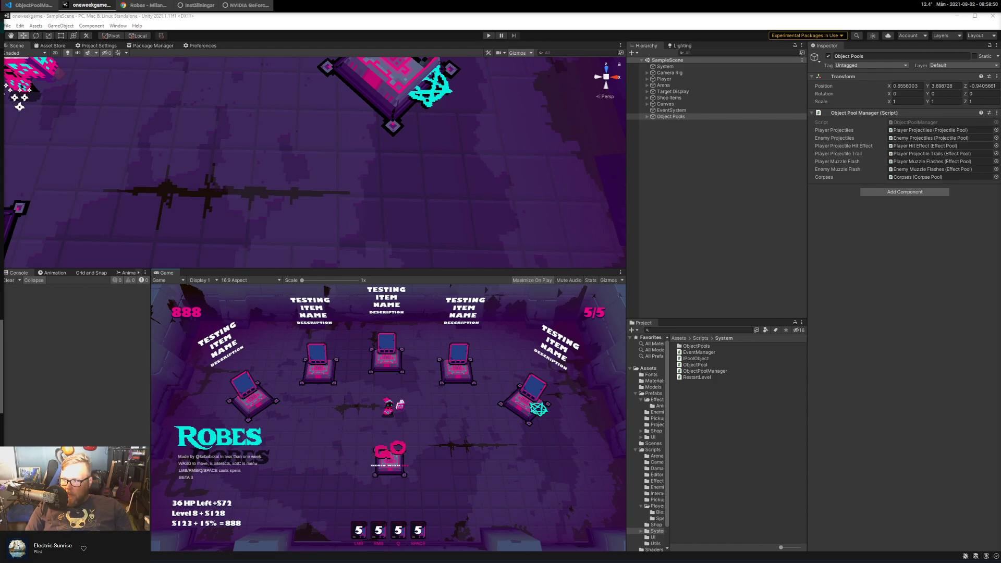
Run the game in the editor, inspect the shop pedestals and buy the Sacrifice special.
{"action": "left_click", "coordinate": [489, 34]}
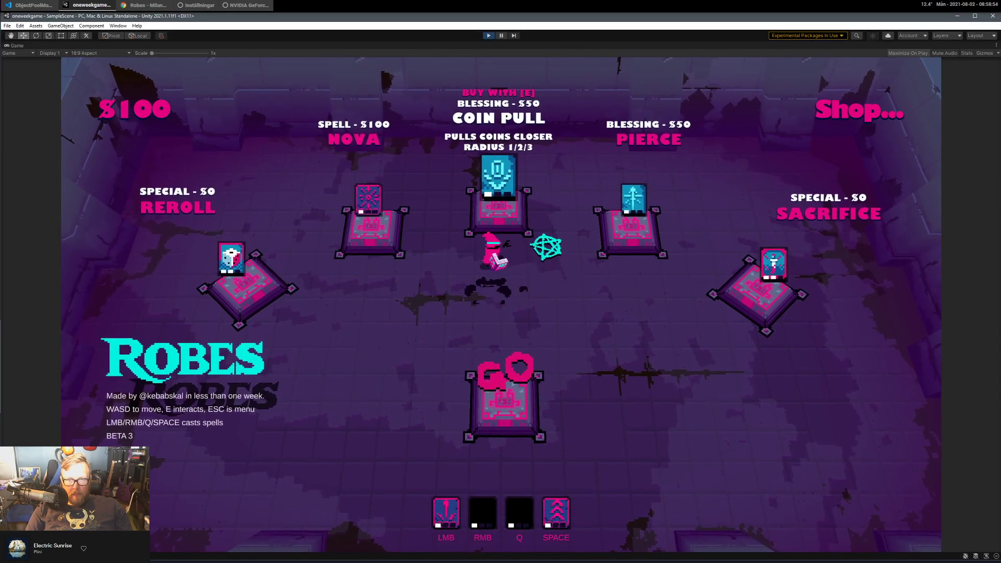
{"action": "key", "text": "a"}
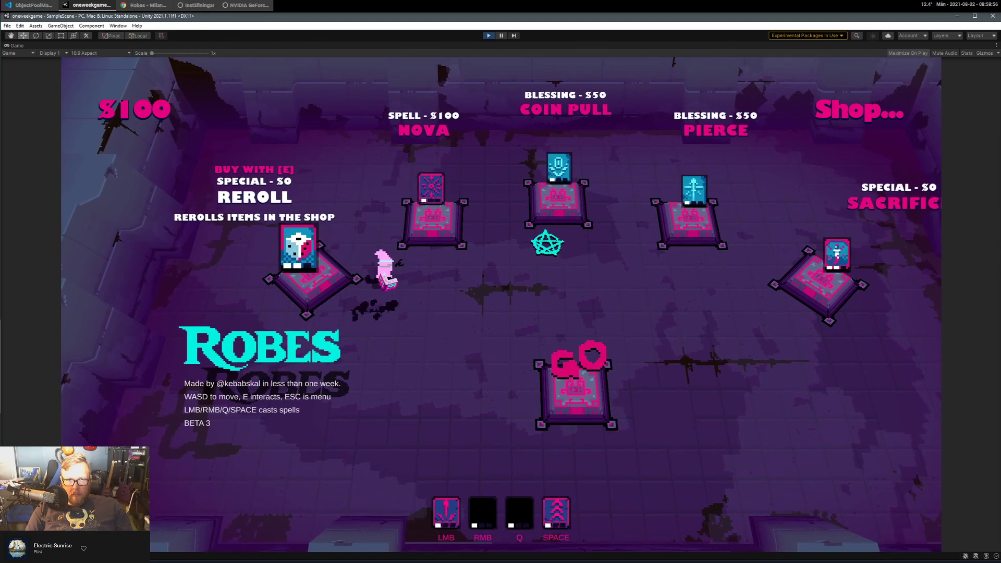
{"action": "key", "text": "d"}
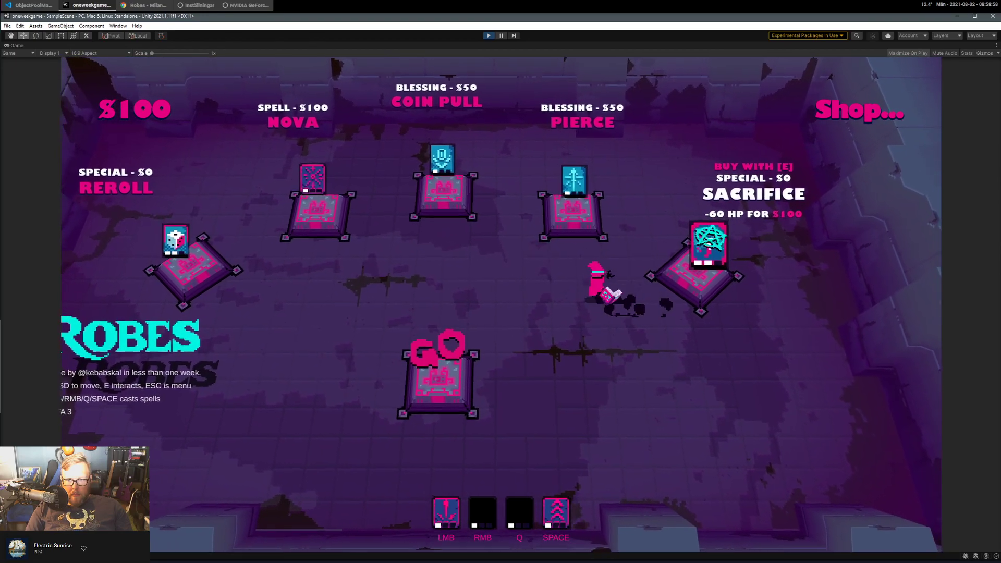
{"action": "key", "text": "a"}
{"action": "key", "text": "w"}
{"action": "key", "text": "d"}
{"action": "key", "text": "s"}
{"action": "key", "text": "space"}
{"action": "key", "text": "e"}
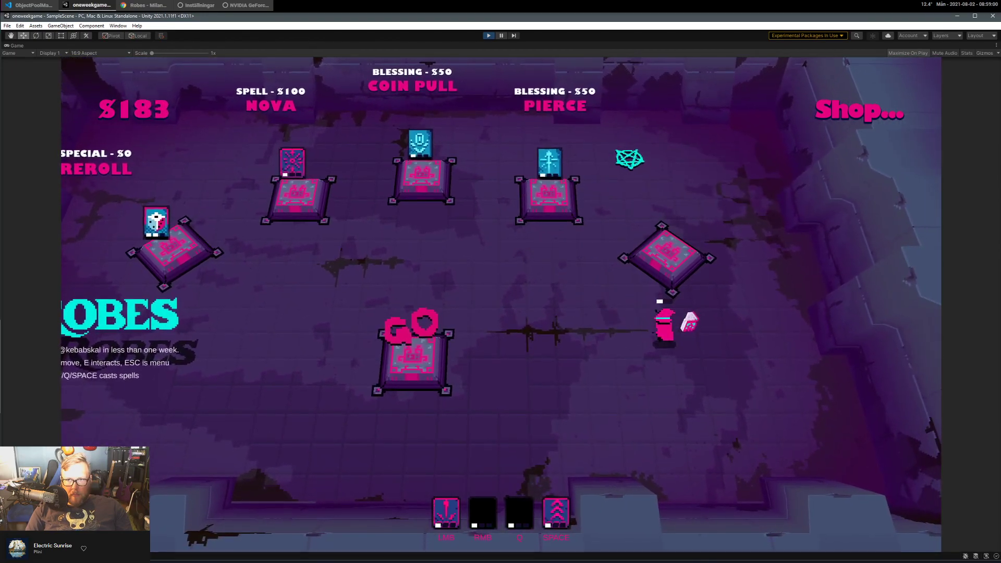
Buy the Pierce blessing for $50 from its shop pedestal.
{"action": "key", "text": "a"}
{"action": "key", "text": "w"}
{"action": "key", "text": "e"}
{"action": "key", "text": "a"}
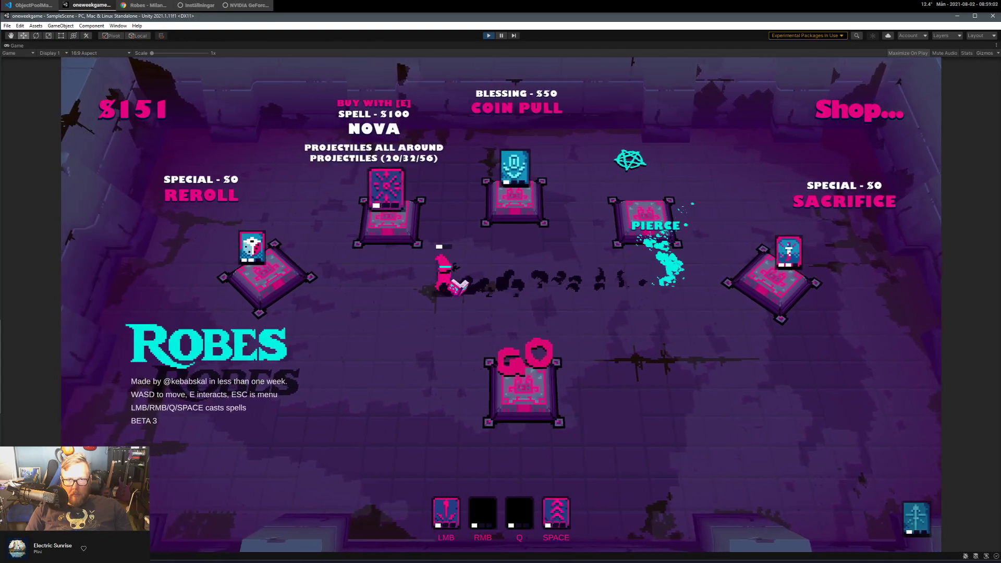
Reroll the shop items and buy the Heal On Crit blessing for $50.
{"action": "key", "text": "a"}
{"action": "key", "text": "e"}
{"action": "key", "text": "d"}
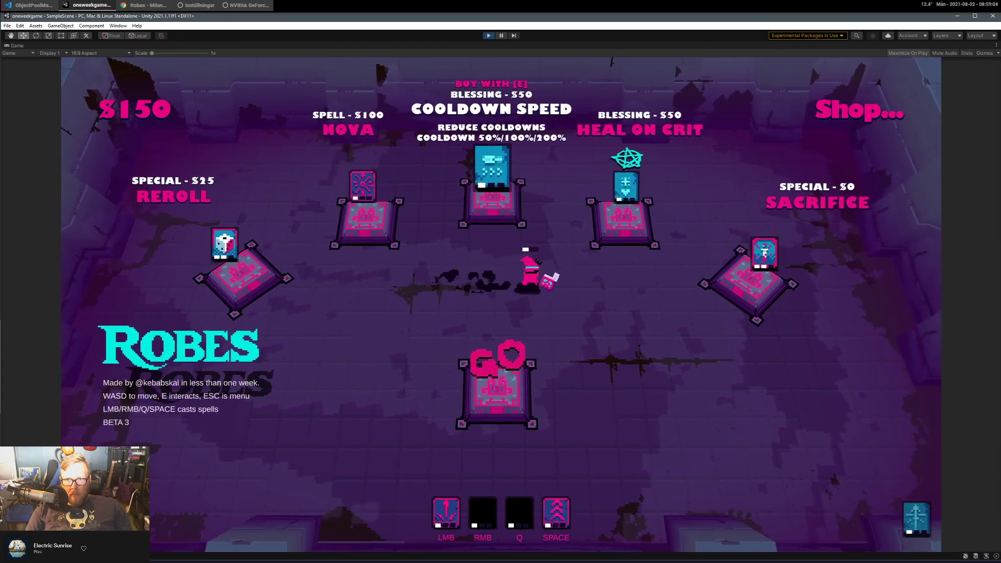
{"action": "key", "text": "d"}
{"action": "key", "text": "e"}
Buy the Nova spell for $100 and begin the level at the GO pedestal.
{"action": "key", "text": "a"}
{"action": "key", "text": "d"}
{"action": "key", "text": "a"}
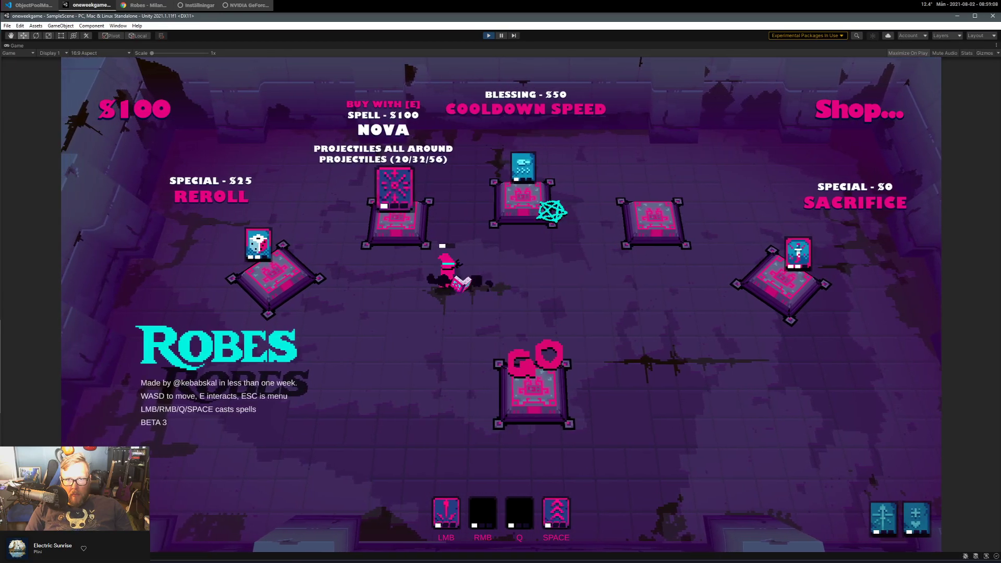
{"action": "key", "text": "e"}
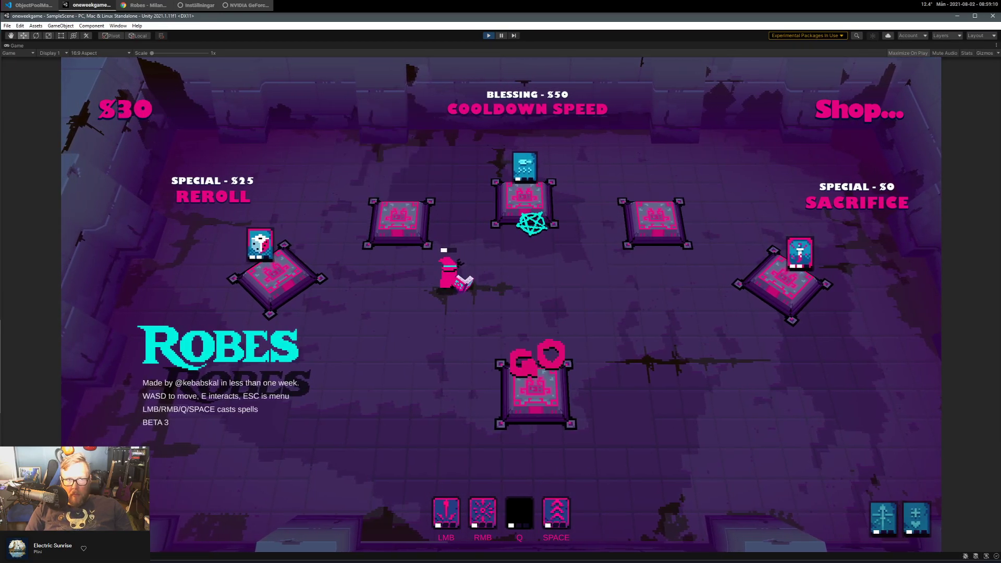
{"action": "key", "text": "s"}
{"action": "key", "text": "e"}
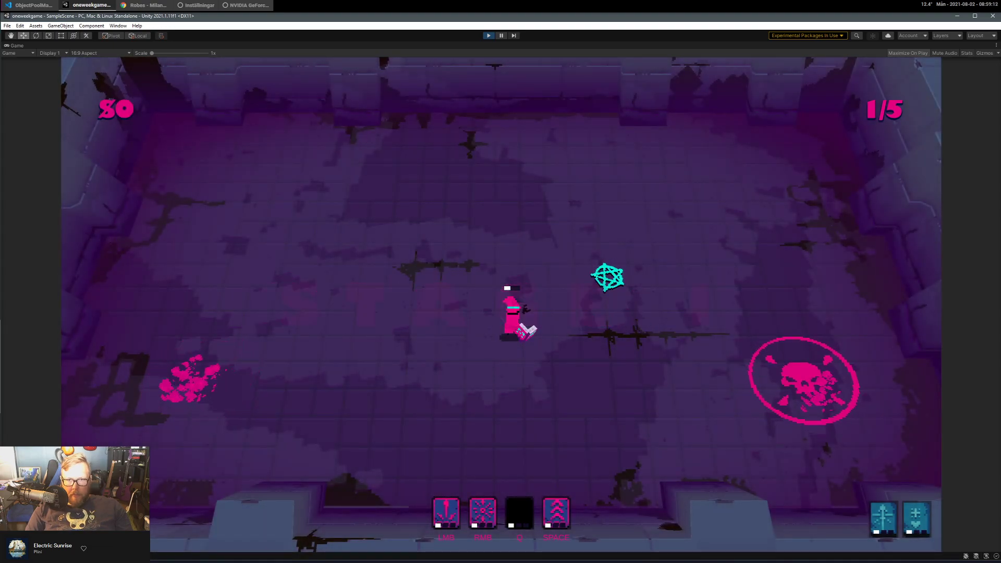
Fight the first wave by shooting the enemies on both sides of the arena while dashing around them.
{"action": "left_click", "coordinate": [282, 372]}
{"action": "key", "text": "a"}
{"action": "key", "text": "s"}
{"action": "key", "text": "space"}
{"action": "left_click", "coordinate": [336, 338]}
{"action": "left_click", "coordinate": [393, 219]}
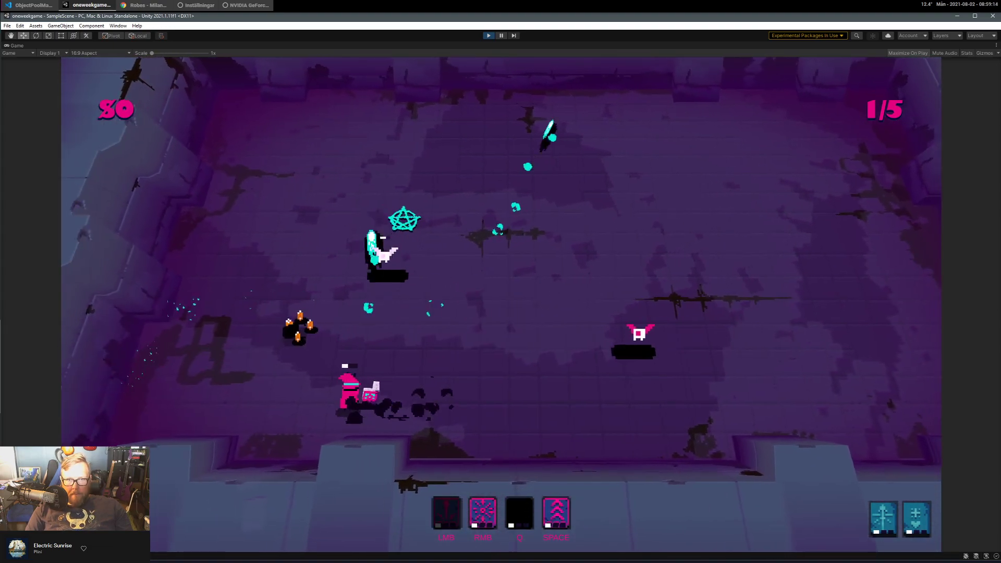
{"action": "key", "text": "w"}
{"action": "left_click", "coordinate": [648, 391]}
{"action": "left_click", "coordinate": [621, 383]}
{"action": "key", "text": "d"}
{"action": "left_click", "coordinate": [599, 372]}
{"action": "key", "text": "space"}
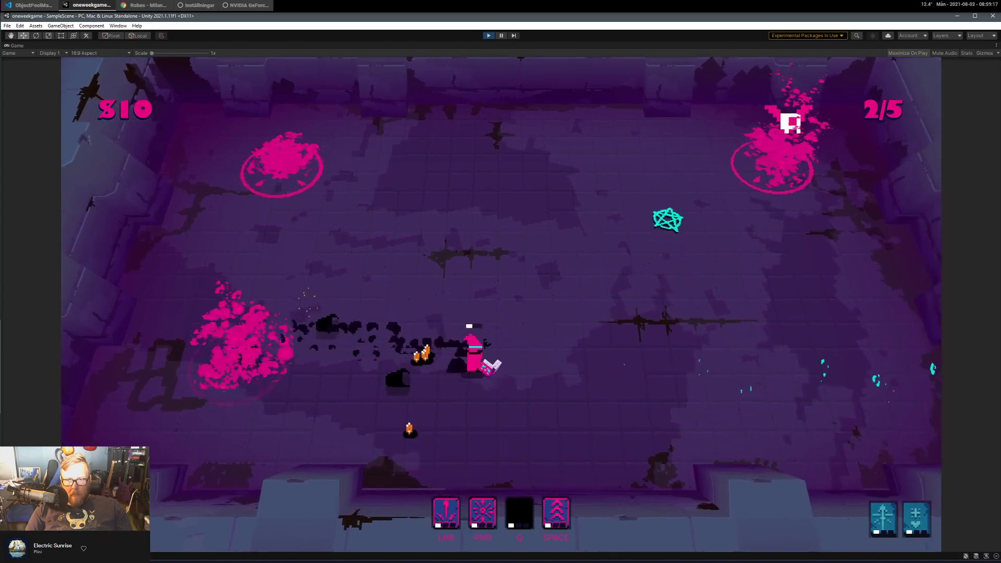
Move across the arena and shoot the second wave's enemies as they spawn.
{"action": "key", "text": "s"}
{"action": "left_click", "coordinate": [813, 127]}
{"action": "key", "text": "d"}
{"action": "left_click", "coordinate": [777, 128]}
{"action": "left_click", "coordinate": [745, 129]}
{"action": "key", "text": "d"}
{"action": "left_click", "coordinate": [683, 158]}
{"action": "left_click", "coordinate": [626, 176]}
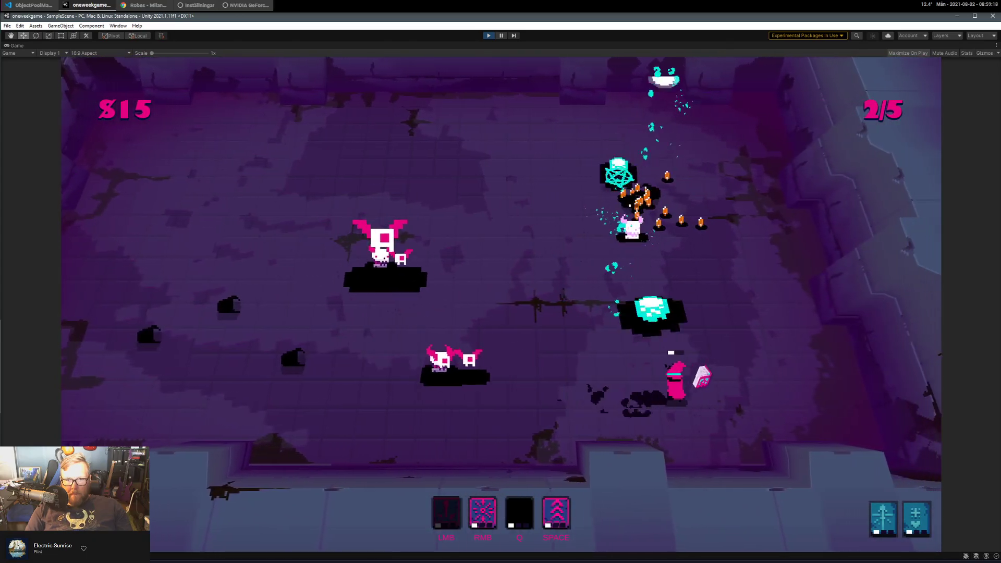
Cast Nova on the clustered second-wave enemies, then dash and shoot the remaining ones.
{"action": "right_click", "coordinate": [589, 229]}
{"action": "key", "text": "w"}
{"action": "key", "text": "space"}
{"action": "left_click", "coordinate": [626, 287]}
{"action": "key", "text": "a"}
{"action": "left_click", "coordinate": [730, 327]}
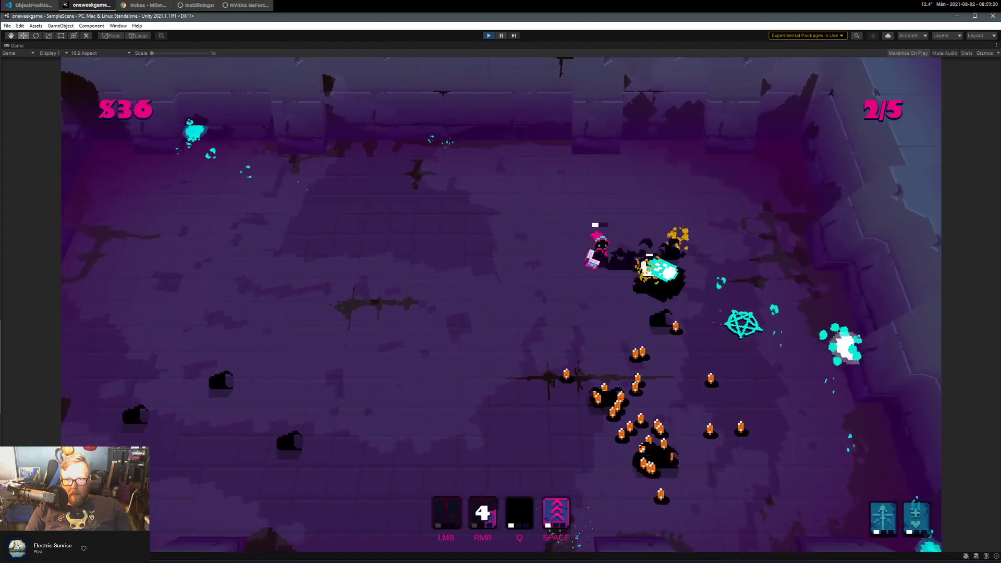
{"action": "left_click", "coordinate": [715, 290]}
{"action": "left_click", "coordinate": [621, 247]}
{"action": "key", "text": "d"}
{"action": "key", "text": "space"}
{"action": "left_click", "coordinate": [492, 242]}
{"action": "left_click", "coordinate": [470, 250]}
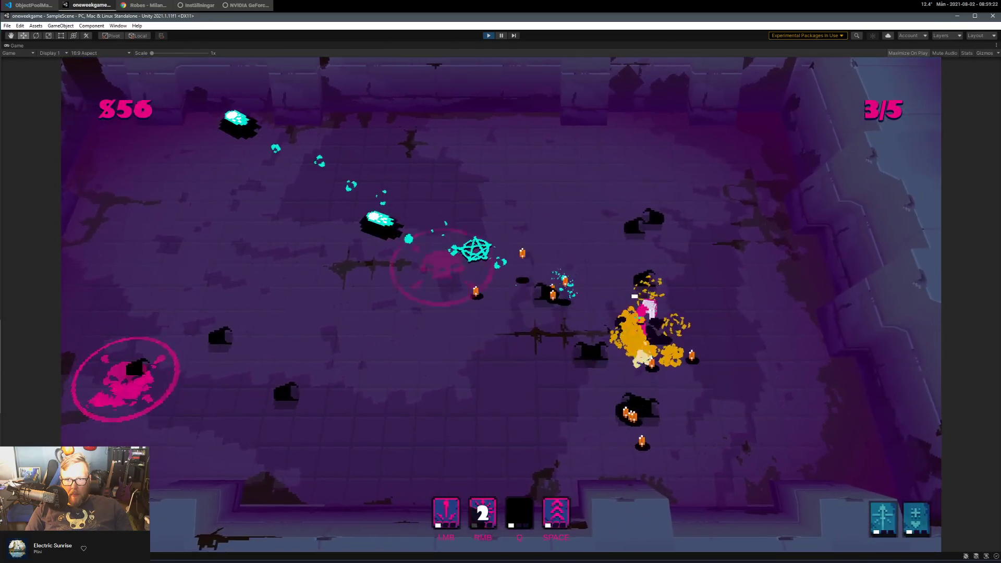
Fight the third wave with Nova and basic shots, dashing clear of the enemies.
{"action": "key", "text": "s"}
{"action": "key", "text": "a"}
{"action": "key", "text": "space"}
{"action": "right_click", "coordinate": [537, 246]}
{"action": "key", "text": "d"}
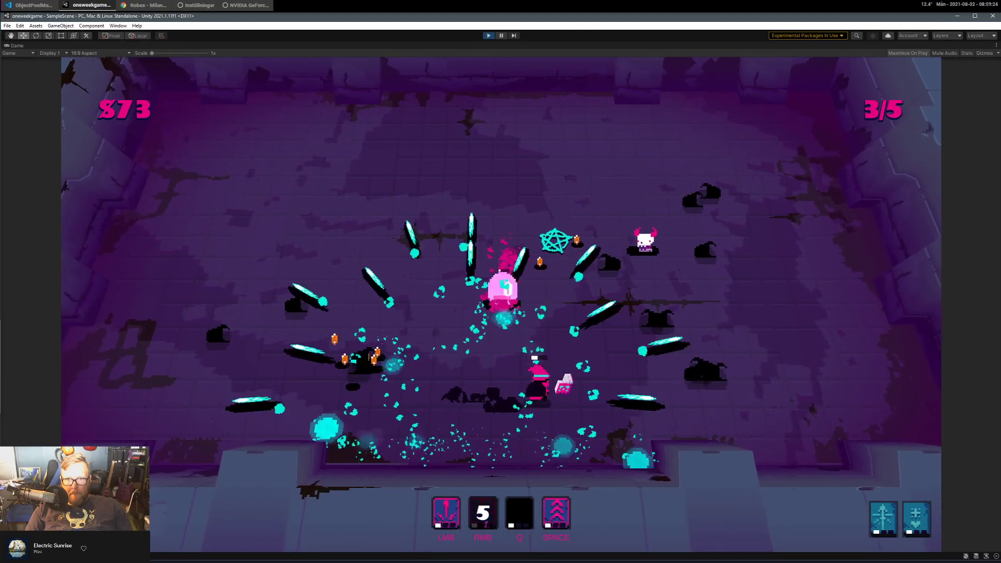
{"action": "key", "text": "space"}
{"action": "left_click", "coordinate": [480, 259]}
{"action": "left_click", "coordinate": [396, 295]}
{"action": "key", "text": "a"}
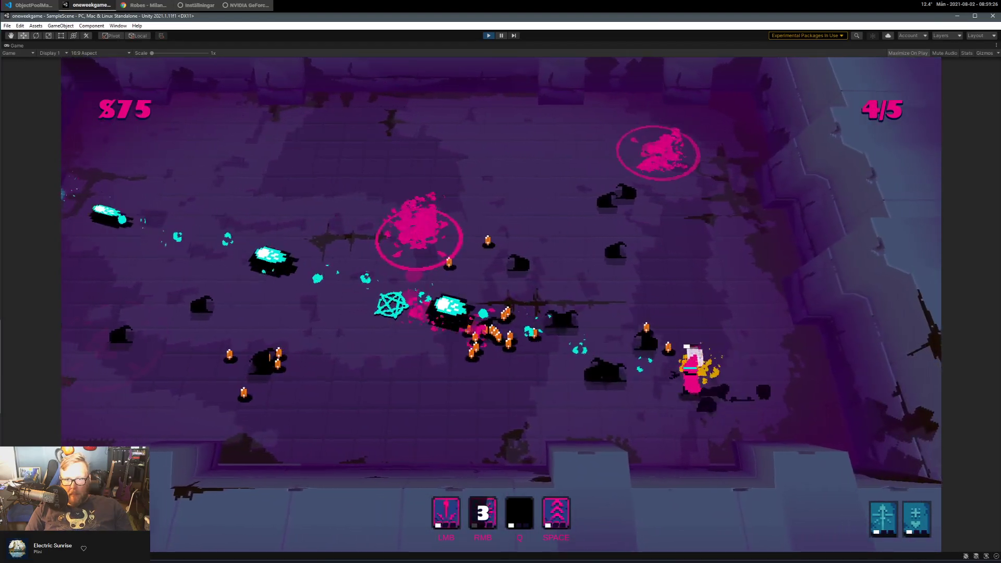
Fight the fourth wave by dashing around the horned enemies and shooting them.
{"action": "key", "text": "w"}
{"action": "key", "text": "space"}
{"action": "key", "text": "s"}
{"action": "left_click", "coordinate": [526, 218]}
{"action": "key", "text": "d"}
{"action": "key", "text": "space"}
{"action": "left_click", "coordinate": [454, 261]}
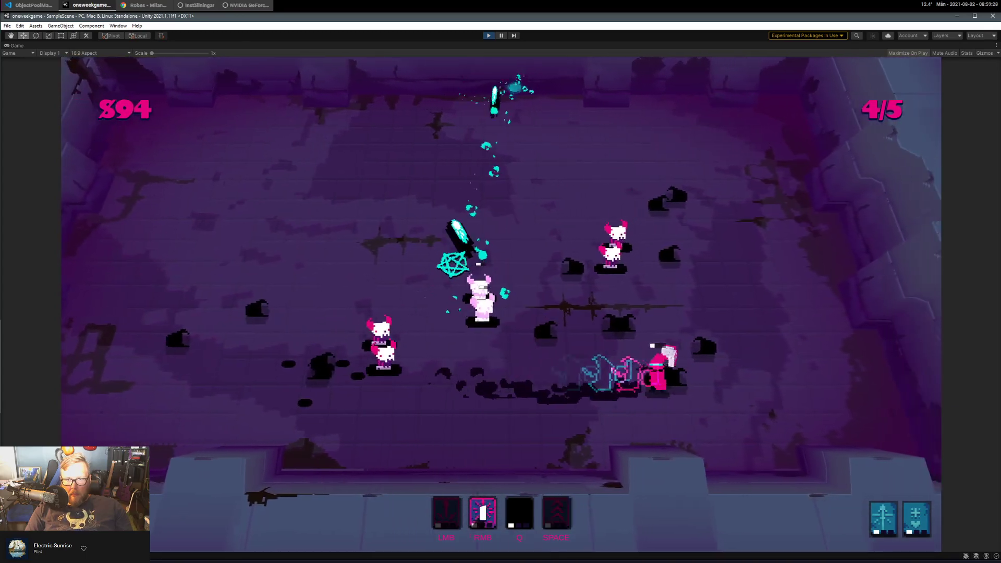
{"action": "left_click", "coordinate": [431, 317]}
{"action": "key", "text": "w"}
{"action": "left_click", "coordinate": [508, 365]}
{"action": "key", "text": "a"}
{"action": "key", "text": "space"}
{"action": "left_click", "coordinate": [646, 402]}
{"action": "left_click", "coordinate": [729, 359]}
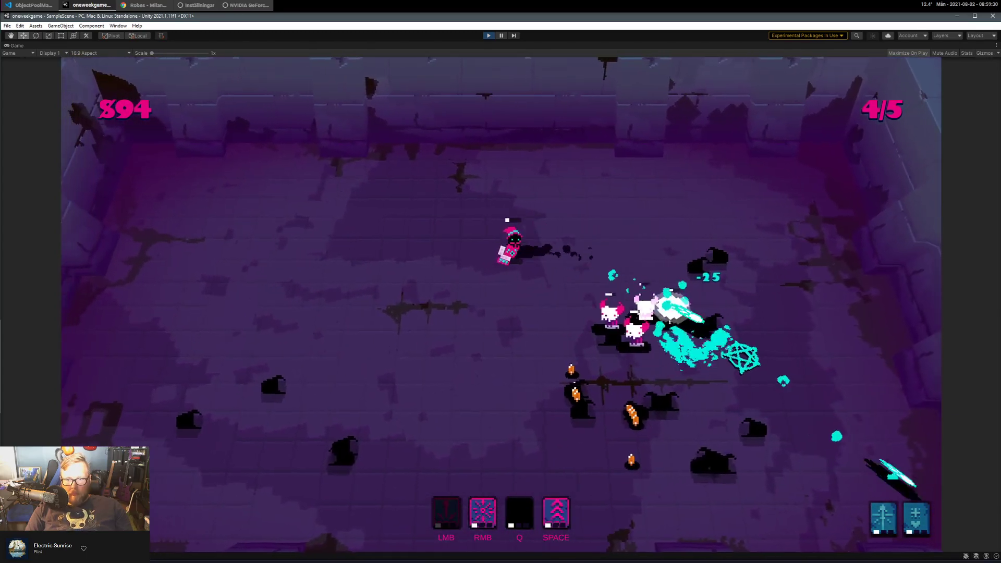
Shoot the last enemies of the level and collect the dropped coins.
{"action": "key", "text": "s"}
{"action": "left_click", "coordinate": [684, 309]}
{"action": "left_click", "coordinate": [636, 274]}
{"action": "left_click", "coordinate": [643, 251]}
{"action": "left_click", "coordinate": [648, 221]}
{"action": "key", "text": "d"}
{"action": "left_click", "coordinate": [652, 203]}
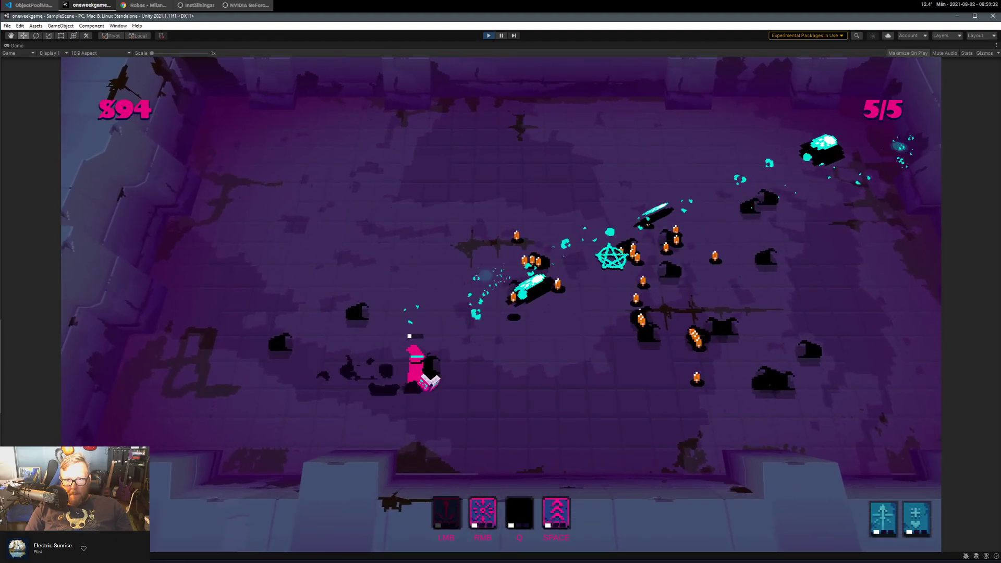
{"action": "key", "text": "space"}
{"action": "key", "text": "w"}
{"action": "key", "text": "a"}
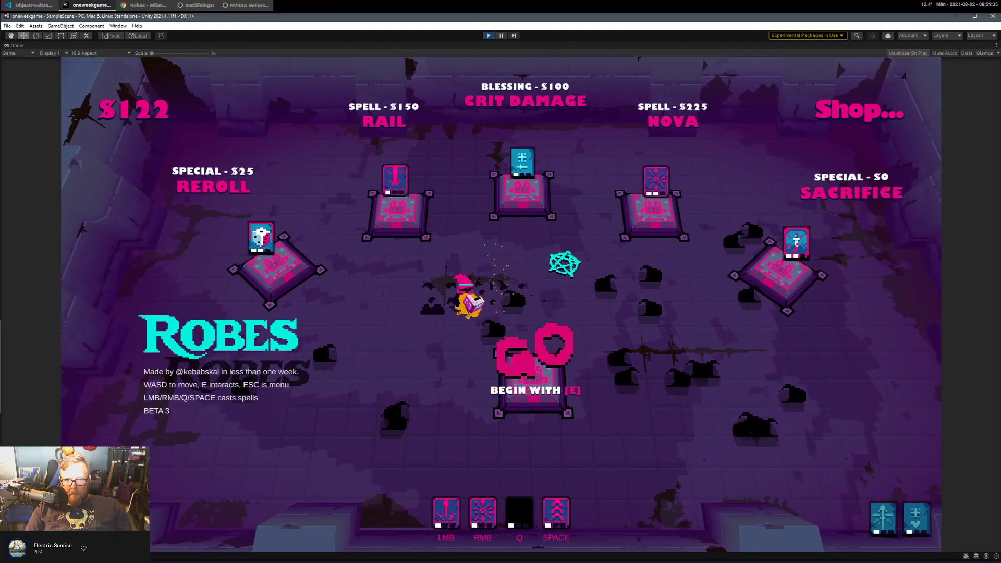
Sacrifice health for money in the shop and buy the $225 Nova upgrade.
{"action": "key", "text": "d"}
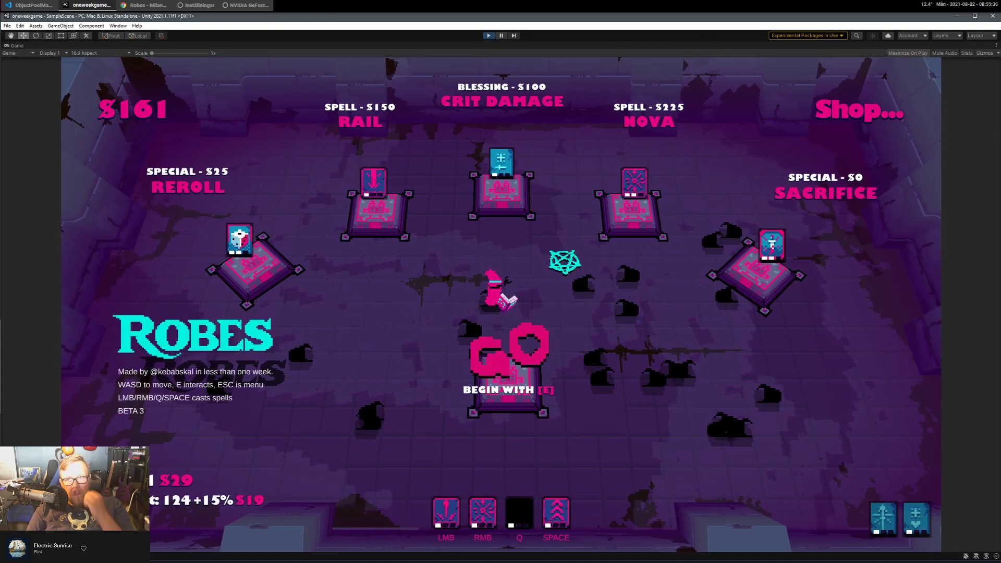
{"action": "key", "text": "d"}
{"action": "key", "text": "w"}
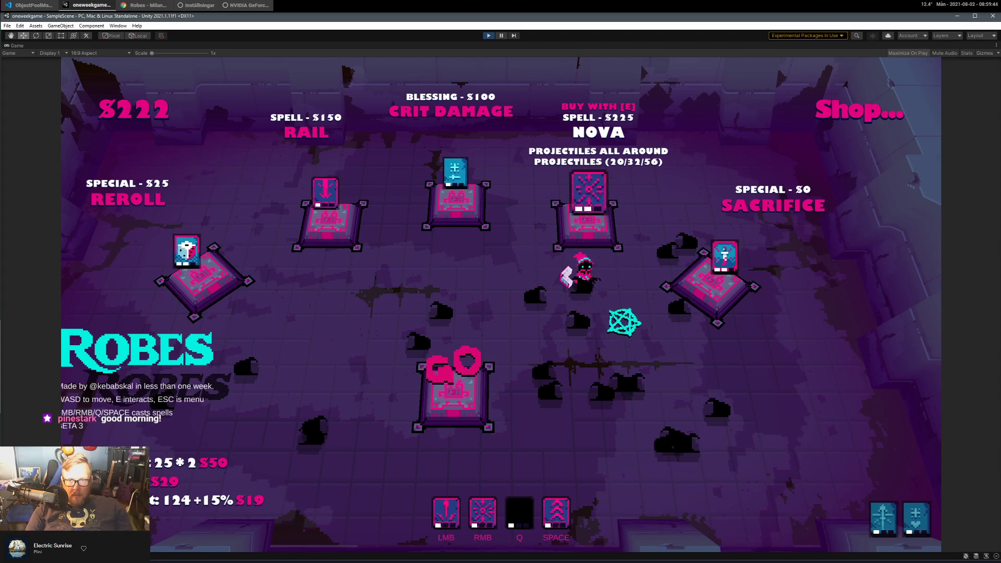
{"action": "key", "text": "a"}
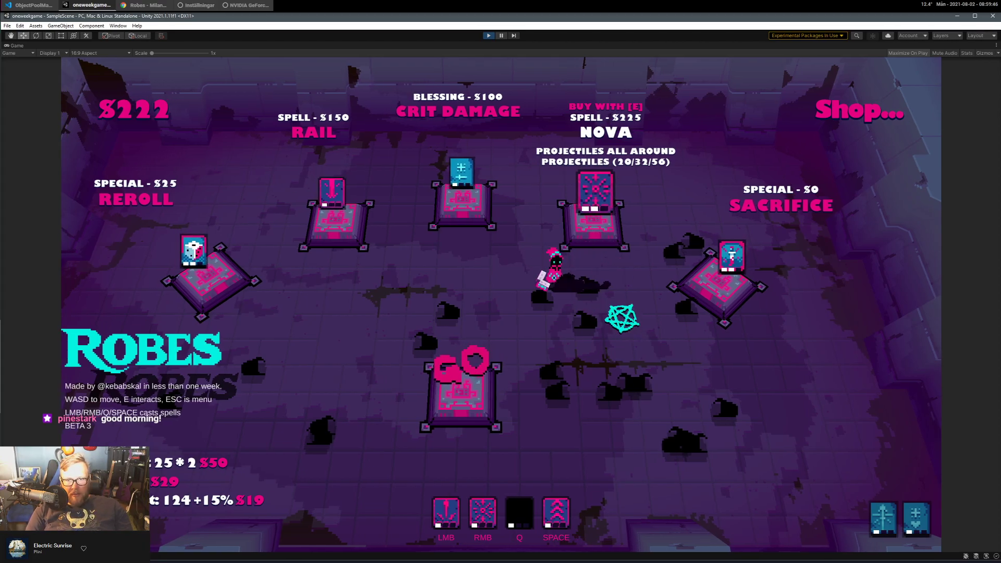
{"action": "key", "text": "d"}
{"action": "key", "text": "d"}
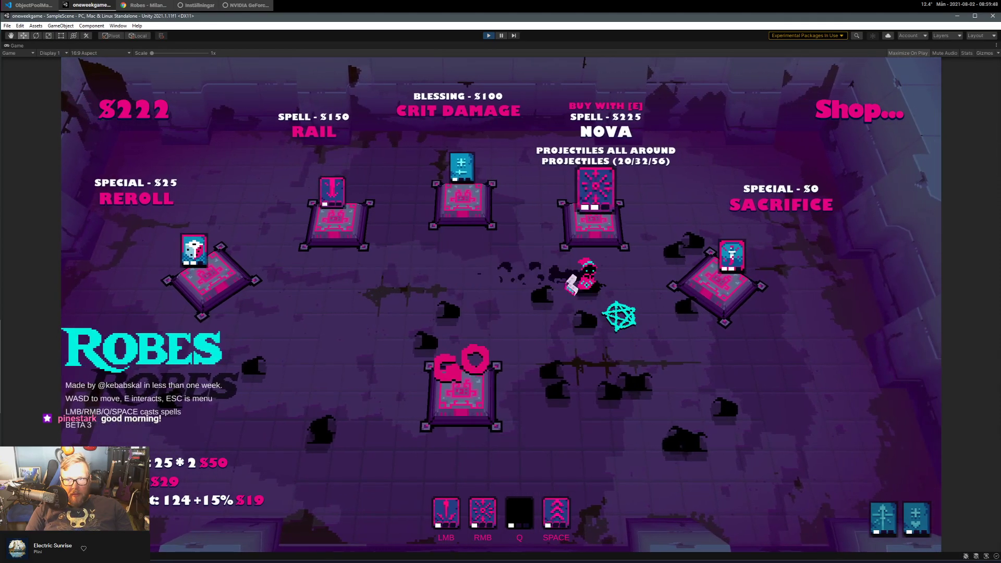
{"action": "key", "text": "a"}
{"action": "key", "text": "w"}
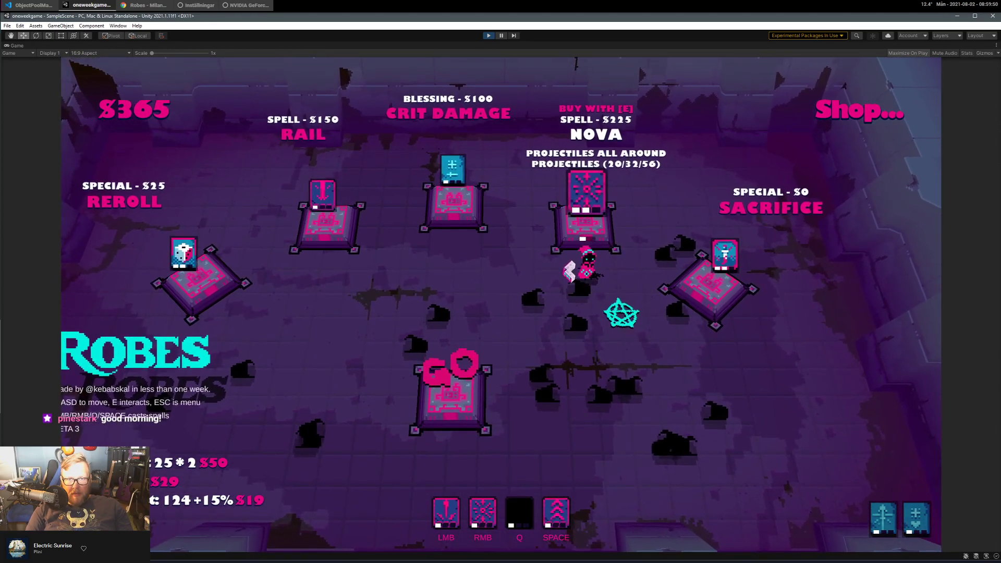
{"action": "key", "text": "a"}
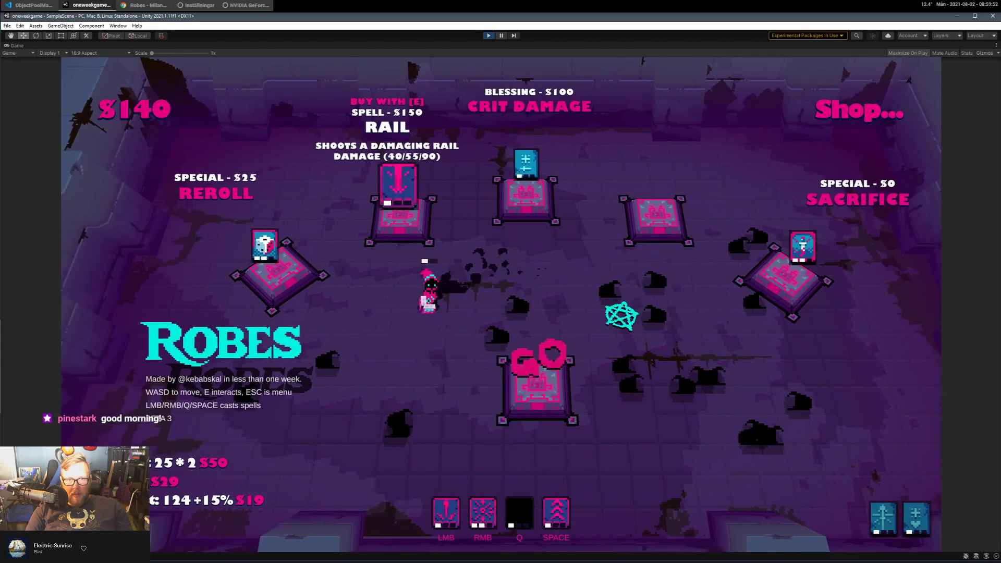
Reroll the shop items for $25 and buy the Haste On Kill blessing for $100.
{"action": "key", "text": "e"}
{"action": "key", "text": "d"}
{"action": "key", "text": "w"}
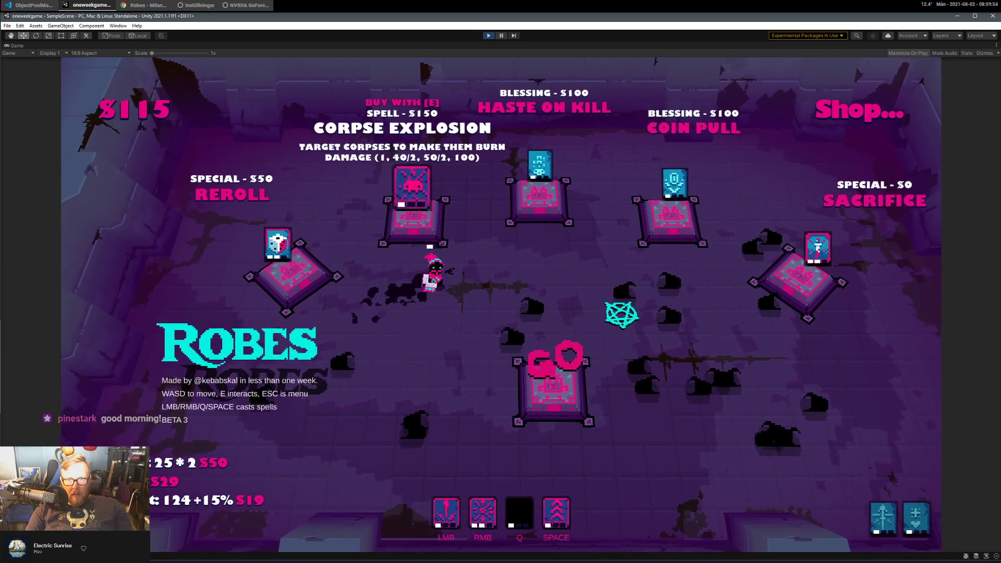
{"action": "key", "text": "e"}
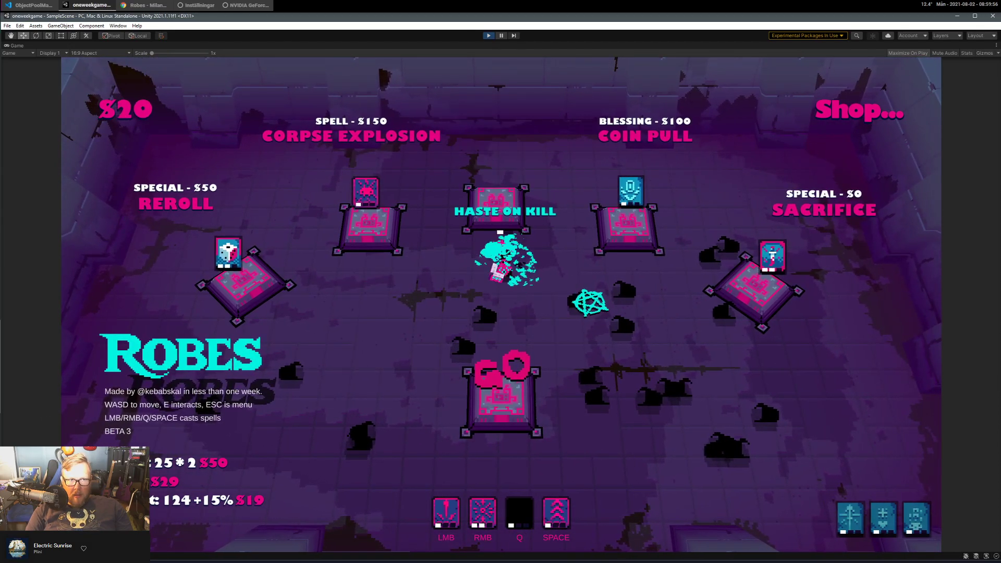
Begin the next level at the GO pedestal and fight through to its fourth wave.
{"action": "key", "text": "s"}
{"action": "key", "text": "e"}
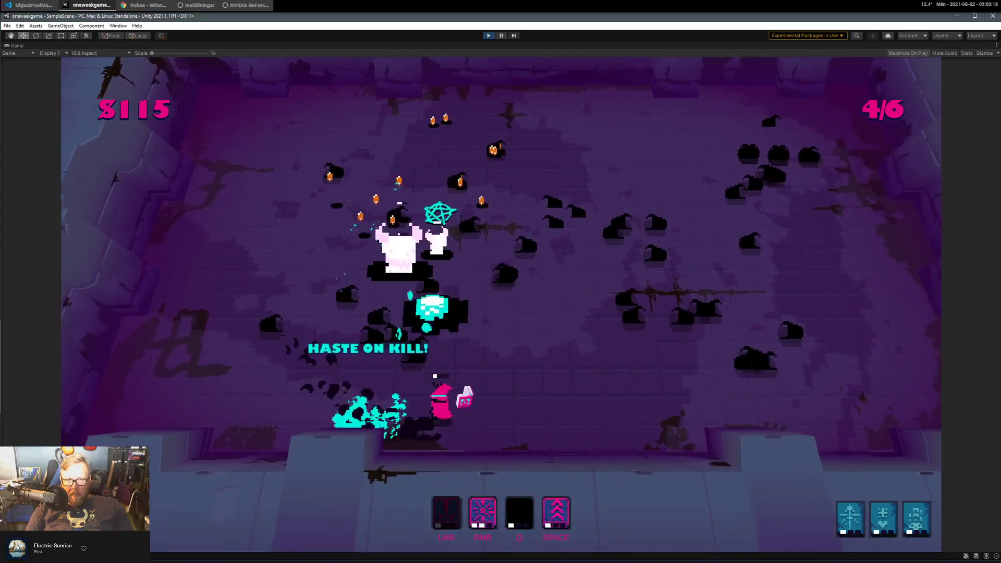
{"action": "key", "text": "w"}
{"action": "key", "text": "space"}
{"action": "key", "text": "a"}
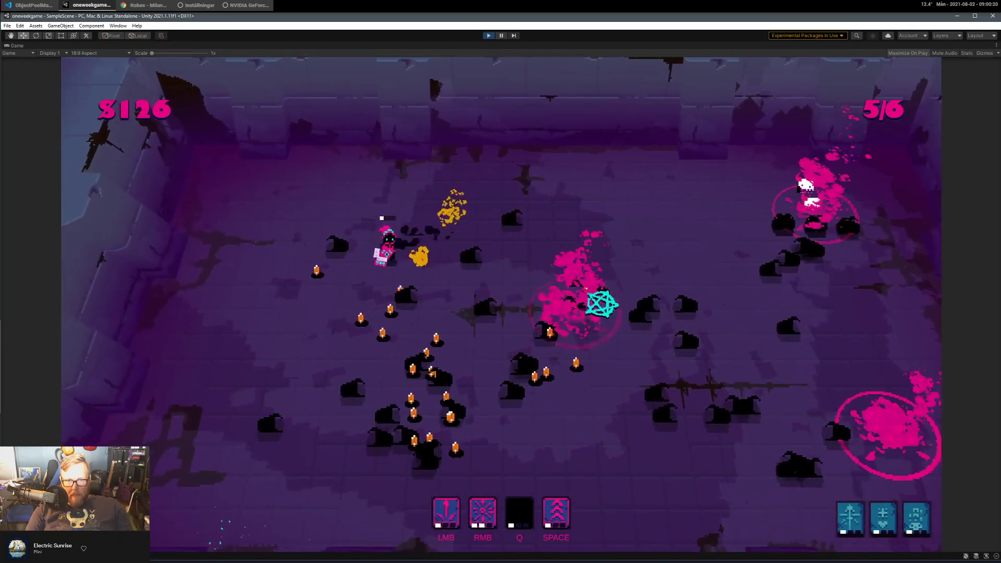
Fight the fifth wave by retreating from the horned enemies and shooting them.
{"action": "key", "text": "s"}
{"action": "key", "text": "d"}
{"action": "left_click", "coordinate": [500, 237]}
{"action": "left_click", "coordinate": [543, 256]}
{"action": "key", "text": "a"}
{"action": "key", "text": "space"}
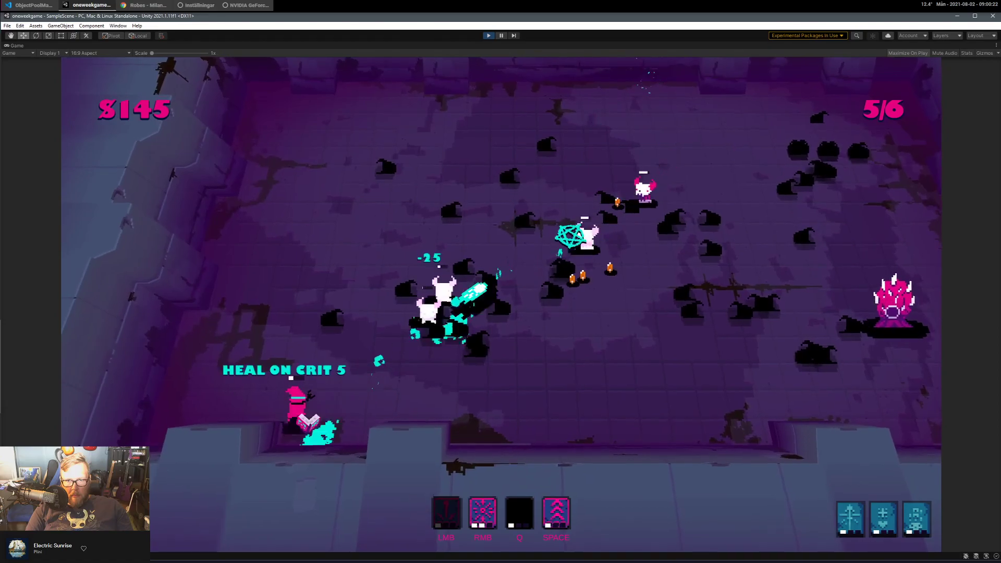
{"action": "left_click", "coordinate": [501, 239]}
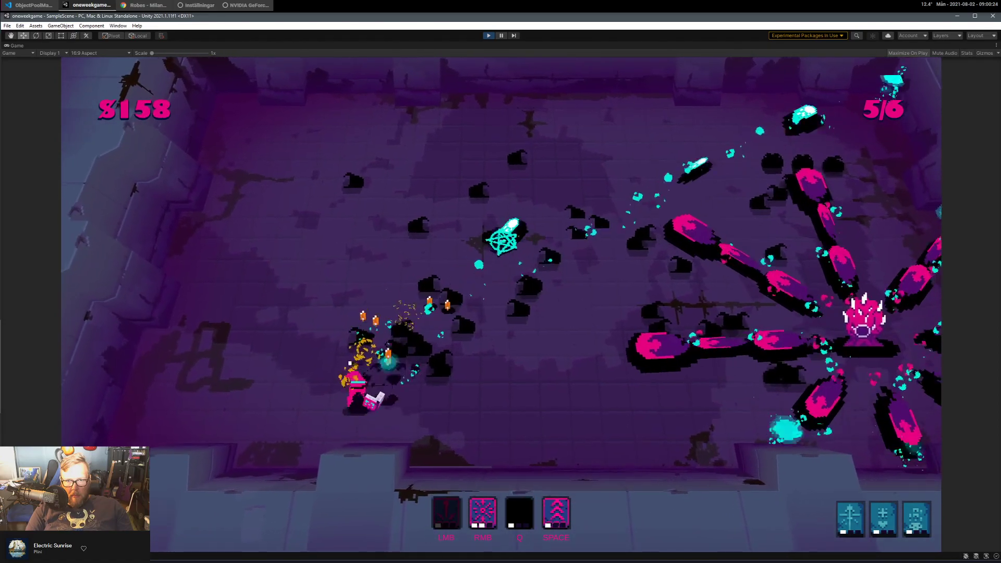
Attack the stationary spiked pink enemy with Nova and basic shots while dodging its projectiles.
{"action": "key", "text": "w"}
{"action": "key", "text": "d"}
{"action": "key", "text": "space"}
{"action": "right_click", "coordinate": [803, 387]}
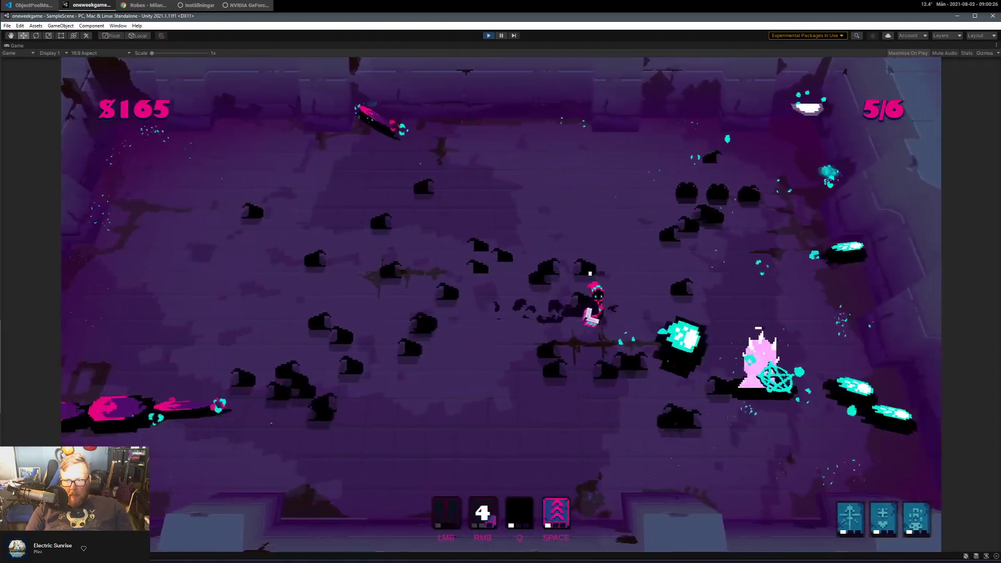
{"action": "key", "text": "a"}
{"action": "left_click", "coordinate": [759, 381]}
{"action": "key", "text": "s"}
{"action": "left_click", "coordinate": [768, 377]}
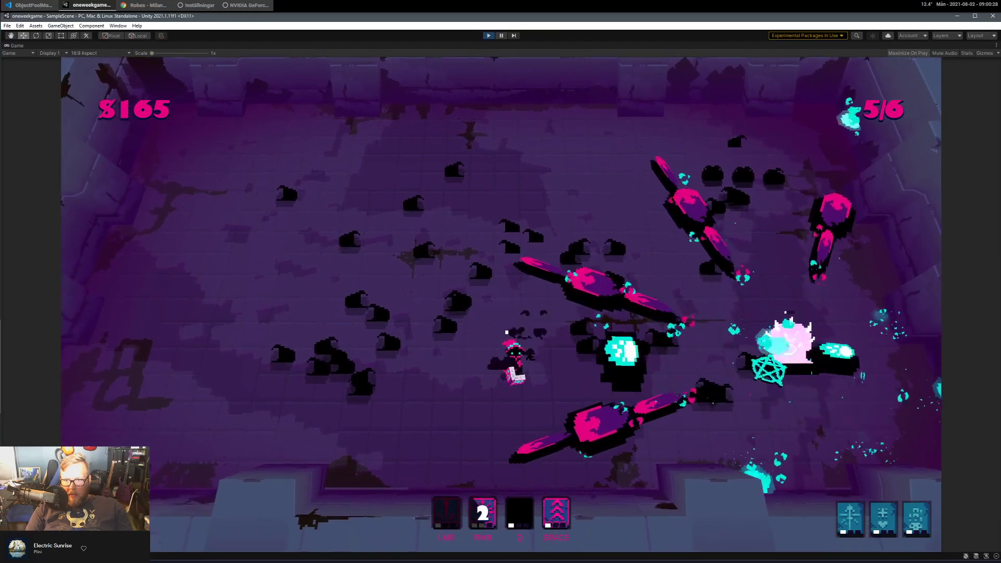
{"action": "key", "text": "d"}
{"action": "key", "text": "w"}
{"action": "key", "text": "a"}
{"action": "key", "text": "space"}
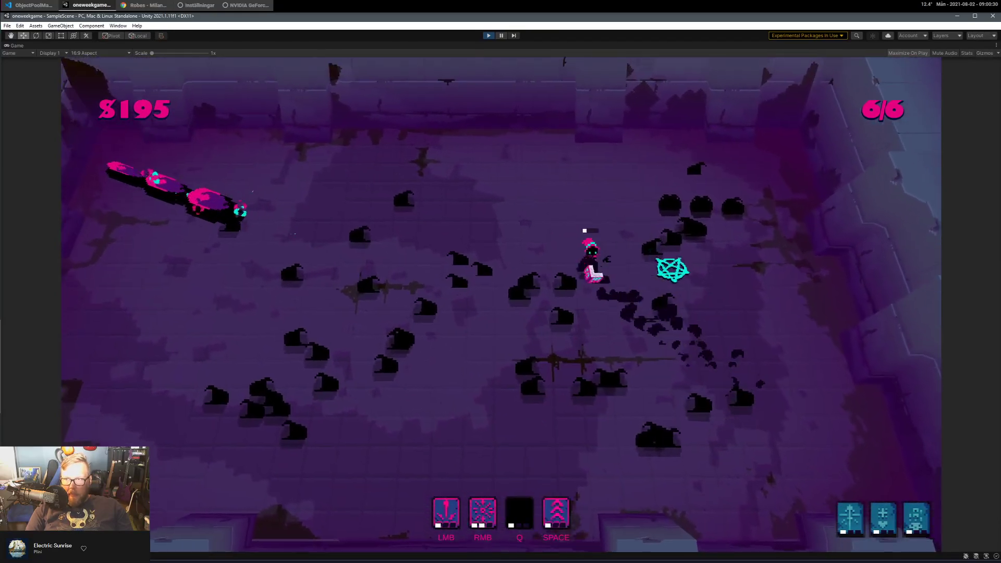
Survive the end of the sixth wave and buy the Pew Pew spell for $350 in the shop.
{"action": "key", "text": "s"}
{"action": "key", "text": "a"}
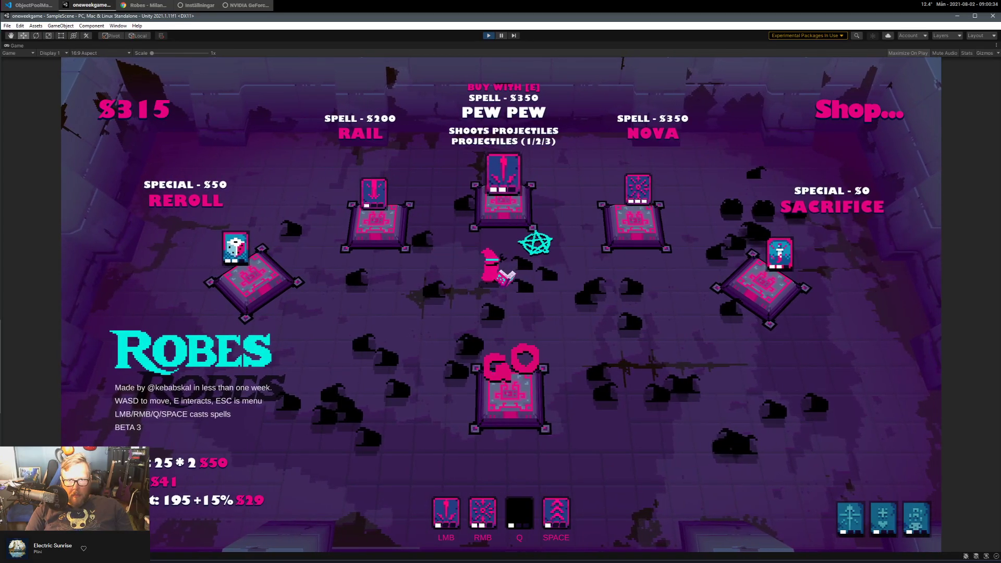
{"action": "key", "text": "w"}
{"action": "key", "text": "d"}
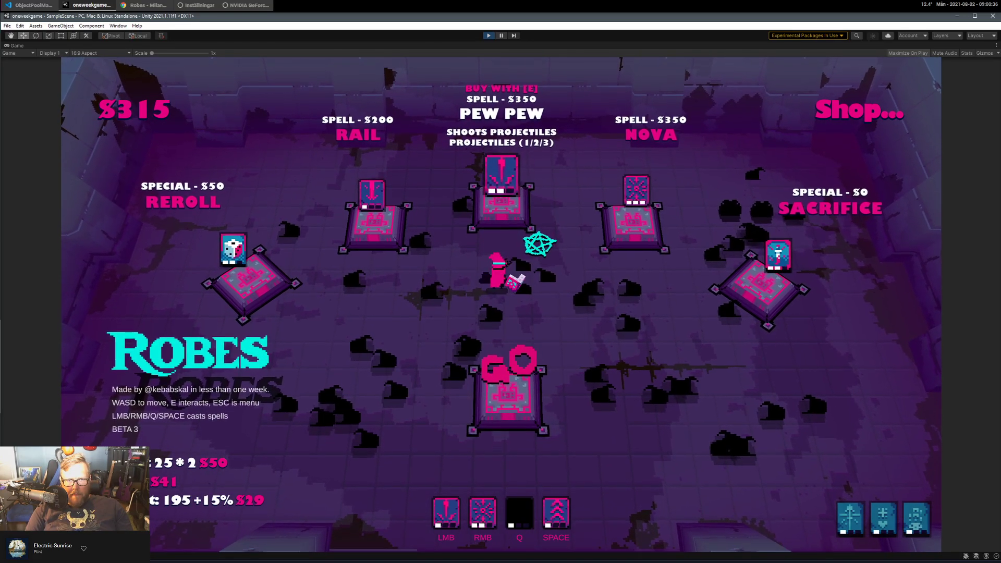
{"action": "key", "text": "e"}
{"action": "key", "text": "a"}
{"action": "key", "text": "w"}
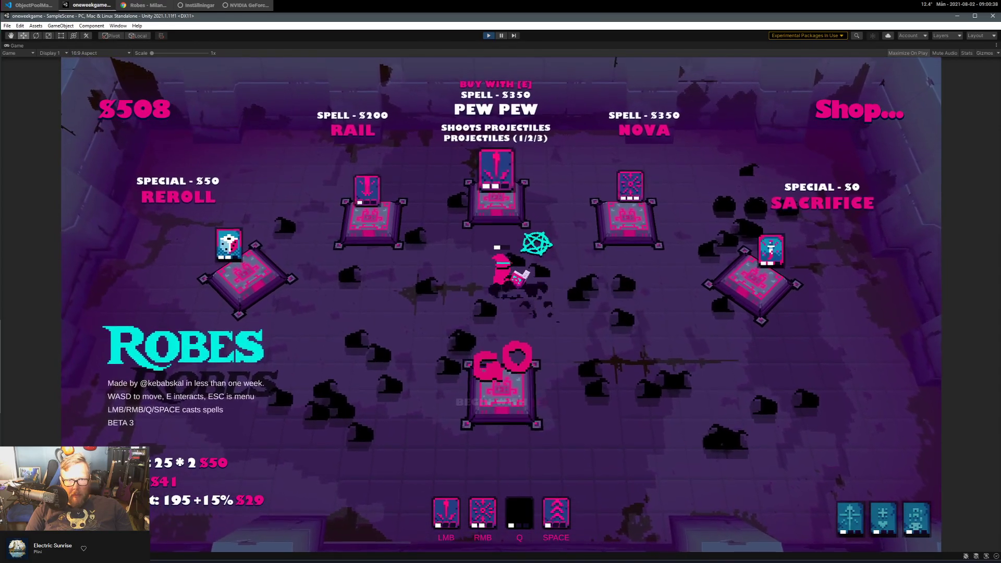
{"action": "key", "text": "a"}
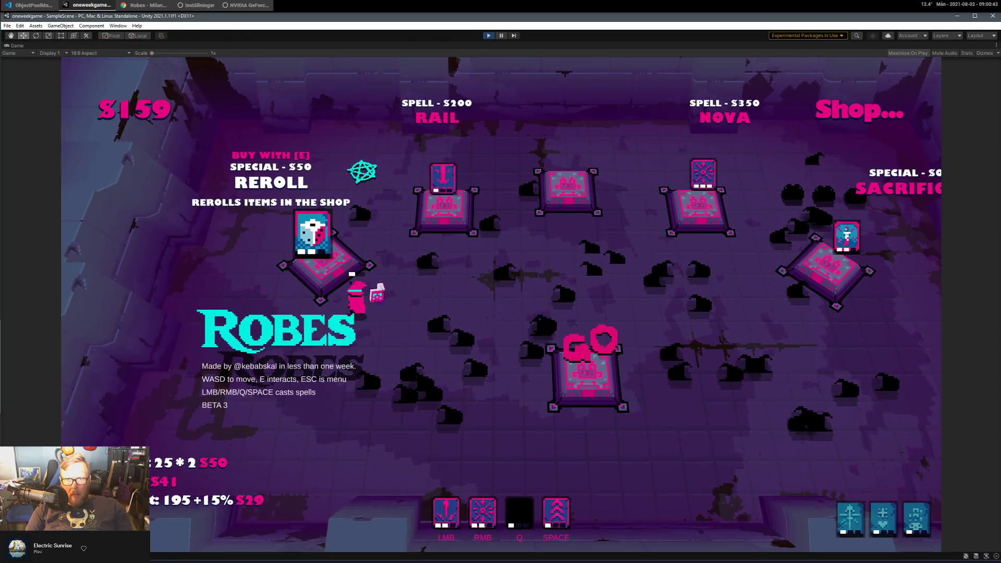
Begin Stage 3 at the GO pedestal and clear its first wave with shots and a dash.
{"action": "key", "text": "d"}
{"action": "key", "text": "e"}
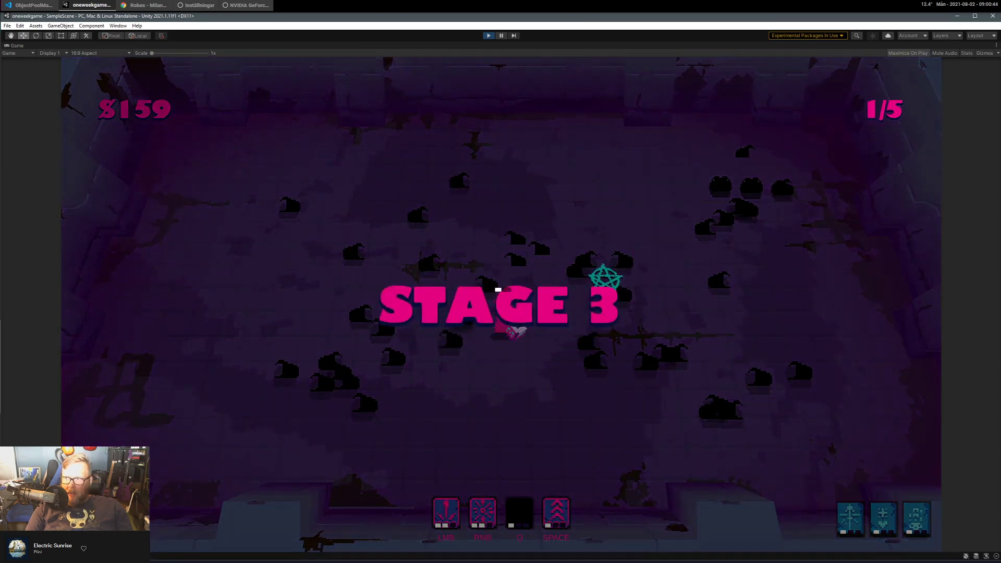
{"action": "left_click_drag", "start_coordinate": [796, 379], "coordinate": [564, 330]}
{"action": "key", "text": "w"}
{"action": "key", "text": "a"}
{"action": "key", "text": "space"}
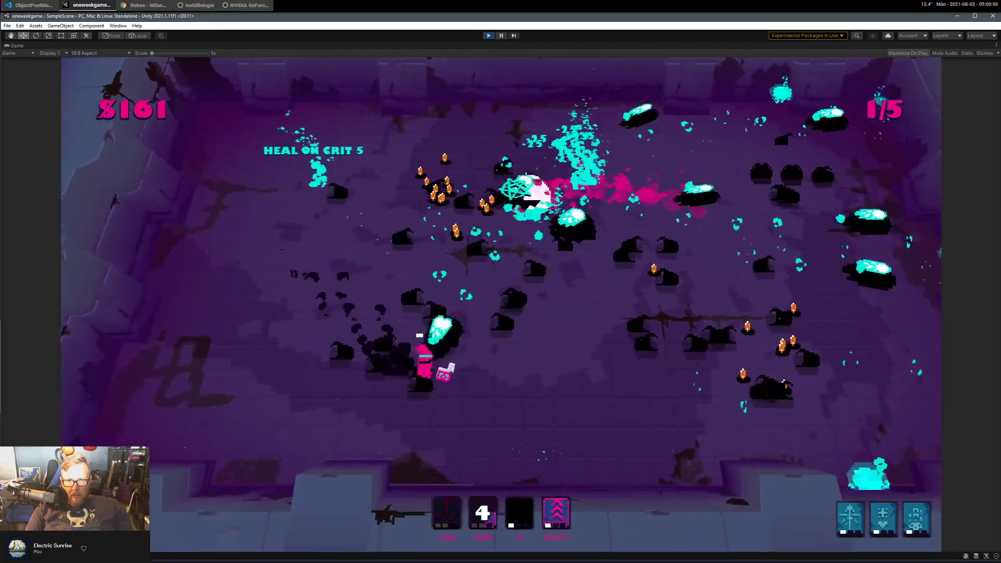
{"action": "key", "text": "d"}
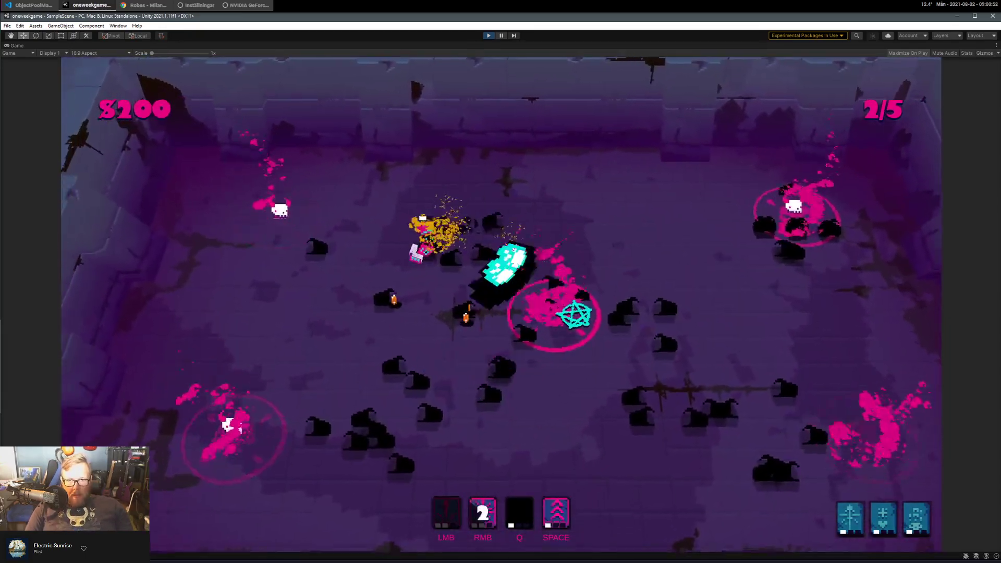
Fight the second wave of Stage 3, shooting the horned enemies and dashing away from them.
{"action": "key", "text": "s"}
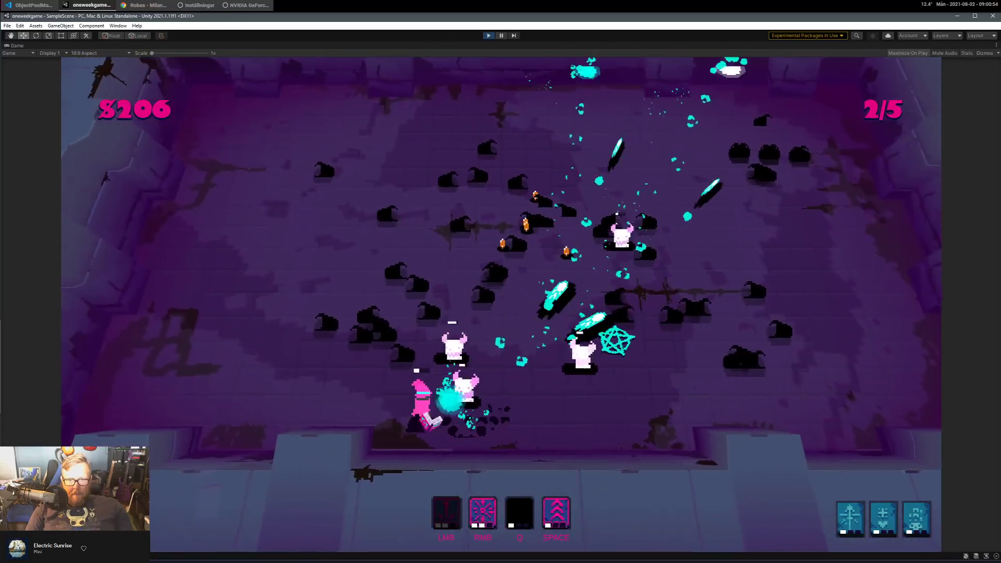
{"action": "left_click_drag", "start_coordinate": [617, 341], "coordinate": [599, 286]}
{"action": "key", "text": "a"}
{"action": "key", "text": "w"}
{"action": "key", "text": "s"}
{"action": "key", "text": "d"}
{"action": "key", "text": "space"}
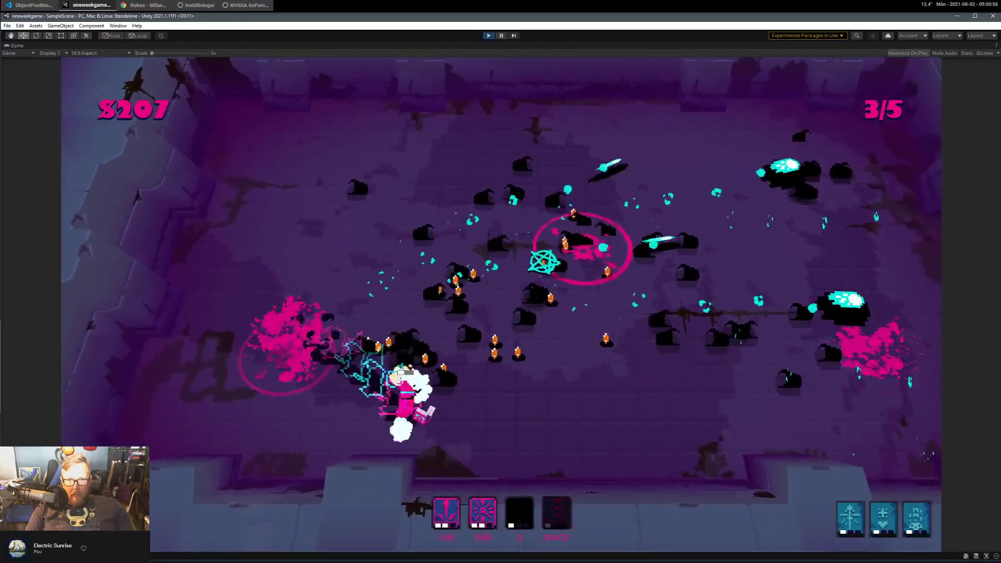
Fight through the third wave of Stage 3 with basic shots and Nova while dashing around the arena.
{"action": "key", "text": "d"}
{"action": "key", "text": "w"}
{"action": "left_click_drag", "start_coordinate": [542, 264], "coordinate": [674, 265]}
{"action": "key", "text": "space"}
{"action": "key", "text": "s"}
{"action": "key", "text": "a"}
{"action": "right_click", "coordinate": [522, 245]}
{"action": "key", "text": "w"}
{"action": "key", "text": "a"}
{"action": "key", "text": "s"}
{"action": "key", "text": "s"}
{"action": "key", "text": "d"}
{"action": "key", "text": "w"}
{"action": "key", "text": "space"}
{"action": "key", "text": "d"}
{"action": "key", "text": "w"}
{"action": "key", "text": "a"}
{"action": "key", "text": "s"}
{"action": "key", "text": "space"}
{"action": "key", "text": "d"}
{"action": "key", "text": "s"}
{"action": "right_click", "coordinate": [767, 275]}
{"action": "key", "text": "w"}
{"action": "key", "text": "d"}
{"action": "key", "text": "w"}
{"action": "key", "text": "a"}
{"action": "key", "text": "d"}
{"action": "key", "text": "s"}
{"action": "key", "text": "space"}
{"action": "key", "text": "d"}
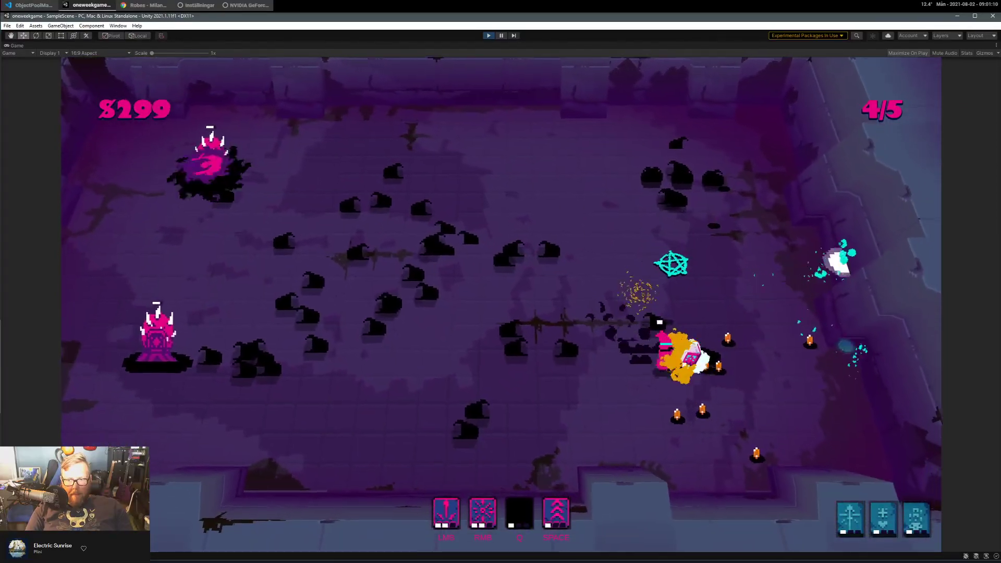
Shoot the stationary spiked enemies while dodging and dashing to finish the fourth and fifth waves of Stage 3.
{"action": "key", "text": "a"}
{"action": "key", "text": "space"}
{"action": "key", "text": "d"}
{"action": "key", "text": "s"}
{"action": "key", "text": "a"}
{"action": "key", "text": "w"}
{"action": "key", "text": "space"}
{"action": "left_click_drag", "start_coordinate": [339, 215], "coordinate": [447, 194]}
{"action": "key", "text": "d"}
{"action": "key", "text": "s"}
{"action": "key", "text": "a"}
{"action": "key", "text": "space"}
{"action": "key", "text": "s"}
{"action": "key", "text": "w"}
{"action": "key", "text": "d"}
{"action": "key", "text": "a"}
{"action": "key", "text": "d"}
{"action": "key", "text": "w"}
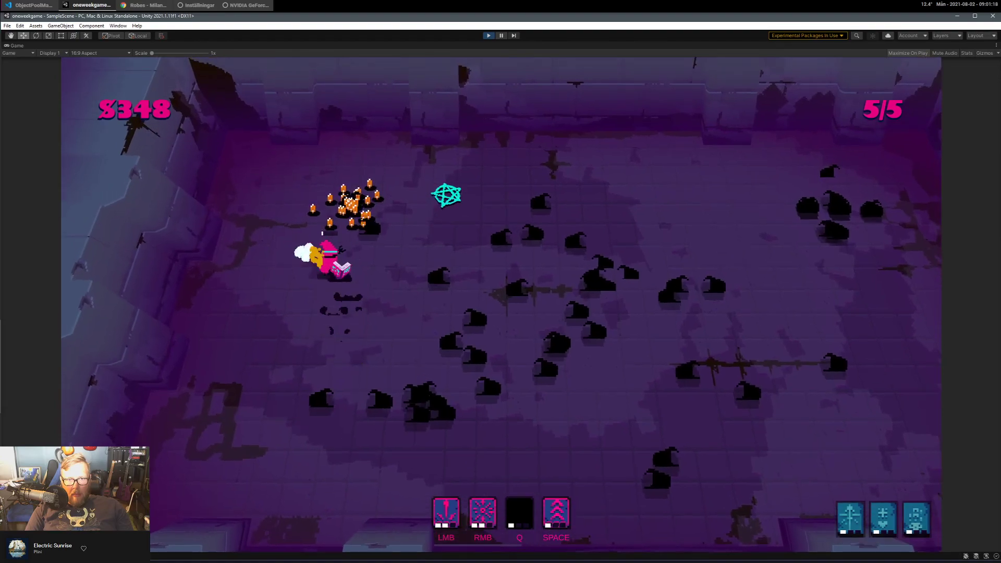
{"action": "key", "text": "d"}
{"action": "key", "text": "s"}
{"action": "key", "text": "space"}
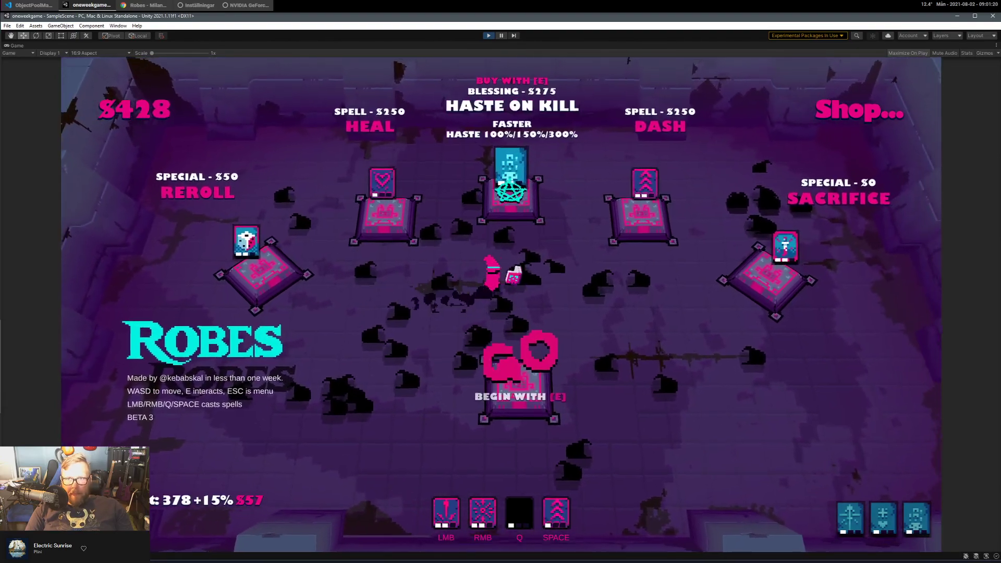
Examine the Dash, Haste On Kill, Heal and Reroll offers at the shop pedestals.
{"action": "key", "text": "d"}
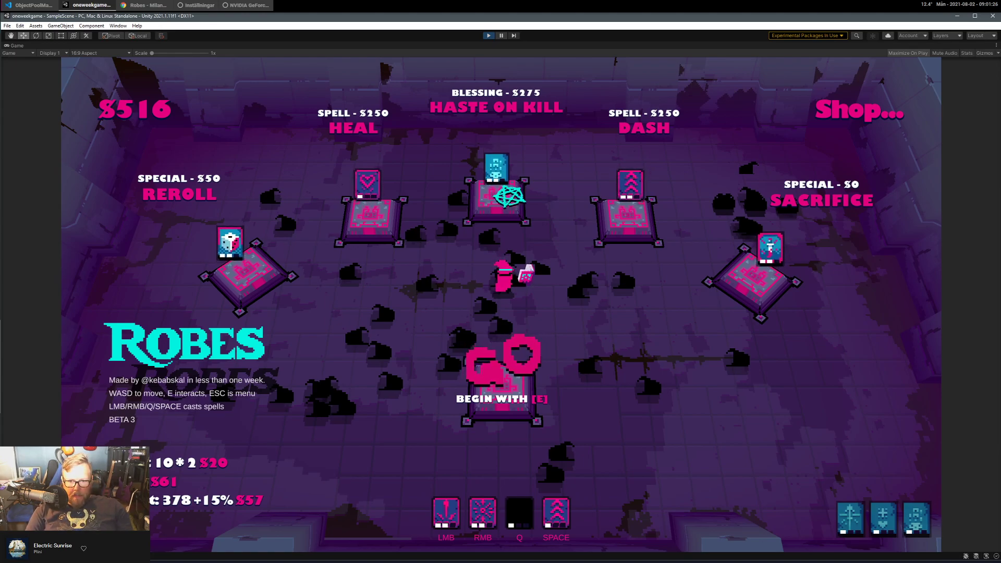
{"action": "key", "text": "w"}
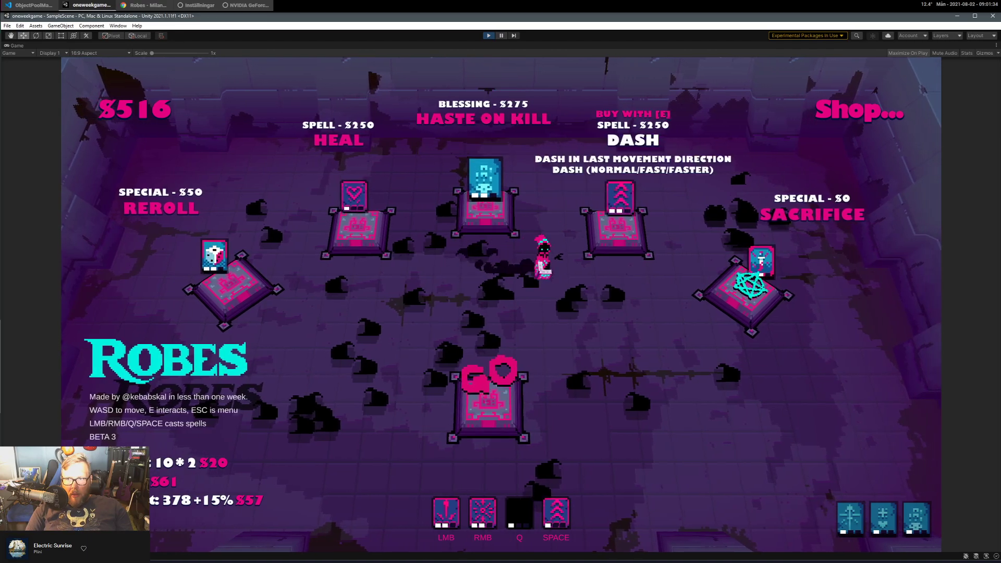
{"action": "key", "text": "w"}
{"action": "key", "text": "a"}
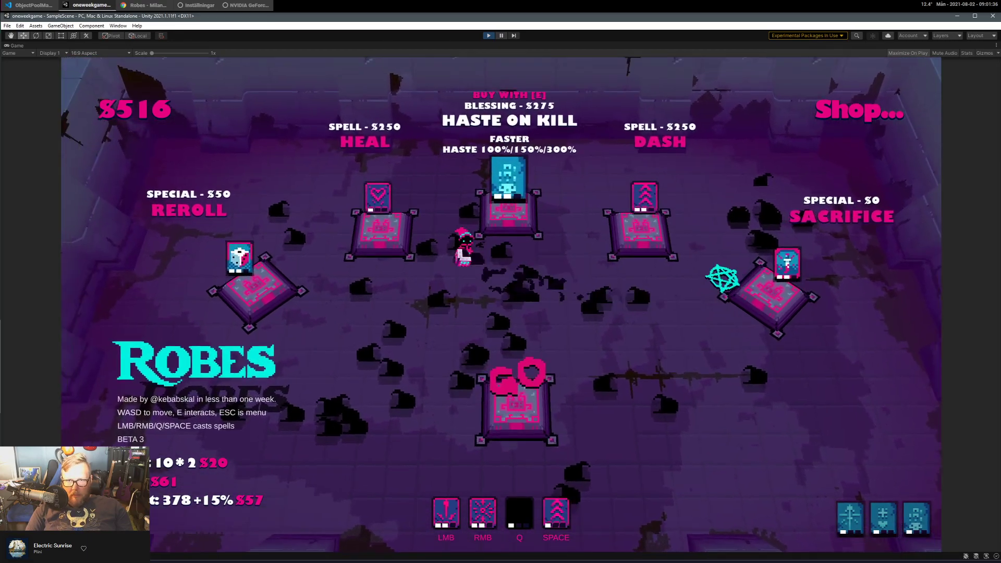
{"action": "key", "text": "w"}
{"action": "key", "text": "d"}
{"action": "key", "text": "space"}
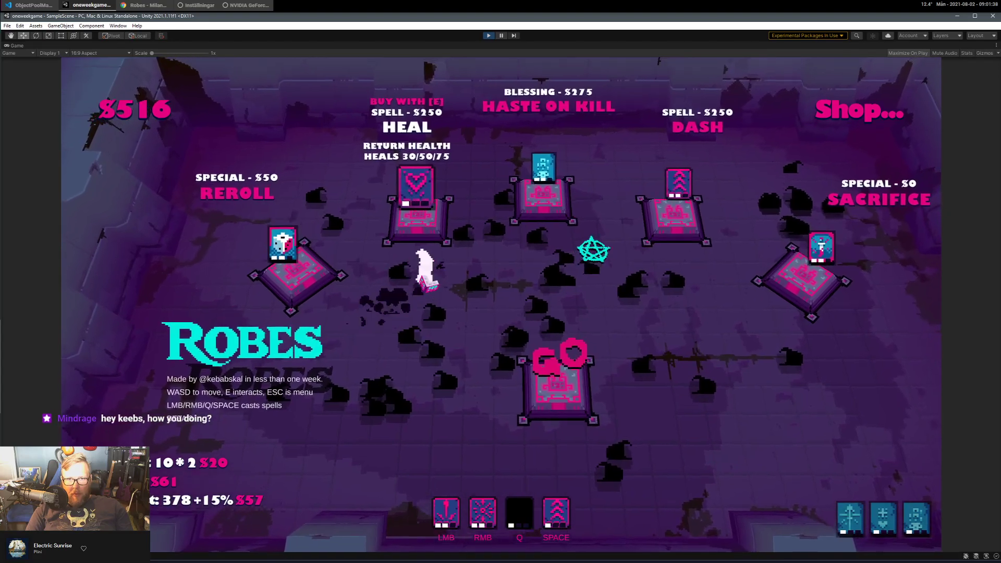
{"action": "key", "text": "s"}
{"action": "key", "text": "a"}
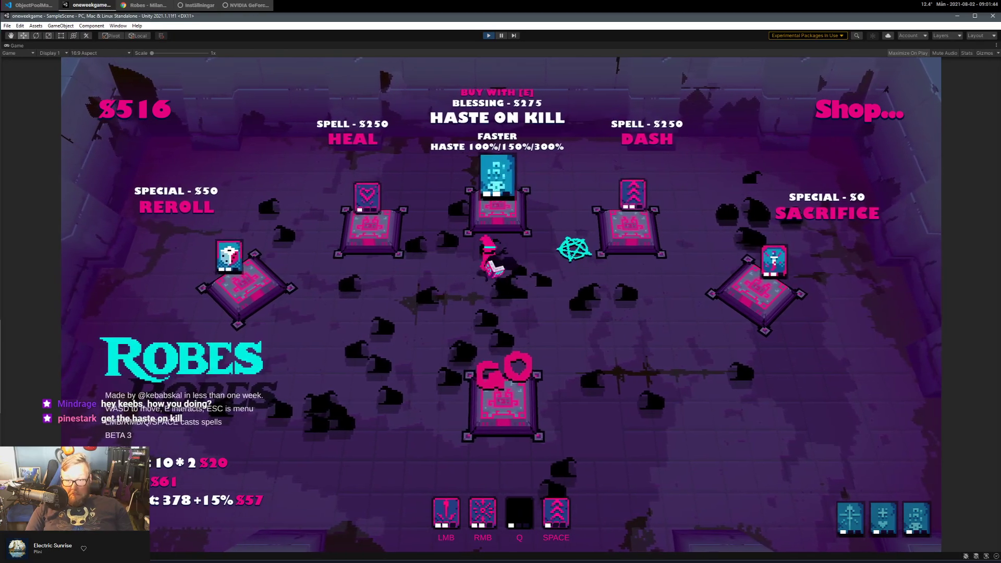
{"action": "key", "text": "s"}
{"action": "key", "text": "d"}
{"action": "key", "text": "w"}
{"action": "key", "text": "a"}
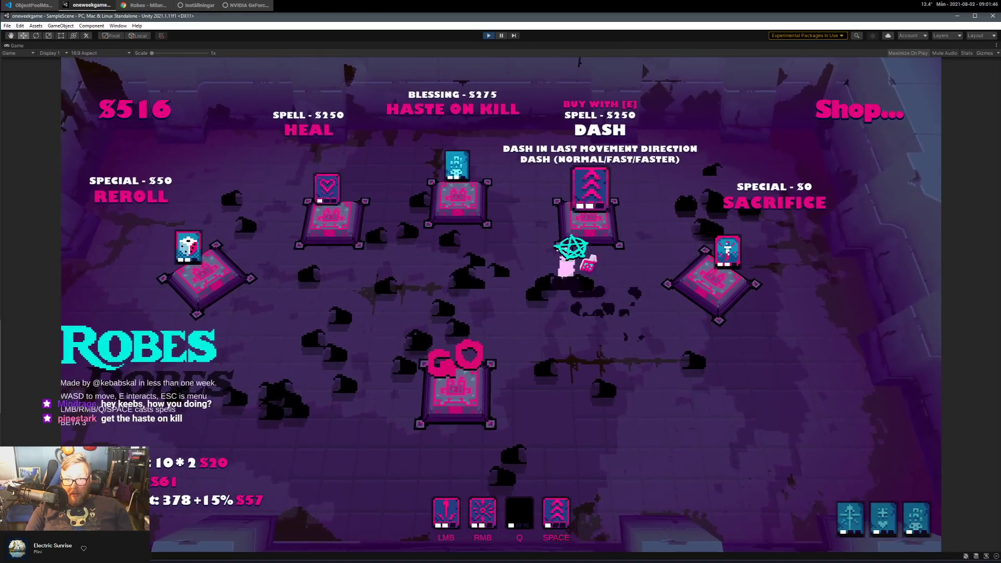
{"action": "key", "text": "a"}
{"action": "key", "text": "s"}
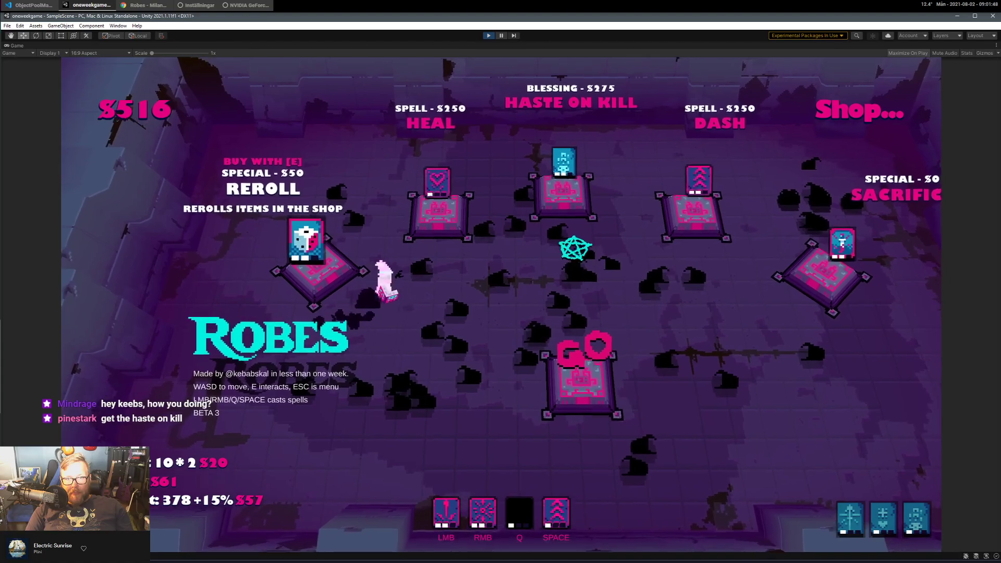
Check the Sacrifice offer and buy the Haste On Kill blessing for $275.
{"action": "key", "text": "d"}
{"action": "key", "text": "w"}
{"action": "key", "text": "space"}
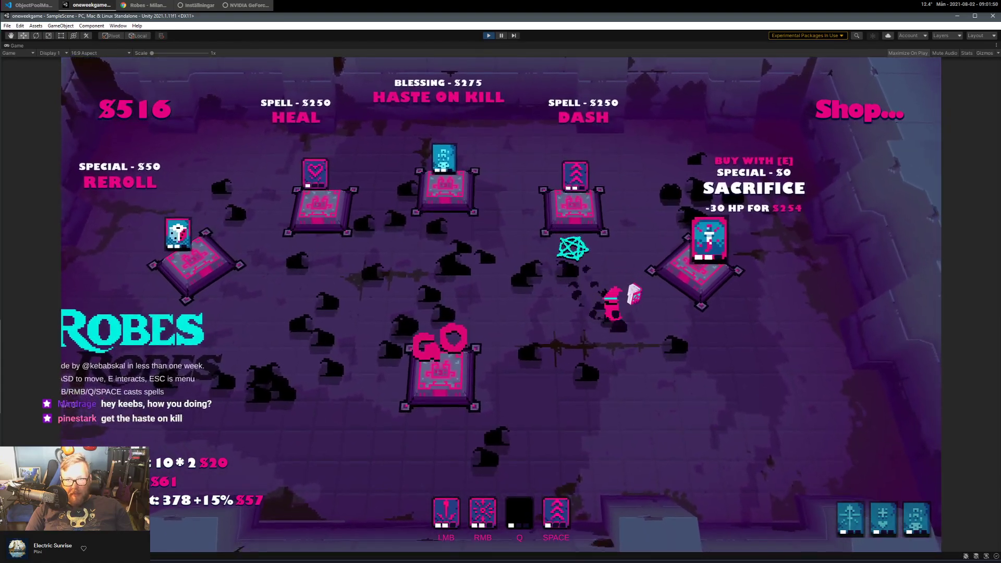
{"action": "key", "text": "a"}
{"action": "key", "text": "d"}
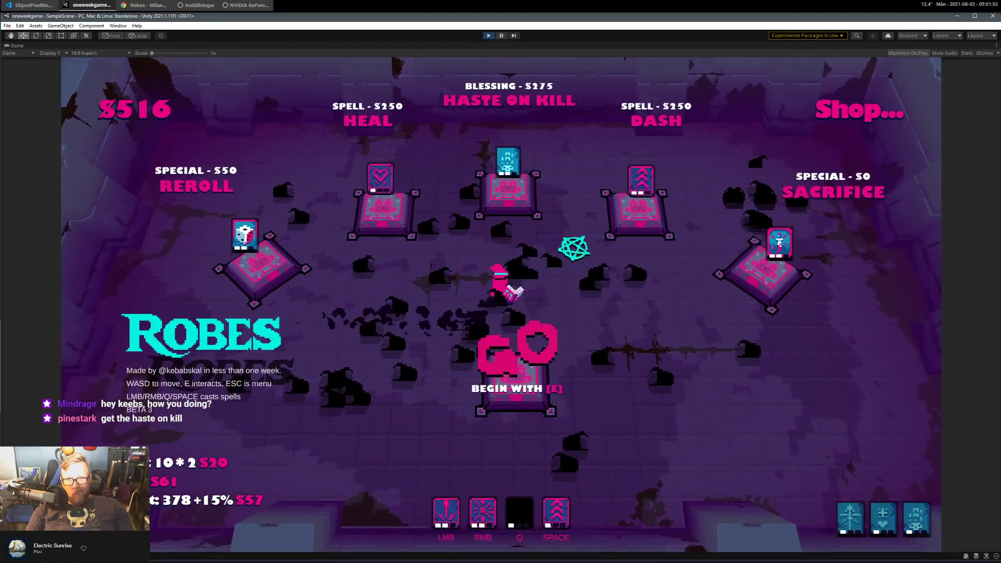
{"action": "key", "text": "w"}
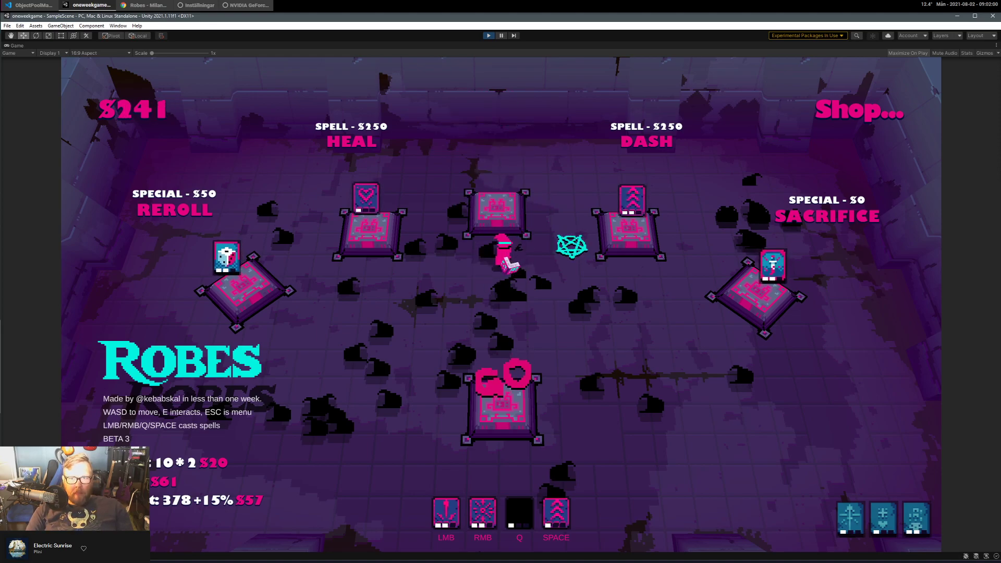
Inspect the Sacrifice and Reroll offers and the GO pedestal while deciding on another purchase.
{"action": "key", "text": "s"}
{"action": "key", "text": "d"}
{"action": "key", "text": "space"}
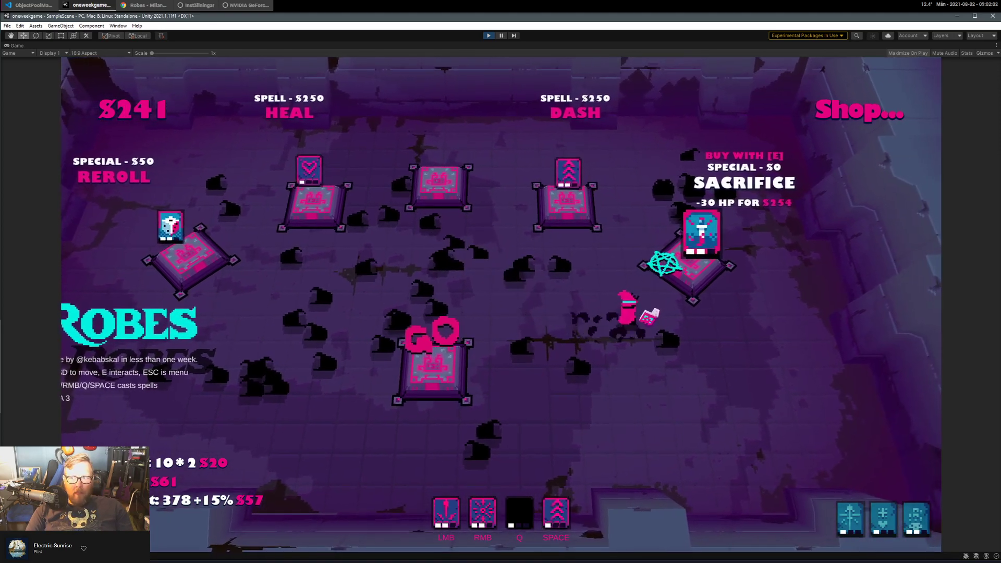
{"action": "key", "text": "a"}
{"action": "key", "text": "space"}
{"action": "key", "text": "a"}
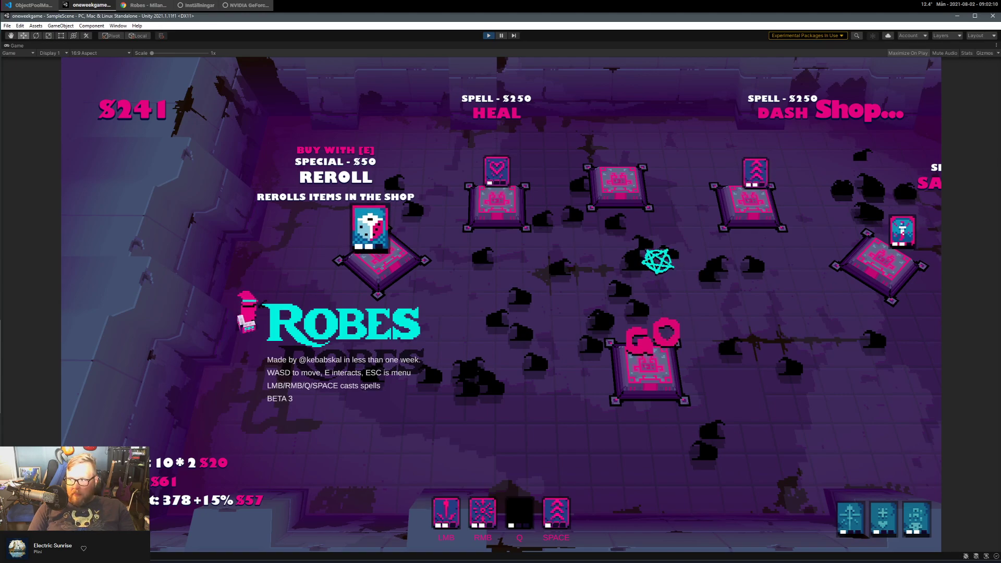
{"action": "key", "text": "d"}
{"action": "key", "text": "w"}
{"action": "key", "text": "s"}
{"action": "key", "text": "d"}
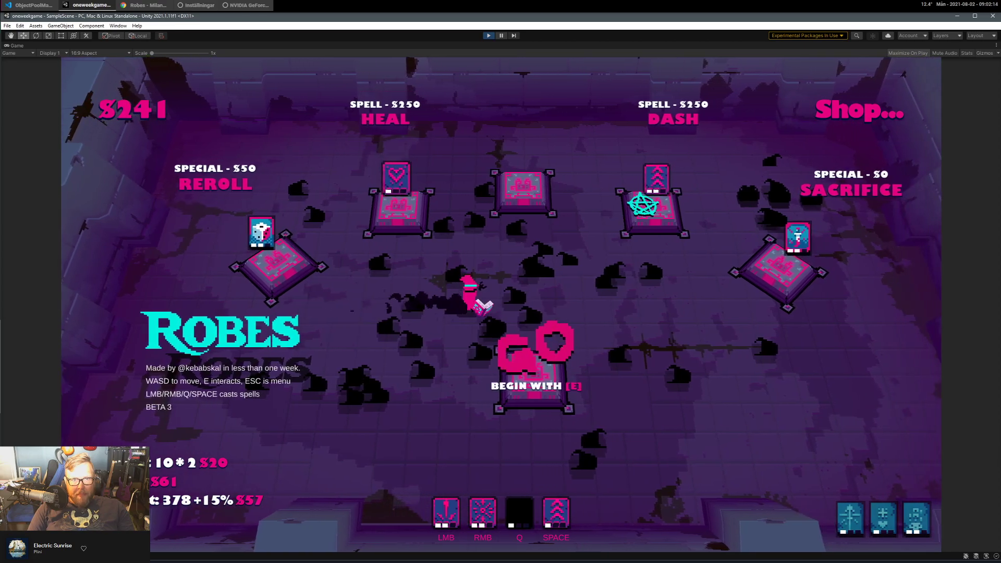
{"action": "key", "text": "a"}
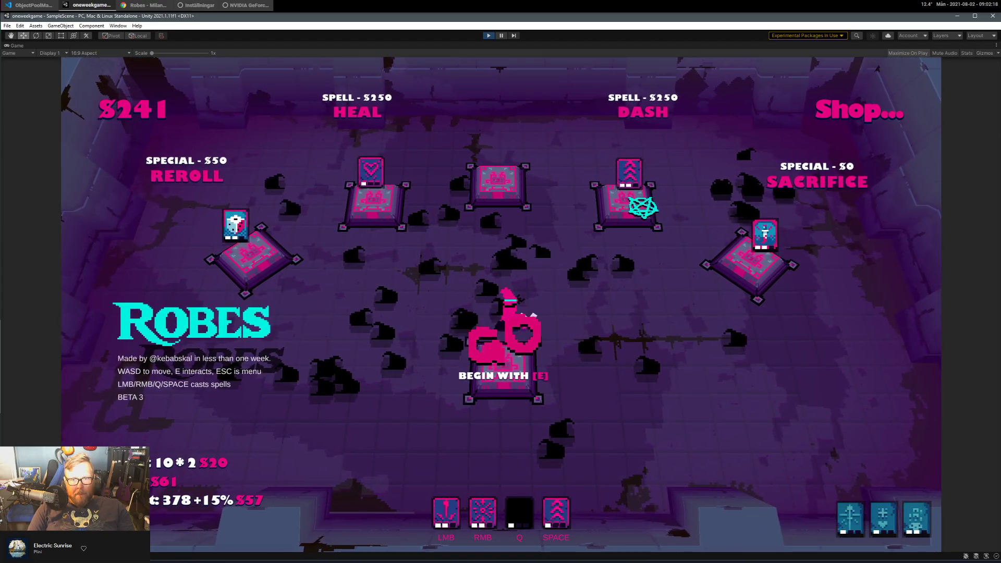
{"action": "key", "text": "d"}
{"action": "key", "text": "w"}
{"action": "key", "text": "a"}
{"action": "key", "text": "s"}
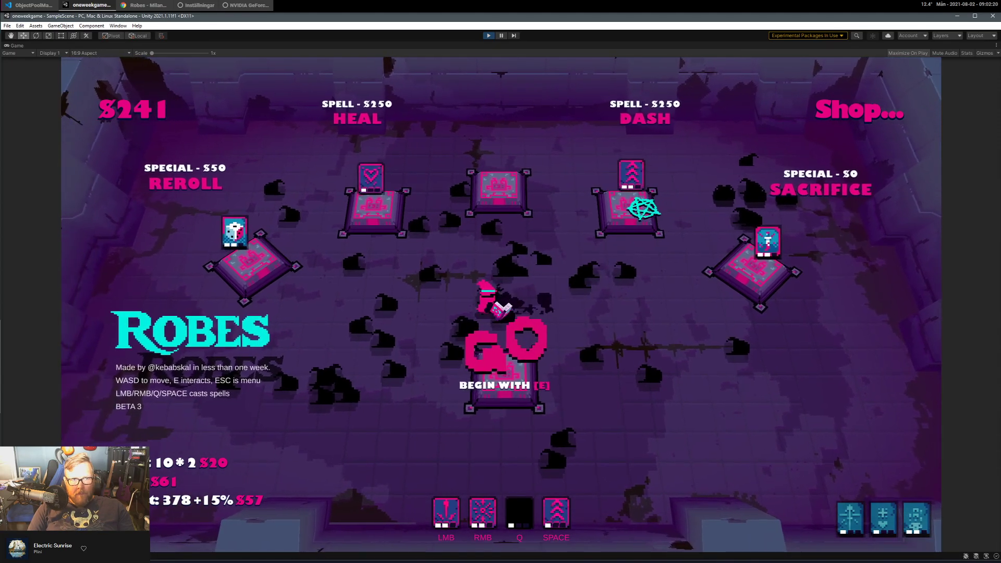
Sacrifice 30 HP for $254 and buy the Dash spell for $250.
{"action": "key", "text": "d"}
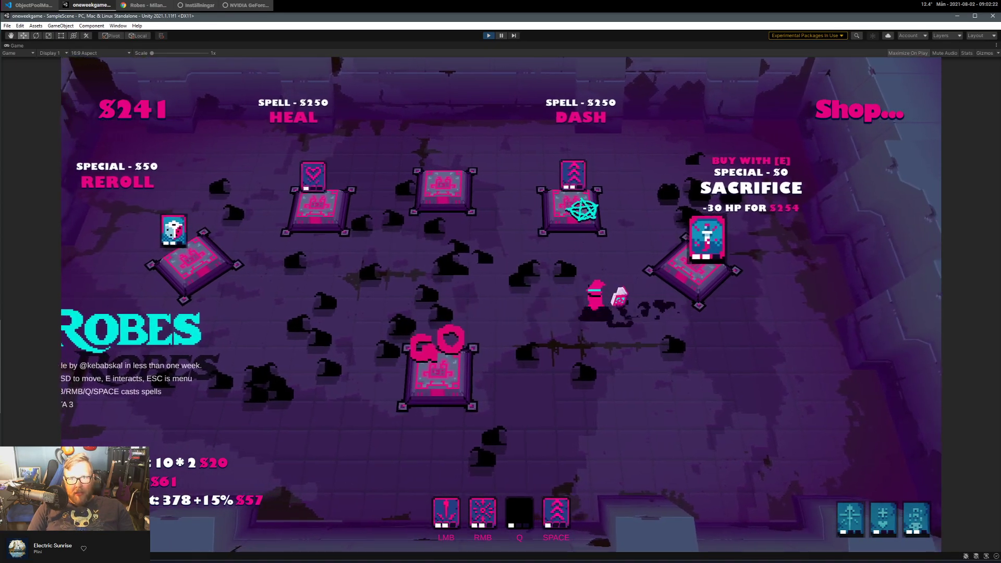
{"action": "key", "text": "a"}
{"action": "key", "text": "d"}
{"action": "key", "text": "e"}
{"action": "key", "text": "a"}
{"action": "key", "text": "w"}
{"action": "key", "text": "e"}
{"action": "key", "text": "space"}
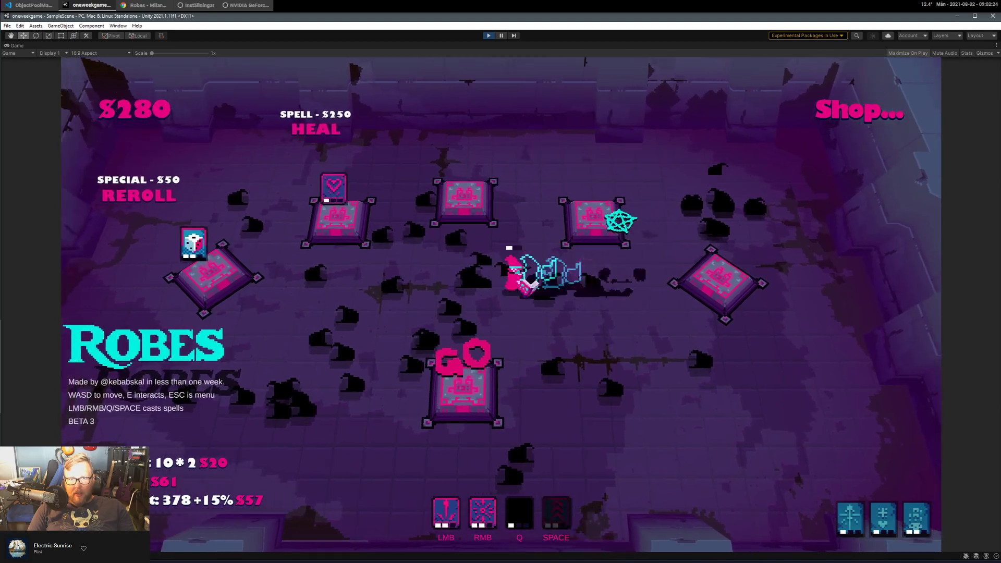
Begin level 4 at the GO pedestal and clear its first wave with shots, Nova and repeated dashes.
{"action": "key", "text": "s"}
{"action": "key", "text": "e"}
{"action": "key", "text": "s"}
{"action": "key", "text": "a"}
{"action": "key", "text": "space"}
{"action": "left_click_drag", "start_coordinate": [566, 279], "coordinate": [469, 213]}
{"action": "key", "text": "d"}
{"action": "key", "text": "space"}
{"action": "key", "text": "d"}
{"action": "key", "text": "space"}
{"action": "right_click", "coordinate": [493, 287]}
{"action": "key", "text": "space"}
{"action": "key", "text": "w"}
{"action": "key", "text": "a"}
{"action": "key", "text": "space"}
{"action": "key", "text": "space"}
{"action": "key", "text": "s"}
{"action": "key", "text": "a"}
{"action": "key", "text": "d"}
{"action": "key", "text": "space"}
{"action": "key", "text": "w"}
{"action": "key", "text": "a"}
{"action": "key", "text": "s"}
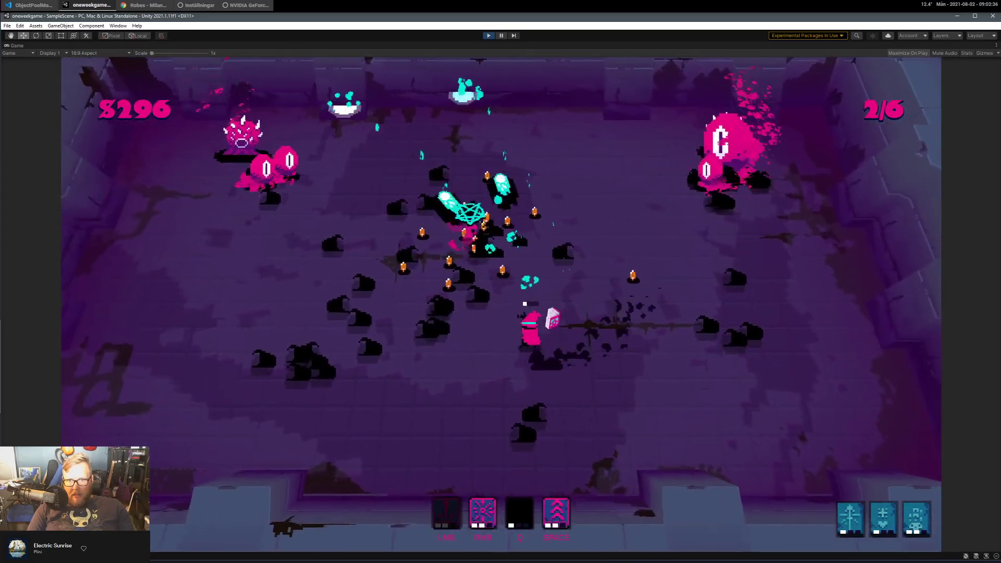
Fight the second wave of level 4, attacking the spiked enemy and the large one-eyed blob with Nova and shots.
{"action": "key", "text": "a"}
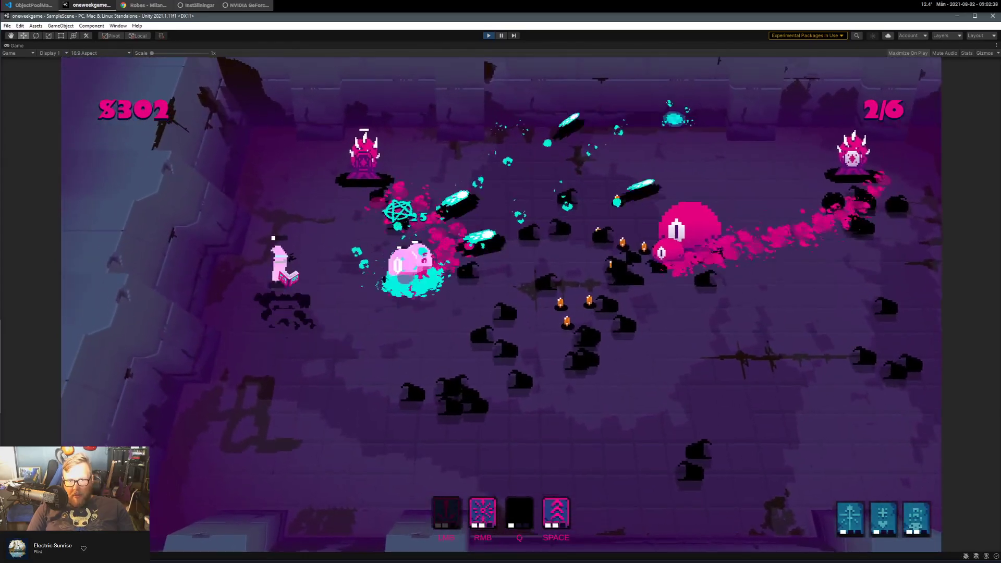
{"action": "right_click", "coordinate": [391, 195]}
{"action": "key", "text": "s"}
{"action": "key", "text": "space"}
{"action": "left_click_drag", "start_coordinate": [360, 180], "coordinate": [339, 171]}
{"action": "key", "text": "w"}
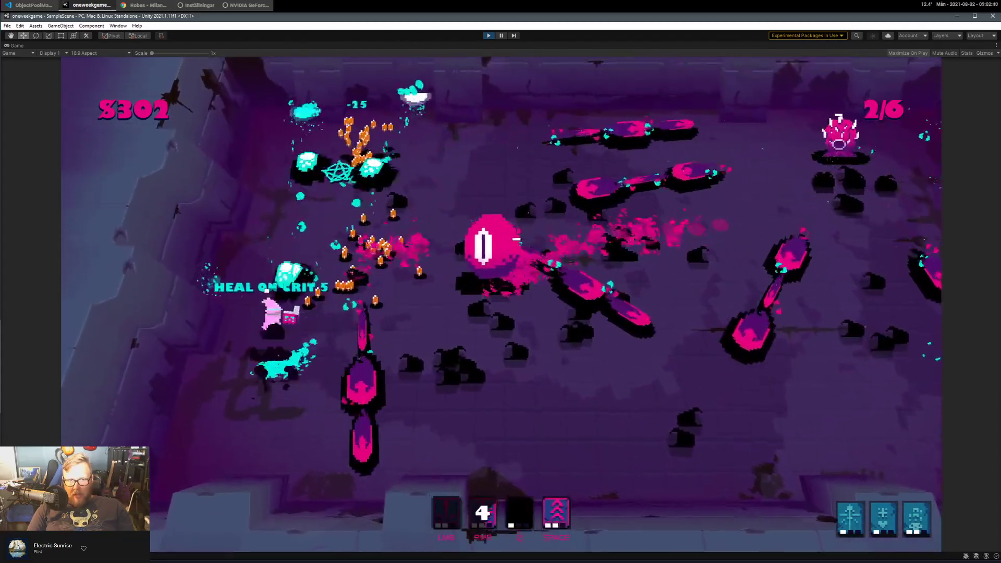
{"action": "key", "text": "w"}
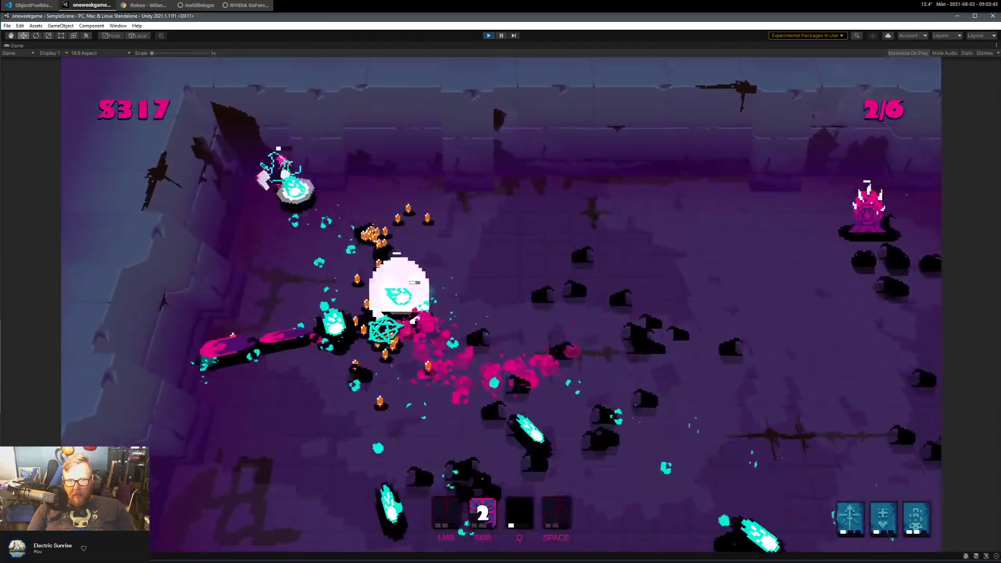
{"action": "key", "text": "s"}
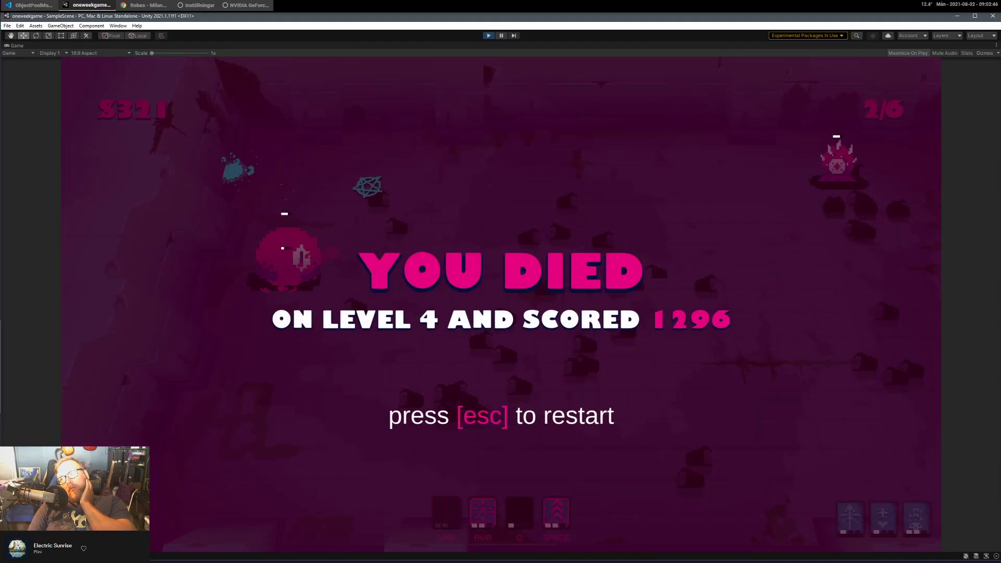
Bring up the game's menu on the death screen, choose Exit, and stop play mode in the editor.
{"action": "key", "text": "Escape"}
{"action": "key", "text": "Escape"}
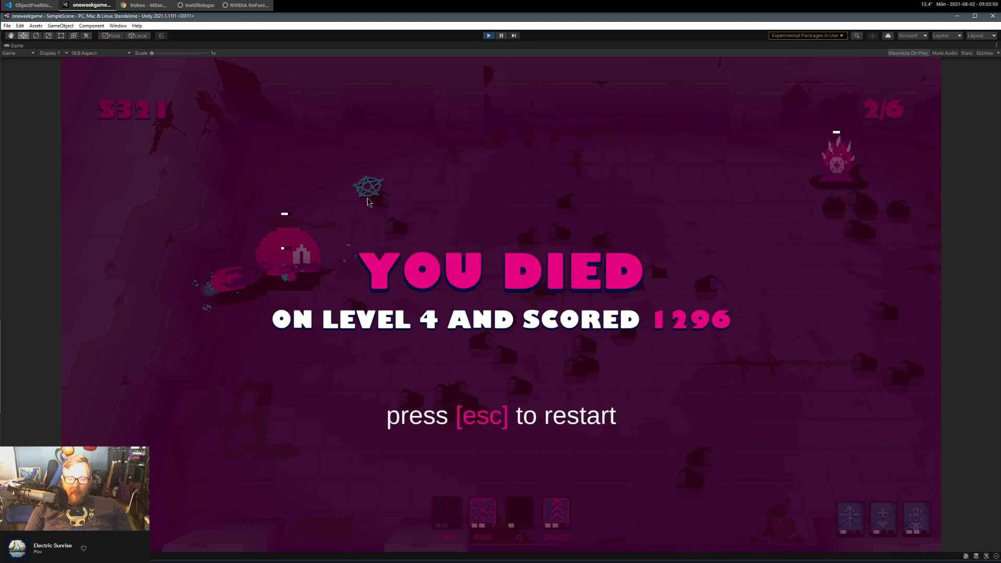
{"action": "key", "text": "Escape"}
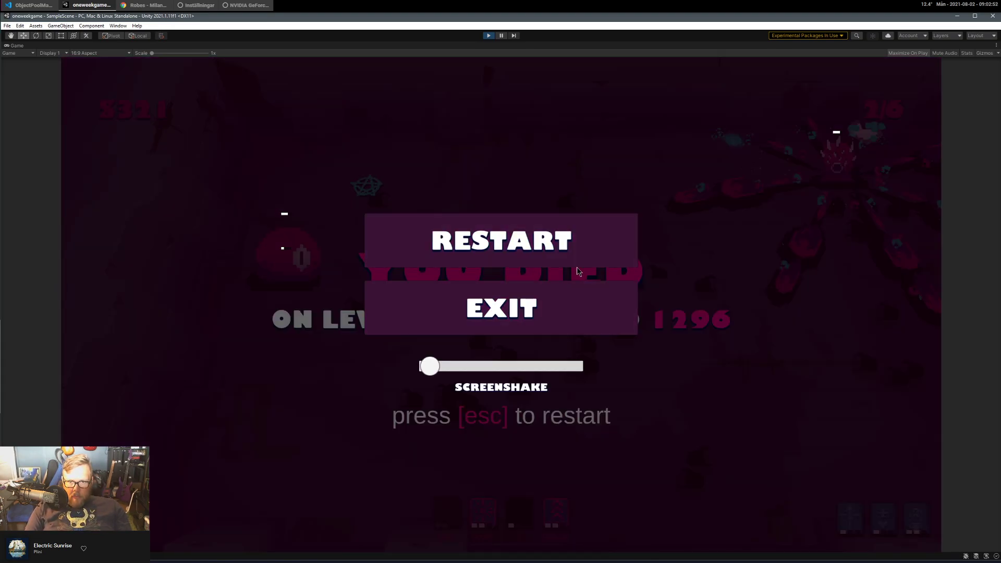
{"action": "left_click", "coordinate": [483, 305]}
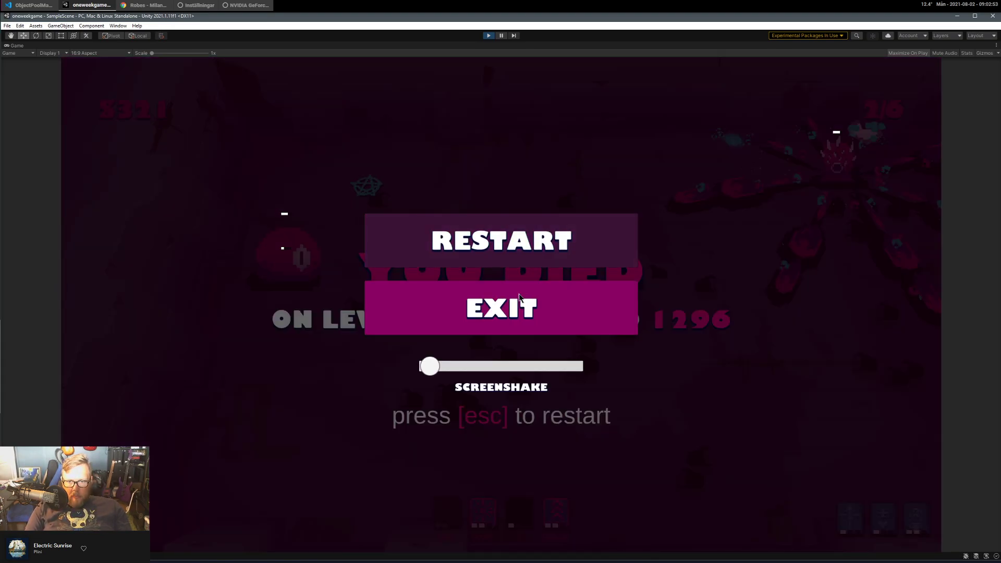
{"action": "left_click", "coordinate": [493, 36]}
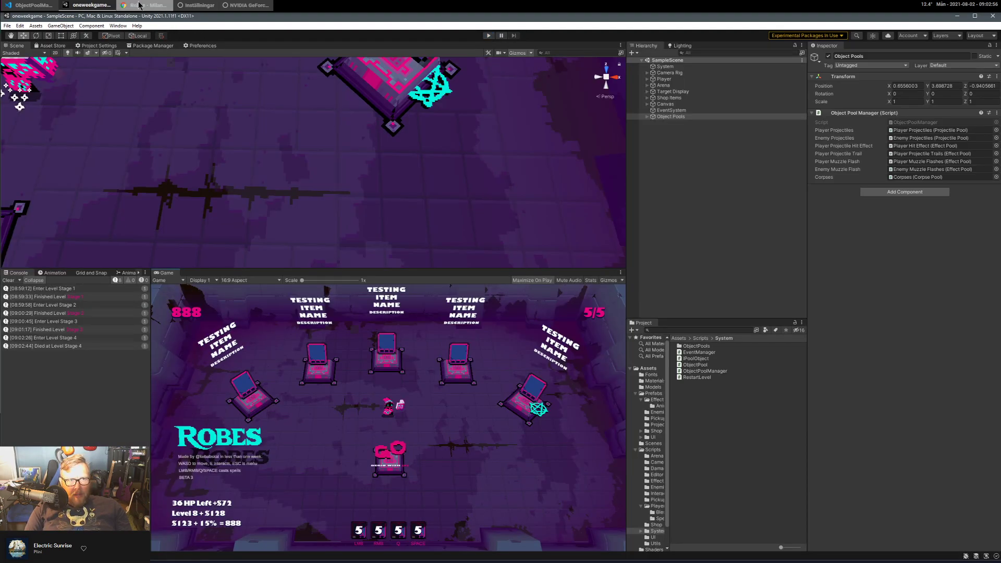
Switch to the Robes board in Milanote and look over its spell schools, skill tests, blessings and large scale todo columns.
{"action": "left_click", "coordinate": [140, 5]}
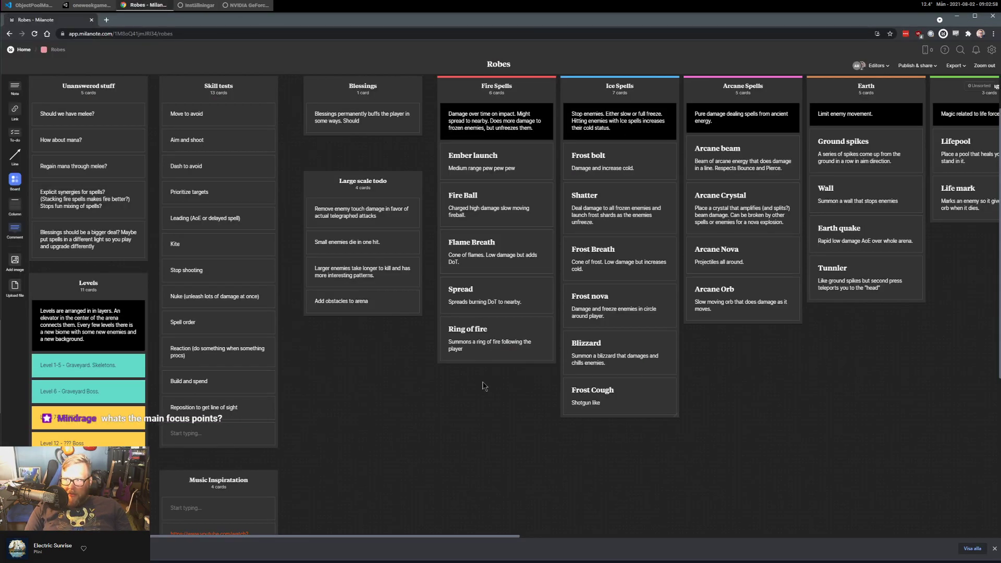
{"action": "middle_click_drag", "start_coordinate": [340, 383], "coordinate": [380, 452]}
{"action": "middle_click_drag", "start_coordinate": [569, 438], "coordinate": [323, 439]}
{"action": "middle_click_drag", "start_coordinate": [730, 463], "coordinate": [576, 473]}
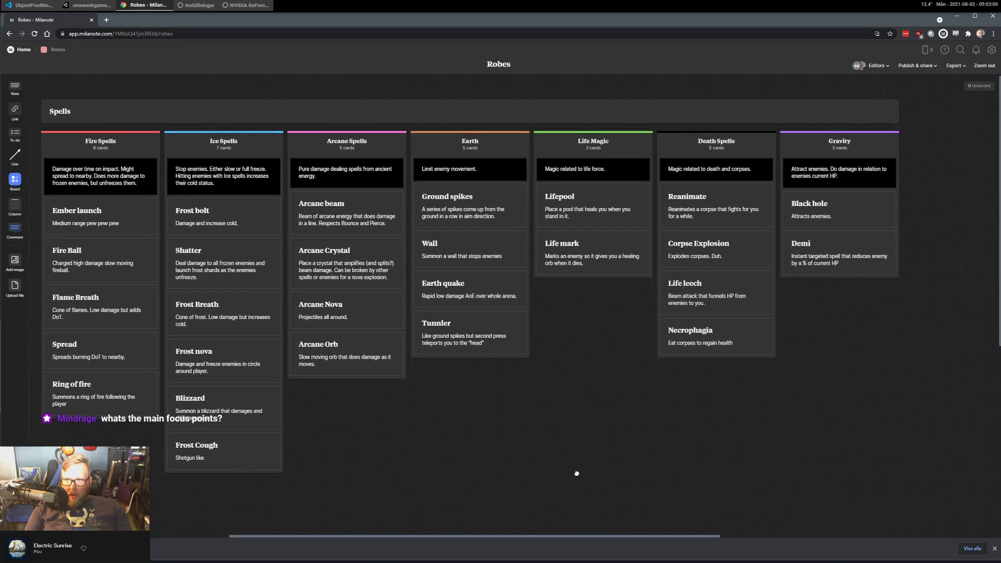
{"action": "scroll", "coordinate": [576, 472], "scroll_direction": "left", "scroll_amount": 6, "text": "shift"}
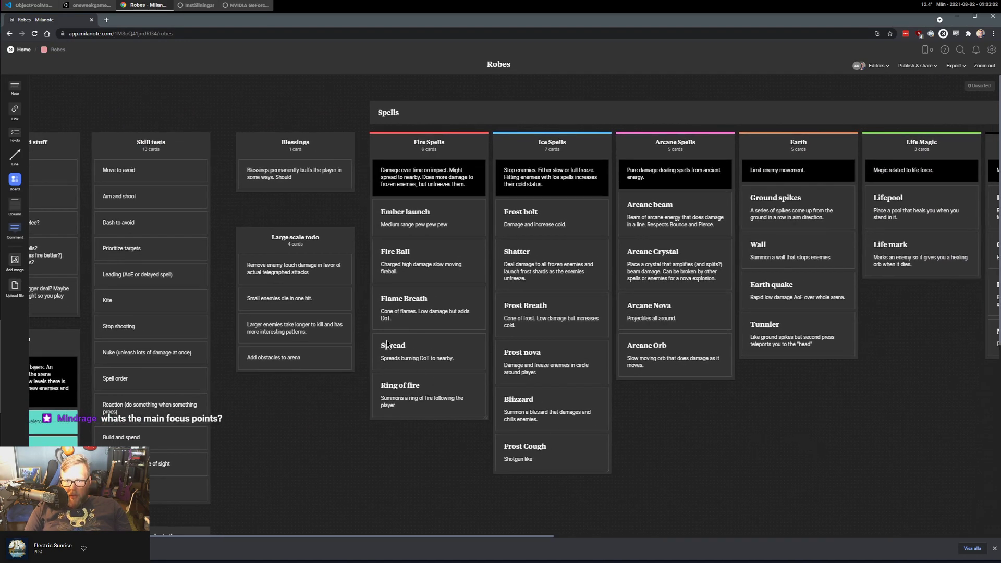
{"action": "scroll", "coordinate": [402, 358], "scroll_direction": "right", "scroll_amount": 4, "text": "shift"}
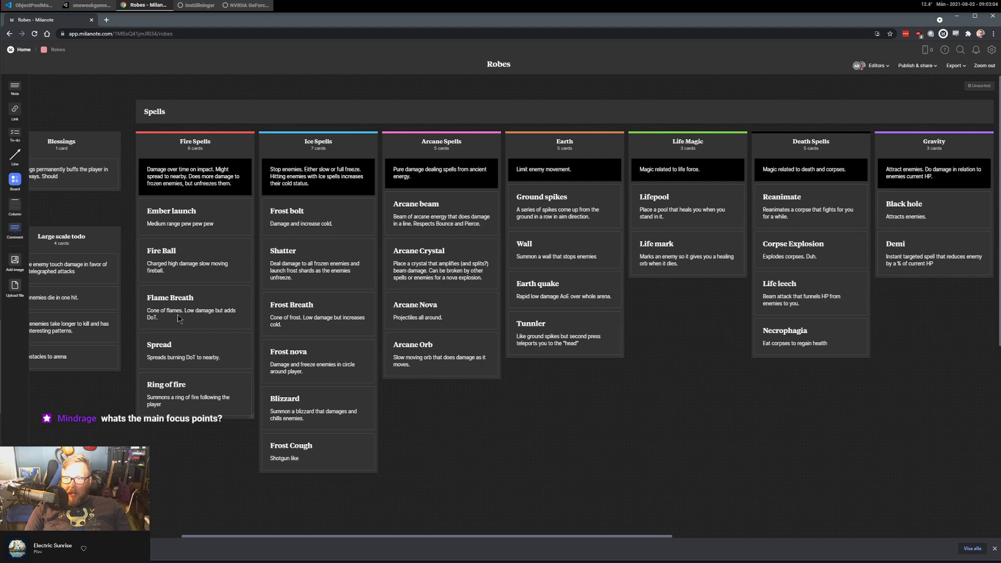
{"action": "scroll", "coordinate": [313, 318], "scroll_direction": "left", "scroll_amount": 6, "text": "shift"}
{"action": "scroll", "coordinate": [375, 324], "scroll_direction": "down", "scroll_amount": 1}
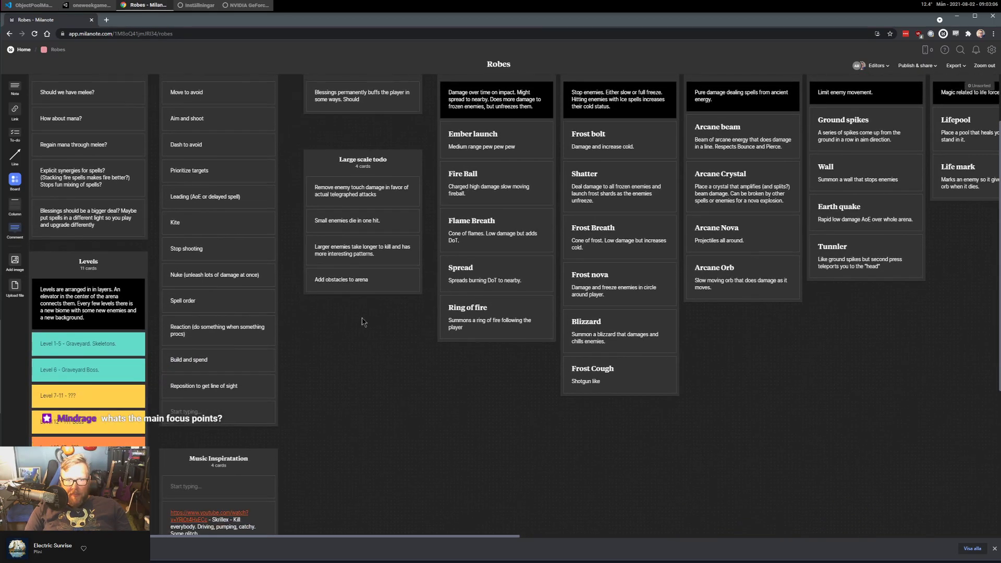
{"action": "scroll", "coordinate": [376, 323], "scroll_direction": "up", "scroll_amount": 1}
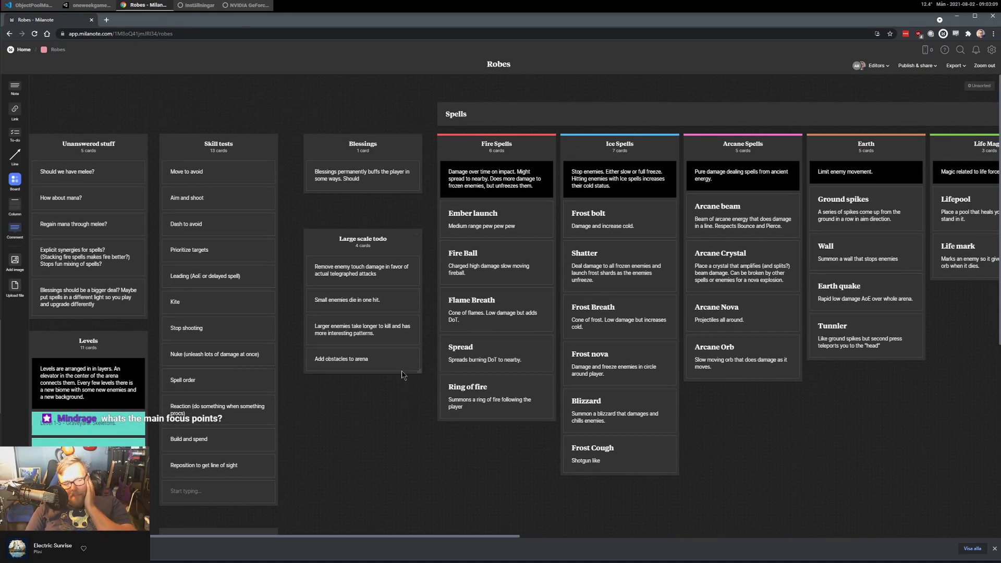
{"action": "scroll", "coordinate": [402, 375], "scroll_direction": "down", "scroll_amount": 1}
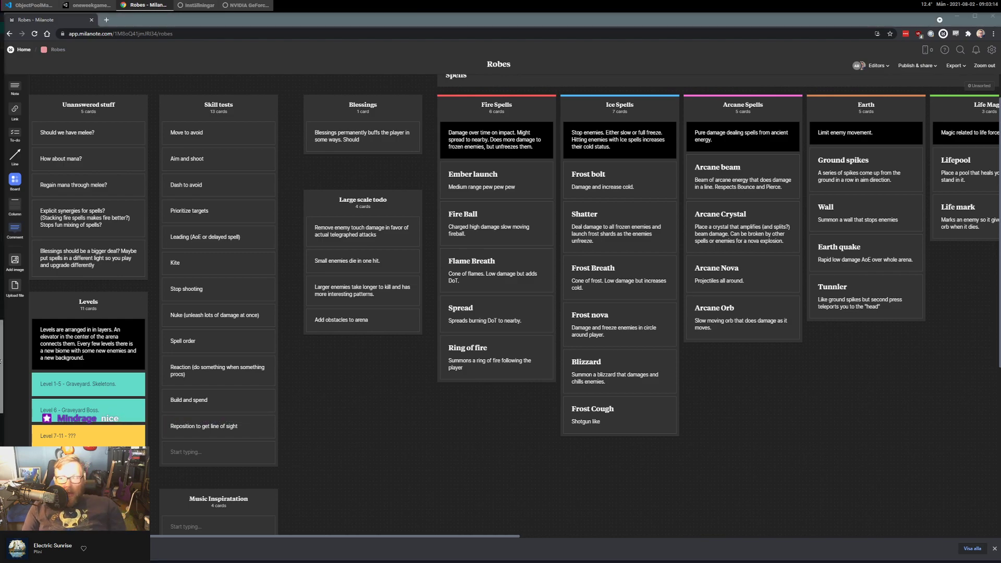
{"action": "scroll", "coordinate": [334, 339], "scroll_direction": "up", "scroll_amount": 1}
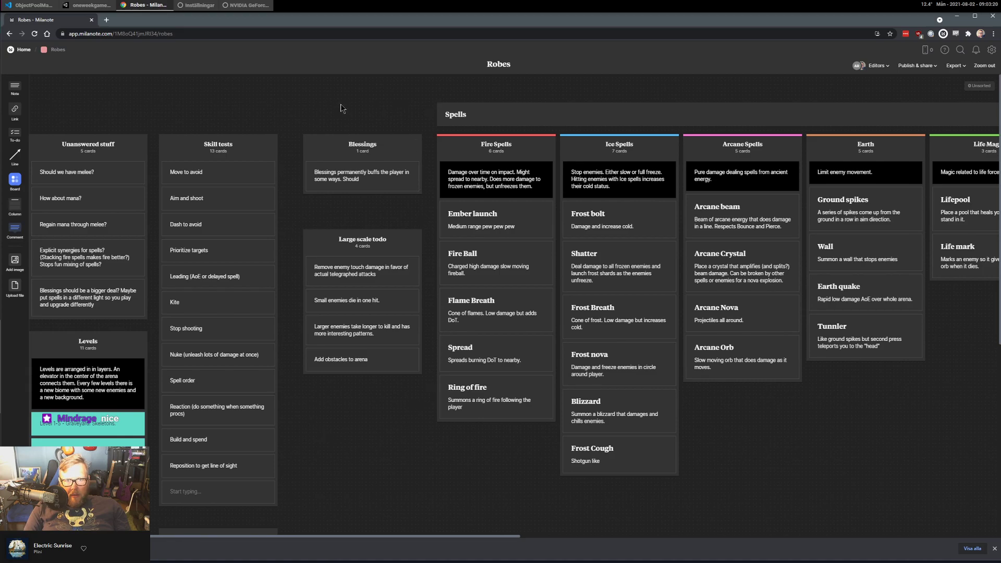
{"action": "left_click_drag", "start_coordinate": [445, 461], "coordinate": [599, 443]}
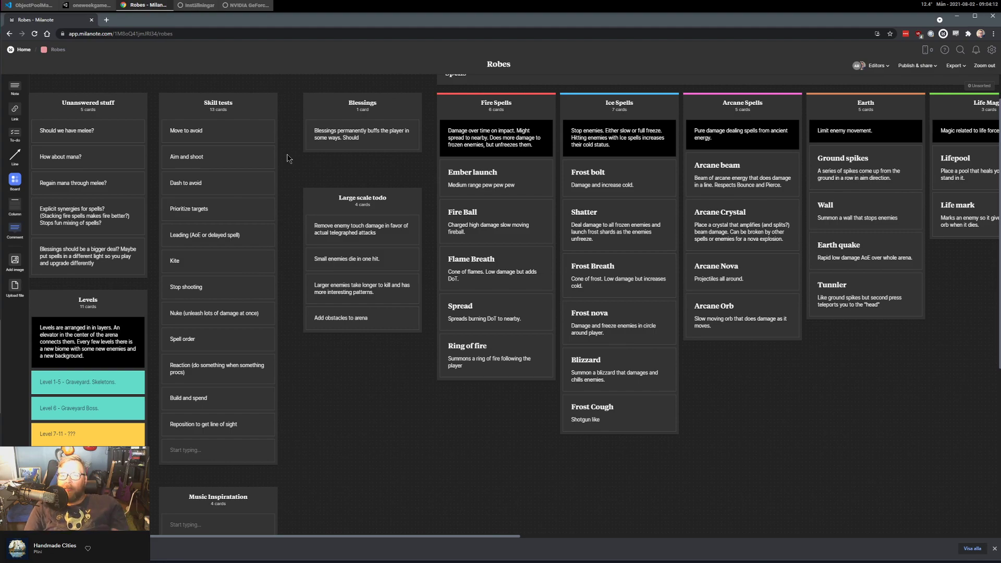
{"action": "double_click", "coordinate": [617, 223]}
{"action": "left_click", "coordinate": [776, 385]}
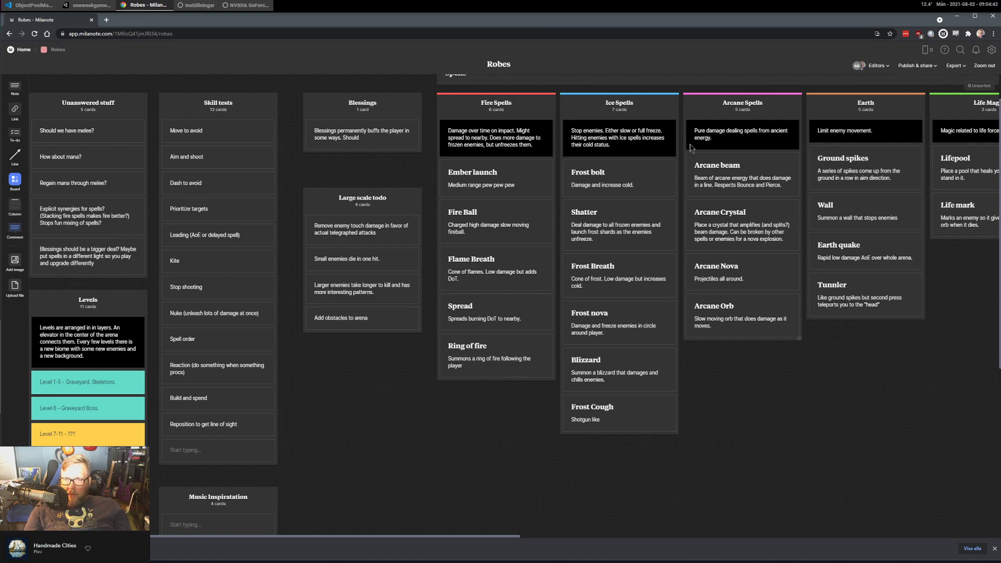
{"action": "middle_click_drag", "start_coordinate": [833, 436], "coordinate": [632, 472]}
{"action": "middle_click_drag", "start_coordinate": [823, 501], "coordinate": [577, 485]}
{"action": "scroll", "coordinate": [577, 485], "scroll_direction": "left", "scroll_amount": 10}
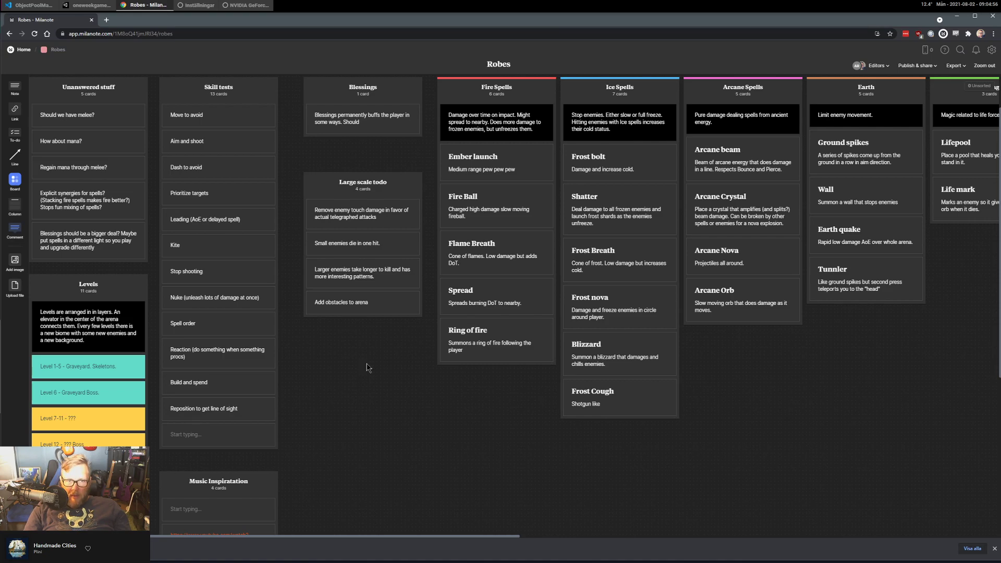
{"action": "scroll", "coordinate": [463, 451], "scroll_direction": "up", "scroll_amount": 2}
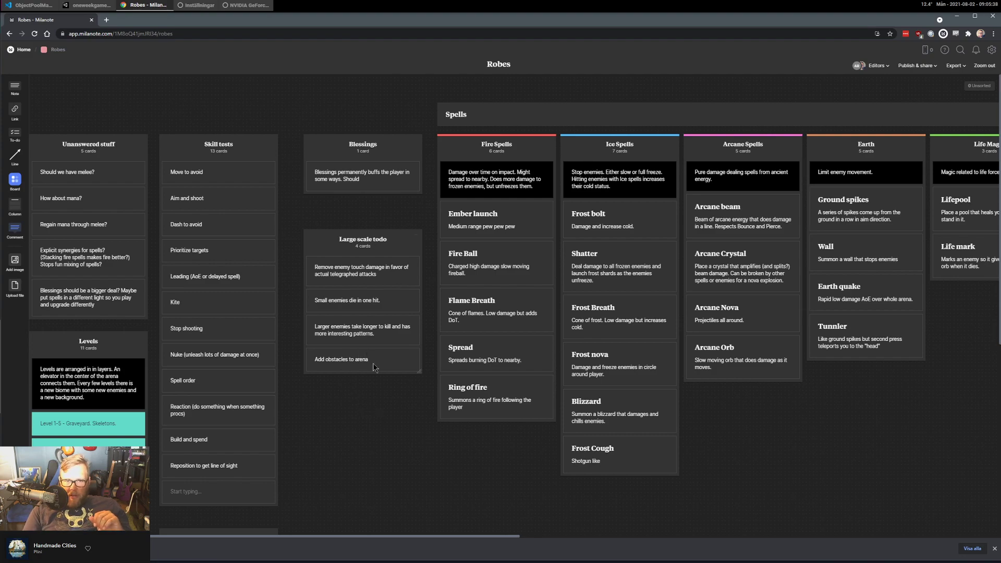
Examine the Large scale todo cards about enemies and arena obstacles, and the description card of the Levels column.
{"action": "left_click", "coordinate": [372, 272]}
{"action": "left_click", "coordinate": [293, 272]}
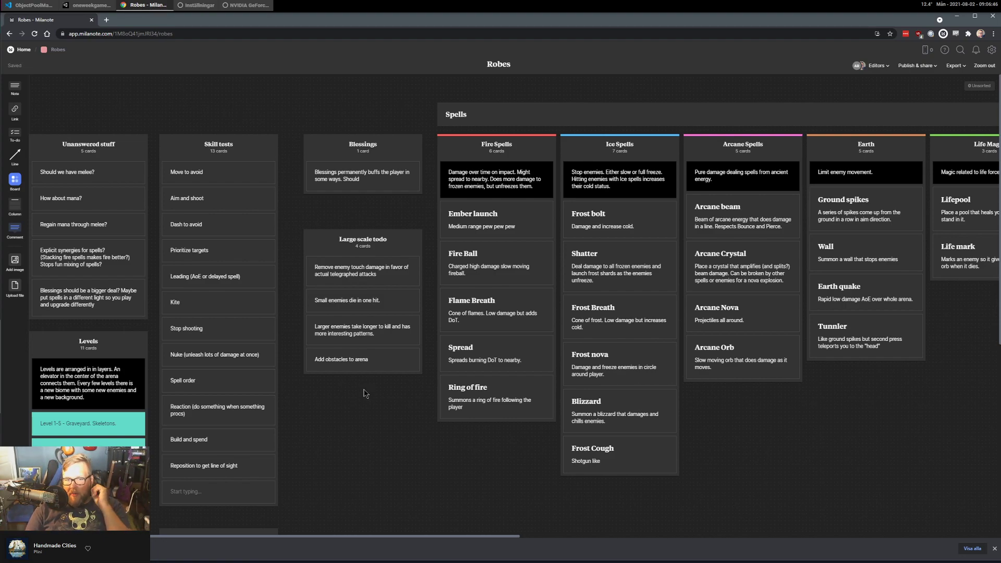
{"action": "left_click", "coordinate": [389, 343]}
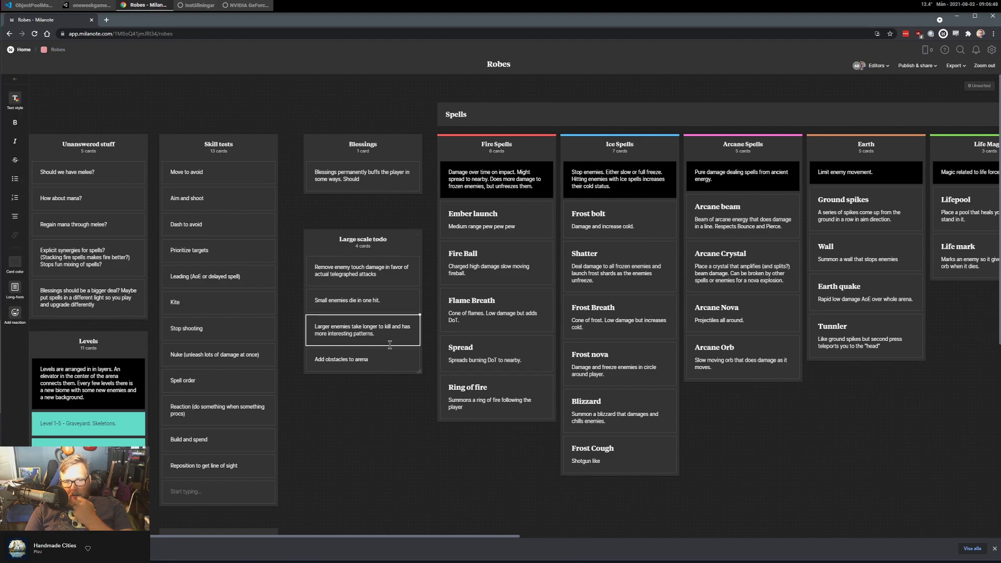
{"action": "left_click", "coordinate": [381, 420]}
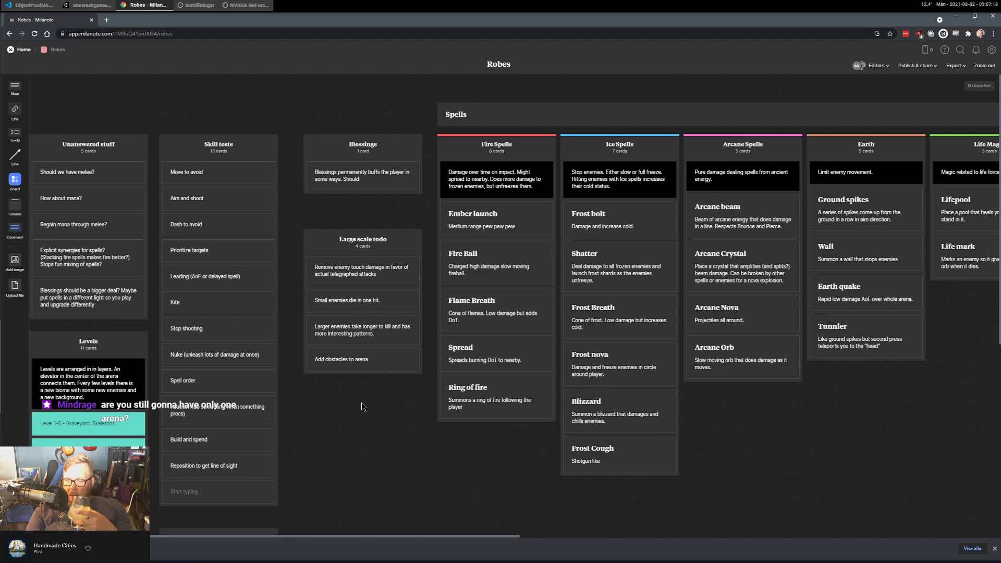
{"action": "left_click", "coordinate": [321, 359]}
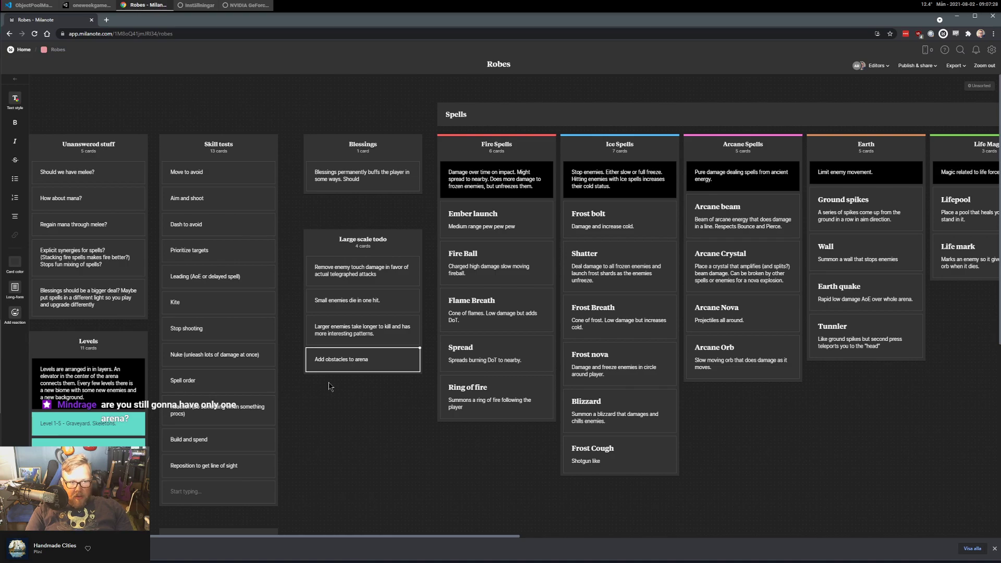
{"action": "left_click", "coordinate": [75, 370]}
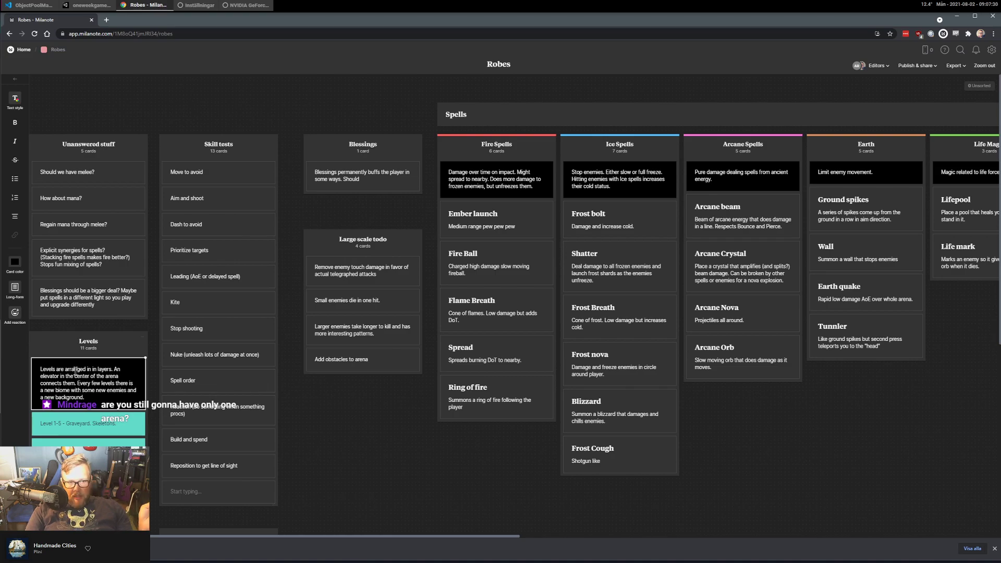
Rename the Levels column as Floors.
{"action": "scroll", "coordinate": [76, 370], "scroll_direction": "down", "scroll_amount": 3}
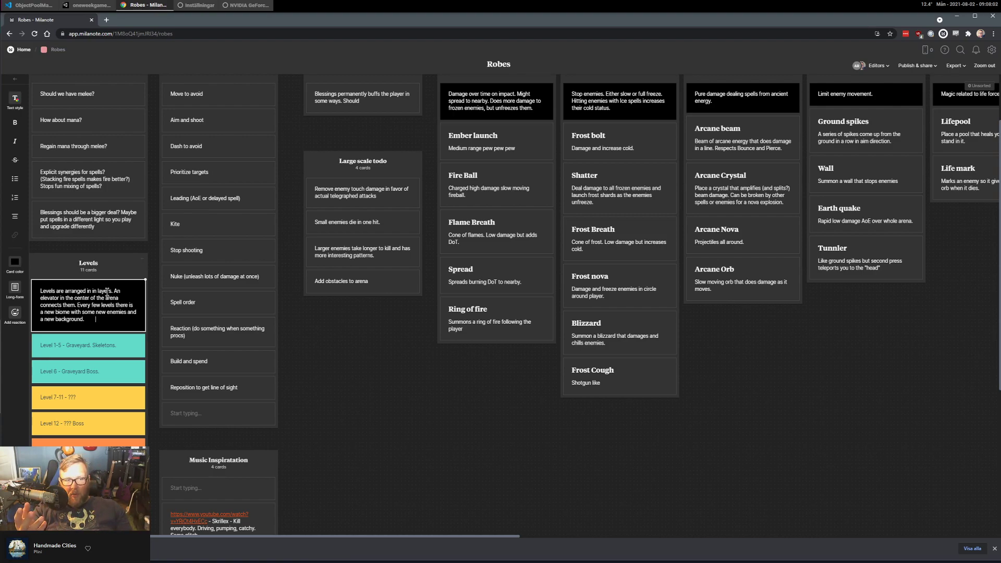
{"action": "double_click", "coordinate": [89, 263]}
{"action": "type", "text": "Floors"}
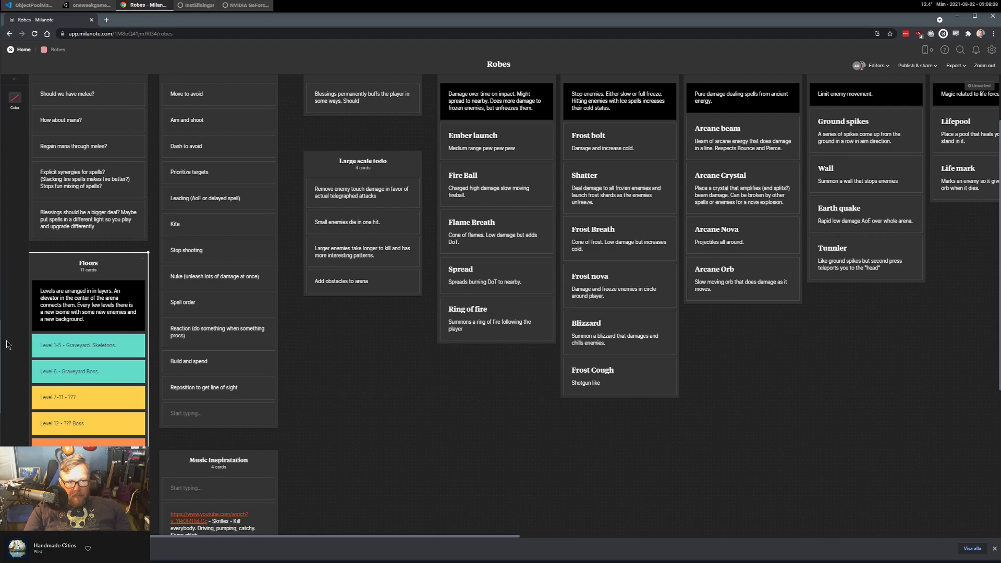
Replace "Level" with "Floor" on the two green Graveyard cards, 1-5 and 6.
{"action": "left_click", "coordinate": [54, 344]}
{"action": "left_click_drag", "start_coordinate": [54, 345], "coordinate": [37, 345]}
{"action": "type", "text": "Floor"}
{"action": "double_click", "coordinate": [35, 345]}
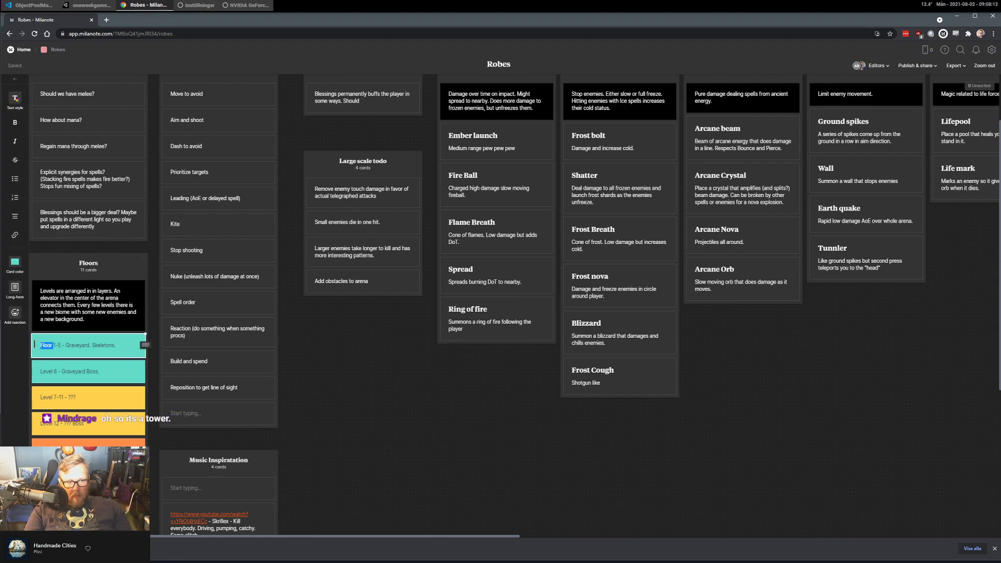
{"action": "key", "text": "ctrl+c"}
{"action": "double_click", "coordinate": [45, 371]}
{"action": "key", "text": "ctrl+v"}
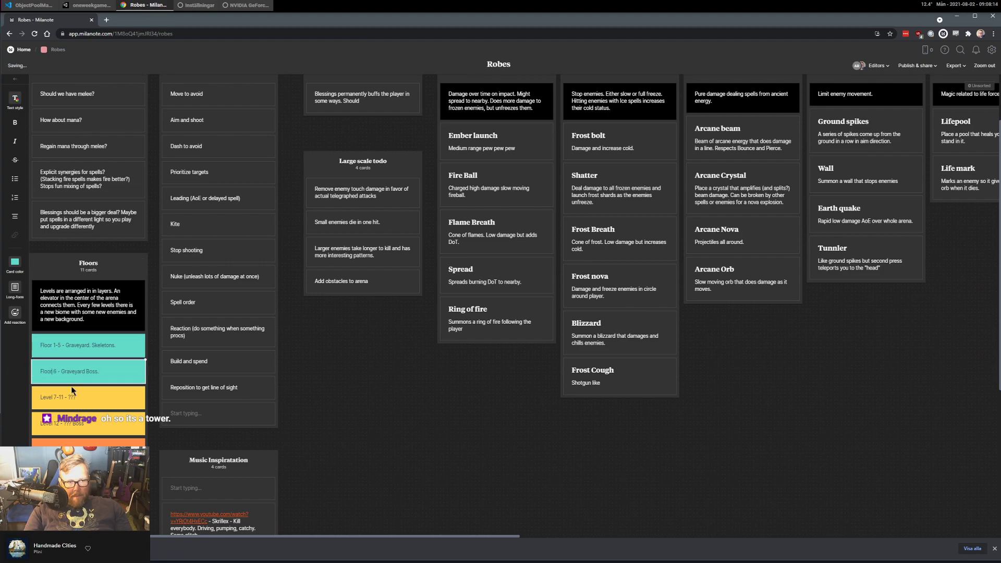
Replace "Level" with "Floor" on the two yellow cards, 7-11 and 12.
{"action": "double_click", "coordinate": [49, 399]}
{"action": "key", "text": "ctrl+v"}
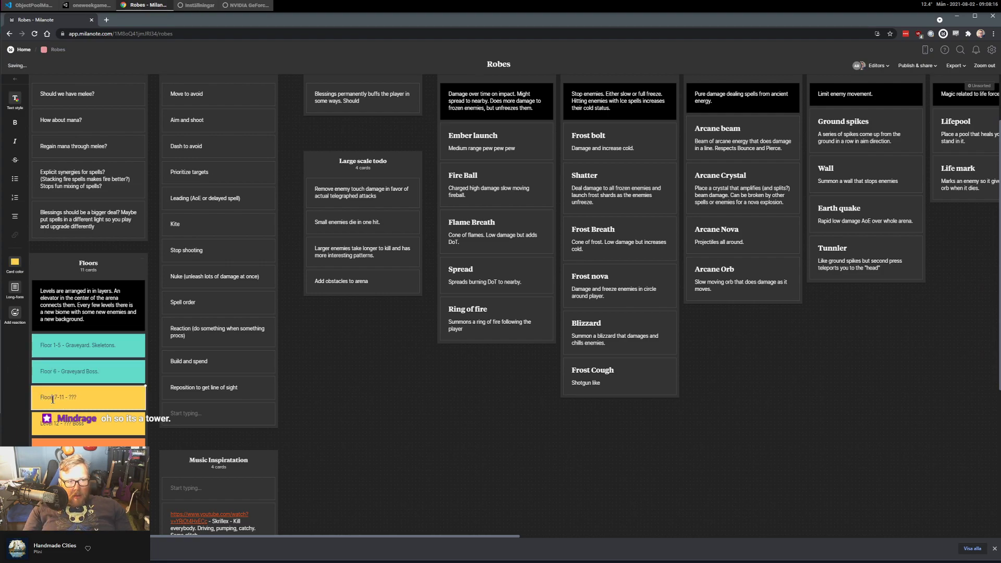
{"action": "double_click", "coordinate": [46, 424]}
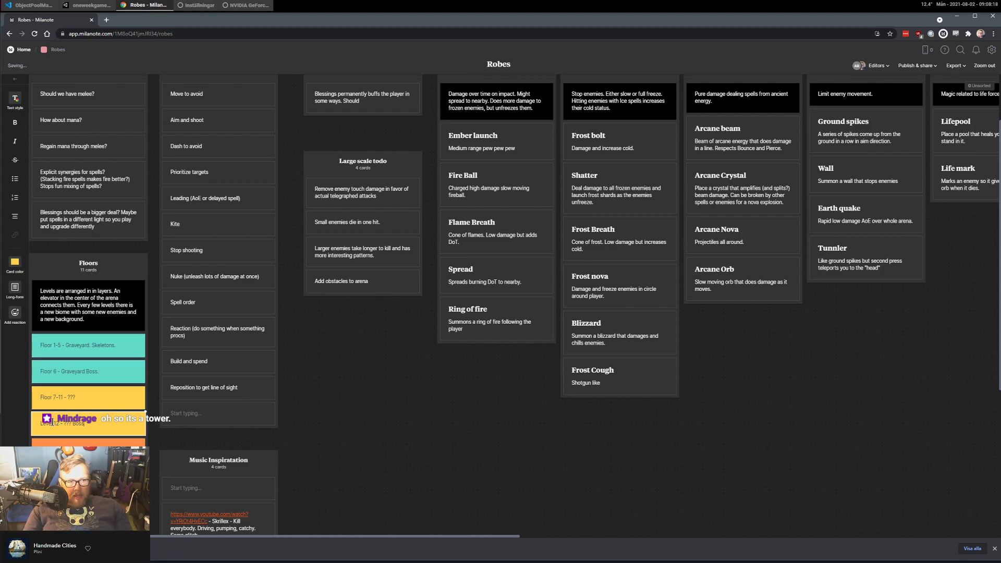
{"action": "key", "text": "ctrl+v"}
Replace "Level" with "Floor" on the two orange cards, 13-17 and 18.
{"action": "double_click", "coordinate": [65, 443]}
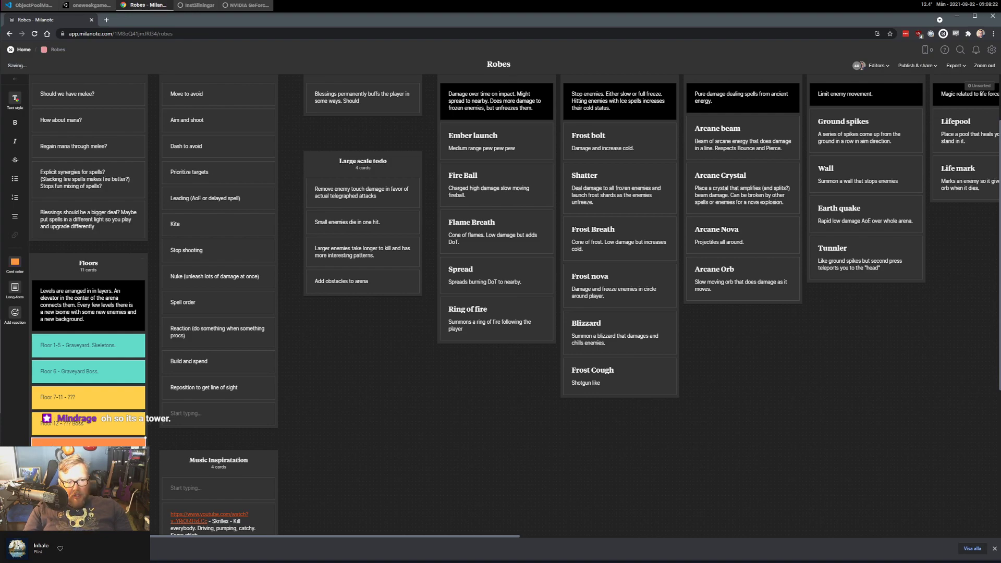
{"action": "double_click", "coordinate": [46, 475]}
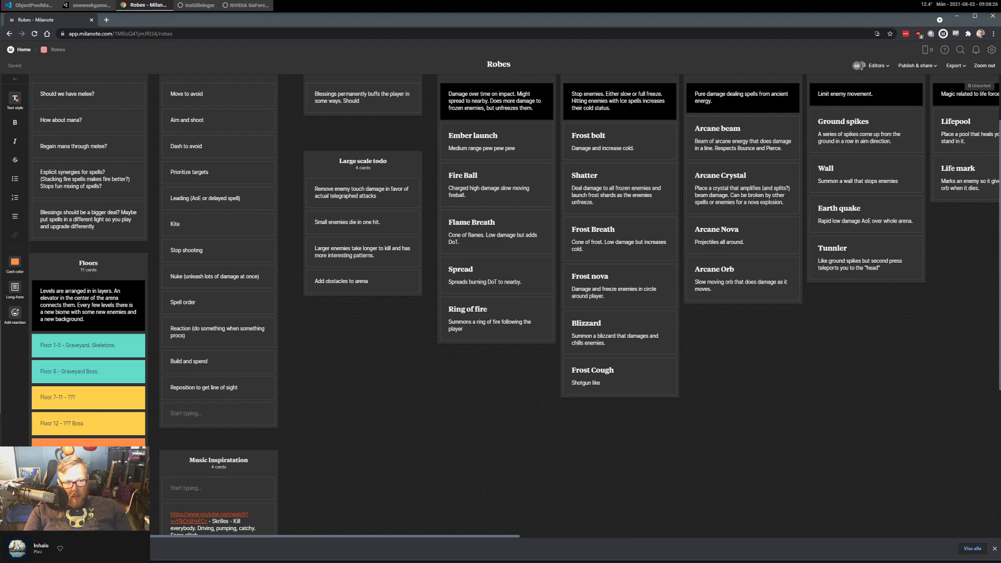
{"action": "type", "text": "Floor"}
{"action": "left_click", "coordinate": [51, 502]}
Replace "Level" with "Floor" on the two blue cards, 19-24 and 25.
{"action": "scroll", "coordinate": [51, 495], "scroll_direction": "down", "scroll_amount": 3}
{"action": "double_click", "coordinate": [48, 346]}
{"action": "type", "text": "Floor"}
{"action": "left_click", "coordinate": [60, 370]}
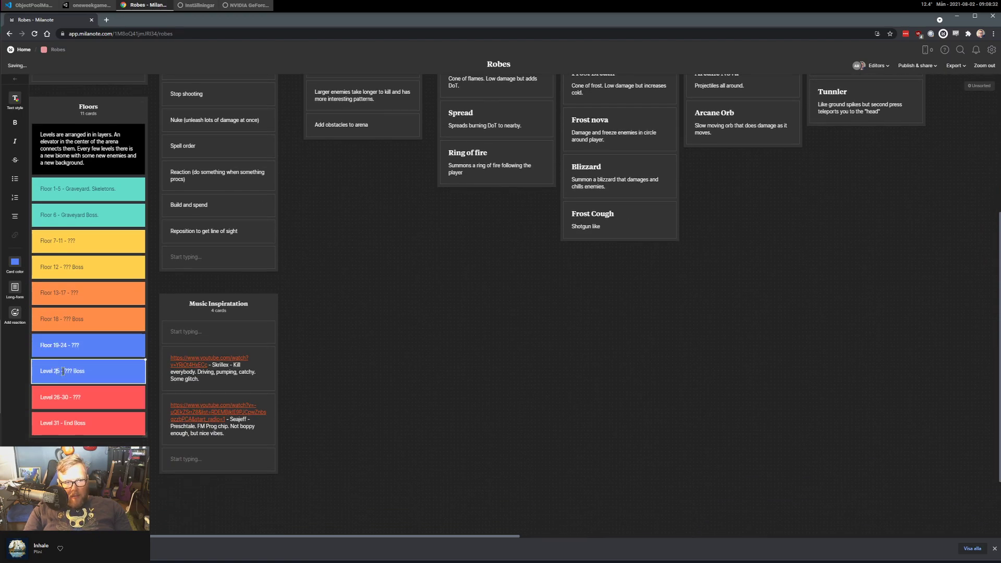
{"action": "double_click", "coordinate": [46, 371]}
{"action": "type", "text": "Floor"}
Replace "Level" with "Floor" on the two red cards, 26-30 and 31, and deselect the last card.
{"action": "left_click", "coordinate": [50, 399]}
{"action": "double_click", "coordinate": [48, 397]}
{"action": "type", "text": "Floor"}
{"action": "left_click", "coordinate": [56, 422]}
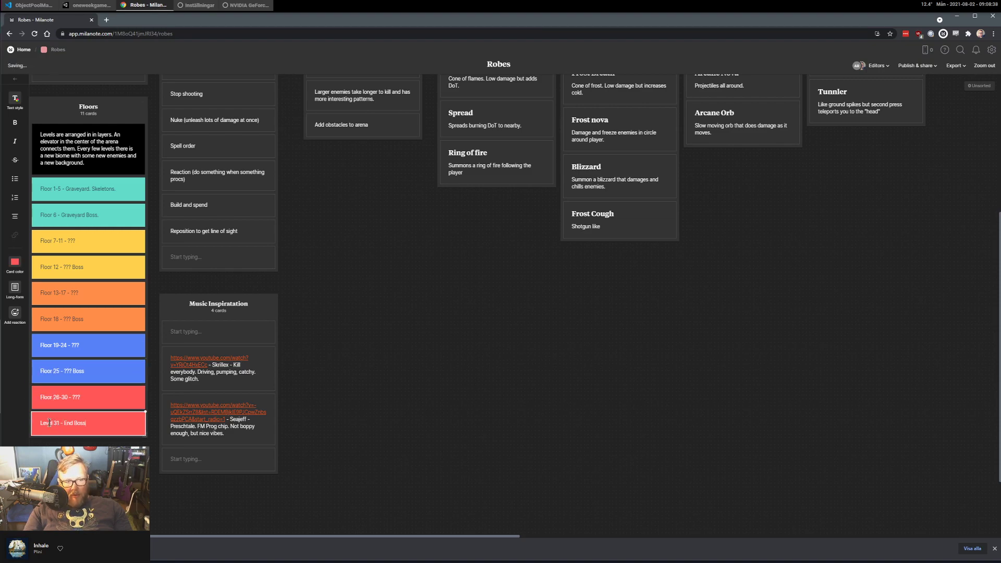
{"action": "double_click", "coordinate": [48, 423]}
{"action": "type", "text": "Floor"}
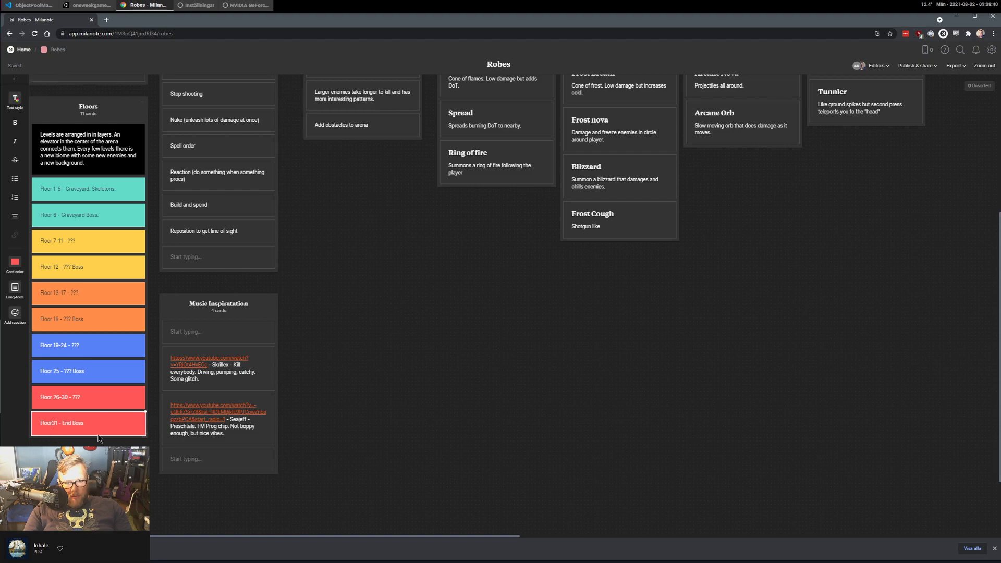
{"action": "left_click", "coordinate": [403, 307]}
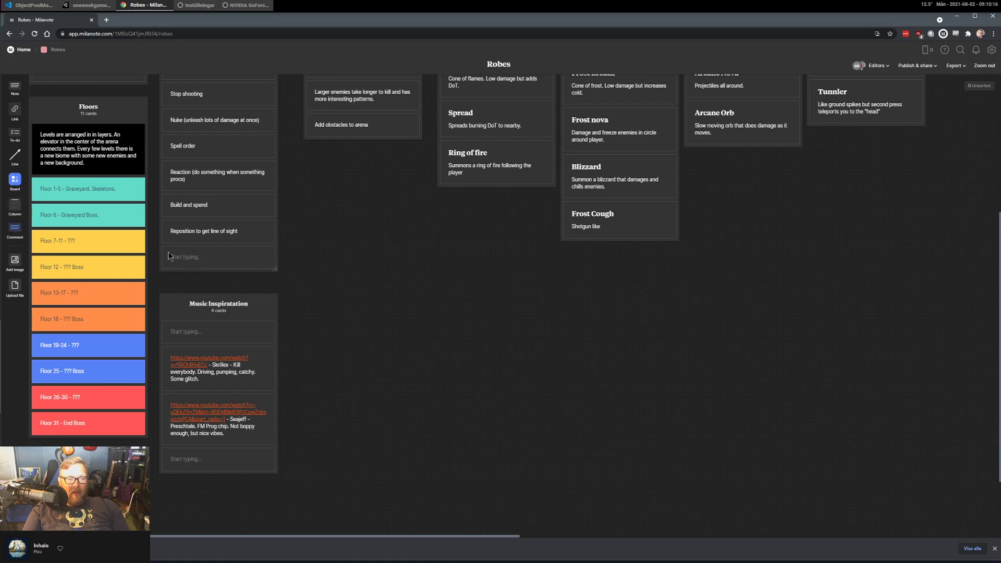
{"action": "left_click_drag", "start_coordinate": [380, 210], "coordinate": [407, 446]}
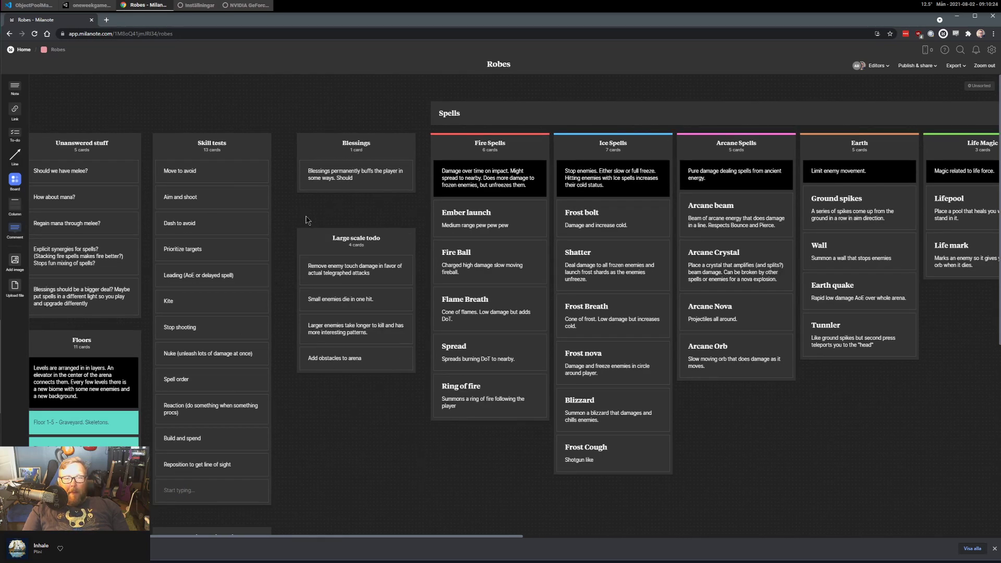
{"action": "middle_click_drag", "start_coordinate": [332, 211], "coordinate": [340, 212]}
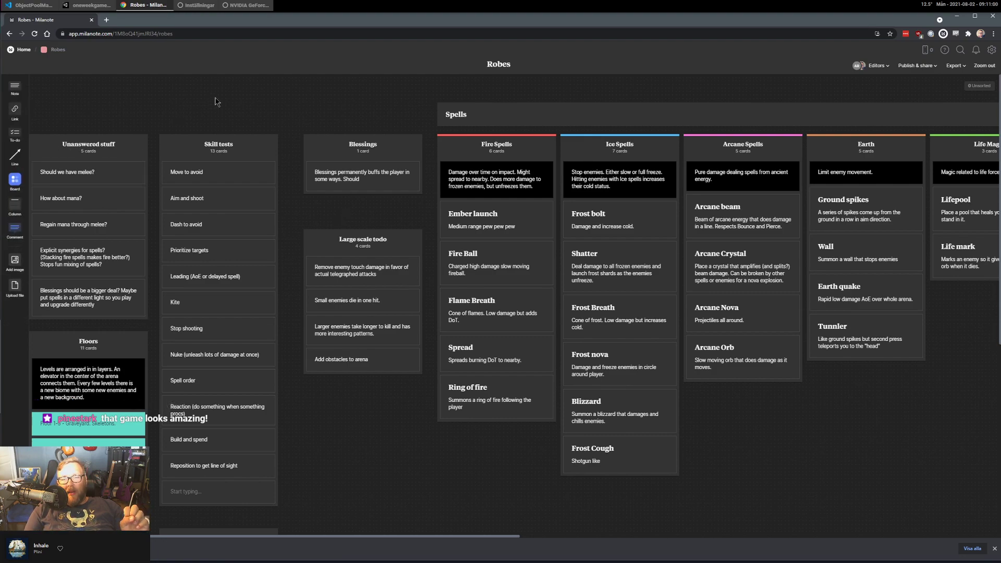
Switch to the Unity editor, run the game, and shoot and dash toward the Sacrifice pedestal.
{"action": "left_click", "coordinate": [86, 6]}
{"action": "left_click", "coordinate": [488, 35]}
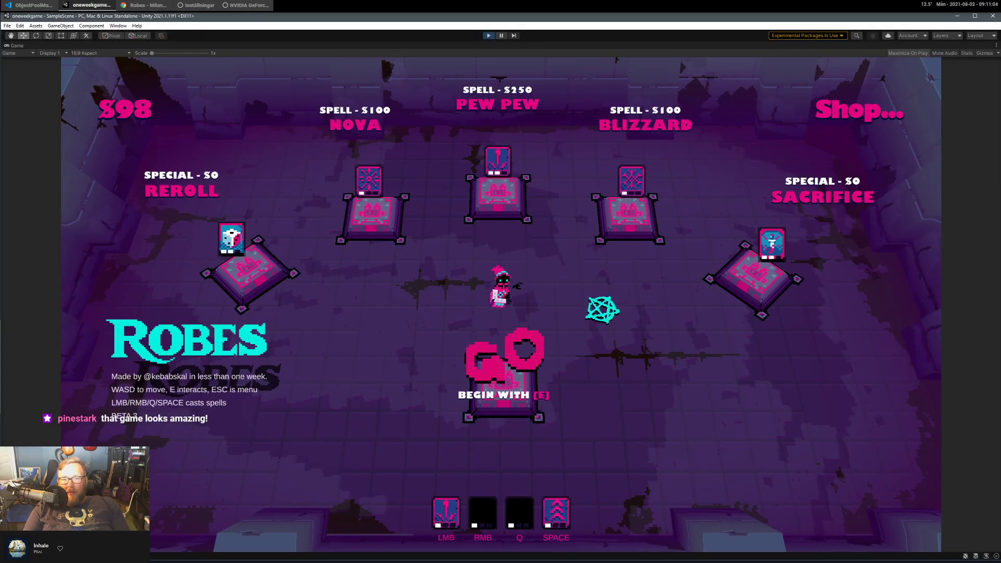
{"action": "key", "text": "d"}
{"action": "left_click", "coordinate": [628, 266]}
{"action": "key", "text": "space"}
{"action": "left_click", "coordinate": [438, 273]}
{"action": "key", "text": "a"}
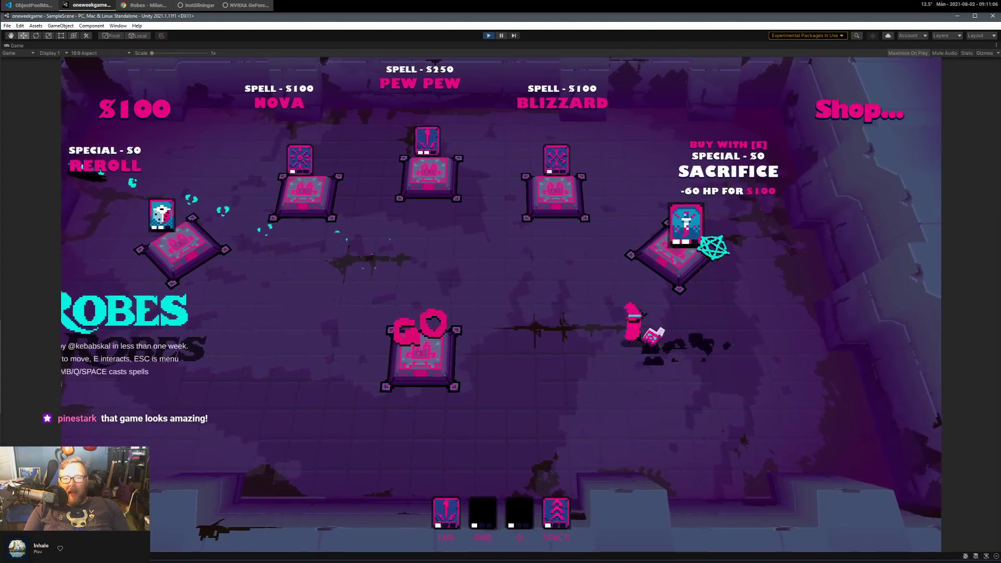
Test the dash and basic projectile while crossing the shop from the Sacrifice pedestal to the Reroll pedestal.
{"action": "key", "text": "space"}
{"action": "left_click", "coordinate": [551, 243]}
{"action": "key", "text": "d"}
{"action": "left_click", "coordinate": [537, 221]}
{"action": "key", "text": "space"}
{"action": "left_click", "coordinate": [371, 239]}
{"action": "key", "text": "a"}
{"action": "left_click", "coordinate": [361, 246]}
{"action": "key", "text": "a"}
{"action": "left_click", "coordinate": [413, 230]}
{"action": "left_click", "coordinate": [425, 230]}
{"action": "key", "text": "s"}
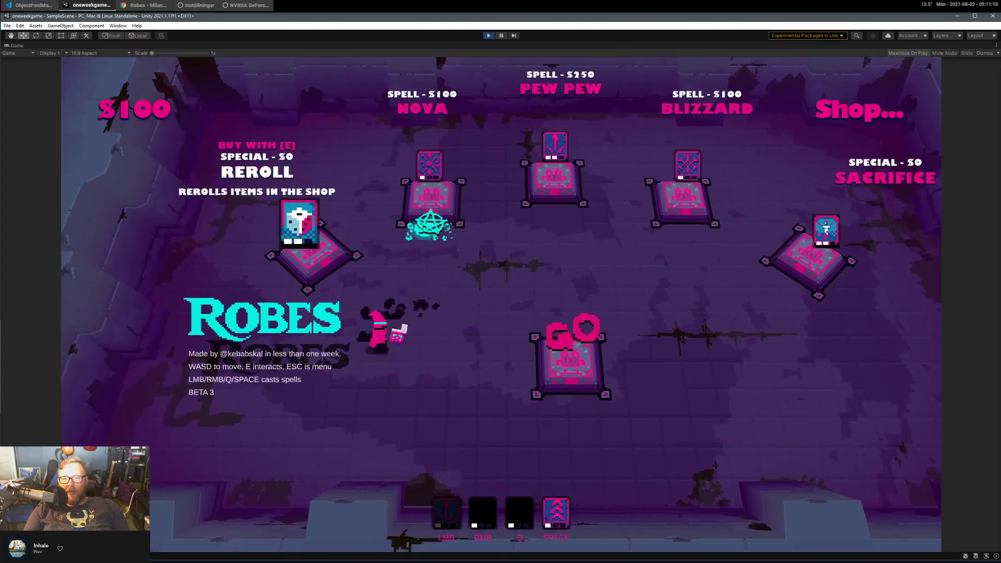
Shoot and dash across the shop from the Reroll pedestal toward Sacrifice, returning to the Pew Pew pedestal.
{"action": "key", "text": "d"}
{"action": "key", "text": "space"}
{"action": "left_click", "coordinate": [390, 229]}
{"action": "key", "text": "d"}
{"action": "key", "text": "w"}
{"action": "left_click", "coordinate": [378, 227]}
{"action": "key", "text": "a"}
{"action": "left_click", "coordinate": [497, 219]}
{"action": "left_click", "coordinate": [680, 230]}
{"action": "key", "text": "d"}
{"action": "left_click", "coordinate": [743, 268]}
{"action": "key", "text": "space"}
{"action": "left_click", "coordinate": [703, 284]}
{"action": "key", "text": "s"}
{"action": "key", "text": "a"}
{"action": "key", "text": "w"}
{"action": "key", "text": "space"}
{"action": "left_click", "coordinate": [652, 269]}
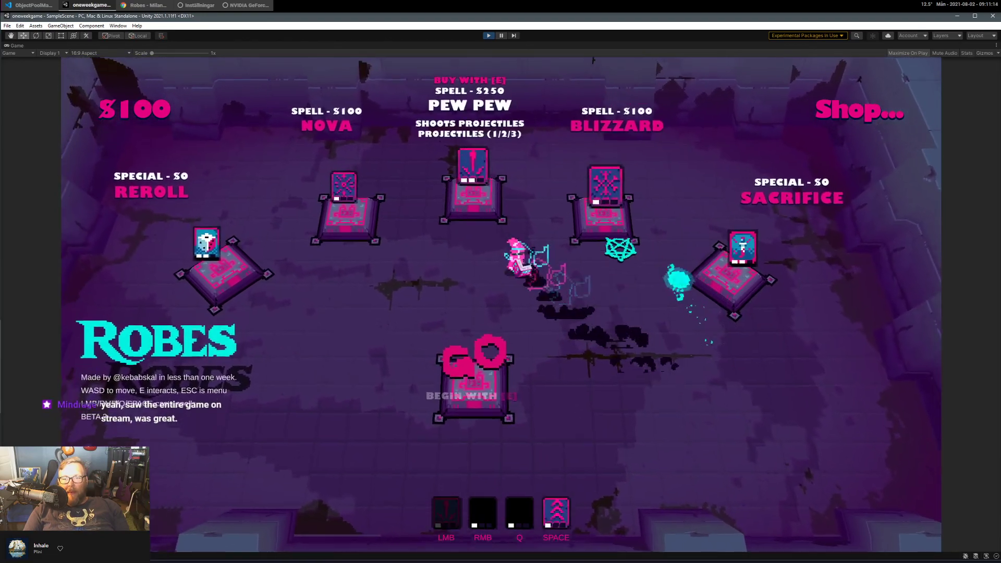
Test shooting and dashing near the Nova and Pew Pew pedestals, then cross to the floor below Sacrifice.
{"action": "left_click", "coordinate": [599, 243]}
{"action": "key", "text": "a"}
{"action": "key", "text": "s"}
{"action": "left_click", "coordinate": [425, 223]}
{"action": "key", "text": "w"}
{"action": "key", "text": "d"}
{"action": "key", "text": "space"}
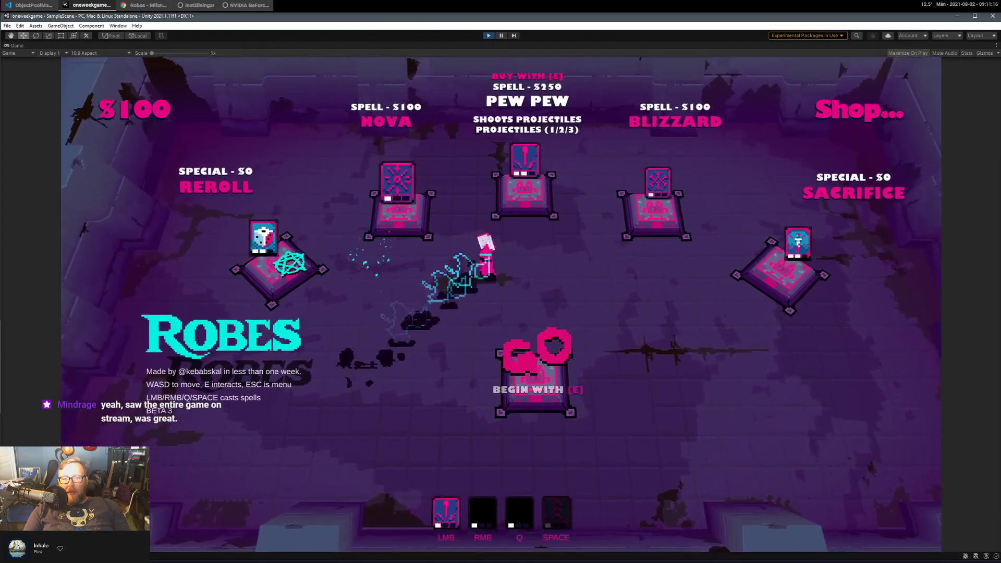
{"action": "left_click", "coordinate": [271, 284]}
{"action": "key", "text": "s"}
{"action": "key", "text": "a"}
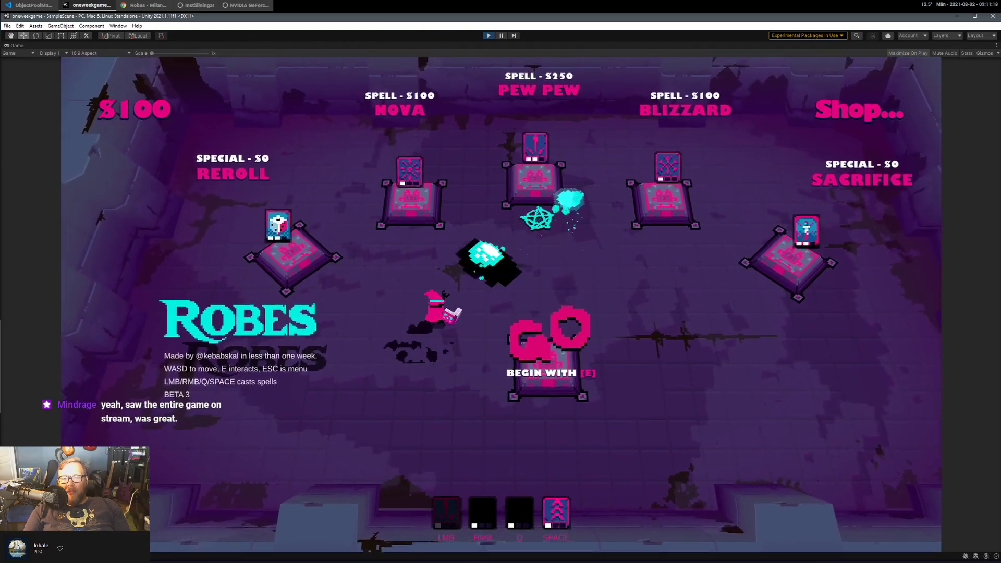
{"action": "key", "text": "d"}
{"action": "key", "text": "space"}
{"action": "key", "text": "s"}
{"action": "left_click", "coordinate": [660, 266]}
{"action": "key", "text": "a"}
{"action": "left_click", "coordinate": [666, 264]}
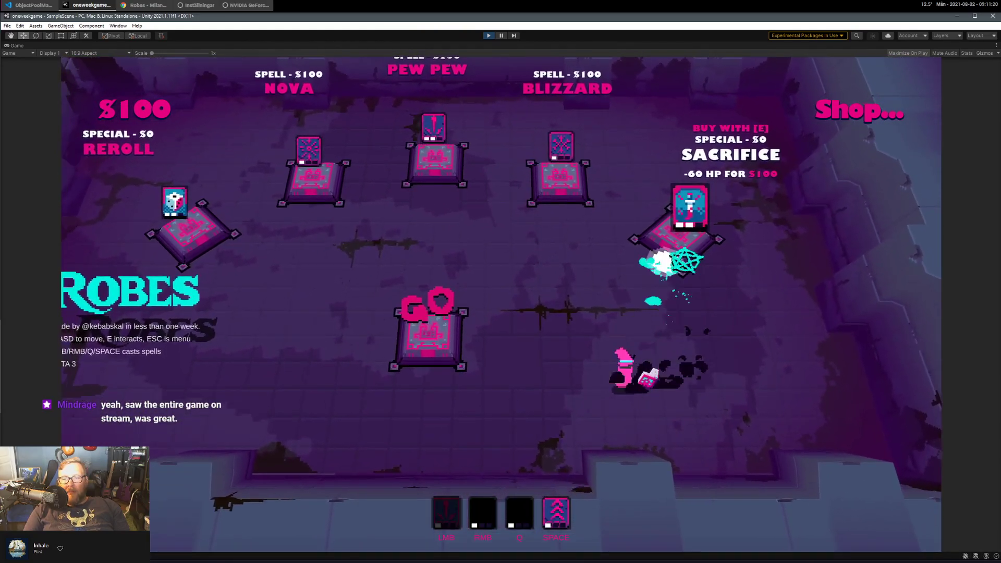
Try repeated dashes and shots around the Sacrifice pedestal and return to the centre of the shop.
{"action": "key", "text": "w"}
{"action": "key", "text": "space"}
{"action": "key", "text": "a"}
{"action": "key", "text": "d"}
{"action": "left_click", "coordinate": [615, 244]}
{"action": "left_click", "coordinate": [751, 317]}
{"action": "key", "text": "d"}
{"action": "key", "text": "space"}
{"action": "key", "text": "a"}
{"action": "key", "text": "space"}
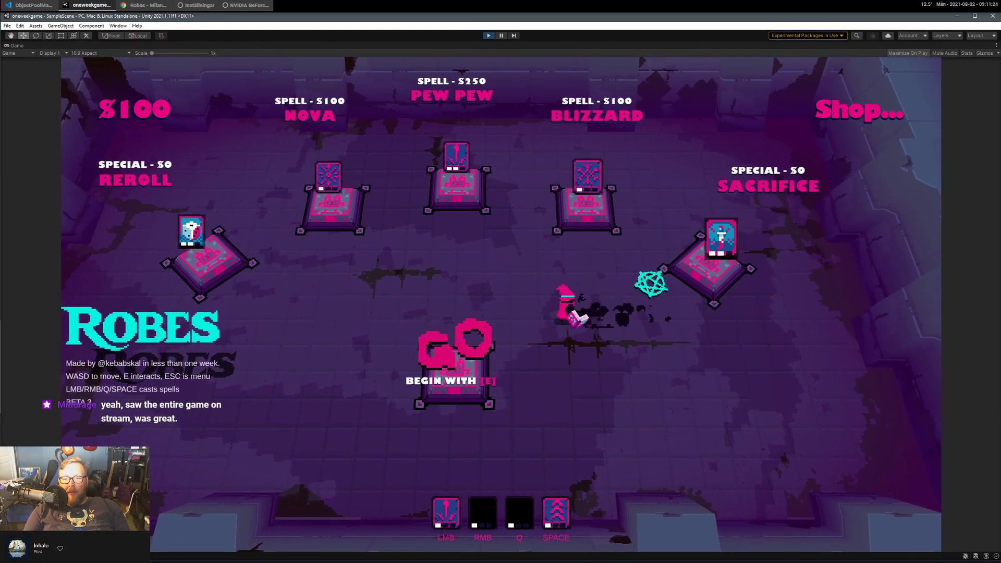
{"action": "left_click", "coordinate": [368, 267]}
{"action": "key", "text": "space"}
{"action": "key", "text": "d"}
{"action": "left_click", "coordinate": [630, 236]}
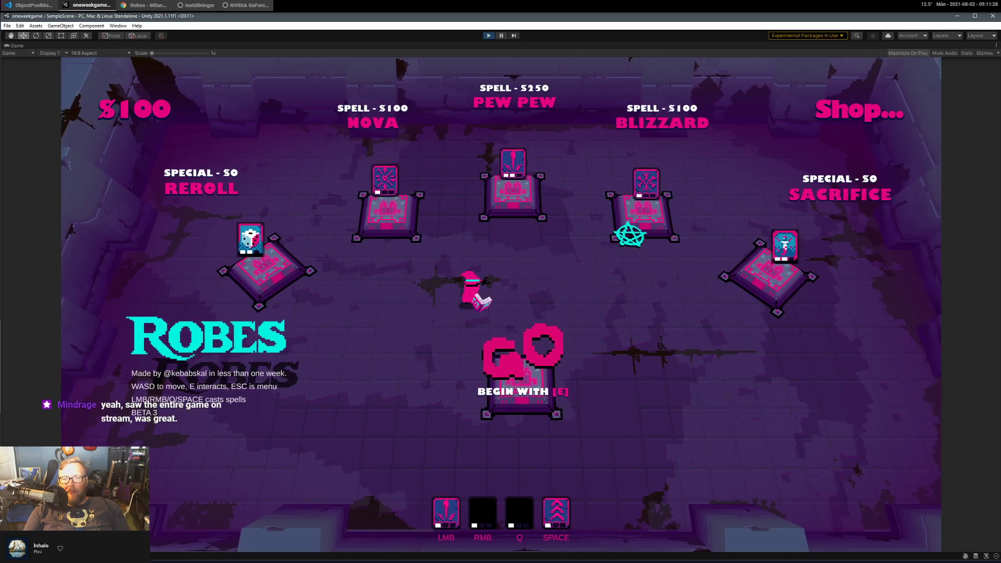
{"action": "key", "text": "d"}
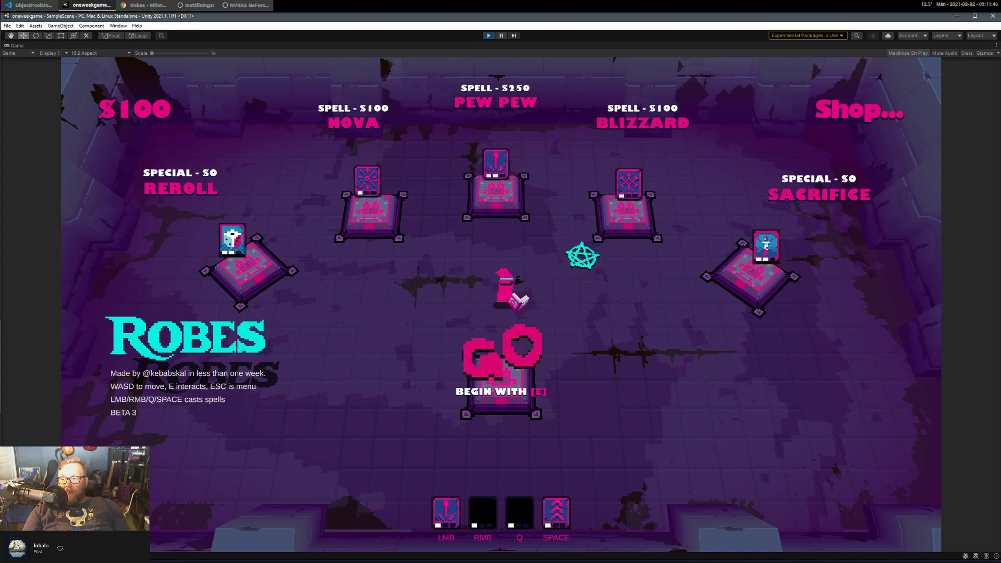
Circle in front of the Nova and Pew Pew pedestals while testing the dash and basic projectile.
{"action": "left_click", "coordinate": [414, 265]}
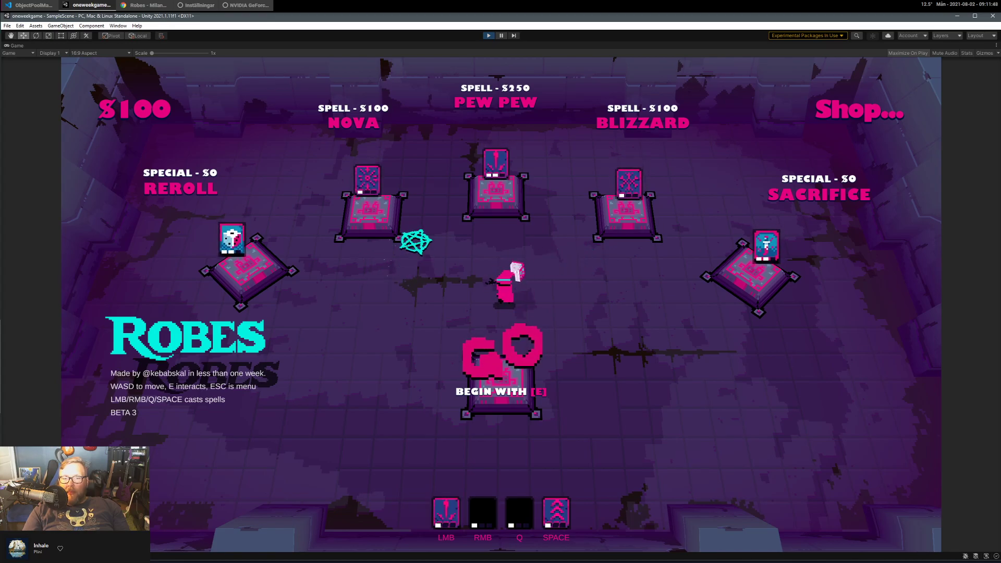
{"action": "left_click", "coordinate": [414, 239]}
{"action": "key", "text": "a"}
{"action": "key", "text": "a"}
{"action": "key", "text": "s"}
{"action": "left_click", "coordinate": [440, 195]}
{"action": "key", "text": "d"}
{"action": "key", "text": "w"}
{"action": "key", "text": "space"}
{"action": "left_click", "coordinate": [577, 188]}
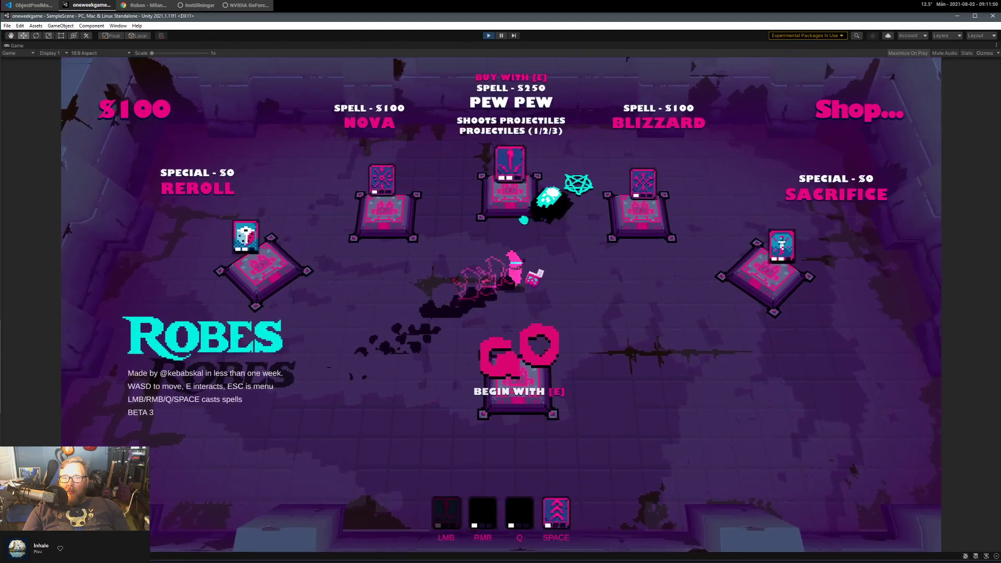
{"action": "key", "text": "d"}
{"action": "key", "text": "s"}
{"action": "key", "text": "a"}
{"action": "key", "text": "w"}
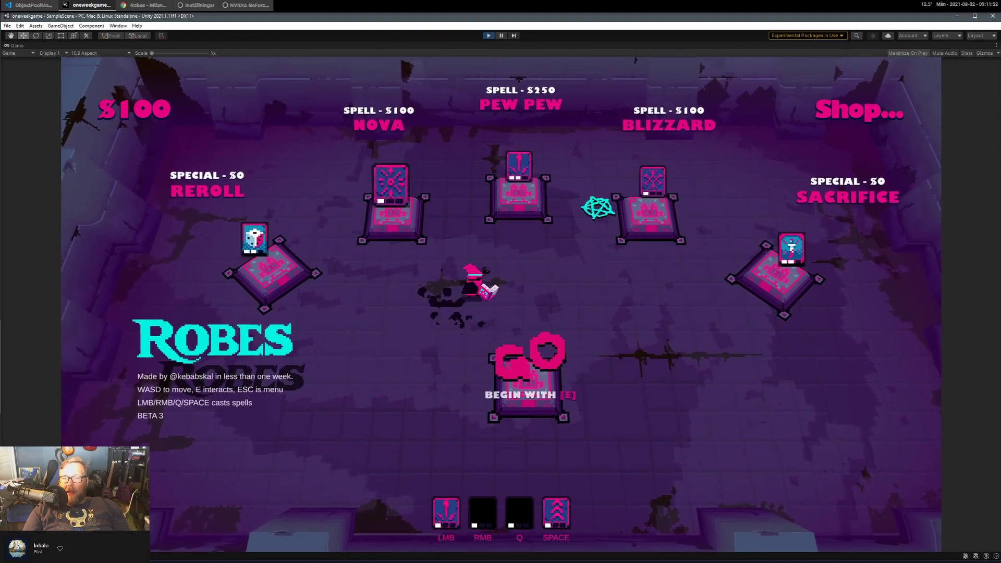
{"action": "key", "text": "d"}
{"action": "key", "text": "space"}
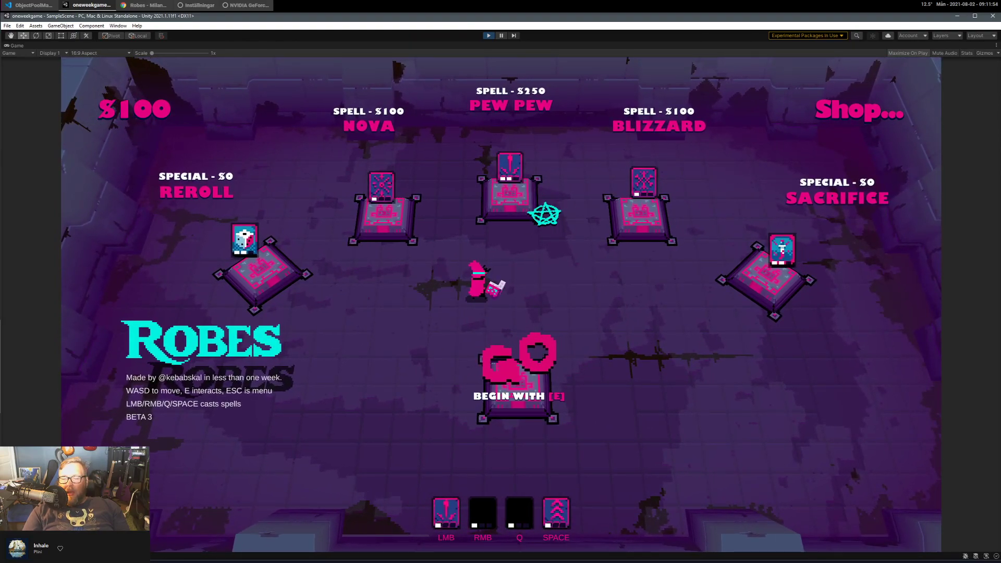
Fire toward both sides of the shop and dash up to the Blizzard pedestal to view its description.
{"action": "left_click", "coordinate": [653, 281]}
{"action": "left_click", "coordinate": [766, 304]}
{"action": "left_click", "coordinate": [768, 300]}
{"action": "key", "text": "d"}
{"action": "left_click", "coordinate": [384, 247]}
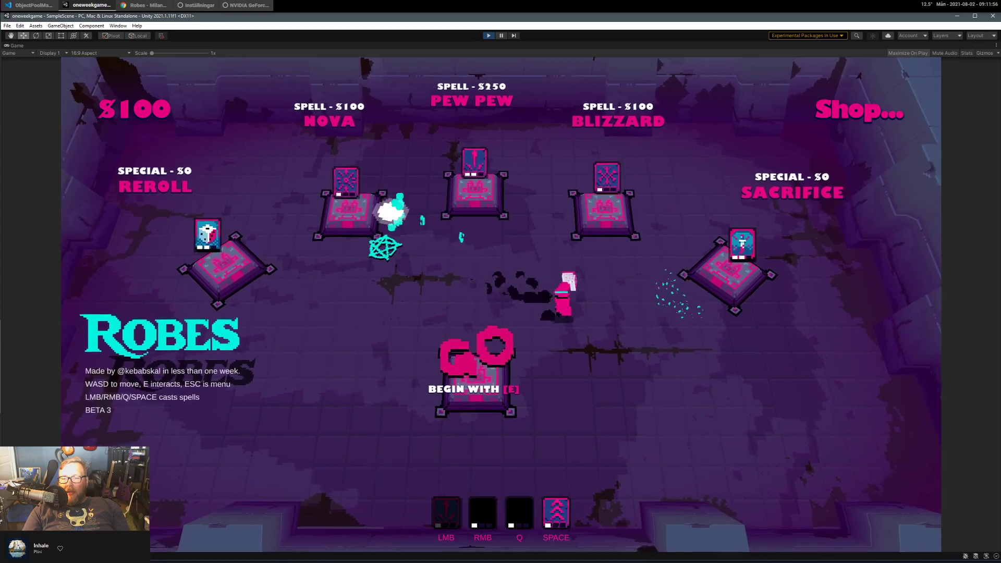
{"action": "key", "text": "s"}
{"action": "left_click", "coordinate": [384, 246]}
{"action": "left_click", "coordinate": [384, 245]}
{"action": "key", "text": "a"}
{"action": "key", "text": "w"}
{"action": "key", "text": "space"}
{"action": "key", "text": "a"}
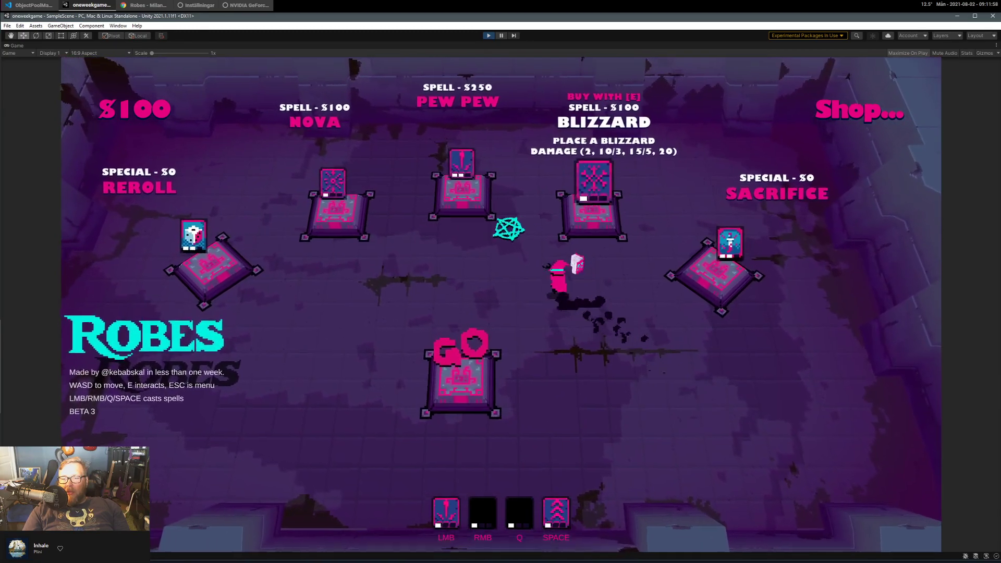
{"action": "key", "text": "a"}
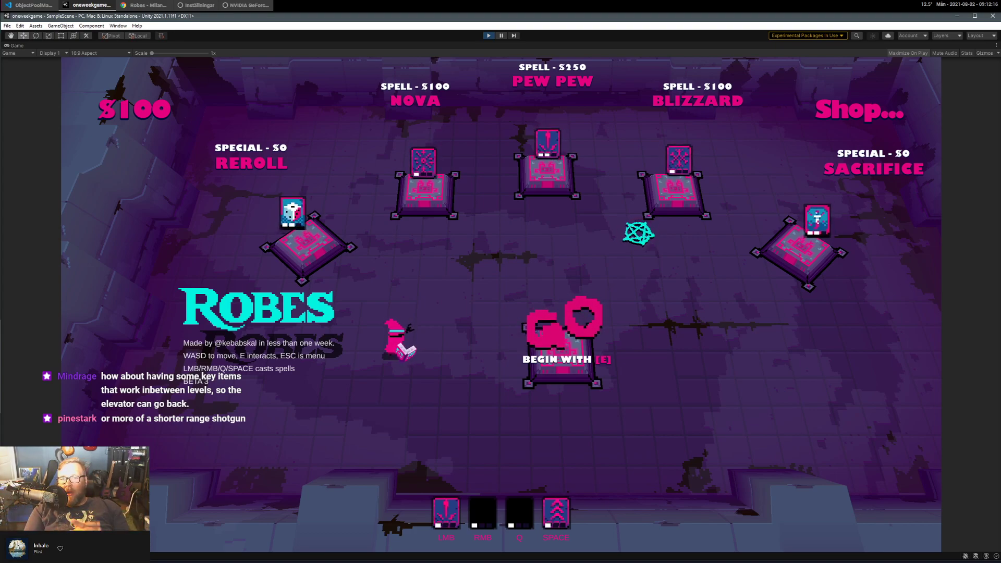
Walk up to the shop pedestals, buy the Blizzard spell for $100, and begin Stage 1 at the GO pedestal.
{"action": "key", "text": "w"}
{"action": "key", "text": "d"}
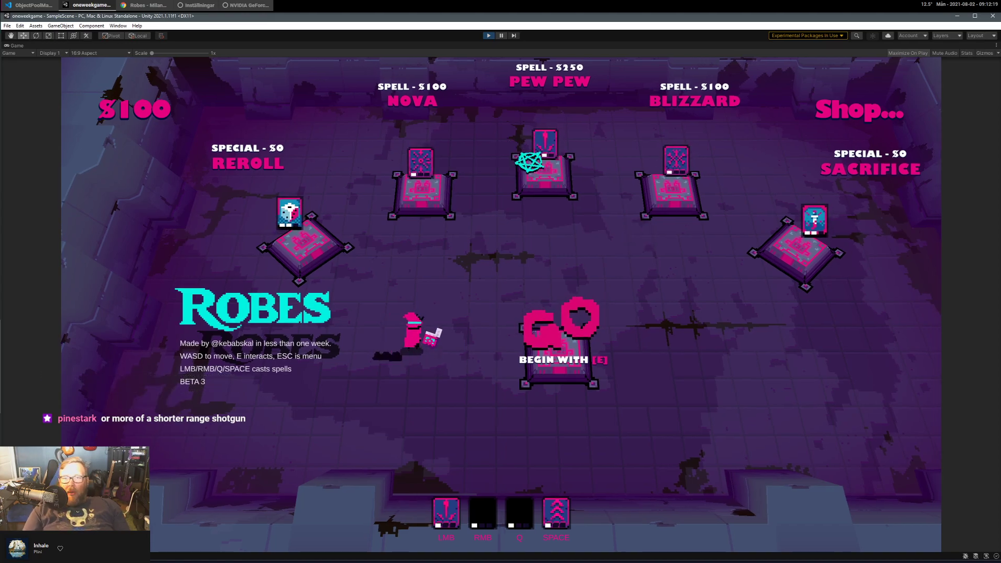
{"action": "key", "text": "w"}
{"action": "key", "text": "s"}
{"action": "key", "text": "a"}
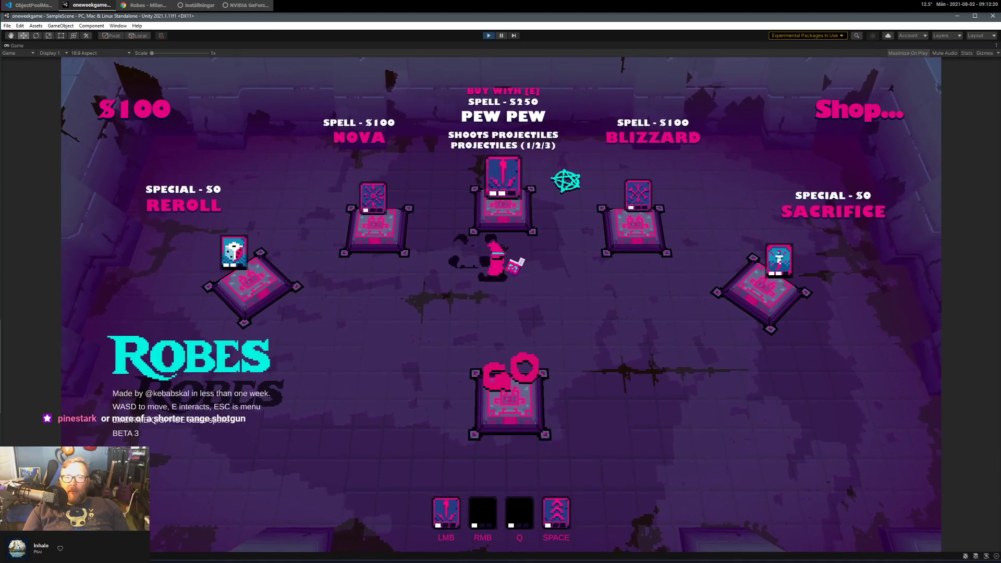
{"action": "key", "text": "d"}
{"action": "key", "text": "space"}
{"action": "key", "text": "e"}
{"action": "key", "text": "s"}
{"action": "key", "text": "a"}
{"action": "key", "text": "space"}
{"action": "key", "text": "e"}
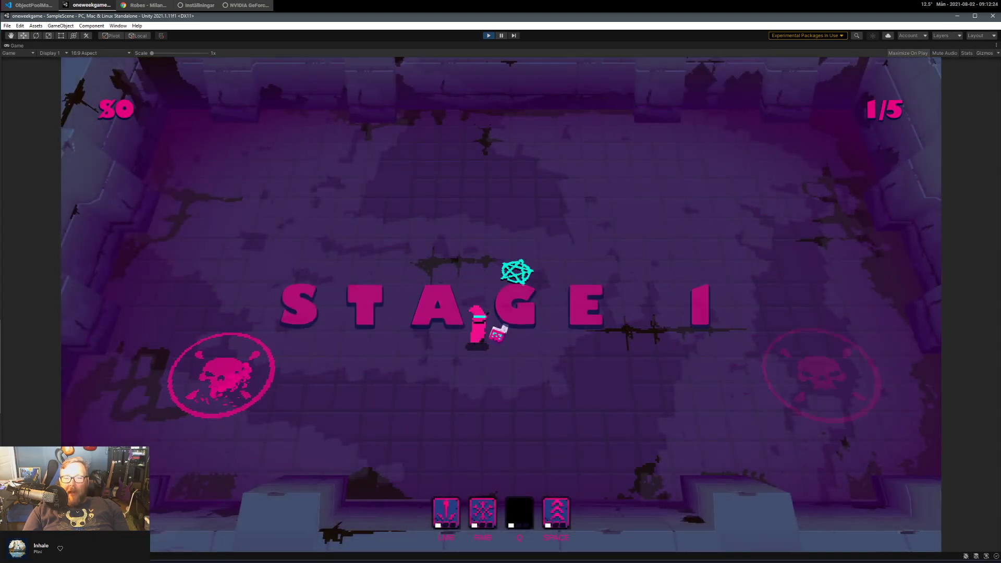
Fight the first wave of Stage 1 by placing a Blizzard at the arena's centre and shooting the flying enemies.
{"action": "right_click", "coordinate": [467, 311]}
{"action": "key", "text": "w"}
{"action": "key", "text": "a"}
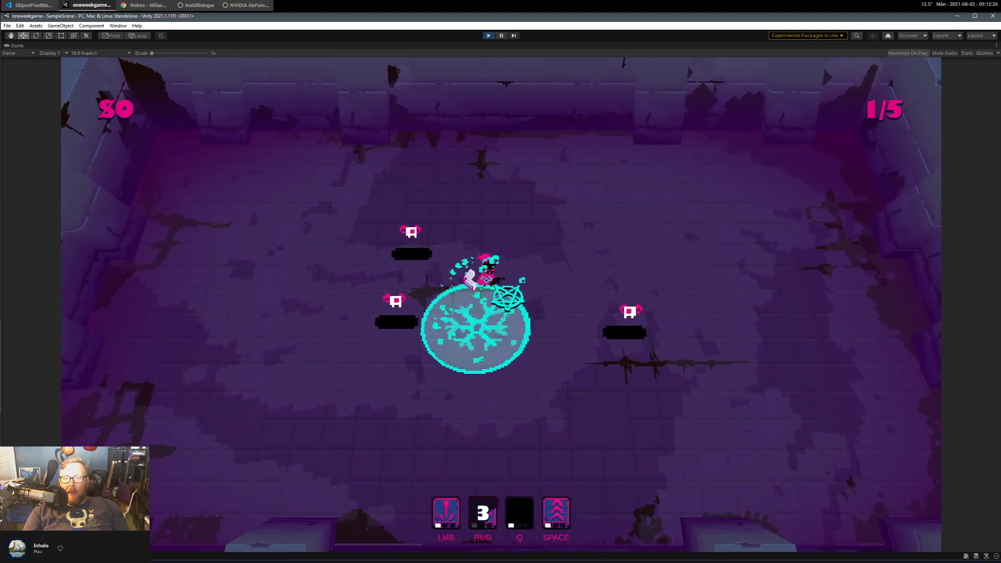
{"action": "key", "text": "w"}
{"action": "key", "text": "d"}
{"action": "key", "text": "space"}
{"action": "left_click", "coordinate": [459, 273]}
{"action": "left_click", "coordinate": [512, 227]}
{"action": "key", "text": "a"}
{"action": "key", "text": "s"}
{"action": "left_click", "coordinate": [637, 214]}
{"action": "left_click", "coordinate": [647, 219]}
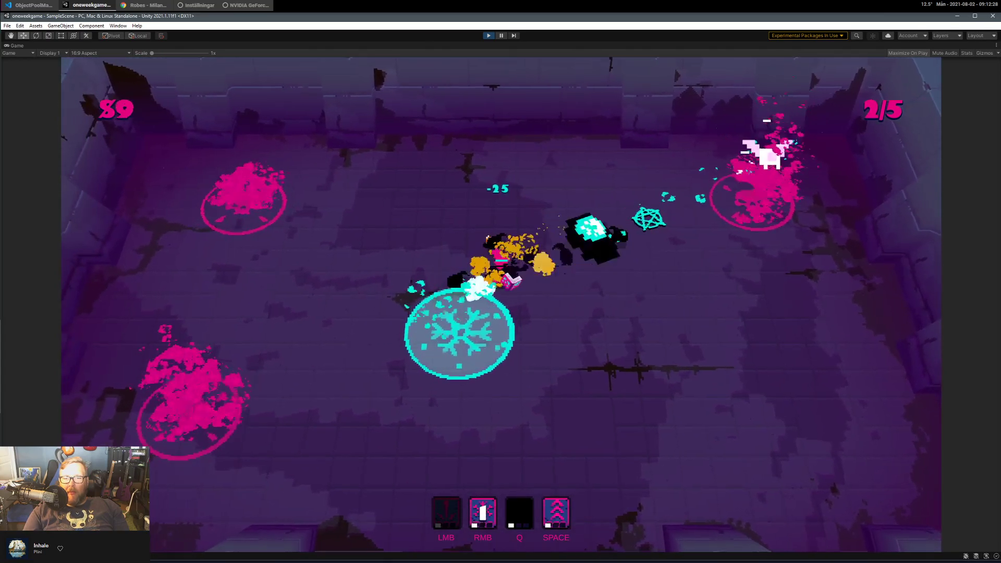
Retreat to the arena's lower edge and defeat the second wave with a Blizzard, projectiles and a dash.
{"action": "key", "text": "s"}
{"action": "key", "text": "d"}
{"action": "key", "text": "s"}
{"action": "key", "text": "d"}
{"action": "left_click", "coordinate": [460, 264]}
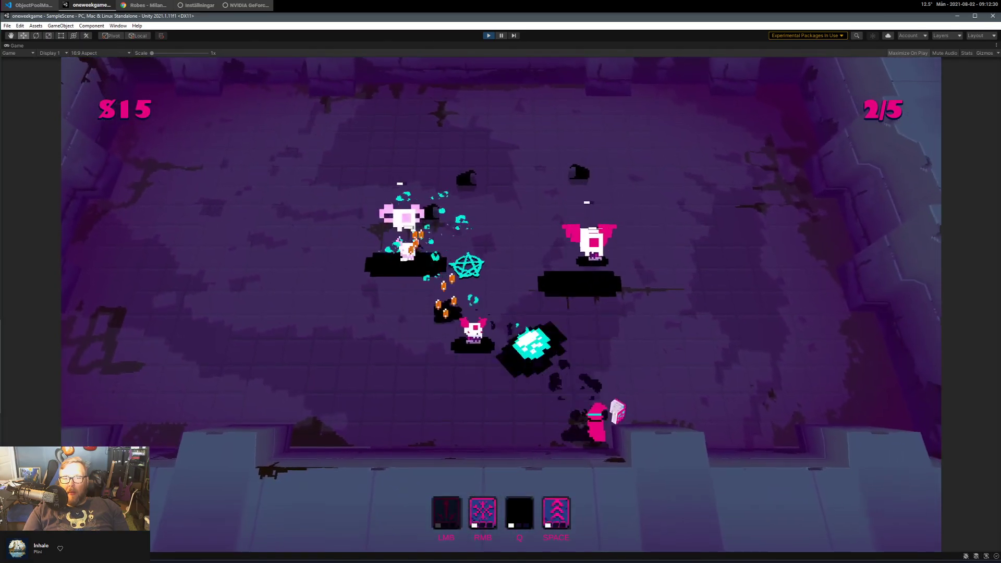
{"action": "right_click", "coordinate": [576, 364]}
{"action": "left_click", "coordinate": [576, 372]}
{"action": "key", "text": "space"}
{"action": "left_click", "coordinate": [589, 357]}
{"action": "key", "text": "a"}
{"action": "left_click", "coordinate": [568, 358]}
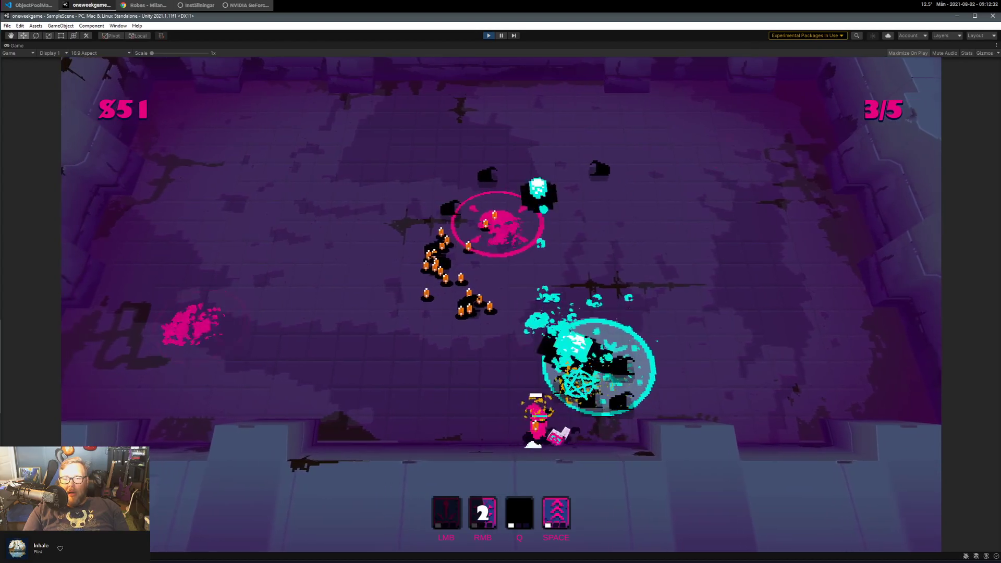
Fight the third wave by shooting the enemies along the arena's right side and casting Blizzard near the centre.
{"action": "key", "text": "w"}
{"action": "key", "text": "space"}
{"action": "key", "text": "w"}
{"action": "key", "text": "d"}
{"action": "left_click", "coordinate": [670, 176]}
{"action": "key", "text": "d"}
{"action": "key", "text": "w"}
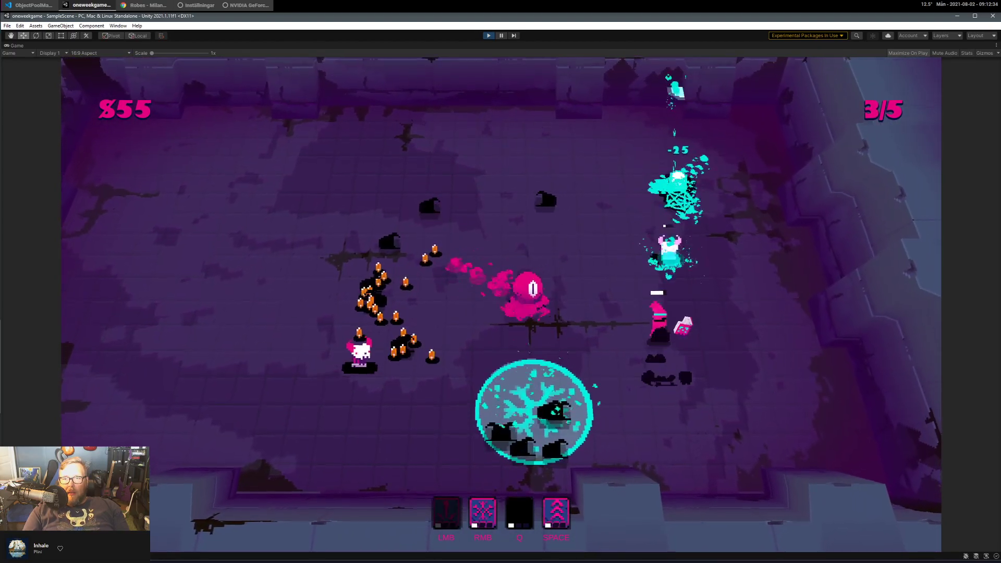
{"action": "key", "text": "space"}
{"action": "left_click", "coordinate": [717, 345]}
{"action": "key", "text": "a"}
{"action": "key", "text": "a"}
{"action": "right_click", "coordinate": [496, 292]}
{"action": "left_click", "coordinate": [600, 251]}
{"action": "key", "text": "s"}
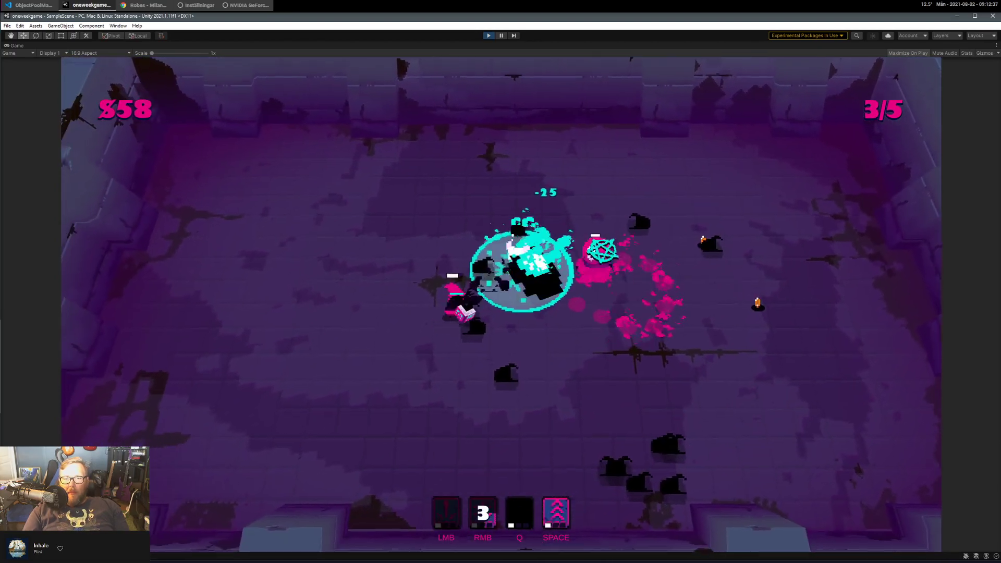
Finish off the third wave around the Blizzard with more shots, then dash toward the arena's upper right.
{"action": "left_click", "coordinate": [618, 237]}
{"action": "left_click", "coordinate": [629, 242]}
{"action": "key", "text": "d"}
{"action": "key", "text": "a"}
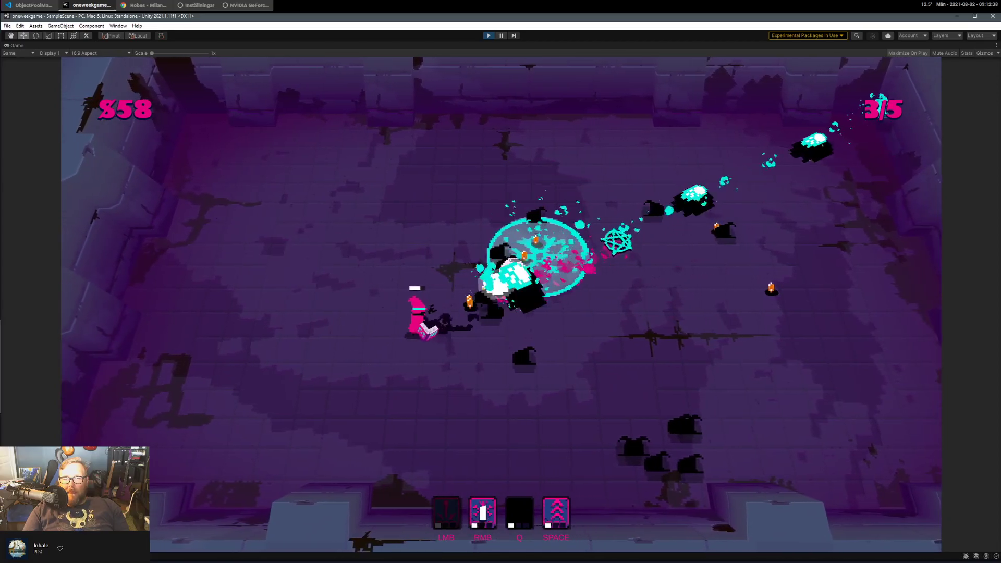
{"action": "key", "text": "w"}
{"action": "key", "text": "d"}
{"action": "key", "text": "space"}
{"action": "left_click", "coordinate": [625, 239]}
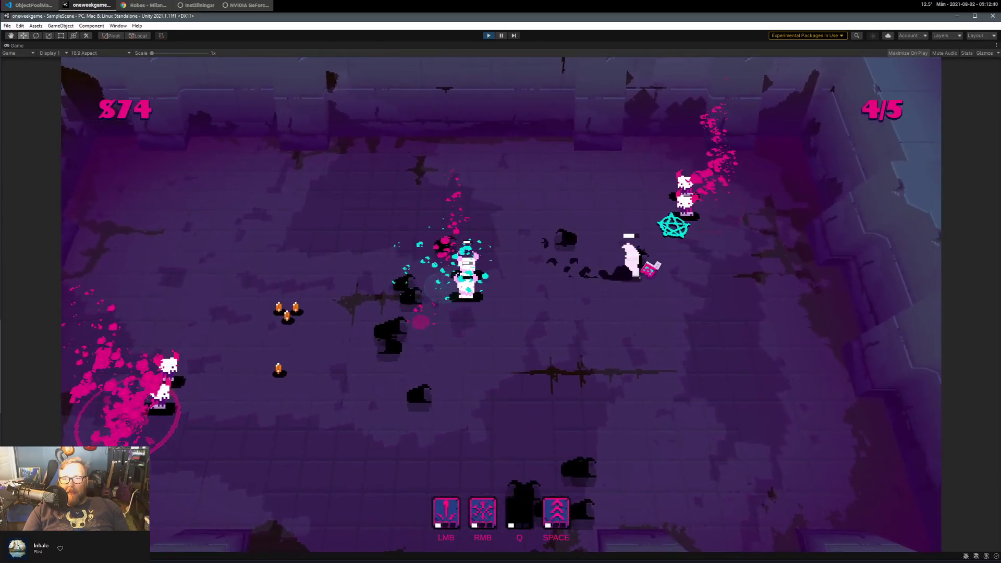
Fight the fourth wave by dashing to the arena's lower-left corner and placing a Blizzard against the pursuing enemies.
{"action": "key", "text": "s"}
{"action": "key", "text": "a"}
{"action": "key", "text": "space"}
{"action": "key", "text": "s"}
{"action": "key", "text": "a"}
{"action": "key", "text": "space"}
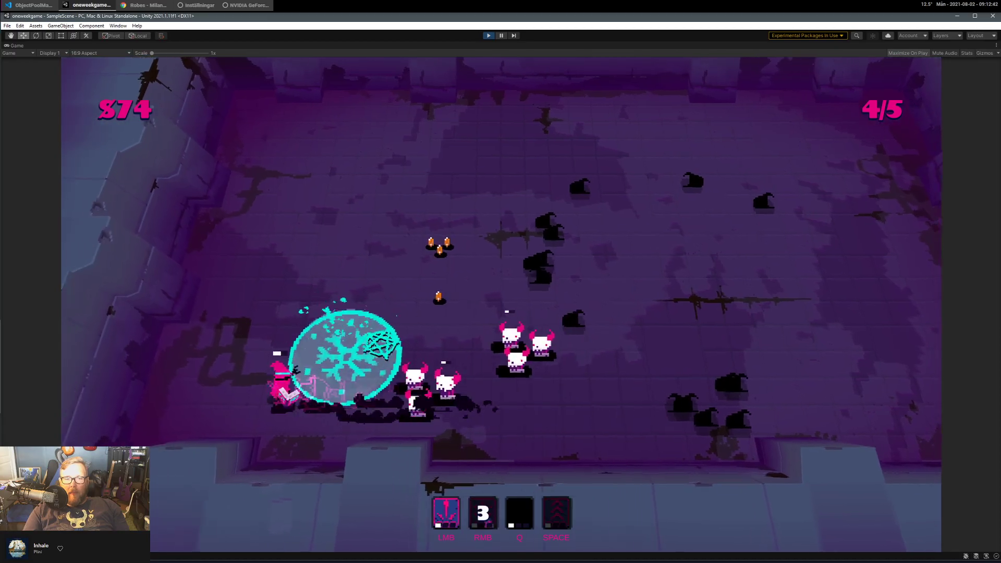
{"action": "key", "text": "d"}
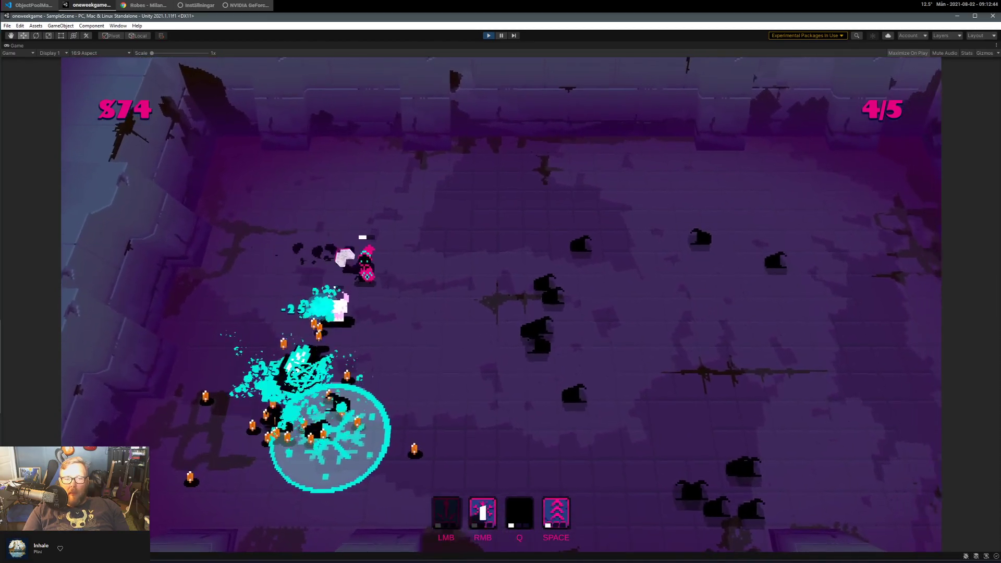
Clear the remaining Stage 1 enemies with dashes and projectile shots around the Blizzard, and return to the shop.
{"action": "key", "text": "s"}
{"action": "left_click", "coordinate": [369, 250]}
{"action": "key", "text": "a"}
{"action": "key", "text": "space"}
{"action": "key", "text": "d"}
{"action": "key", "text": "w"}
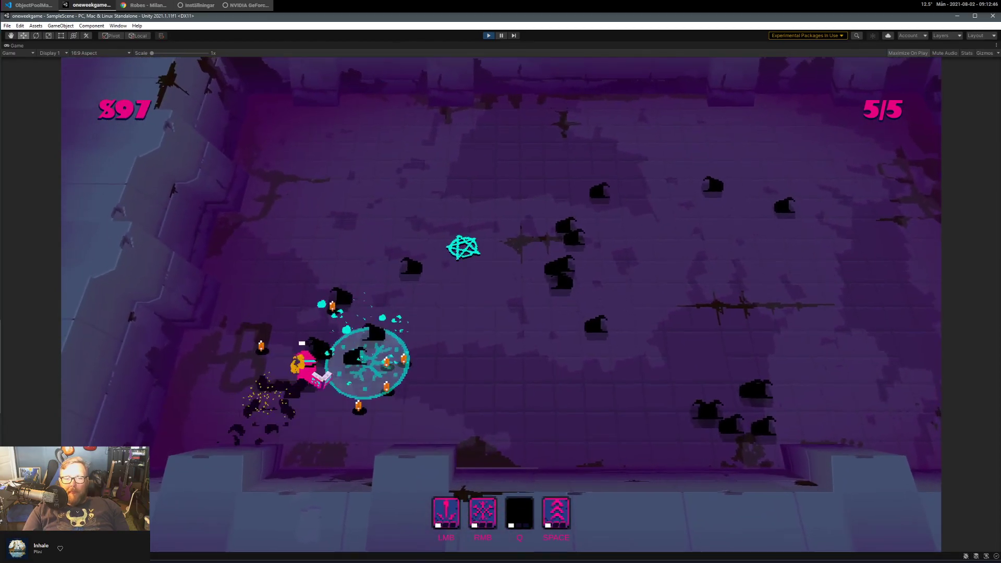
{"action": "left_click", "coordinate": [438, 241]}
{"action": "key", "text": "space"}
{"action": "key", "text": "d"}
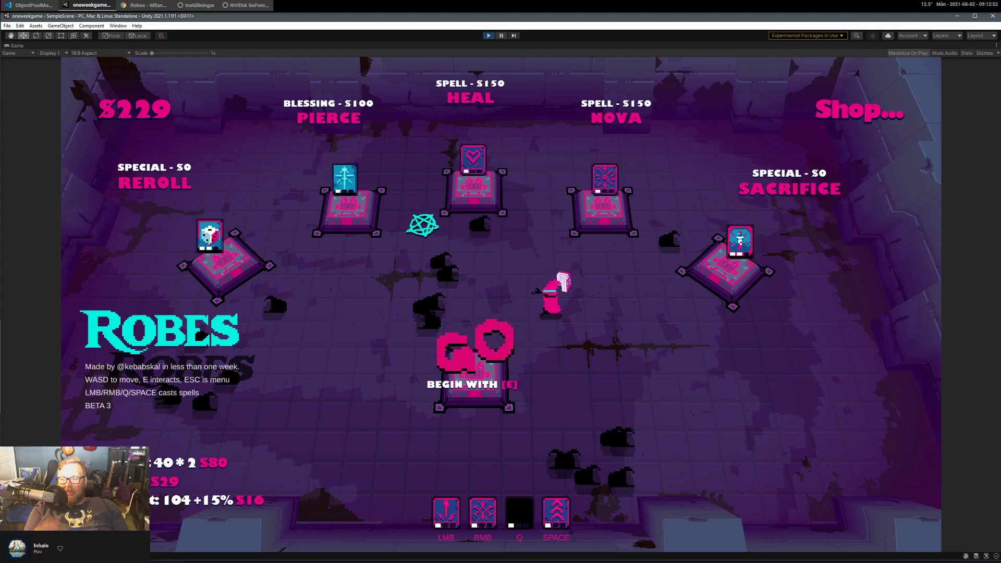
Examine the shop offers after Stage 1, walking up to the Heal and Reroll pedestals to read their descriptions.
{"action": "key", "text": "a"}
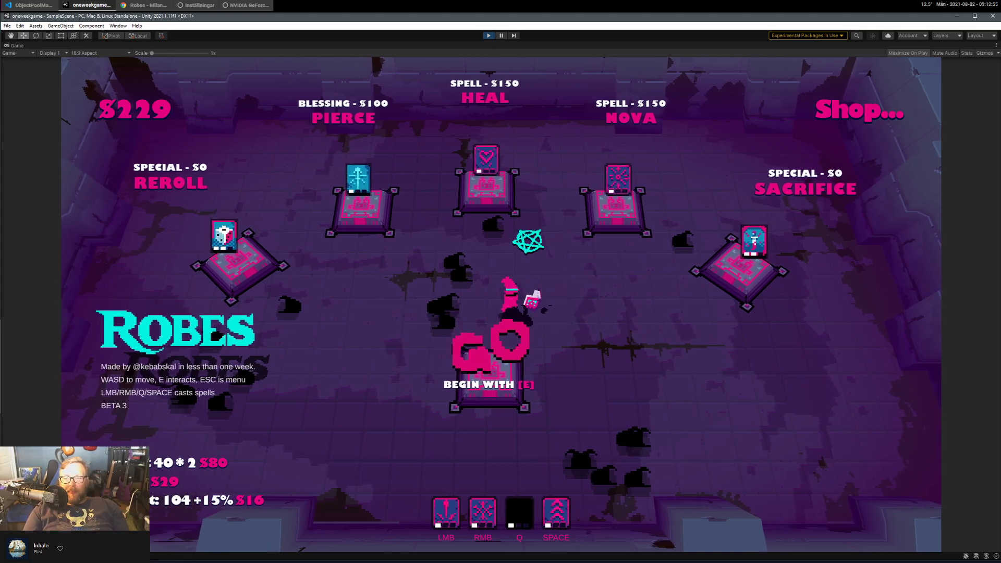
{"action": "key", "text": "w"}
{"action": "key", "text": "d"}
{"action": "key", "text": "w"}
{"action": "key", "text": "a"}
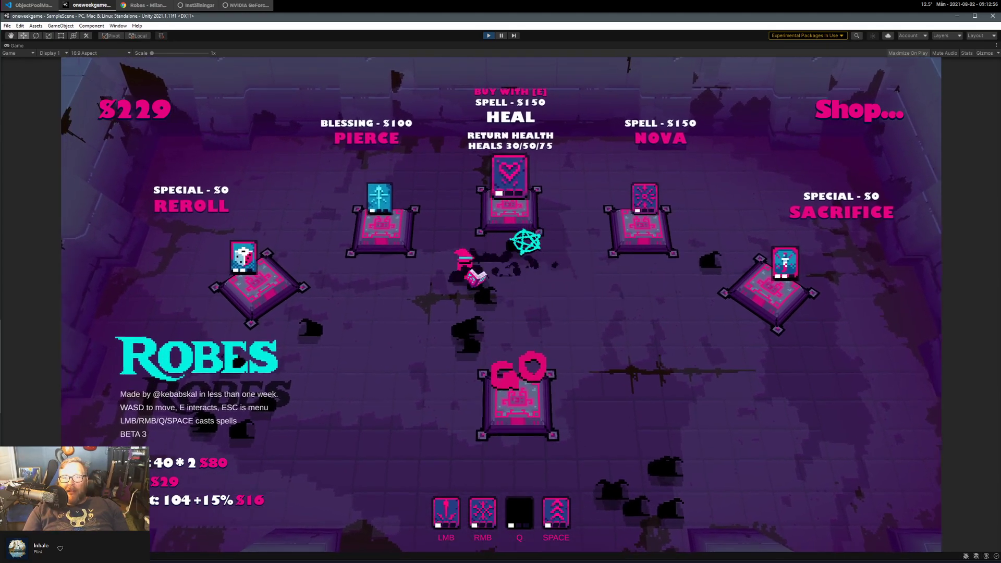
{"action": "key", "text": "s"}
{"action": "key", "text": "d"}
{"action": "key", "text": "w"}
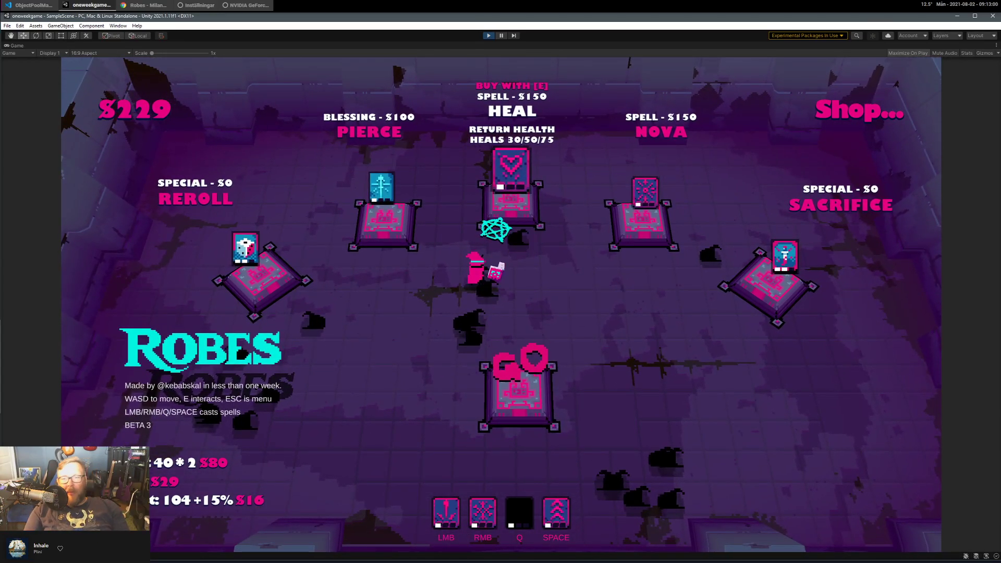
{"action": "key", "text": "d"}
{"action": "key", "text": "a"}
{"action": "key", "text": "s"}
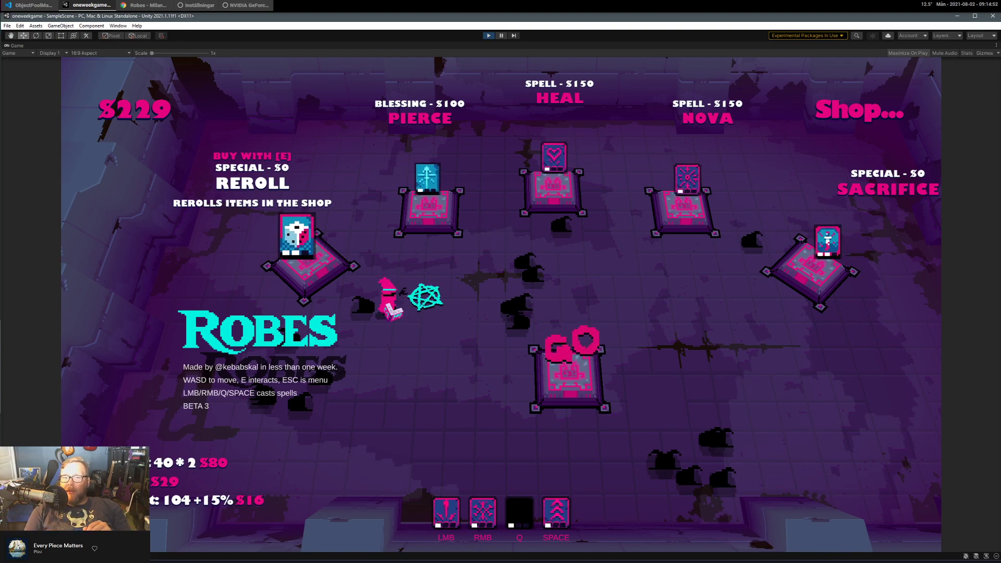
Test-fire projectiles across the shop while walking from the Reroll pedestal to the Sacrifice pedestal and back to the centre.
{"action": "left_click", "coordinate": [522, 284]}
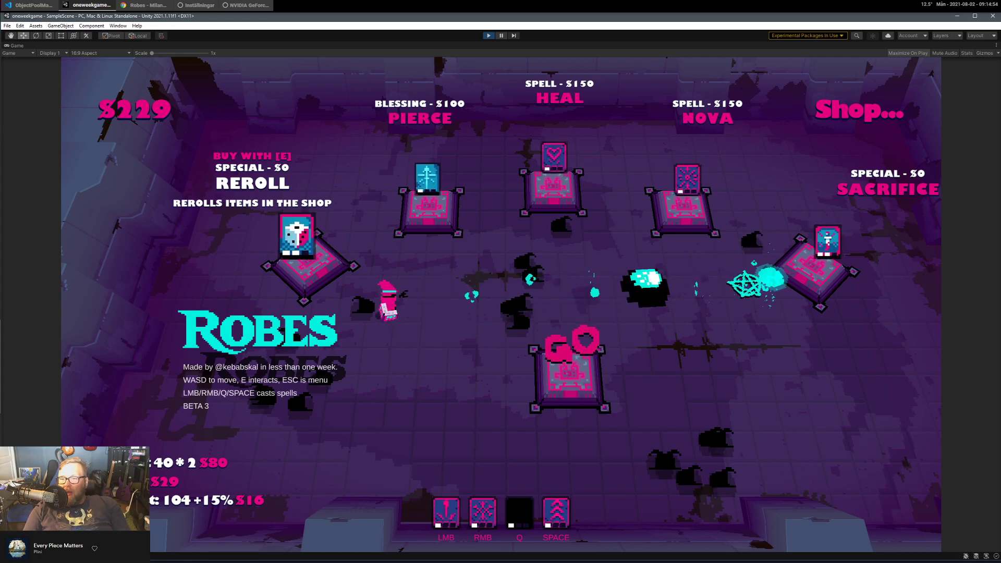
{"action": "key", "text": "d"}
{"action": "left_click", "coordinate": [755, 283]}
{"action": "left_click", "coordinate": [402, 224]}
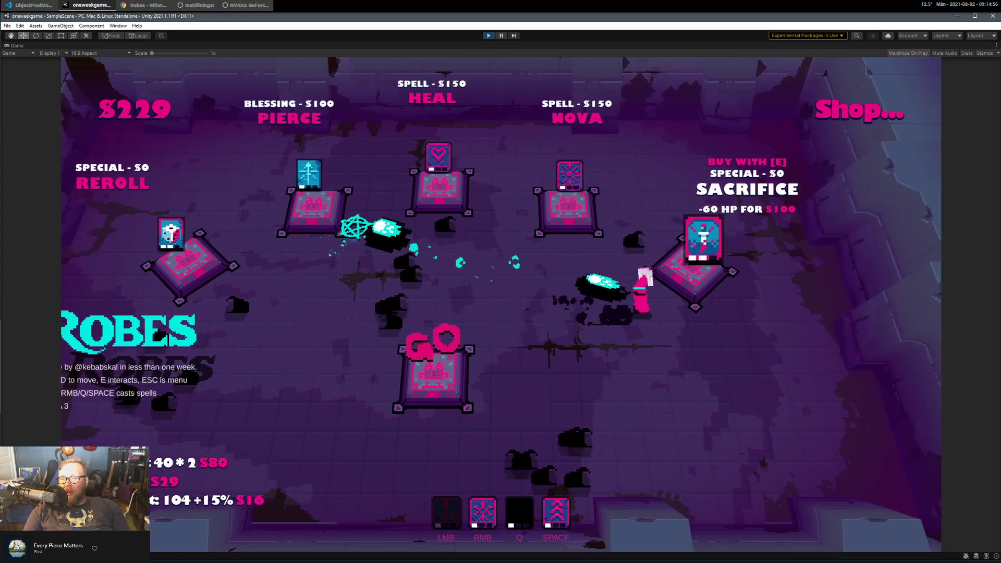
{"action": "key", "text": "s"}
{"action": "left_click", "coordinate": [412, 207]}
{"action": "key", "text": "a"}
{"action": "key", "text": "w"}
{"action": "left_click", "coordinate": [412, 215]}
{"action": "key", "text": "a"}
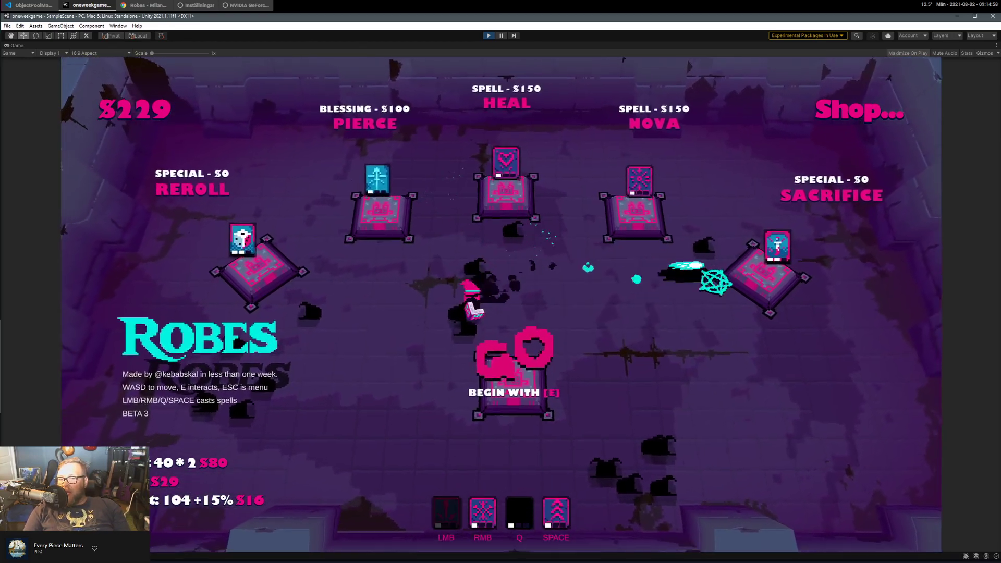
Walk from the Pierce pedestal to the Sacrifice pedestal and on to Reroll, shooting more projectiles on the way.
{"action": "key", "text": "d"}
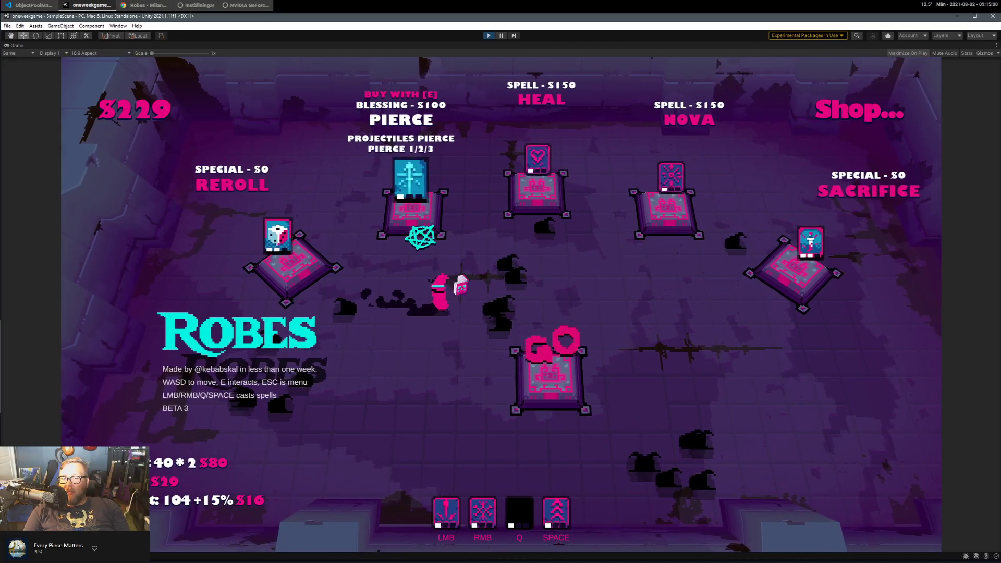
{"action": "key", "text": "s"}
{"action": "left_click", "coordinate": [488, 268]}
{"action": "left_click", "coordinate": [489, 266]}
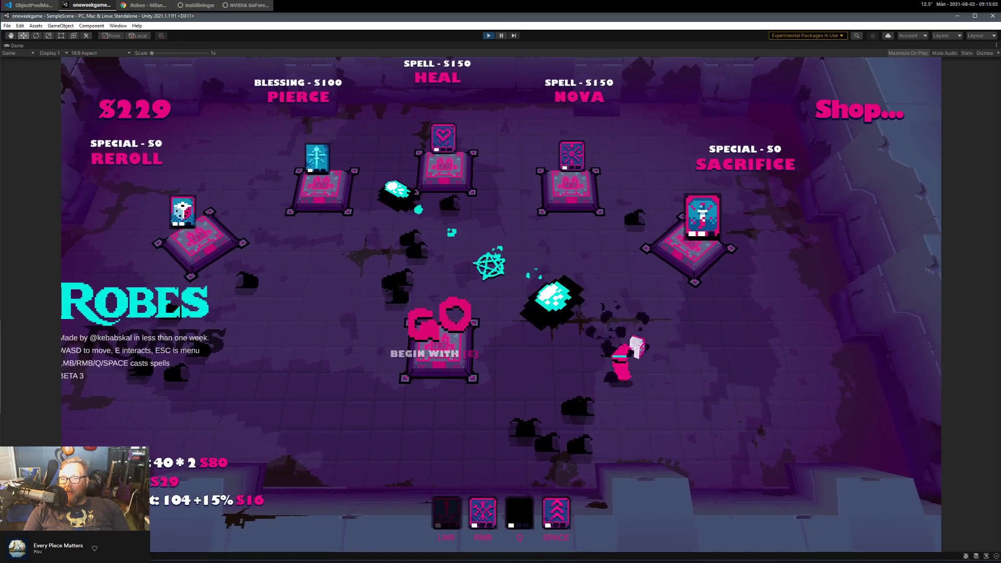
{"action": "key", "text": "d"}
{"action": "left_click", "coordinate": [491, 266]}
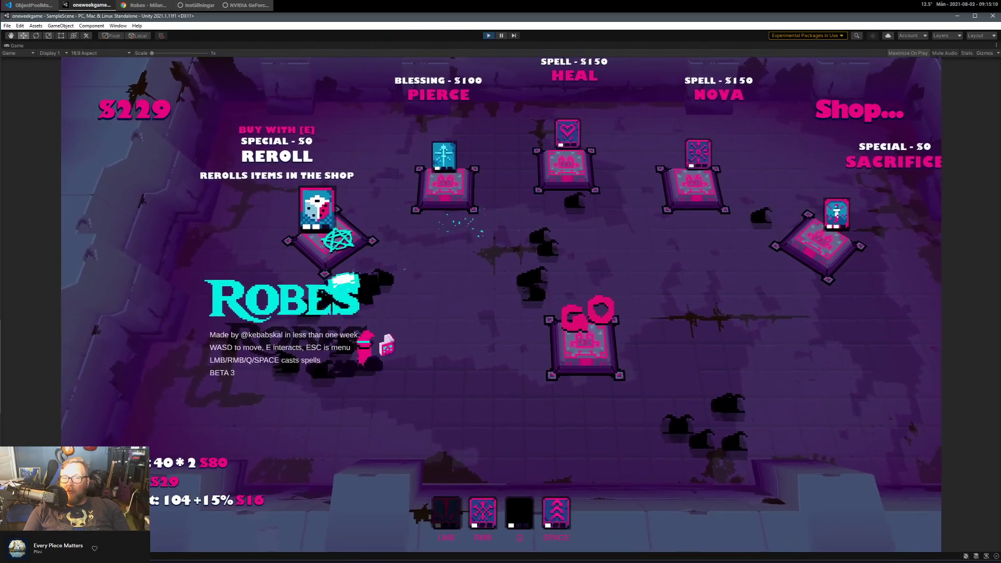
{"action": "key", "text": "w"}
{"action": "key", "text": "a"}
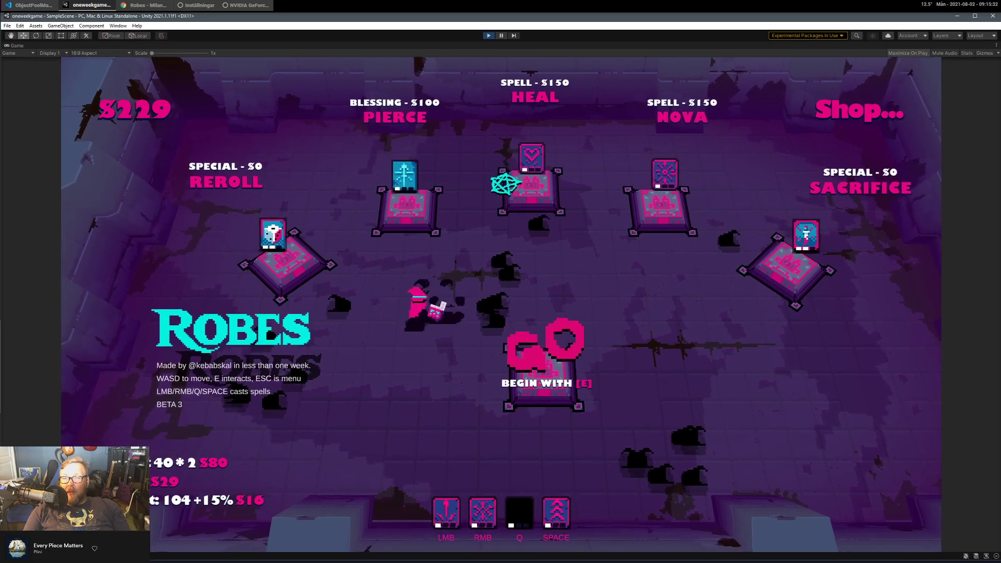
Reroll the shop items and use the Sacrifice pedestal to trade health for money.
{"action": "key", "text": "e"}
{"action": "key", "text": "d"}
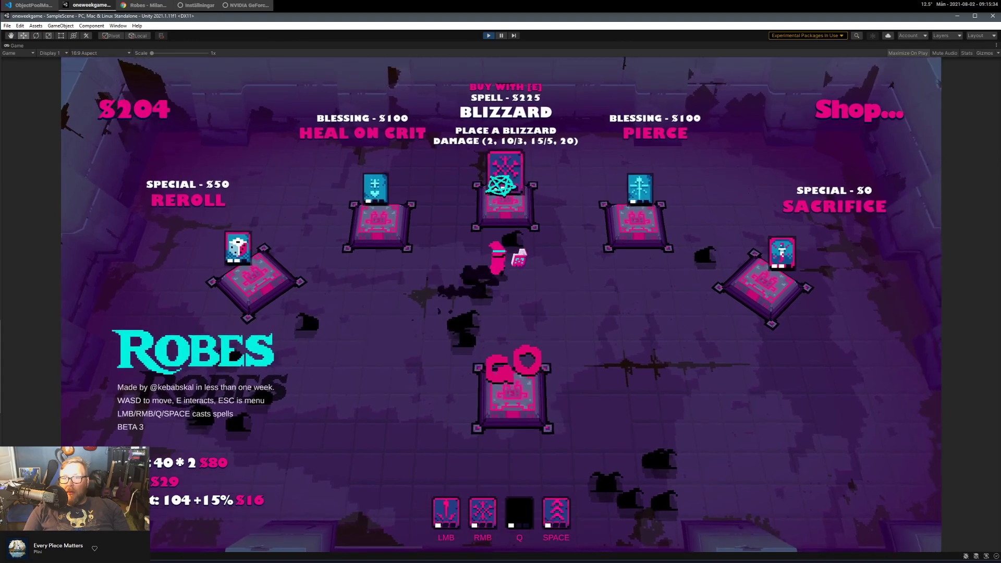
{"action": "key", "text": "d"}
{"action": "key", "text": "s"}
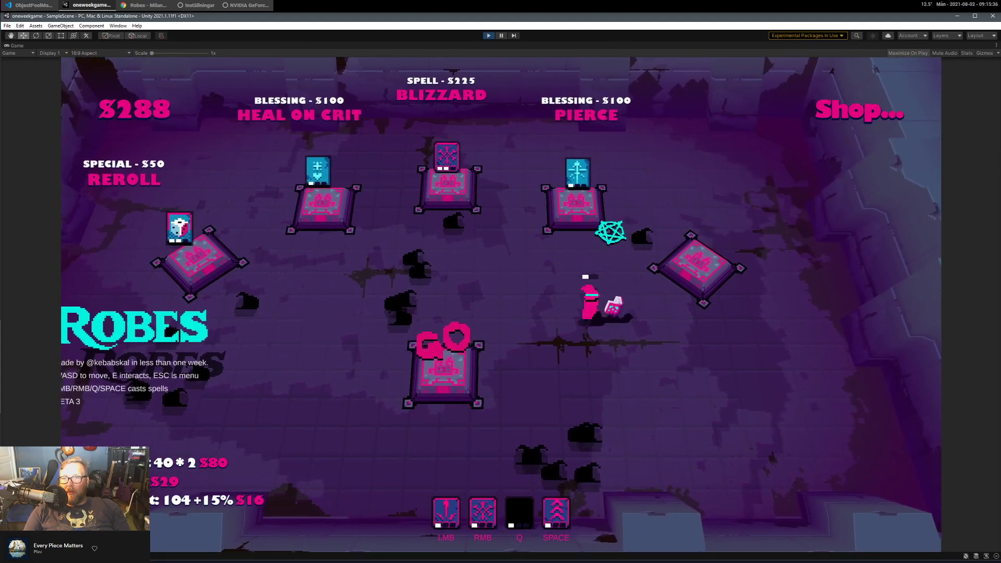
Buy the $225 Blizzard upgrade from the middle pedestal and dash back to the Sacrifice pedestal.
{"action": "key", "text": "w"}
{"action": "key", "text": "a"}
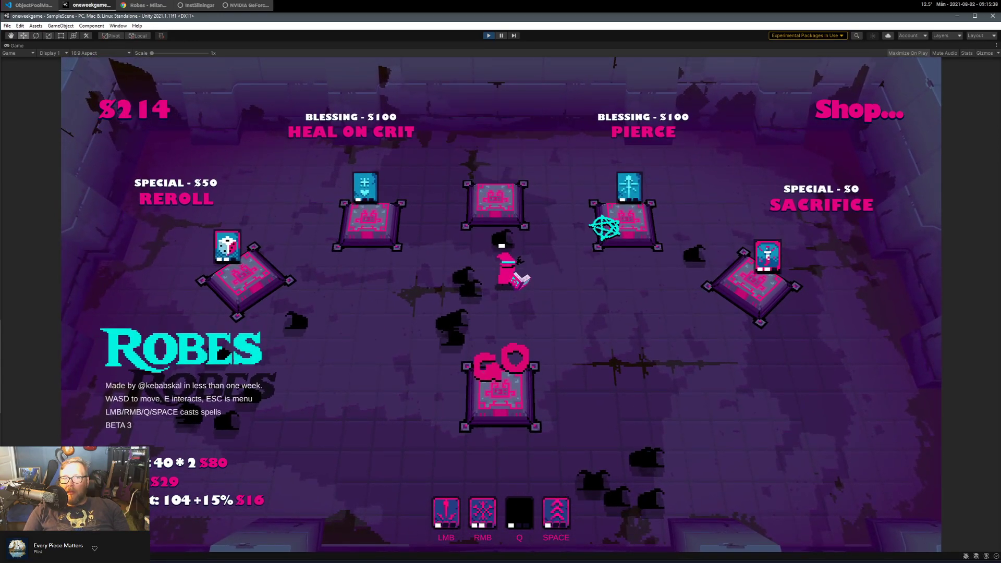
{"action": "key", "text": "d"}
{"action": "key", "text": "s"}
{"action": "key", "text": "space"}
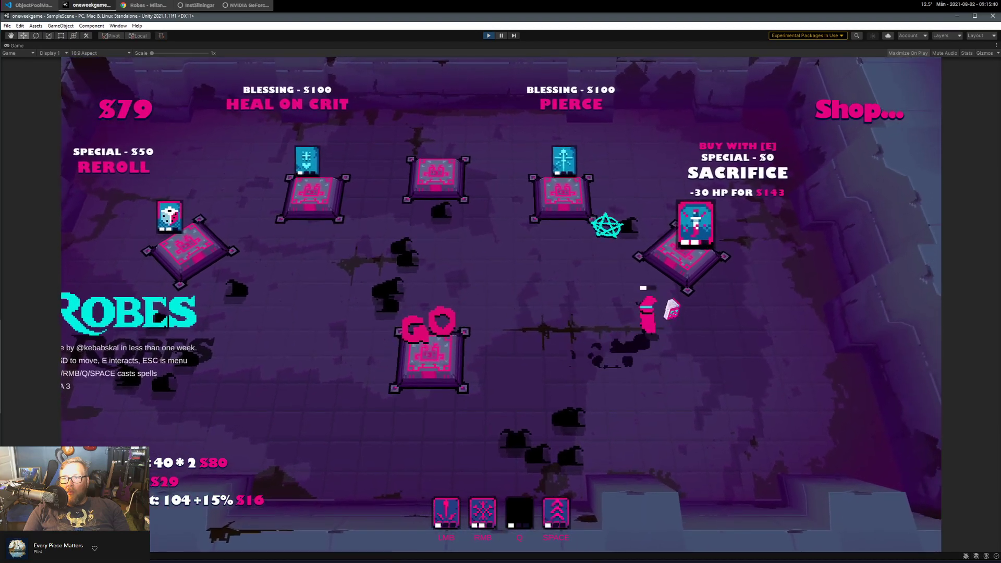
Sacrifice 30 HP for $143 and buy the $100 Pierce blessing.
{"action": "key", "text": "e"}
{"action": "key", "text": "a"}
{"action": "key", "text": "e"}
Begin the next stage, place a Blizzard at the arena's centre and dash away to its lower left.
{"action": "key", "text": "s"}
{"action": "key", "text": "space"}
{"action": "key", "text": "e"}
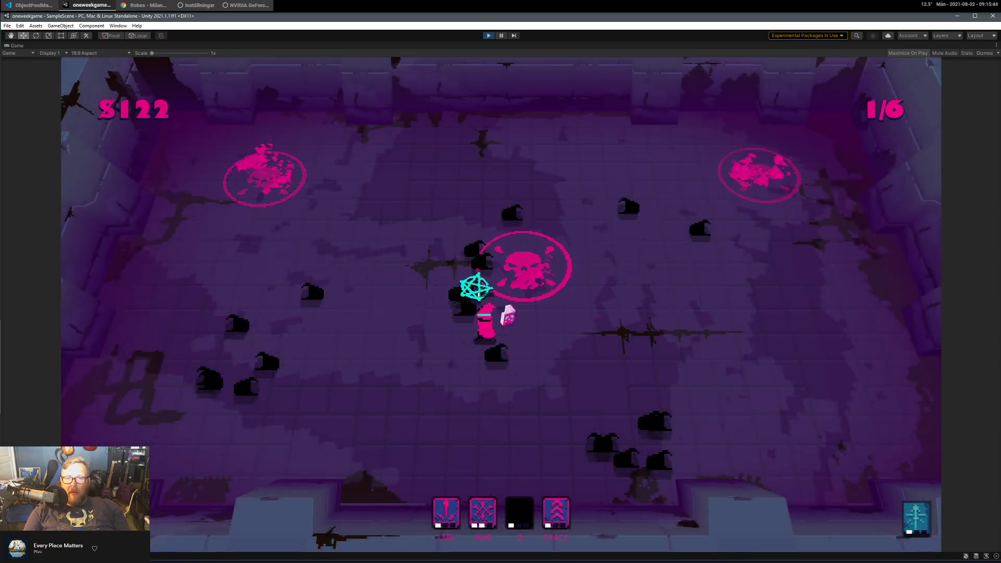
{"action": "right_click", "coordinate": [482, 287]}
{"action": "key", "text": "a"}
{"action": "key", "text": "s"}
{"action": "key", "text": "space"}
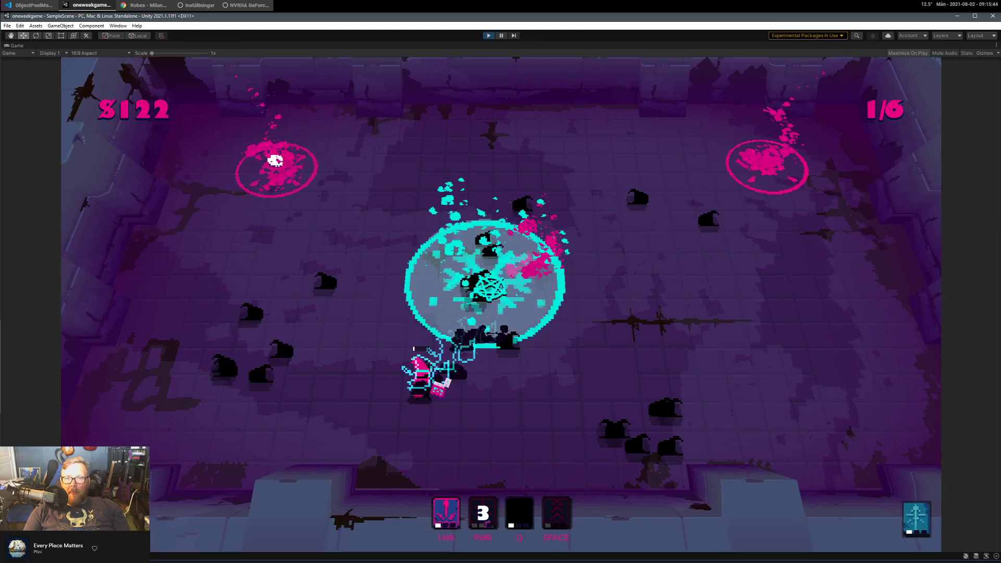
Shoot at the enemies spawning around the Blizzard and dash to evade them near the arena's lower edge.
{"action": "left_click", "coordinate": [561, 233]}
{"action": "key", "text": "d"}
{"action": "key", "text": "a"}
{"action": "left_click", "coordinate": [294, 311]}
{"action": "key", "text": "space"}
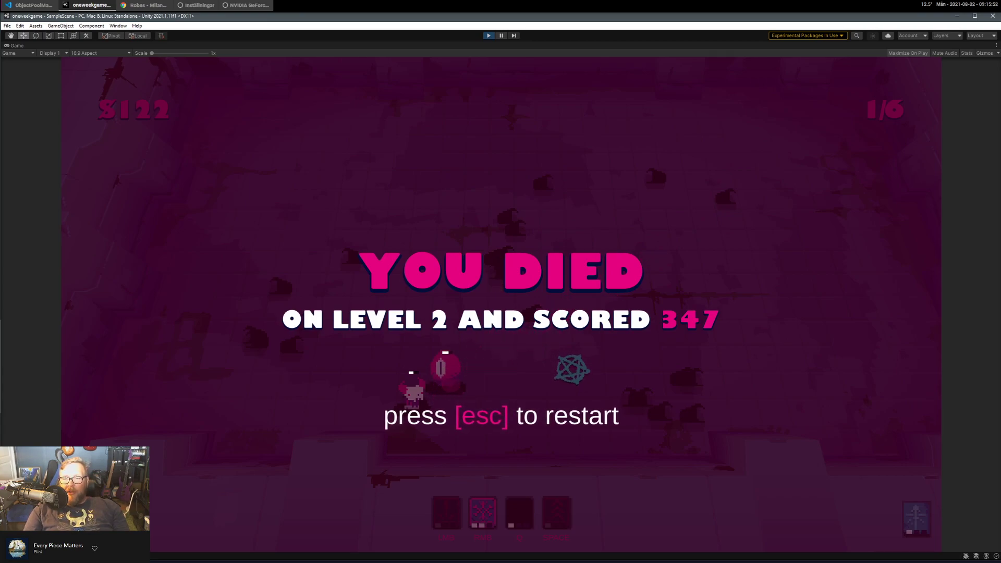
Restart the run and buy the $100 Blizzard spell in the opening shop.
{"action": "key", "text": "Escape"}
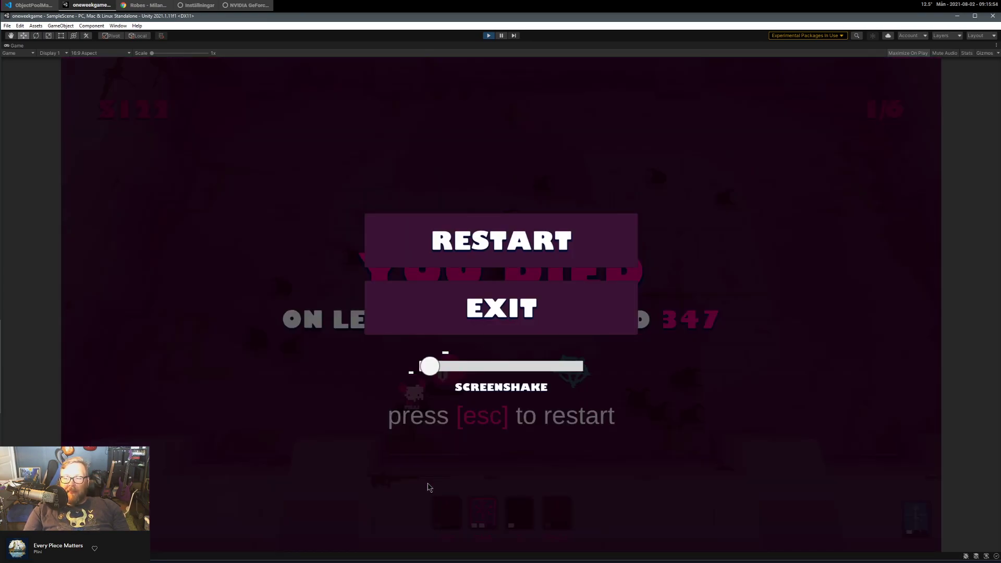
{"action": "left_click", "coordinate": [501, 241]}
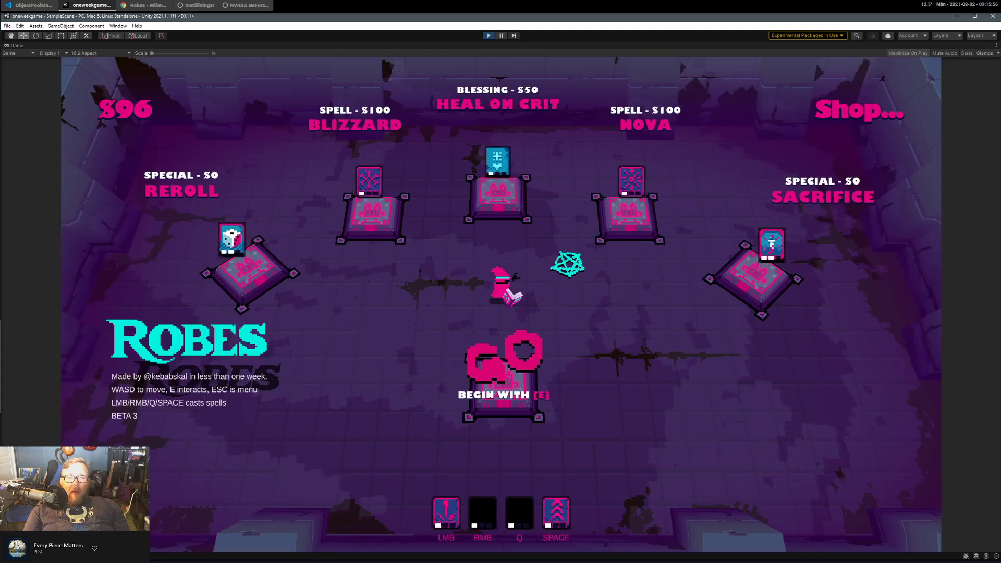
{"action": "key", "text": "a"}
{"action": "key", "text": "w"}
{"action": "key", "text": "e"}
Reroll the shop items and dash up to the Rail spell's pedestal.
{"action": "key", "text": "s"}
{"action": "key", "text": "space"}
{"action": "key", "text": "e"}
{"action": "key", "text": "d"}
{"action": "key", "text": "w"}
{"action": "key", "text": "space"}
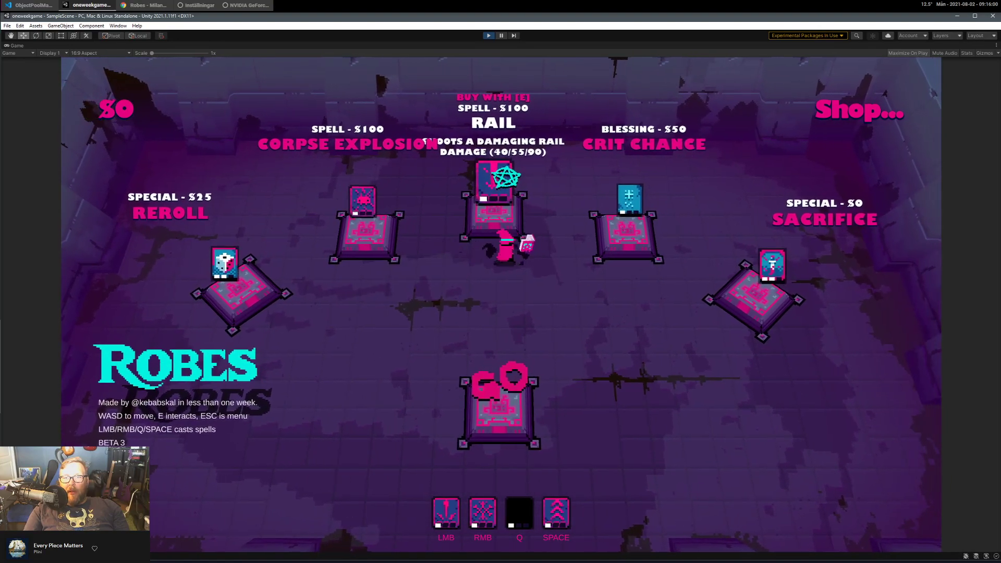
Sell the equipped Pew Pew spell and buy the $100 Rail spell in its place.
{"action": "key", "text": "a"}
{"action": "key", "text": "a"}
{"action": "key", "text": "s"}
{"action": "key", "text": "d"}
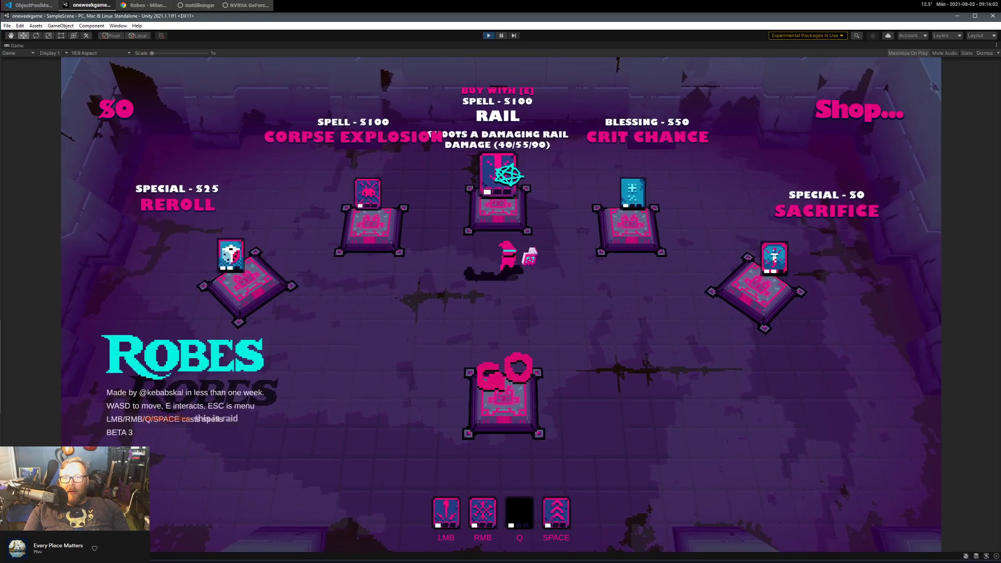
{"action": "key", "text": "a"}
{"action": "key", "text": "a"}
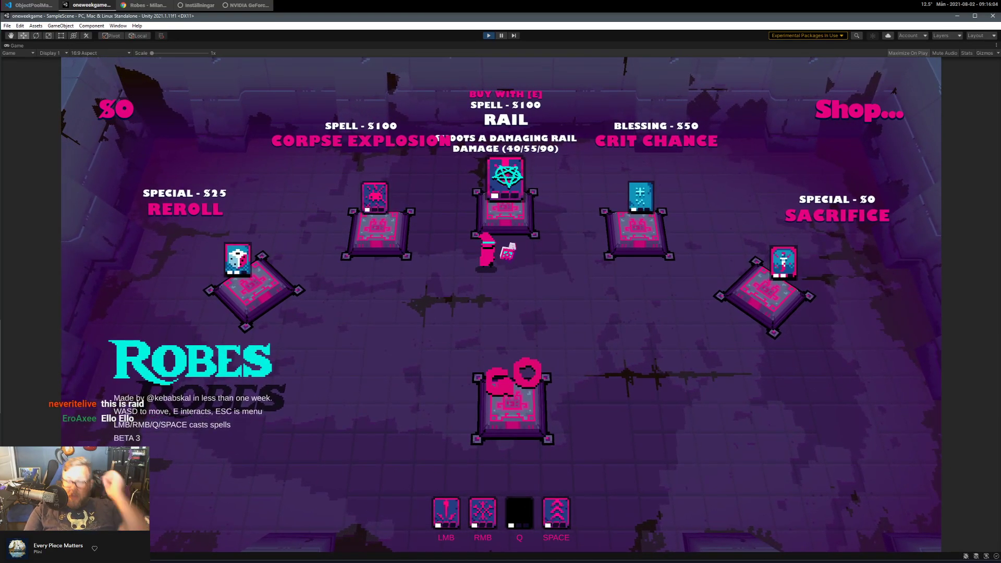
{"action": "key", "text": "e"}
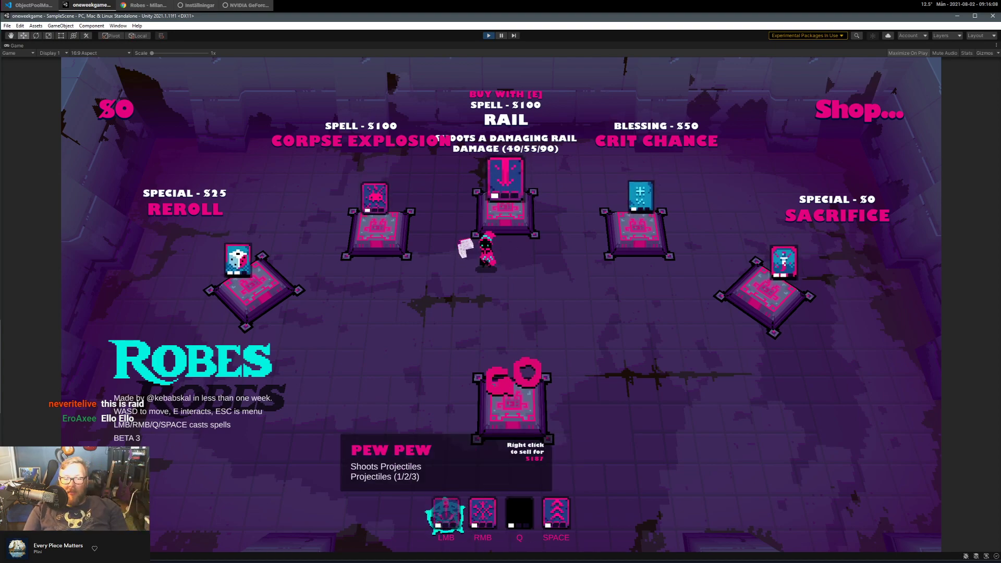
{"action": "right_click", "coordinate": [446, 513]}
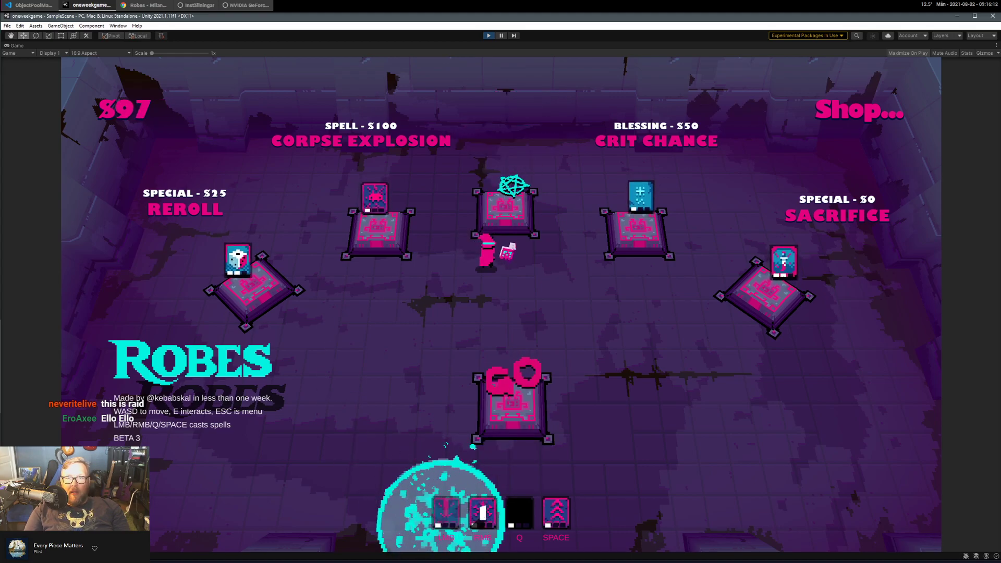
Test the Rail spell by shooting across the shop in both directions while dashing between the pedestals.
{"action": "key", "text": "a"}
{"action": "key", "text": "space"}
{"action": "key", "text": "d"}
{"action": "key", "text": "space"}
{"action": "left_click", "coordinate": [677, 284]}
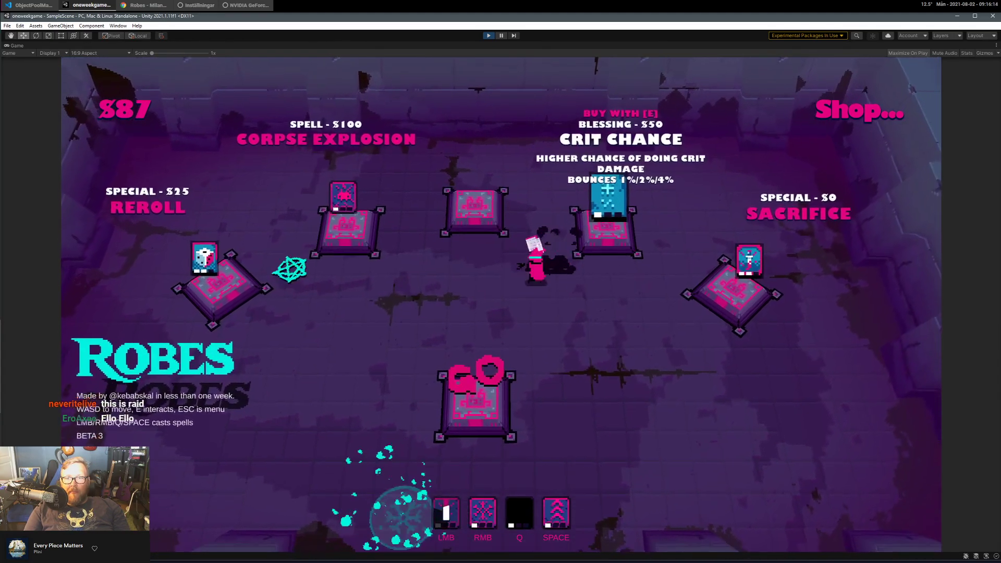
{"action": "key", "text": "s"}
{"action": "key", "text": "a"}
{"action": "left_click", "coordinate": [364, 241]}
{"action": "key", "text": "space"}
{"action": "key", "text": "w"}
{"action": "key", "text": "d"}
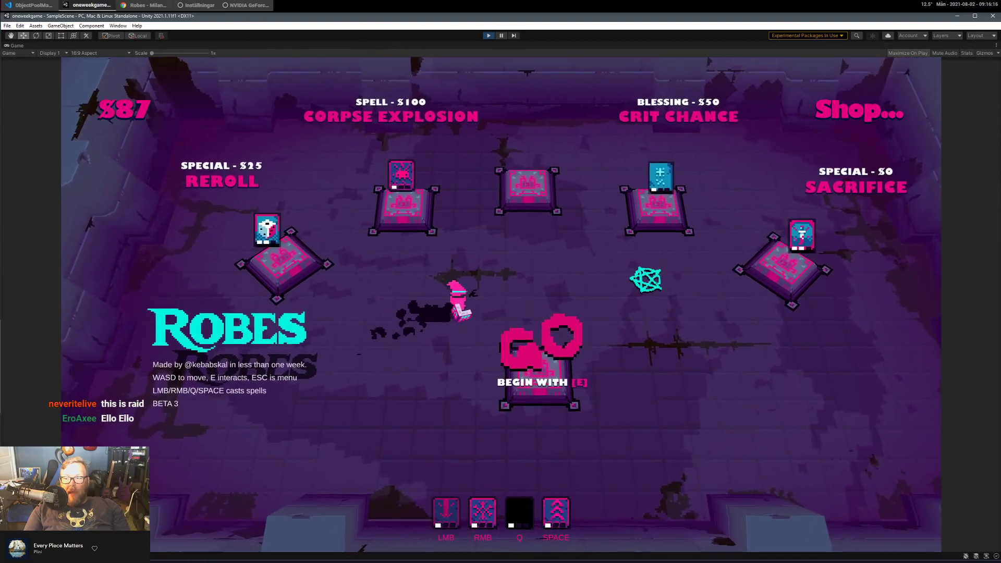
Buy the $50 Crit Chance blessing and begin Stage 1 at the GO pedestal.
{"action": "key", "text": "s"}
{"action": "key", "text": "a"}
{"action": "key", "text": "space"}
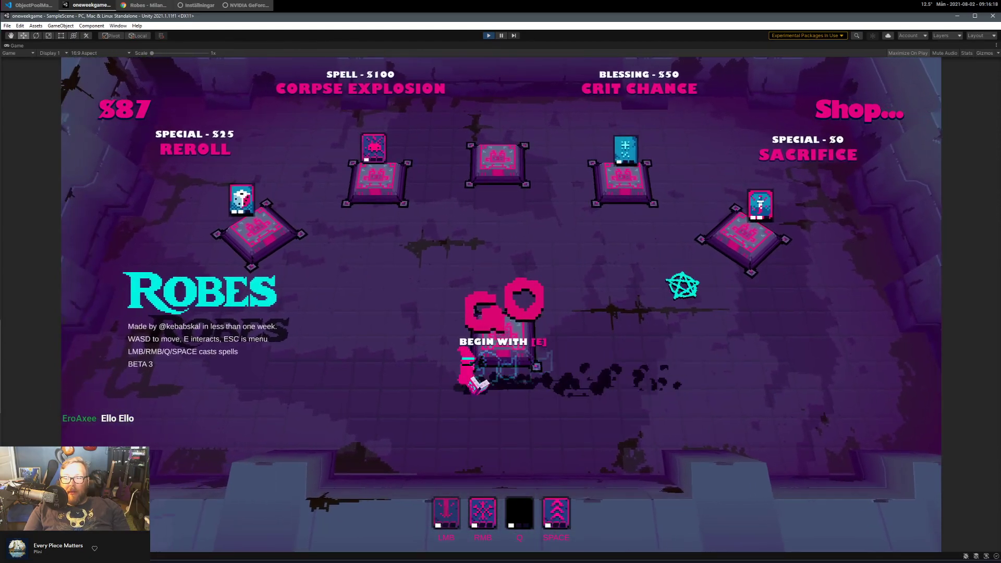
{"action": "key", "text": "w"}
{"action": "key", "text": "d"}
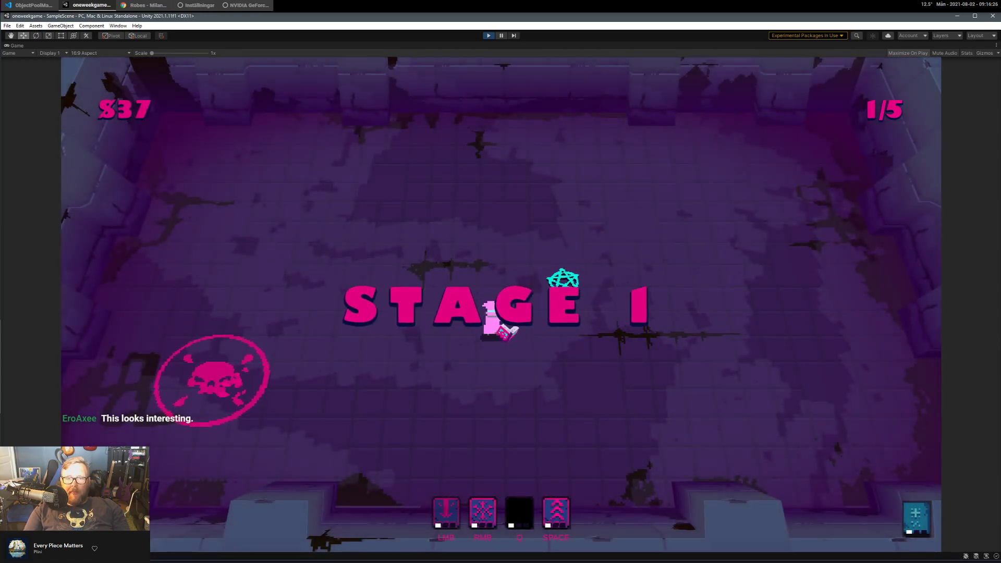
Fight the first wave of Stage 1, shooting Rail at the three flying enemies while dashing across the arena.
{"action": "key", "text": "d"}
{"action": "key", "text": "a"}
{"action": "left_click", "coordinate": [206, 389]}
{"action": "key", "text": "s"}
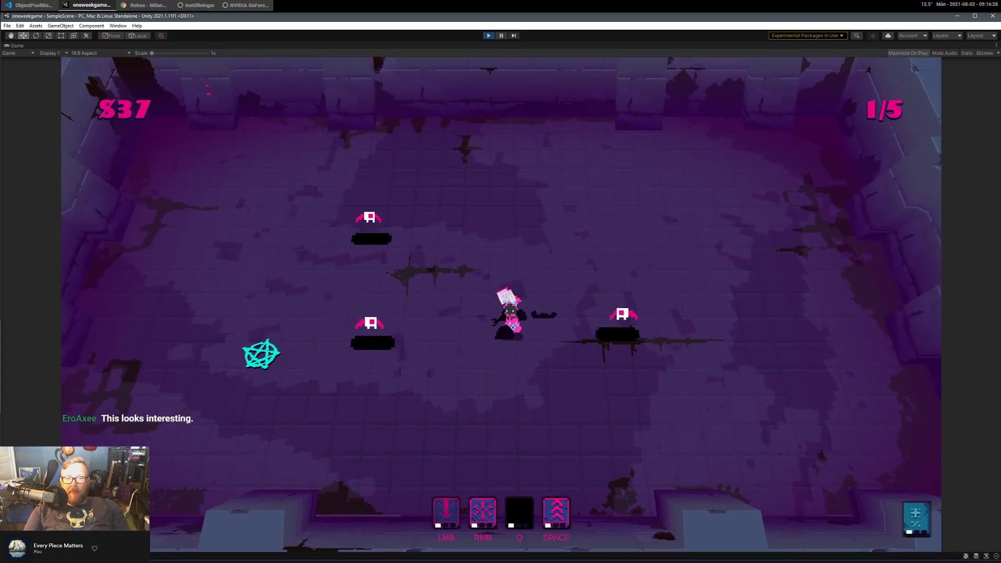
{"action": "key", "text": "a"}
{"action": "left_click", "coordinate": [502, 351]}
{"action": "key", "text": "w"}
{"action": "key", "text": "space"}
{"action": "left_click", "coordinate": [431, 424]}
{"action": "left_click", "coordinate": [418, 397]}
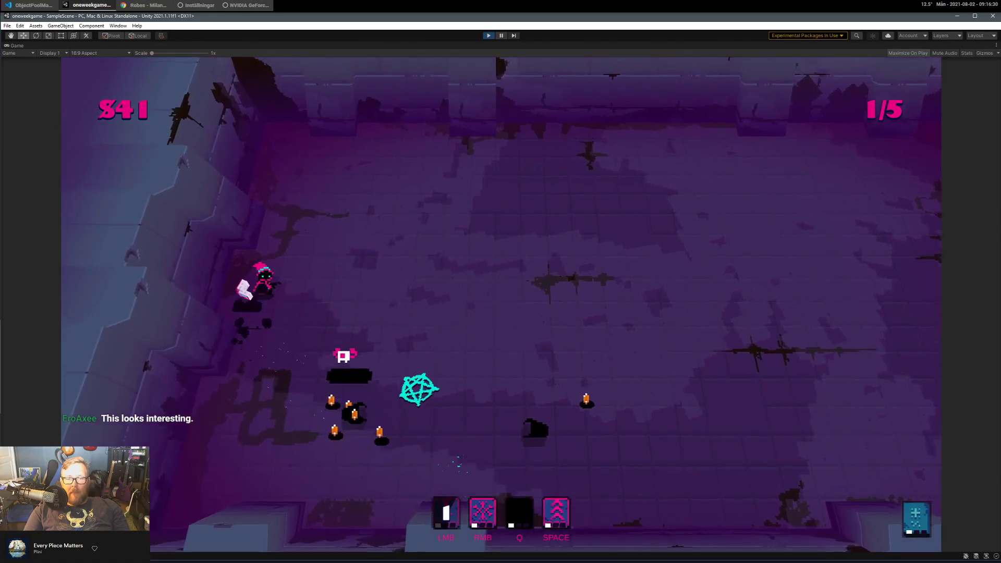
Finish the last flying enemy of the first wave with Rail, dashing away from the arena's side wall.
{"action": "key", "text": "d"}
{"action": "left_click", "coordinate": [223, 359]}
{"action": "key", "text": "space"}
{"action": "left_click", "coordinate": [333, 255]}
{"action": "key", "text": "a"}
{"action": "key", "text": "s"}
{"action": "left_click", "coordinate": [615, 239]}
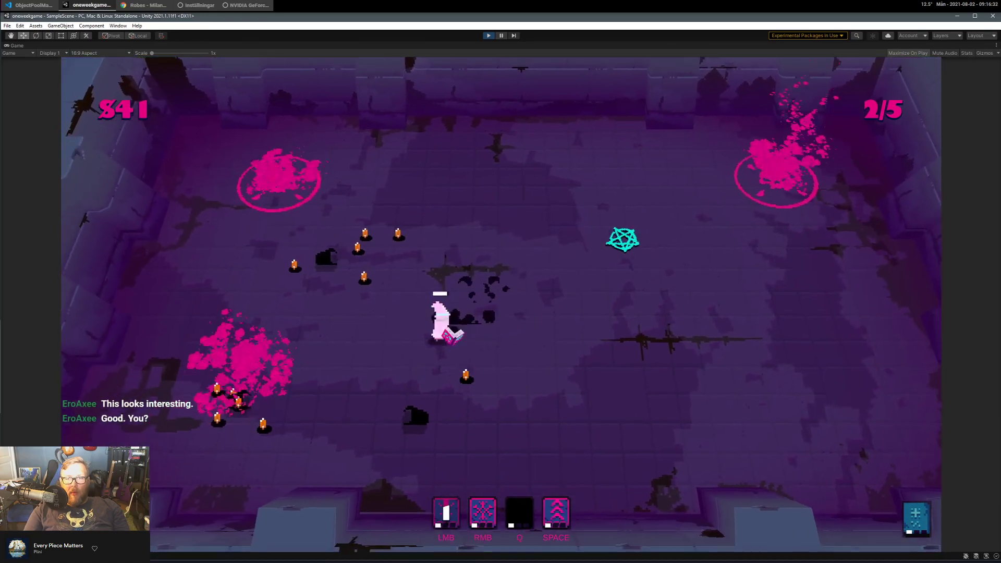
Dodge the second wave's horned and flying enemies with dashes while hitting the group with Rail and Blizzard.
{"action": "key", "text": "d"}
{"action": "key", "text": "space"}
{"action": "key", "text": "w"}
{"action": "left_click", "coordinate": [713, 120]}
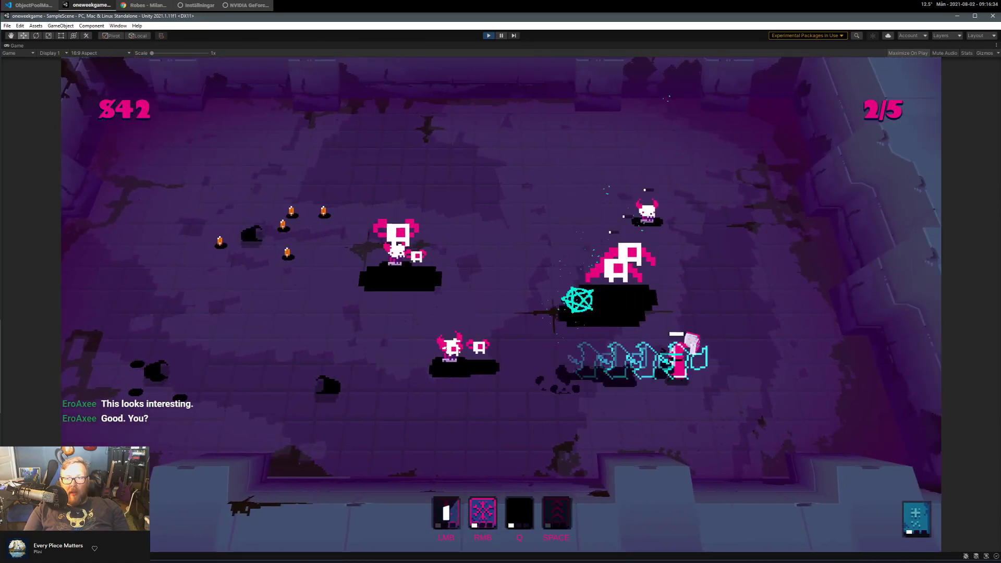
{"action": "key", "text": "w"}
{"action": "key", "text": "a"}
{"action": "key", "text": "space"}
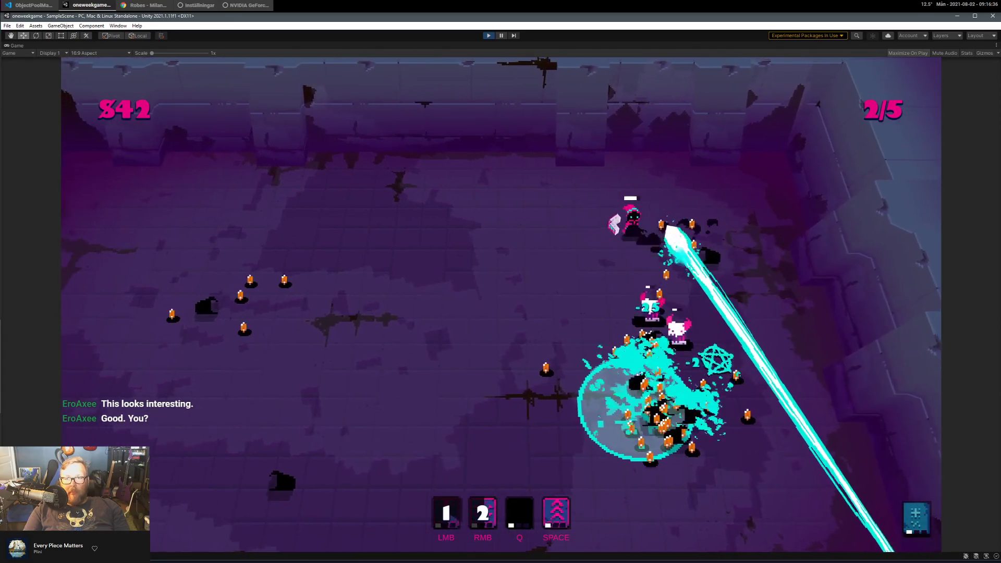
Shoot the remaining horned enemies of the second wave and collect the dropped coins around the Blizzard circle.
{"action": "left_click", "coordinate": [745, 242]}
{"action": "key", "text": "d"}
{"action": "key", "text": "s"}
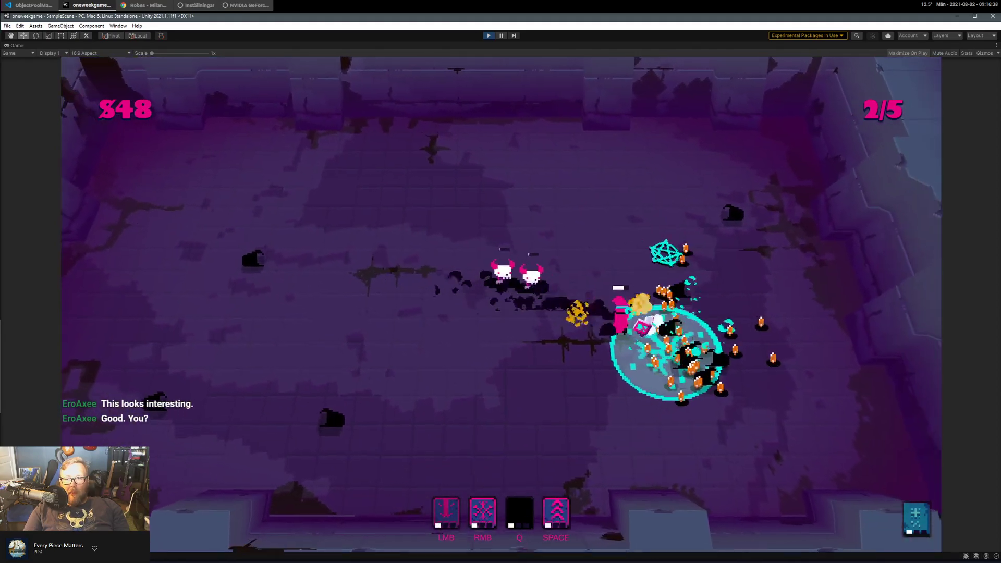
{"action": "key", "text": "a"}
{"action": "key", "text": "d"}
{"action": "key", "text": "w"}
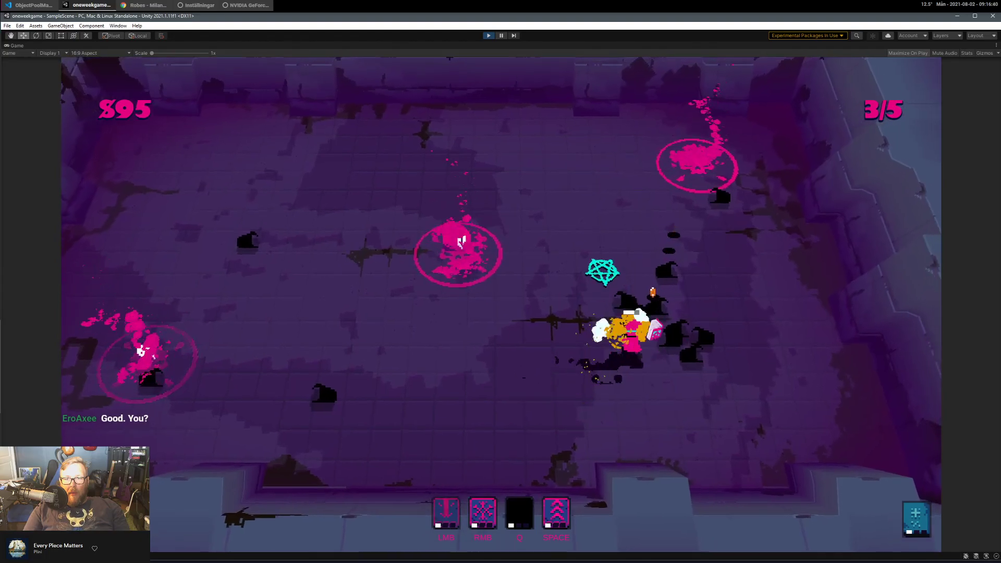
Cast Blizzard on the third wave and fire Rail through the slowed enemies while backing toward the wall.
{"action": "key", "text": "a"}
{"action": "key", "text": "s"}
{"action": "right_click", "coordinate": [508, 334]}
{"action": "key", "text": "a"}
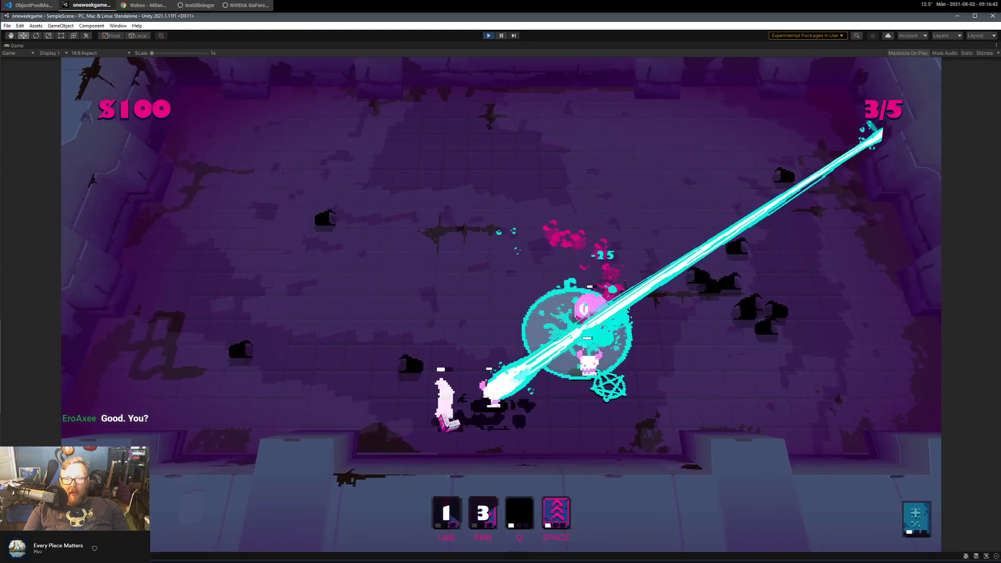
{"action": "key", "text": "a"}
{"action": "key", "text": "w"}
{"action": "left_click", "coordinate": [551, 415]}
{"action": "left_click", "coordinate": [547, 381]}
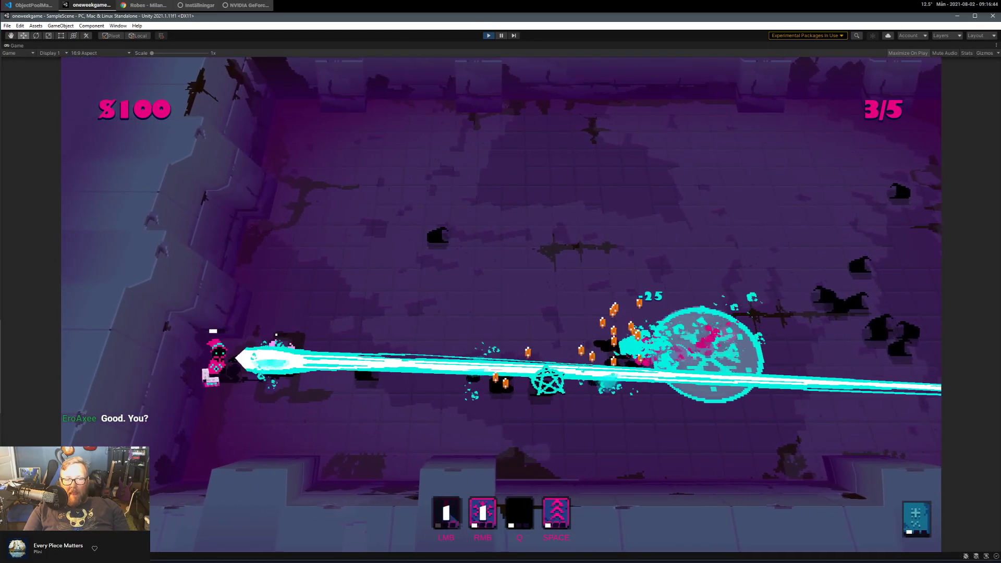
Finish the third wave with a Rail shot and dash back toward the dropped coins.
{"action": "left_click", "coordinate": [379, 387]}
{"action": "key", "text": "d"}
{"action": "key", "text": "s"}
{"action": "key", "text": "space"}
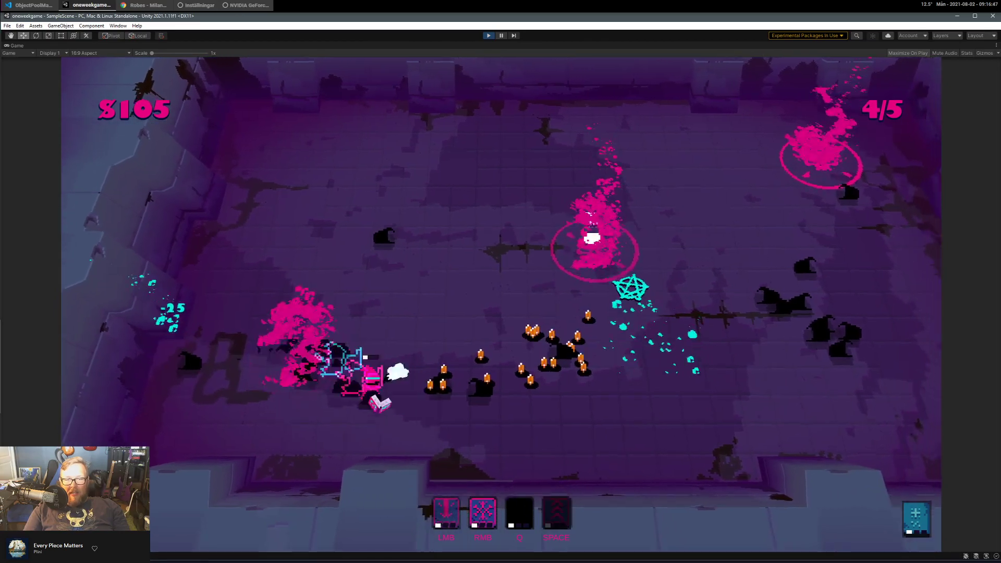
Gather the coins and attack the fourth wave's group of horned enemies with Blizzard and Rail.
{"action": "key", "text": "d"}
{"action": "left_click", "coordinate": [579, 235]}
{"action": "right_click", "coordinate": [648, 371]}
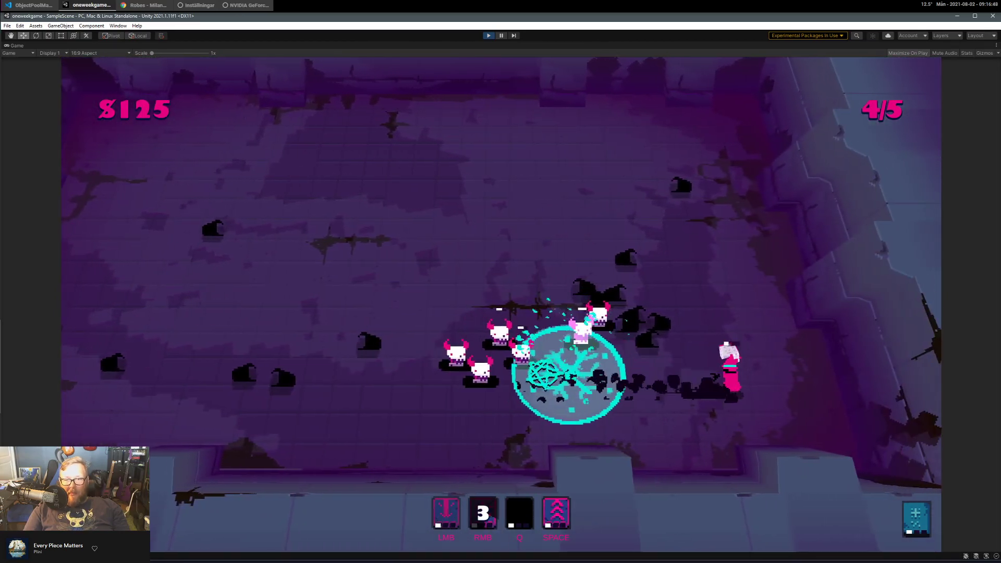
{"action": "left_click", "coordinate": [574, 367]}
{"action": "key", "text": "w"}
{"action": "key", "text": "a"}
{"action": "key", "text": "space"}
{"action": "left_click", "coordinate": [769, 367]}
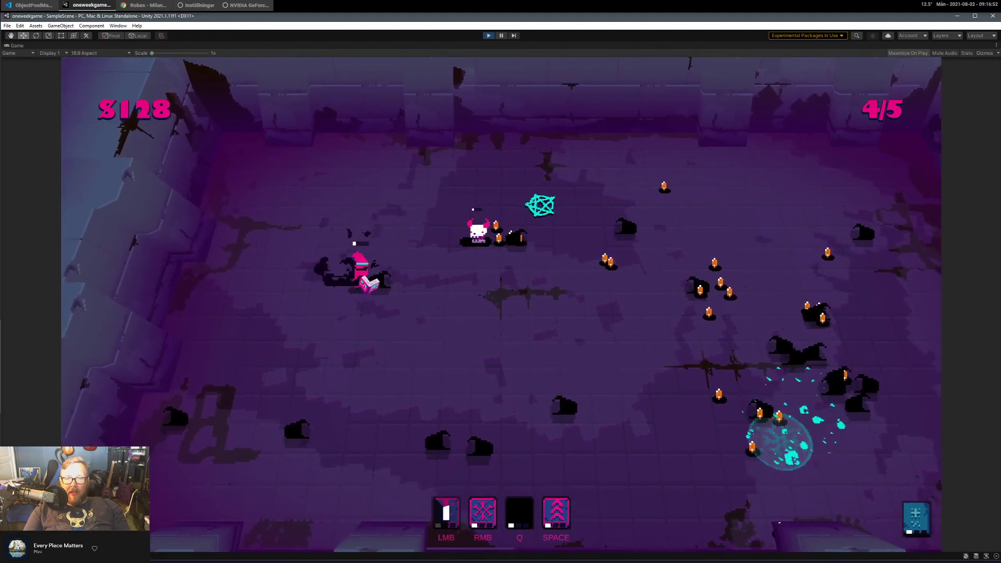
Kill the last horned enemy of the fourth wave with Rail and dash through the dropped coins to reach the shop.
{"action": "key", "text": "s"}
{"action": "left_click", "coordinate": [482, 226]}
{"action": "key", "text": "d"}
{"action": "key", "text": "w"}
{"action": "key", "text": "a"}
{"action": "key", "text": "d"}
{"action": "key", "text": "space"}
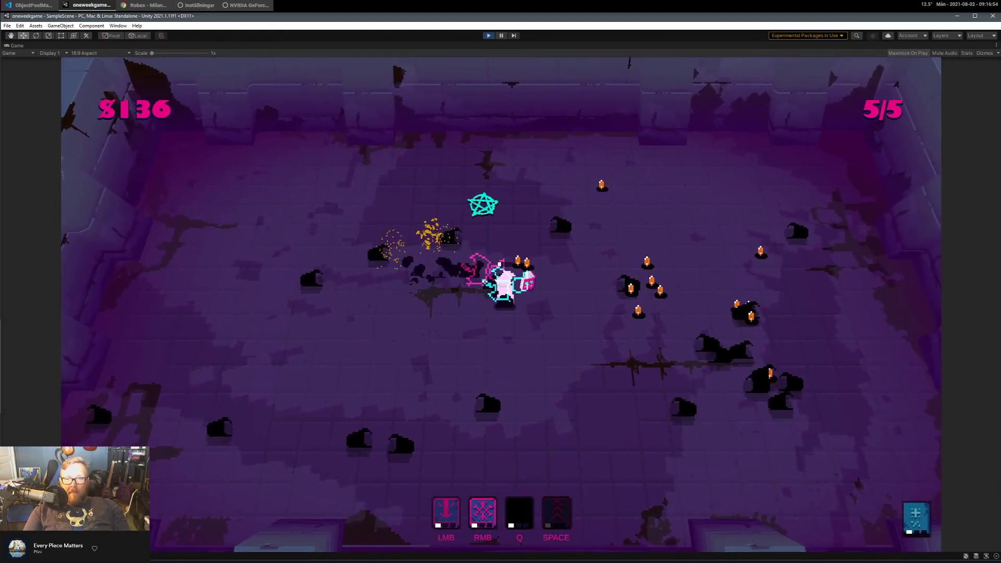
{"action": "key", "text": "d"}
{"action": "key", "text": "space"}
{"action": "key", "text": "w"}
{"action": "key", "text": "a"}
{"action": "key", "text": "d"}
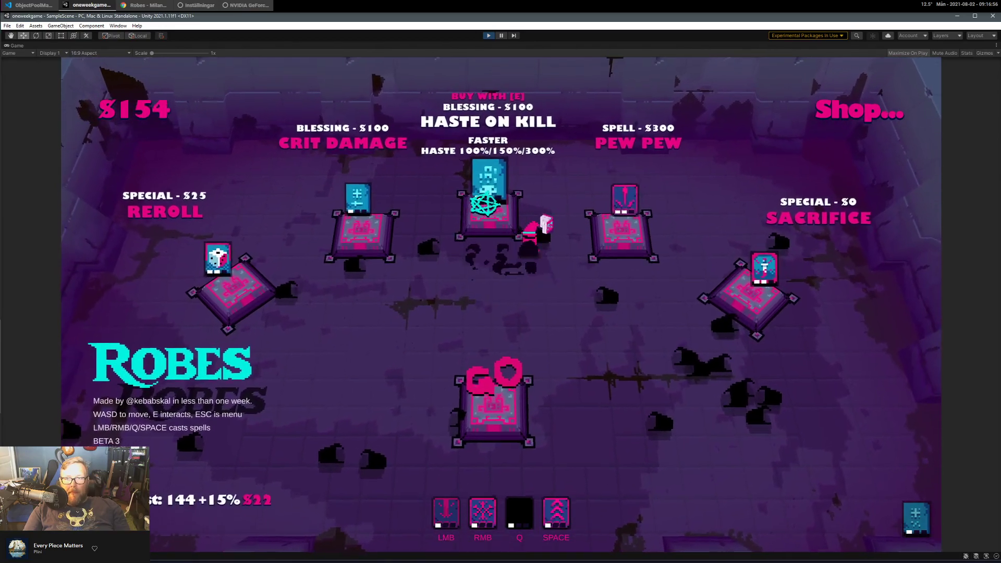
Check the Haste on Kill blessing and reroll the shop items for $25.
{"action": "key", "text": "a"}
{"action": "key", "text": "s"}
{"action": "key", "text": "space"}
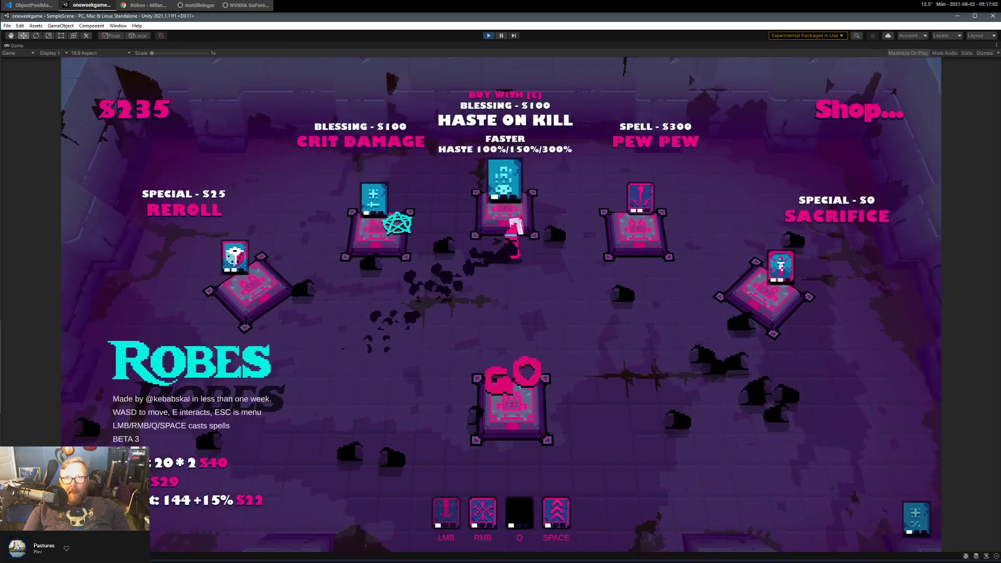
{"action": "key", "text": "d"}
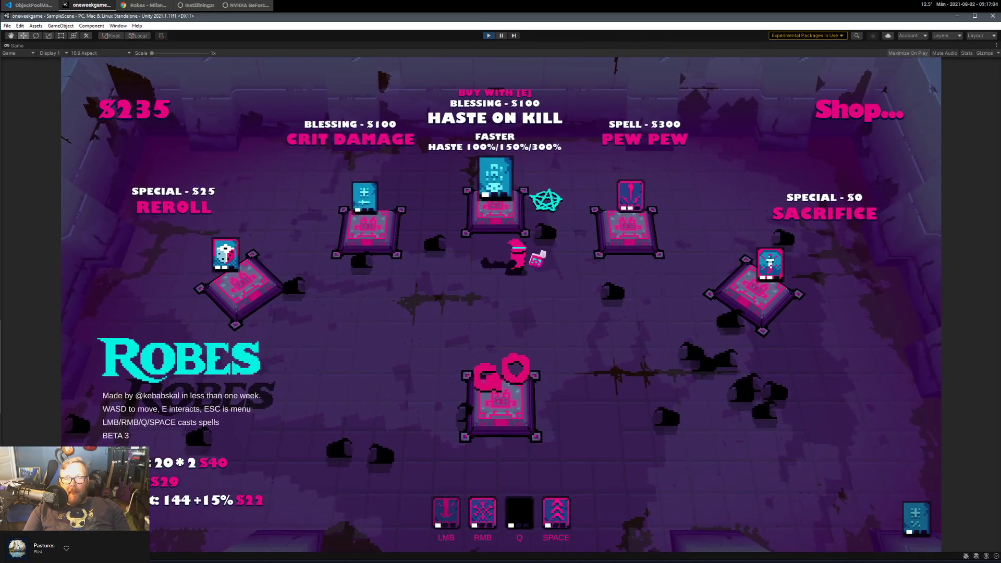
{"action": "key", "text": "s"}
{"action": "key", "text": "a"}
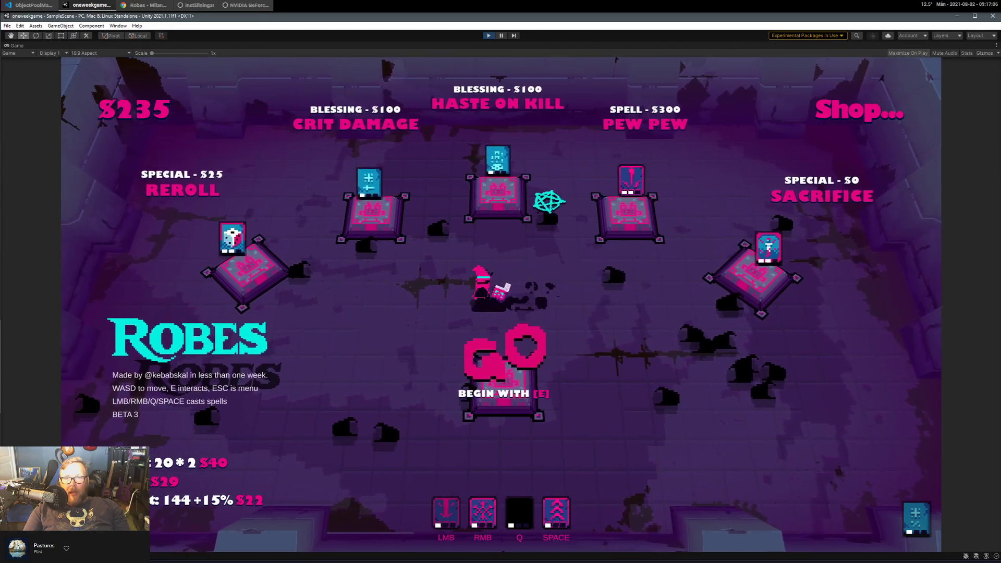
{"action": "key", "text": "e"}
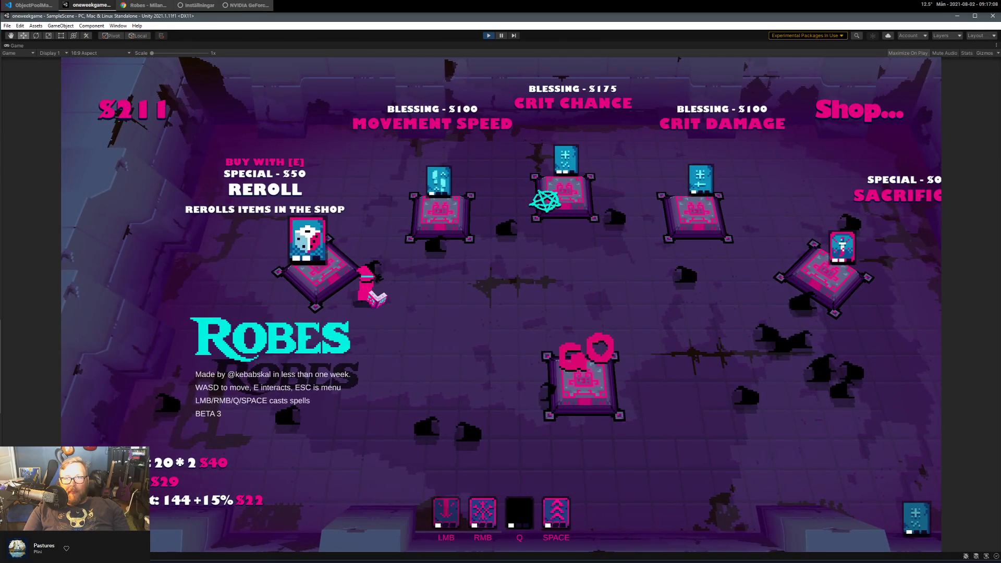
Buy the $100 Movement Speed blessing.
{"action": "key", "text": "d"}
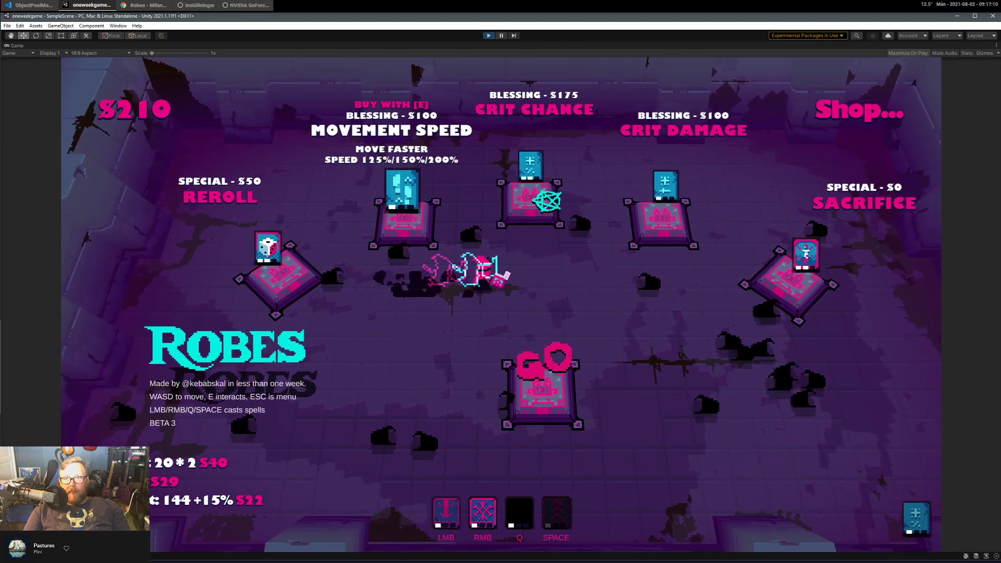
{"action": "key", "text": "a"}
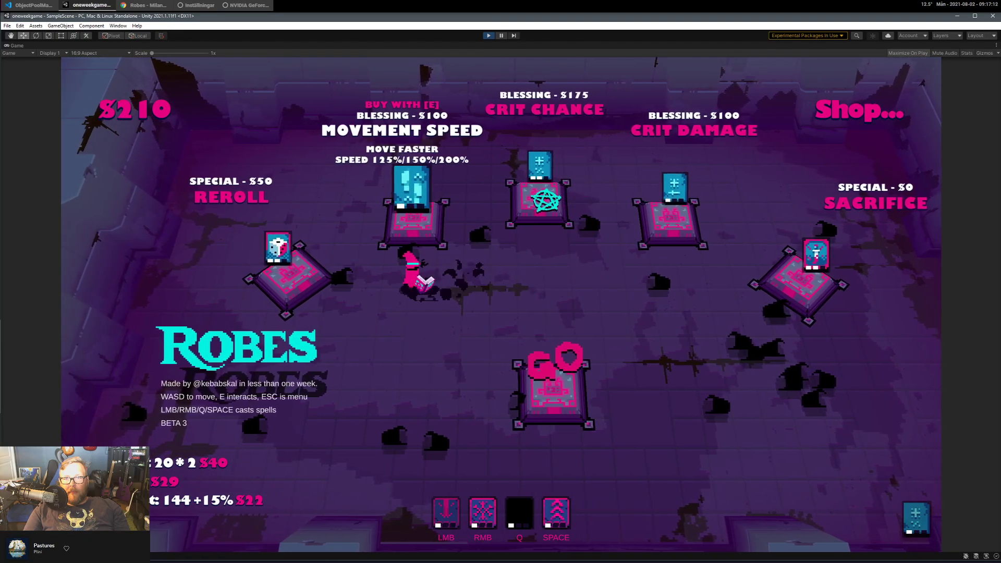
{"action": "key", "text": "e"}
Cross the shop past Crit Damage and trade 60 HP for $100 at the Sacrifice pedestal.
{"action": "key", "text": "d"}
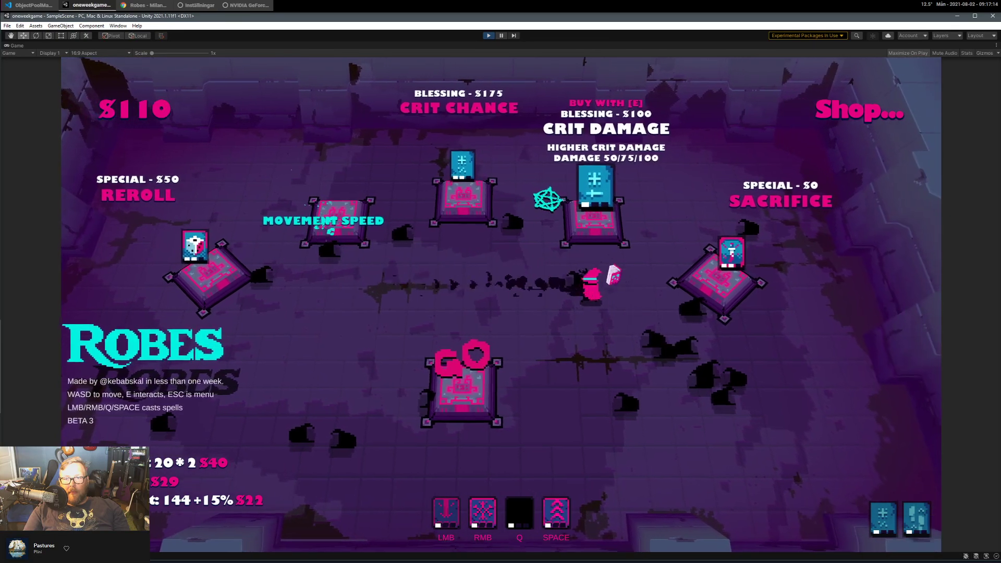
{"action": "key", "text": "a"}
{"action": "key", "text": "d"}
{"action": "key", "text": "w"}
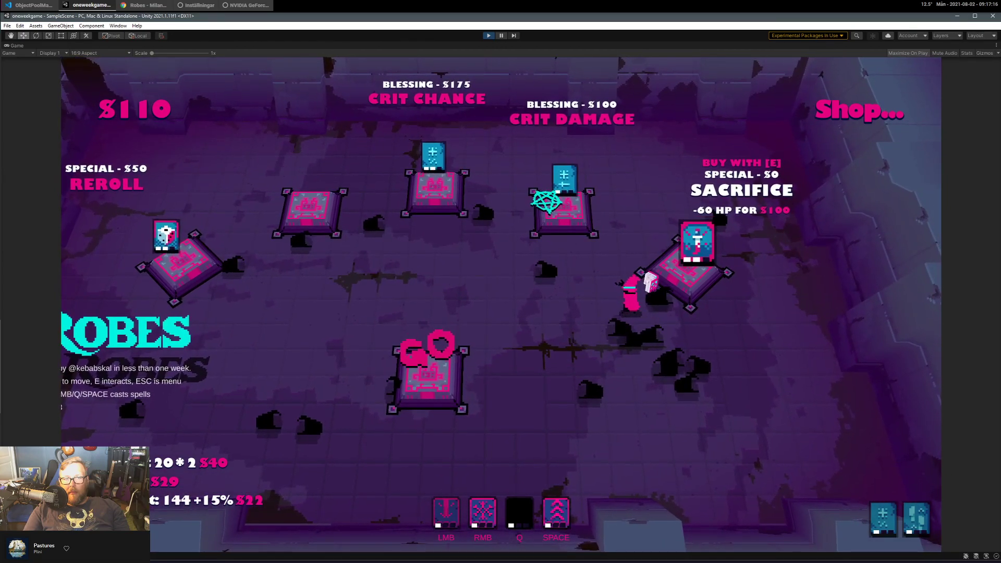
Reroll the shop items for $50 and check the Coin Pull blessing.
{"action": "key", "text": "a"}
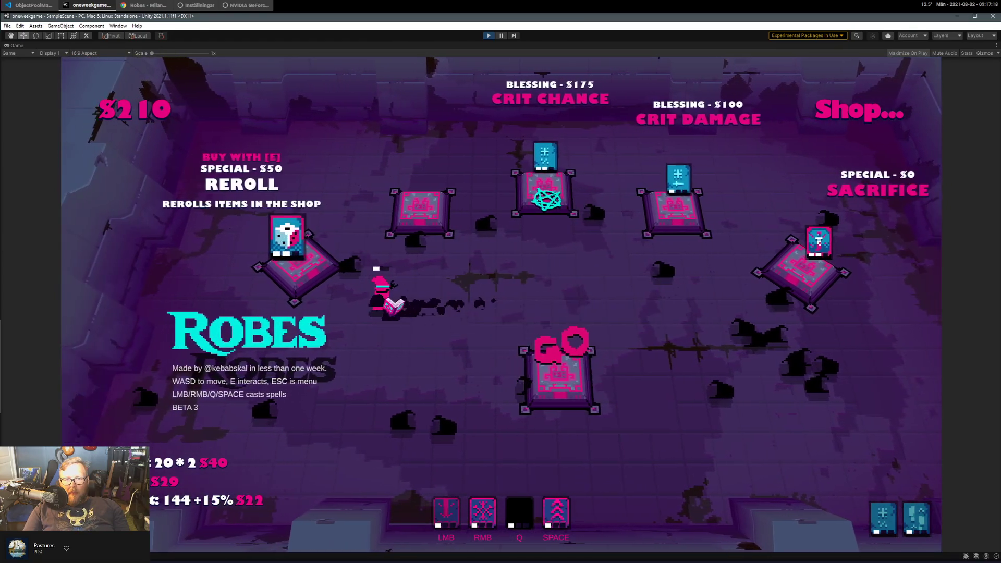
{"action": "key", "text": "e"}
{"action": "key", "text": "d"}
{"action": "key", "text": "a"}
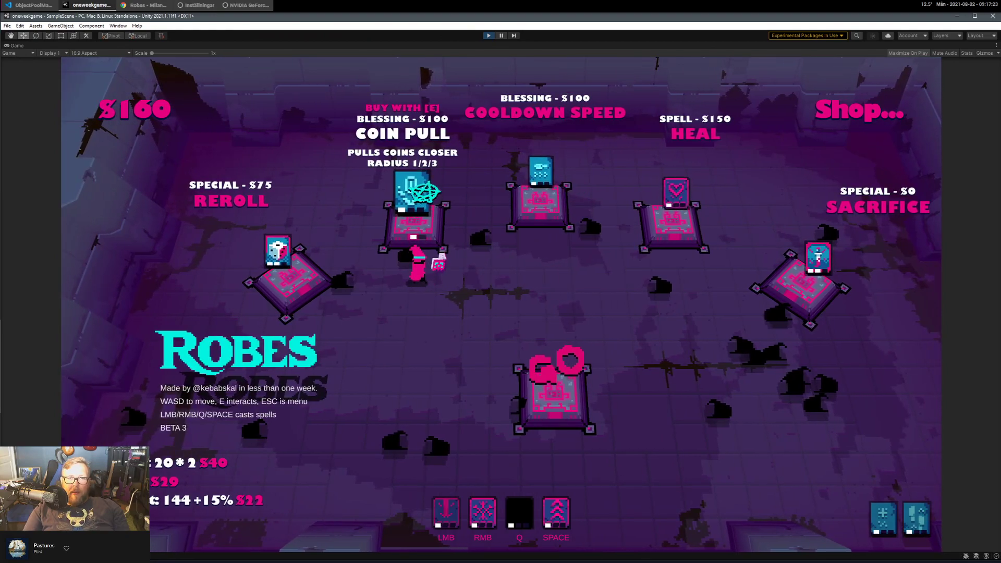
Buy the $100 Cooldown Speed blessing and begin the next stage at the GO pedestal.
{"action": "key", "text": "d"}
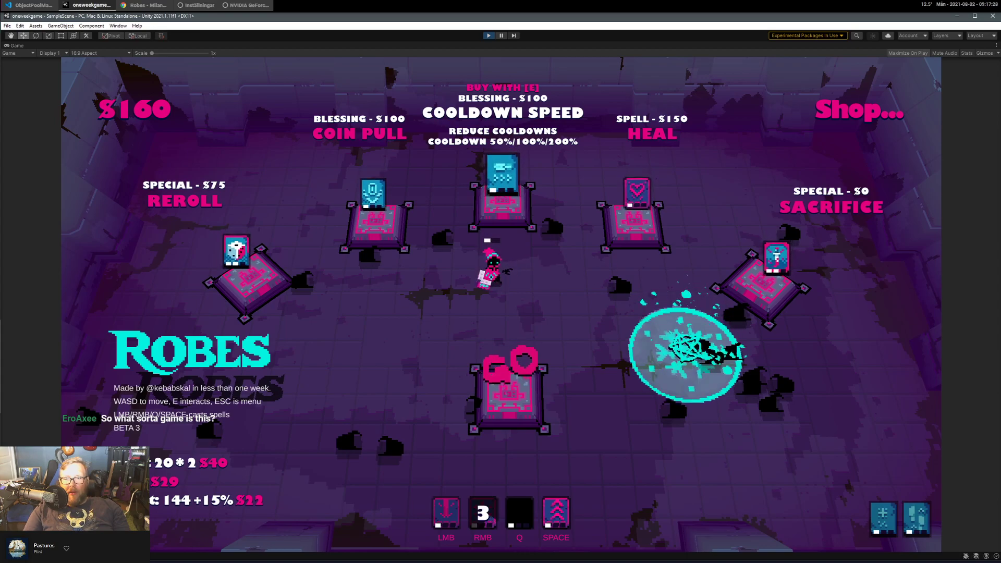
{"action": "key", "text": "w"}
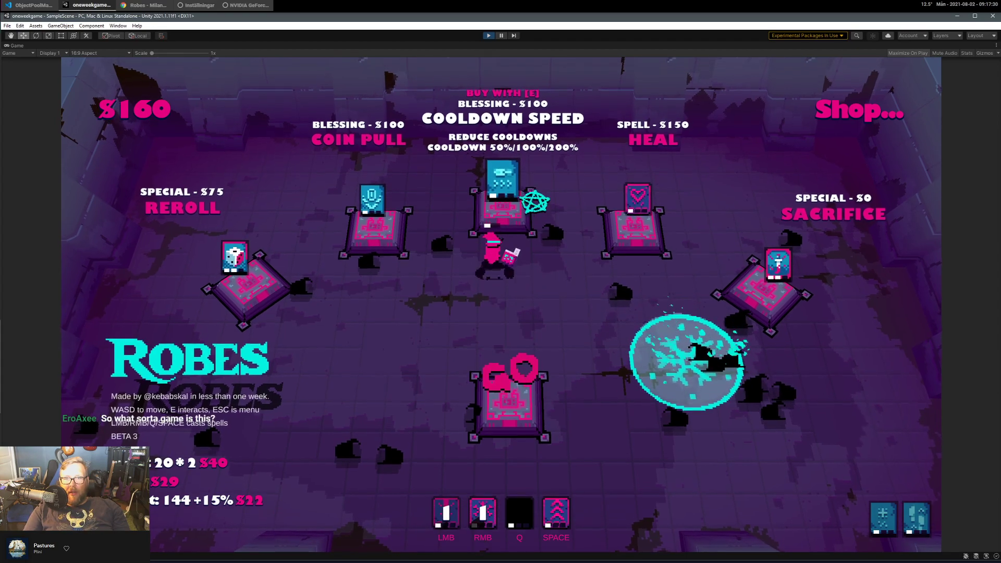
{"action": "key", "text": "e"}
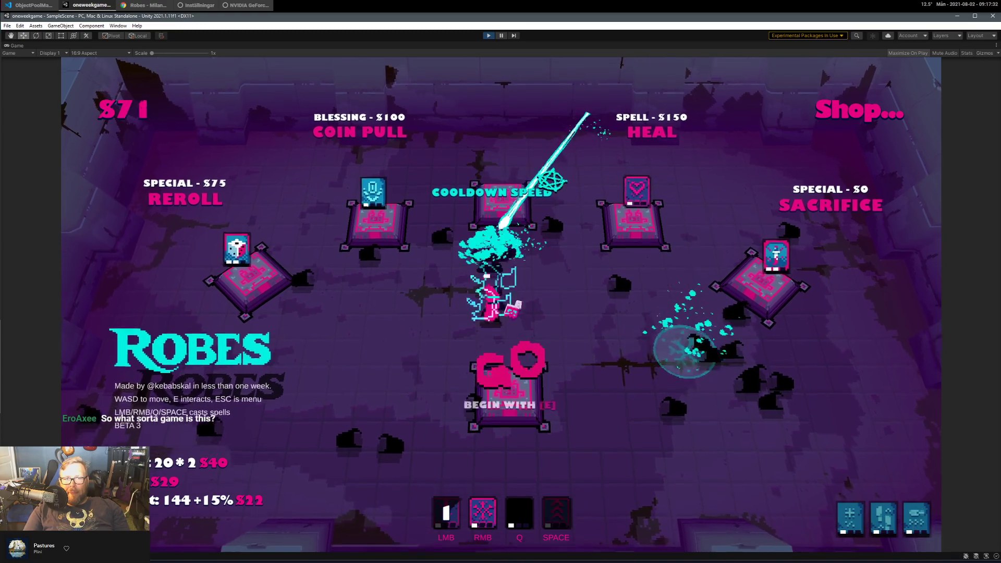
{"action": "key", "text": "w"}
{"action": "key", "text": "d"}
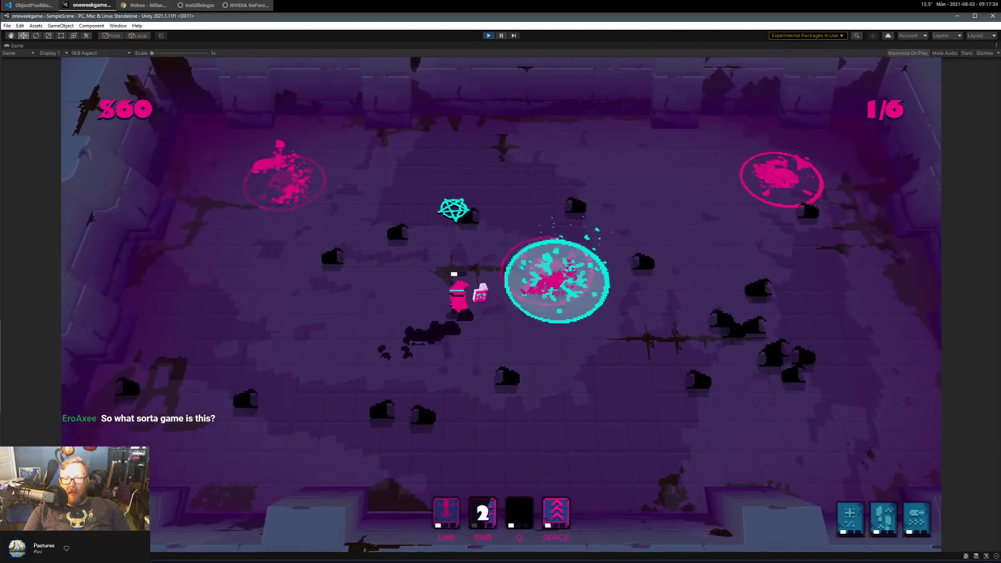
Fight the first of the new stage's six waves, firing Rail at the spawning enemies while dashing around the Blizzard circle.
{"action": "key", "text": "a"}
{"action": "key", "text": "s"}
{"action": "left_click", "coordinate": [703, 211]}
{"action": "key", "text": "d"}
{"action": "key", "text": "space"}
{"action": "key", "text": "d"}
{"action": "left_click", "coordinate": [553, 220]}
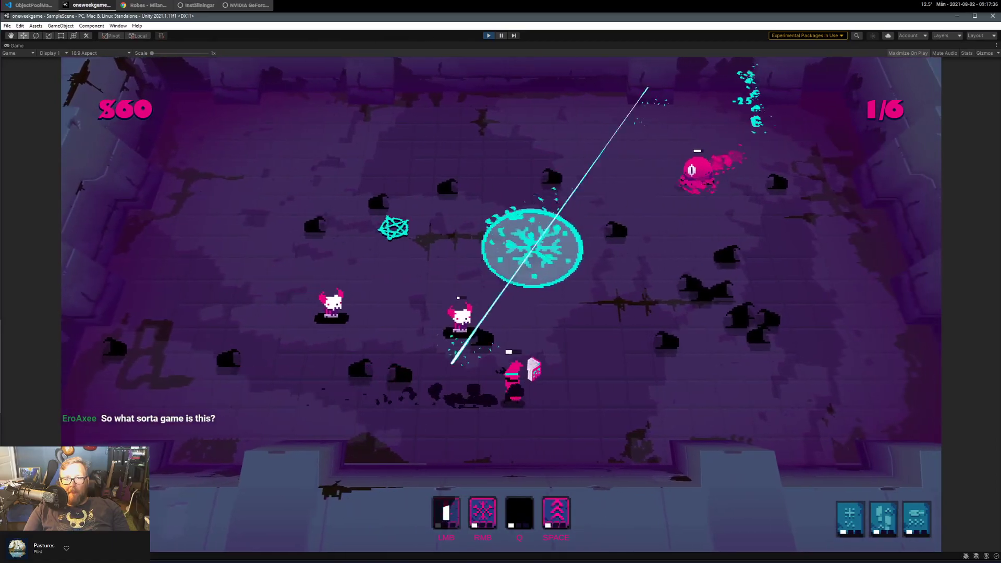
{"action": "left_click", "coordinate": [346, 362]}
{"action": "left_click", "coordinate": [410, 354]}
Collect the dropped coins and finish off the pink fireball enemy with Rail to clear the first wave.
{"action": "key", "text": "a"}
{"action": "key", "text": "space"}
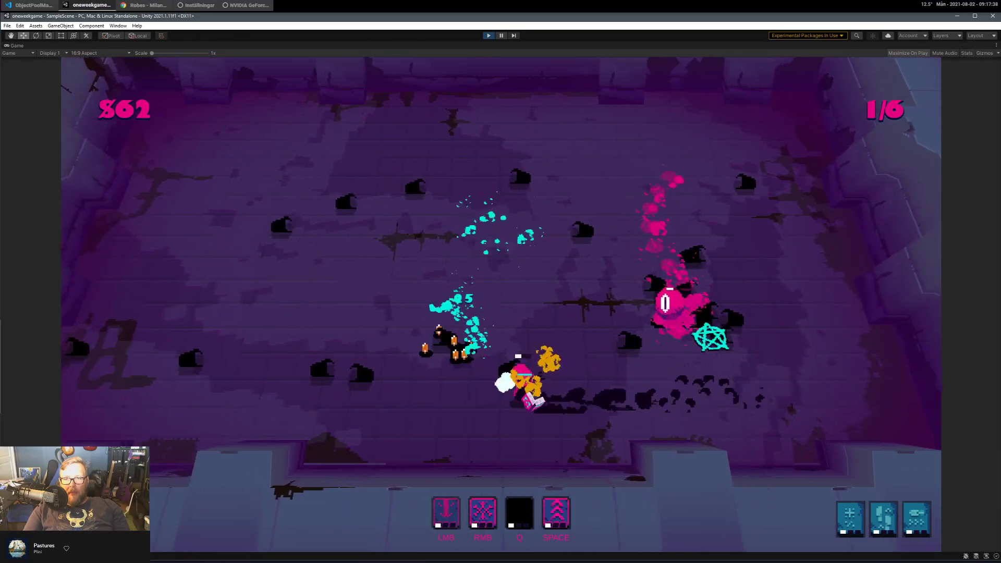
{"action": "left_click", "coordinate": [746, 327]}
{"action": "key", "text": "a"}
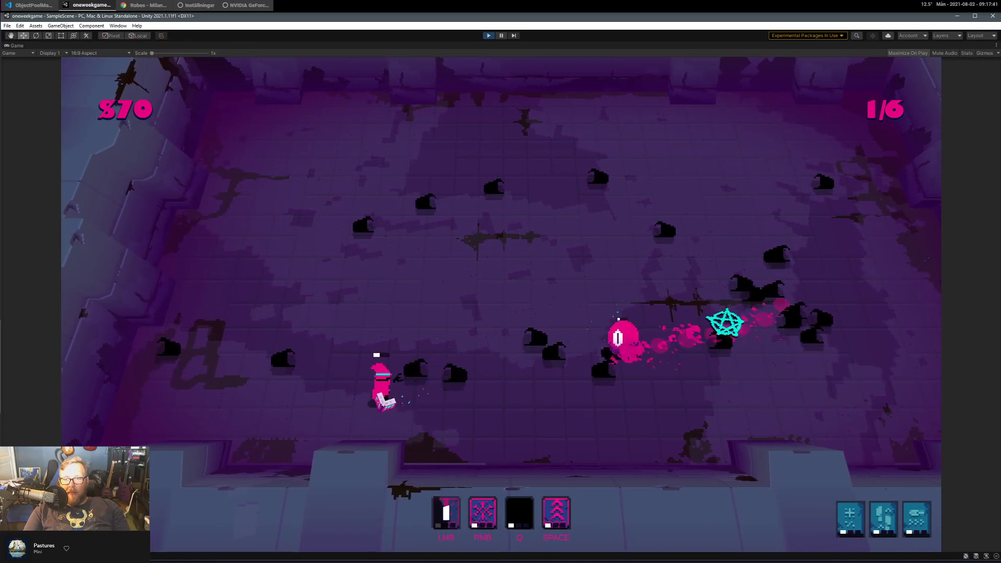
{"action": "left_click", "coordinate": [726, 323]}
{"action": "key", "text": "d"}
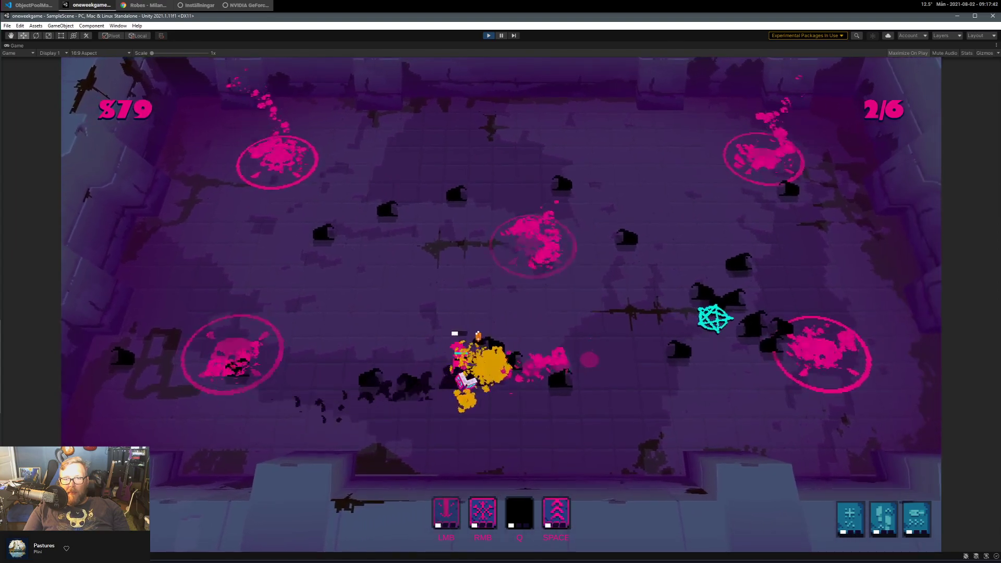
Shoot Rail at the second wave's horned enemies while dashing away from them across the arena.
{"action": "left_click", "coordinate": [659, 239]}
{"action": "key", "text": "a"}
{"action": "key", "text": "w"}
{"action": "key", "text": "d"}
{"action": "key", "text": "space"}
{"action": "left_click", "coordinate": [396, 251]}
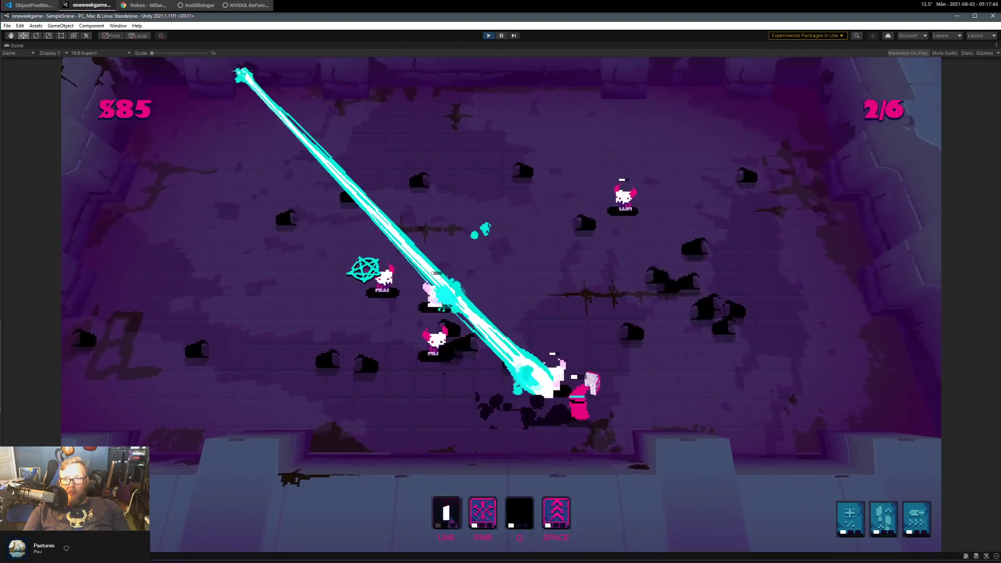
{"action": "left_click", "coordinate": [388, 336]}
{"action": "key", "text": "w"}
{"action": "key", "text": "a"}
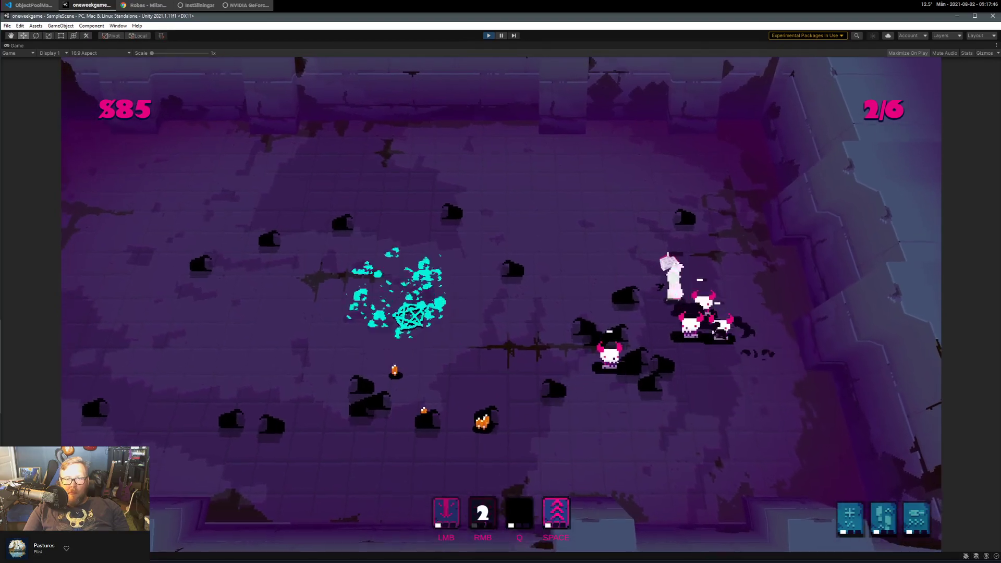
Clear the second wave with Blizzard and repeated Rail shots at the chasing group, dashing between attacks.
{"action": "right_click", "coordinate": [405, 319]}
{"action": "key", "text": "space"}
{"action": "key", "text": "s"}
{"action": "left_click", "coordinate": [693, 280]}
{"action": "left_click", "coordinate": [696, 286]}
{"action": "left_click", "coordinate": [709, 292]}
{"action": "key", "text": "d"}
{"action": "key", "text": "w"}
{"action": "key", "text": "space"}
{"action": "key", "text": "s"}
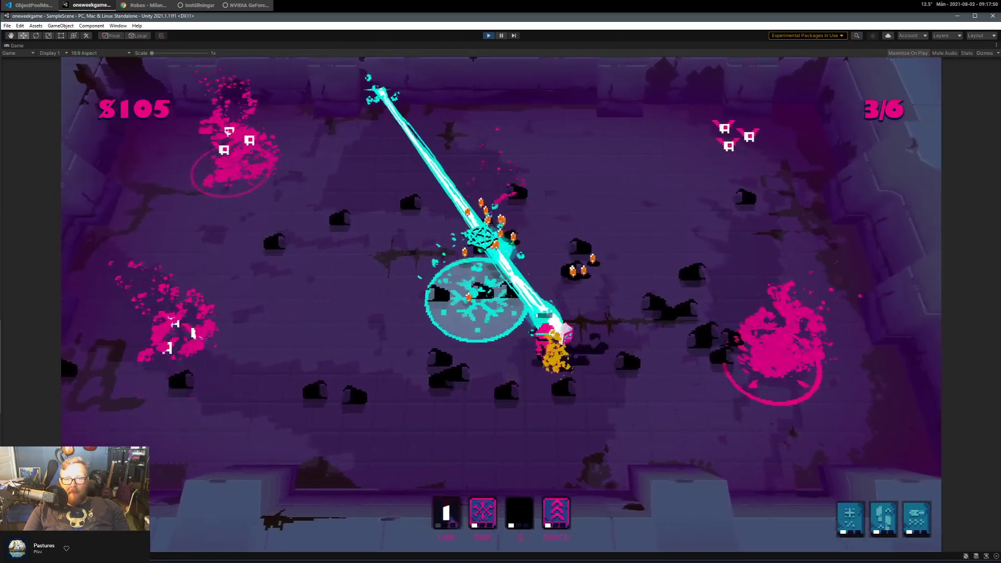
Fire Rail at the third wave's spawning winged enemies and dash up through the arena away from them.
{"action": "key", "text": "a"}
{"action": "left_click", "coordinate": [652, 232]}
{"action": "key", "text": "w"}
{"action": "key", "text": "space"}
{"action": "key", "text": "d"}
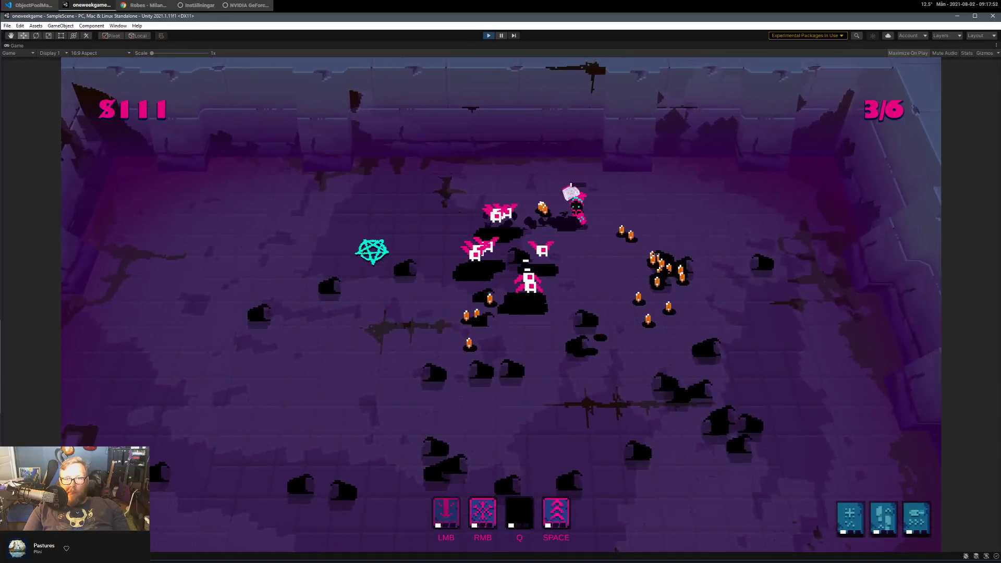
Clear the third wave by shooting the clustered winged enemies with Rail and dashing past them.
{"action": "key", "text": "d"}
{"action": "left_click", "coordinate": [496, 237]}
{"action": "key", "text": "s"}
{"action": "key", "text": "space"}
{"action": "key", "text": "a"}
{"action": "left_click", "coordinate": [717, 248]}
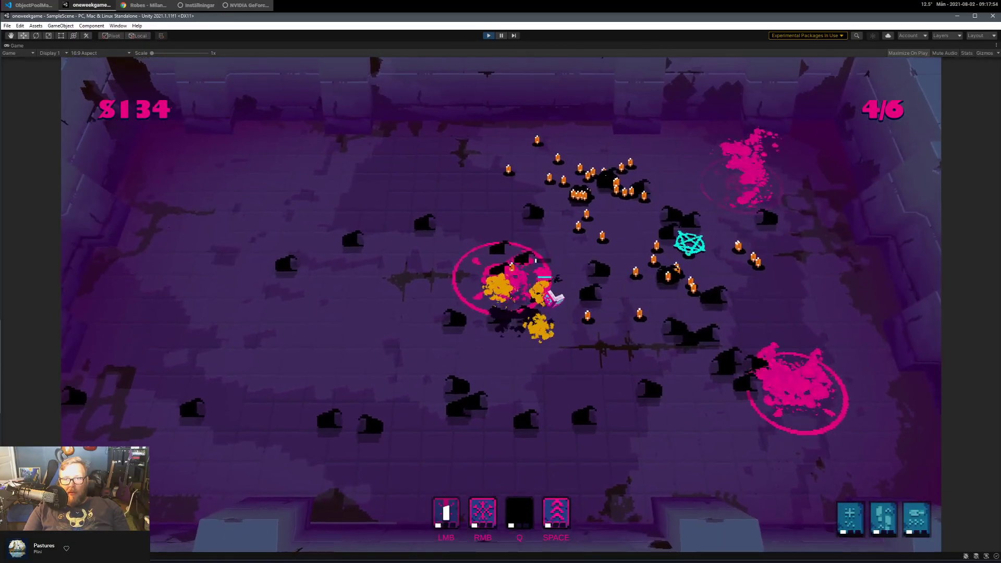
Fight the fourth wave's horned enemies with Rail, dash clear of the large one and cast Blizzard.
{"action": "key", "text": "w"}
{"action": "key", "text": "a"}
{"action": "left_click", "coordinate": [627, 304]}
{"action": "left_click", "coordinate": [647, 208]}
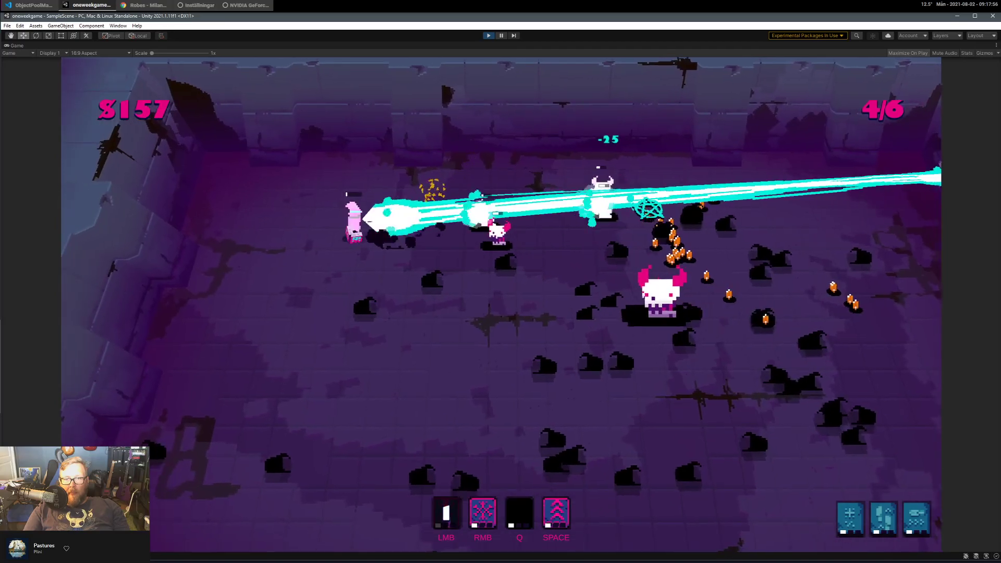
{"action": "key", "text": "s"}
{"action": "left_click", "coordinate": [527, 194]}
{"action": "key", "text": "d"}
{"action": "key", "text": "space"}
{"action": "right_click", "coordinate": [558, 342]}
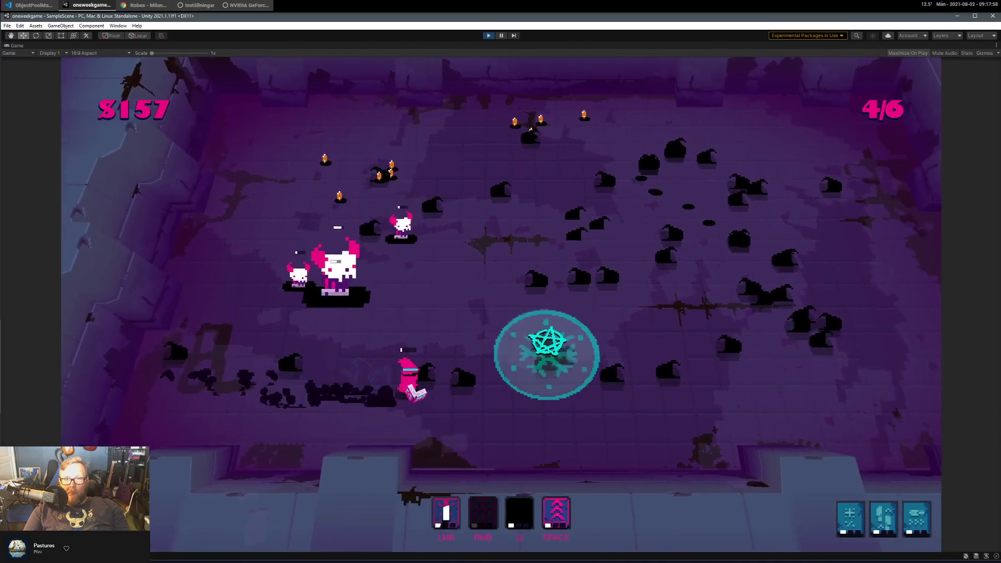
Finish off the large horned enemy and its two smaller companions with Rail while dashing away.
{"action": "left_click", "coordinate": [391, 340]}
{"action": "key", "text": "a"}
{"action": "left_click", "coordinate": [431, 335]}
{"action": "key", "text": "space"}
{"action": "left_click", "coordinate": [716, 201]}
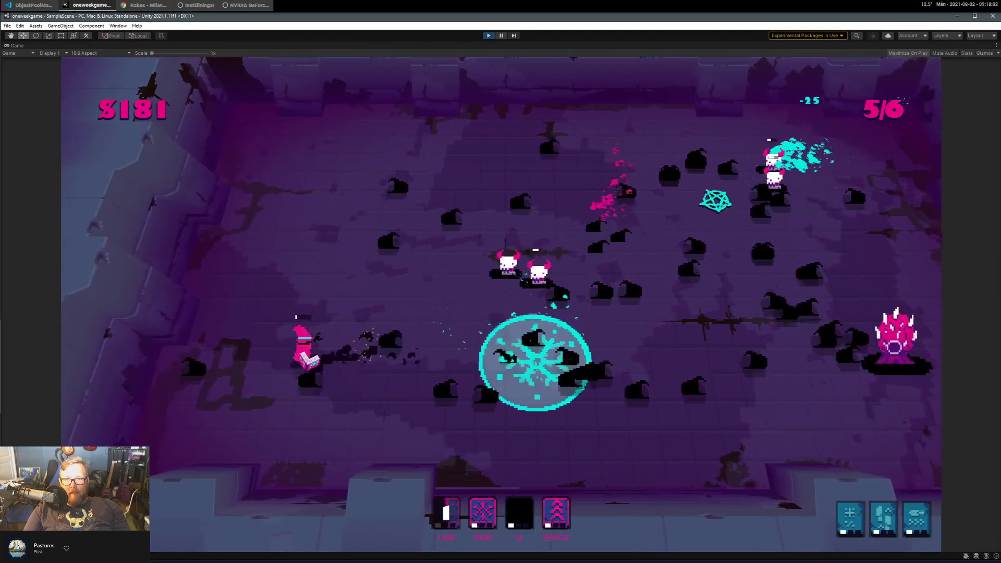
Shoot the fifth wave's horned enemies with Rail, cast Blizzard on the pink fireball enemy and dash clear.
{"action": "key", "text": "a"}
{"action": "left_click", "coordinate": [730, 208]}
{"action": "left_click", "coordinate": [715, 223]}
{"action": "right_click", "coordinate": [884, 346]}
{"action": "left_click", "coordinate": [444, 282]}
{"action": "key", "text": "s"}
{"action": "key", "text": "space"}
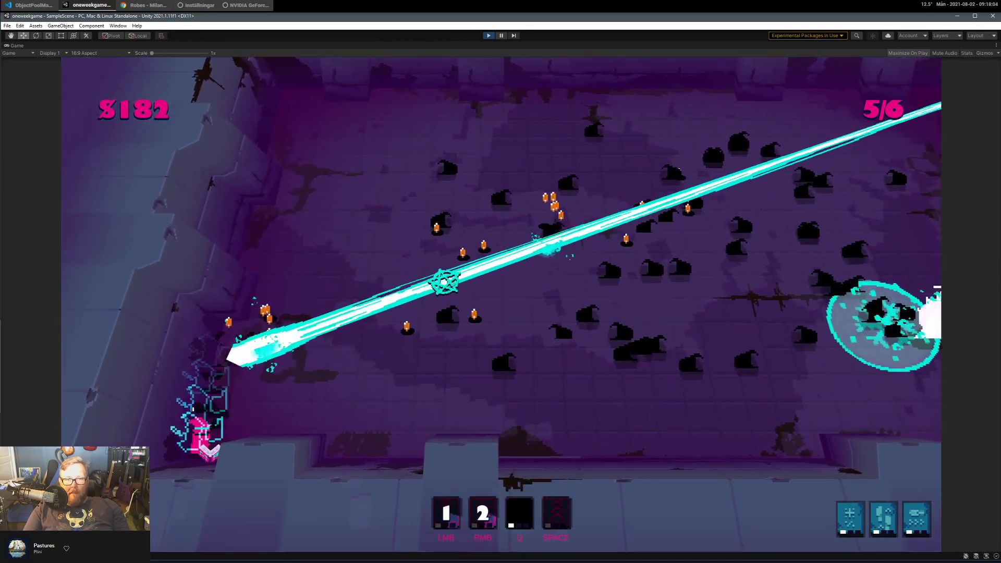
Clear the sixth wave by firing Rail at the enemy inside the Blizzard circle while dodging its projectiles.
{"action": "key", "text": "w"}
{"action": "key", "text": "d"}
{"action": "left_click", "coordinate": [684, 289]}
{"action": "left_click", "coordinate": [818, 383]}
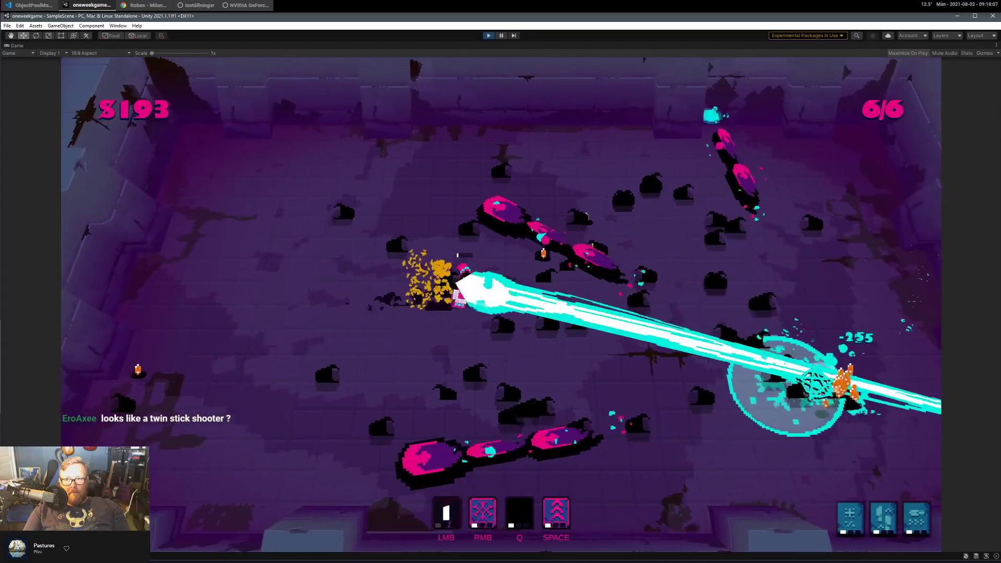
{"action": "key", "text": "s"}
{"action": "key", "text": "space"}
{"action": "key", "text": "a"}
{"action": "key", "text": "w"}
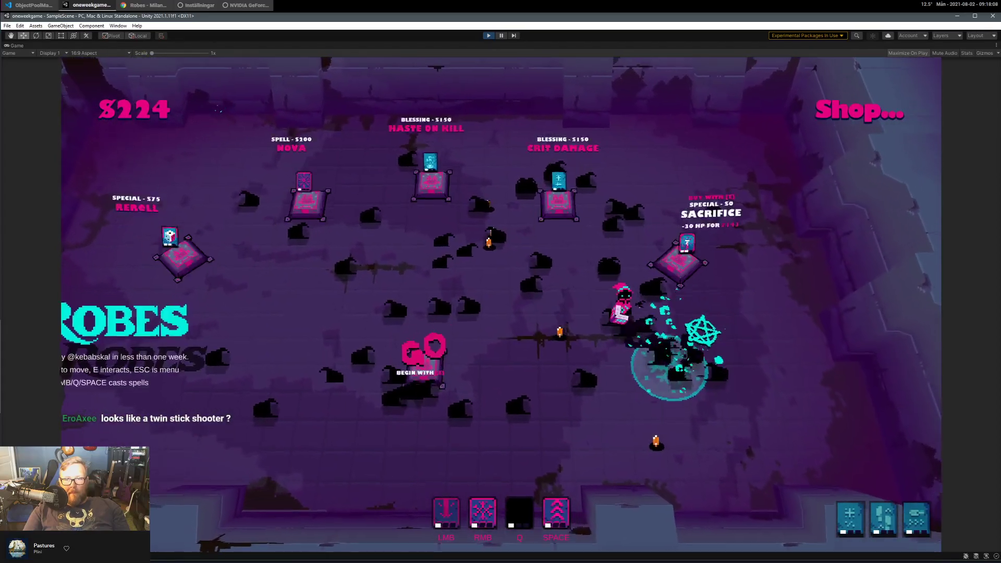
Collect the leftover coins across the arena and view the Nova spell in the shop.
{"action": "key", "text": "a"}
{"action": "key", "text": "space"}
{"action": "key", "text": "w"}
{"action": "key", "text": "a"}
{"action": "key", "text": "s"}
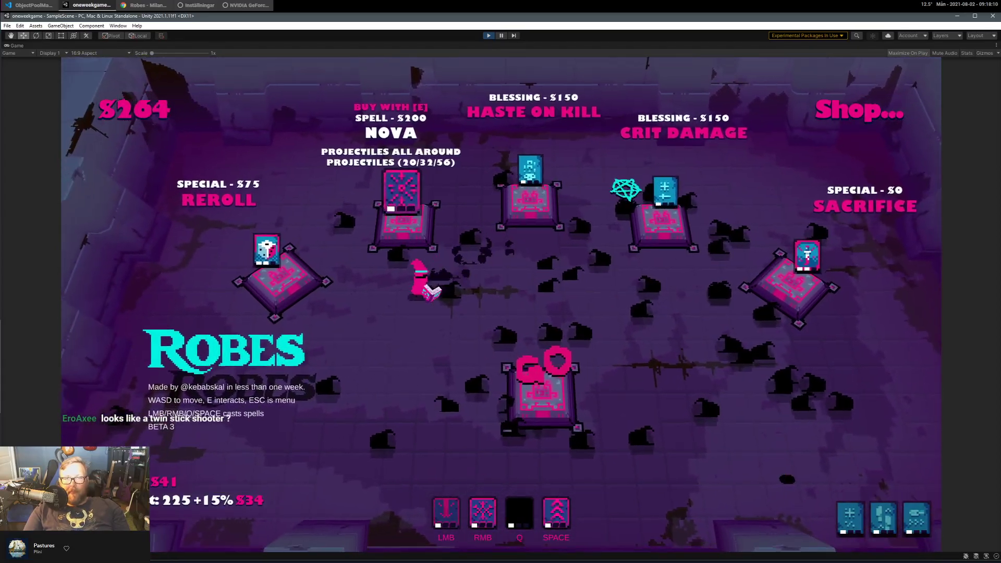
{"action": "key", "text": "a"}
{"action": "key", "text": "d"}
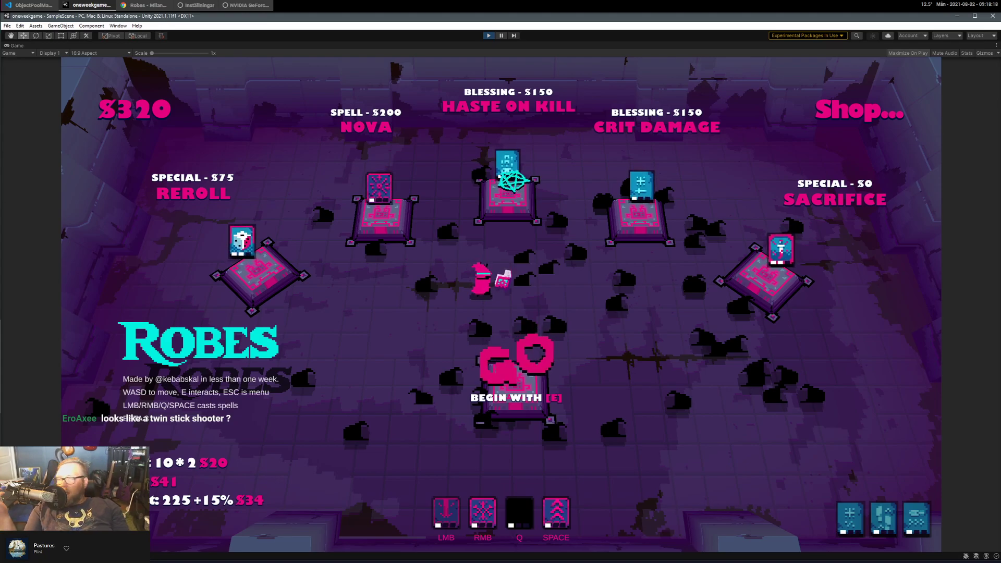
Move and dash between the shop pedestals to compare the Nova spell with the Haste on Kill blessing.
{"action": "key", "text": "d"}
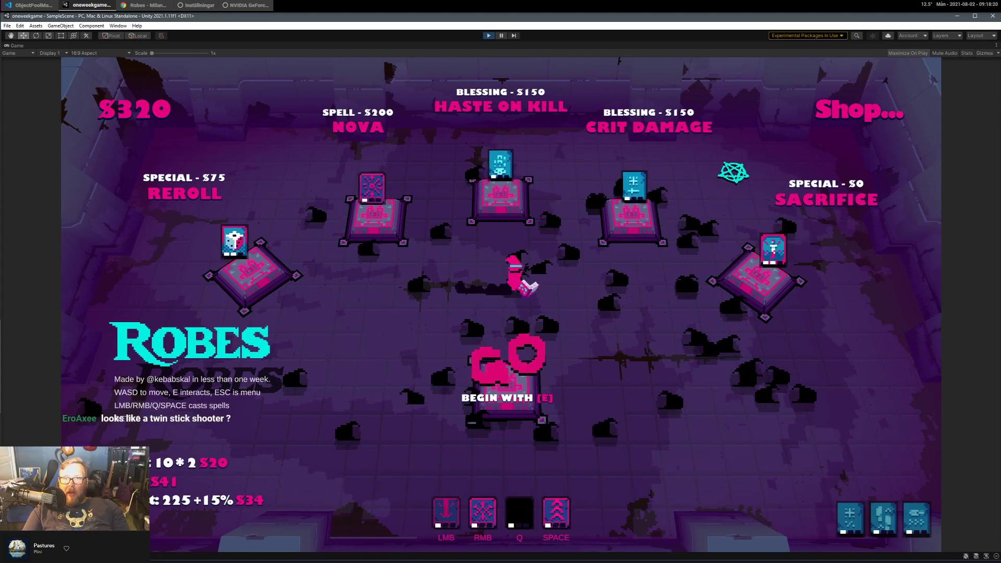
{"action": "key", "text": "w"}
{"action": "key", "text": "a"}
{"action": "key", "text": "s"}
{"action": "key", "text": "space"}
{"action": "key", "text": "d"}
{"action": "key", "text": "w"}
{"action": "key", "text": "space"}
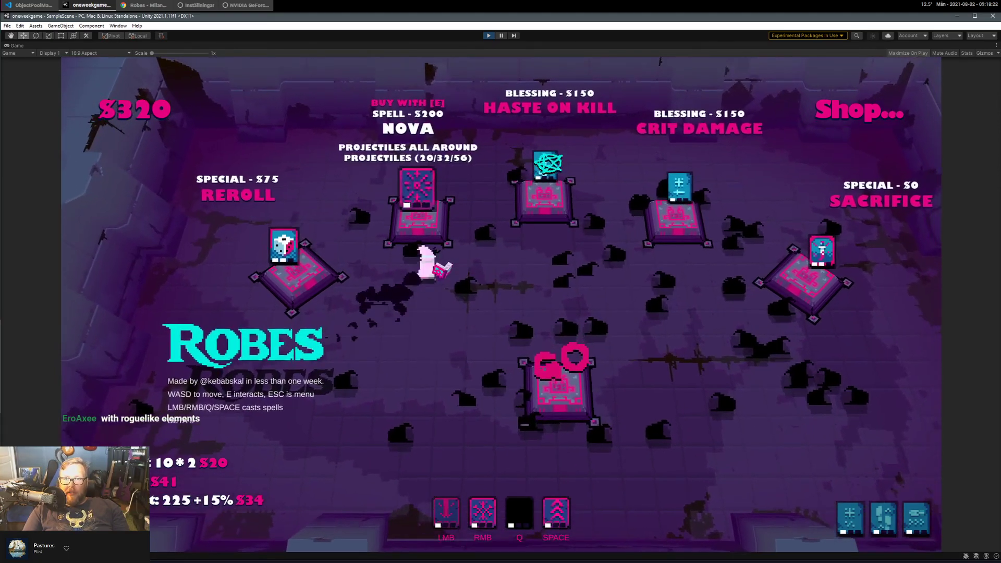
{"action": "key", "text": "space"}
{"action": "key", "text": "a"}
{"action": "key", "text": "space"}
{"action": "key", "text": "a"}
{"action": "key", "text": "w"}
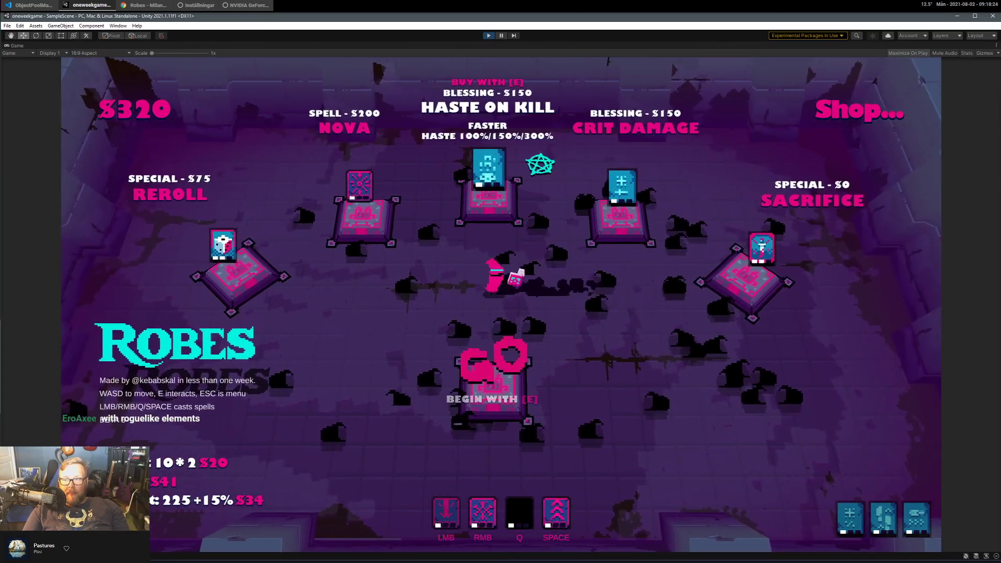
{"action": "key", "text": "w"}
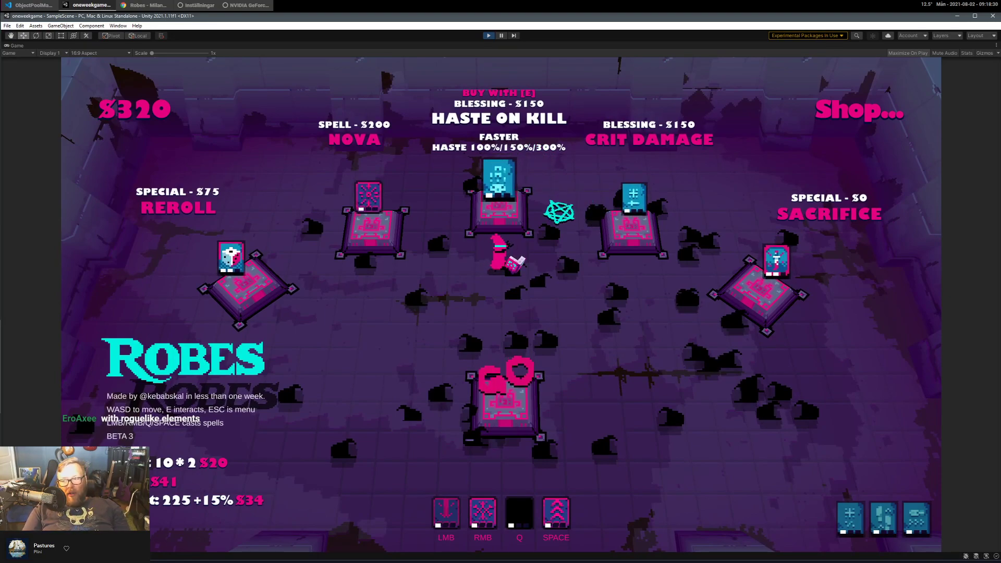
{"action": "key", "text": "a"}
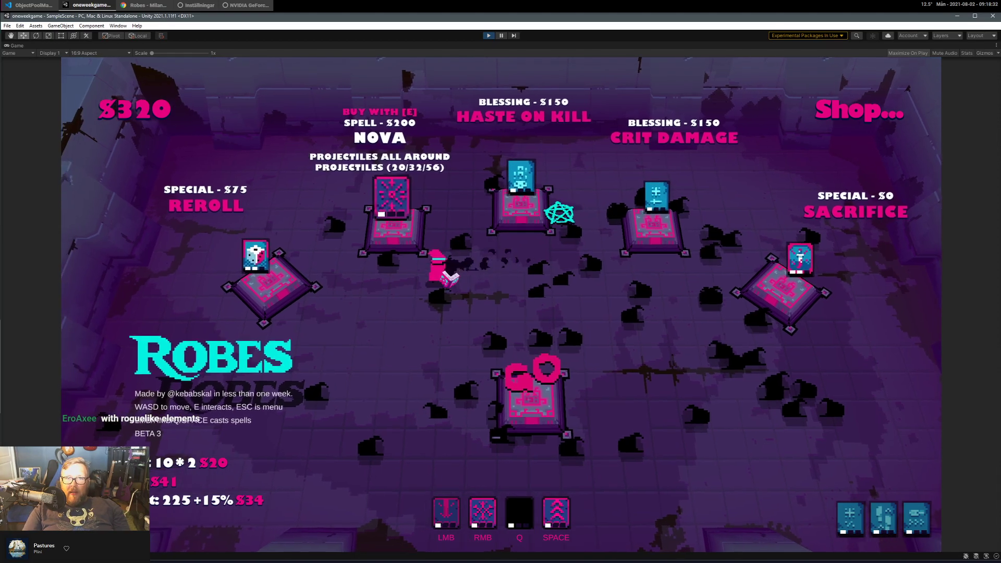
Weigh Nova against Haste on Kill and buy the Haste on Kill blessing for $150.
{"action": "key", "text": "d"}
{"action": "key", "text": "a"}
{"action": "key", "text": "d"}
{"action": "key", "text": "a"}
{"action": "key", "text": "d"}
{"action": "key", "text": "a"}
{"action": "key", "text": "d"}
{"action": "key", "text": "d"}
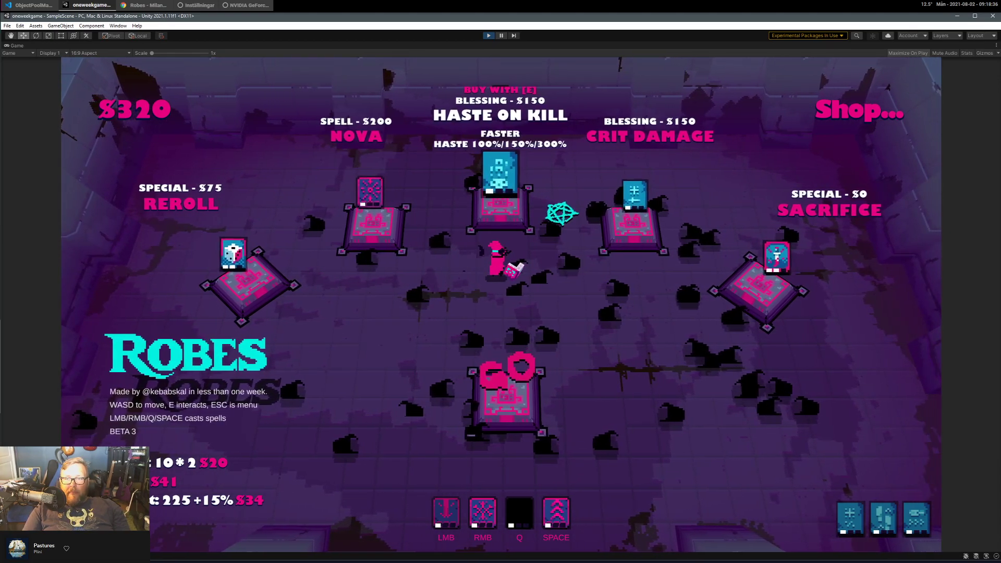
{"action": "key", "text": "s"}
{"action": "key", "text": "space"}
{"action": "key", "text": "w"}
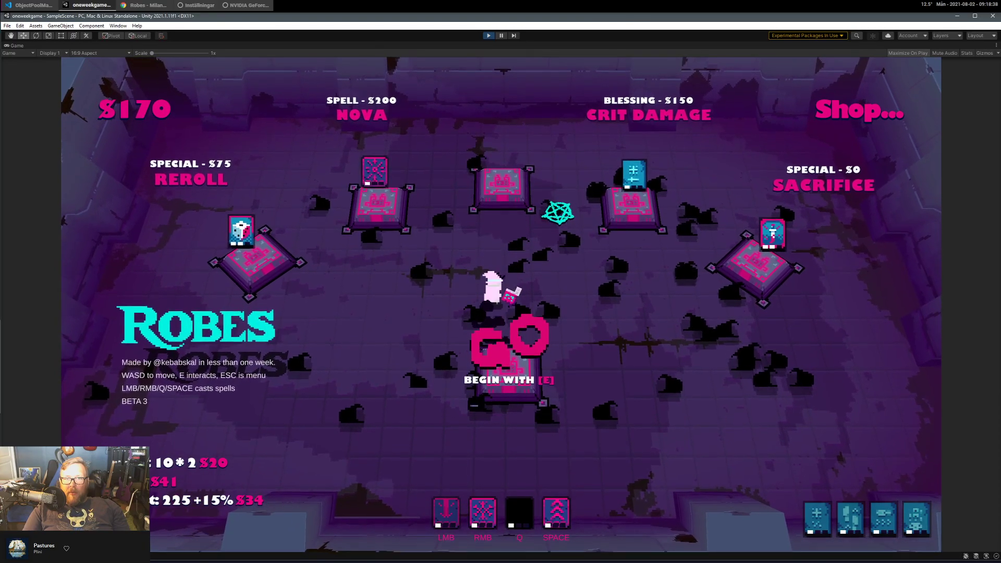
Buy the Crit Damage blessing for $150 and begin the next stage at the GO pedestal.
{"action": "key", "text": "a"}
{"action": "key", "text": "w"}
{"action": "key", "text": "d"}
{"action": "key", "text": "s"}
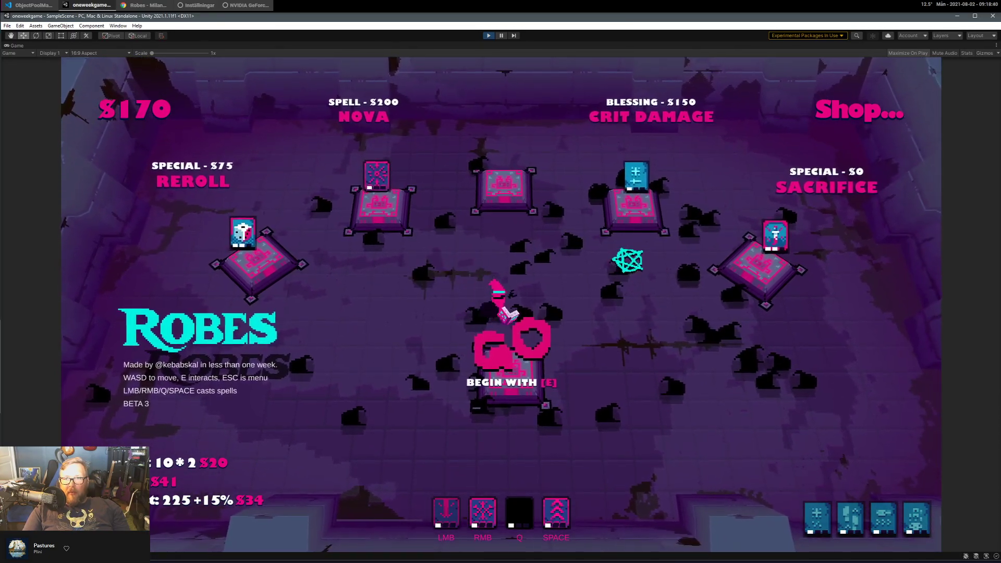
{"action": "key", "text": "d"}
{"action": "key", "text": "w"}
{"action": "key", "text": "e"}
{"action": "key", "text": "s"}
{"action": "key", "text": "a"}
{"action": "key", "text": "e"}
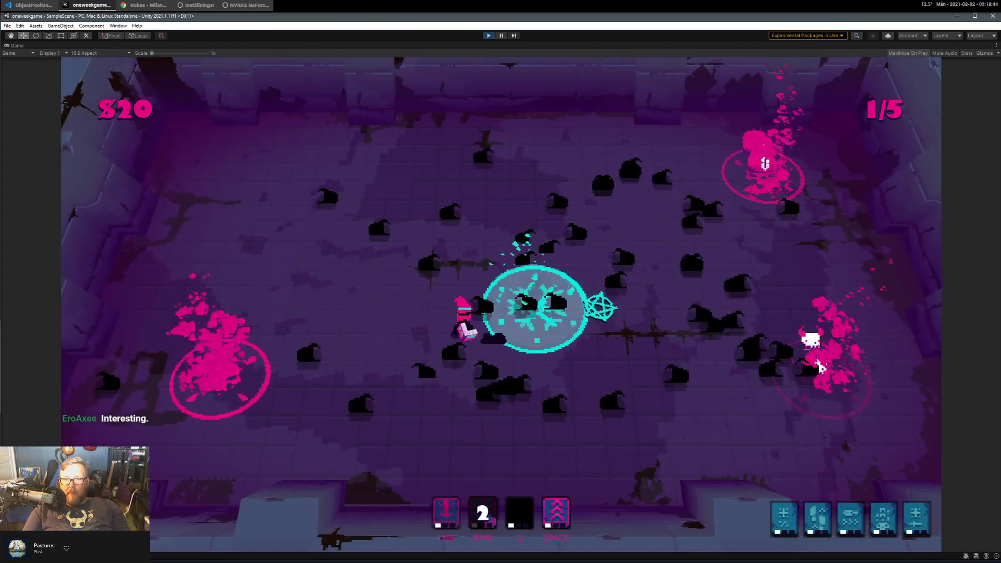
Clear the new stage's first wave with Blizzard and Rail while dashing away from the horned enemies.
{"action": "key", "text": "w"}
{"action": "key", "text": "a"}
{"action": "key", "text": "space"}
{"action": "left_click", "coordinate": [425, 326]}
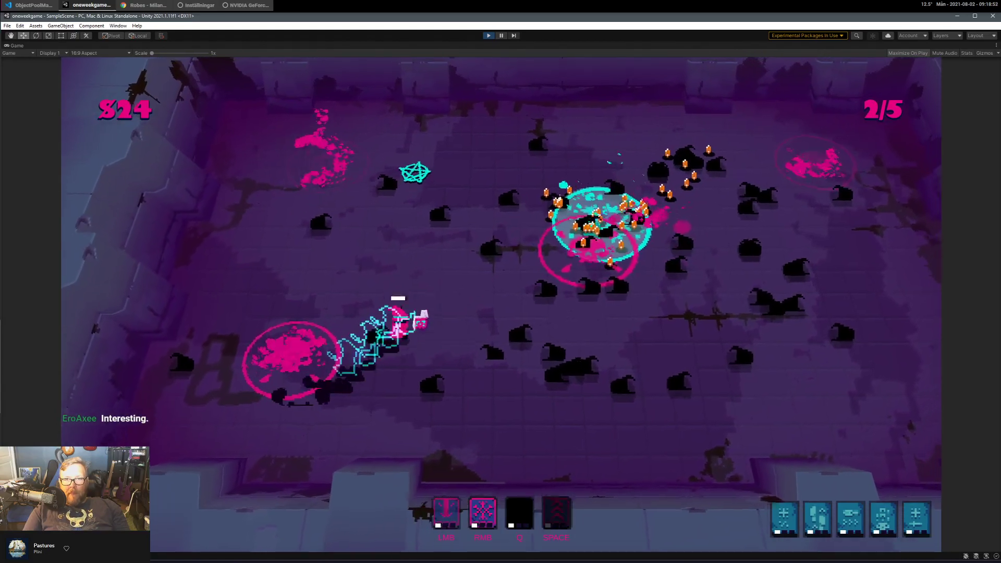
Collect the dropped coins and shoot the second wave's horned enemies with Rail from the arena's lower edge.
{"action": "key", "text": "d"}
{"action": "left_click", "coordinate": [506, 256]}
{"action": "key", "text": "s"}
{"action": "left_click", "coordinate": [492, 227]}
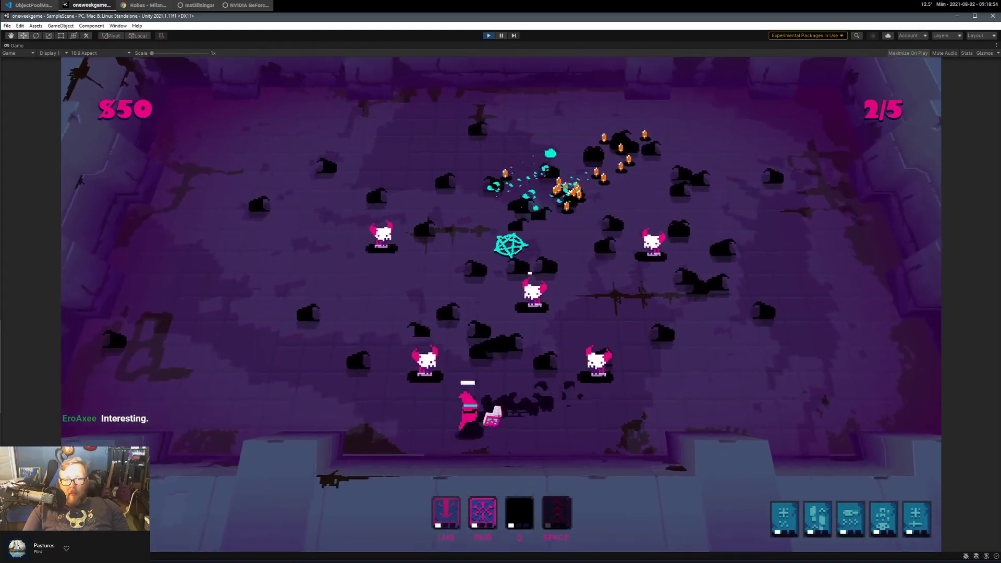
{"action": "key", "text": "a"}
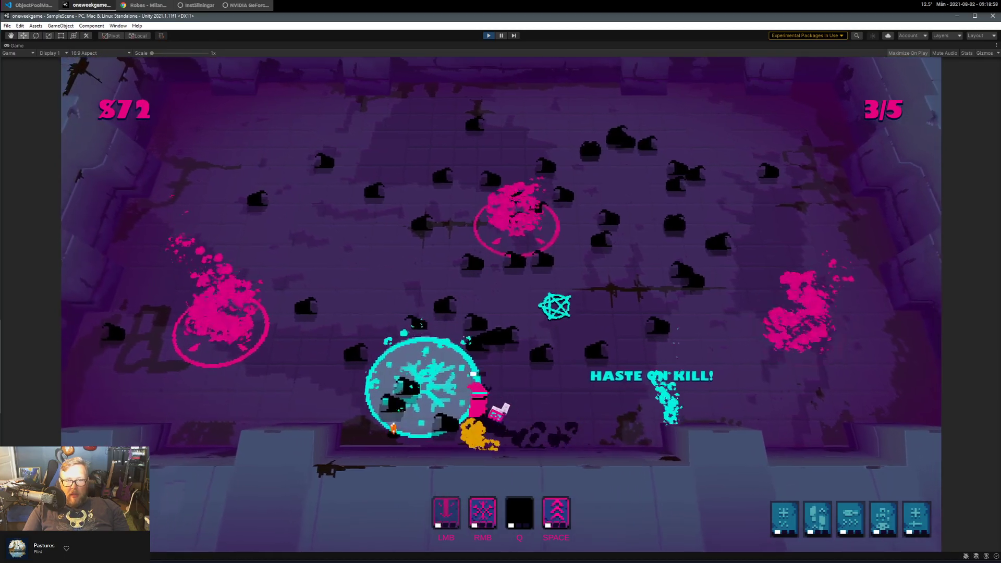
Kite the third wave's horned enemies around the arena, shooting the chasing line with Rail.
{"action": "key", "text": "w"}
{"action": "key", "text": "a"}
{"action": "left_click", "coordinate": [584, 365]}
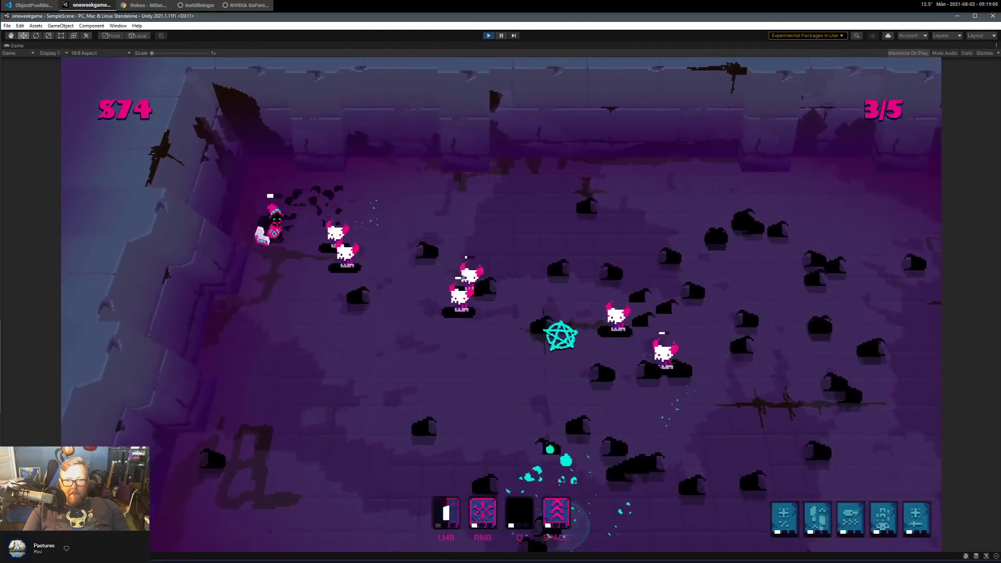
{"action": "key", "text": "s"}
{"action": "left_click", "coordinate": [324, 219]}
{"action": "key", "text": "d"}
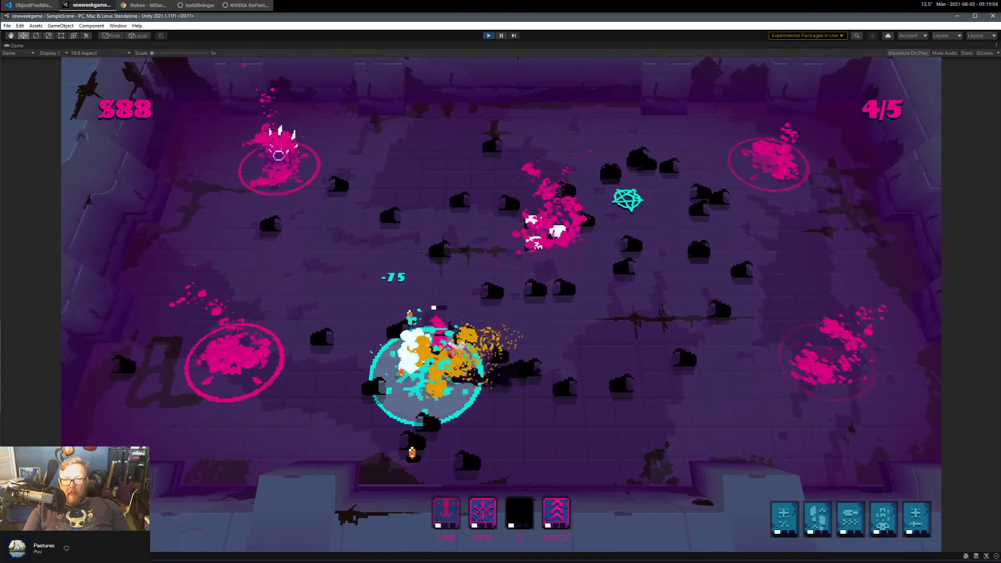
Fire Rail at the fourth wave's enemies, targeting the fireball enemy at the arena's lower right corner.
{"action": "key", "text": "w"}
{"action": "left_click", "coordinate": [730, 203]}
{"action": "key", "text": "s"}
{"action": "left_click", "coordinate": [558, 255]}
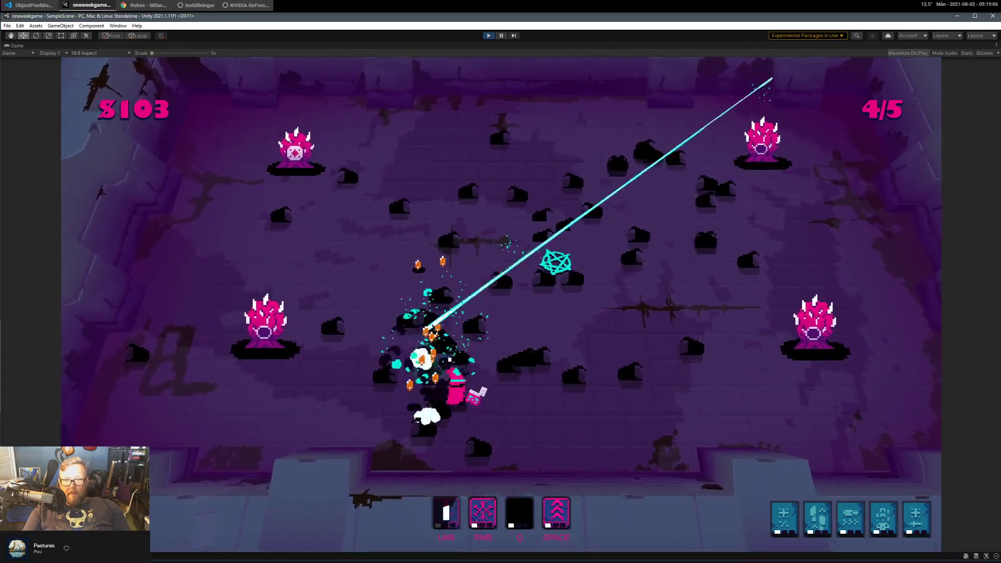
{"action": "key", "text": "d"}
{"action": "left_click", "coordinate": [827, 320]}
{"action": "key", "text": "s"}
{"action": "left_click", "coordinate": [785, 322]}
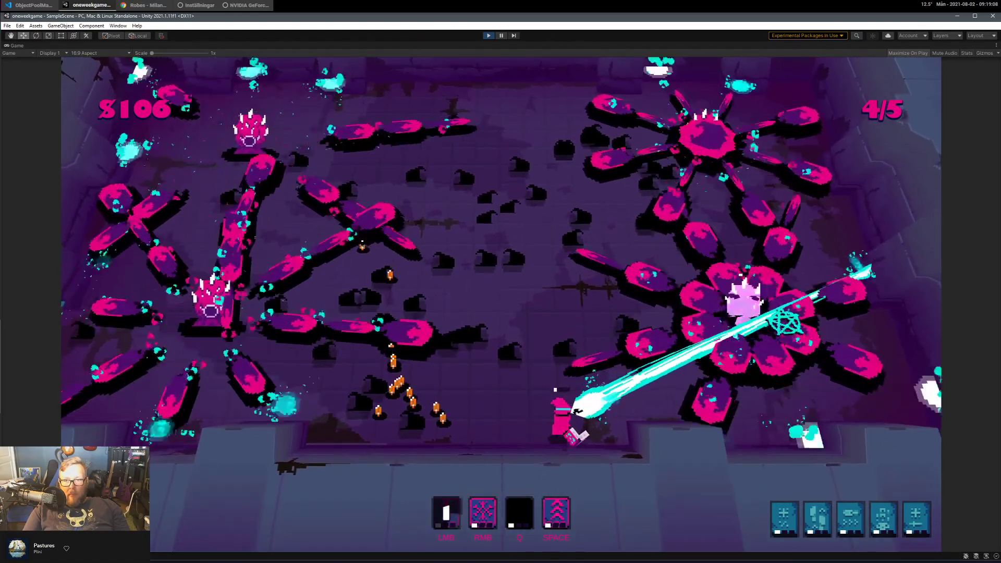
Cast Blizzard and fire Rail at the two right-hand fireball enemies while dodging their projectile bursts.
{"action": "key", "text": "d"}
{"action": "right_click", "coordinate": [702, 162]}
{"action": "left_click", "coordinate": [717, 261]}
{"action": "key", "text": "a"}
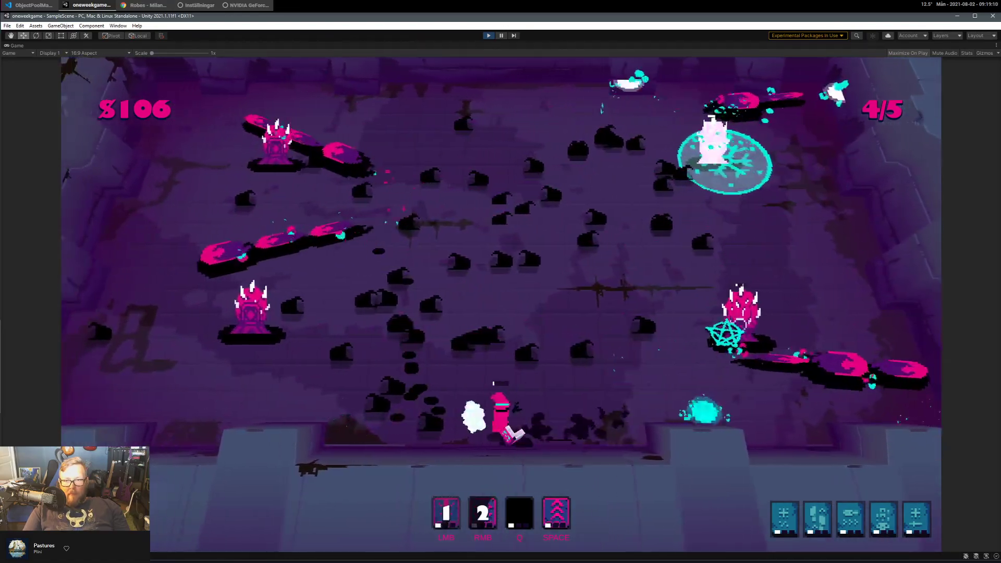
{"action": "key", "text": "w"}
{"action": "key", "text": "space"}
{"action": "key", "text": "d"}
{"action": "left_click", "coordinate": [699, 206]}
{"action": "left_click", "coordinate": [665, 194]}
{"action": "key", "text": "s"}
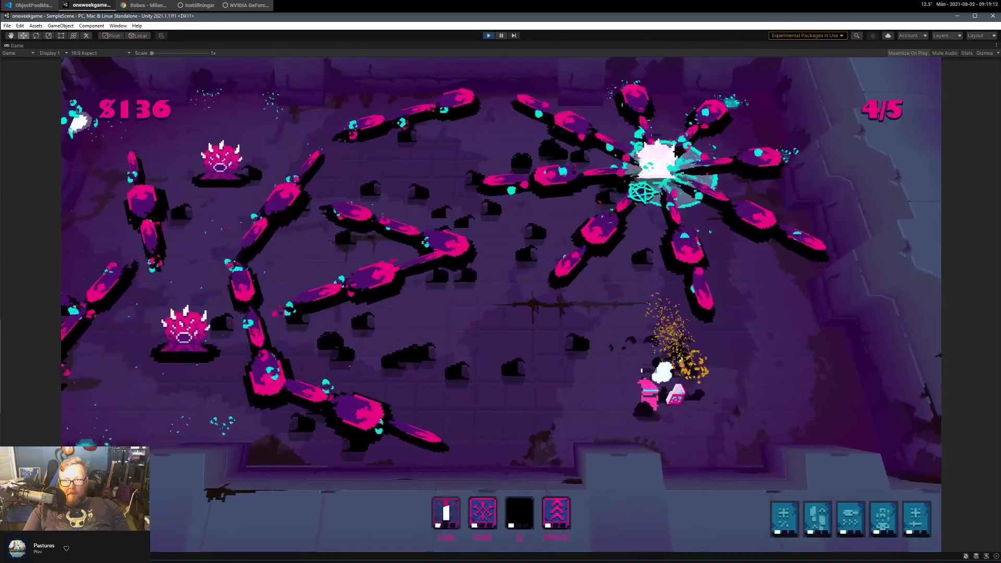
{"action": "key", "text": "w"}
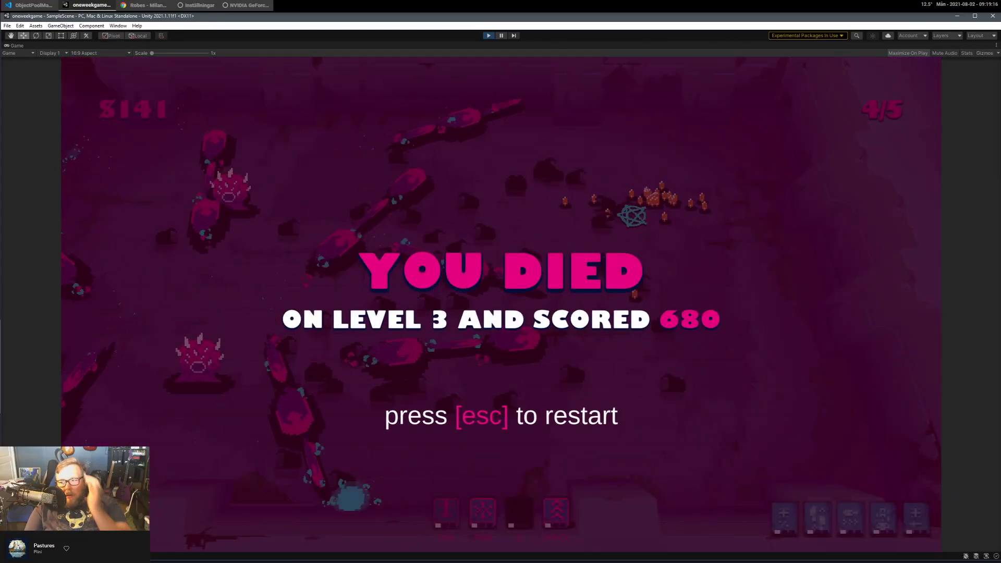
Restart the run, reopen the game's pause menu and stop Play mode.
{"action": "key", "text": "Escape"}
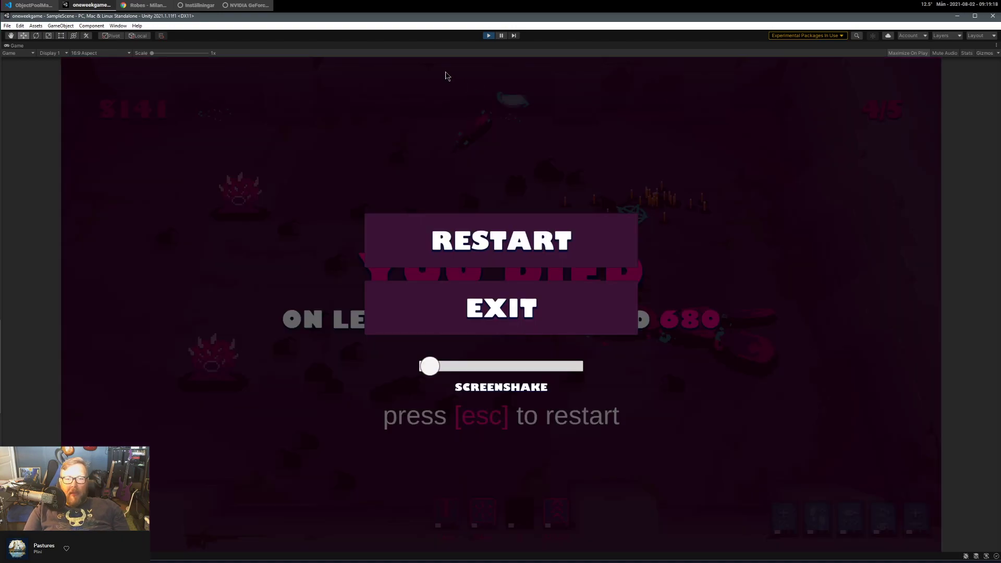
{"action": "left_click", "coordinate": [539, 247]}
{"action": "key", "text": "Escape"}
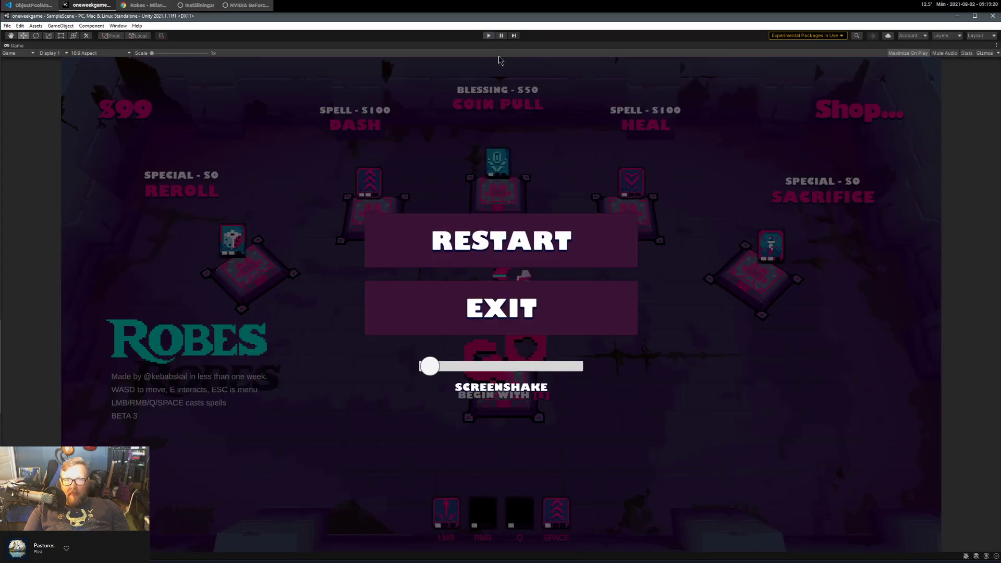
{"action": "left_click", "coordinate": [488, 35]}
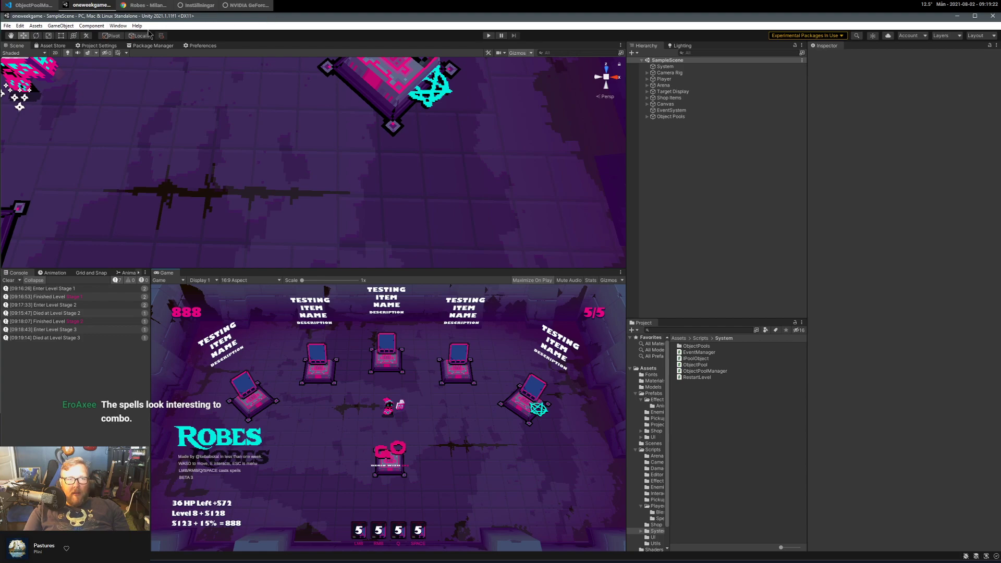
Switch to Milanote and review the spell columns and design lists on the Robes board.
{"action": "left_click", "coordinate": [144, 6]}
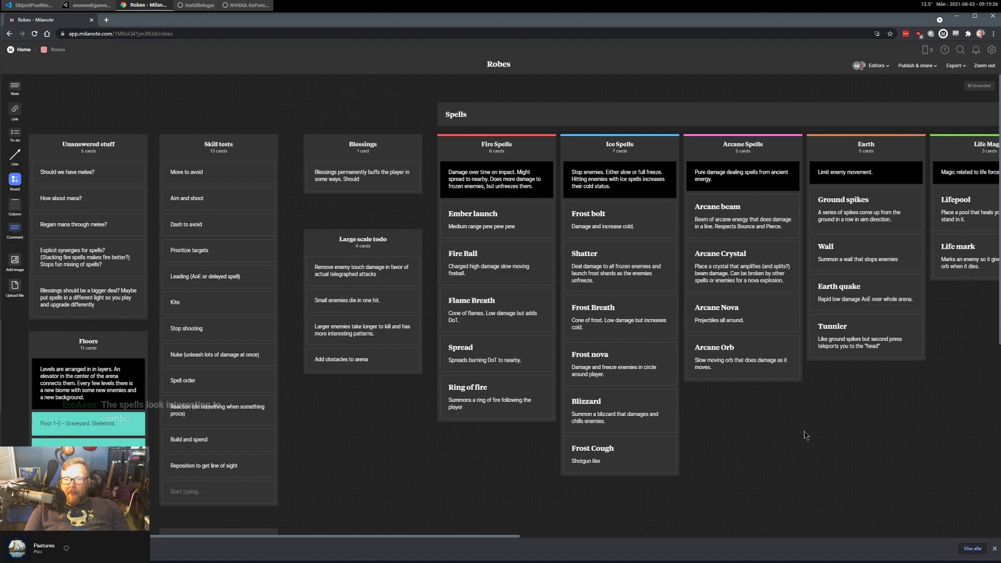
{"action": "middle_click_drag", "start_coordinate": [893, 398], "coordinate": [930, 364]}
{"action": "scroll", "coordinate": [447, 417], "scroll_direction": "up", "scroll_amount": 2}
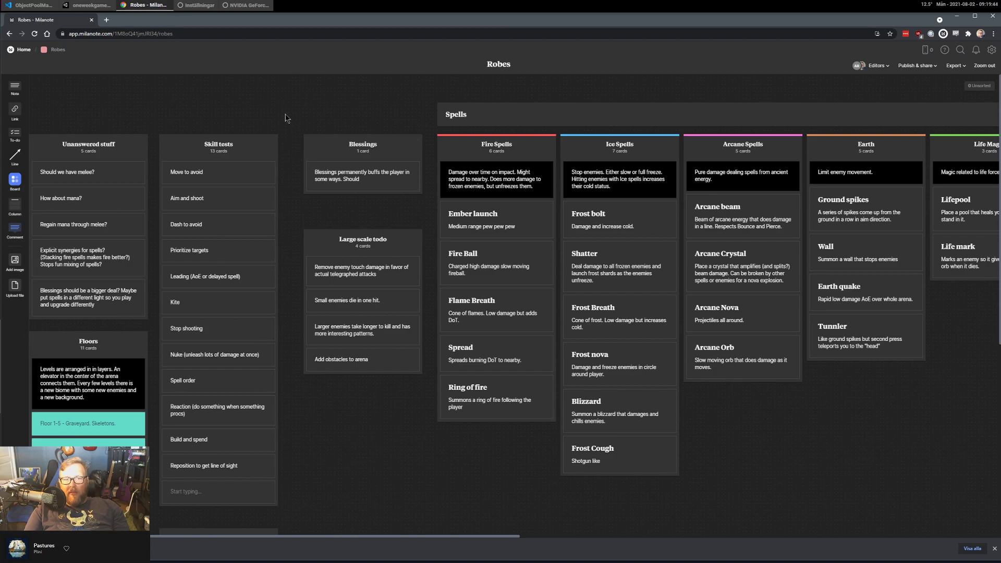
{"action": "scroll", "coordinate": [445, 92], "scroll_direction": "down", "scroll_amount": 1}
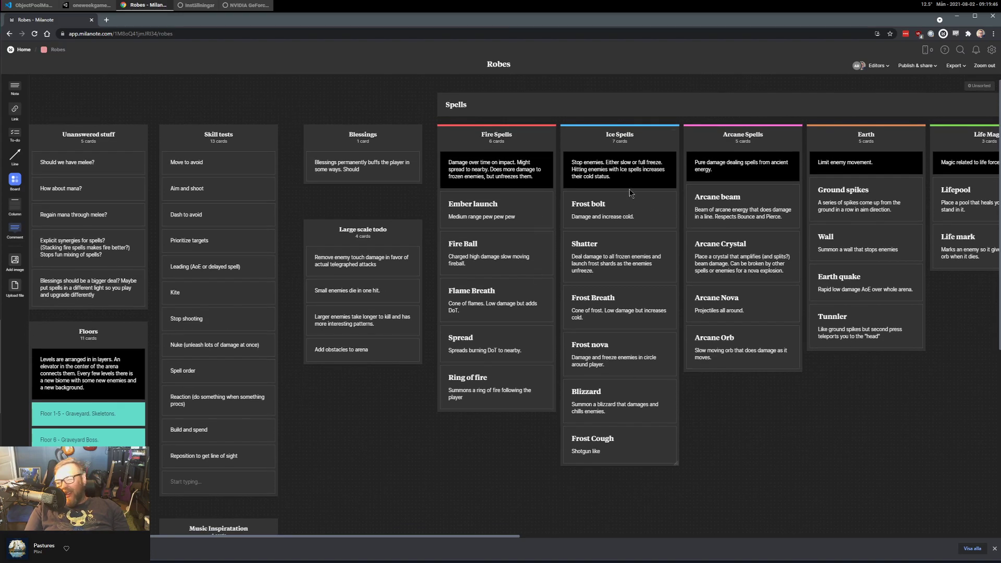
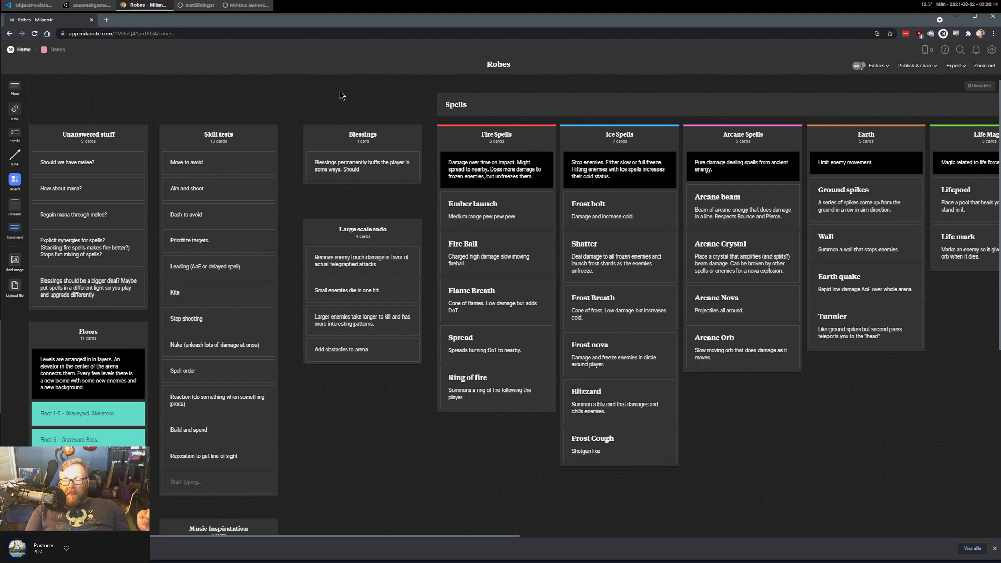
Dismiss the browser's download bar and review the spell, floor and music inspiration lists on the Robes board.
{"action": "left_click", "coordinate": [995, 549]}
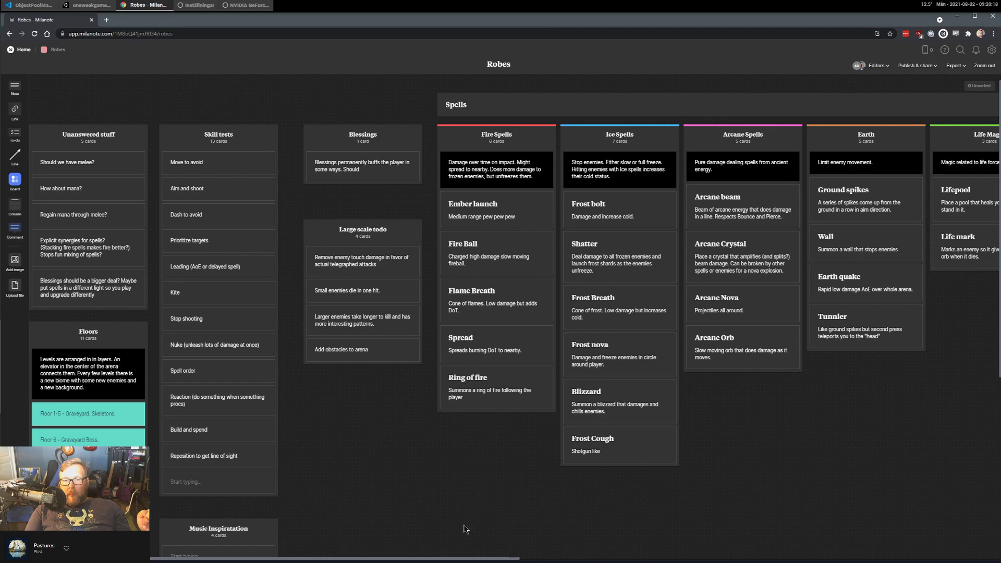
{"action": "middle_click_drag", "start_coordinate": [381, 435], "coordinate": [405, 387]}
{"action": "middle_click_drag", "start_coordinate": [405, 458], "coordinate": [411, 516]}
{"action": "scroll", "coordinate": [411, 516], "scroll_direction": "down", "scroll_amount": 3}
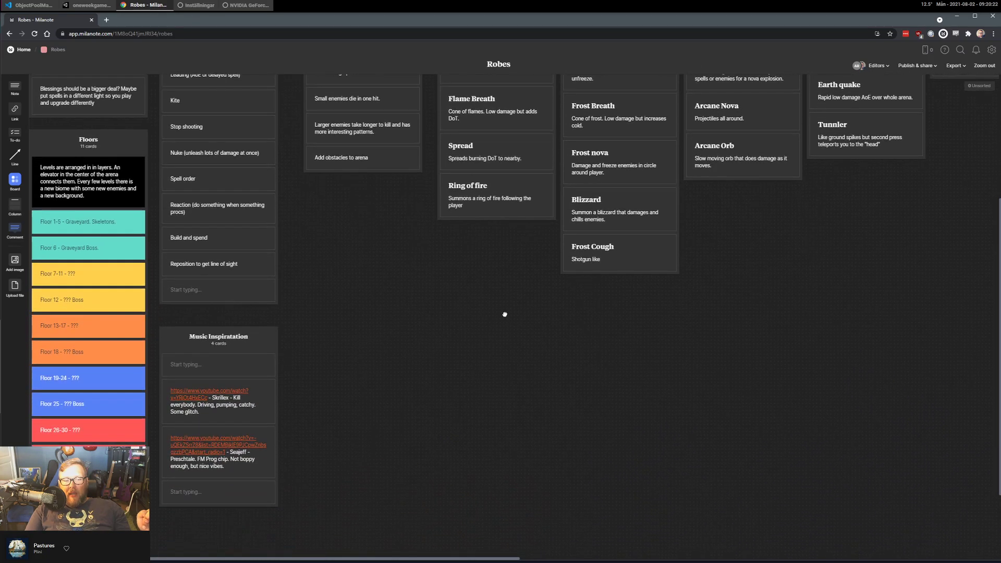
{"action": "scroll", "coordinate": [500, 251], "scroll_direction": "up", "scroll_amount": 3}
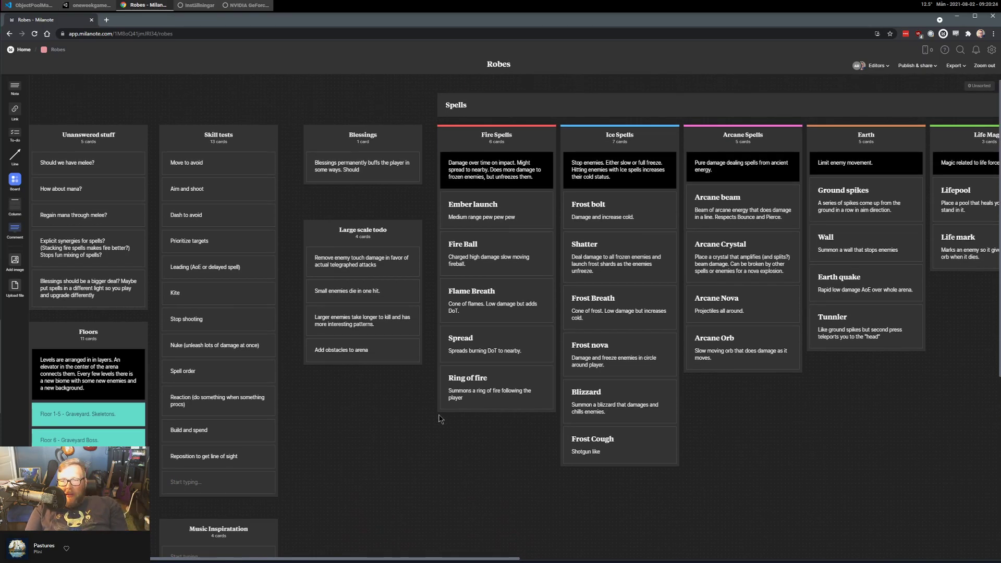
Switch to Unity, start Play mode and walk the character to the shop's Blizzard spell pedestal.
{"action": "left_click", "coordinate": [89, 6]}
{"action": "left_click", "coordinate": [489, 35]}
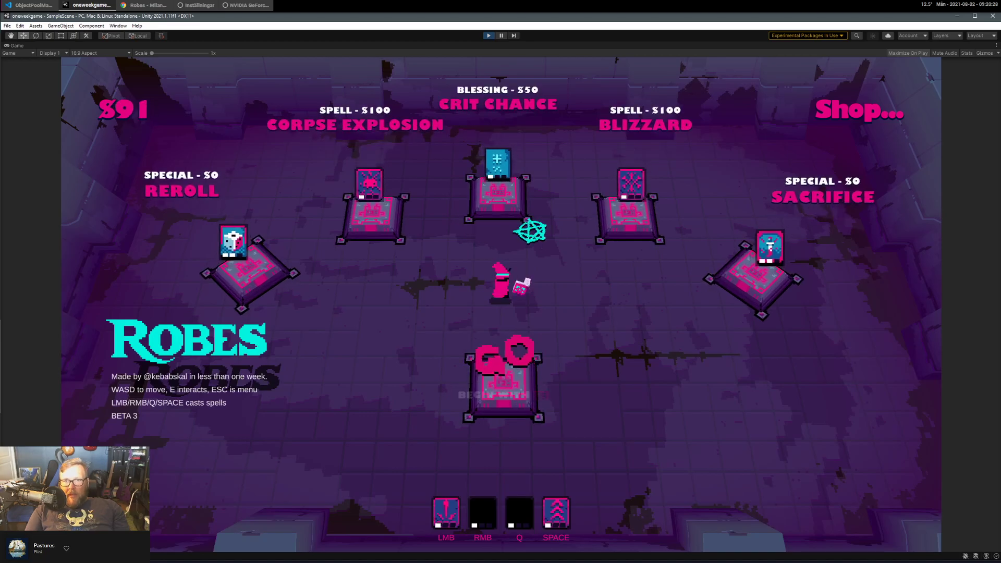
{"action": "key", "text": "d"}
{"action": "key", "text": "w"}
{"action": "key", "text": "s"}
{"action": "key", "text": "a"}
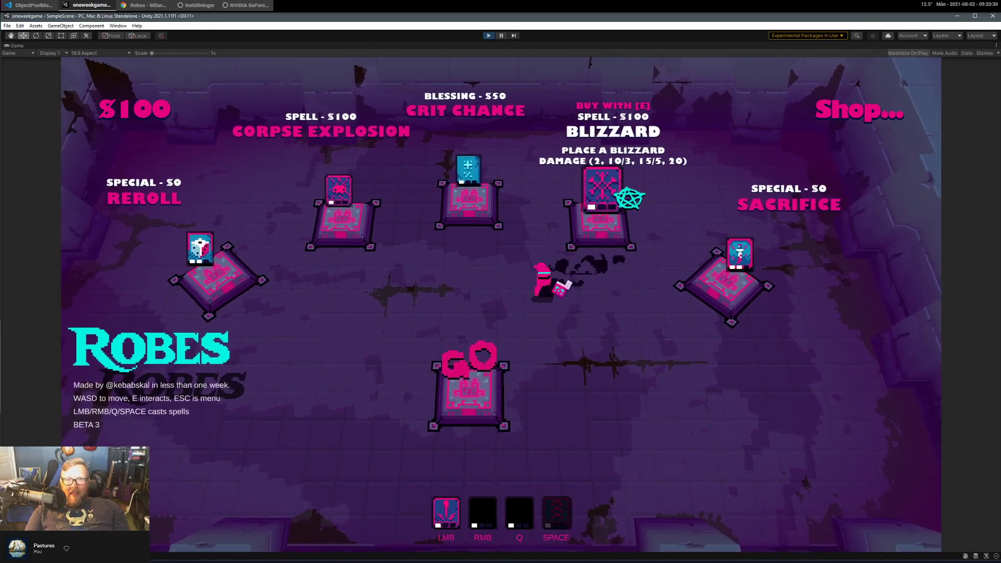
{"action": "key", "text": "w"}
{"action": "key", "text": "d"}
{"action": "key", "text": "space"}
{"action": "key", "text": "d"}
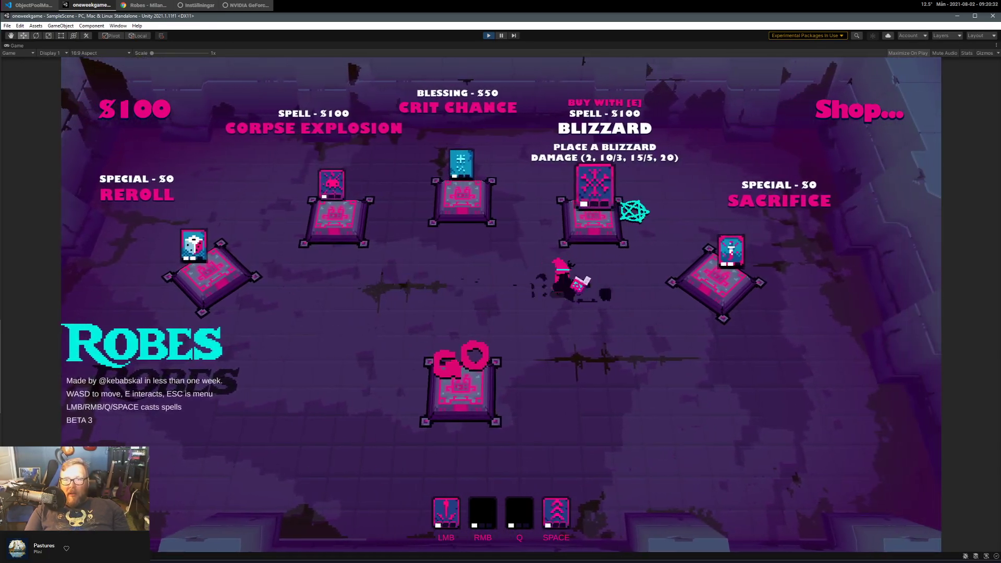
Walk to the Corpse Explosion pedestal and buy the spell for $100.
{"action": "key", "text": "a"}
{"action": "key", "text": "d"}
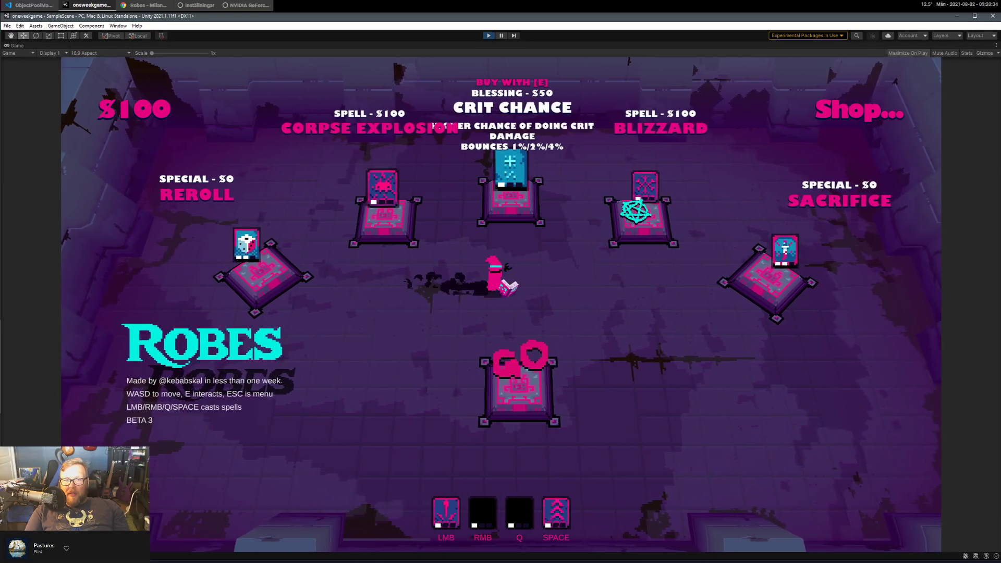
{"action": "key", "text": "a"}
{"action": "key", "text": "e"}
{"action": "key", "text": "s"}
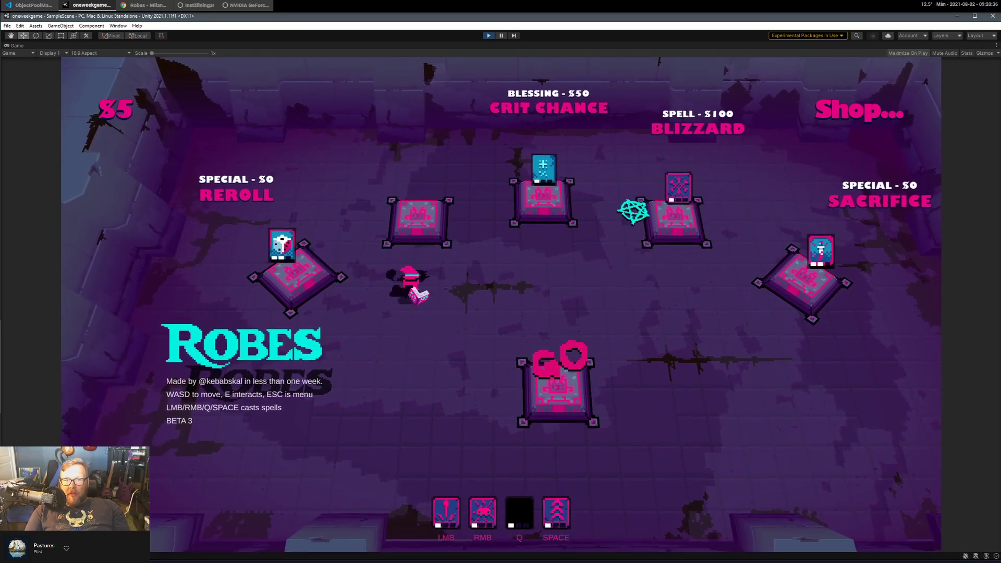
Reroll the shop's offers with the Reroll special and walk to the Haste blessing.
{"action": "key", "text": "a"}
{"action": "key", "text": "e"}
{"action": "key", "text": "d"}
{"action": "key", "text": "space"}
{"action": "key", "text": "d"}
{"action": "key", "text": "a"}
{"action": "key", "text": "w"}
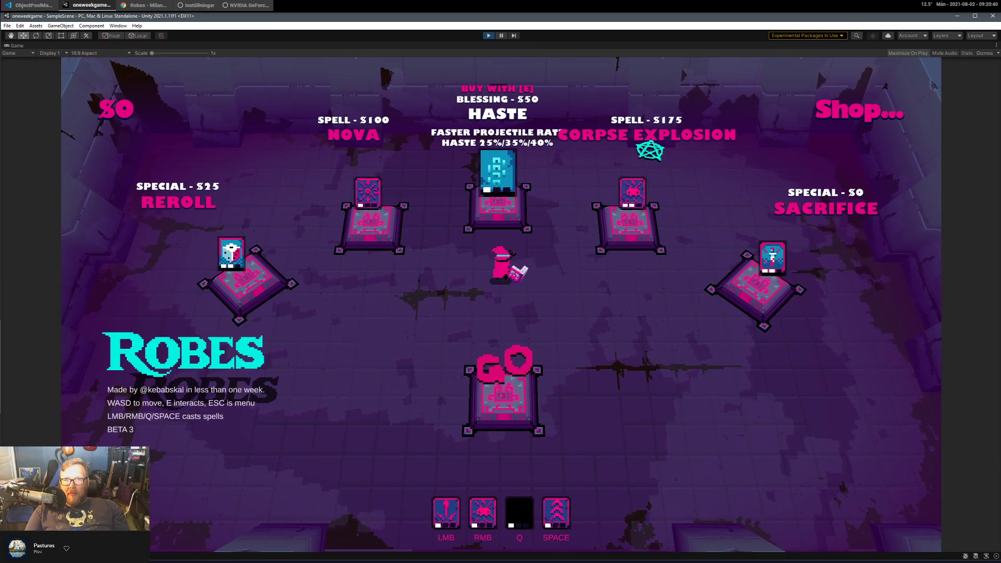
Trade health for money at the Sacrifice pedestal and buy the Haste blessing for $50.
{"action": "key", "text": "d"}
{"action": "key", "text": "e"}
{"action": "key", "text": "a"}
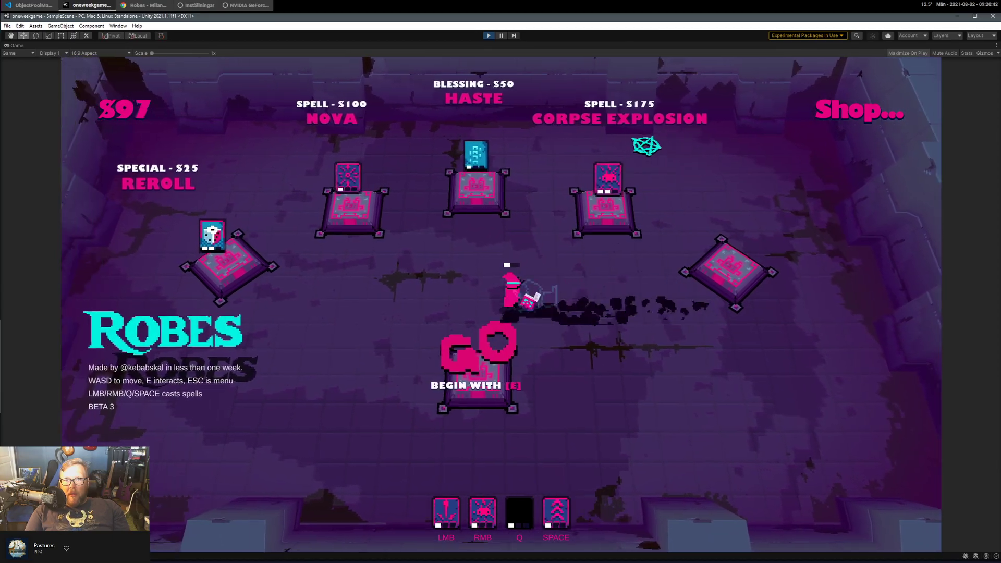
{"action": "key", "text": "w"}
{"action": "key", "text": "d"}
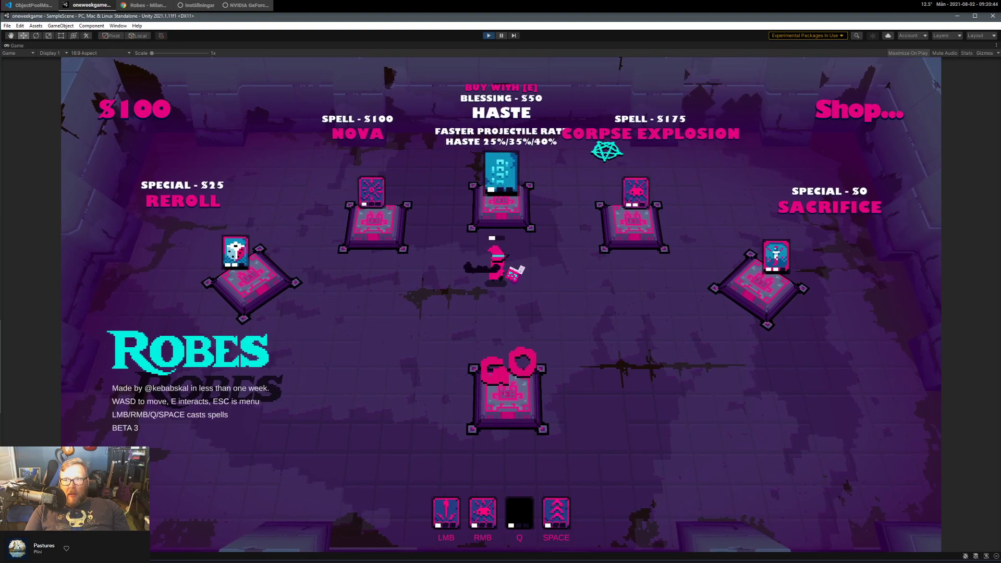
{"action": "key", "text": "w"}
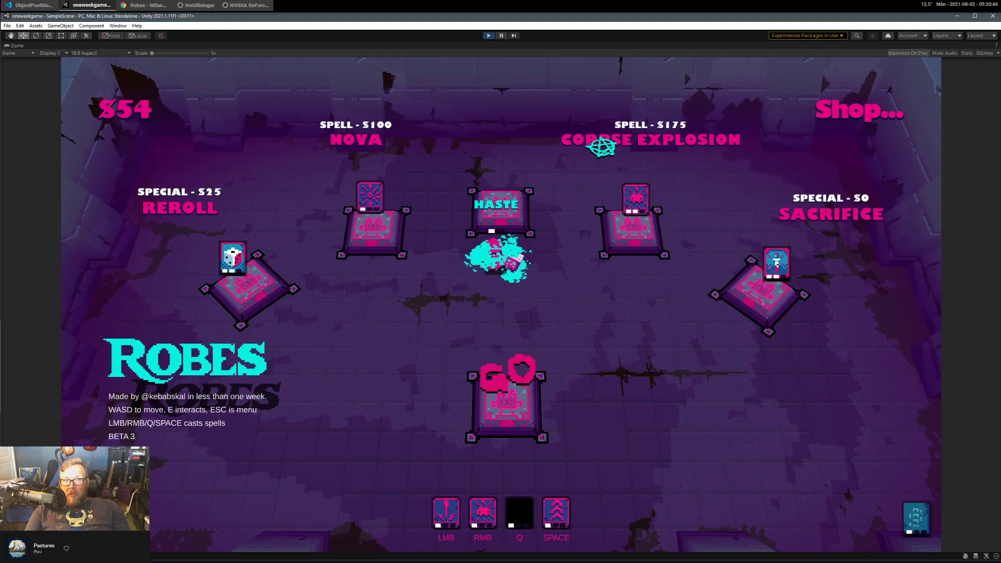
Begin the first stage and fire the primary spell at the opening wave's enemies while moving around the arena.
{"action": "key", "text": "s"}
{"action": "key", "text": "s"}
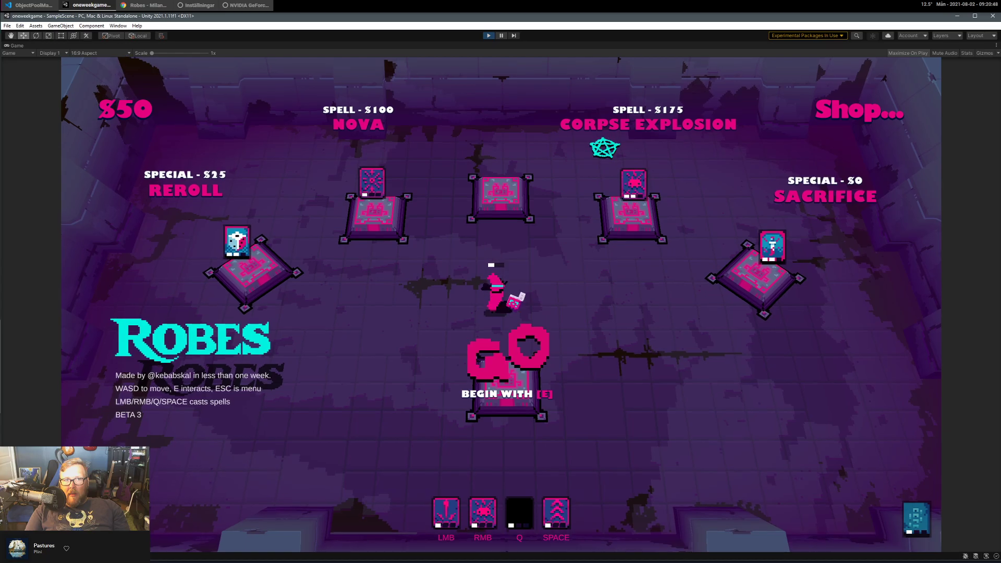
{"action": "key", "text": "e"}
{"action": "left_click", "coordinate": [579, 237]}
{"action": "key", "text": "d"}
{"action": "left_click_drag", "start_coordinate": [582, 259], "coordinate": [313, 185]}
{"action": "key", "text": "w"}
{"action": "key", "text": "s"}
{"action": "key", "text": "a"}
{"action": "key", "text": "w"}
Fire the primary spell at the second wave's enemies while dashing around the arena's right side.
{"action": "left_click_drag", "start_coordinate": [771, 161], "coordinate": [633, 312]}
{"action": "key", "text": "d"}
{"action": "key", "text": "s"}
{"action": "key", "text": "space"}
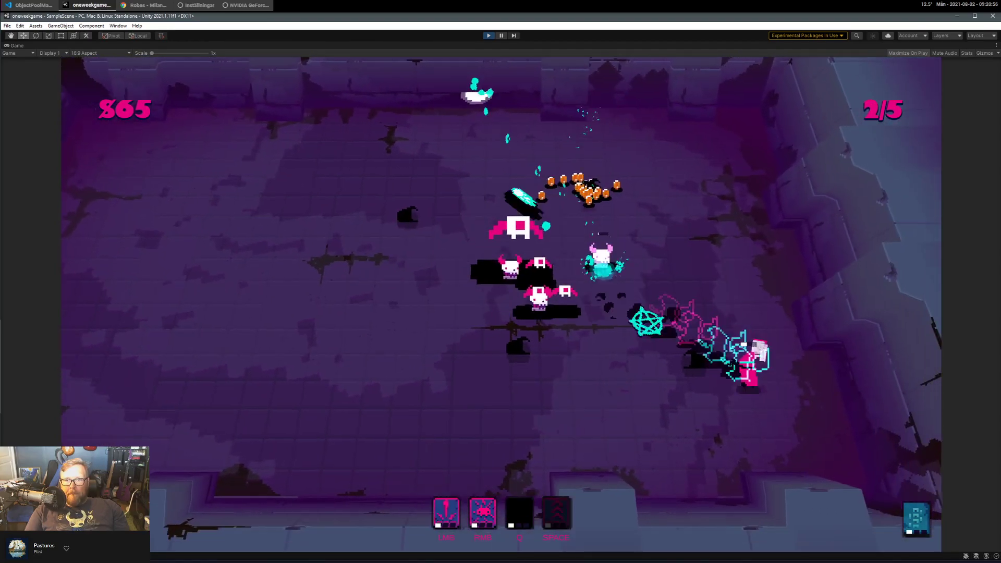
{"action": "key", "text": "w"}
{"action": "left_click_drag", "start_coordinate": [682, 344], "coordinate": [750, 349]}
{"action": "key", "text": "a"}
{"action": "key", "text": "space"}
{"action": "key", "text": "w"}
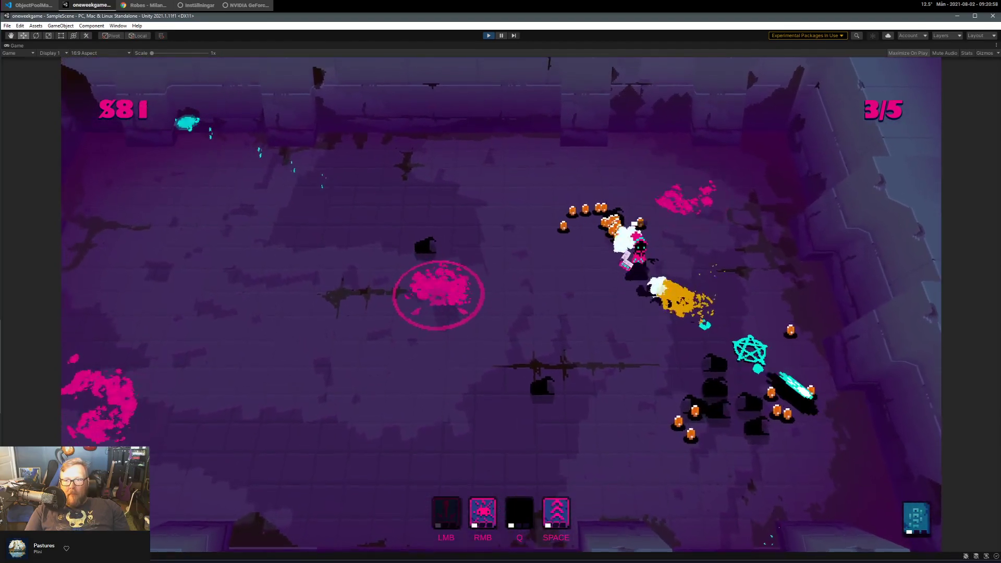
Cast Corpse Explosion and fire the primary spell at the third wave's enemies from the arena's right side.
{"action": "key", "text": "d"}
{"action": "key", "text": "space"}
{"action": "key", "text": "s"}
{"action": "right_click", "coordinate": [730, 319]}
{"action": "key", "text": "d"}
{"action": "left_click_drag", "start_coordinate": [733, 315], "coordinate": [633, 256]}
Dash around the arena's right half to evade the third wave's enemies and collect dropped coins.
{"action": "key", "text": "w"}
{"action": "key", "text": "a"}
{"action": "key", "text": "space"}
{"action": "key", "text": "s"}
{"action": "key", "text": "d"}
{"action": "key", "text": "space"}
{"action": "key", "text": "d"}
{"action": "key", "text": "w"}
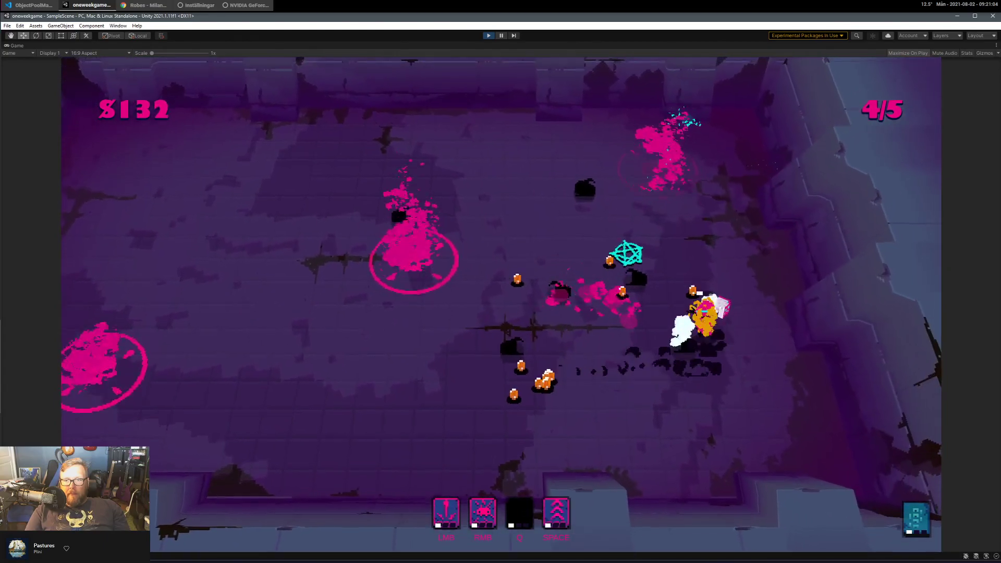
Cast Corpse Explosion on the fourth wave's enemies near the right wall and dash away from them.
{"action": "key", "text": "a"}
{"action": "key", "text": "space"}
{"action": "key", "text": "s"}
{"action": "key", "text": "d"}
{"action": "right_click", "coordinate": [681, 328]}
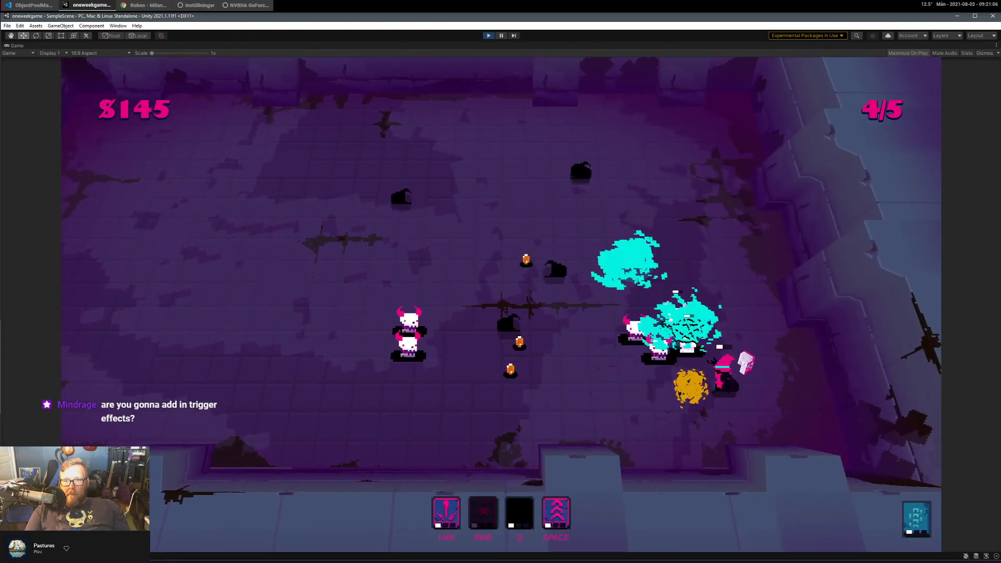
{"action": "key", "text": "w"}
{"action": "key", "text": "a"}
{"action": "key", "text": "space"}
Fire the primary spell at the fourth wave's remaining enemies while moving through the arena.
{"action": "left_click", "coordinate": [710, 356]}
{"action": "left_click", "coordinate": [678, 351]}
{"action": "key", "text": "a"}
{"action": "left_click_drag", "start_coordinate": [650, 343], "coordinate": [699, 280]}
{"action": "key", "text": "s"}
{"action": "key", "text": "d"}
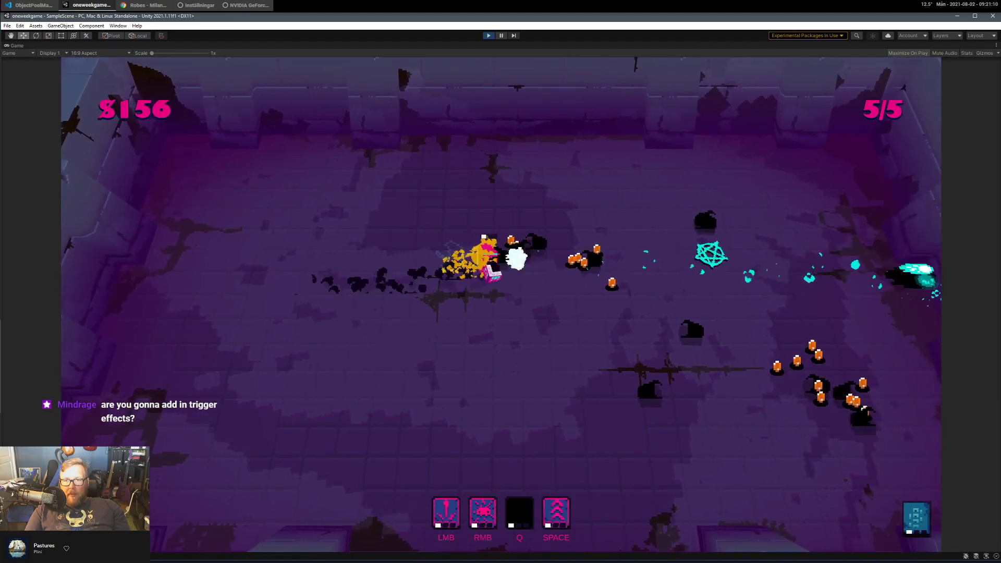
Collect the remaining coins after the fifth wave and dash back to the middle of the shop.
{"action": "key", "text": "s"}
{"action": "key", "text": "space"}
{"action": "key", "text": "a"}
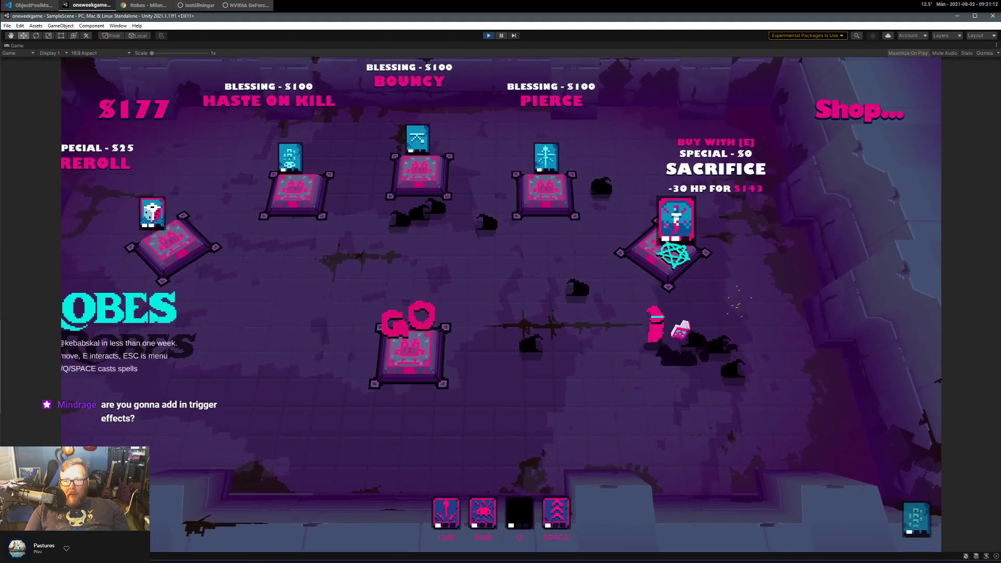
{"action": "key", "text": "w"}
{"action": "key", "text": "space"}
{"action": "key", "text": "s"}
{"action": "key", "text": "space"}
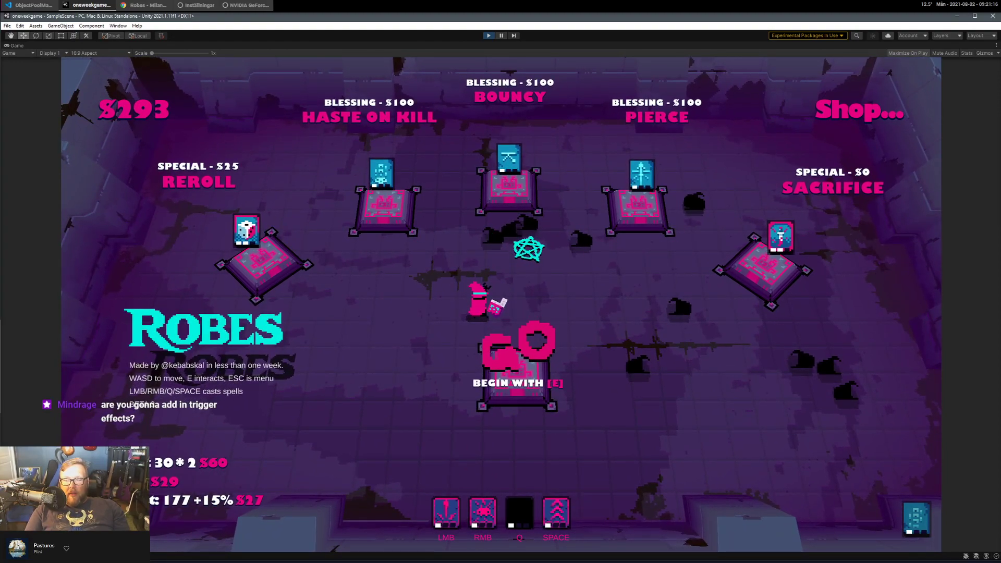
Compare the Bouncy, Haste on Kill and Pierce blessings and buy Pierce for $100.
{"action": "key", "text": "d"}
{"action": "key", "text": "w"}
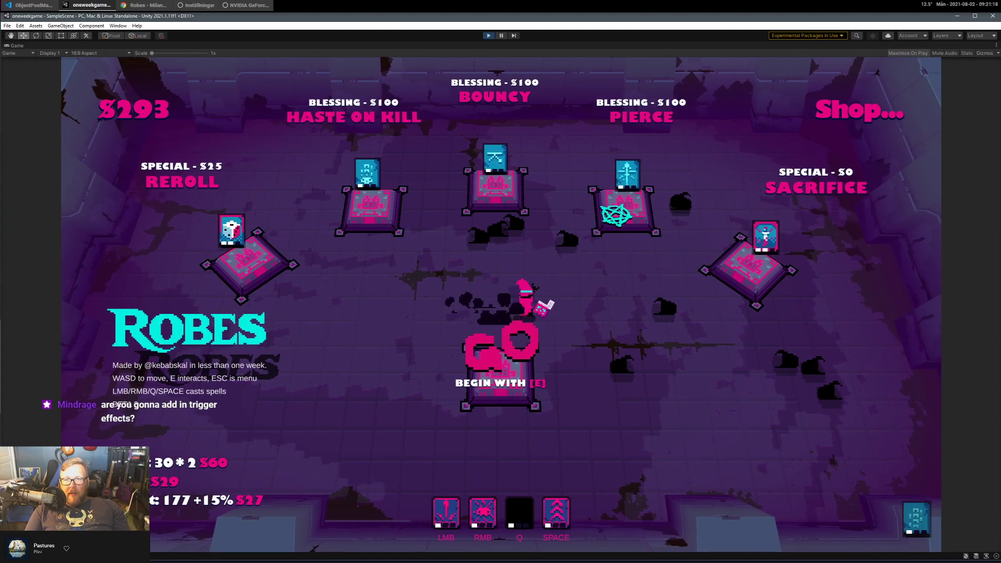
{"action": "key", "text": "a"}
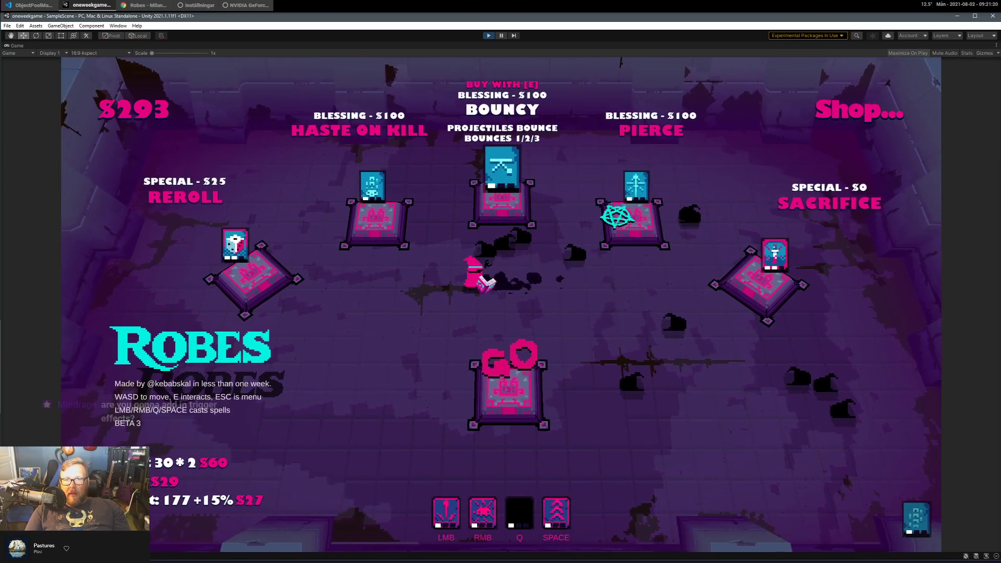
{"action": "key", "text": "d"}
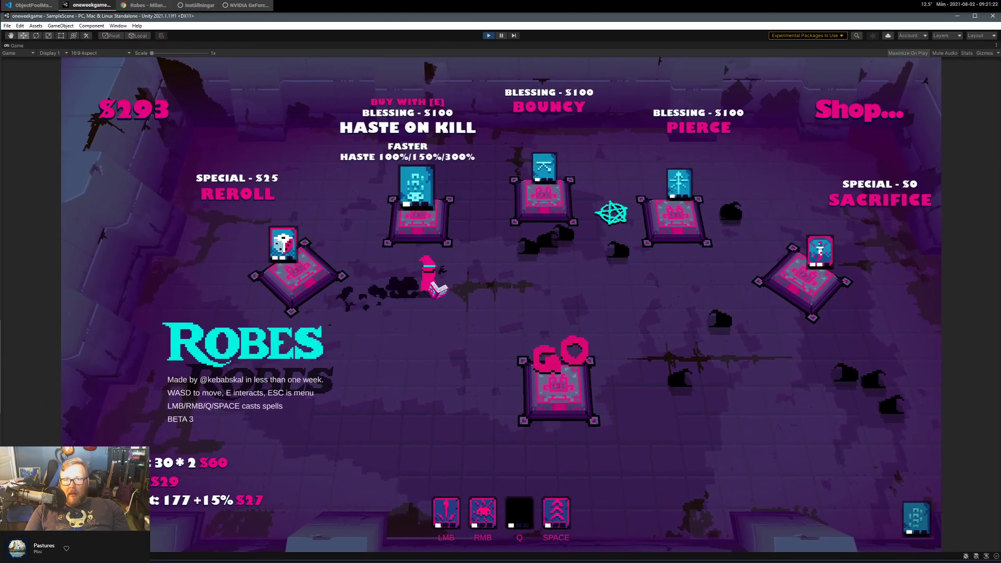
{"action": "key", "text": "a"}
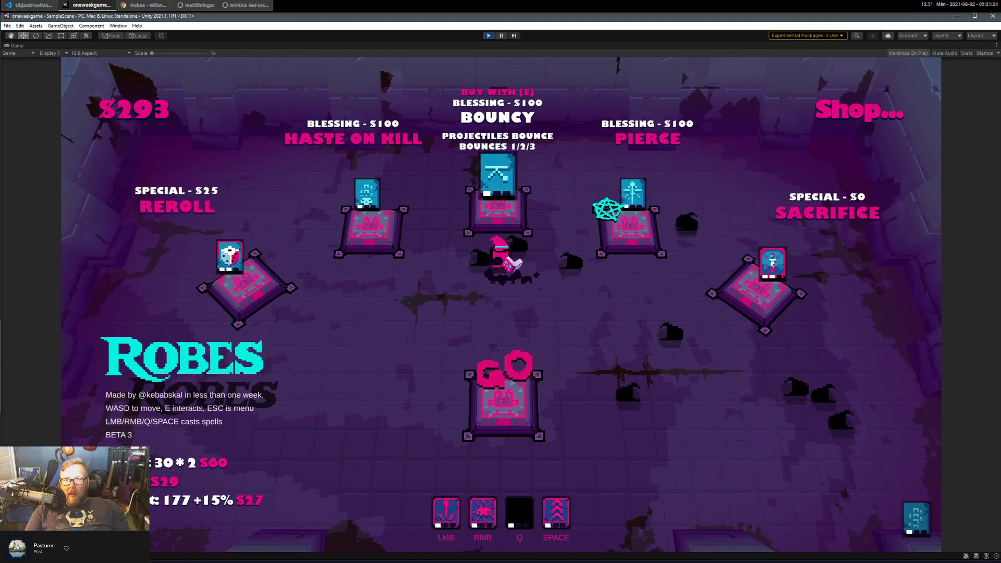
{"action": "key", "text": "d"}
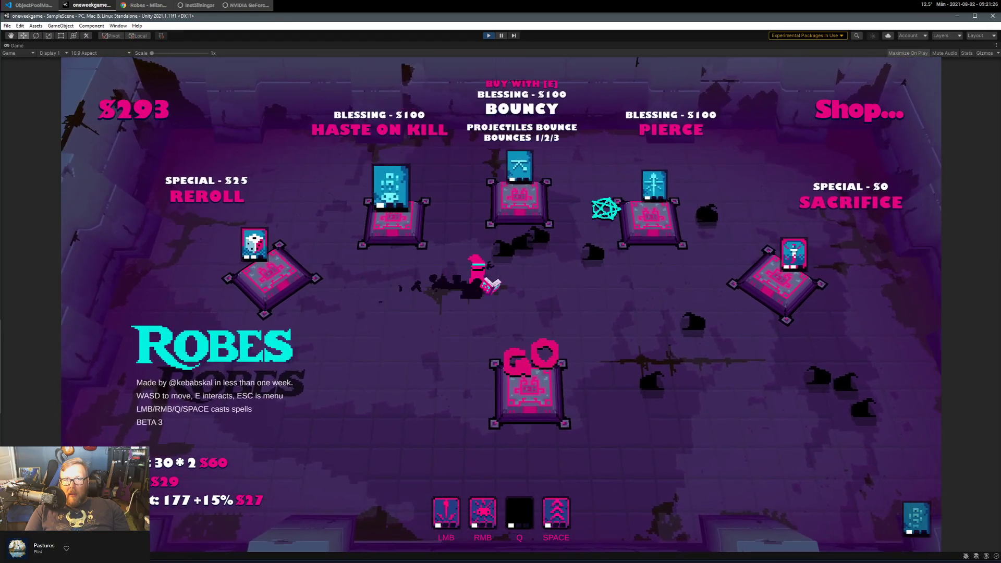
{"action": "key", "text": "a"}
{"action": "key", "text": "d"}
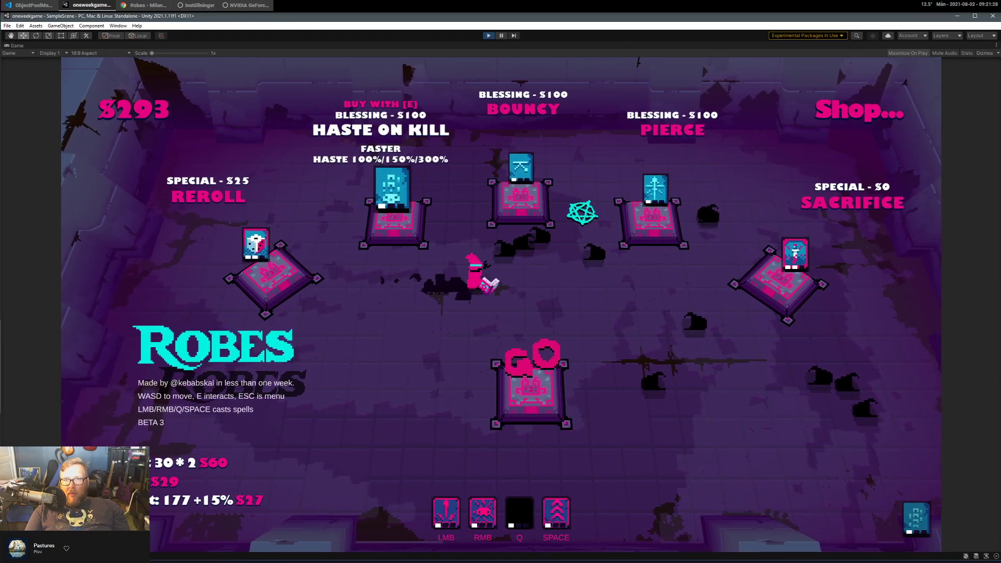
{"action": "key", "text": "d"}
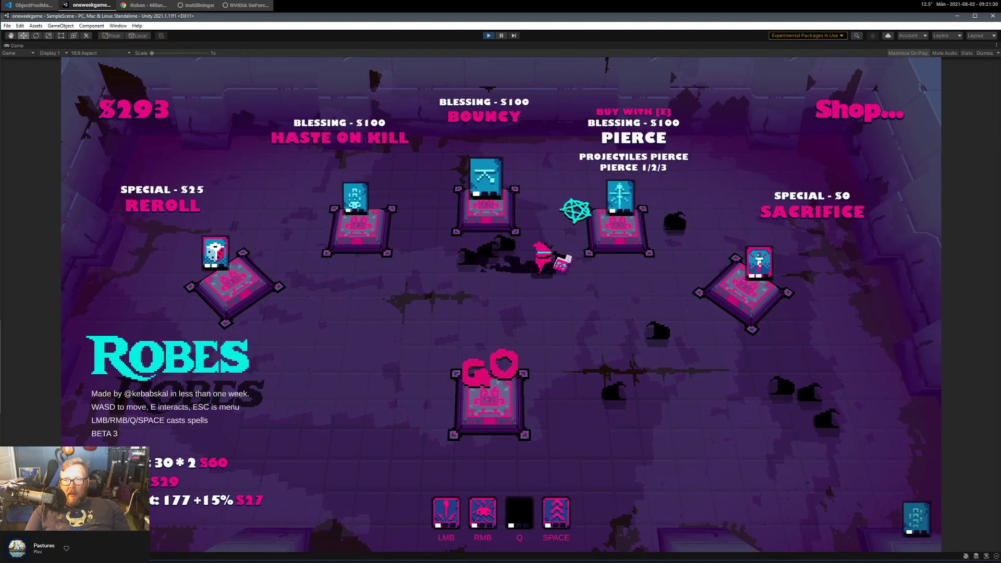
{"action": "key", "text": "e"}
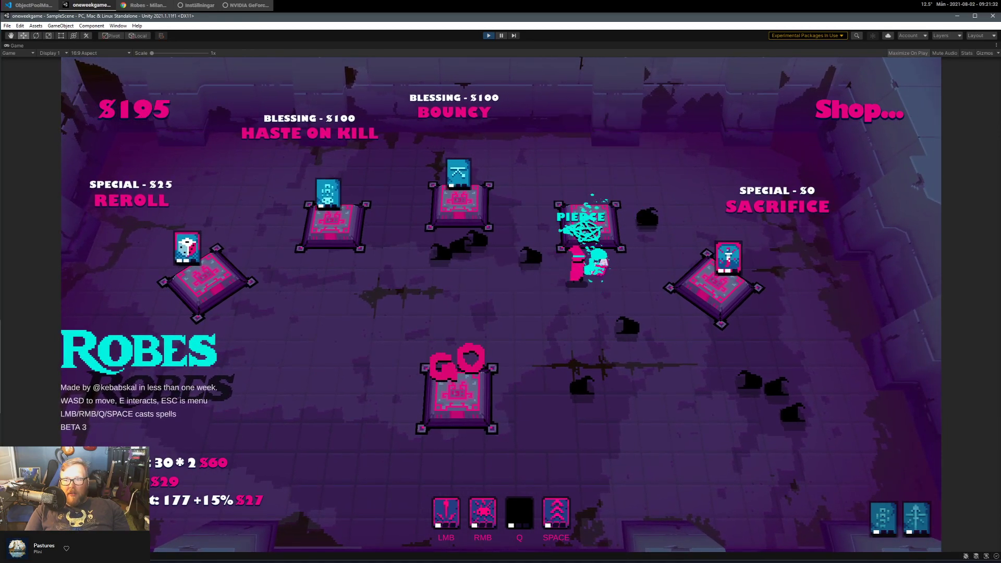
Sacrifice 30 HP for money and buy the Haste on Kill blessing for $100.
{"action": "key", "text": "a"}
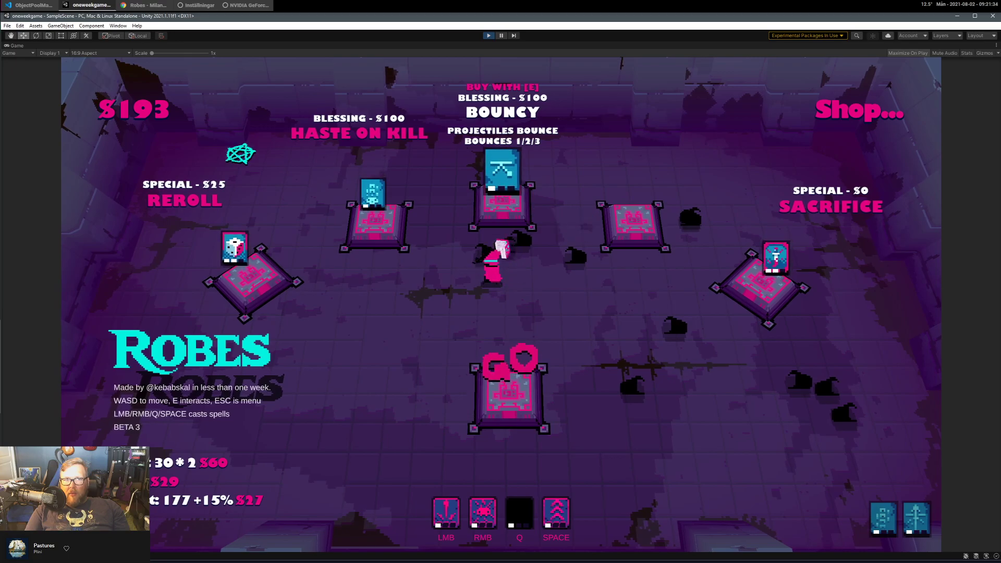
{"action": "key", "text": "a"}
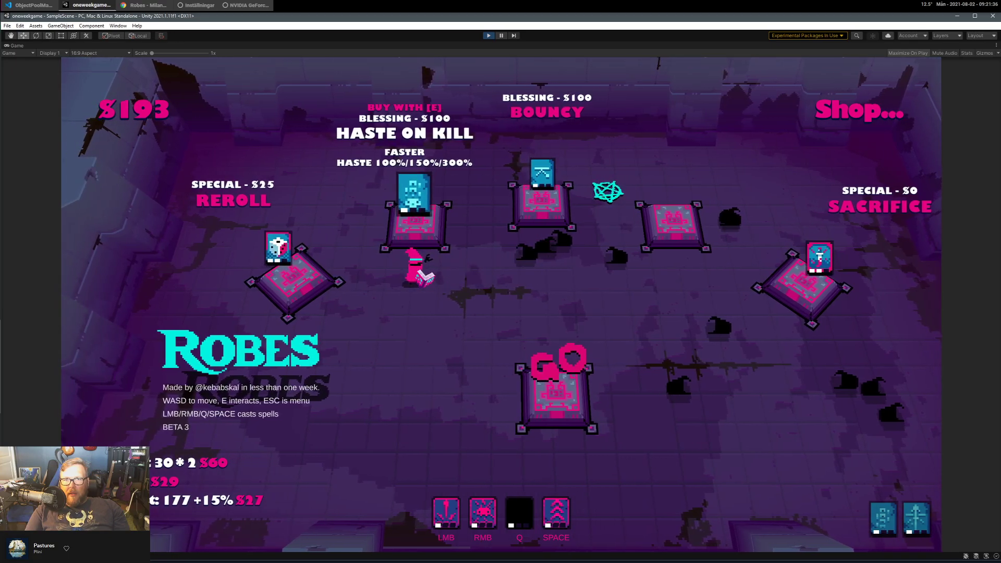
{"action": "key", "text": "d"}
{"action": "key", "text": "space"}
{"action": "key", "text": "e"}
{"action": "key", "text": "a"}
{"action": "key", "text": "space"}
{"action": "key", "text": "a"}
{"action": "key", "text": "e"}
{"action": "key", "text": "d"}
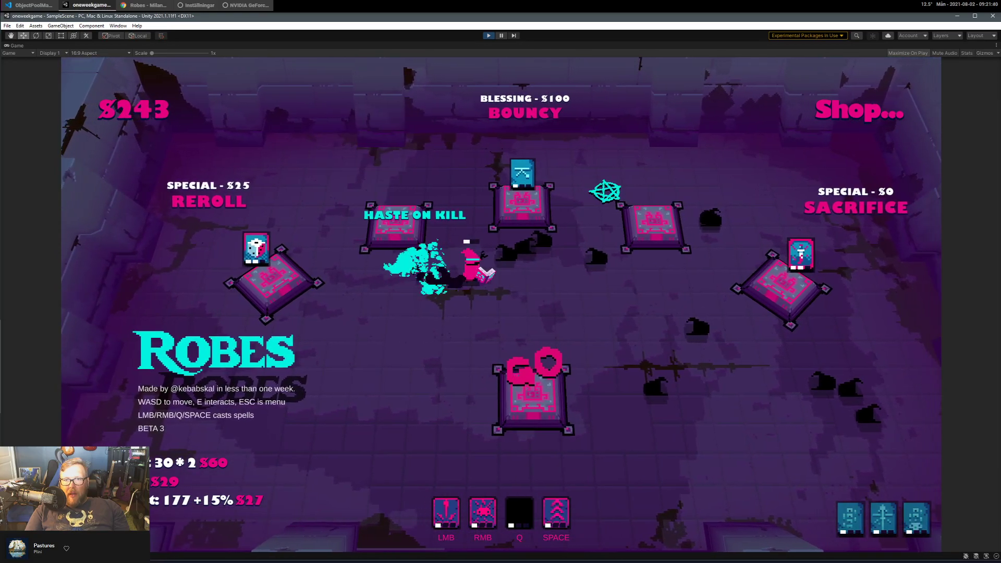
Buy the Bouncy blessing for $100 and begin stage 2.
{"action": "key", "text": "e"}
{"action": "key", "text": "e"}
{"action": "key", "text": "s"}
{"action": "key", "text": "e"}
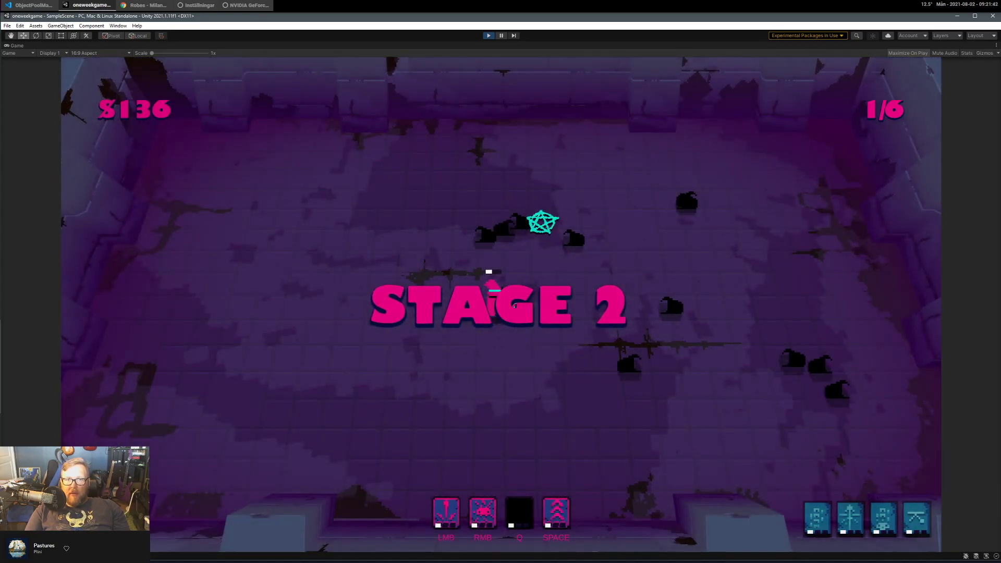
Fire the primary spell at stage 2's opening enemies while dashing around the middle of the arena.
{"action": "key", "text": "a"}
{"action": "key", "text": "s"}
{"action": "left_click_drag", "start_coordinate": [577, 248], "coordinate": [451, 250]}
{"action": "key", "text": "a"}
{"action": "key", "text": "s"}
{"action": "key", "text": "d"}
{"action": "key", "text": "space"}
{"action": "key", "text": "w"}
{"action": "key", "text": "a"}
{"action": "key", "text": "space"}
{"action": "key", "text": "s"}
{"action": "key", "text": "d"}
{"action": "left_click_drag", "start_coordinate": [601, 250], "coordinate": [505, 279]}
Combine Corpse Explosion casts with primary spell fire against stage 2's following waves while dashing clear.
{"action": "key", "text": "w"}
{"action": "key", "text": "a"}
{"action": "right_click", "coordinate": [527, 282]}
{"action": "key", "text": "space"}
{"action": "left_click_drag", "start_coordinate": [592, 274], "coordinate": [626, 302]}
{"action": "key", "text": "d"}
{"action": "key", "text": "s"}
{"action": "key", "text": "d"}
{"action": "right_click", "coordinate": [610, 334]}
{"action": "key", "text": "space"}
{"action": "left_click_drag", "start_coordinate": [578, 364], "coordinate": [505, 355]}
{"action": "key", "text": "w"}
{"action": "key", "text": "a"}
{"action": "key", "text": "space"}
{"action": "key", "text": "s"}
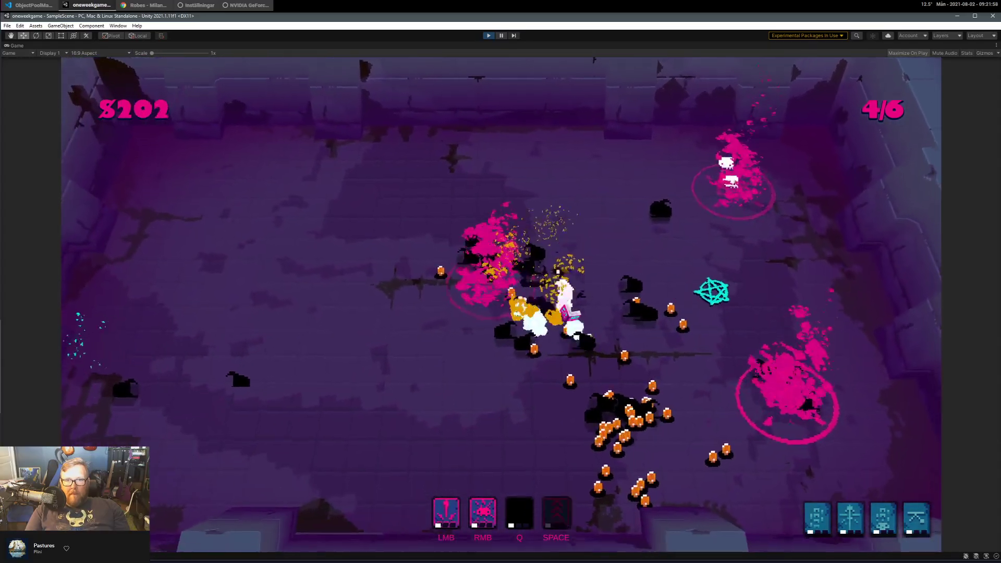
Try to evade stage 2's fourth-wave enemies by dashing toward the arena's lower edge.
{"action": "key", "text": "d"}
{"action": "key", "text": "a"}
{"action": "key", "text": "s"}
{"action": "key", "text": "space"}
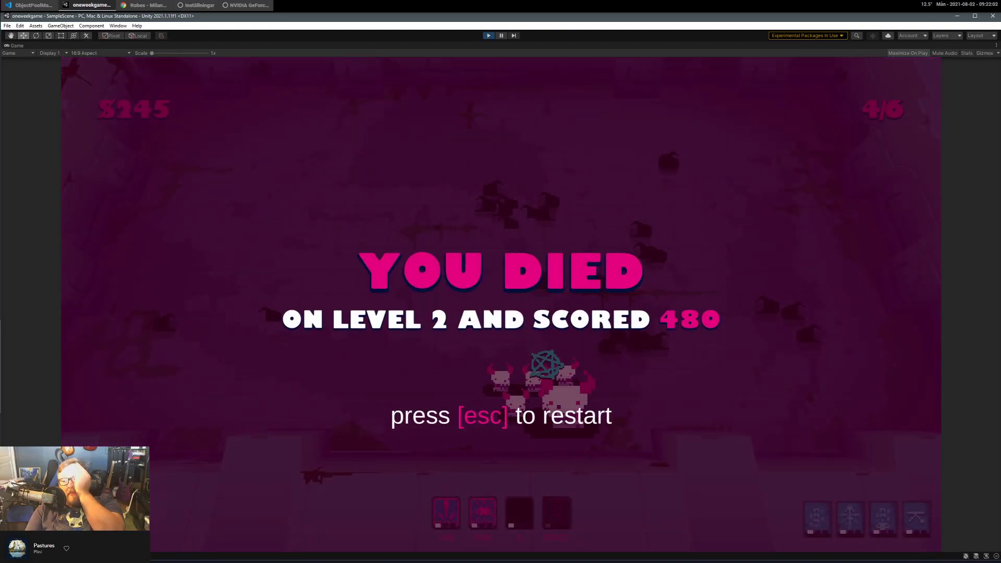
Exit play mode from the death screen and switch to the Robes board in Milanote.
{"action": "key", "text": "Escape"}
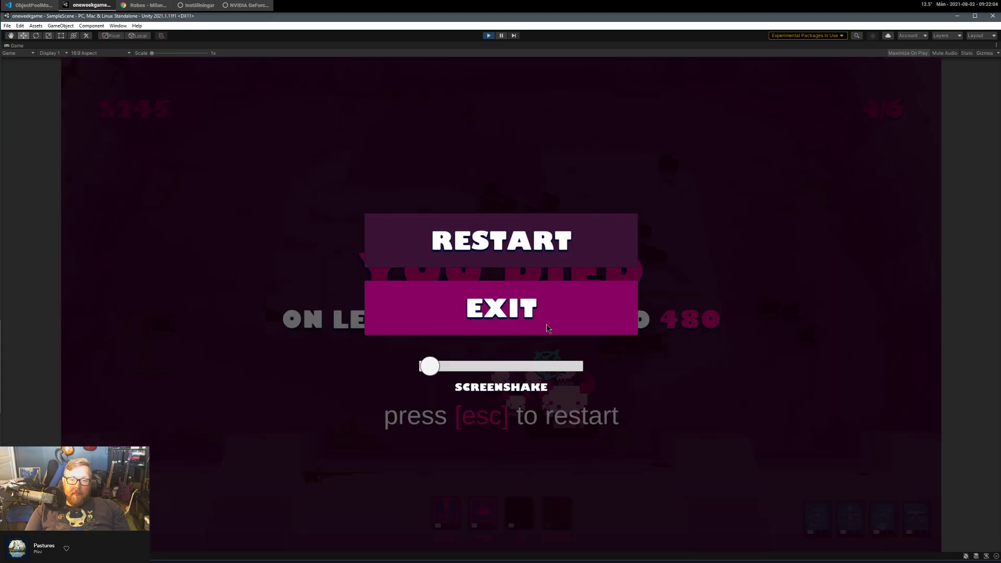
{"action": "left_click", "coordinate": [488, 35]}
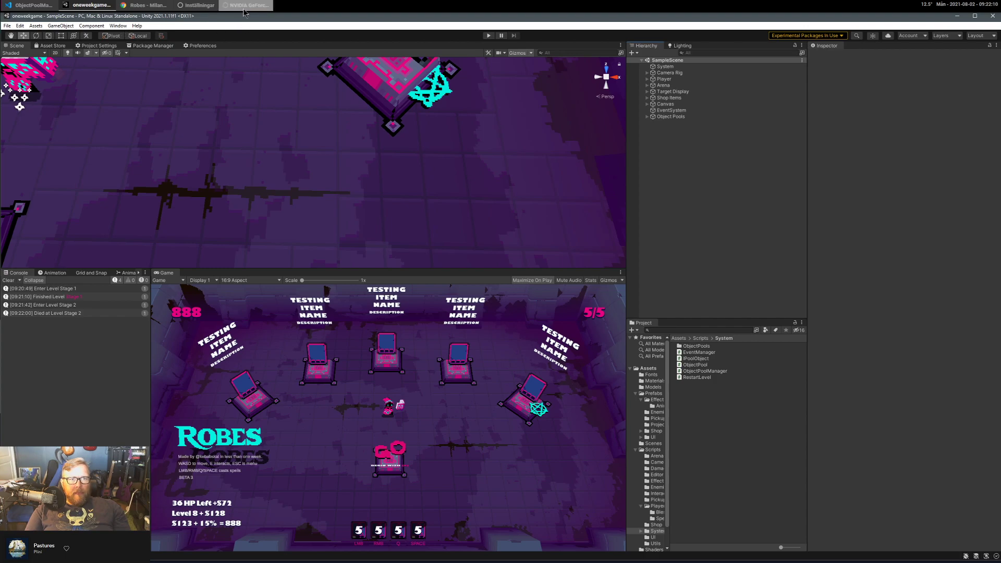
{"action": "left_click", "coordinate": [141, 7]}
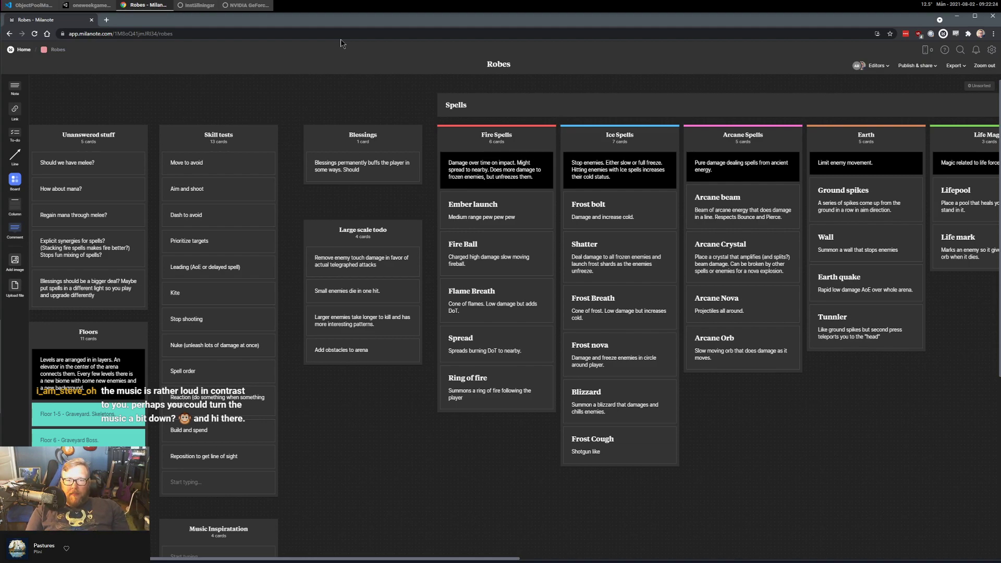
Look through the board's spell columns from Fire Spells to Gravity.
{"action": "middle_click_drag", "start_coordinate": [714, 276], "coordinate": [479, 274]}
{"action": "middle_click_drag", "start_coordinate": [817, 439], "coordinate": [750, 441]}
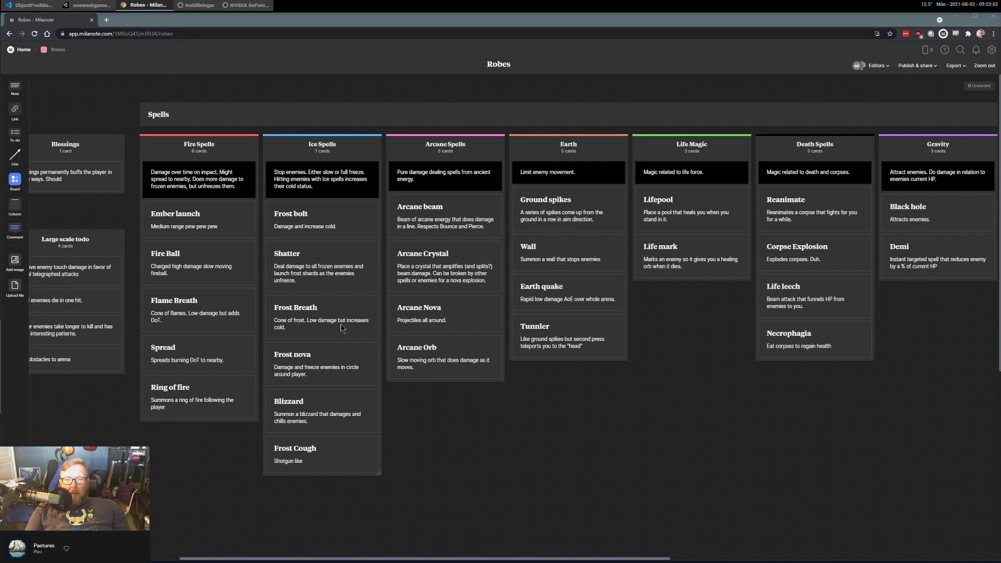
{"action": "scroll", "coordinate": [679, 424], "scroll_direction": "right", "scroll_amount": 4}
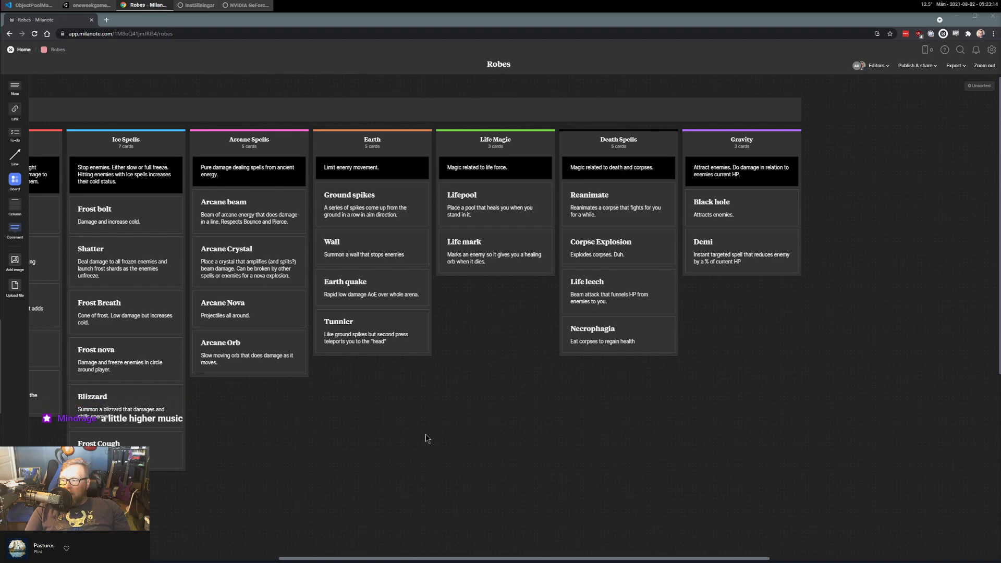
{"action": "left_click_drag", "start_coordinate": [266, 405], "coordinate": [448, 407]}
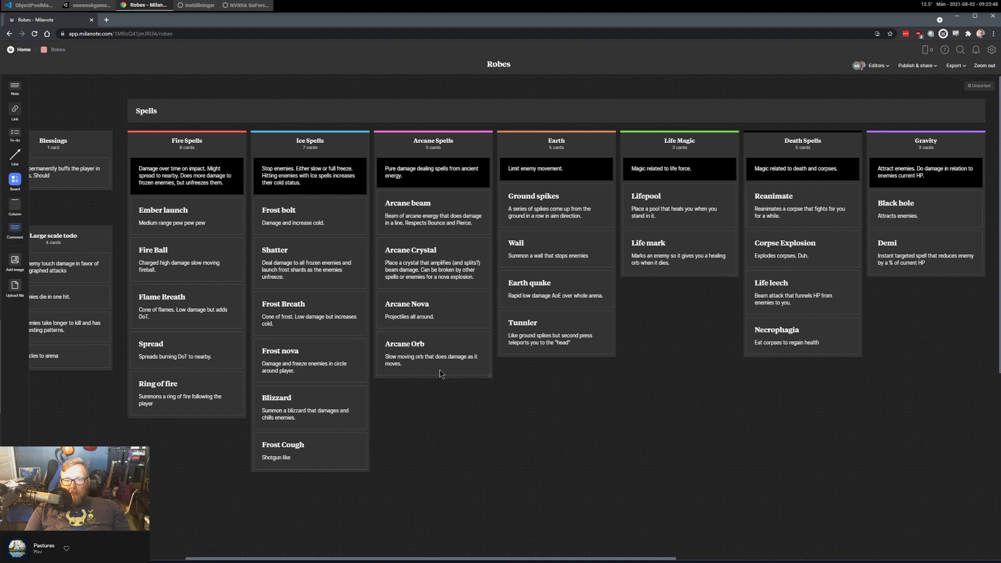
Add a card titled Arcane Pew with the description "Basic shoot" at the end of the Arcane Spells column.
{"action": "double_click", "coordinate": [414, 377]}
{"action": "type", "text": "Arcane Pe"}
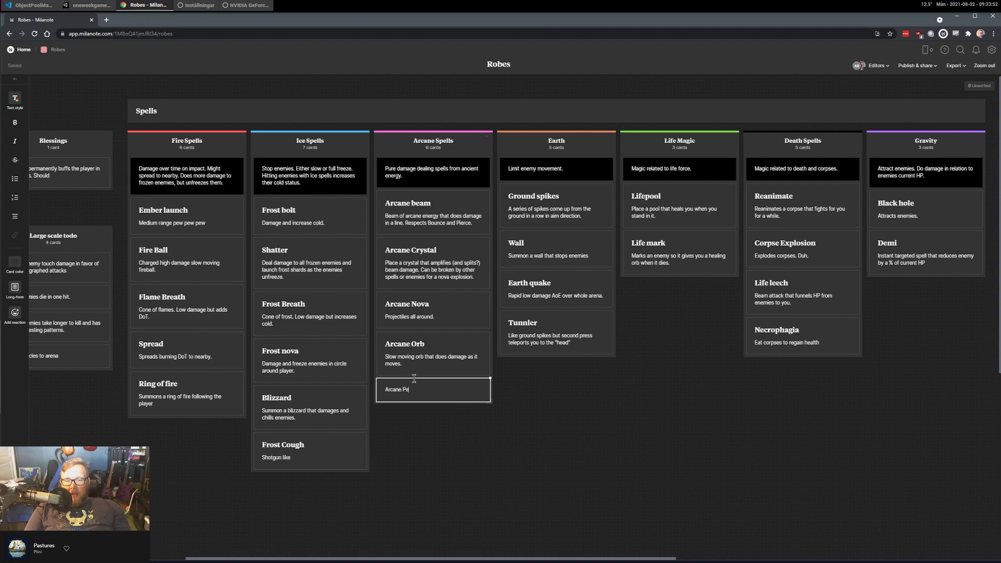
{"action": "type", "text": "w"}
{"action": "key", "text": "Return"}
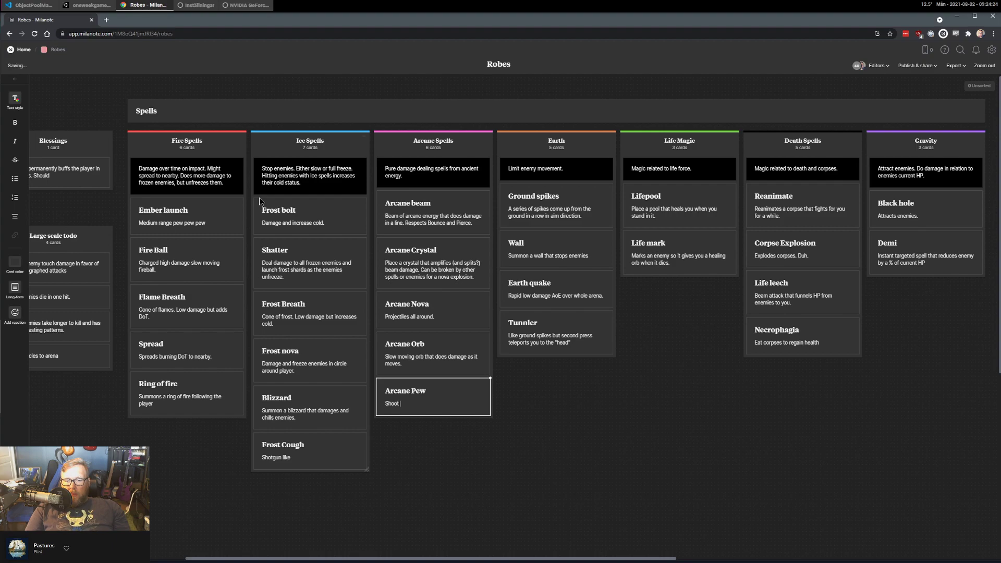
{"action": "key", "text": "shift+Home"}
{"action": "type", "text": "Basic shoot"}
{"action": "left_click", "coordinate": [542, 376]}
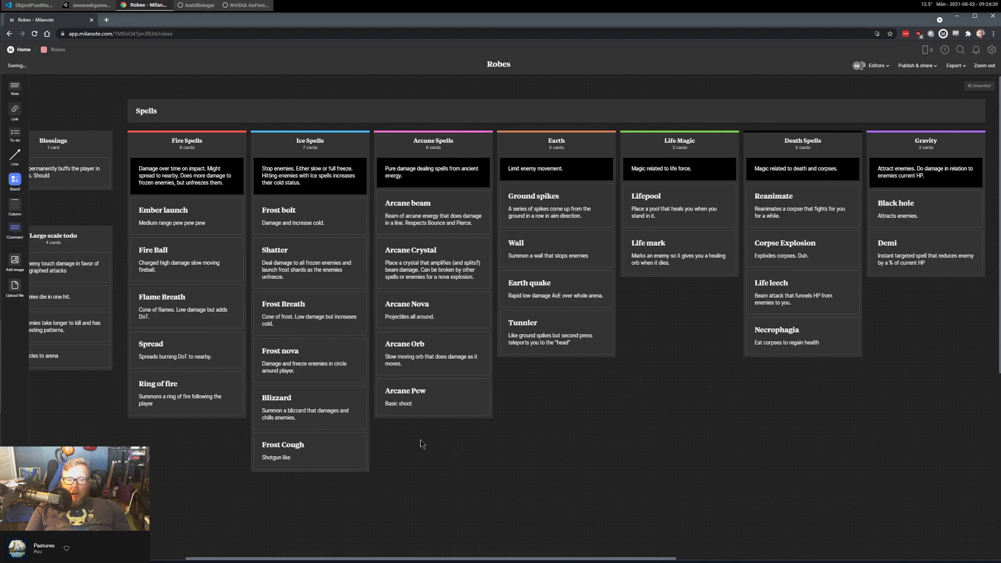
{"action": "left_click_drag", "start_coordinate": [452, 456], "coordinate": [762, 454]}
{"action": "left_click_drag", "start_coordinate": [828, 428], "coordinate": [464, 429]}
{"action": "left_click_drag", "start_coordinate": [706, 480], "coordinate": [761, 516]}
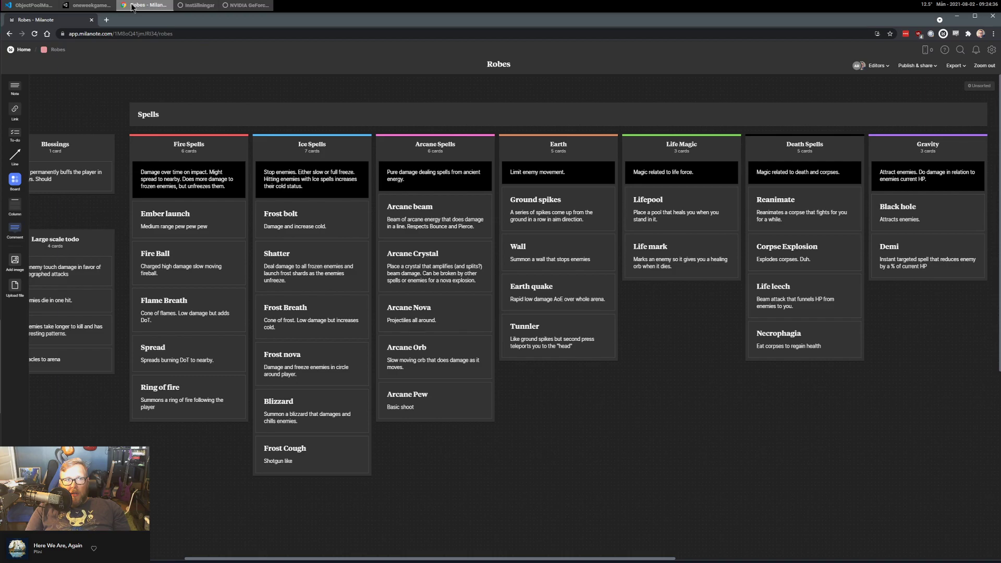
Switch to Unity, start a new playtest and sell the dash spell in the SPACE slot.
{"action": "left_click", "coordinate": [90, 5]}
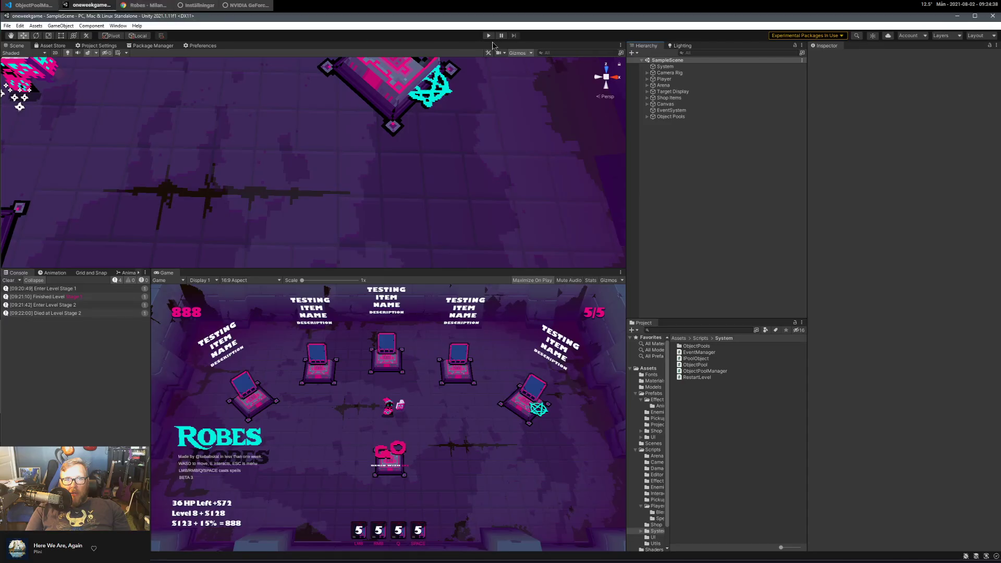
{"action": "left_click", "coordinate": [489, 36]}
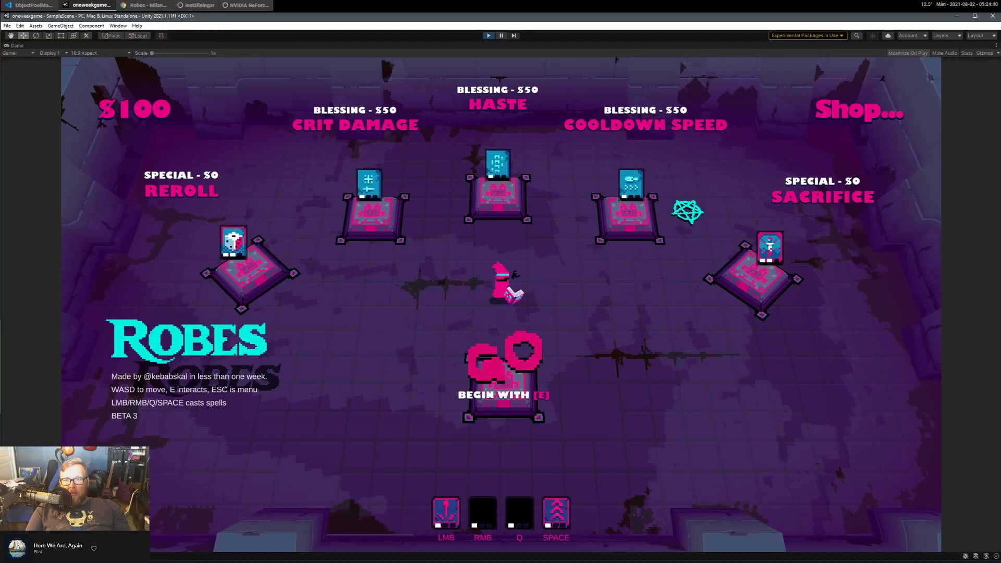
{"action": "mouse_move", "coordinate": [561, 509]}
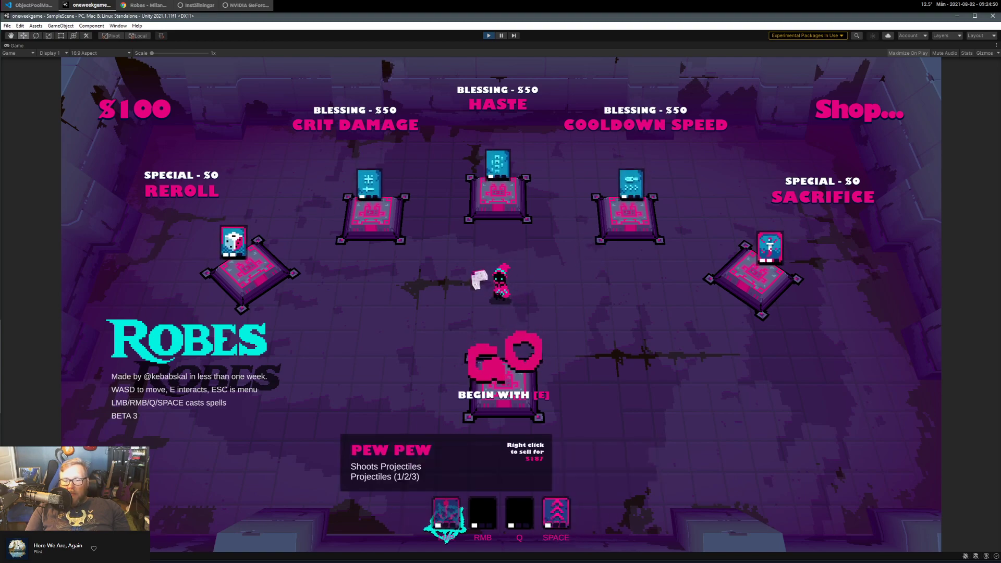
{"action": "right_click", "coordinate": [563, 519]}
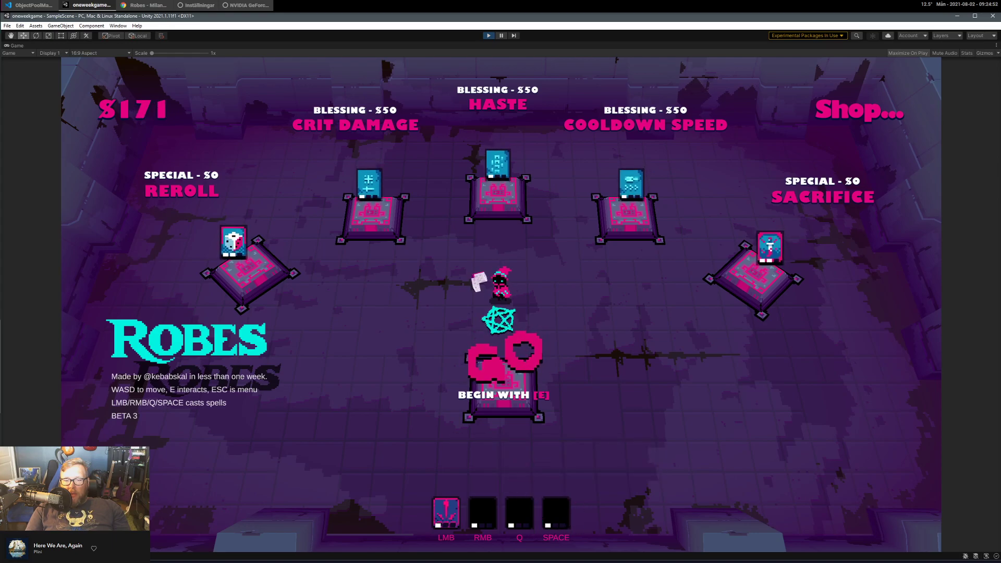
Approach the Haste blessing without buying it, then return to the GO pedestal and begin stage 1.
{"action": "key", "text": "w"}
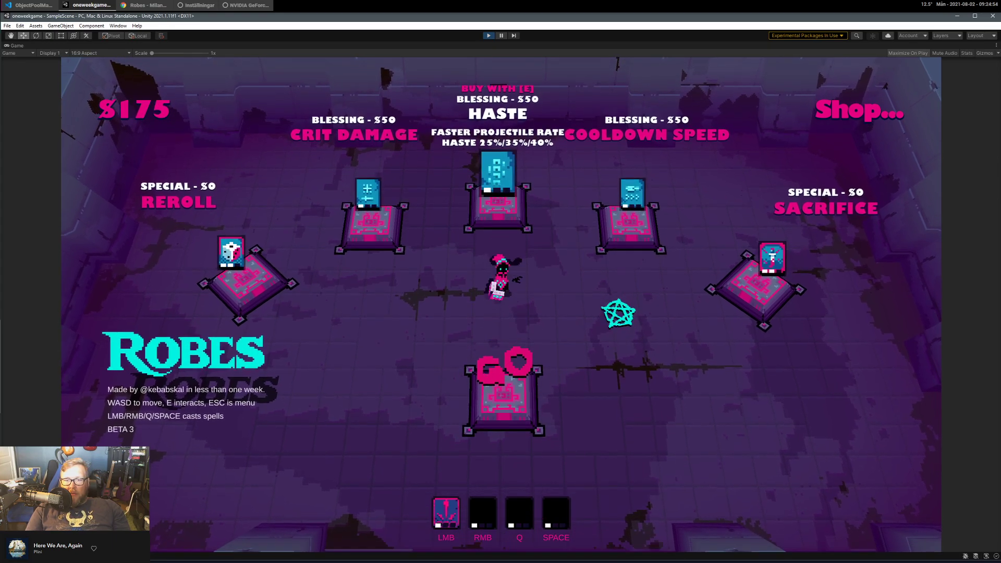
{"action": "key", "text": "s"}
{"action": "key", "text": "e"}
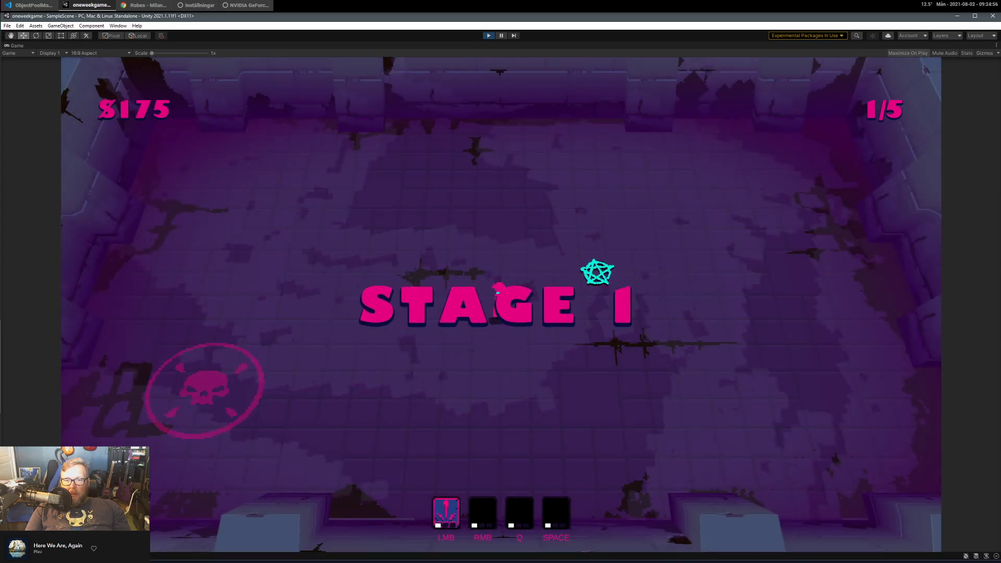
Clear stage 1's first wave with Pew Pew fire while moving toward the arena's upper right.
{"action": "left_click", "coordinate": [306, 380]}
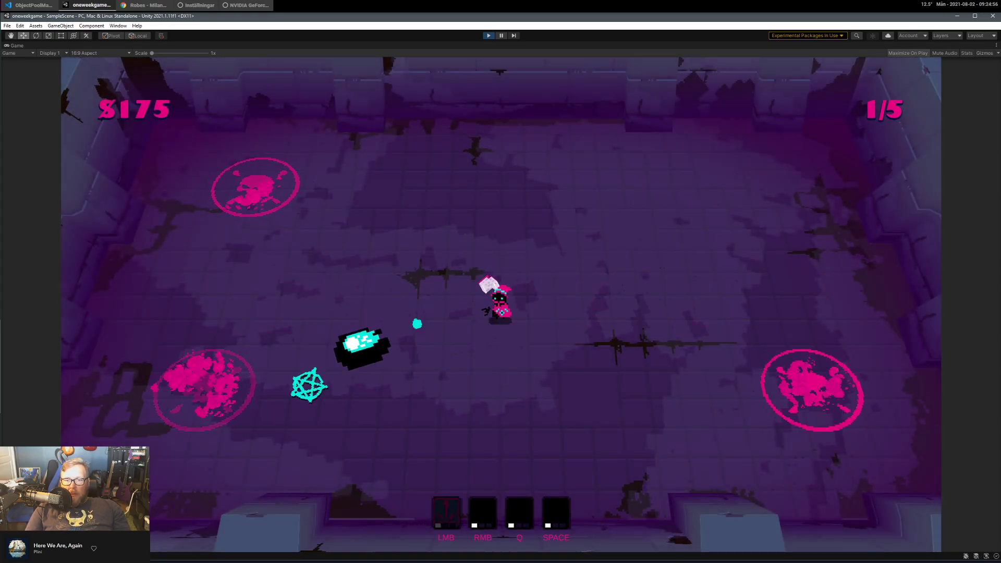
{"action": "key", "text": "a"}
{"action": "key", "text": "w"}
{"action": "left_click", "coordinate": [259, 382]}
{"action": "key", "text": "d"}
{"action": "key", "text": "w"}
{"action": "left_click", "coordinate": [335, 232]}
{"action": "left_click", "coordinate": [633, 261]}
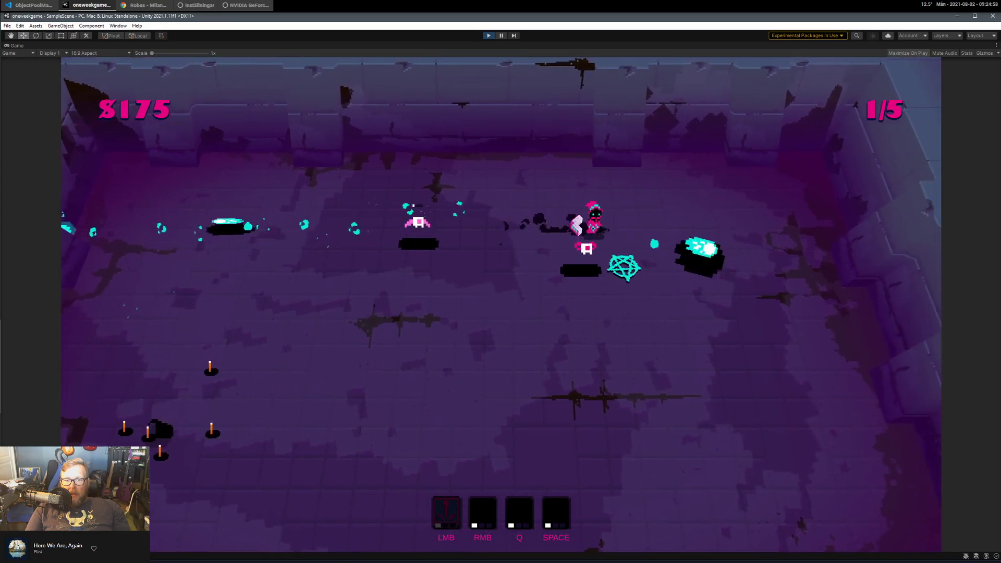
{"action": "left_click", "coordinate": [552, 292]}
{"action": "key", "text": "a"}
{"action": "left_click", "coordinate": [783, 213]}
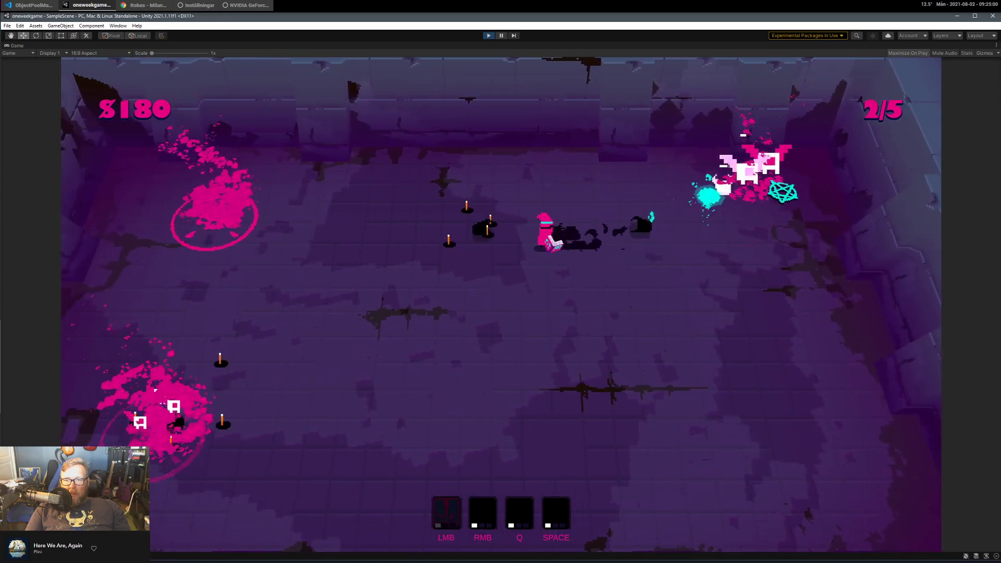
Fight stage 1's second wave with Pew Pew alone, circling around the right half of the arena.
{"action": "key", "text": "d"}
{"action": "key", "text": "s"}
{"action": "left_click", "coordinate": [634, 200]}
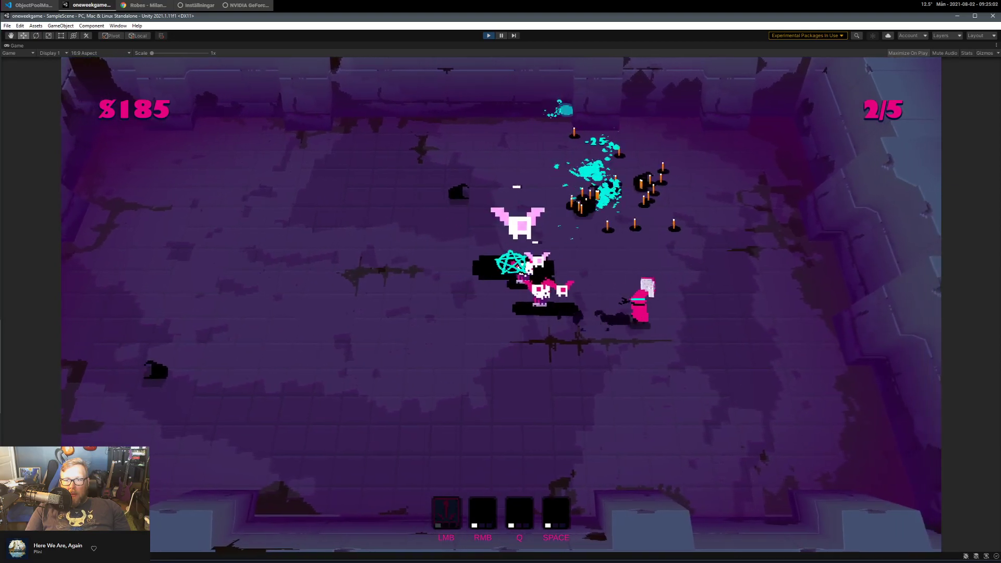
{"action": "left_click", "coordinate": [560, 281]}
{"action": "key", "text": "w"}
{"action": "left_click", "coordinate": [599, 290]}
{"action": "key", "text": "a"}
{"action": "left_click", "coordinate": [637, 323]}
{"action": "left_click", "coordinate": [697, 297]}
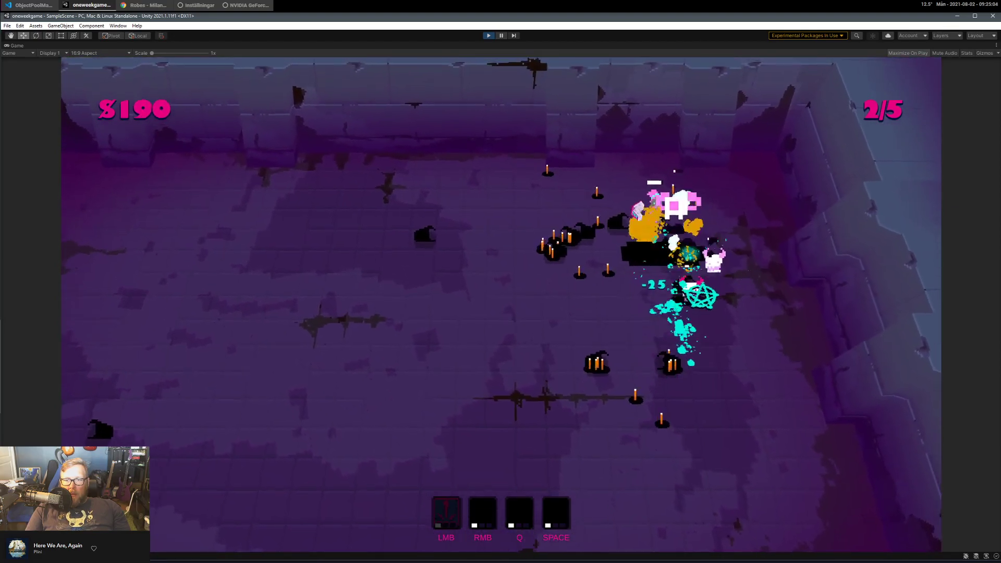
{"action": "left_click", "coordinate": [732, 216]}
{"action": "key", "text": "s"}
{"action": "left_click", "coordinate": [681, 217]}
{"action": "left_click", "coordinate": [646, 216]}
{"action": "key", "text": "d"}
{"action": "left_click", "coordinate": [551, 210]}
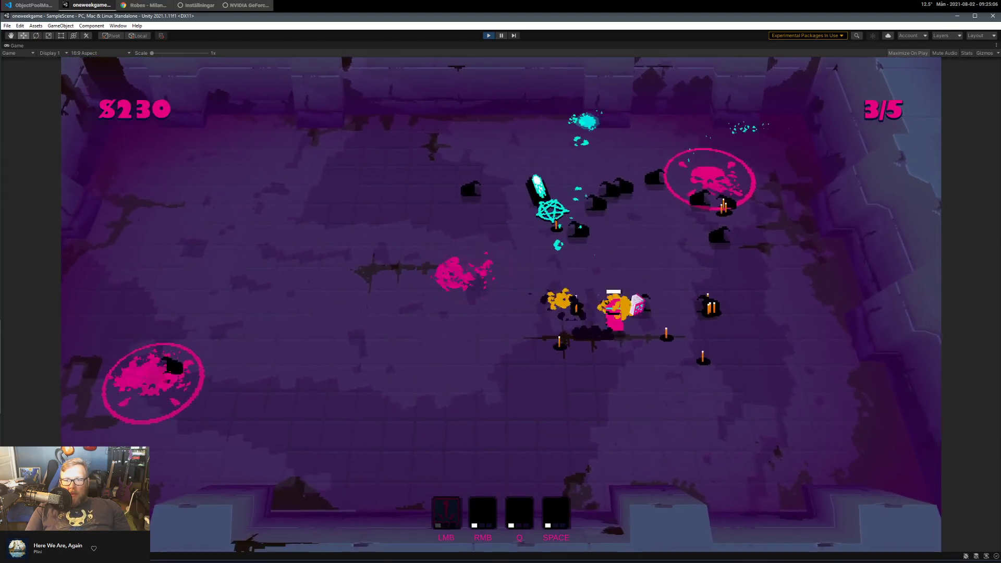
Shoot at stage 1's third-wave horned enemies while retreating to the right and circling back.
{"action": "left_click", "coordinate": [637, 156]}
{"action": "key", "text": "s"}
{"action": "left_click", "coordinate": [691, 134]}
{"action": "left_click", "coordinate": [688, 135]}
{"action": "key", "text": "d"}
{"action": "left_click", "coordinate": [643, 152]}
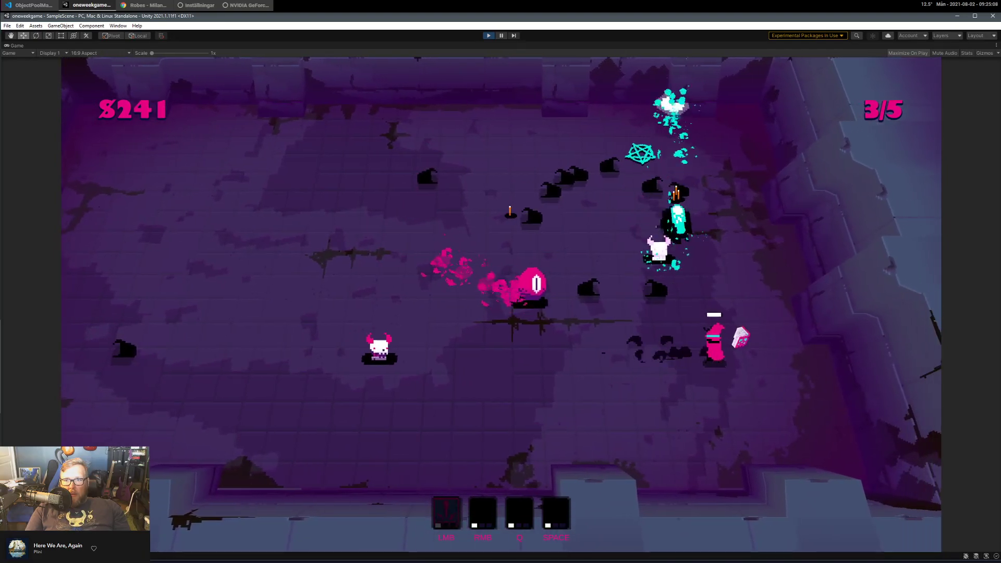
{"action": "key", "text": "w"}
{"action": "left_click", "coordinate": [616, 230]}
{"action": "key", "text": "a"}
{"action": "left_click", "coordinate": [624, 353]}
{"action": "left_click", "coordinate": [652, 375]}
{"action": "key", "text": "s"}
{"action": "left_click", "coordinate": [700, 330]}
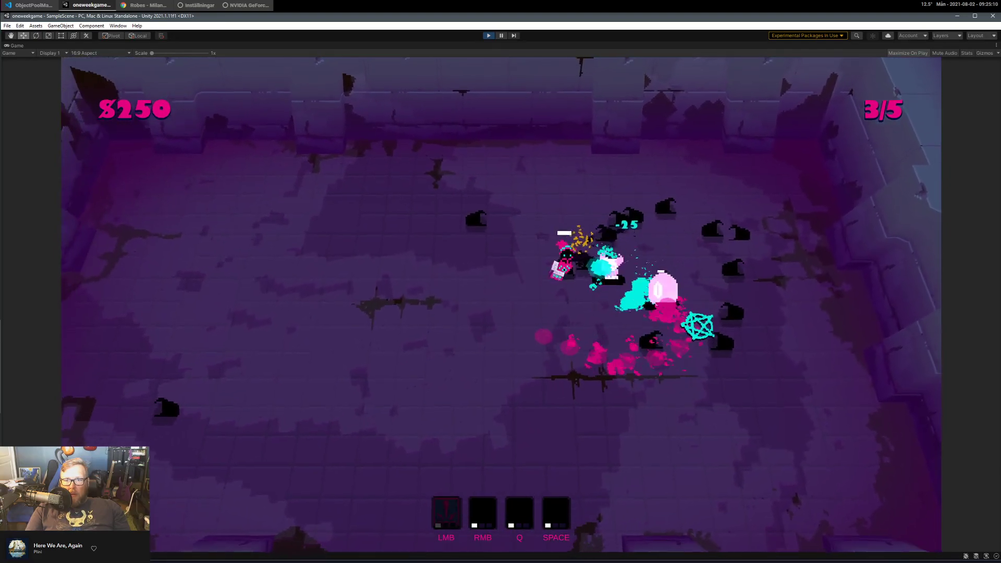
Finish stage 1's third wave by firing at the pink-trailed enemy while keeping away from it.
{"action": "left_click", "coordinate": [703, 280]}
{"action": "key", "text": "a"}
{"action": "left_click", "coordinate": [695, 257]}
{"action": "left_click", "coordinate": [695, 206]}
{"action": "key", "text": "d"}
{"action": "left_click", "coordinate": [677, 237]}
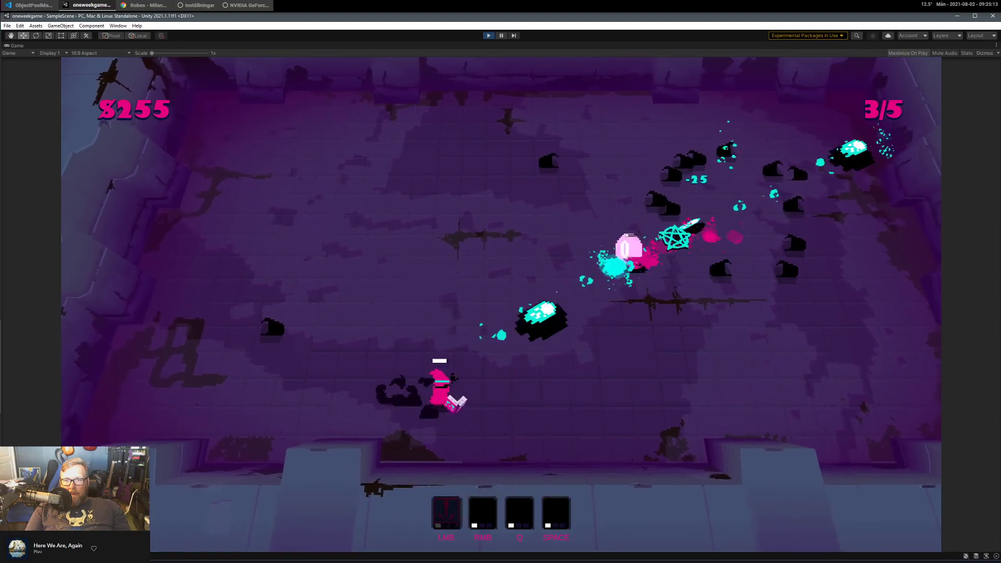
{"action": "left_click", "coordinate": [600, 232]}
{"action": "left_click", "coordinate": [521, 232]}
{"action": "left_click", "coordinate": [464, 249]}
{"action": "key", "text": "a"}
{"action": "key", "text": "w"}
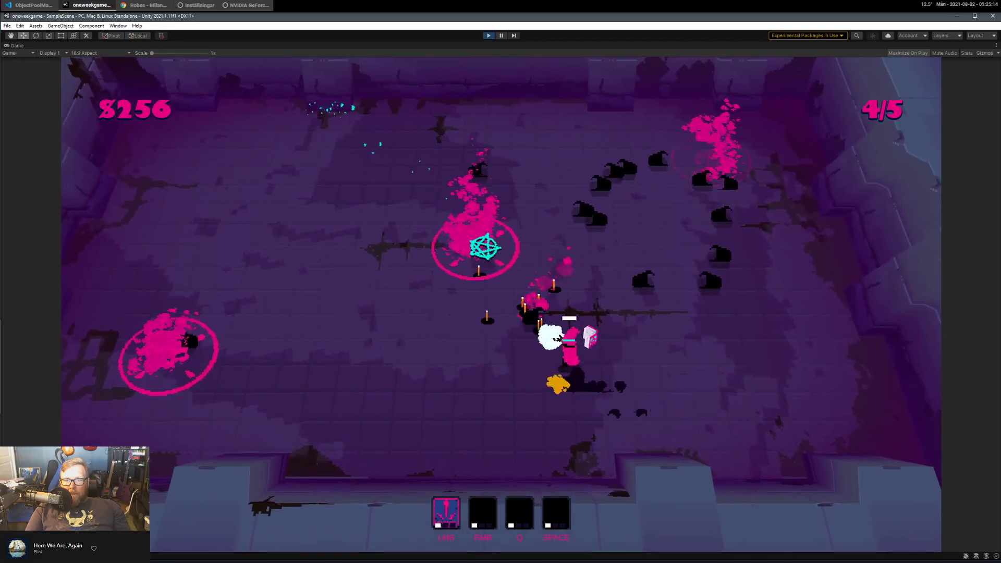
Fight stage 1's fourth-wave enemies with repeated Pew Pew shots while circling through the arena's right half.
{"action": "key", "text": "s"}
{"action": "left_click", "coordinate": [562, 242]}
{"action": "key", "text": "d"}
{"action": "left_click", "coordinate": [514, 243]}
{"action": "left_click", "coordinate": [516, 250]}
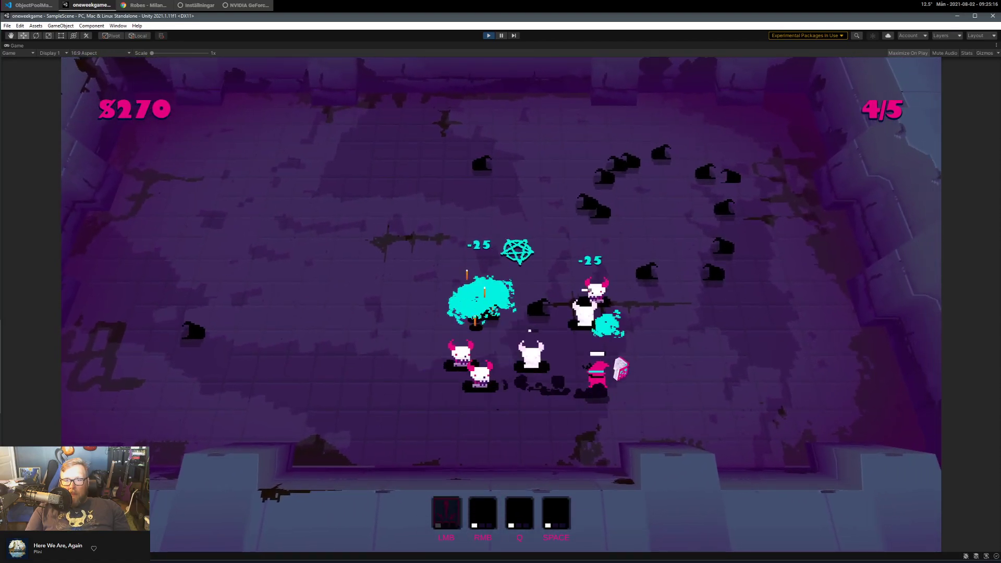
{"action": "left_click", "coordinate": [551, 299]}
{"action": "key", "text": "w"}
{"action": "left_click", "coordinate": [578, 387]}
{"action": "left_click", "coordinate": [690, 436]}
{"action": "key", "text": "a"}
{"action": "left_click", "coordinate": [695, 393]}
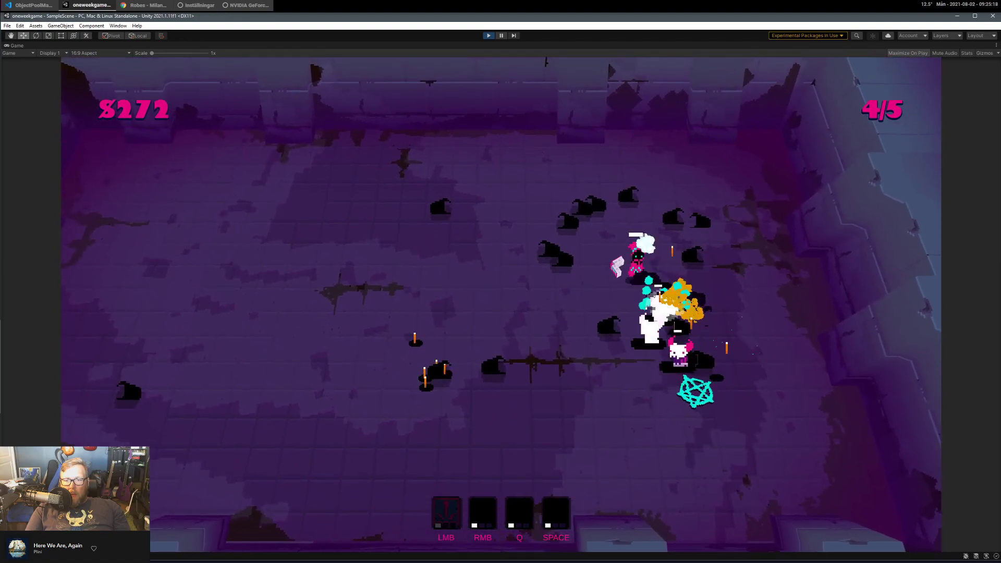
{"action": "left_click", "coordinate": [732, 306]}
{"action": "key", "text": "s"}
{"action": "left_click", "coordinate": [686, 270]}
{"action": "left_click", "coordinate": [657, 273]}
{"action": "left_click", "coordinate": [655, 278]}
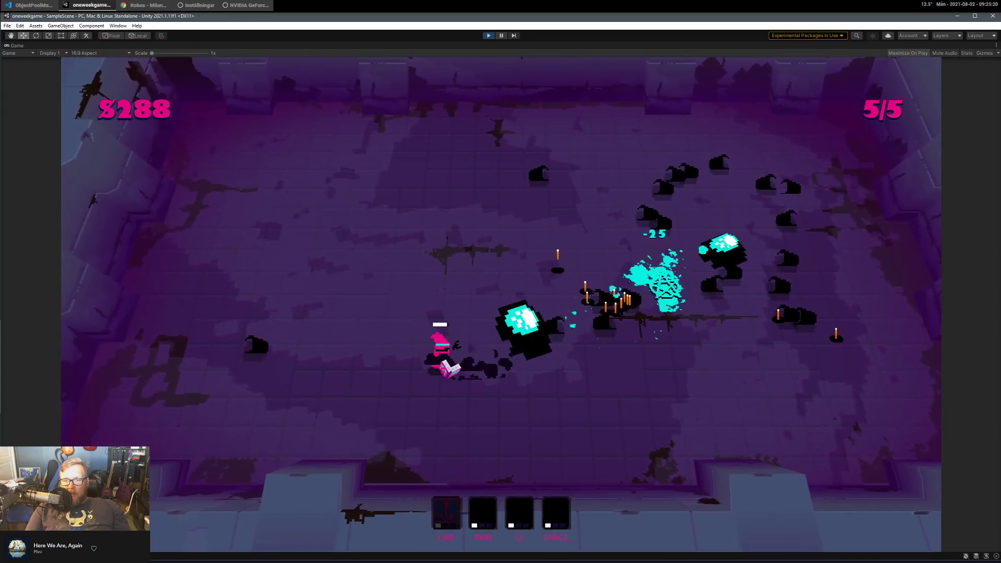
Check the Sacrifice offer in the shop after stage 1 and return to the GO pedestal.
{"action": "key", "text": "d"}
{"action": "key", "text": "w"}
{"action": "key", "text": "d"}
{"action": "key", "text": "s"}
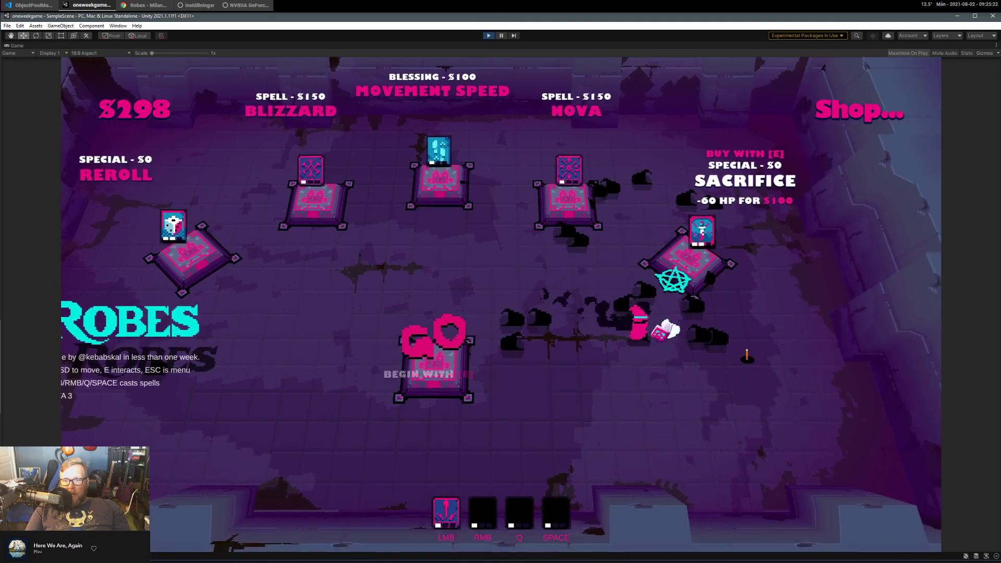
{"action": "key", "text": "a"}
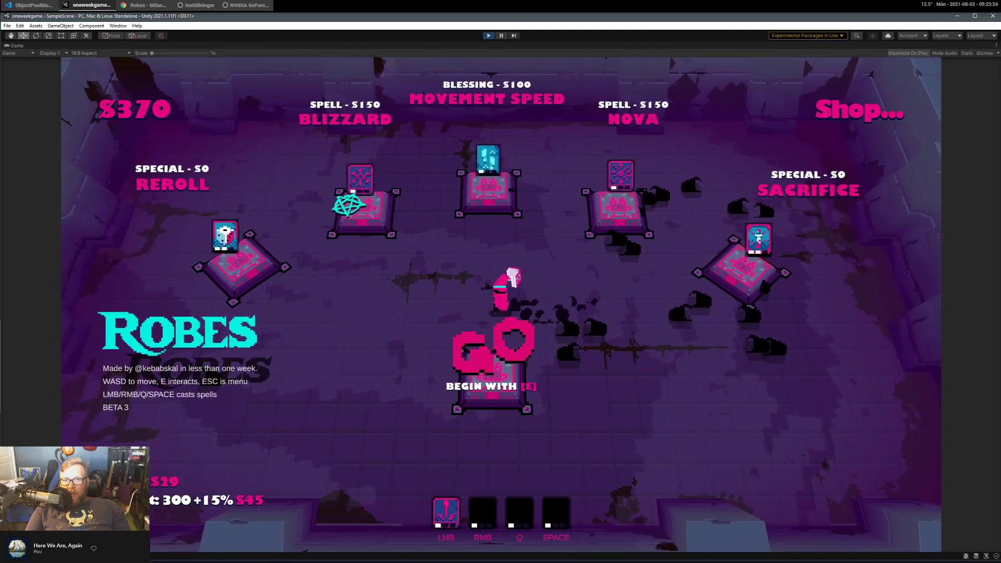
{"action": "key", "text": "w"}
{"action": "key", "text": "d"}
{"action": "key", "text": "s"}
{"action": "key", "text": "a"}
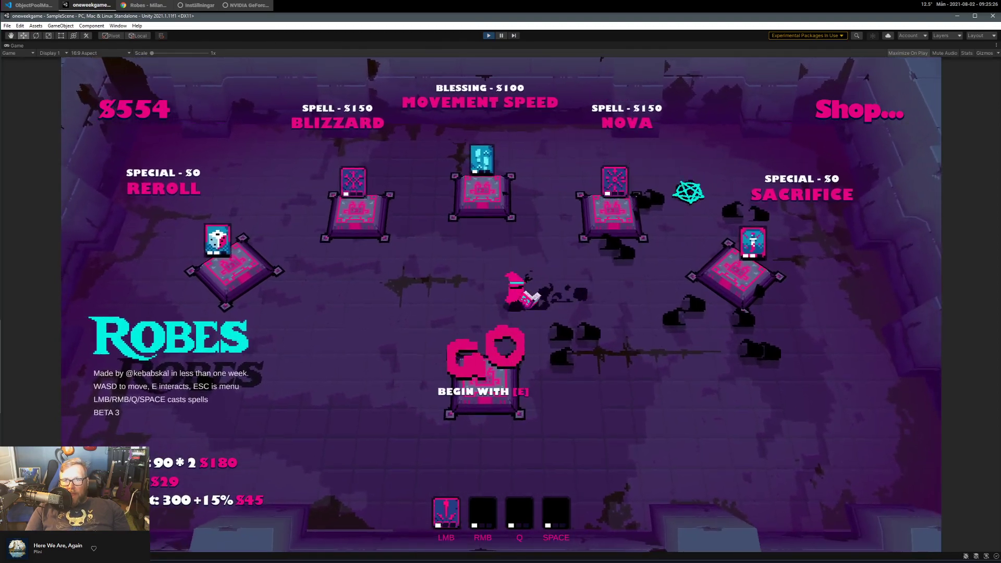
Inspect the Movement Speed blessing and Blizzard spell offers at their shop pedestals.
{"action": "key", "text": "w"}
{"action": "key", "text": "d"}
{"action": "key", "text": "w"}
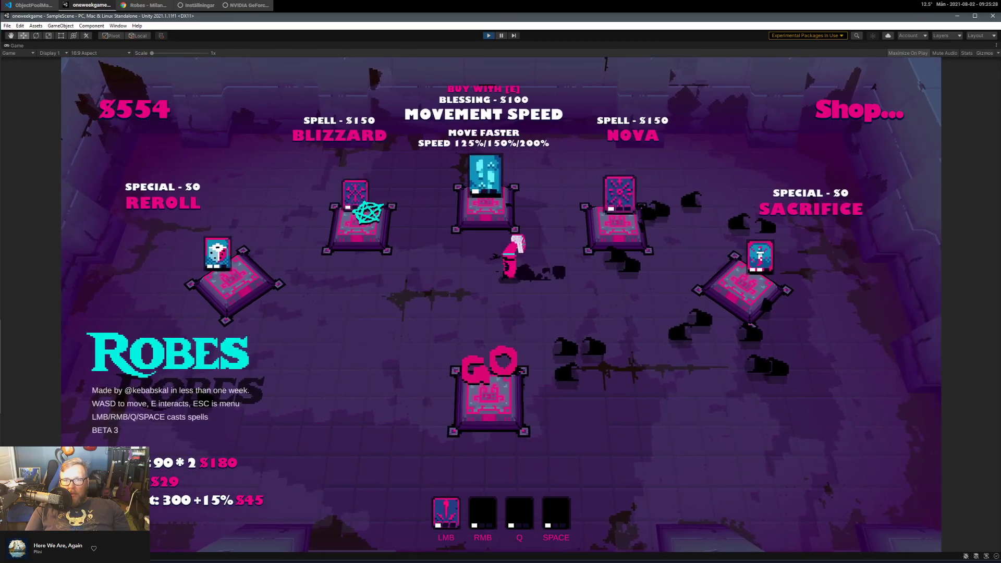
{"action": "key", "text": "s"}
{"action": "key", "text": "a"}
{"action": "key", "text": "w"}
{"action": "key", "text": "d"}
{"action": "key", "text": "d"}
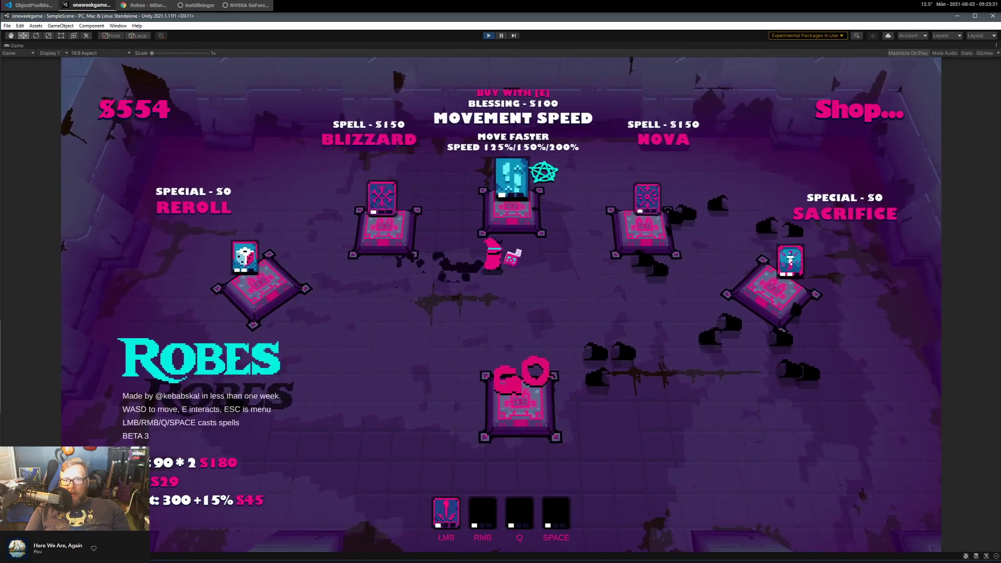
{"action": "key", "text": "a"}
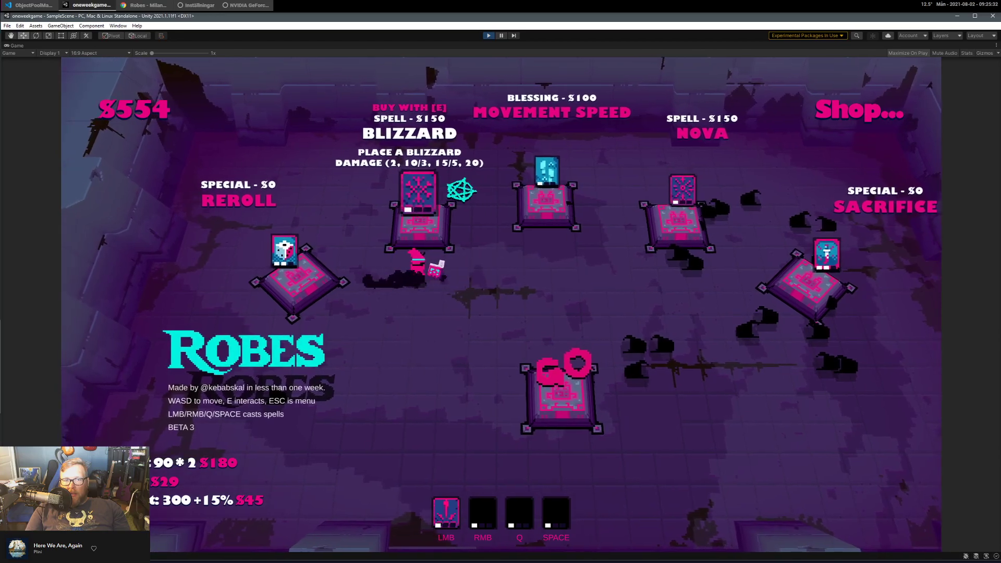
Compare the Movement Speed blessing's description with the Blizzard spell's at their neighbouring pedestals.
{"action": "key", "text": "d"}
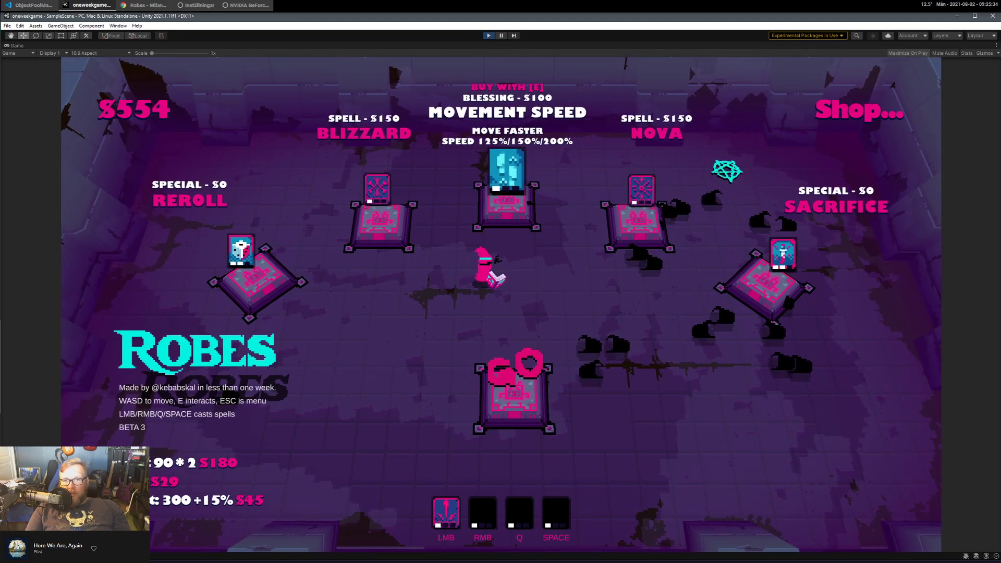
{"action": "key", "text": "d"}
{"action": "key", "text": "a"}
{"action": "key", "text": "a"}
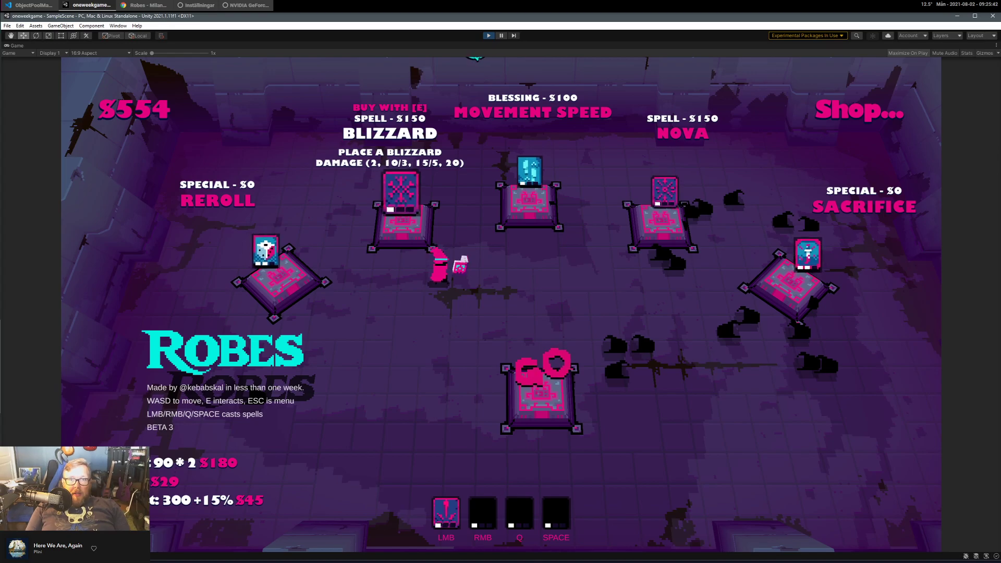
Stop the playtest and switch to the project's scripts in Visual Studio Code.
{"action": "key", "text": "Escape"}
{"action": "left_click", "coordinate": [488, 36]}
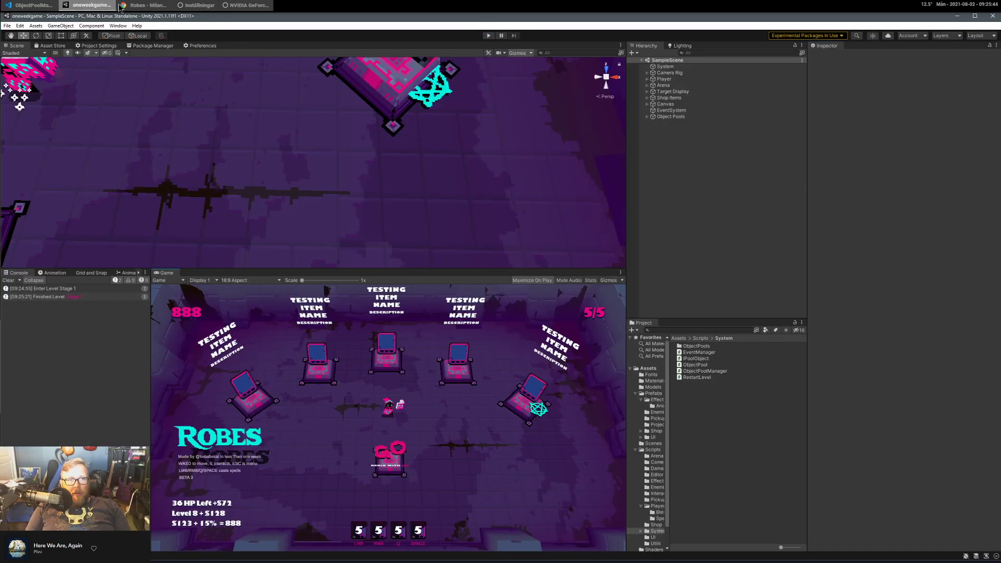
{"action": "left_click", "coordinate": [33, 5]}
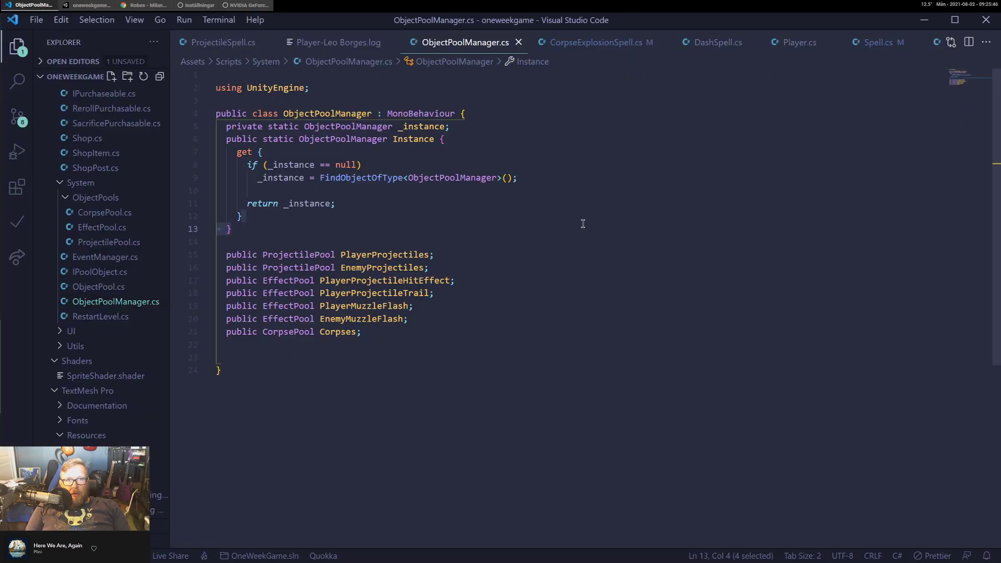
{"action": "key", "text": "ctrl+o"}
{"action": "key", "text": "Escape"}
{"action": "key", "text": "ctrl+p"}
{"action": "type", "text": "game"}
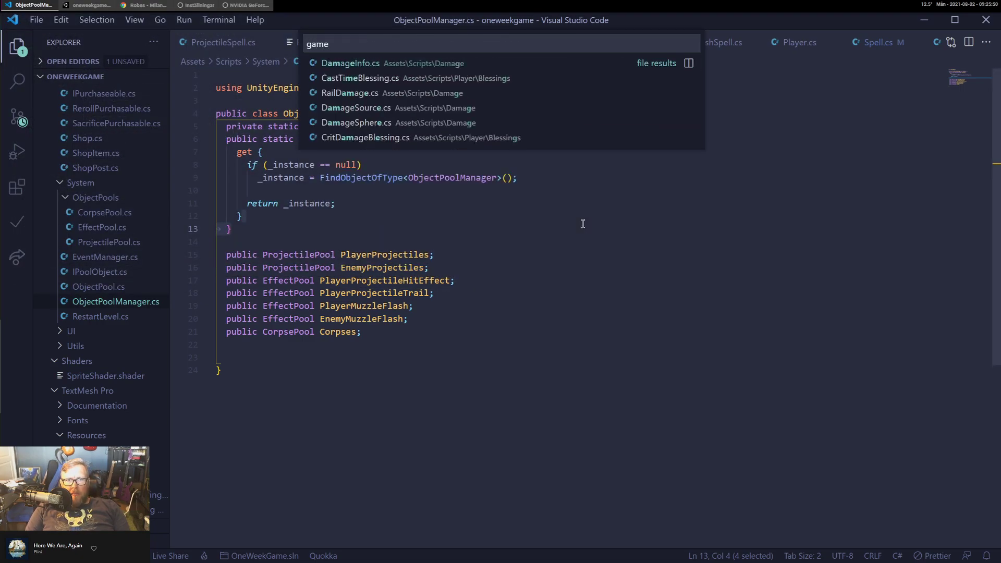
{"action": "key", "text": "ctrl+a"}
{"action": "key", "text": "Escape"}
Search all project files for "cursor" and open the first Cursor.lockState match in SettingsMenuUI.cs.
{"action": "key", "text": "ctrl+shift+f"}
{"action": "type", "text": "c"}
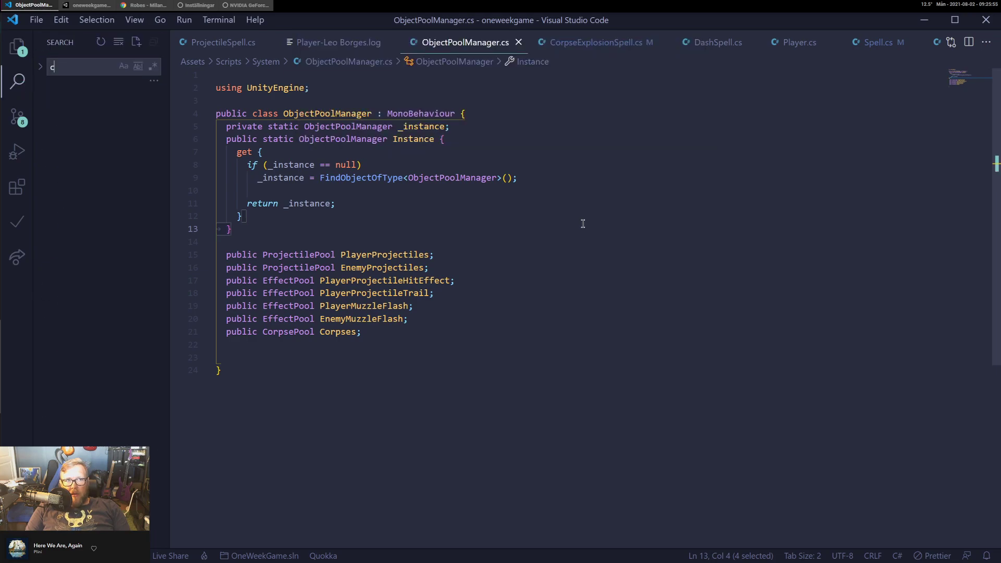
{"action": "type", "text": "onstrain"}
{"action": "key", "text": "ctrl+a"}
{"action": "type", "text": "po"}
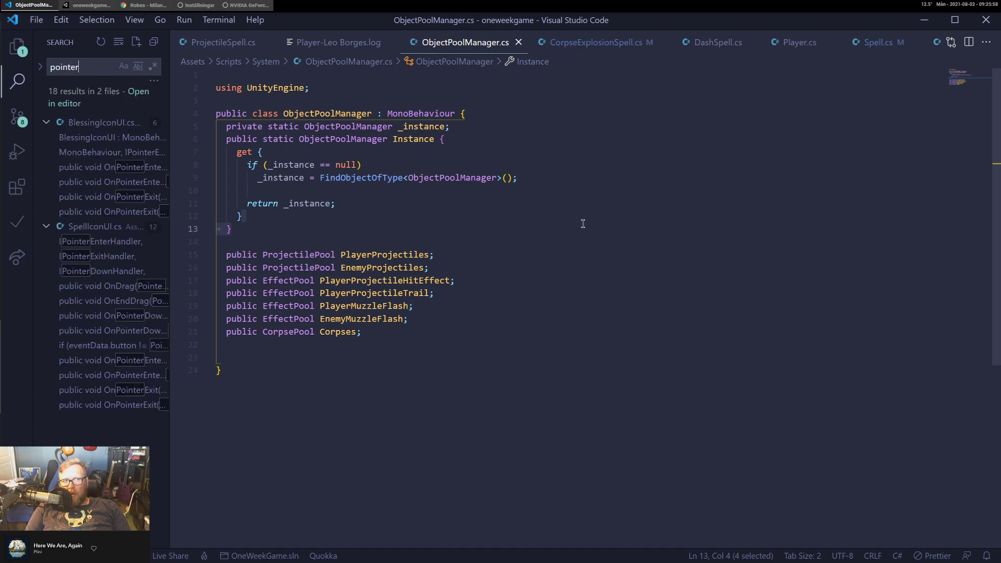
{"action": "key", "text": "ctrl+a"}
{"action": "type", "text": "cursor"}
{"action": "left_click", "coordinate": [99, 137]}
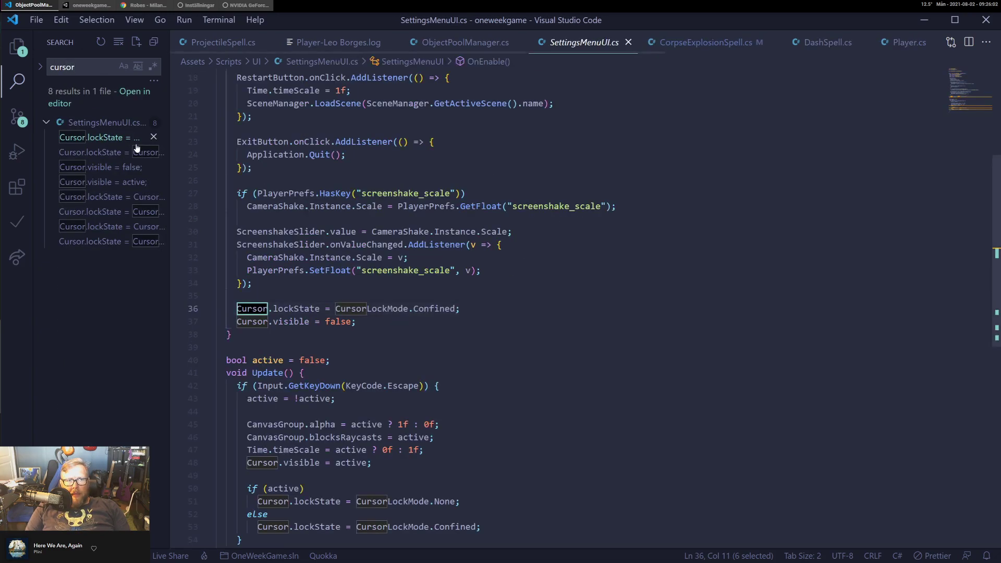
Comment out the Cursor.lockState = CursorLockMode.Confined line at the end of OnEnable.
{"action": "left_click", "coordinate": [498, 314]}
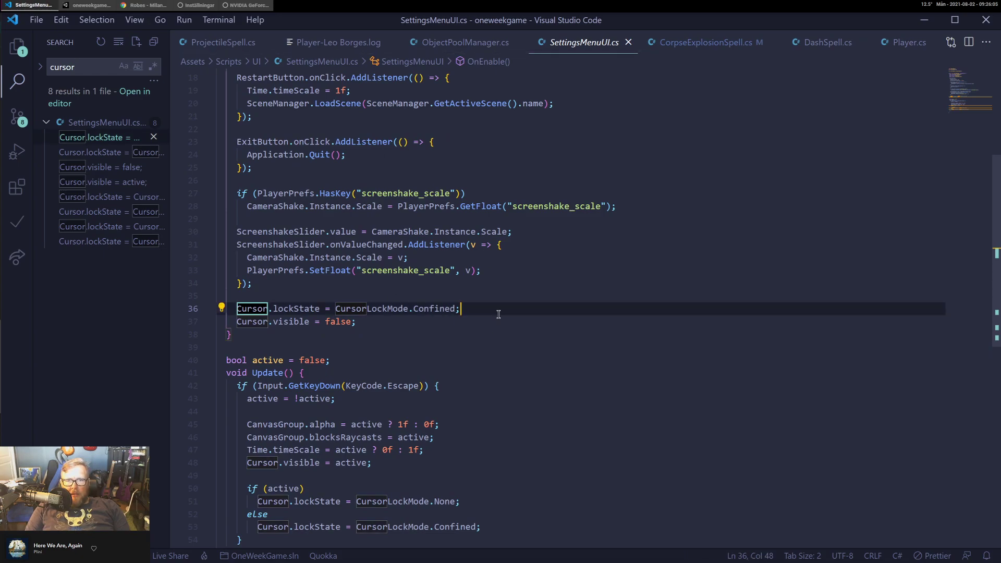
{"action": "key", "text": "F12"}
{"action": "key", "text": "ctrl+slash"}
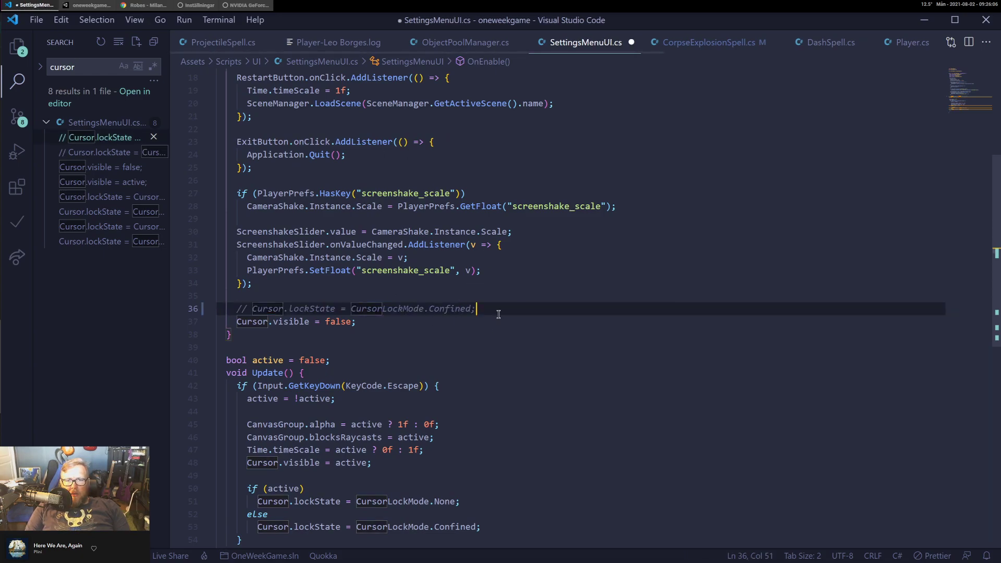
{"action": "key", "text": "Down"}
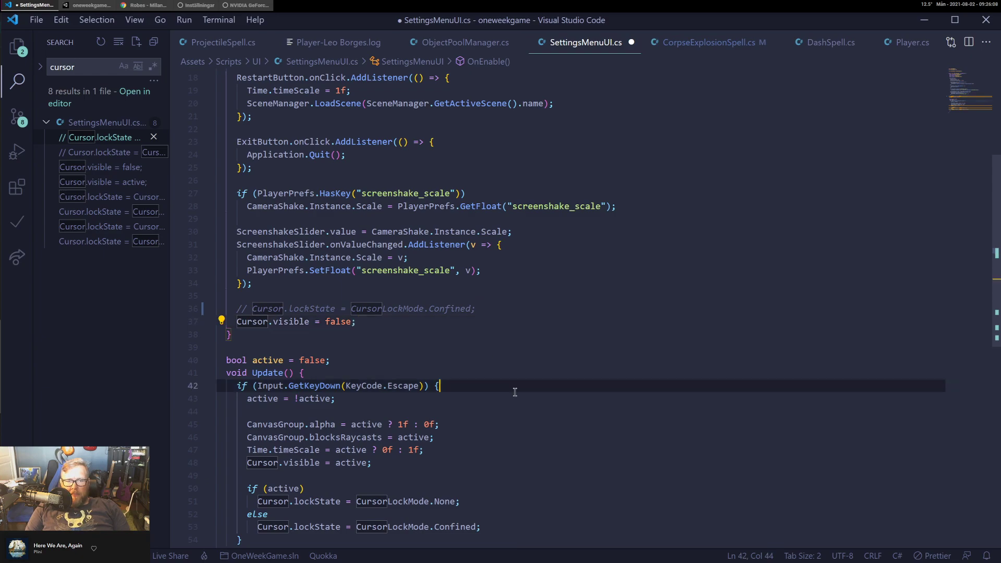
Comment out the if (active)/else block that sets Cursor.lockState in Update and save SettingsMenuUI.cs.
{"action": "scroll", "coordinate": [514, 392], "scroll_direction": "down", "scroll_amount": 4}
{"action": "left_click", "coordinate": [527, 353]}
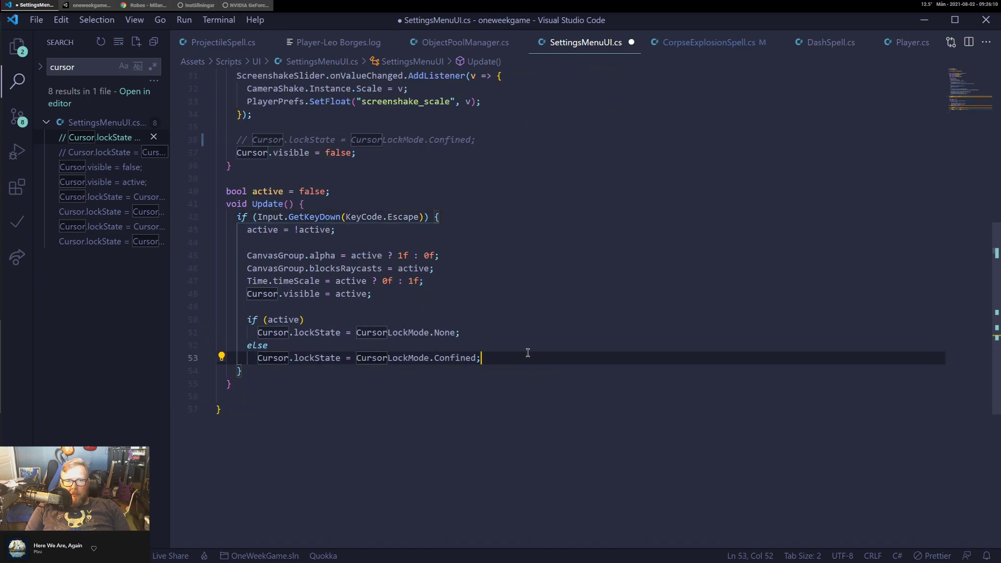
{"action": "key", "text": "shift+Up"}
{"action": "key", "text": "shift+Up"}
{"action": "key", "text": "shift+Up"}
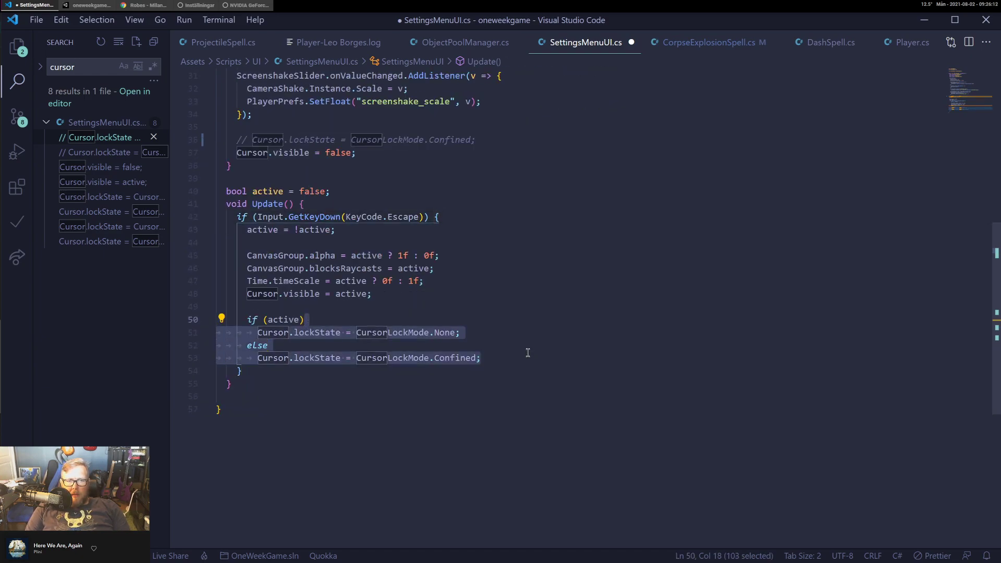
{"action": "key", "text": "ctrl+slash"}
{"action": "key", "text": "ctrl+s"}
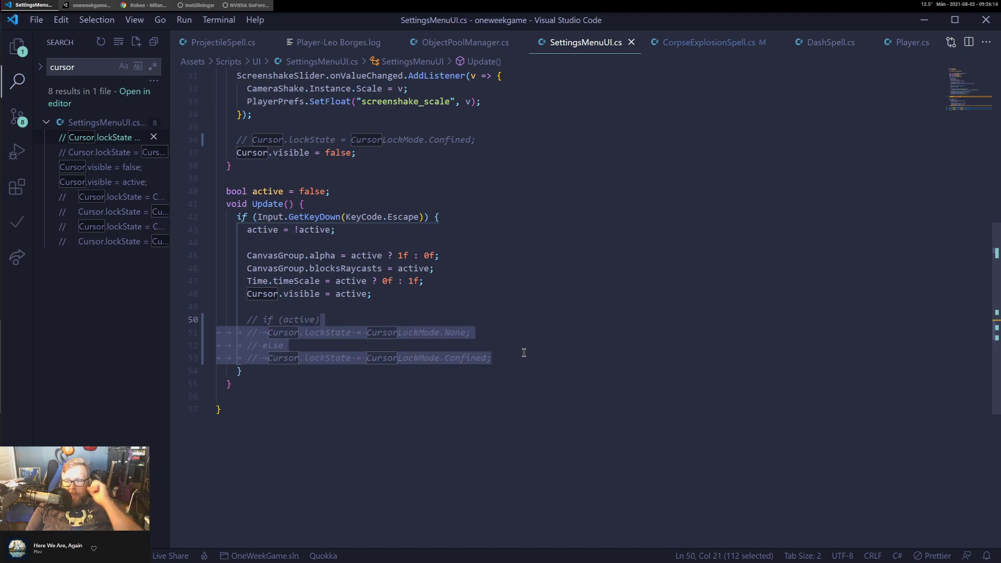
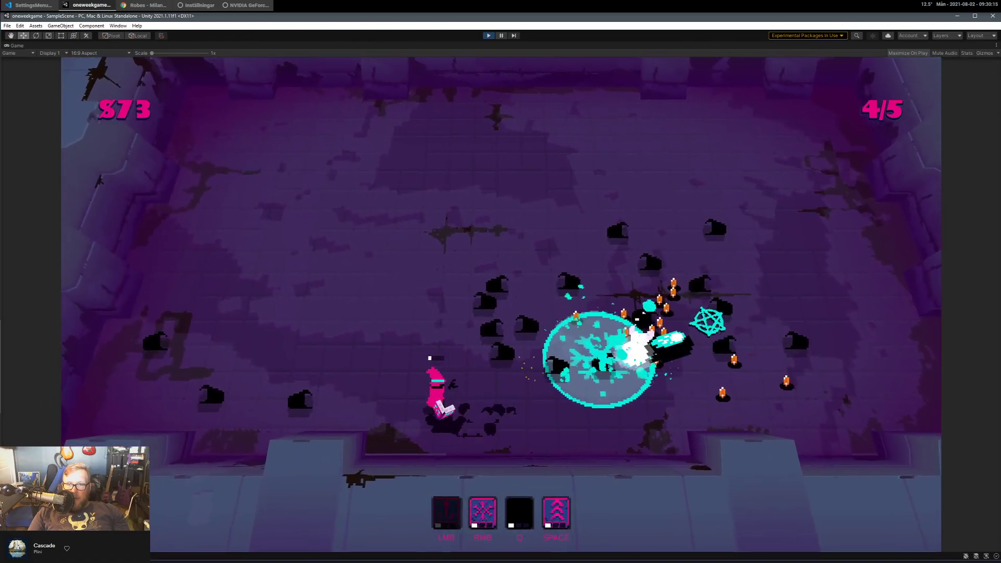
Collect the orange drops left by the last enemies and dash back to the Crit Damage pedestal in the shop.
{"action": "key", "text": "w"}
{"action": "key", "text": "d"}
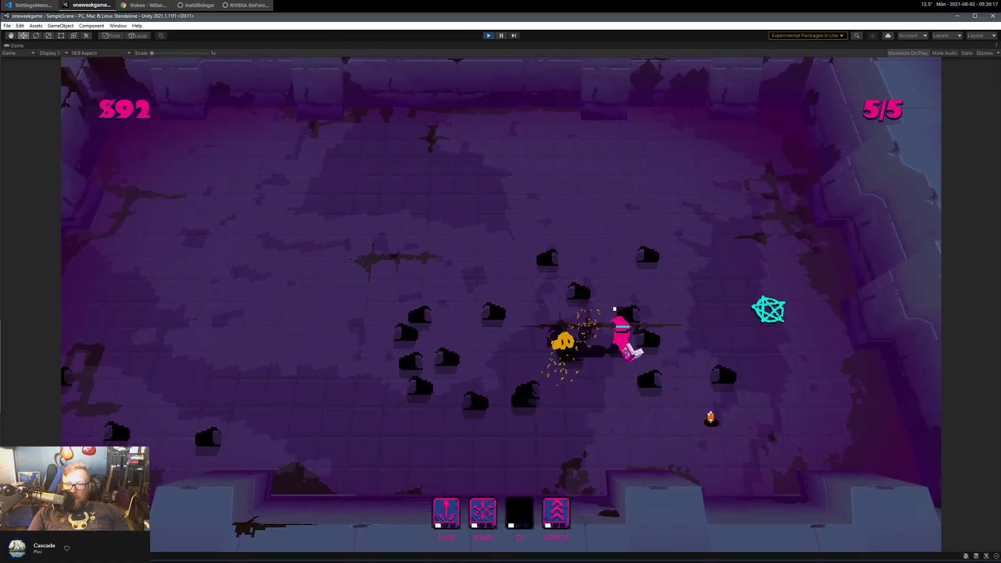
{"action": "key", "text": "s"}
{"action": "key", "text": "a"}
{"action": "key", "text": "space"}
{"action": "key", "text": "w"}
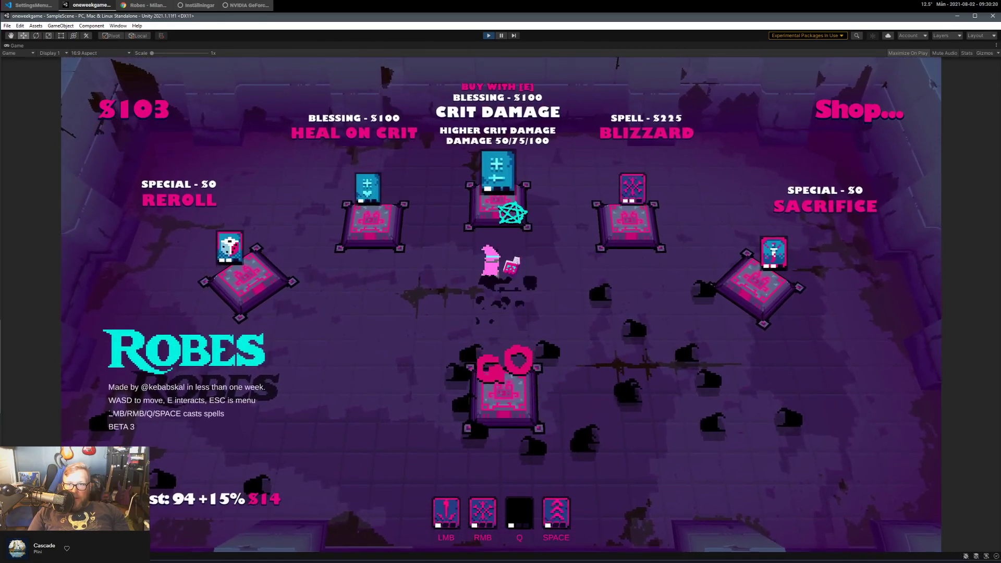
Review the Reroll special and the $225 Blizzard offer at their shop pedestals.
{"action": "key", "text": "a"}
{"action": "key", "text": "d"}
{"action": "key", "text": "d"}
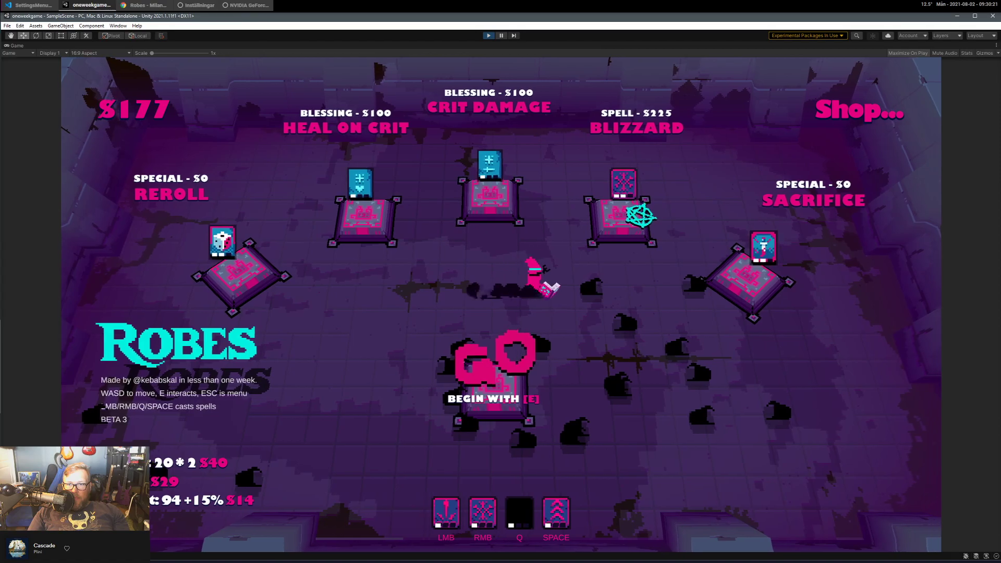
{"action": "key", "text": "w"}
{"action": "key", "text": "a"}
{"action": "key", "text": "a"}
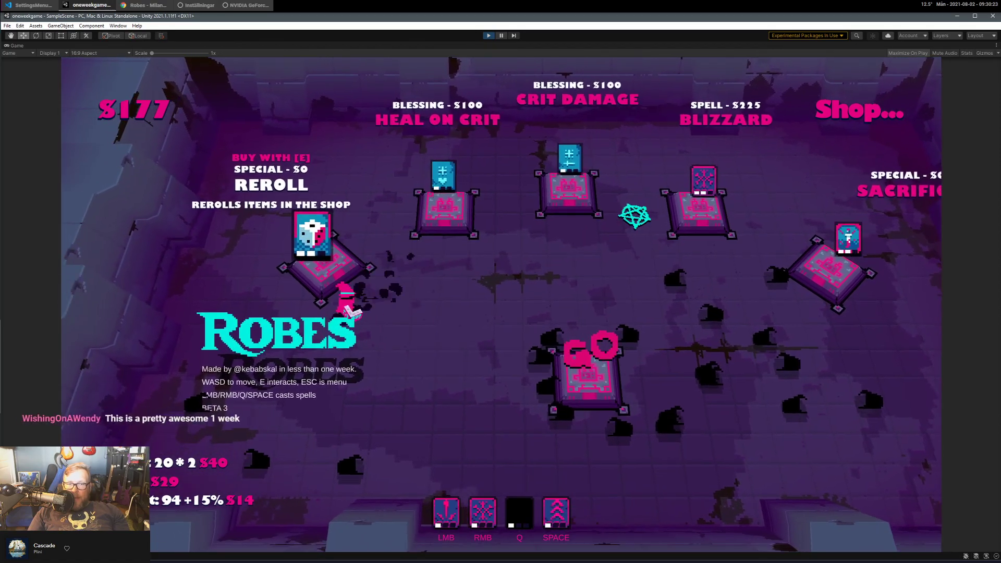
{"action": "key", "text": "d"}
{"action": "key", "text": "d"}
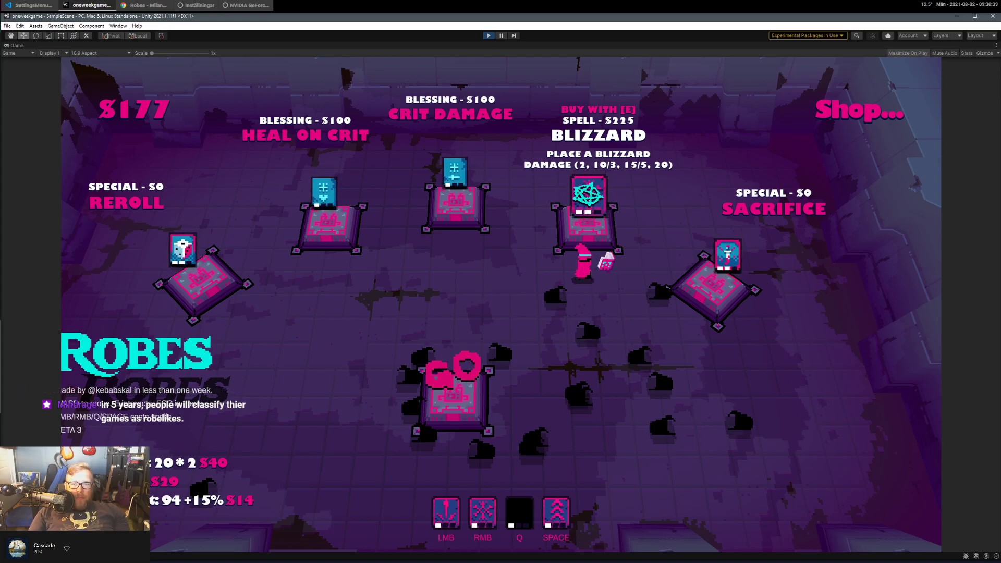
Dash between the Reroll, Blizzard and Crit Damage pedestals to compare their offers.
{"action": "key", "text": "a"}
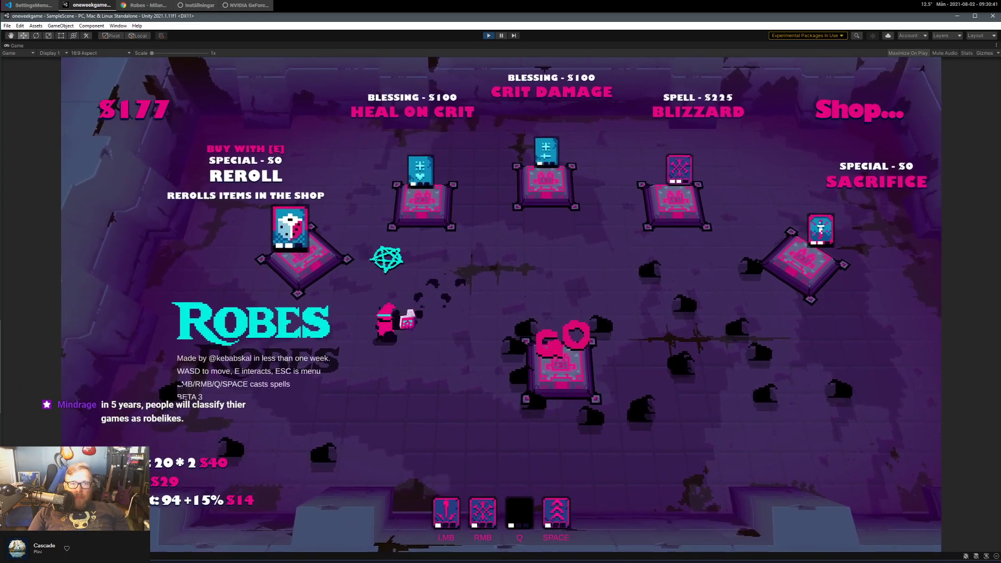
{"action": "key", "text": "d"}
{"action": "key", "text": "space"}
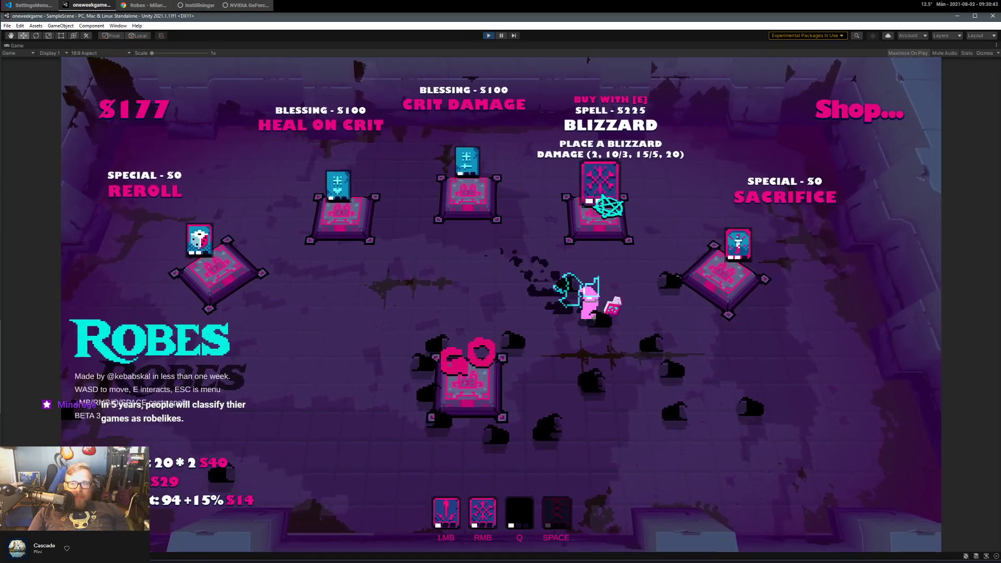
{"action": "key", "text": "s"}
{"action": "key", "text": "a"}
{"action": "key", "text": "w"}
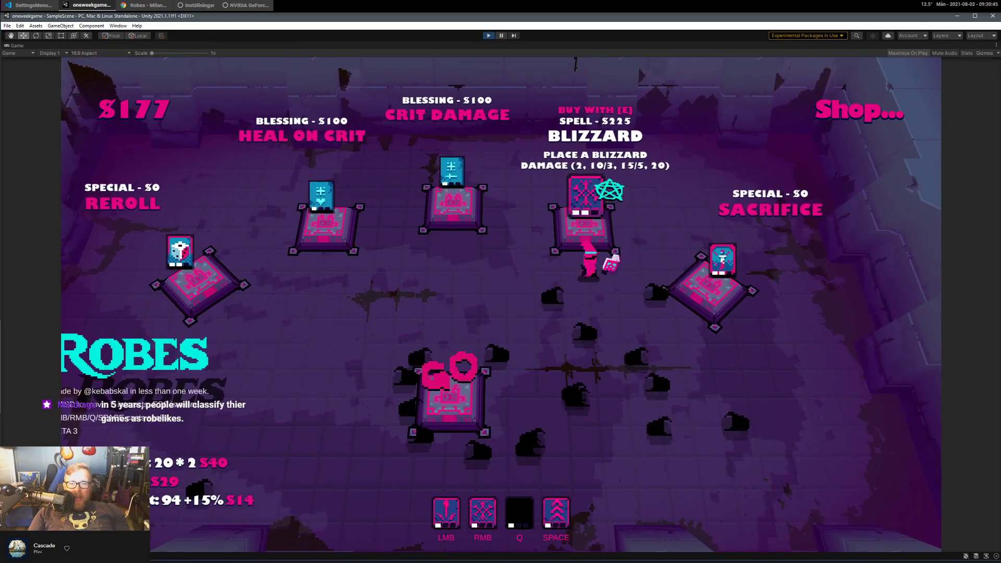
{"action": "key", "text": "a"}
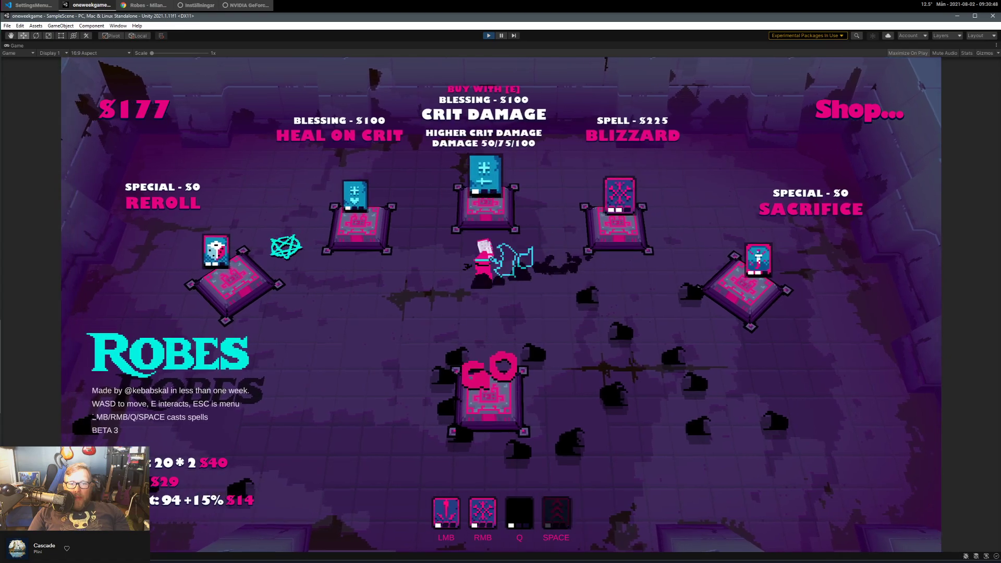
{"action": "key", "text": "a"}
{"action": "key", "text": "s"}
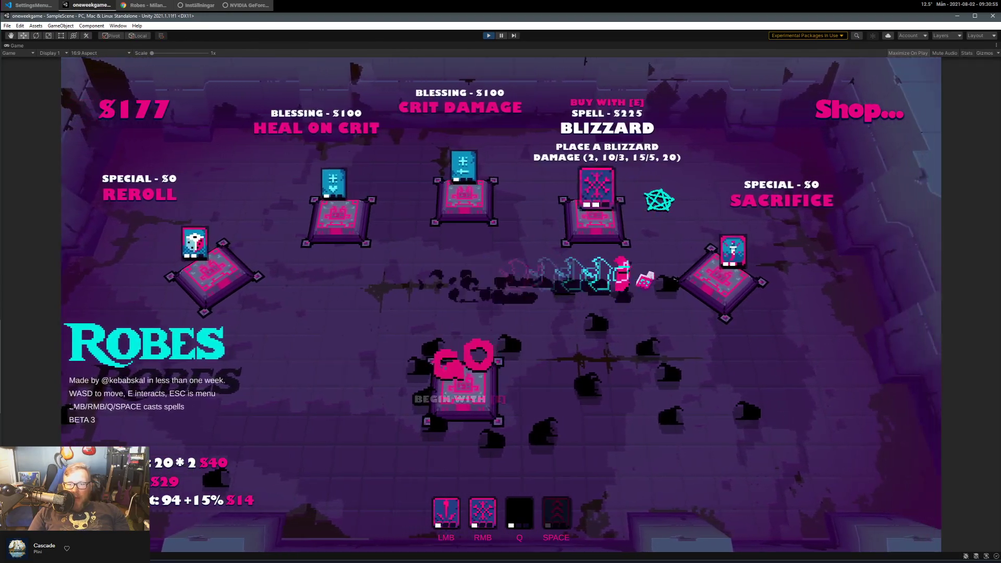
Read the Crit Damage, Heal On Crit and Blizzard descriptions and check the RMB spell slot.
{"action": "key", "text": "a"}
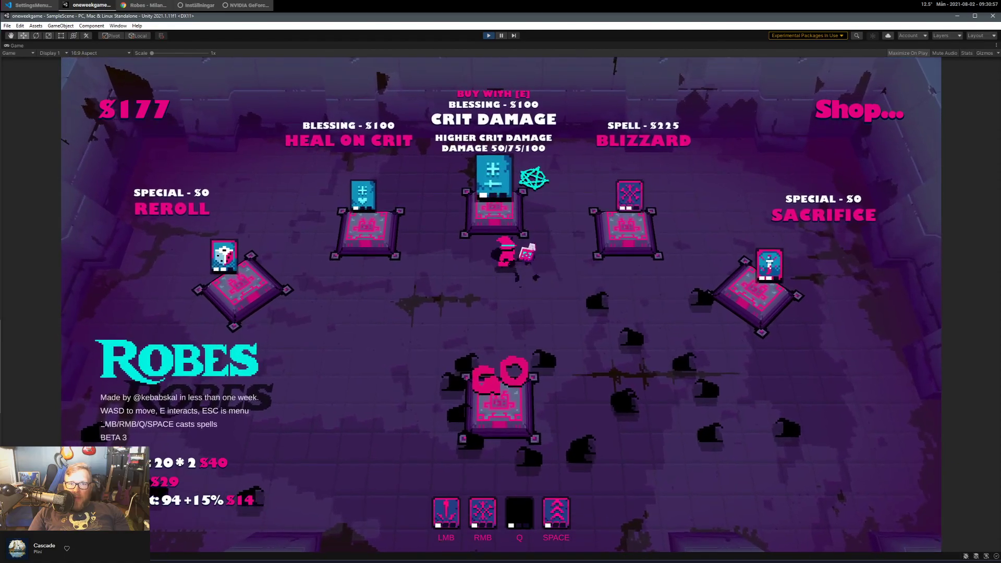
{"action": "key", "text": "a"}
{"action": "key", "text": "space"}
{"action": "key", "text": "s"}
{"action": "key", "text": "d"}
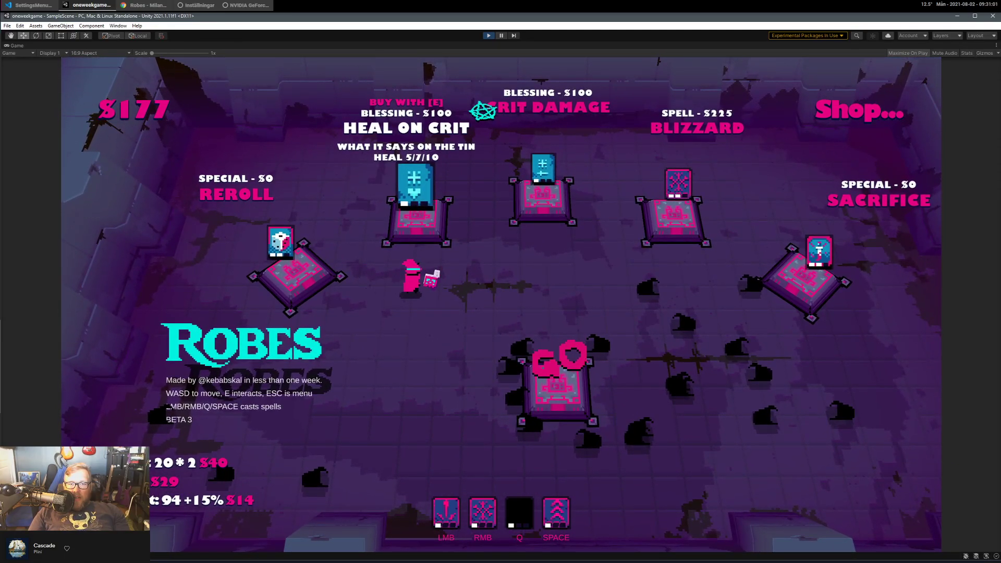
{"action": "key", "text": "d"}
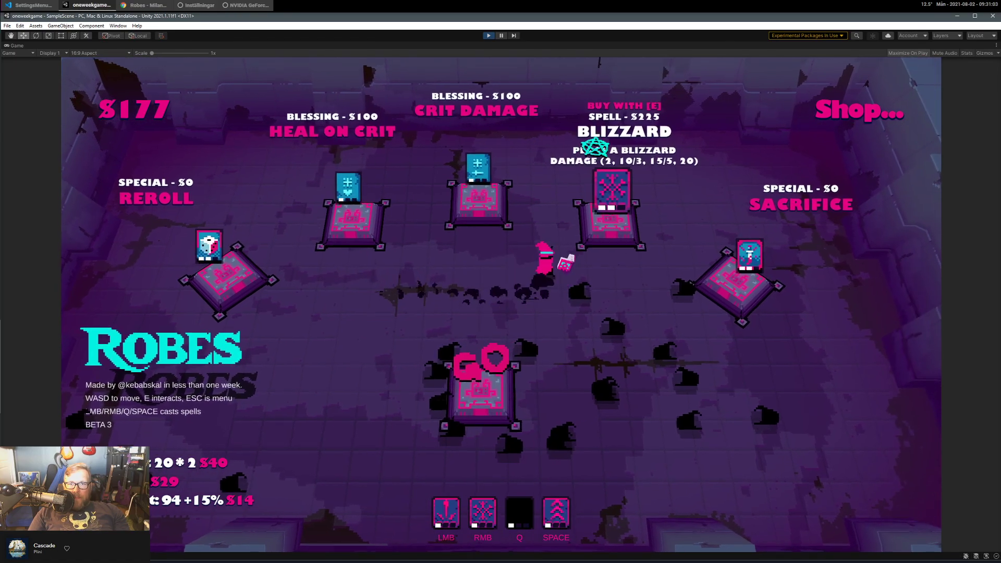
{"action": "mouse_move", "coordinate": [481, 513]}
{"action": "left_mouse_down"}
{"action": "mouse_move", "coordinate": [519, 516]}
{"action": "mouse_move", "coordinate": [484, 513]}
{"action": "left_mouse_up"}
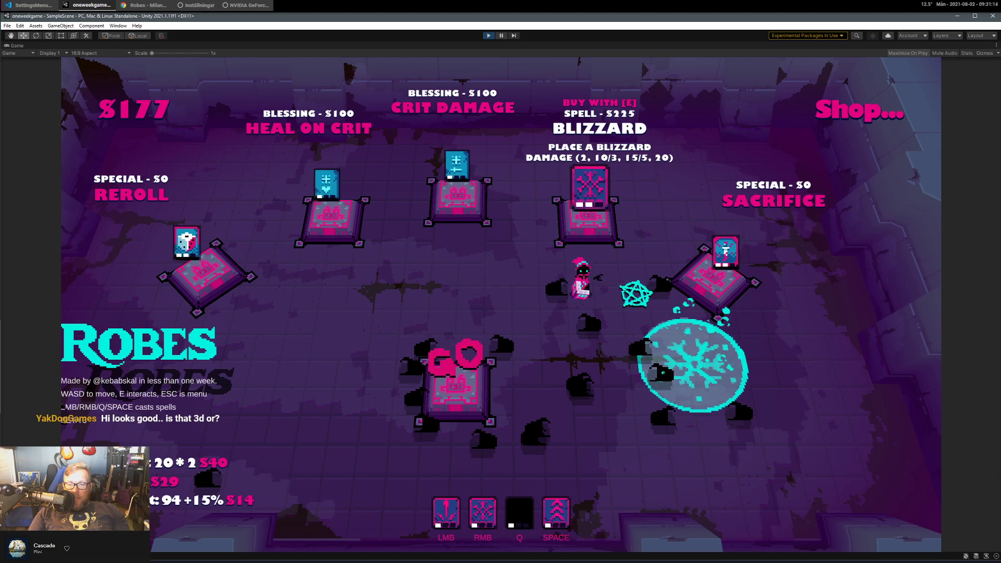
Check the Sacrifice special's HP-for-money trade and dash back to the Blizzard pedestal.
{"action": "key", "text": "d"}
{"action": "key", "text": "s"}
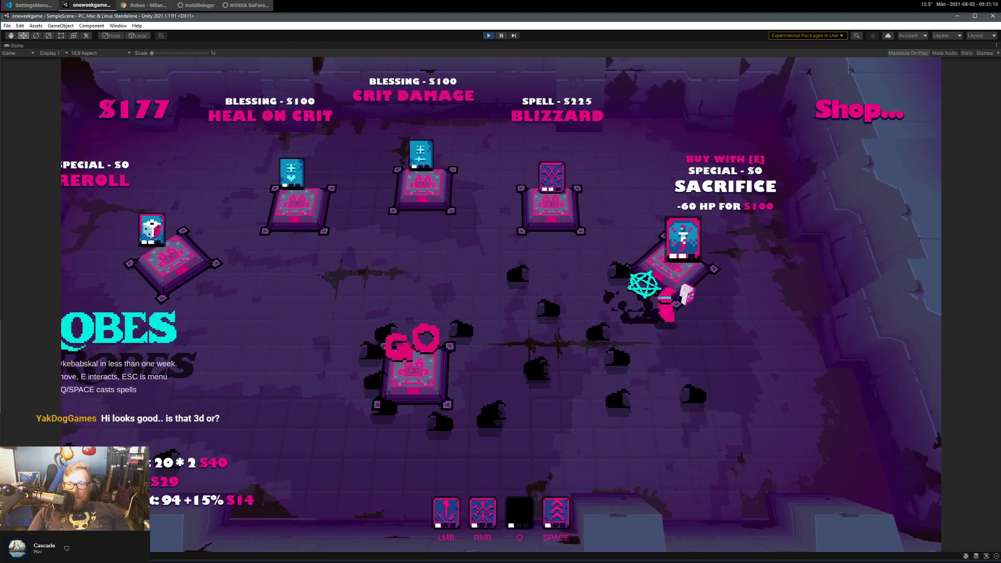
{"action": "key", "text": "a"}
{"action": "key", "text": "space"}
{"action": "key", "text": "w"}
{"action": "key", "text": "d"}
{"action": "key", "text": "space"}
{"action": "key", "text": "a"}
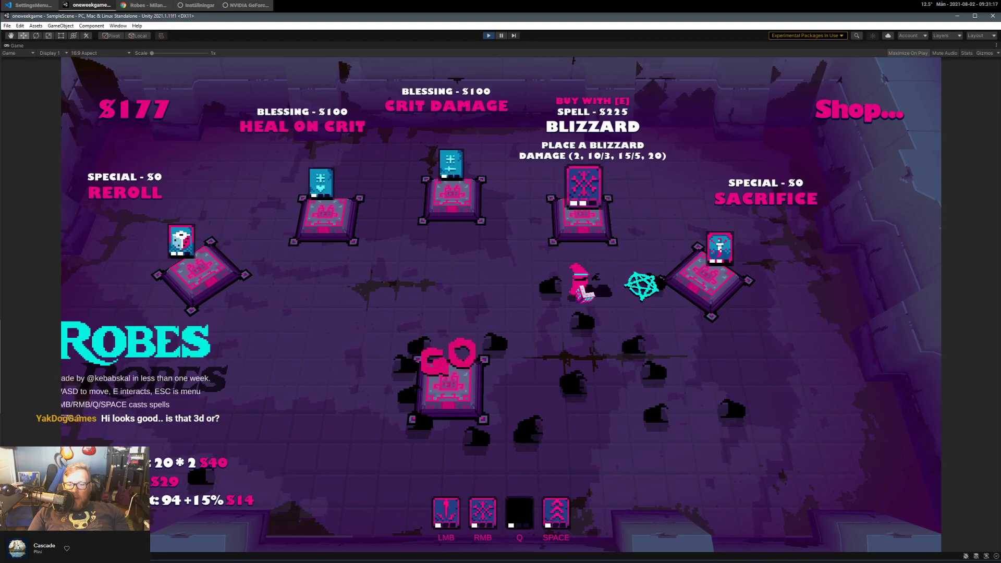
{"action": "key", "text": "w"}
{"action": "key", "text": "space"}
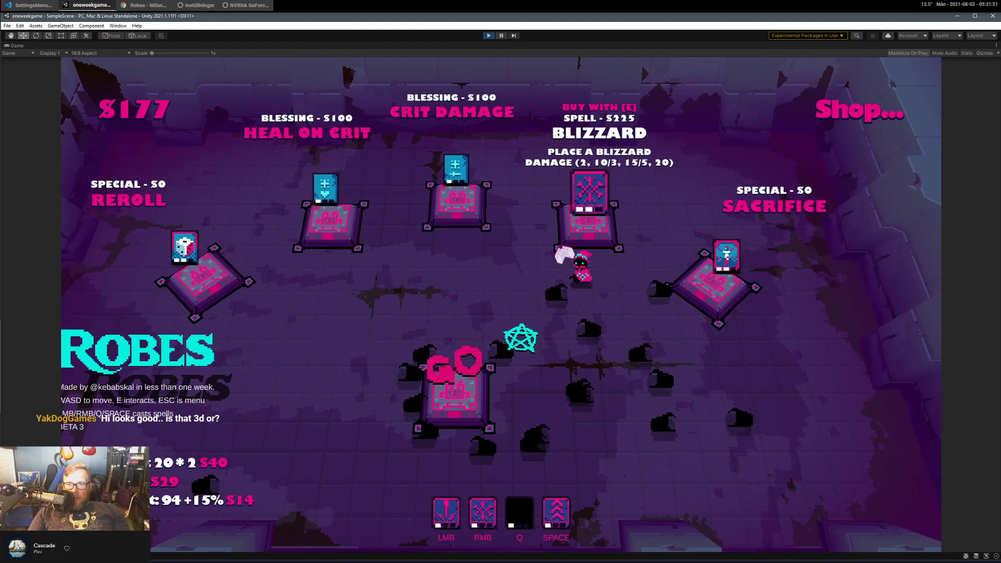
Cast Blizzard on the corpses below the pedestals and buy Sacrifice, trading 60 HP for $100.
{"action": "right_click", "coordinate": [637, 387]}
{"action": "key", "text": "d"}
{"action": "key", "text": "s"}
{"action": "key", "text": "space"}
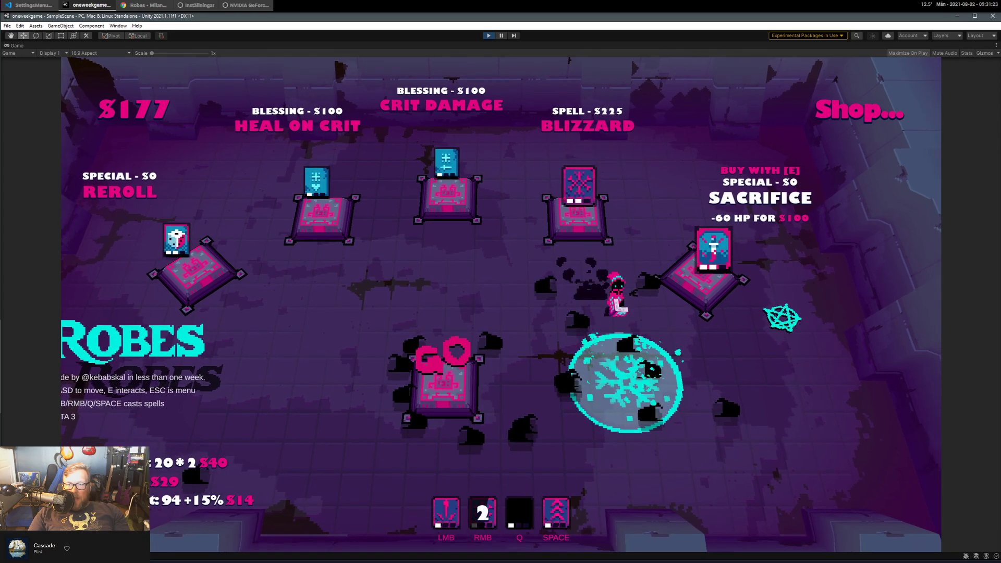
{"action": "key", "text": "e"}
Buy the Blizzard spell upgrade for $225 and dash across the shop to the Reroll pedestal.
{"action": "key", "text": "a"}
{"action": "key", "text": "w"}
{"action": "key", "text": "space"}
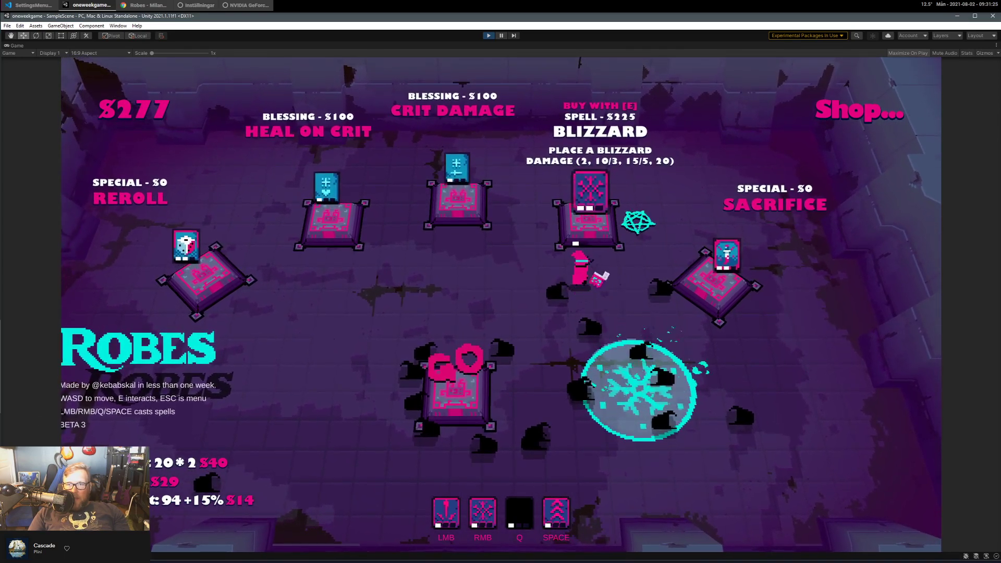
{"action": "key", "text": "a"}
{"action": "key", "text": "space"}
{"action": "key", "text": "s"}
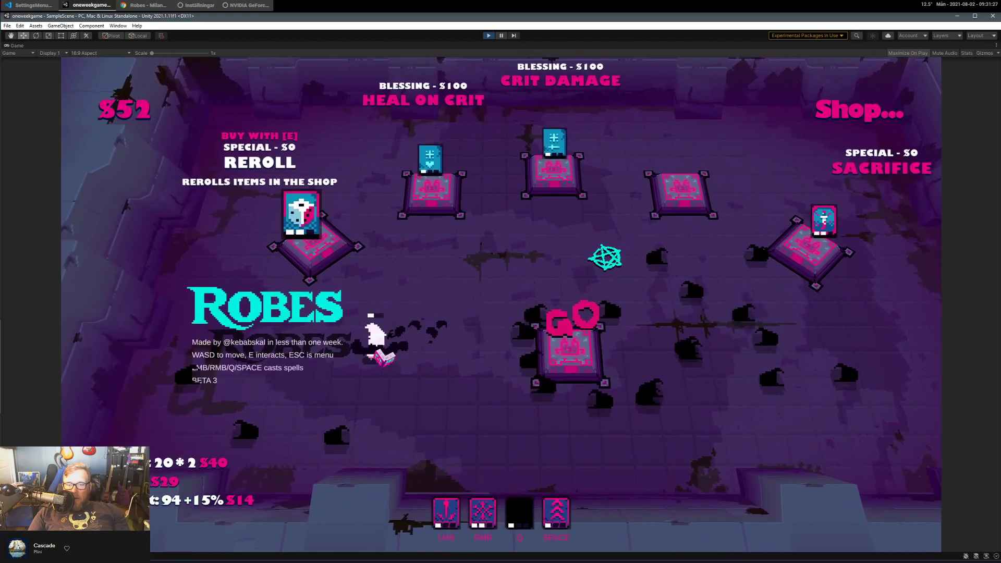
Cast the upgraded Blizzard over the corpses beside the Go pedestal and circle back above it.
{"action": "key", "text": "d"}
{"action": "key", "text": "w"}
{"action": "right_click", "coordinate": [683, 322]}
{"action": "key", "text": "d"}
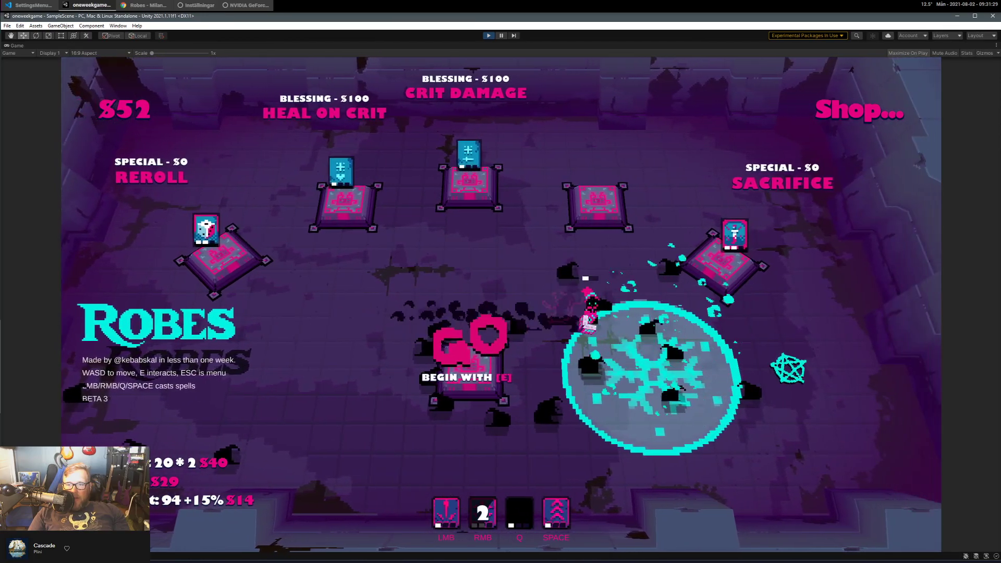
{"action": "key", "text": "a"}
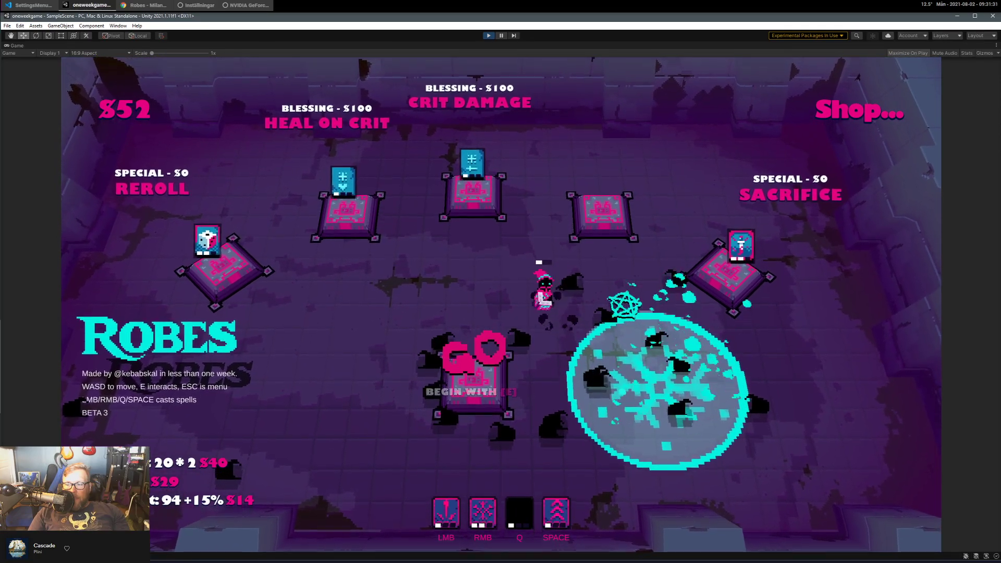
{"action": "key", "text": "d"}
{"action": "key", "text": "w"}
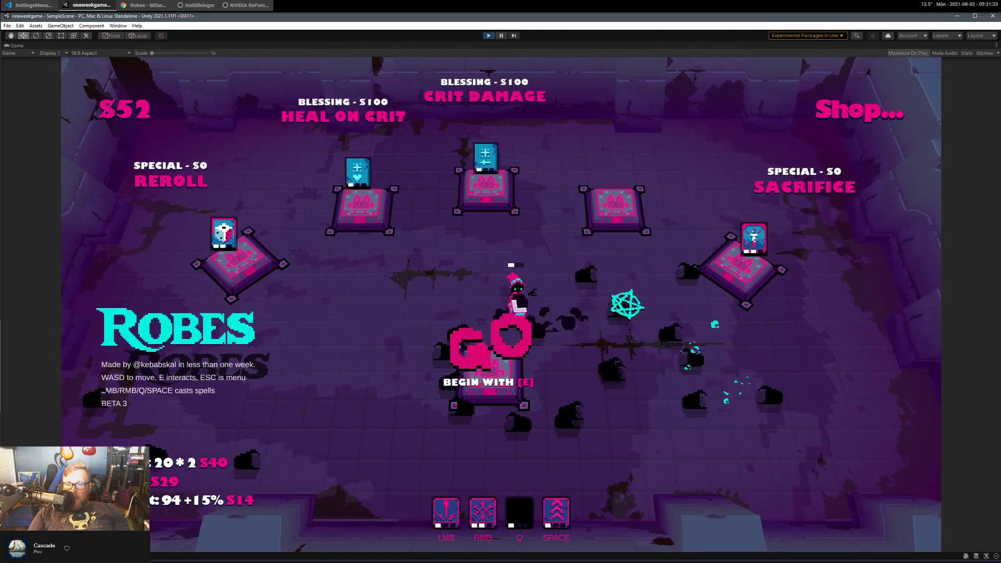
Read the Reroll, Heal On Crit and Sacrifice descriptions by moving back and forth between their pedestals.
{"action": "key", "text": "a"}
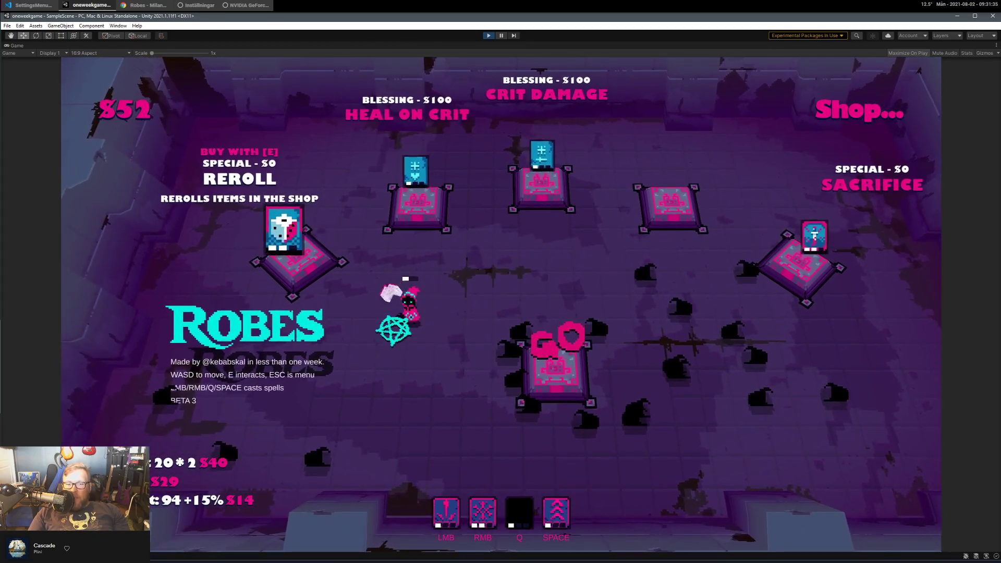
{"action": "key", "text": "d"}
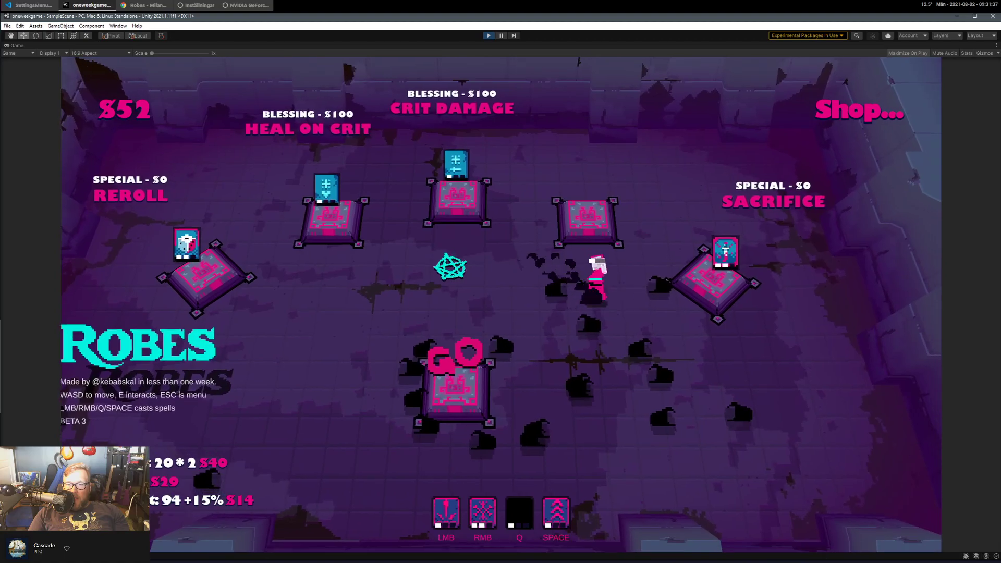
{"action": "key", "text": "a"}
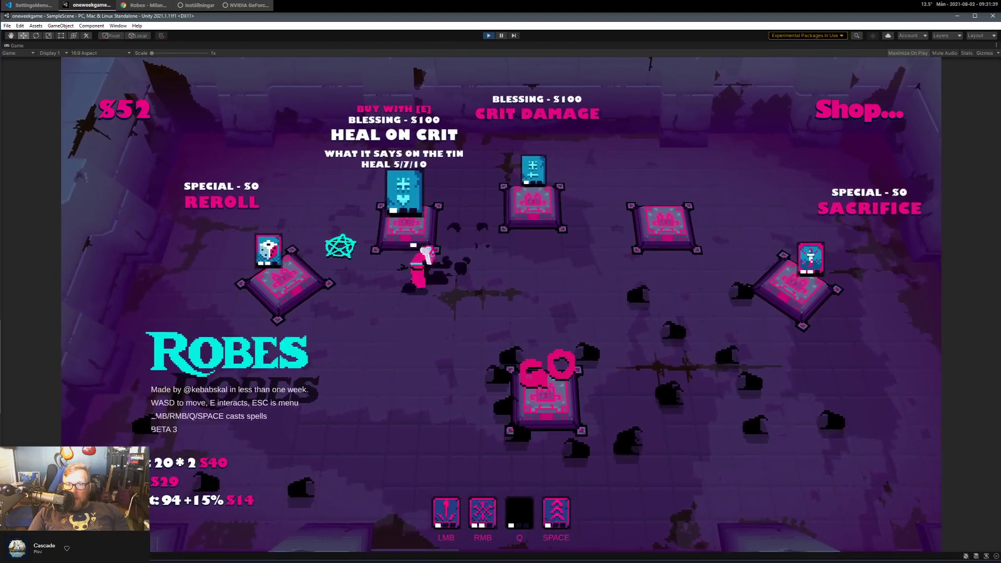
{"action": "key", "text": "d"}
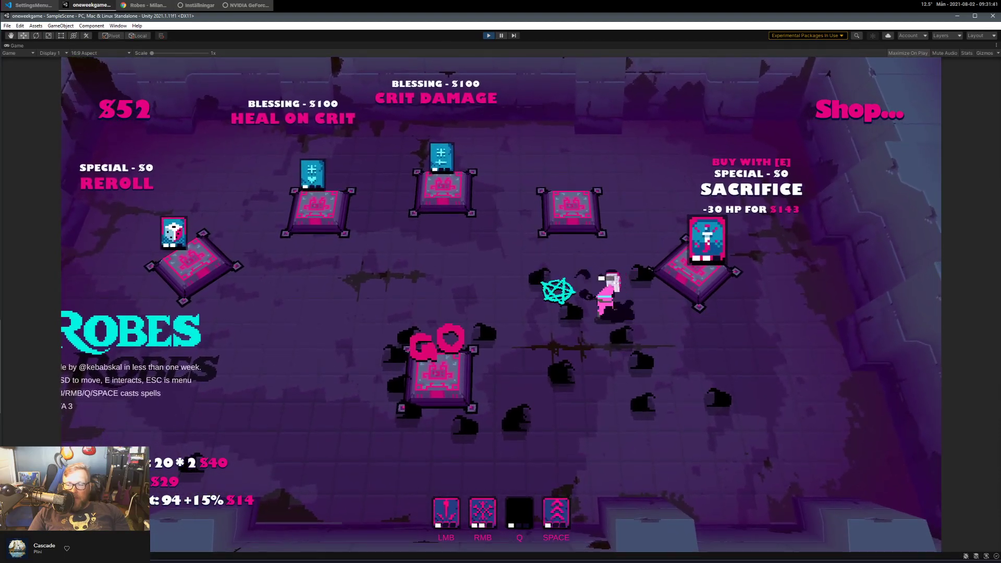
{"action": "key", "text": "space"}
{"action": "key", "text": "a"}
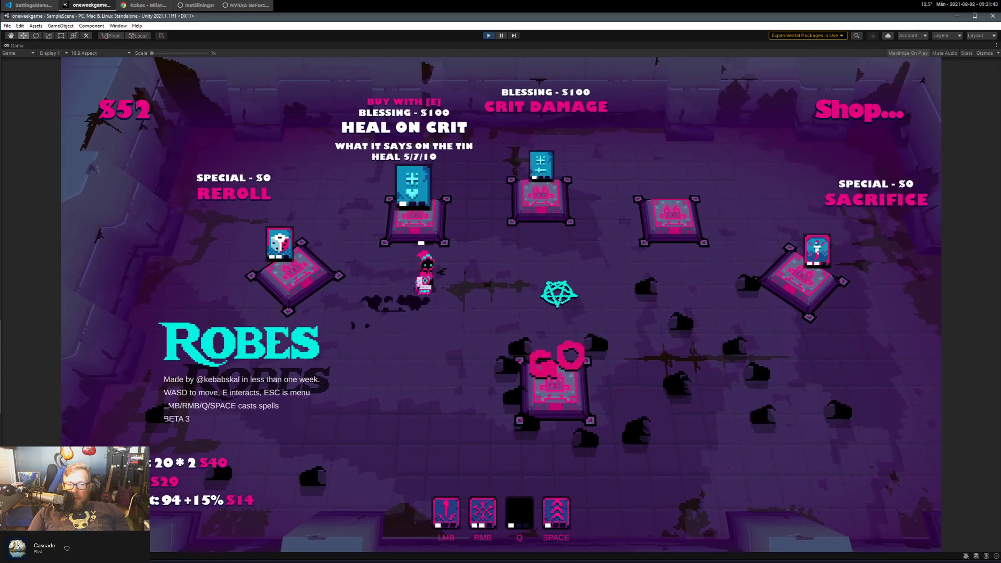
{"action": "key", "text": "d"}
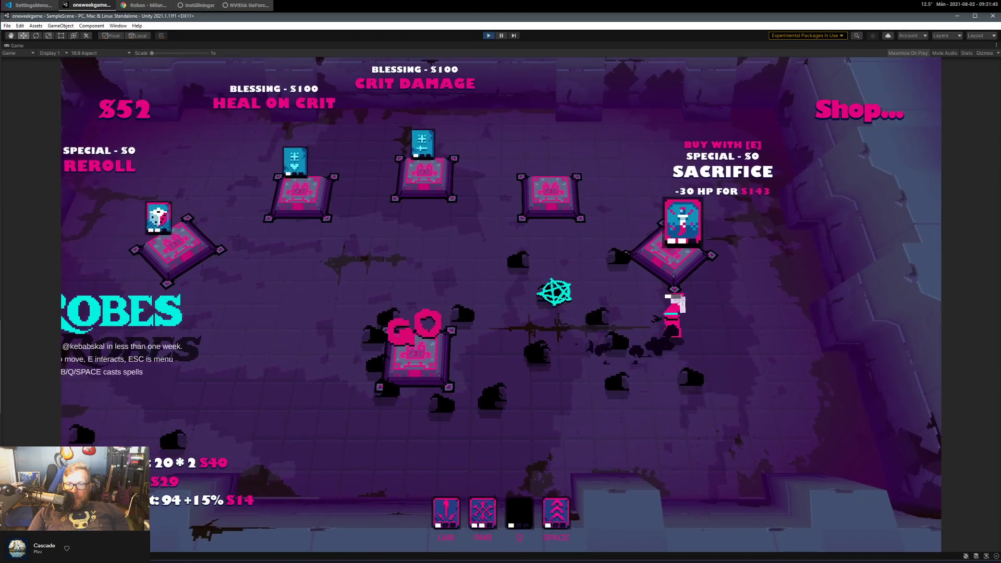
{"action": "key", "text": "a"}
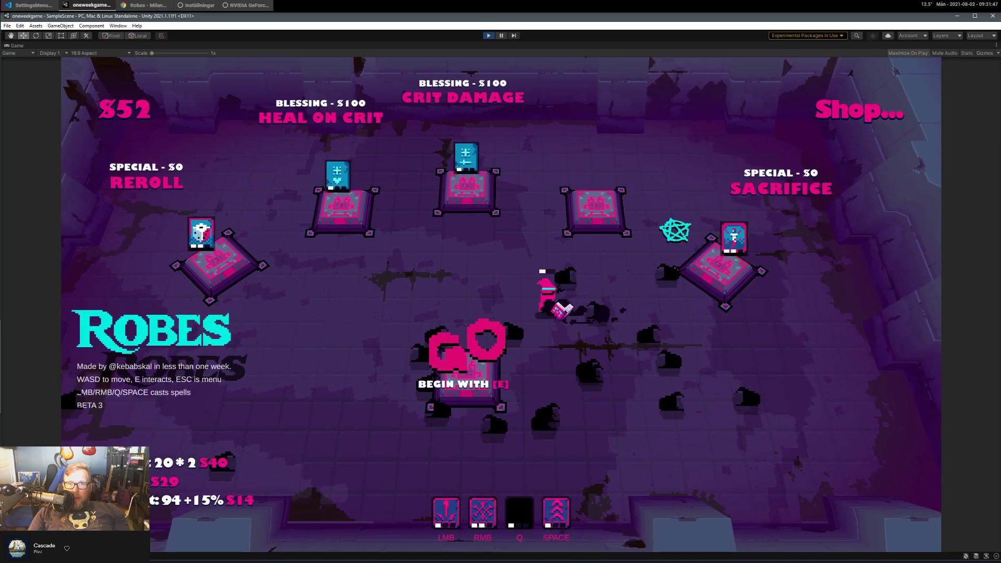
Buy Sacrifice, trading 30 HP for $143, and reroll the shop items.
{"action": "key", "text": "d"}
{"action": "key", "text": "e"}
{"action": "key", "text": "a"}
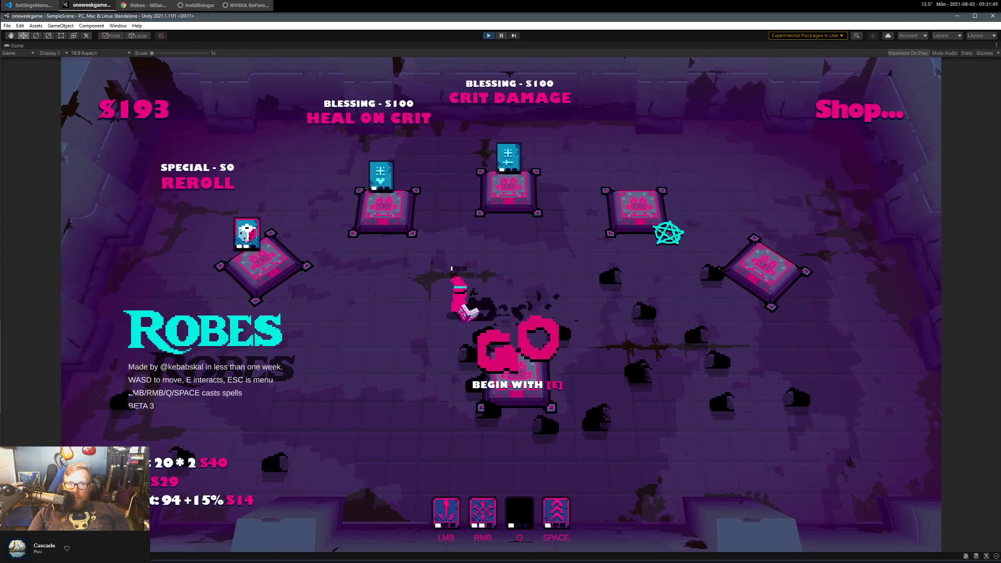
{"action": "key", "text": "a"}
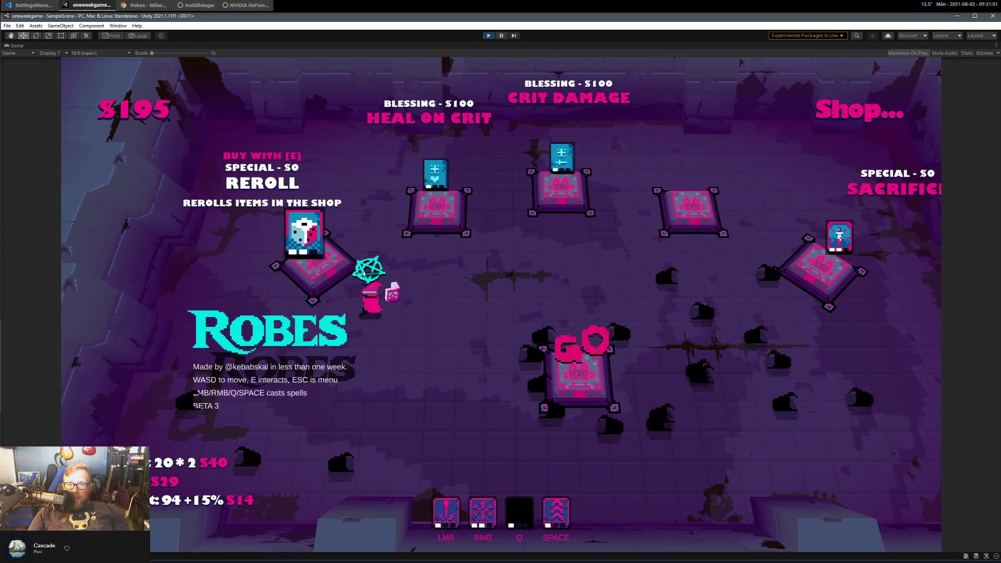
{"action": "key", "text": "d"}
{"action": "key", "text": "w"}
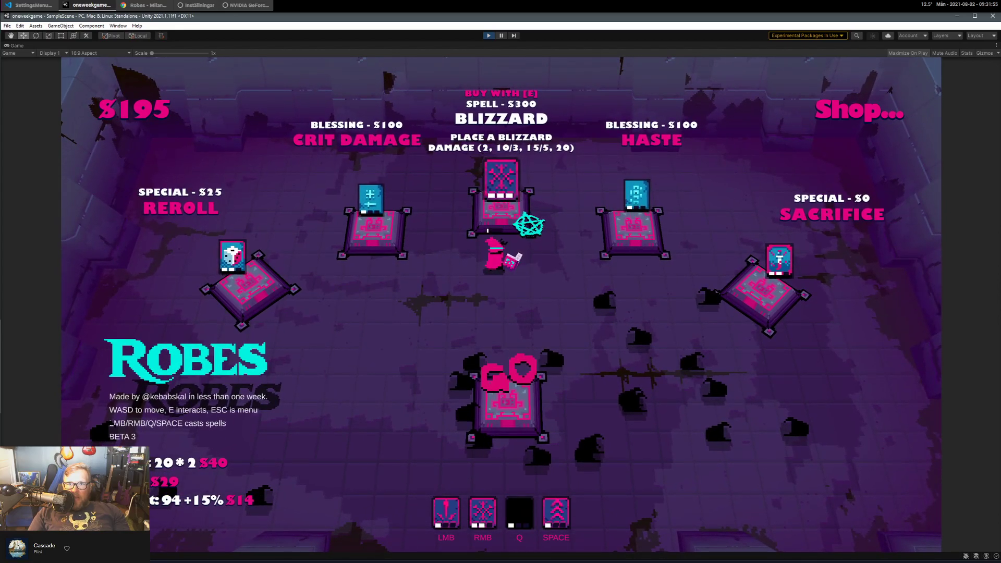
Buy the Haste blessing for $100 and begin Stage 2 at the Go pedestal.
{"action": "key", "text": "d"}
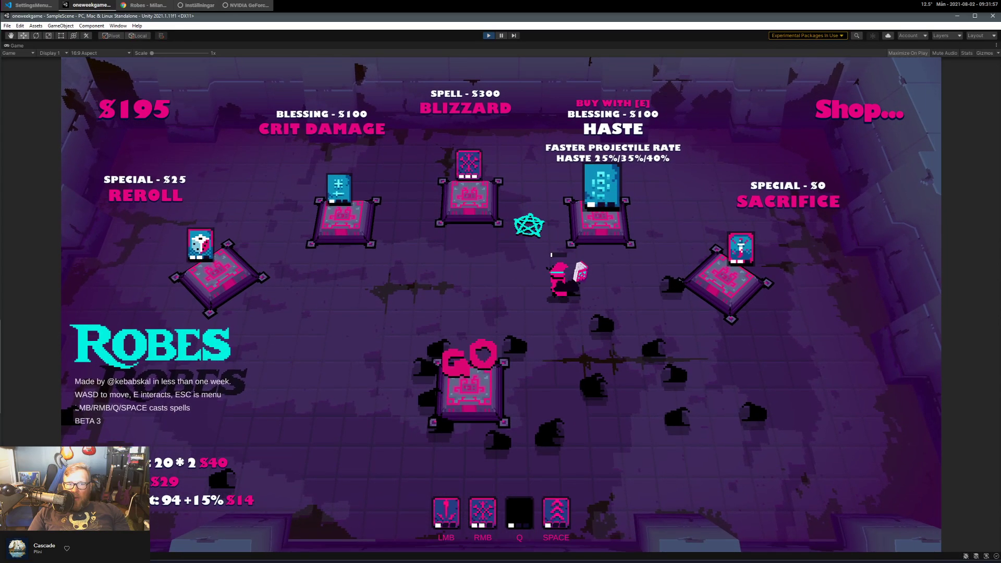
{"action": "key", "text": "e"}
{"action": "key", "text": "s"}
{"action": "key", "text": "a"}
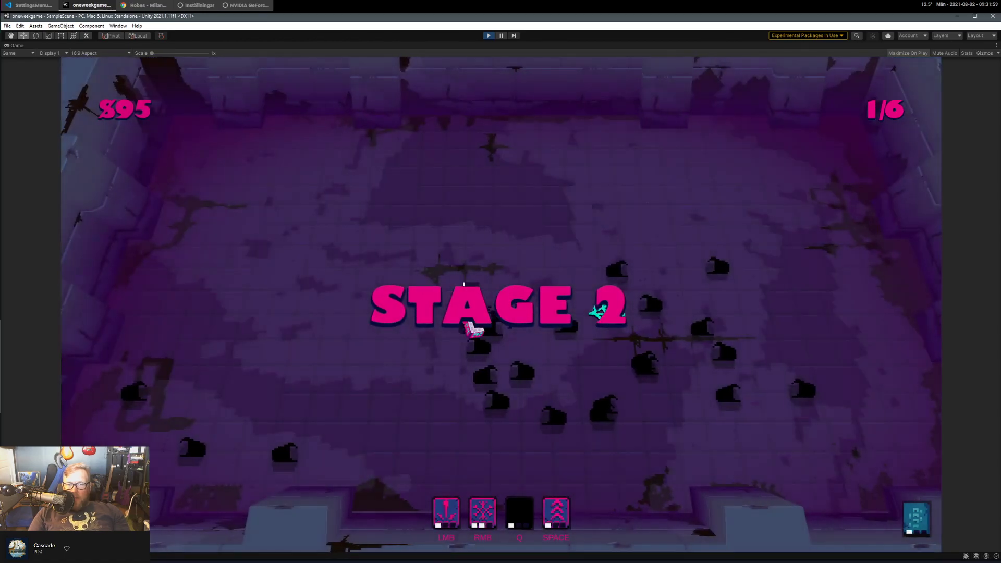
Dash clear of the first Stage 2 wave, fire projectiles at the enemies and cast Blizzard between them.
{"action": "key", "text": "a"}
{"action": "key", "text": "space"}
{"action": "left_click", "coordinate": [339, 188]}
{"action": "key", "text": "s"}
{"action": "left_click", "coordinate": [336, 159]}
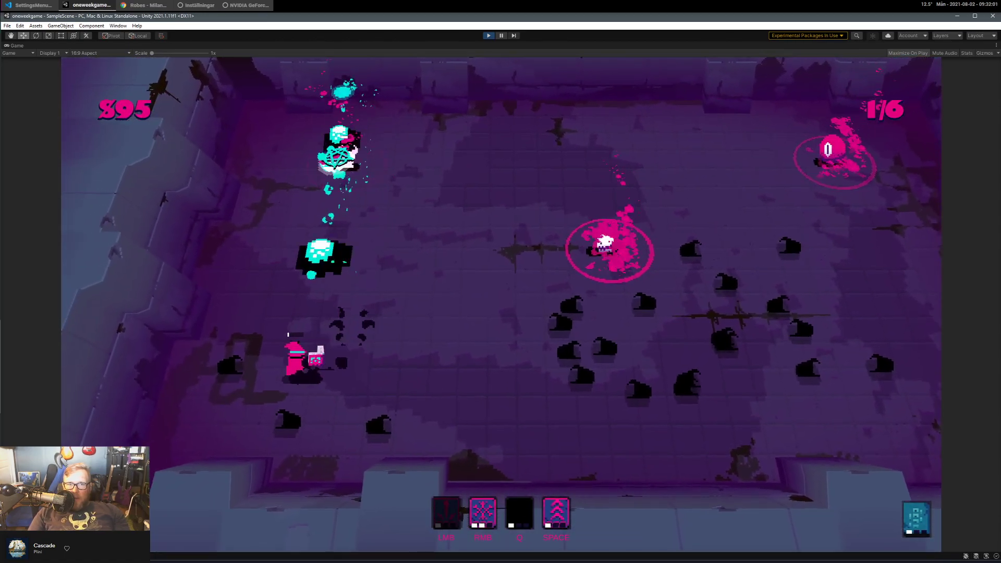
{"action": "right_click", "coordinate": [454, 267]}
{"action": "left_click", "coordinate": [520, 303]}
{"action": "left_click", "coordinate": [245, 268]}
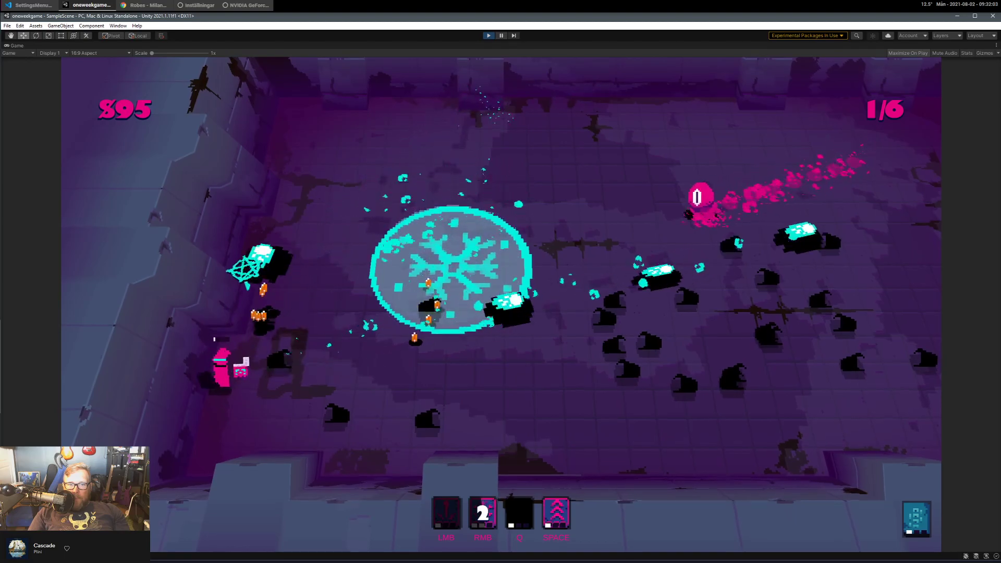
Collect the dropped coins and fire a volley of projectiles at the approaching pink egg enemy.
{"action": "key", "text": "d"}
{"action": "key", "text": "space"}
{"action": "left_click", "coordinate": [572, 248]}
{"action": "key", "text": "w"}
{"action": "left_click", "coordinate": [608, 254]}
{"action": "left_click", "coordinate": [582, 248]}
{"action": "key", "text": "a"}
{"action": "left_click", "coordinate": [603, 261]}
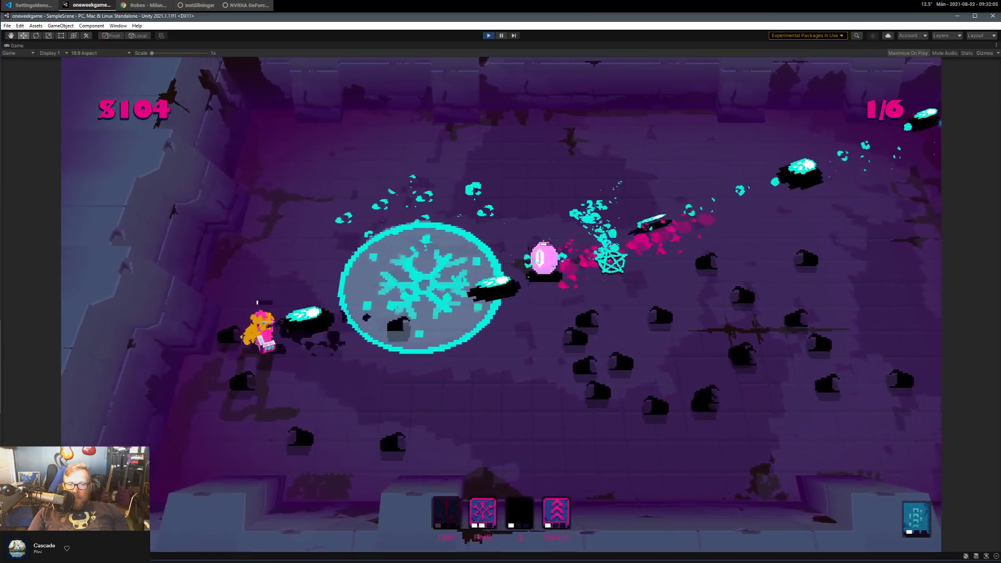
Dash past the pink egg enemy and shoot it down to finish the first wave.
{"action": "key", "text": "d"}
{"action": "key", "text": "space"}
{"action": "left_click", "coordinate": [525, 253]}
{"action": "left_click", "coordinate": [451, 245]}
{"action": "left_click", "coordinate": [376, 284]}
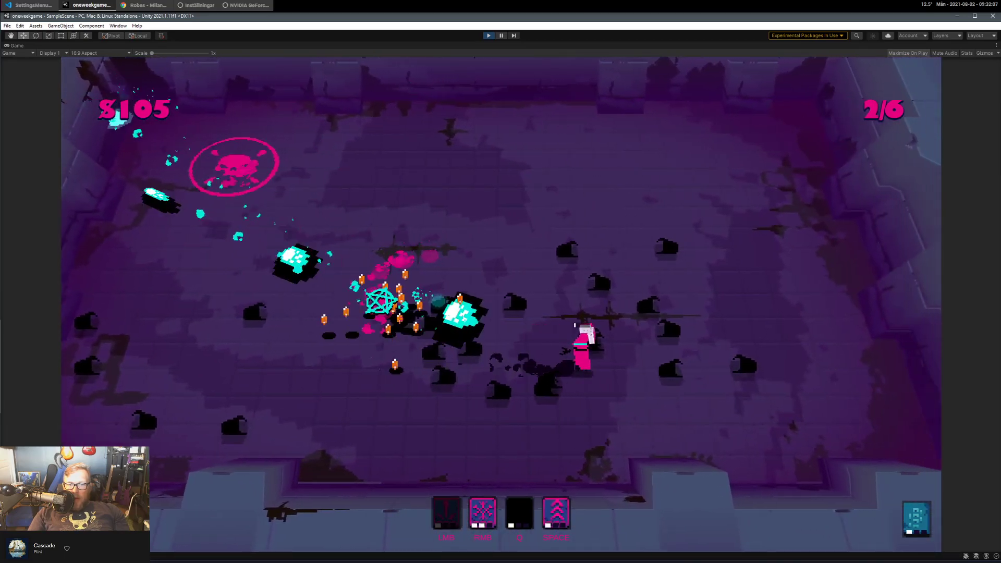
Fight the second wave, retreating to the arena's lower wall and casting Blizzard on the horned enemies.
{"action": "key", "text": "a"}
{"action": "key", "text": "space"}
{"action": "left_click", "coordinate": [534, 241]}
{"action": "key", "text": "s"}
{"action": "key", "text": "d"}
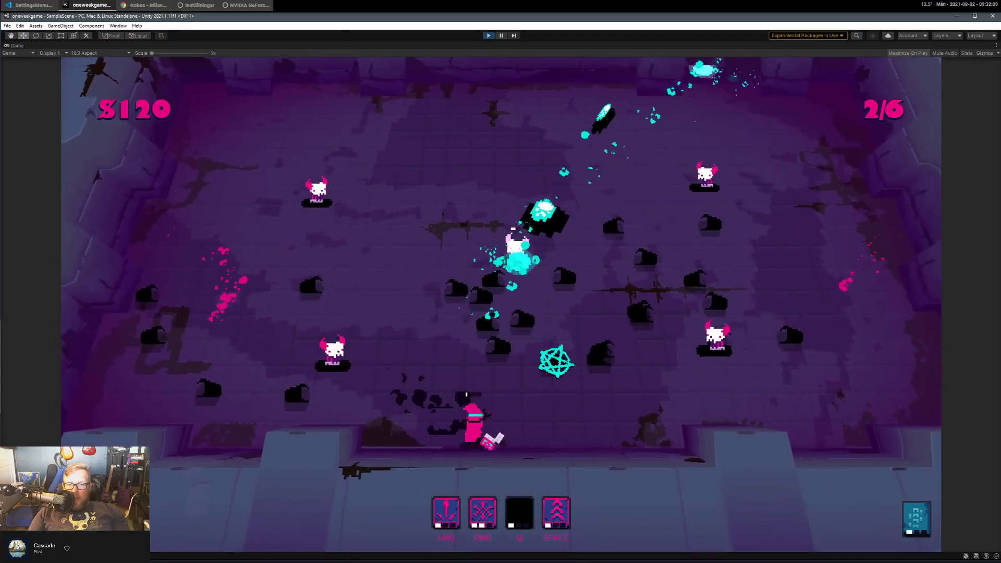
{"action": "right_click", "coordinate": [556, 362]}
{"action": "key", "text": "a"}
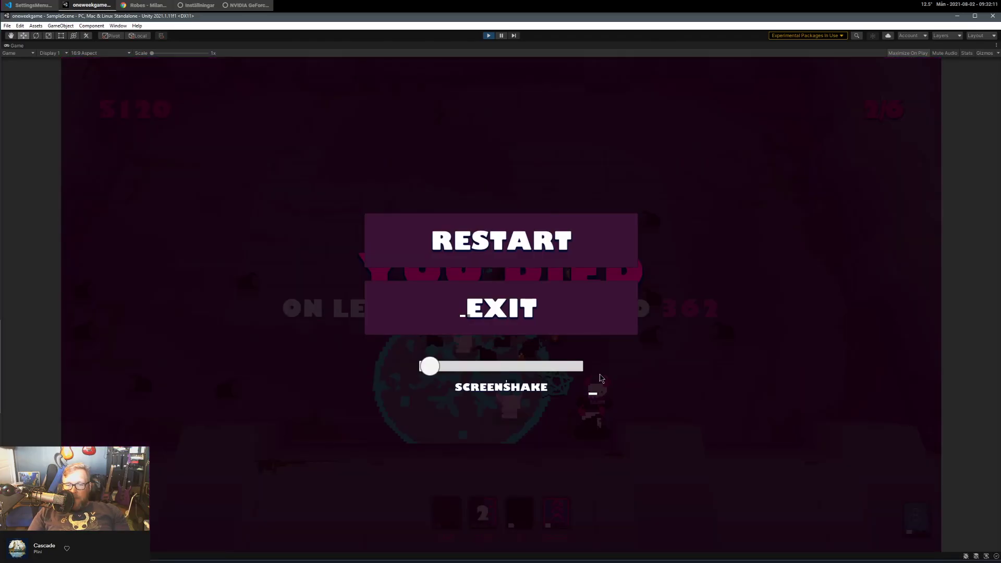
Restart the run and inspect the Corpse Explosion spell in the new shop.
{"action": "left_click", "coordinate": [532, 237]}
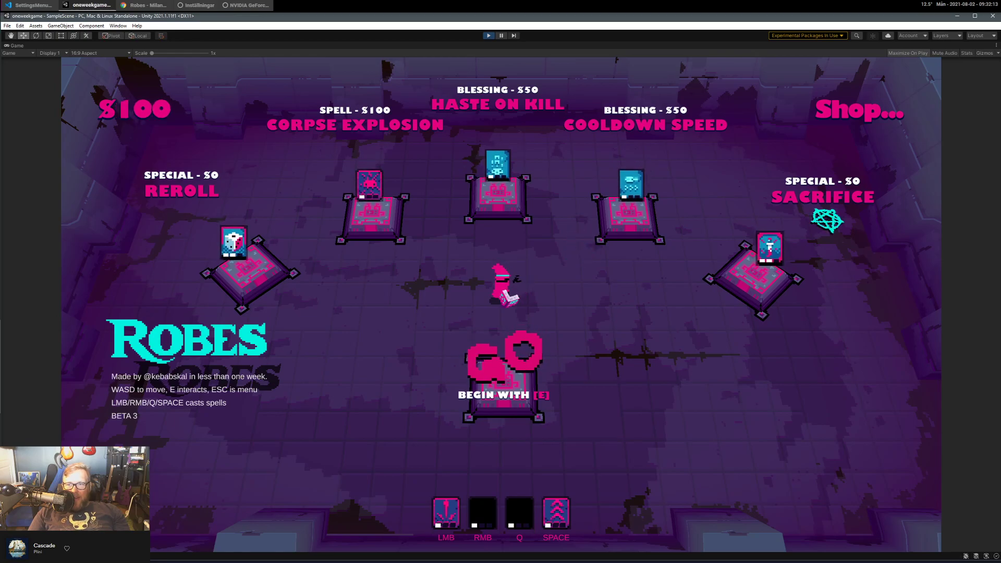
{"action": "key", "text": "w"}
{"action": "key", "text": "a"}
{"action": "key", "text": "s"}
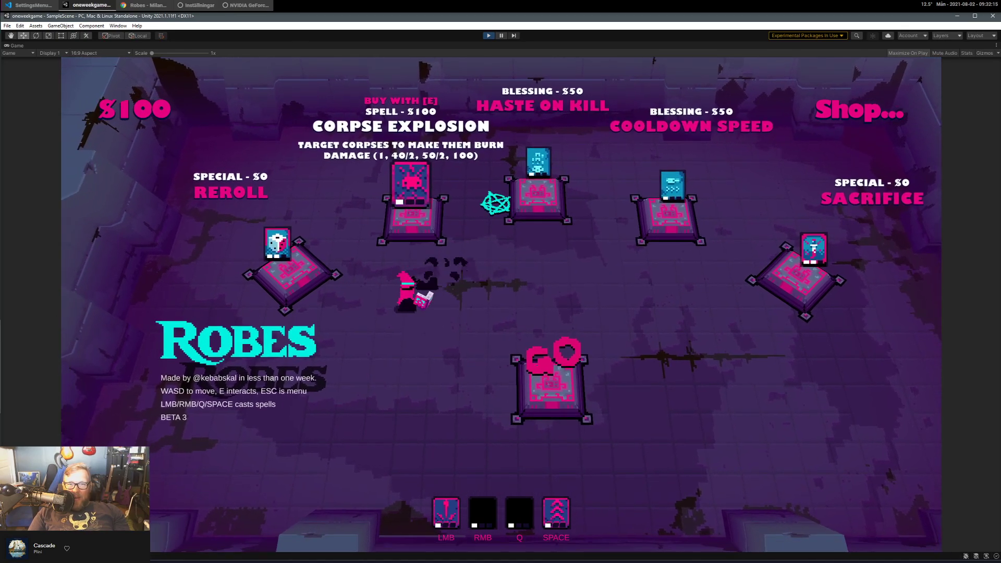
Compare the Cooldown Speed blessing with the Corpse Explosion spell by dashing between their pedestals.
{"action": "key", "text": "d"}
{"action": "key", "text": "d"}
{"action": "key", "text": "w"}
{"action": "key", "text": "space"}
{"action": "key", "text": "s"}
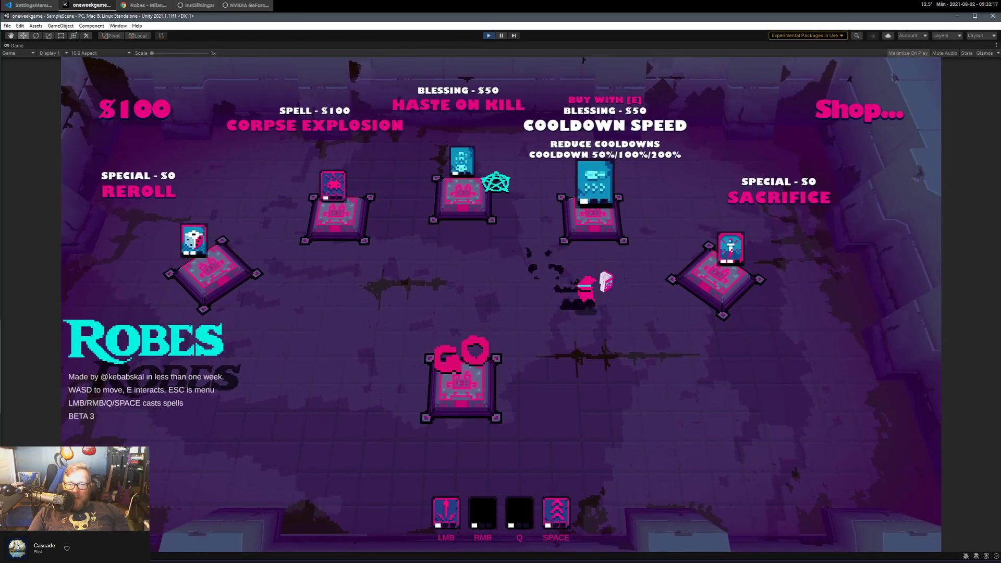
{"action": "key", "text": "a"}
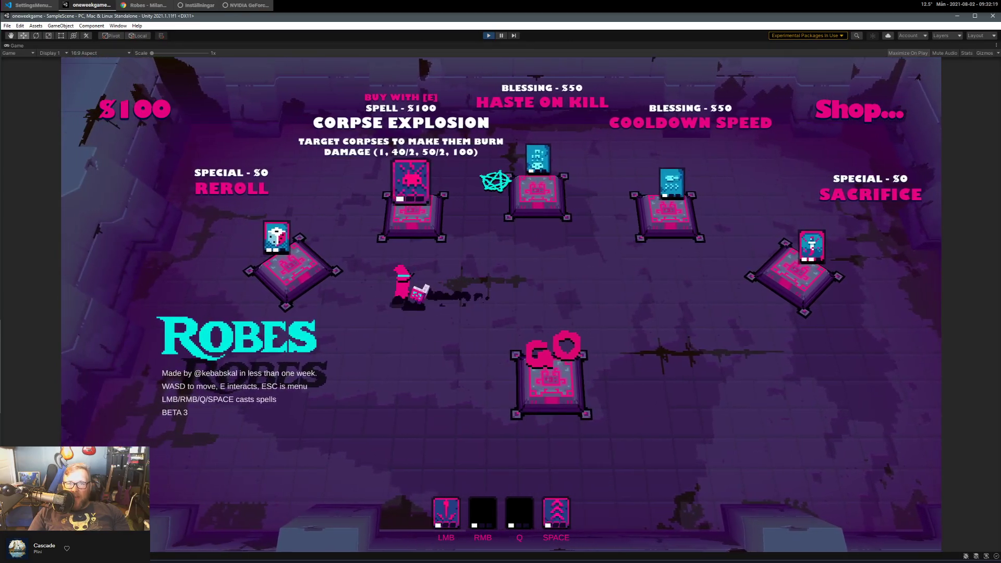
{"action": "key", "text": "d"}
{"action": "key", "text": "w"}
{"action": "key", "text": "a"}
{"action": "key", "text": "s"}
{"action": "key", "text": "space"}
{"action": "key", "text": "d"}
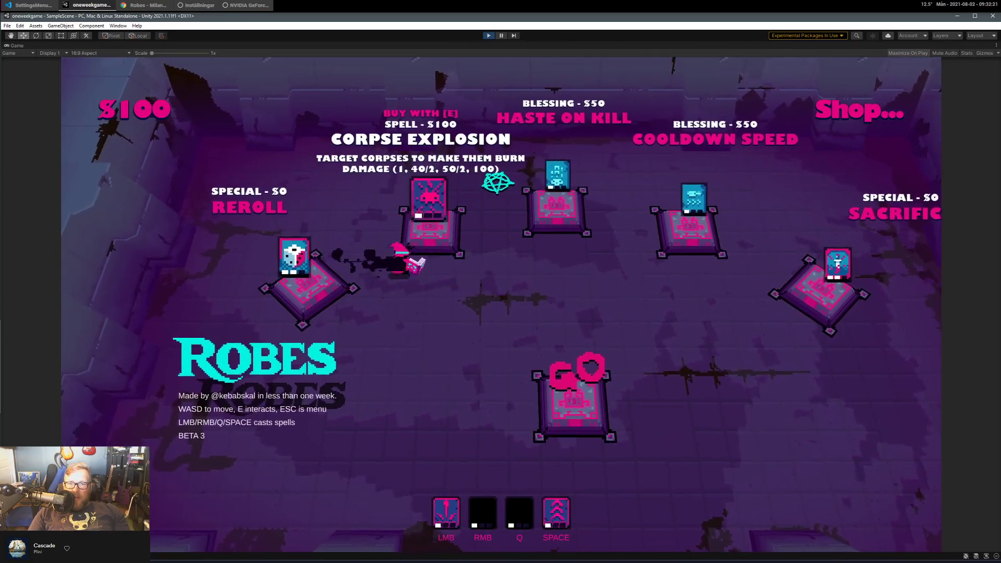
Read the Haste On Kill, Cooldown Speed and Reroll descriptions before choosing a purchase.
{"action": "key", "text": "d"}
{"action": "key", "text": "a"}
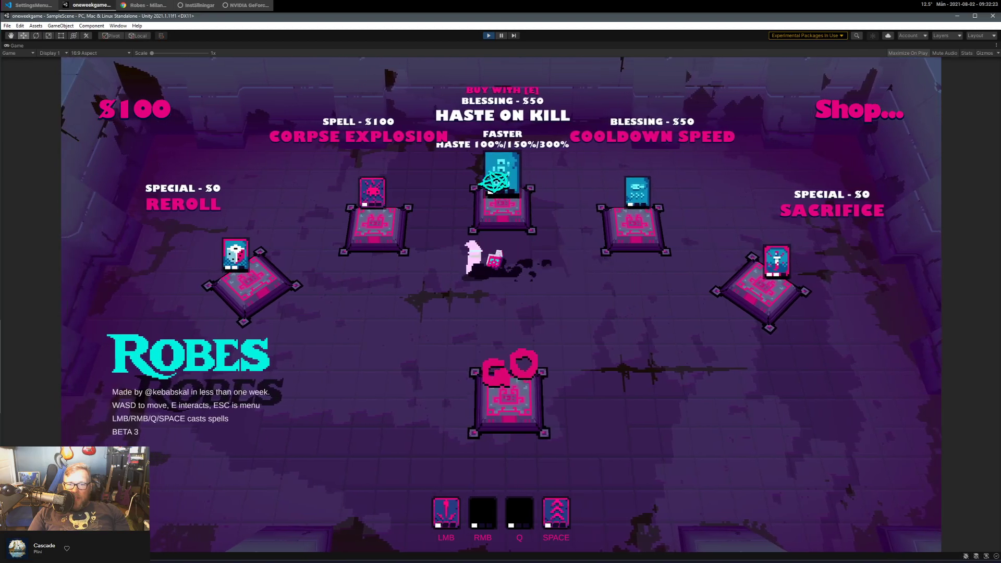
{"action": "key", "text": "d"}
{"action": "key", "text": "s"}
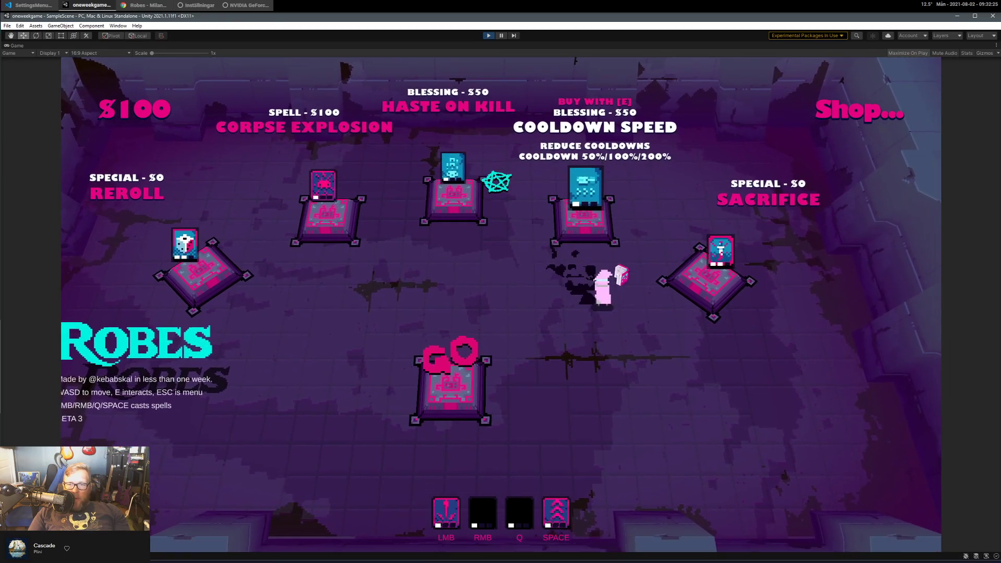
{"action": "key", "text": "a"}
{"action": "key", "text": "space"}
{"action": "key", "text": "w"}
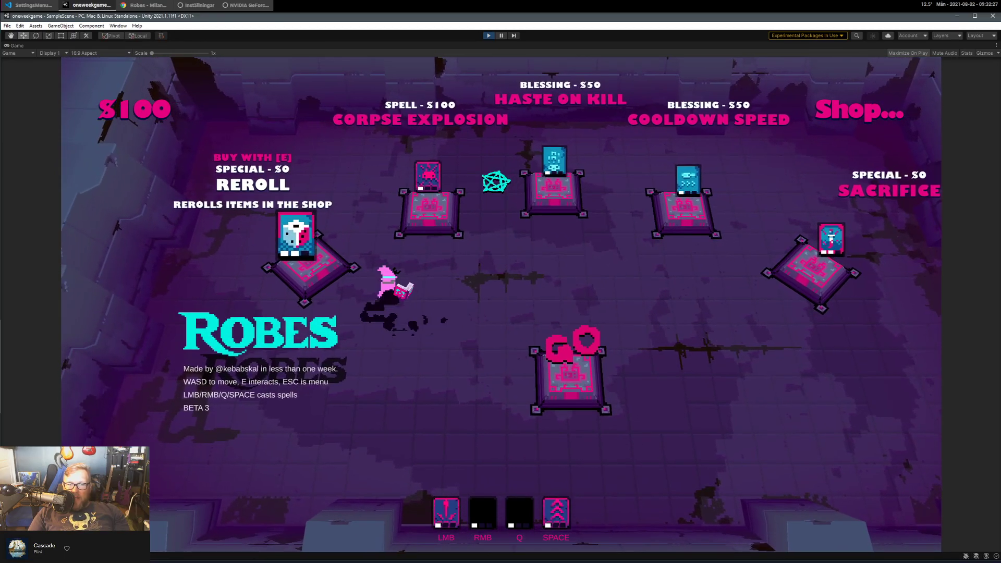
{"action": "key", "text": "d"}
{"action": "key", "text": "d"}
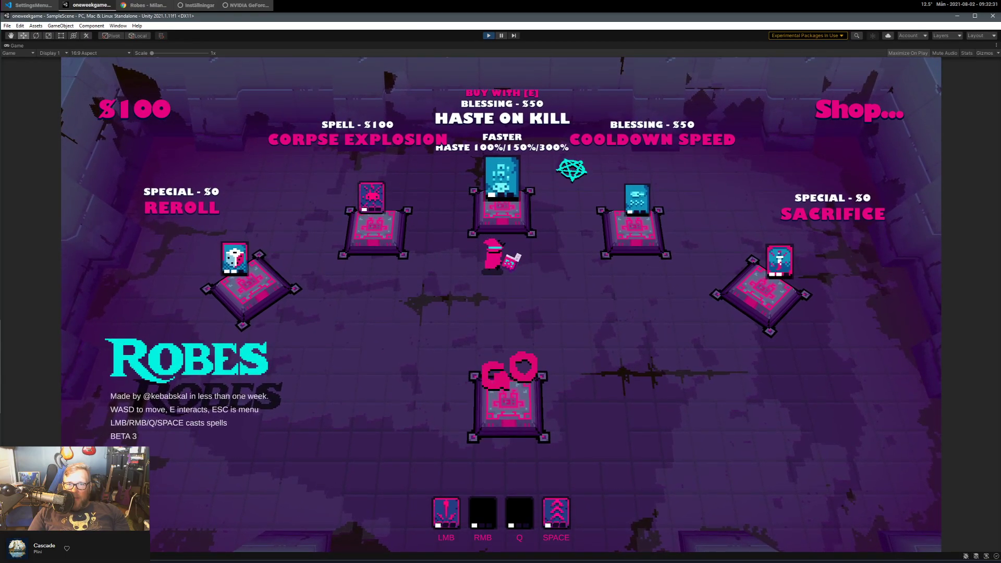
Buy the Corpse Explosion spell for $100 and head past the Go pedestal.
{"action": "key", "text": "a"}
{"action": "key", "text": "e"}
{"action": "key", "text": "d"}
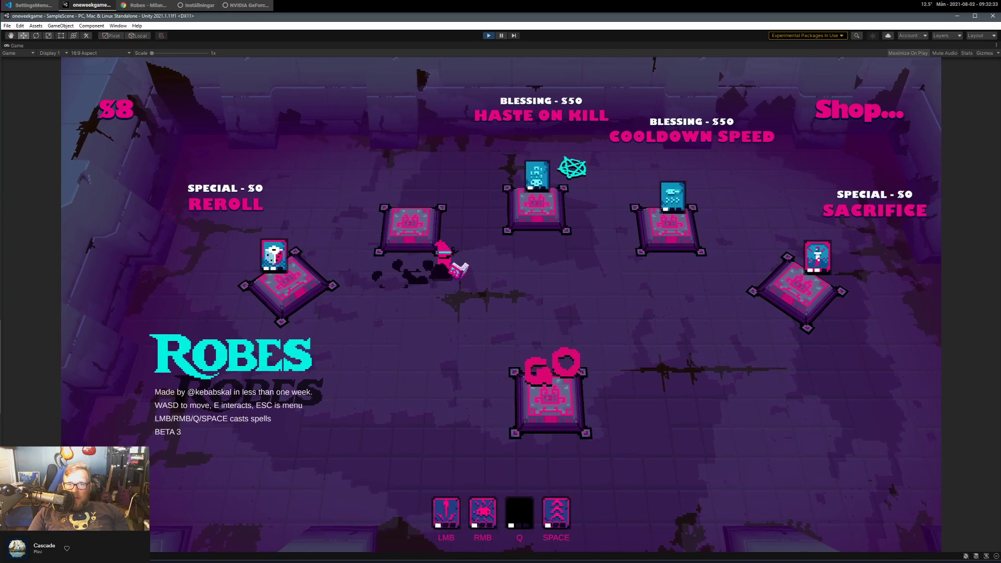
{"action": "key", "text": "s"}
{"action": "key", "text": "d"}
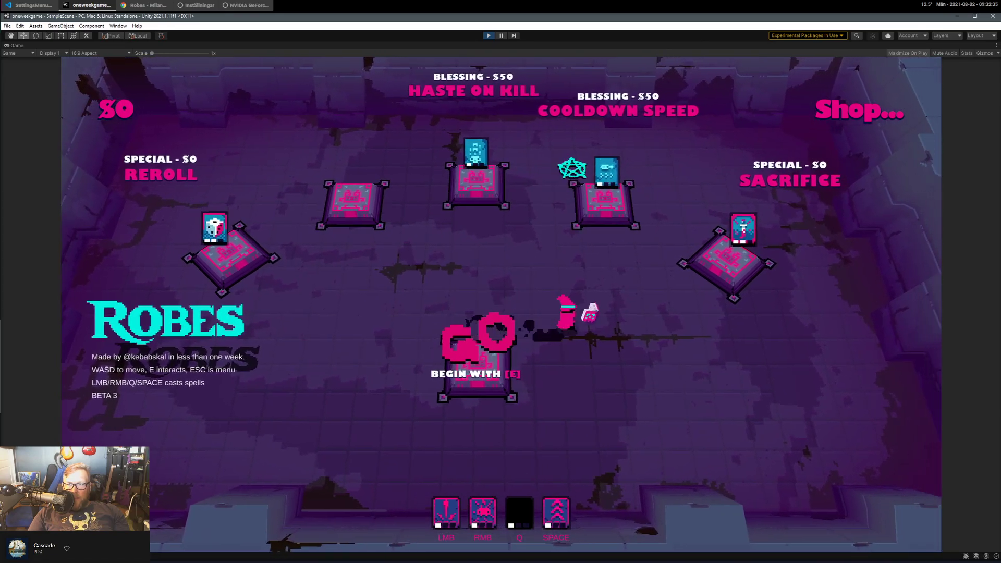
Buy Sacrifice for money, spend $50 on the Haste On Kill blessing and begin Stage 1.
{"action": "key", "text": "w"}
{"action": "key", "text": "e"}
{"action": "key", "text": "a"}
{"action": "key", "text": "w"}
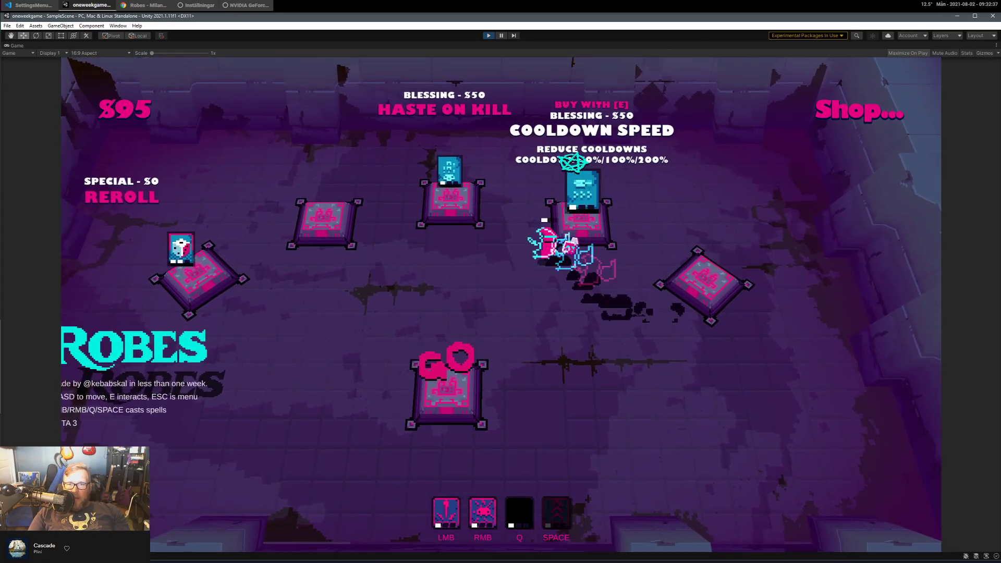
{"action": "key", "text": "e"}
{"action": "key", "text": "s"}
{"action": "key", "text": "e"}
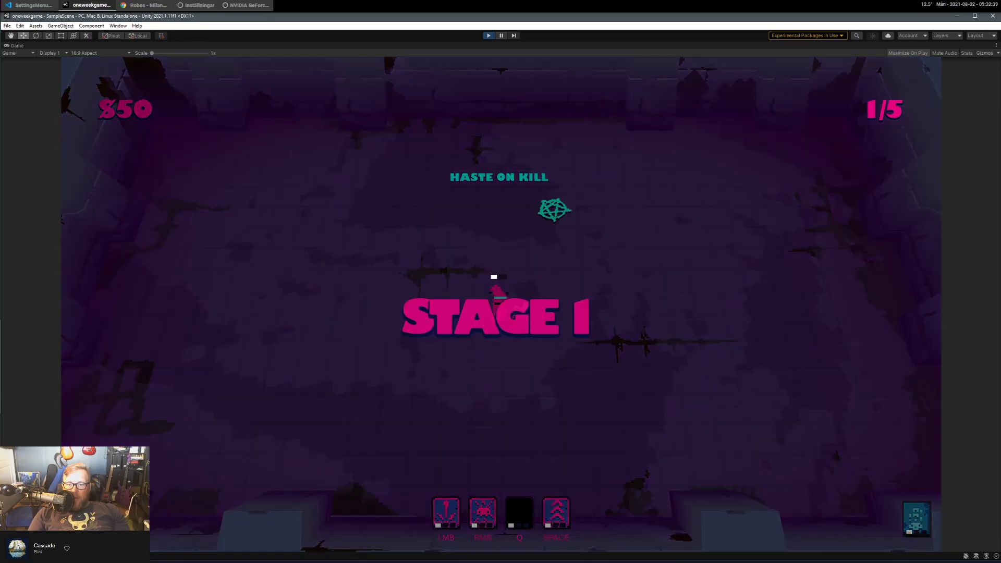
Fire projectiles across the first Stage 1 wave while circling the arena.
{"action": "left_click_drag", "start_coordinate": [266, 375], "coordinate": [579, 406]}
{"action": "key", "text": "a"}
{"action": "key", "text": "s"}
{"action": "key", "text": "w"}
{"action": "key", "text": "d"}
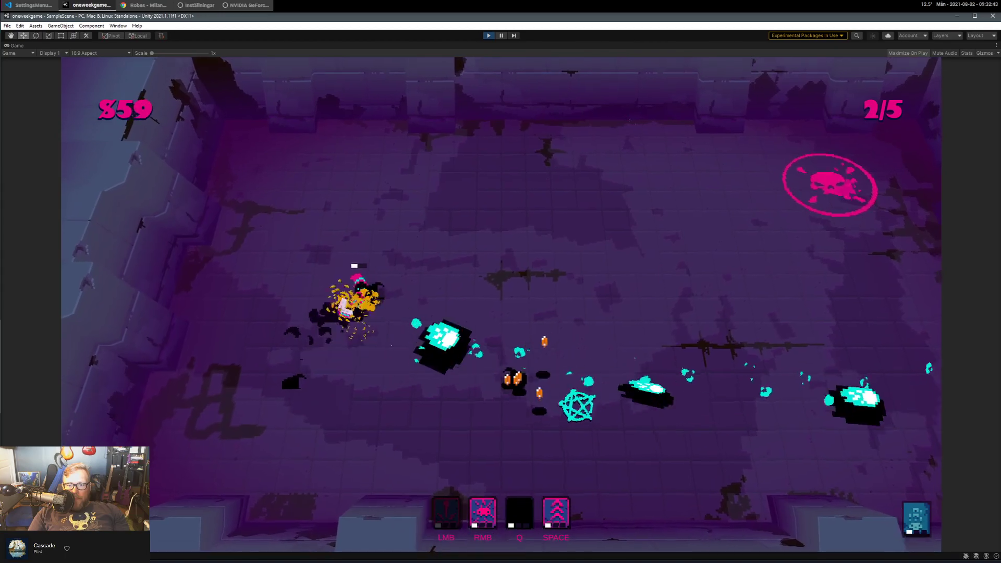
Dash through the second wave and sweep projectiles over the enemies.
{"action": "key", "text": "space"}
{"action": "key", "text": "s"}
{"action": "left_click_drag", "start_coordinate": [673, 267], "coordinate": [588, 221]}
{"action": "key", "text": "a"}
{"action": "key", "text": "d"}
{"action": "key", "text": "w"}
{"action": "key", "text": "a"}
{"action": "left_click_drag", "start_coordinate": [581, 266], "coordinate": [475, 269]}
{"action": "key", "text": "s"}
{"action": "key", "text": "a"}
Dash clear, cast Corpse Explosion on a corpse and keep shooting at the remaining enemies.
{"action": "key", "text": "space"}
{"action": "right_click", "coordinate": [406, 266]}
{"action": "key", "text": "d"}
{"action": "left_click_drag", "start_coordinate": [404, 265], "coordinate": [507, 253]}
{"action": "key", "text": "w"}
{"action": "key", "text": "d"}
{"action": "key", "text": "s"}
Dodge the attackers and cast Corpse Explosion again while moving across the arena toward the fourth wave.
{"action": "key", "text": "space"}
{"action": "key", "text": "d"}
{"action": "key", "text": "w"}
{"action": "key", "text": "a"}
{"action": "key", "text": "w"}
{"action": "right_click", "coordinate": [673, 279]}
{"action": "key", "text": "a"}
{"action": "key", "text": "d"}
{"action": "key", "text": "s"}
{"action": "key", "text": "space"}
{"action": "key", "text": "w"}
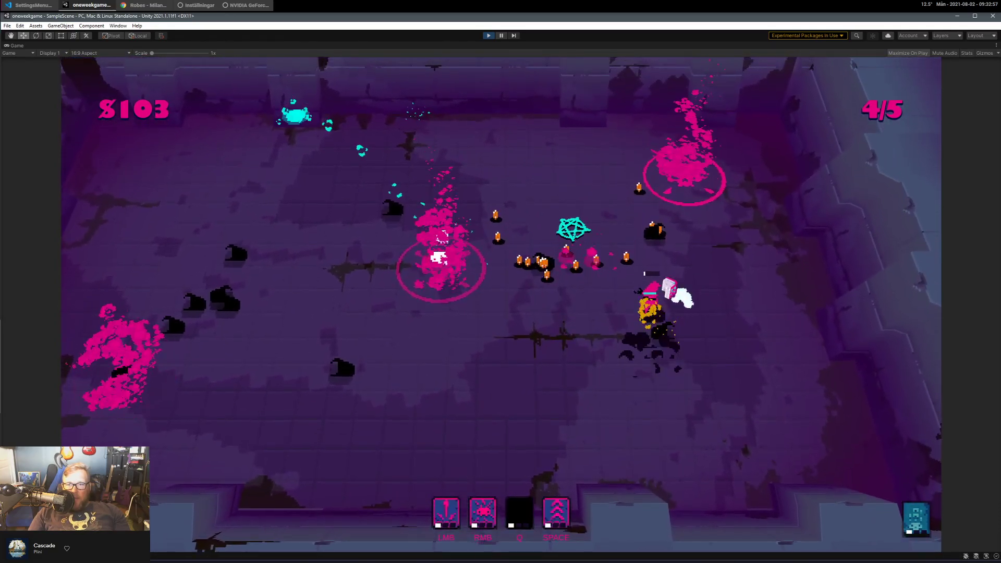
Fight the fourth wave with projectiles and dash away from the spawning horned enemies.
{"action": "key", "text": "d"}
{"action": "left_click", "coordinate": [673, 177]}
{"action": "key", "text": "s"}
{"action": "key", "text": "a"}
{"action": "key", "text": "space"}
{"action": "left_click", "coordinate": [648, 221]}
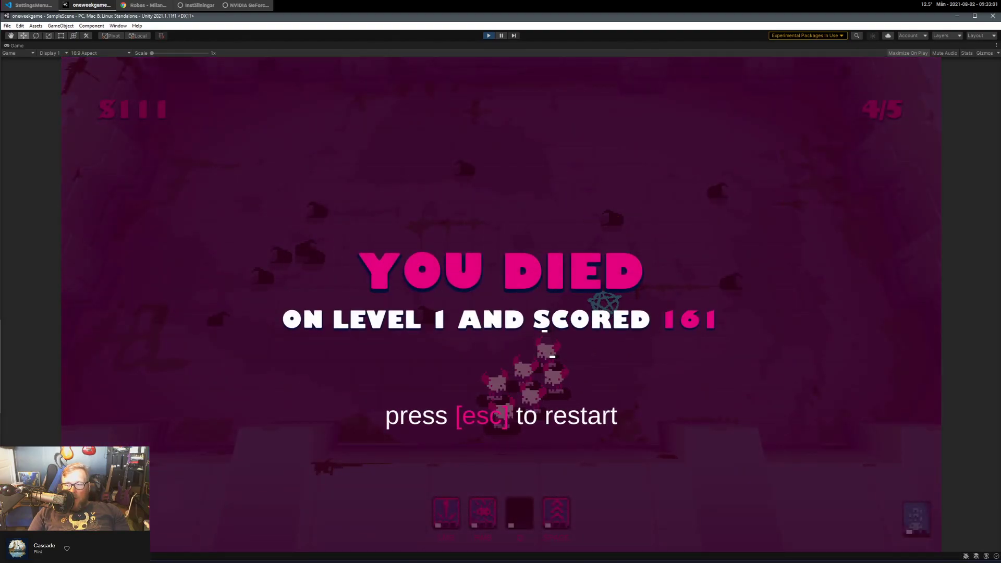
Restart the game after the death on level 1.
{"action": "key", "text": "Escape"}
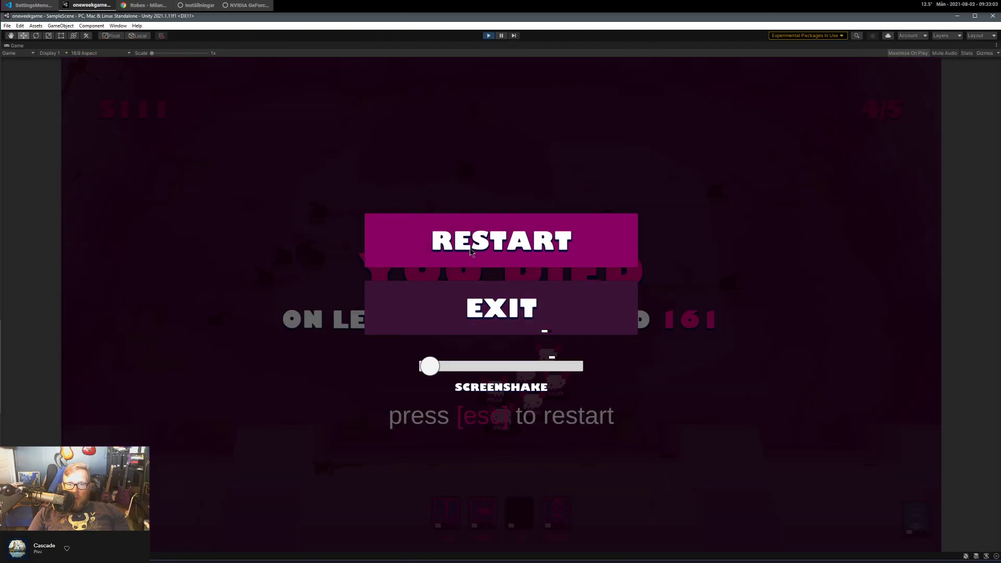
{"action": "left_click", "coordinate": [471, 252]}
{"action": "key", "text": "w"}
{"action": "key", "text": "s"}
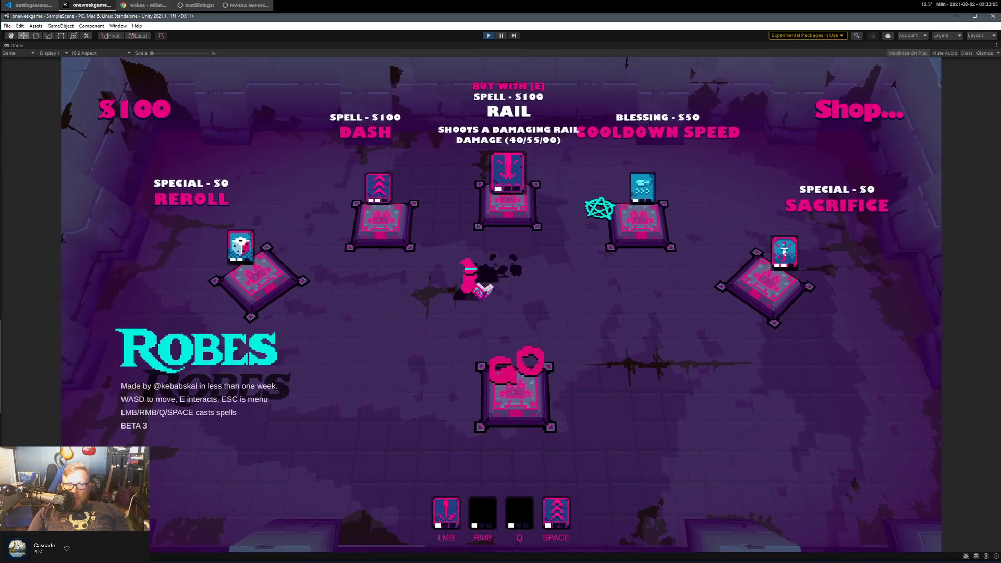
Bring the character to the Dash pedestal in the shop and buy the Dash spell for $100.
{"action": "key", "text": "s"}
{"action": "key", "text": "a"}
{"action": "key", "text": "w"}
{"action": "key", "text": "d"}
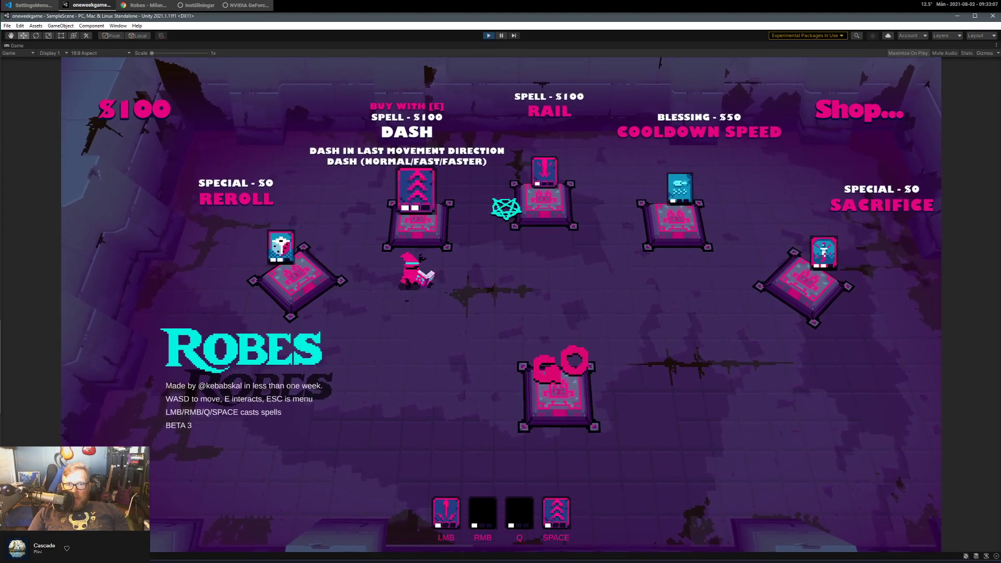
{"action": "key", "text": "e"}
Test the upgraded Dash by moving back and forth through the shop between the Reroll and Sacrifice pedestals.
{"action": "key", "text": "d"}
{"action": "key", "text": "s"}
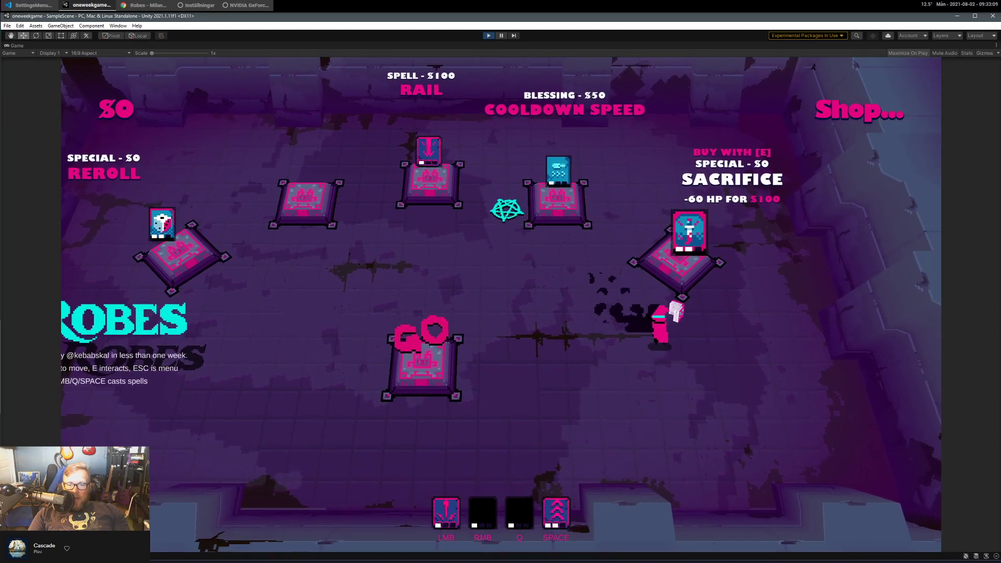
{"action": "key", "text": "a"}
{"action": "key", "text": "space"}
{"action": "key", "text": "s"}
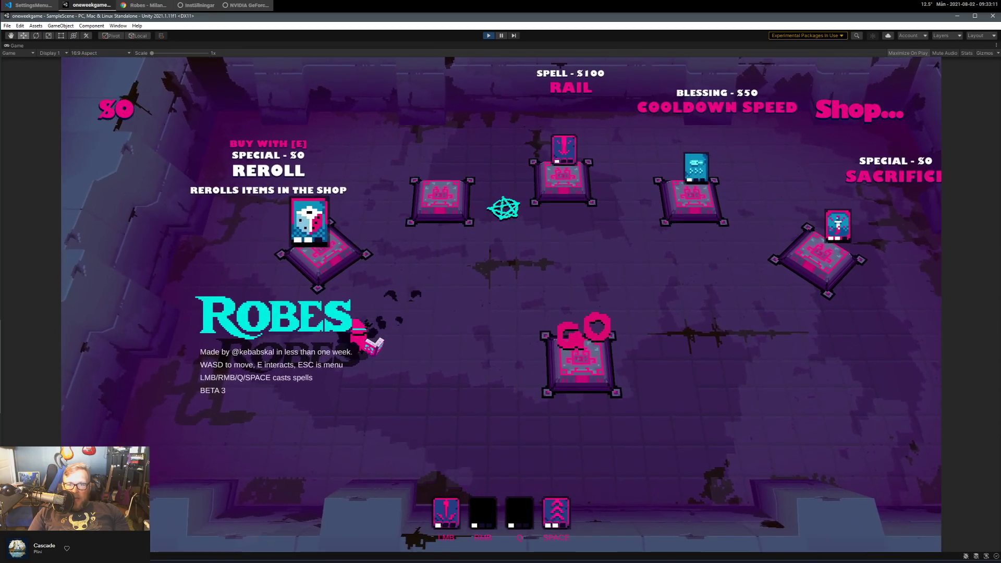
{"action": "key", "text": "d"}
{"action": "key", "text": "space"}
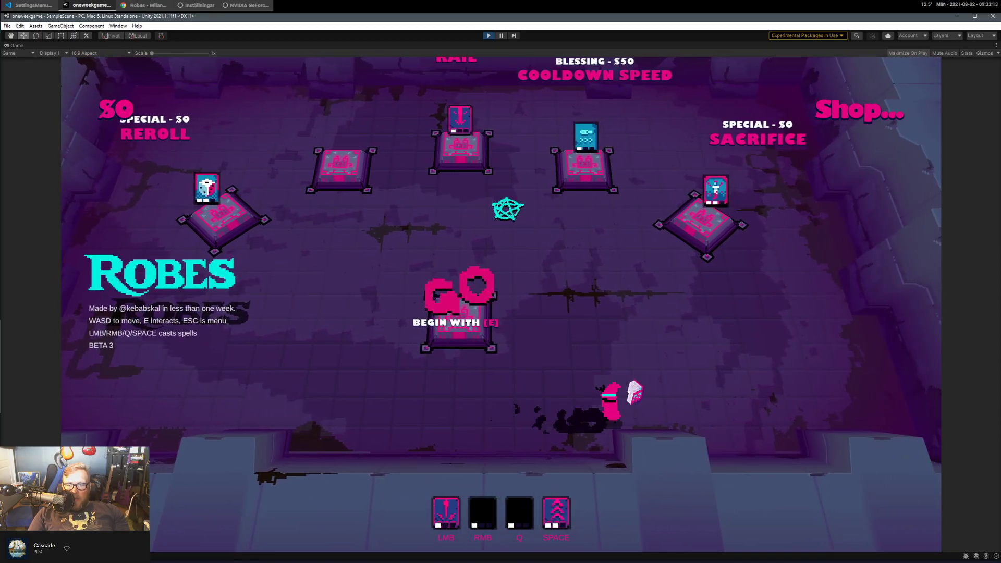
{"action": "key", "text": "w"}
{"action": "key", "text": "a"}
{"action": "key", "text": "s"}
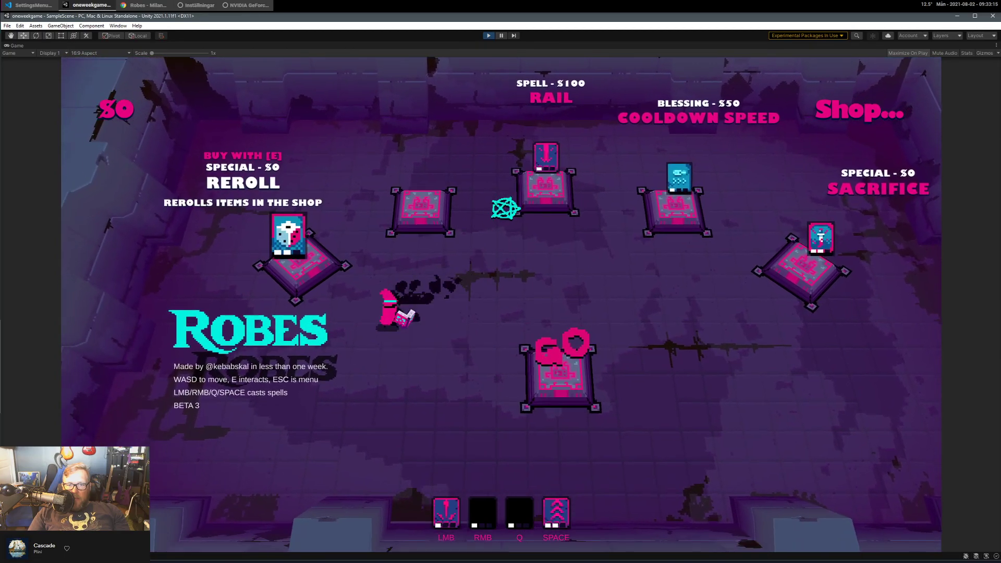
{"action": "key", "text": "d"}
{"action": "key", "text": "space"}
{"action": "key", "text": "w"}
{"action": "key", "text": "a"}
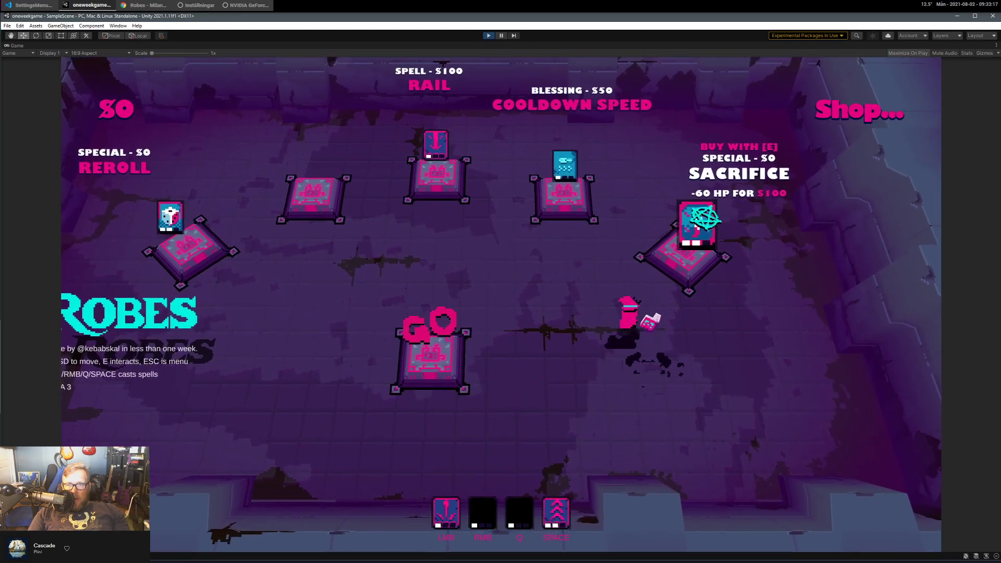
{"action": "key", "text": "a"}
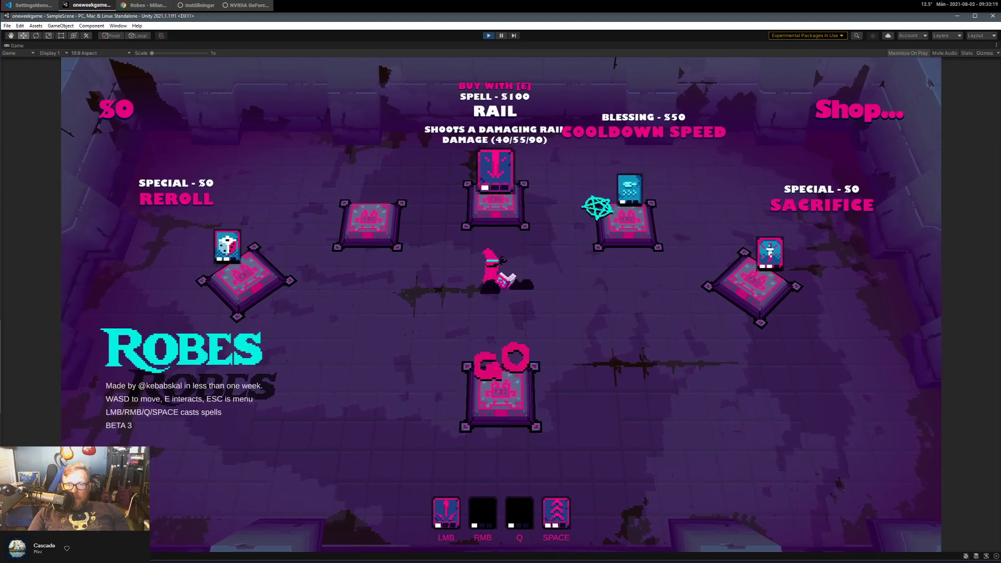
{"action": "key", "text": "s"}
{"action": "key", "text": "a"}
{"action": "key", "text": "space"}
{"action": "key", "text": "d"}
{"action": "key", "text": "w"}
{"action": "key", "text": "space"}
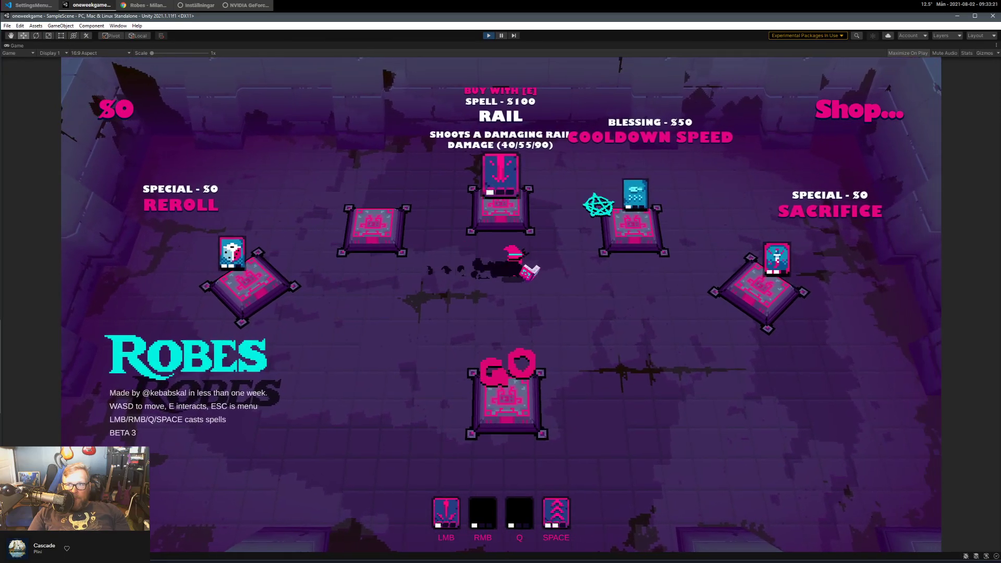
Sacrifice 60 HP for $100, and buy the Cooldown Speed blessing for $50.
{"action": "key", "text": "d"}
{"action": "key", "text": "e"}
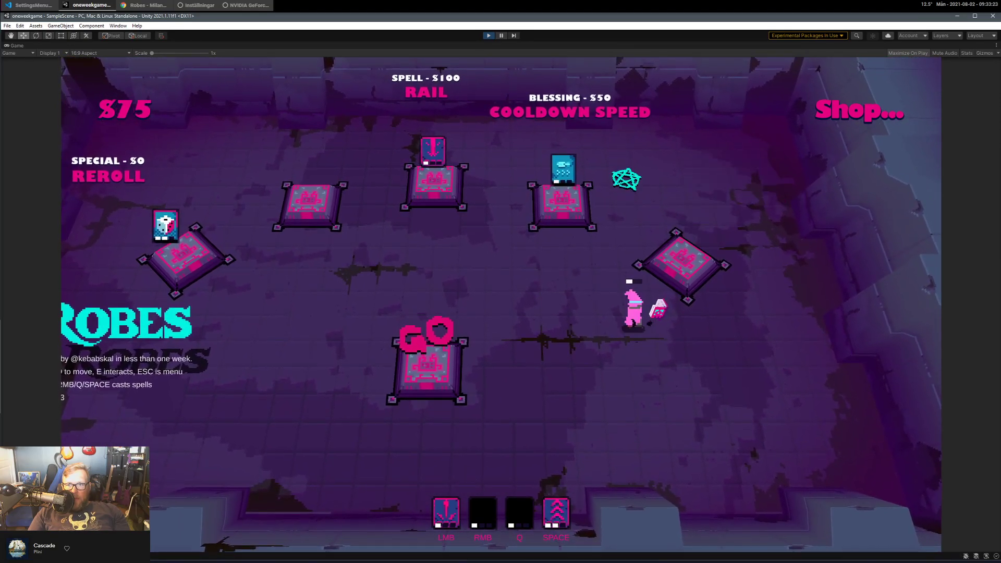
{"action": "key", "text": "a"}
{"action": "key", "text": "w"}
{"action": "key", "text": "e"}
Begin stage 1 at the GO pedestal.
{"action": "key", "text": "s"}
{"action": "key", "text": "a"}
{"action": "key", "text": "e"}
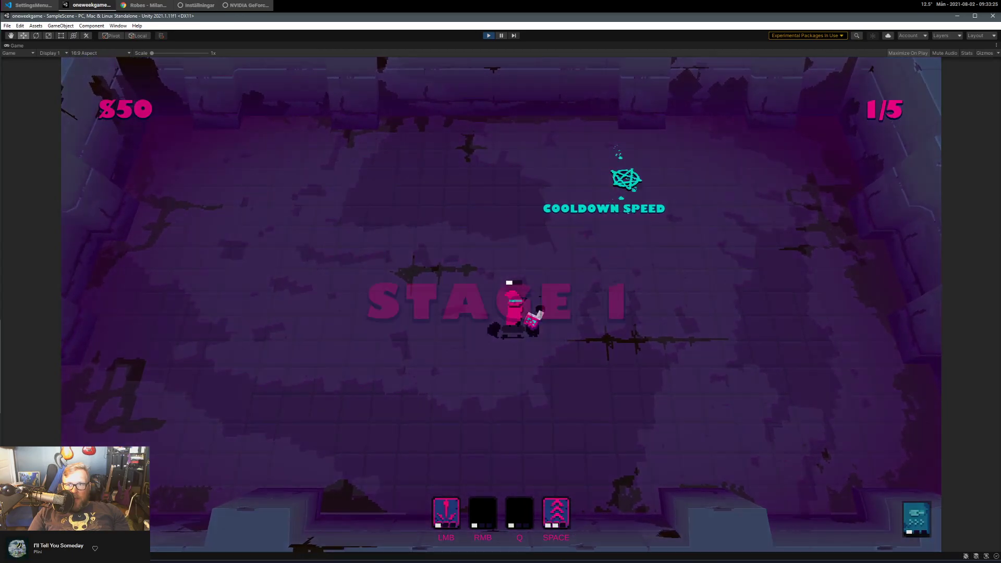
Dash into the arena and shoot the first-wave enemy spawning in its lower-left area.
{"action": "key", "text": "a"}
{"action": "key", "text": "space"}
{"action": "key", "text": "w"}
{"action": "key", "text": "d"}
{"action": "left_click", "coordinate": [286, 407]}
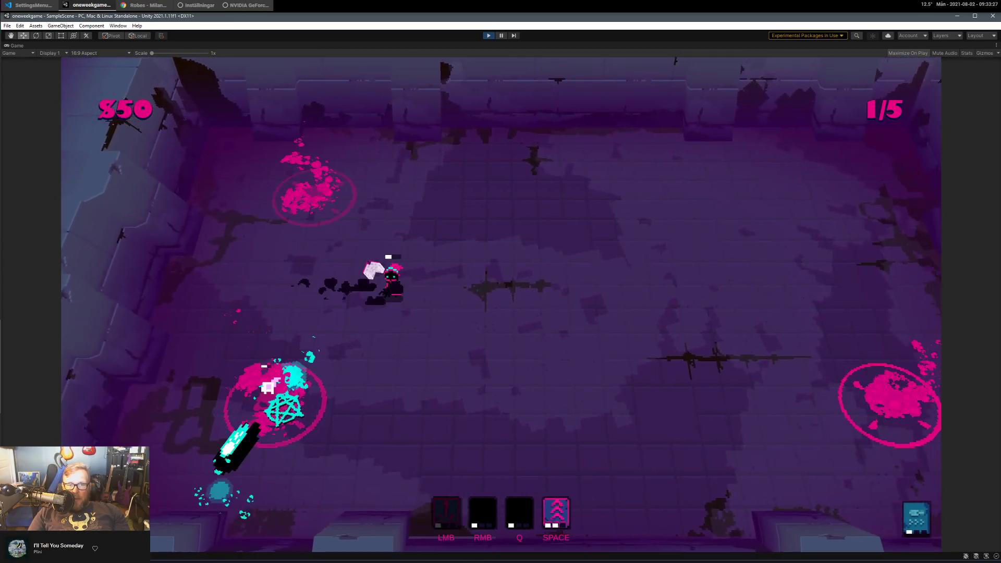
{"action": "key", "text": "s"}
{"action": "left_click", "coordinate": [244, 391]}
{"action": "key", "text": "a"}
Shoot the remaining first-wave enemies approaching across the arena.
{"action": "left_click", "coordinate": [353, 211]}
{"action": "left_click", "coordinate": [649, 350]}
{"action": "key", "text": "d"}
{"action": "left_click", "coordinate": [644, 349]}
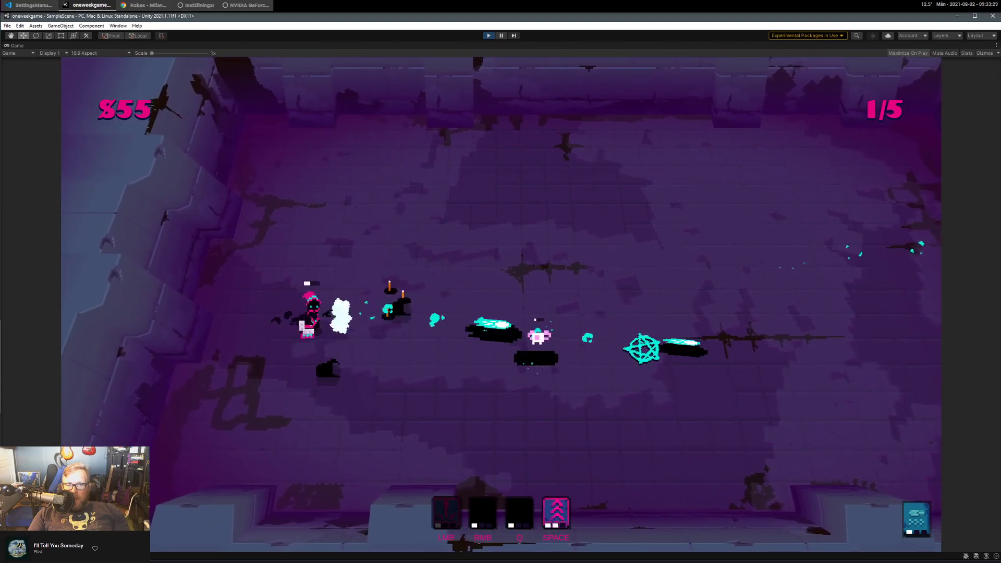
{"action": "key", "text": "space"}
{"action": "left_click", "coordinate": [641, 348]}
Fire at the large winged skull enemy spawning in the arena's upper-right corner.
{"action": "left_click", "coordinate": [742, 138]}
{"action": "left_click", "coordinate": [747, 138]}
{"action": "key", "text": "w"}
{"action": "left_click", "coordinate": [722, 155]}
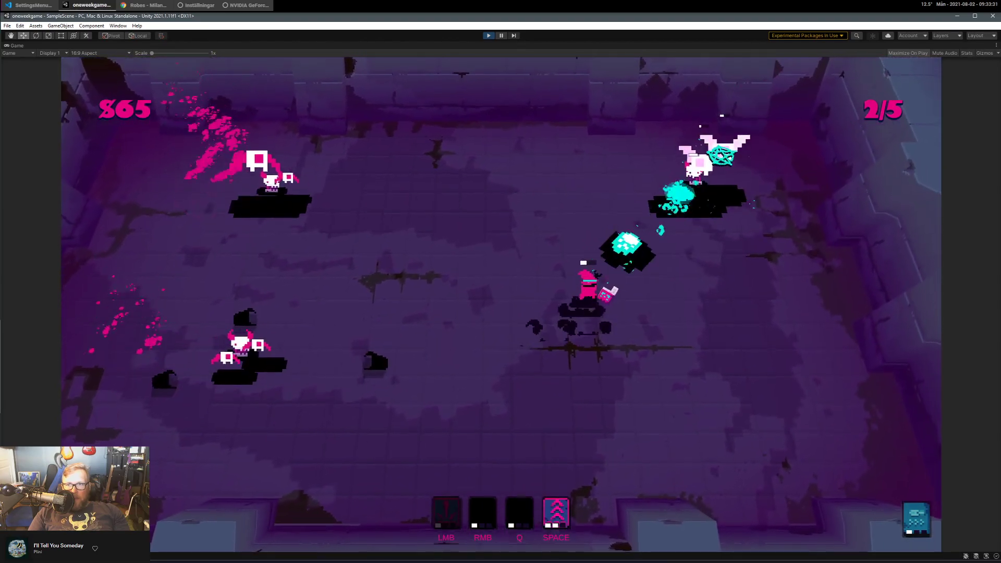
{"action": "left_click", "coordinate": [718, 157]}
{"action": "key", "text": "s"}
{"action": "left_click", "coordinate": [690, 174]}
{"action": "key", "text": "a"}
{"action": "left_click", "coordinate": [692, 175]}
Dash away from the pursuing second-wave group and keep firing at the winged and horned skulls.
{"action": "key", "text": "space"}
{"action": "left_click", "coordinate": [636, 305]}
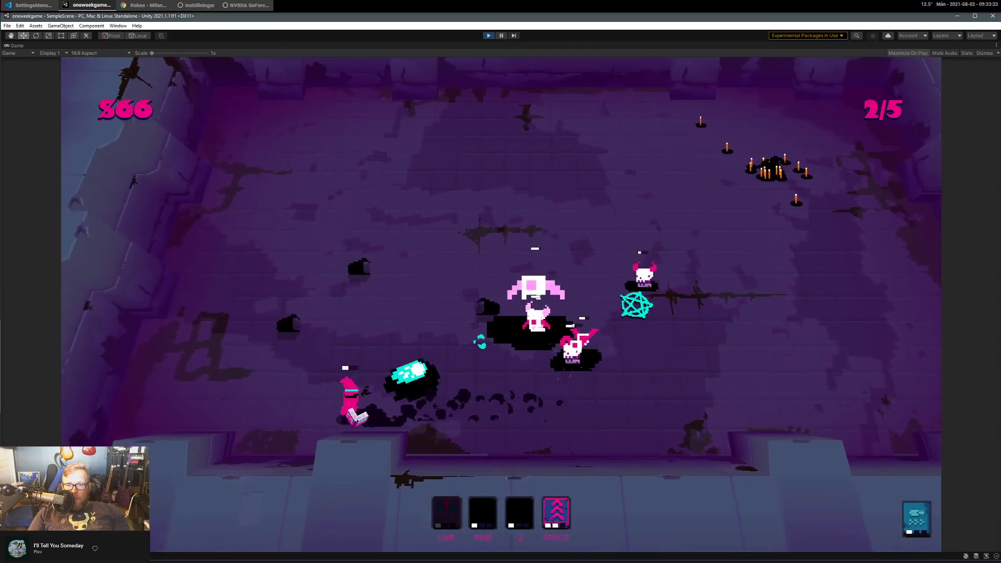
{"action": "key", "text": "w"}
{"action": "left_click", "coordinate": [565, 345]}
{"action": "left_click", "coordinate": [558, 365]}
{"action": "key", "text": "d"}
{"action": "key", "text": "space"}
{"action": "left_click", "coordinate": [514, 342]}
{"action": "key", "text": "space"}
{"action": "left_click", "coordinate": [521, 310]}
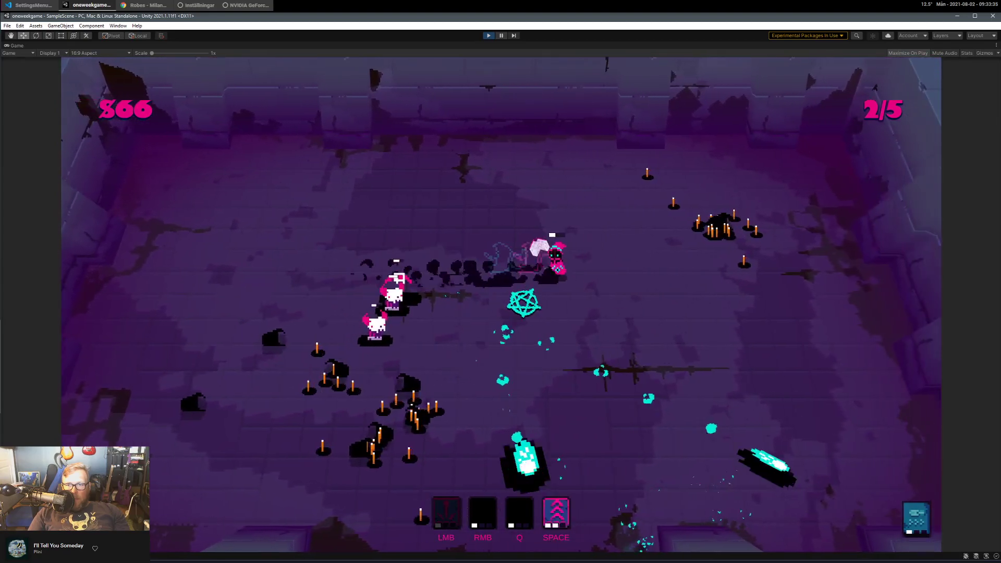
Dodge the last second-wave skulls with a dash and shoot them to clear wave 2.
{"action": "key", "text": "w"}
{"action": "key", "text": "s"}
{"action": "key", "text": "a"}
{"action": "key", "text": "space"}
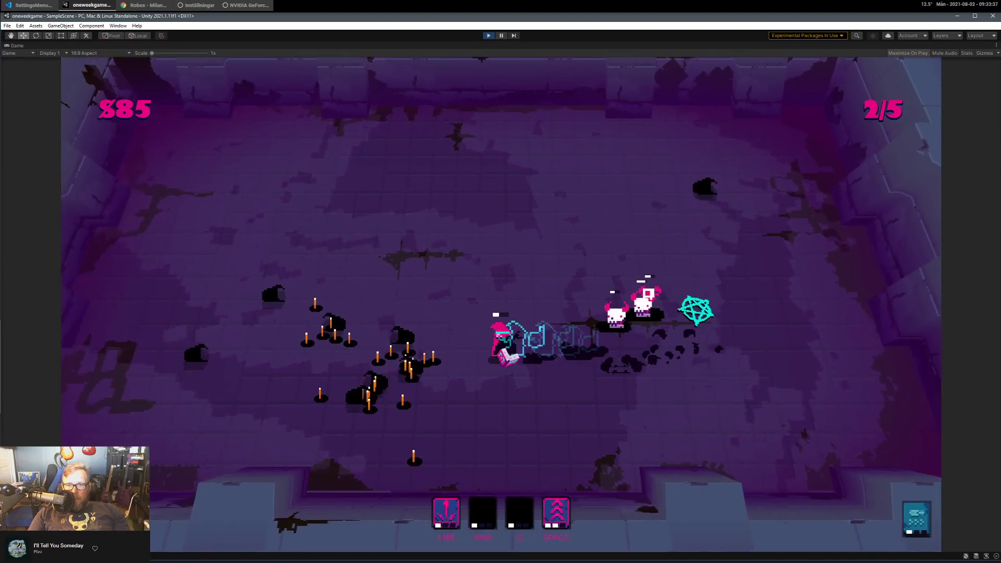
{"action": "key", "text": "a"}
{"action": "left_click", "coordinate": [672, 308]}
{"action": "key", "text": "s"}
{"action": "left_click", "coordinate": [658, 311]}
{"action": "key", "text": "w"}
{"action": "left_click", "coordinate": [644, 331]}
{"action": "key", "text": "d"}
{"action": "left_click", "coordinate": [607, 347]}
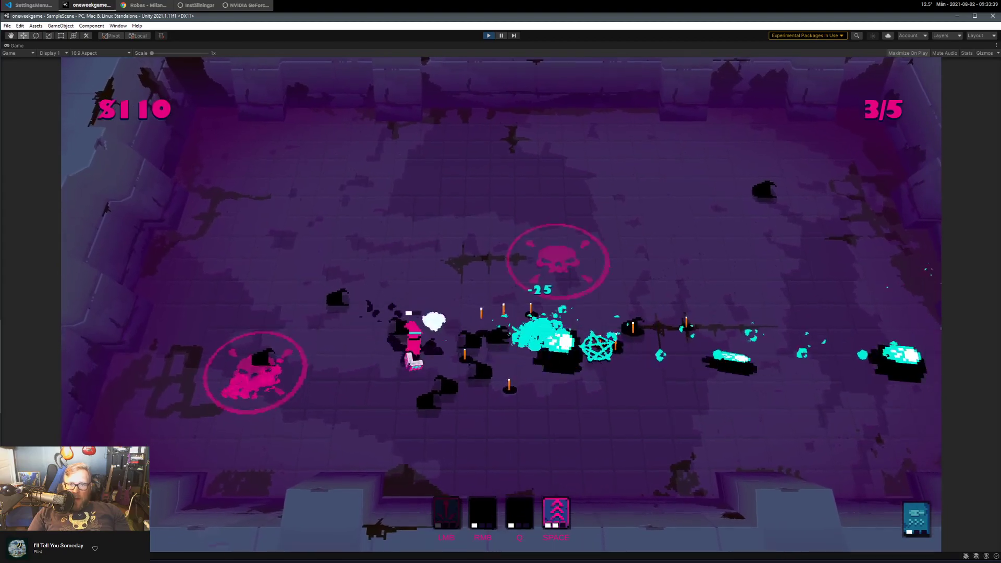
Dash clear of the third-wave spawn circles and shoot the enemies emerging near the arena's centre.
{"action": "key", "text": "d"}
{"action": "key", "text": "space"}
{"action": "key", "text": "w"}
{"action": "left_click", "coordinate": [493, 271]}
{"action": "key", "text": "s"}
{"action": "left_click", "coordinate": [488, 250]}
{"action": "key", "text": "d"}
{"action": "left_click", "coordinate": [667, 264]}
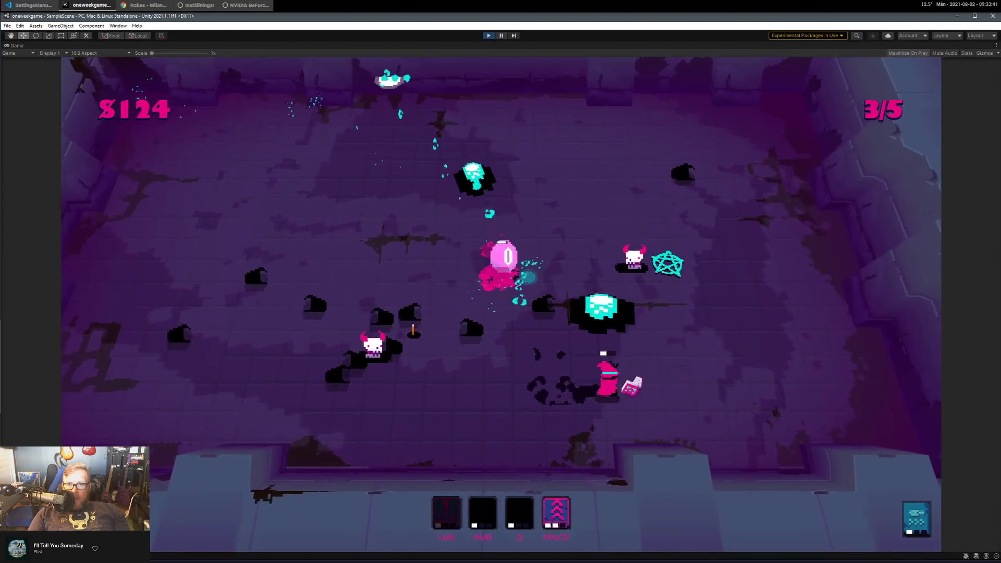
Circle around the round eye enemy and the horned skulls while firing at them.
{"action": "key", "text": "w"}
{"action": "left_click", "coordinate": [511, 335]}
{"action": "left_click", "coordinate": [628, 395]}
{"action": "key", "text": "a"}
{"action": "left_click", "coordinate": [679, 384]}
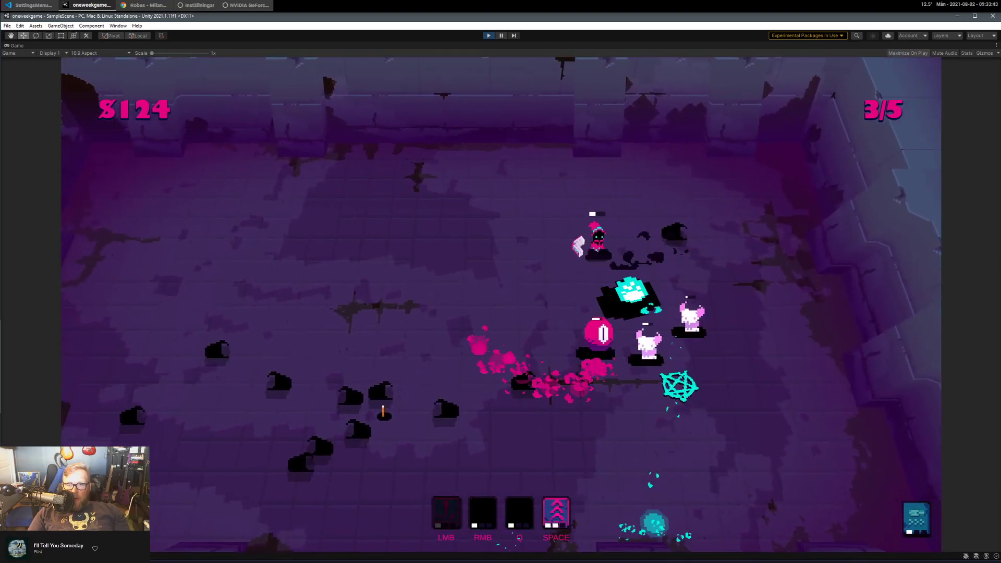
{"action": "key", "text": "s"}
{"action": "key", "text": "s"}
{"action": "left_click", "coordinate": [690, 268]}
{"action": "key", "text": "a"}
{"action": "left_click", "coordinate": [655, 265]}
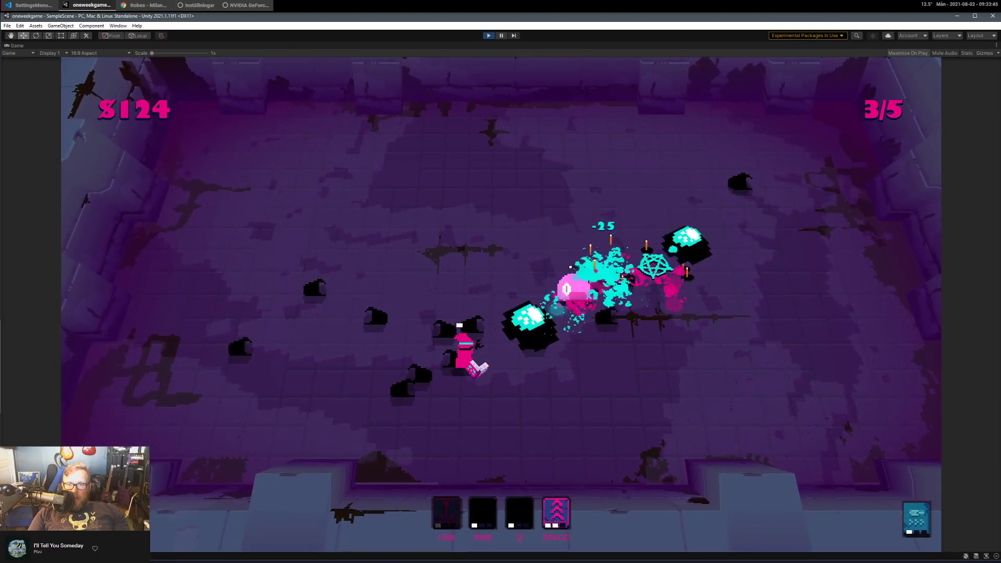
Finish off the round eye enemy and dash toward the coins it drops.
{"action": "key", "text": "a"}
{"action": "left_click", "coordinate": [671, 267]}
{"action": "key", "text": "d"}
{"action": "key", "text": "space"}
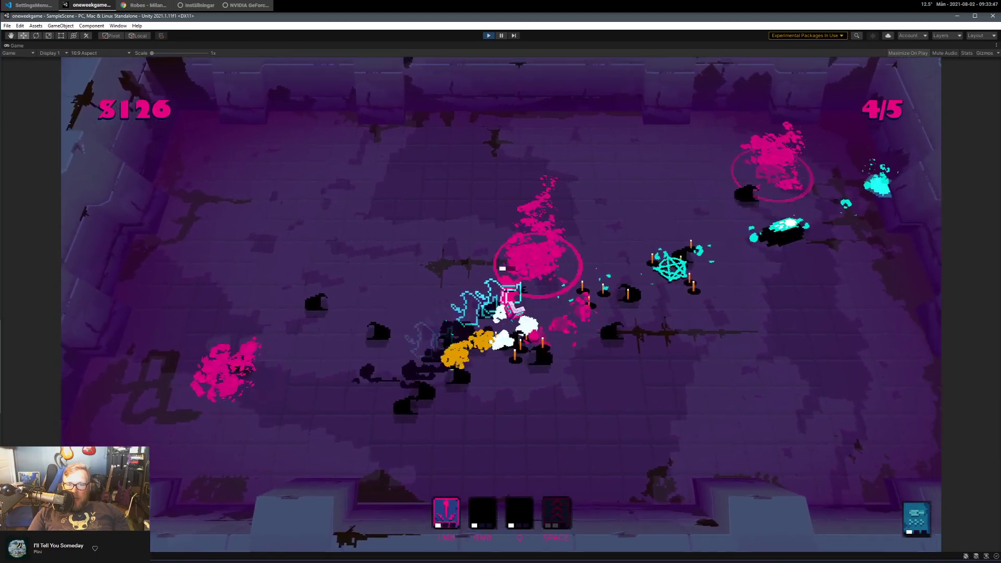
Move to the arena's upper-right side while shooting the horned skulls of wave 4.
{"action": "key", "text": "s"}
{"action": "key", "text": "w"}
{"action": "left_click", "coordinate": [691, 169]}
{"action": "key", "text": "d"}
{"action": "left_click", "coordinate": [646, 195]}
{"action": "key", "text": "w"}
{"action": "left_click", "coordinate": [670, 273]}
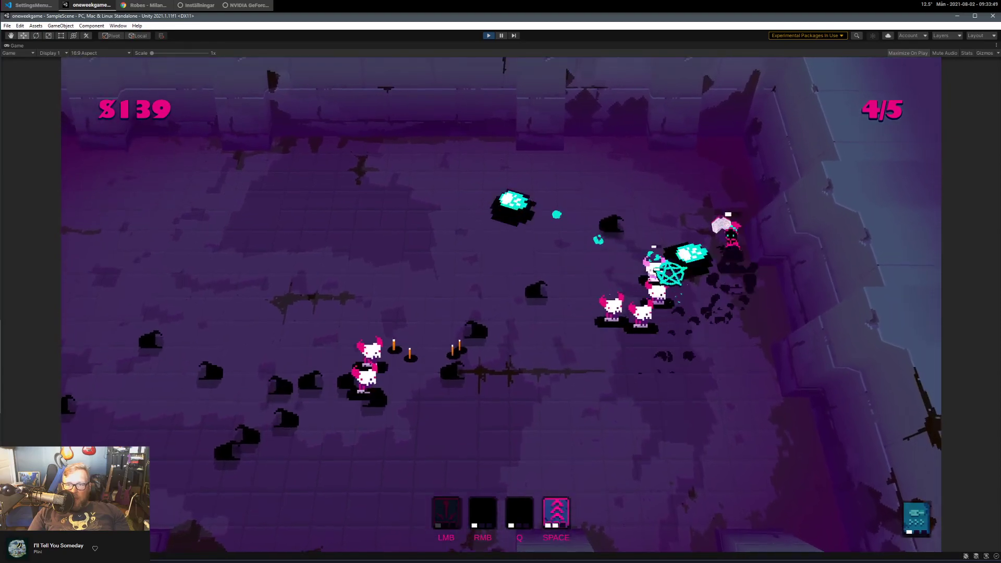
Dash past the fourth-wave group and retreat across the arena while shooting back at it.
{"action": "key", "text": "a"}
{"action": "key", "text": "space"}
{"action": "left_click", "coordinate": [732, 283]}
{"action": "key", "text": "a"}
{"action": "left_click", "coordinate": [719, 243]}
{"action": "key", "text": "s"}
{"action": "left_click", "coordinate": [699, 233]}
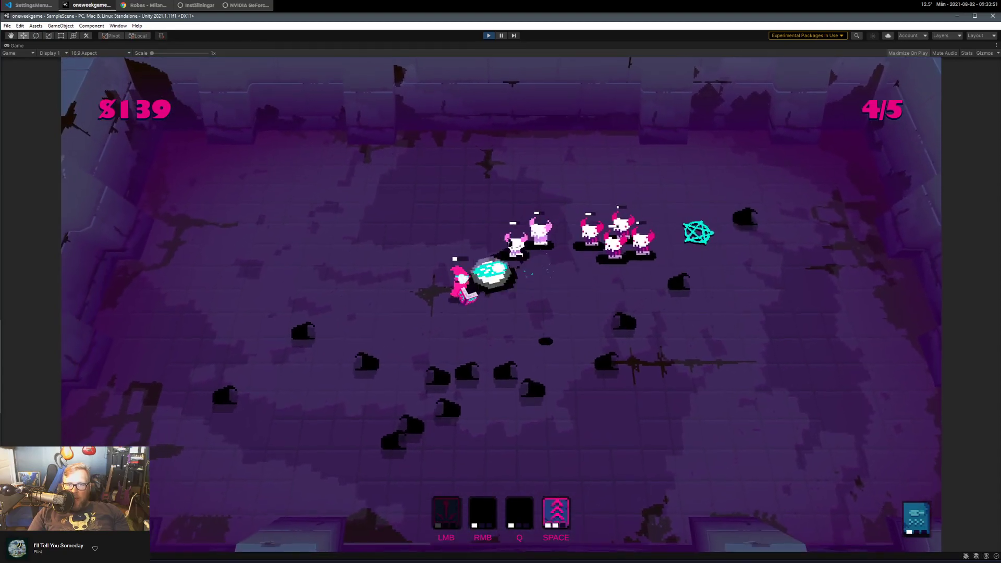
Dash toward the arena's lower-left side and fire at the chasing skulls.
{"action": "key", "text": "space"}
{"action": "left_click", "coordinate": [690, 232]}
{"action": "left_click", "coordinate": [634, 222]}
{"action": "key", "text": "a"}
{"action": "key", "text": "w"}
{"action": "left_click", "coordinate": [626, 234]}
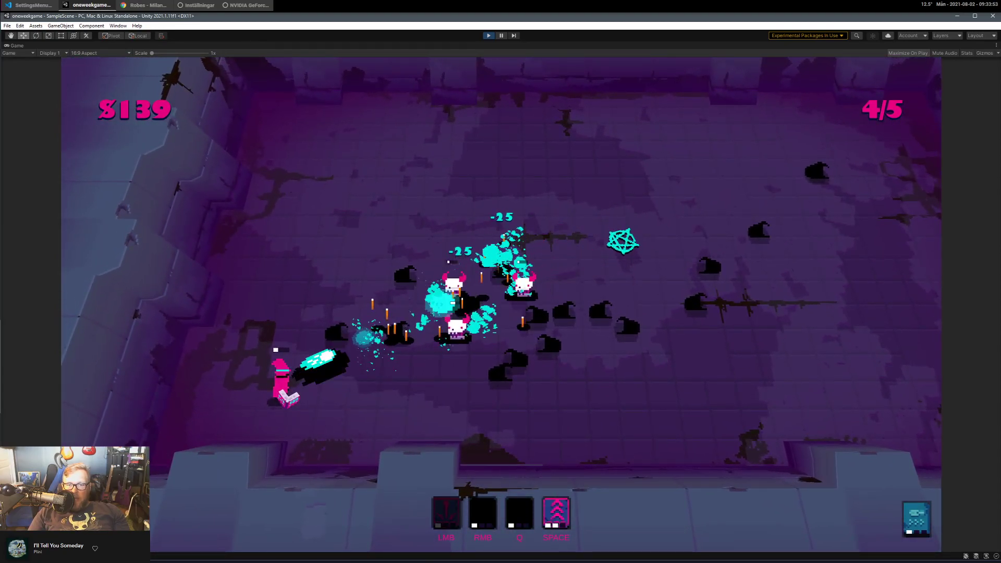
Shoot the last fourth-wave skulls and dash through the dropped coins to collect them.
{"action": "key", "text": "a"}
{"action": "left_click", "coordinate": [613, 257]}
{"action": "left_click", "coordinate": [603, 273]}
{"action": "left_click", "coordinate": [602, 288]}
{"action": "key", "text": "d"}
{"action": "key", "text": "w"}
{"action": "key", "text": "space"}
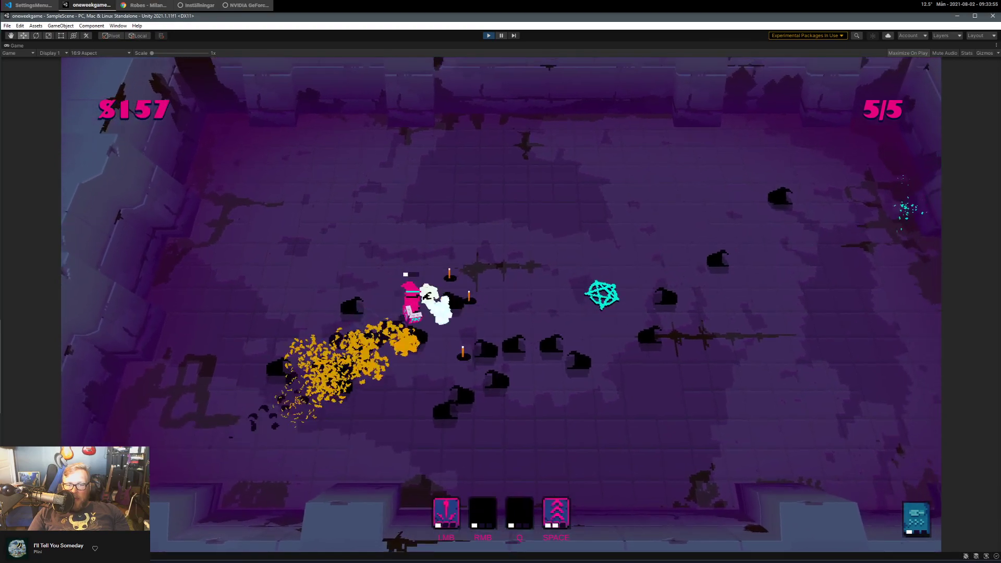
Cross the cleared arena with a dash and approach the Haste pedestal in the shop.
{"action": "key", "text": "d"}
{"action": "key", "text": "s"}
{"action": "key", "text": "space"}
{"action": "key", "text": "w"}
{"action": "key", "text": "a"}
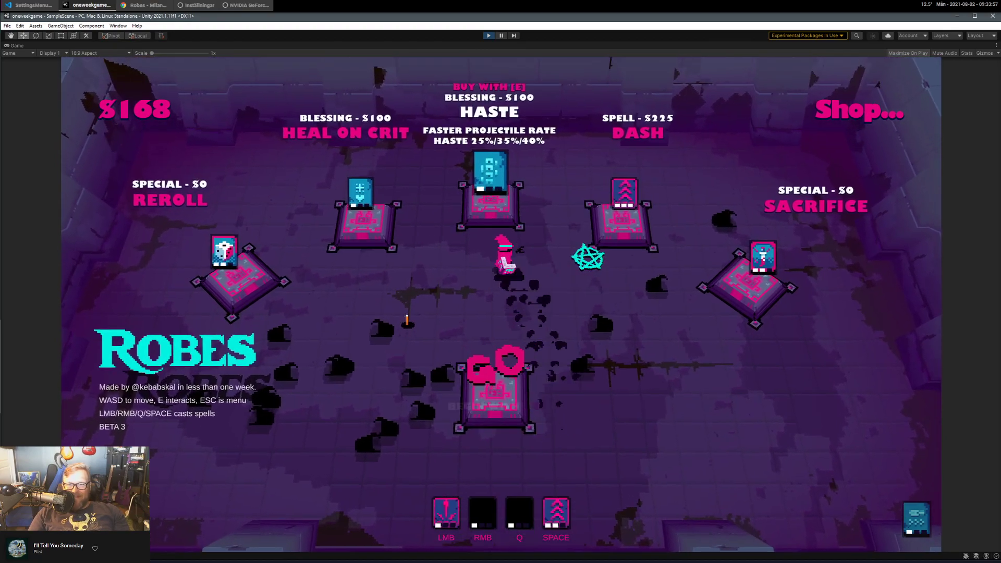
Examine the Heal on Crit and Dash offers at their shop pedestals.
{"action": "key", "text": "a"}
{"action": "key", "text": "a"}
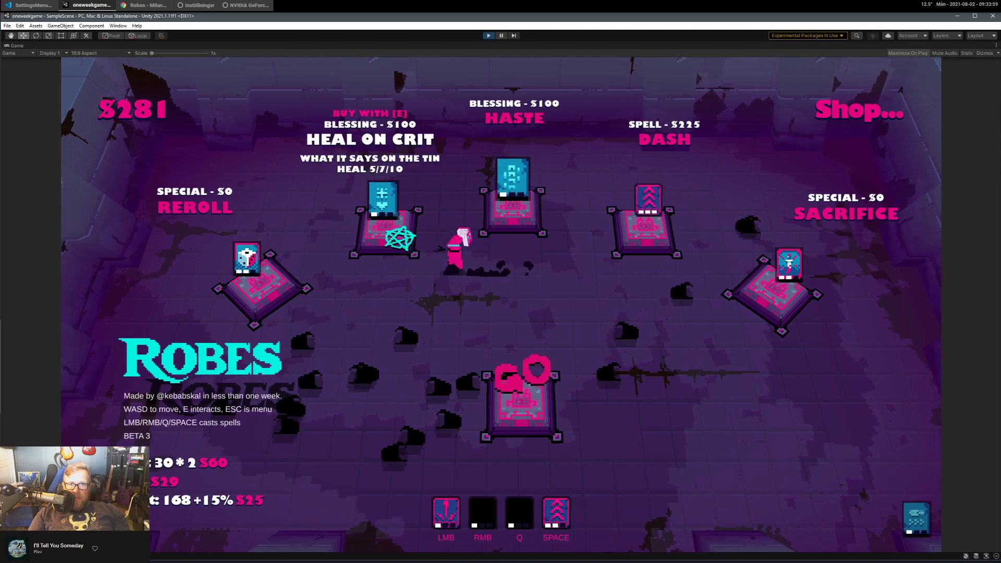
{"action": "key", "text": "a"}
{"action": "key", "text": "s"}
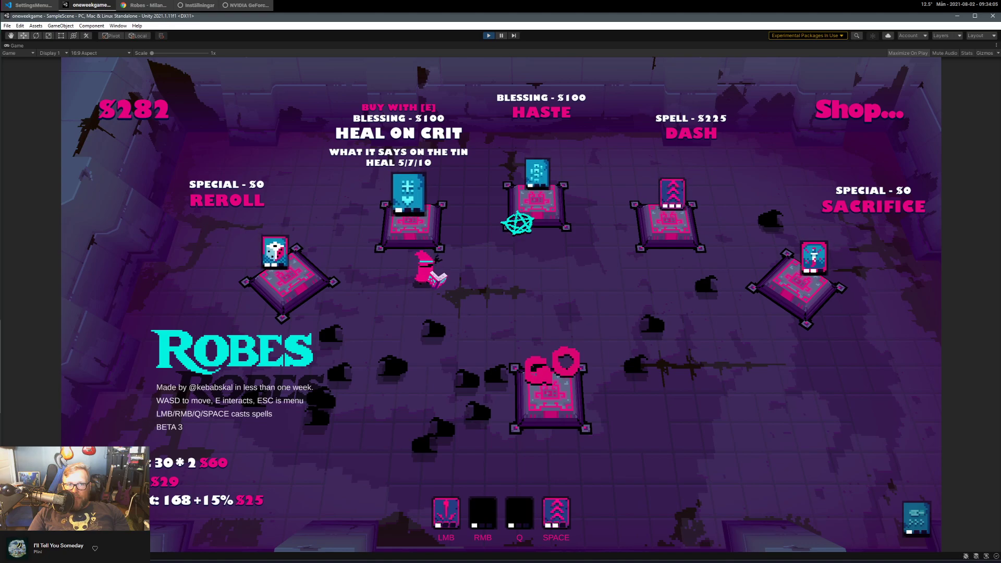
{"action": "key", "text": "d"}
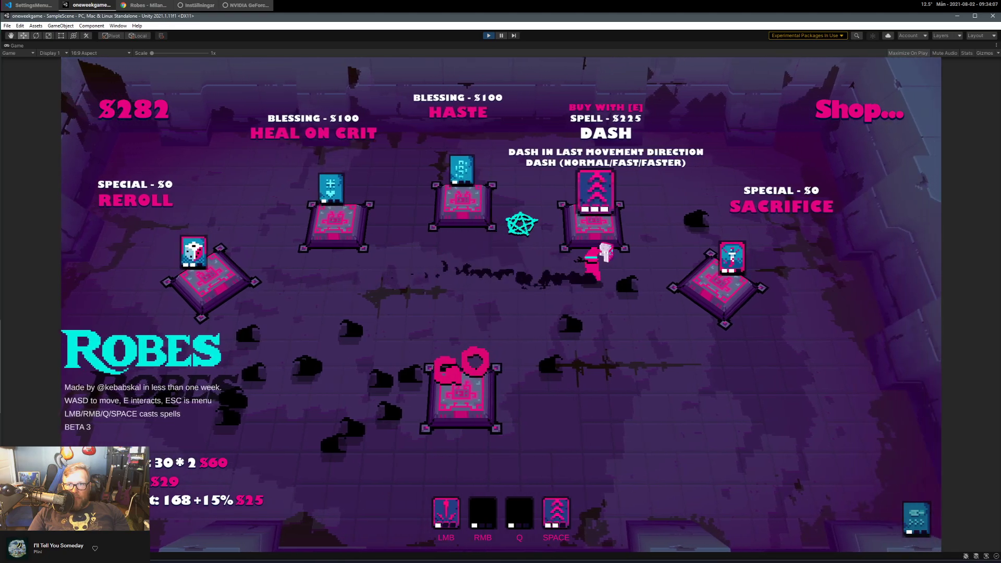
{"action": "key", "text": "a"}
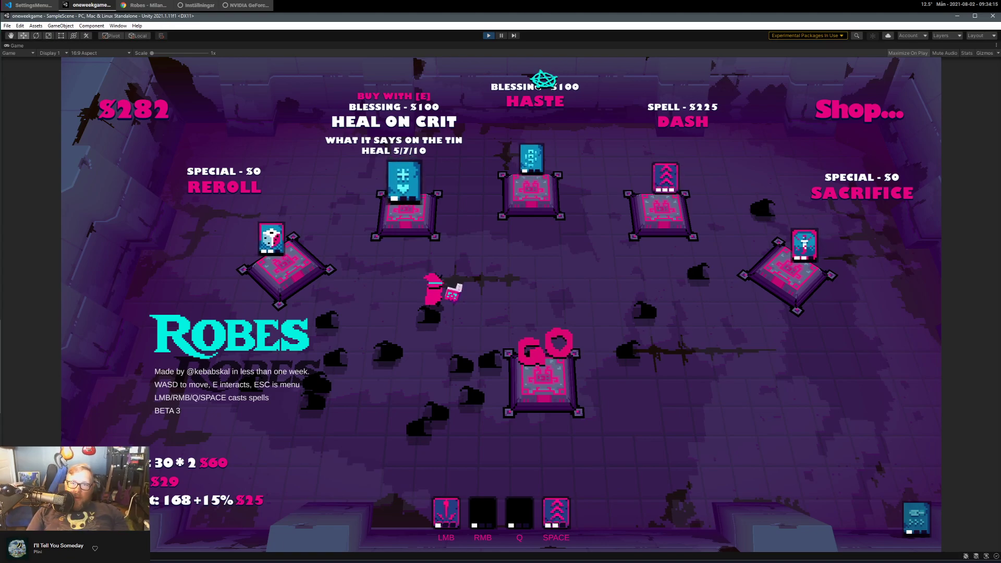
Reroll the shop's items twice, first for free and again for $25.
{"action": "key", "text": "a"}
{"action": "key", "text": "e"}
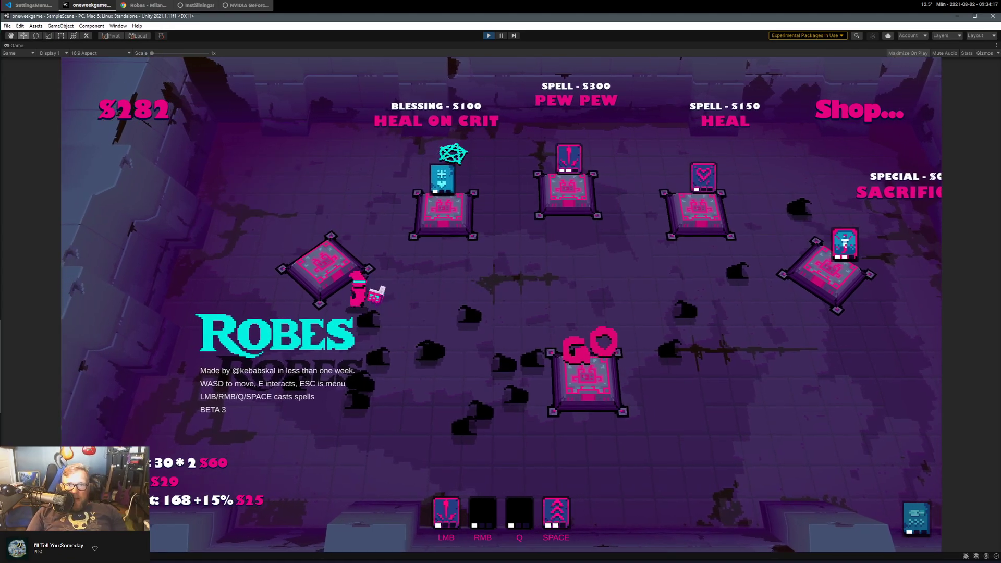
{"action": "key", "text": "space"}
{"action": "key", "text": "d"}
{"action": "key", "text": "a"}
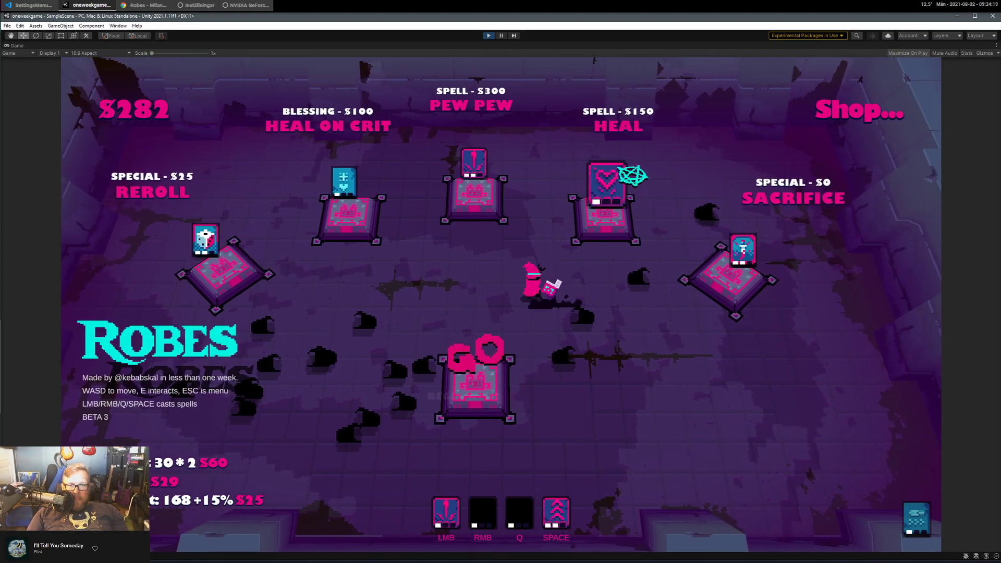
{"action": "key", "text": "a"}
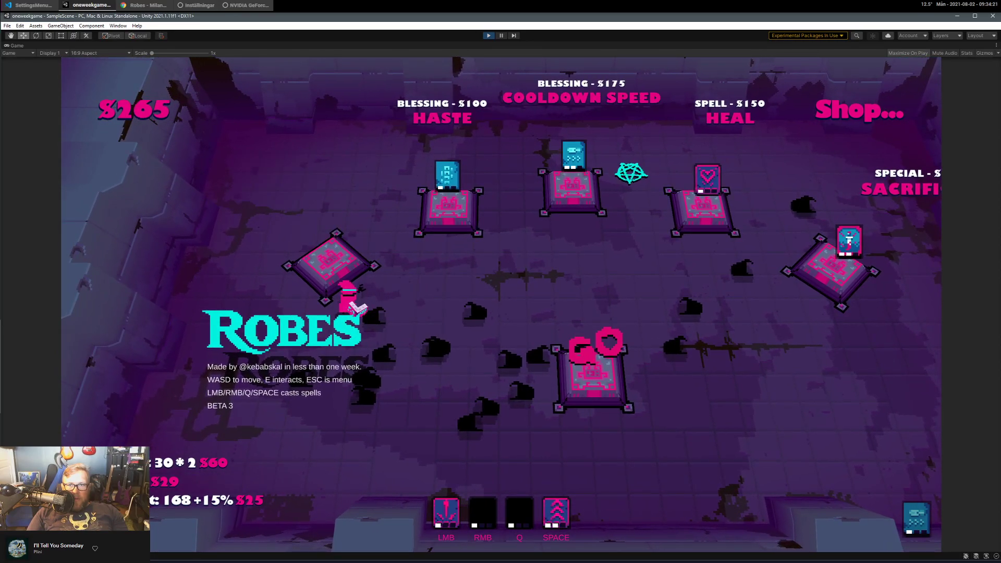
Sacrifice 30 HP for $143 at the shop and reroll the shop's items for $50.
{"action": "key", "text": "d"}
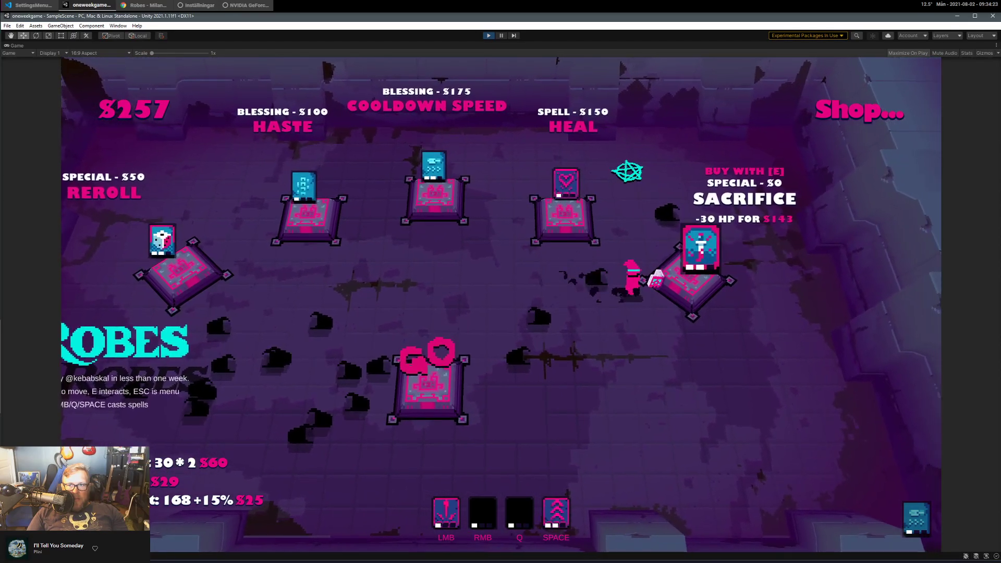
{"action": "key", "text": "a"}
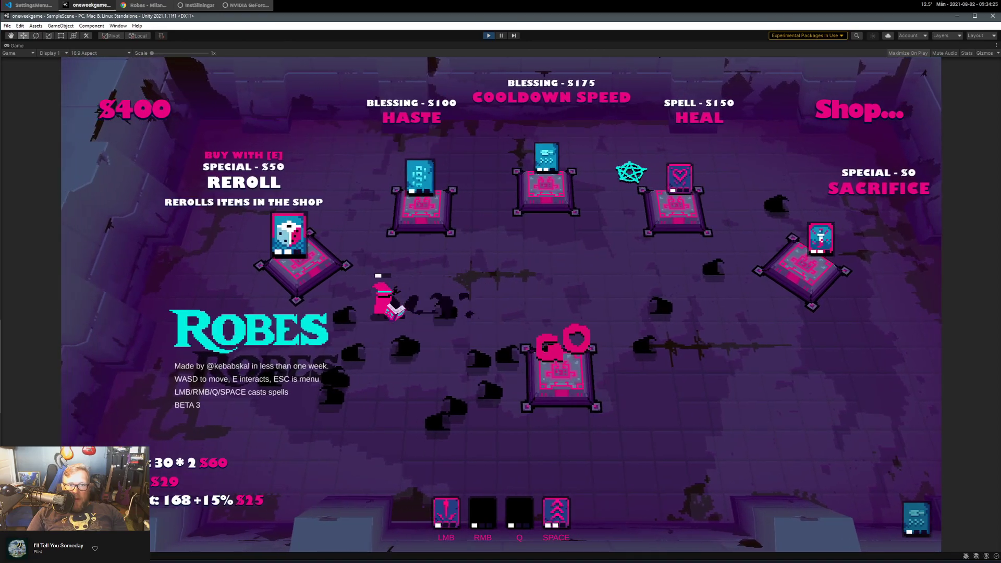
{"action": "key", "text": "e"}
Buy the Blizzard spell for $150 and approach the Bouncy blessing's pedestal.
{"action": "key", "text": "d"}
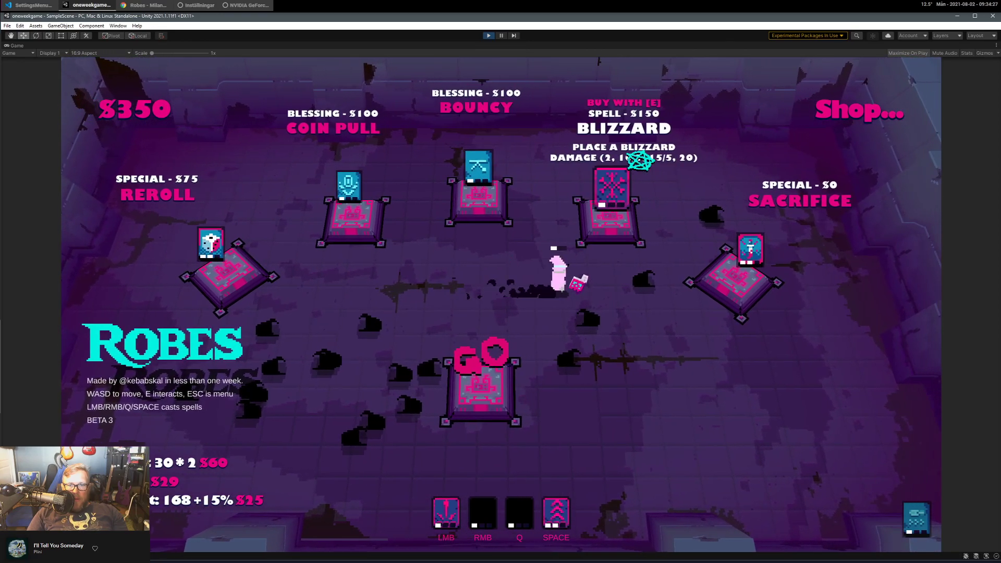
{"action": "key", "text": "e"}
{"action": "key", "text": "a"}
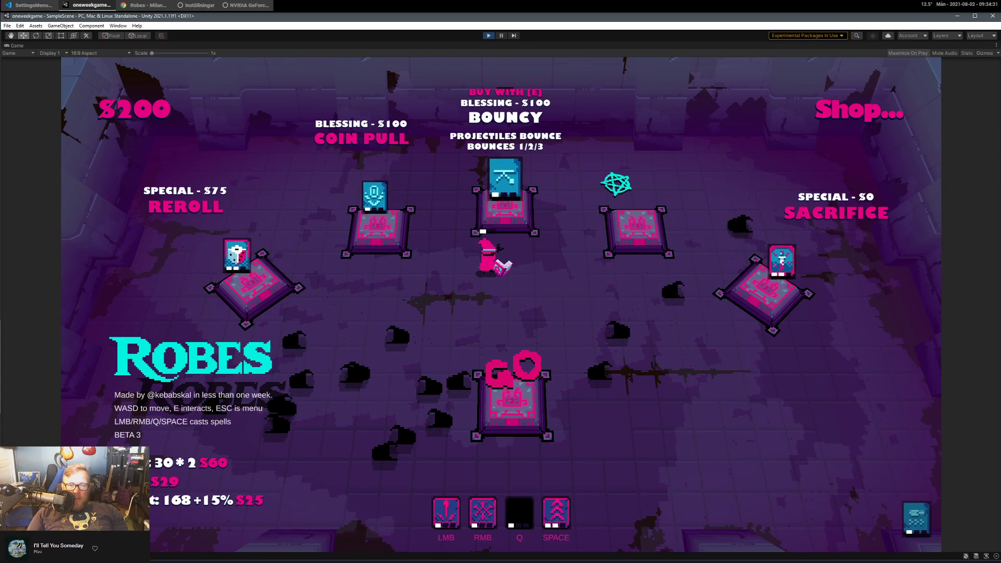
Buy the Bouncy blessing for $100, dash to the GO pedestal and begin stage 2.
{"action": "key", "text": "s"}
{"action": "key", "text": "space"}
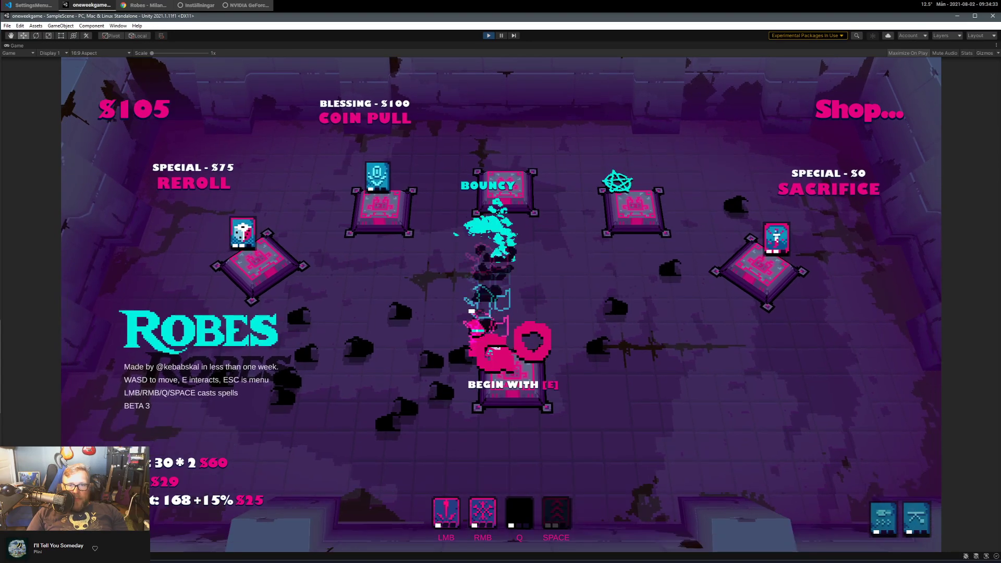
{"action": "key", "text": "e"}
Shoot bouncing projectiles at the first-wave spawns while dashing across the arena toward its west wall.
{"action": "key", "text": "a"}
{"action": "left_click", "coordinate": [252, 163]}
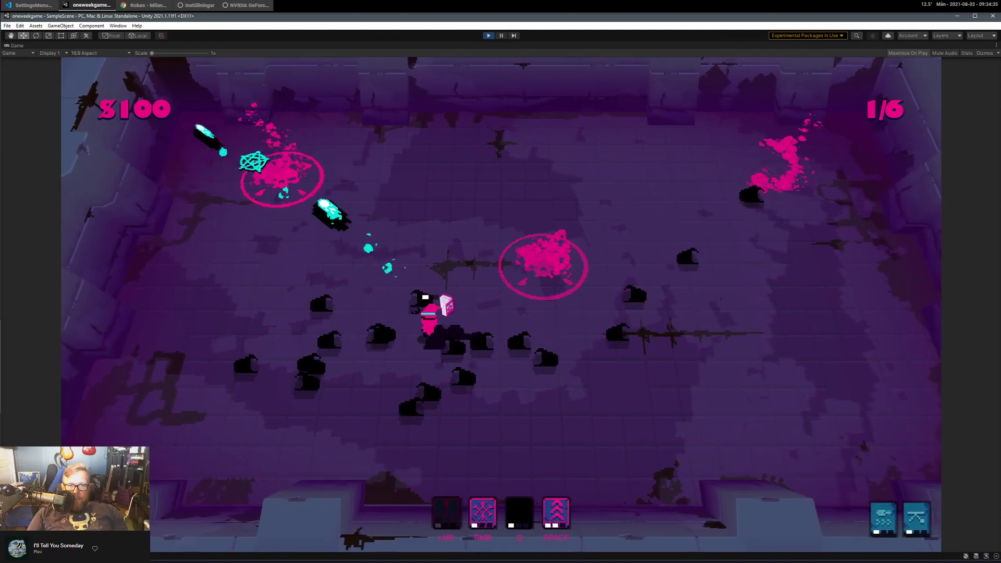
{"action": "key", "text": "space"}
{"action": "left_click", "coordinate": [353, 157]}
{"action": "left_click", "coordinate": [531, 301]}
{"action": "key", "text": "a"}
{"action": "key", "text": "s"}
{"action": "left_click", "coordinate": [518, 266]}
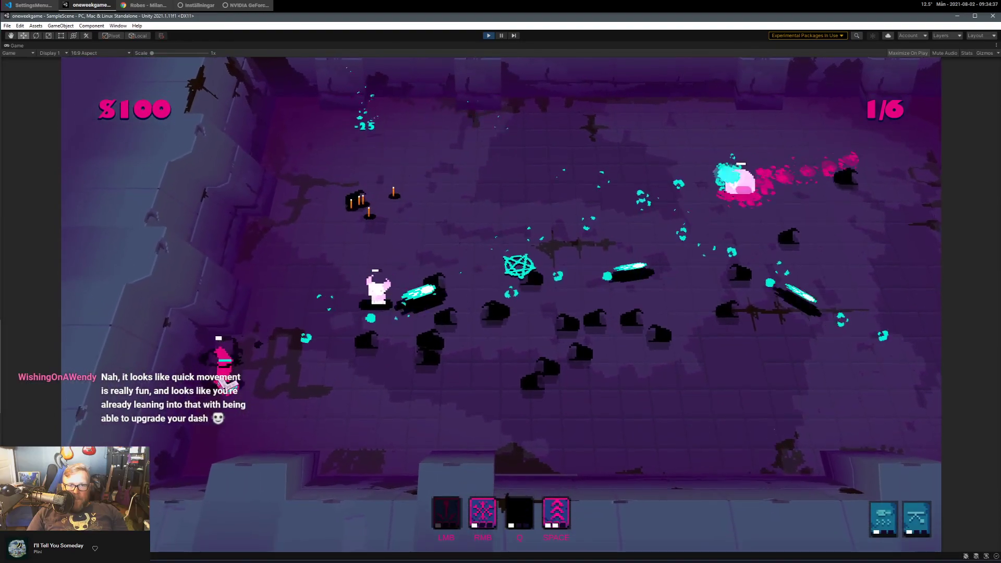
Fire at the approaching first-wave skulls and dash along the west wall to evade them and collect coins.
{"action": "left_click", "coordinate": [535, 273]}
{"action": "left_click", "coordinate": [536, 251]}
{"action": "key", "text": "d"}
{"action": "left_click", "coordinate": [182, 335]}
{"action": "key", "text": "a"}
{"action": "key", "text": "space"}
{"action": "left_click", "coordinate": [552, 281]}
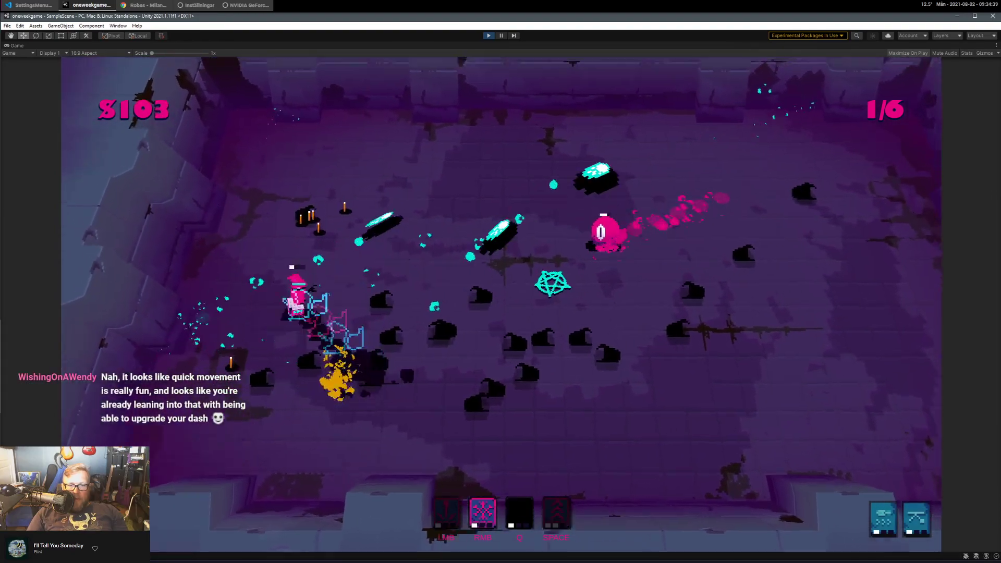
Kill the last first-wave skull with repeated shots while dodging near the west wall.
{"action": "key", "text": "w"}
{"action": "left_click", "coordinate": [618, 301]}
{"action": "key", "text": "s"}
{"action": "left_click", "coordinate": [581, 275]}
{"action": "left_click", "coordinate": [558, 264]}
{"action": "key", "text": "a"}
{"action": "key", "text": "s"}
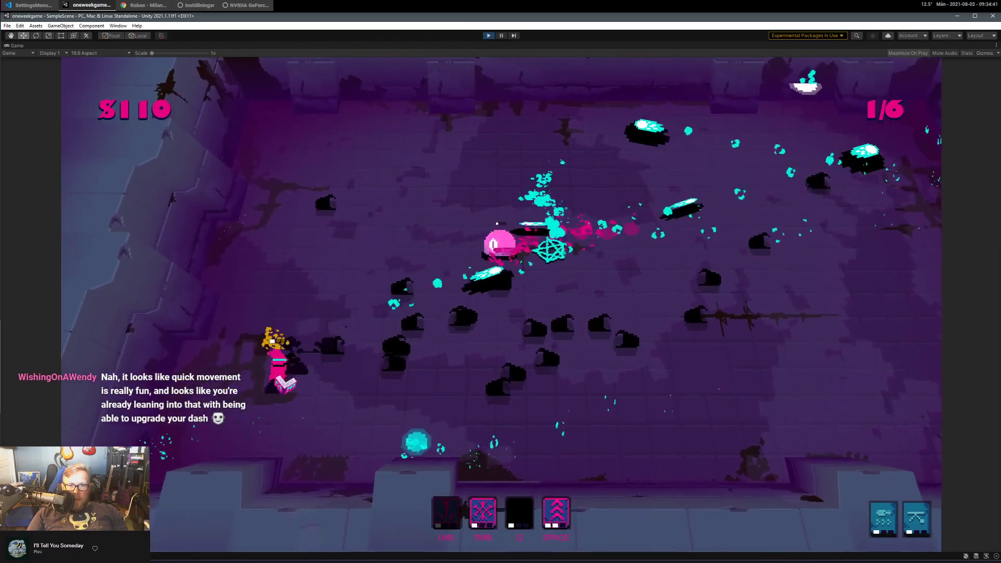
{"action": "left_click", "coordinate": [514, 238]}
{"action": "key", "text": "d"}
{"action": "left_click", "coordinate": [507, 234]}
{"action": "key", "text": "w"}
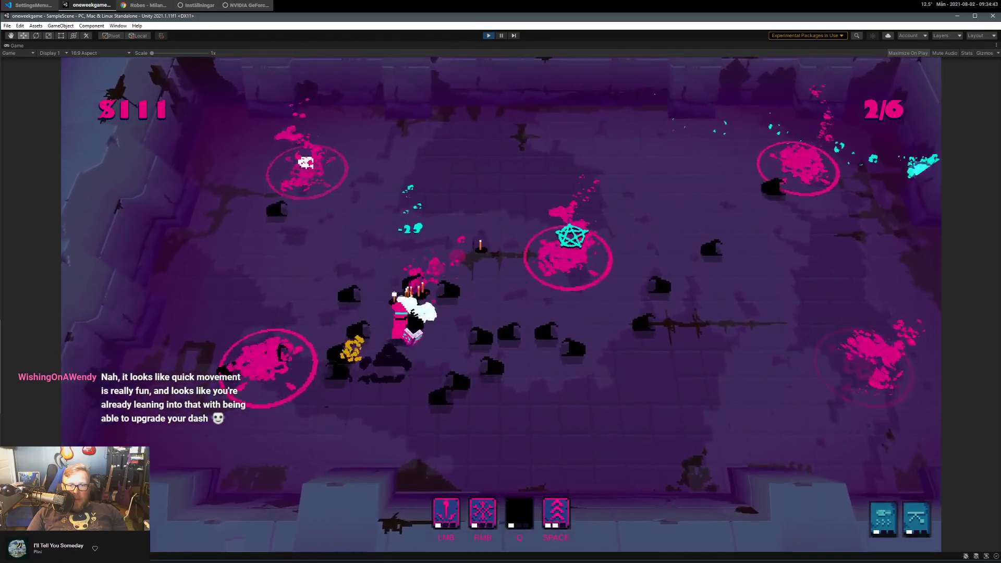
Fight through the second and third waves with projectiles, dodging the skulls and gathering the dropped coins.
{"action": "left_click", "coordinate": [507, 200]}
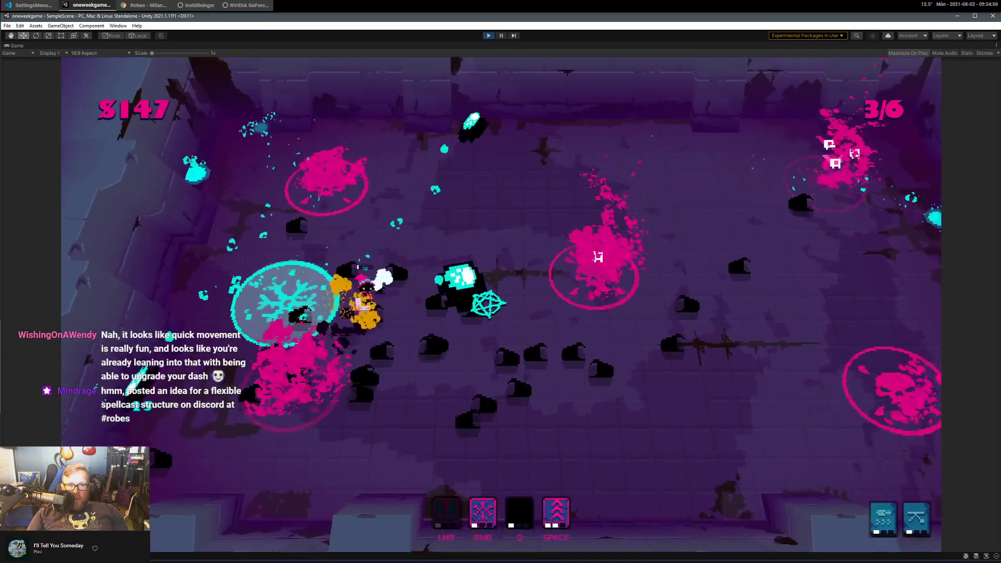
{"action": "key", "text": "d"}
{"action": "left_click", "coordinate": [535, 247]}
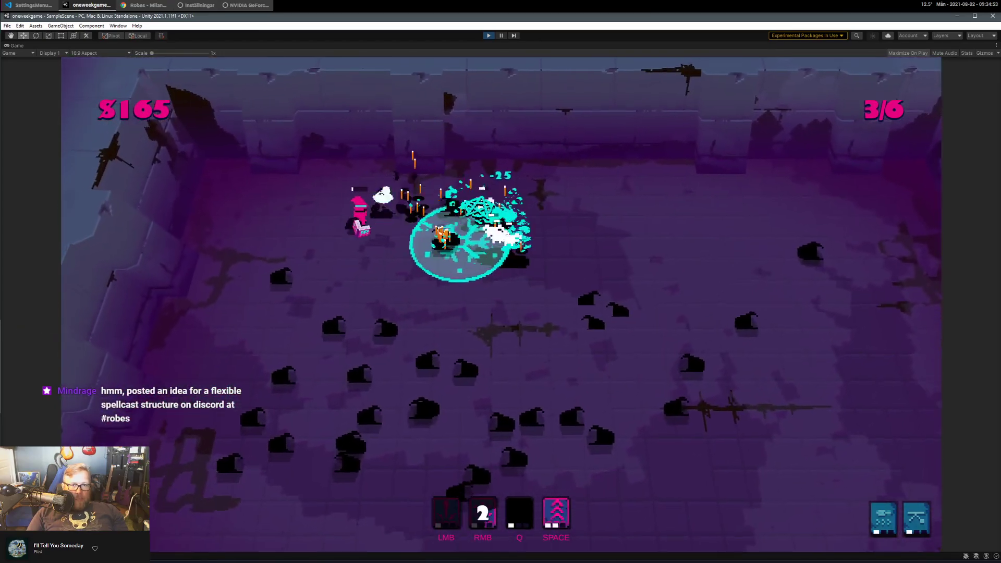
{"action": "key", "text": "a"}
{"action": "key", "text": "s"}
{"action": "key", "text": "d"}
{"action": "key", "text": "w"}
{"action": "key", "text": "s"}
{"action": "key", "text": "a"}
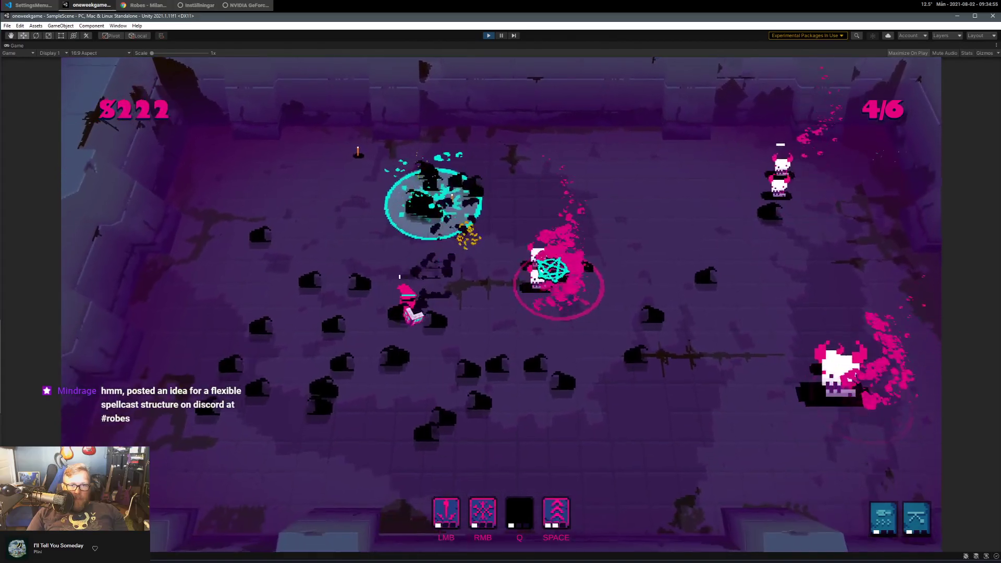
Cast Blizzard in front of the fourth-wave skulls and retreat toward the west wall while shooting.
{"action": "left_click", "coordinate": [529, 260]}
{"action": "right_click", "coordinate": [499, 300]}
{"action": "key", "text": "a"}
{"action": "left_click", "coordinate": [558, 314]}
{"action": "key", "text": "w"}
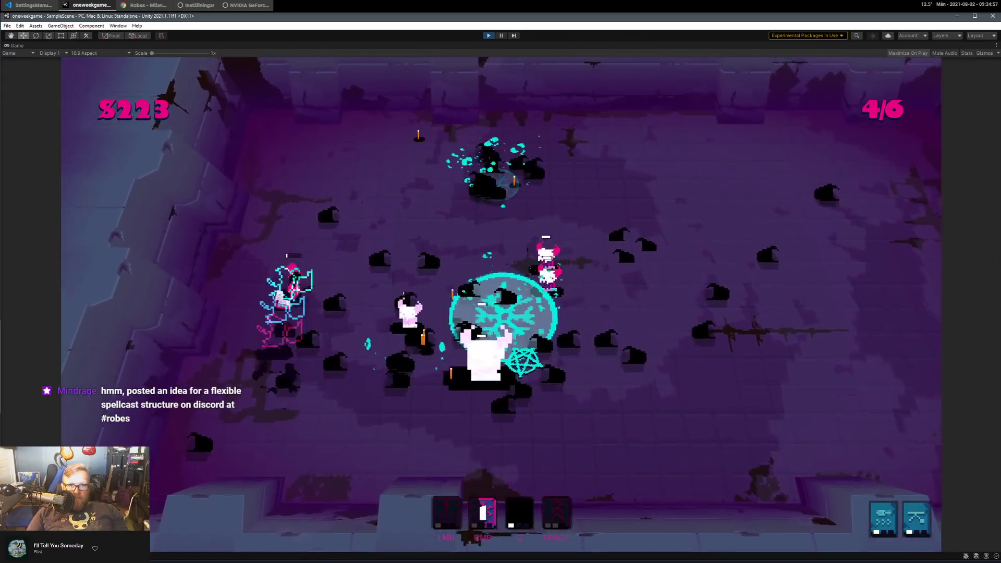
Shoot the large fourth-wave skull while circling past it to the east side of the Blizzard area.
{"action": "left_click", "coordinate": [523, 359]}
{"action": "key", "text": "d"}
{"action": "left_click", "coordinate": [437, 354]}
{"action": "key", "text": "d"}
{"action": "left_click", "coordinate": [412, 331]}
{"action": "key", "text": "s"}
{"action": "left_click", "coordinate": [430, 300]}
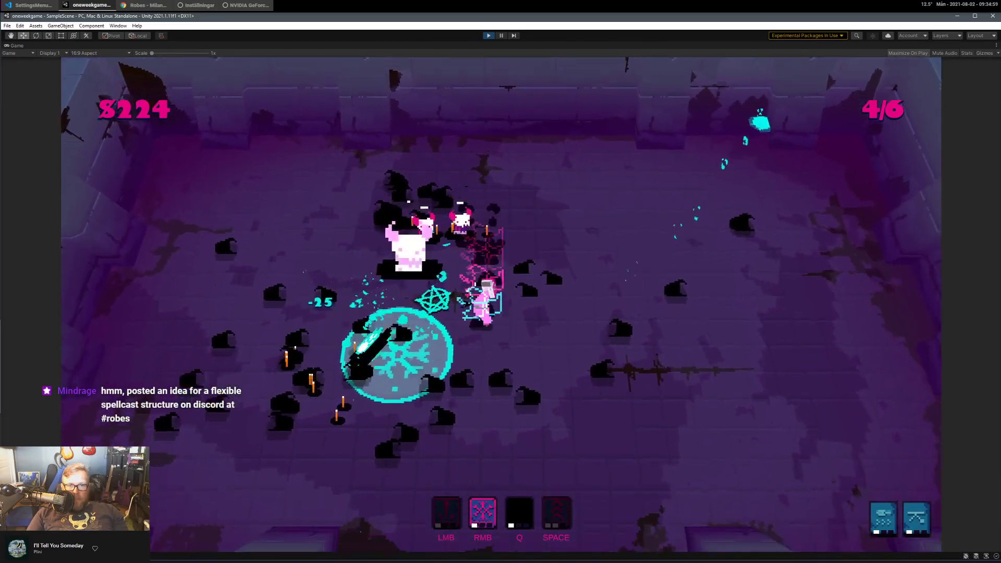
Finish off the remaining fourth-wave skulls with bouncing shots and move to dodge the fifth wave.
{"action": "key", "text": "a"}
{"action": "left_click", "coordinate": [516, 285]}
{"action": "left_click", "coordinate": [519, 257]}
{"action": "key", "text": "w"}
{"action": "left_click", "coordinate": [528, 270]}
{"action": "left_click", "coordinate": [529, 271]}
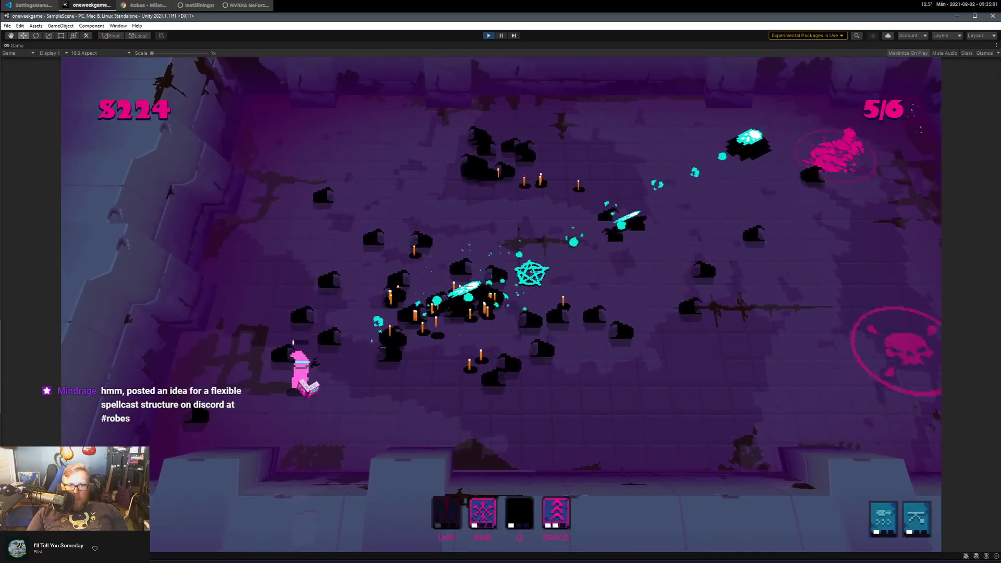
{"action": "key", "text": "d"}
{"action": "key", "text": "w"}
{"action": "key", "text": "a"}
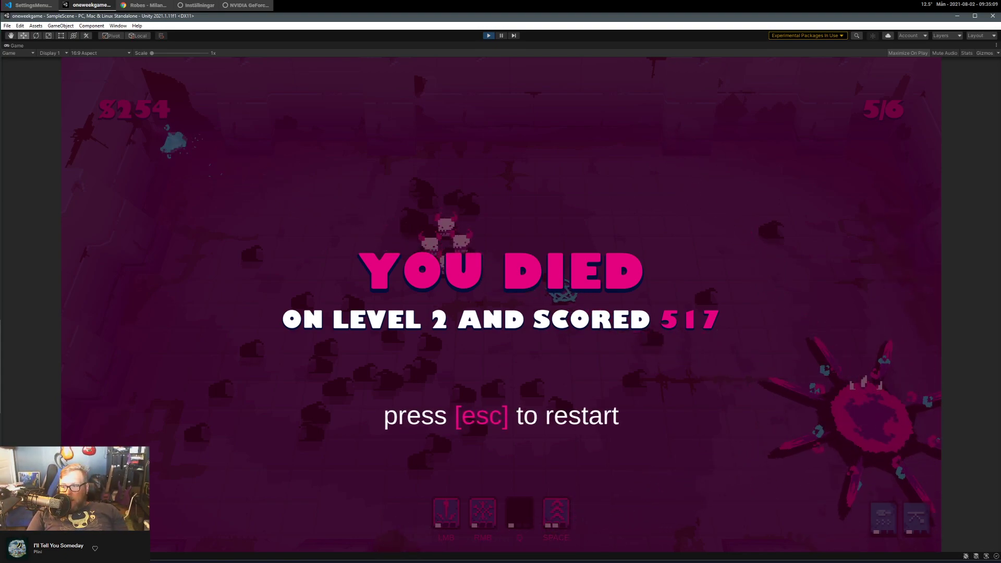
Open the game's pause menu from the death screen and stop play mode in the editor.
{"action": "key", "text": "Escape"}
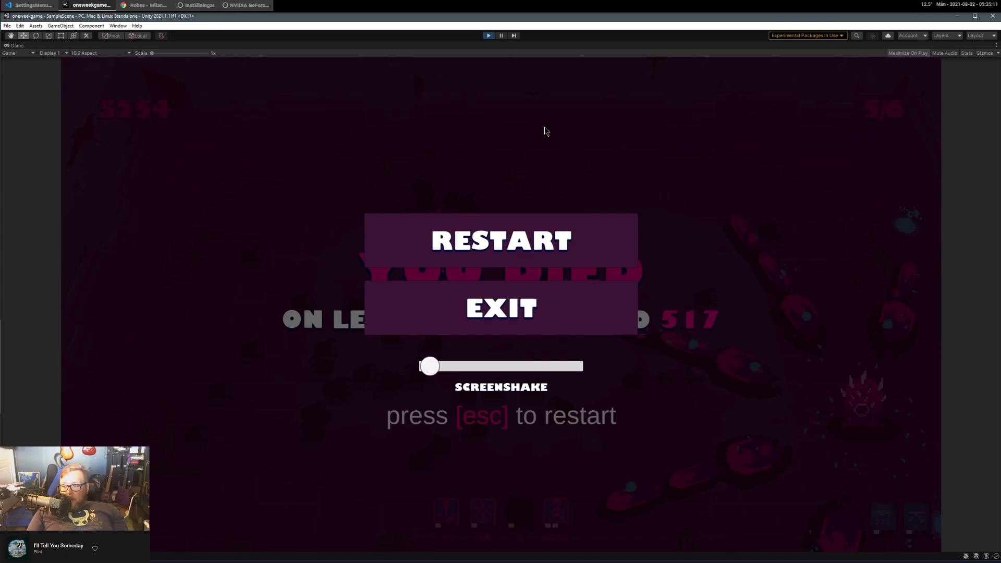
{"action": "left_click", "coordinate": [489, 35]}
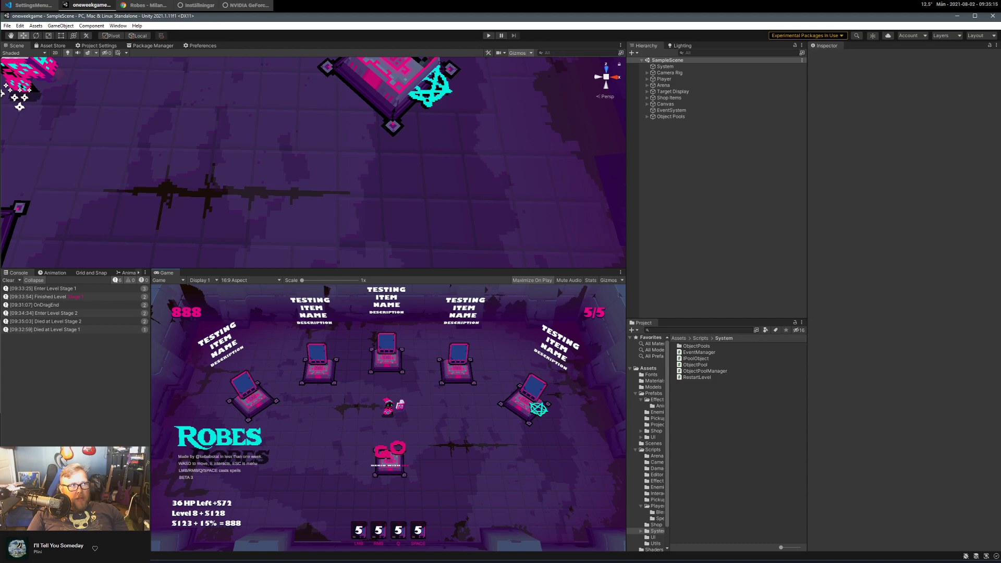
{"action": "key", "text": "alt+Tab"}
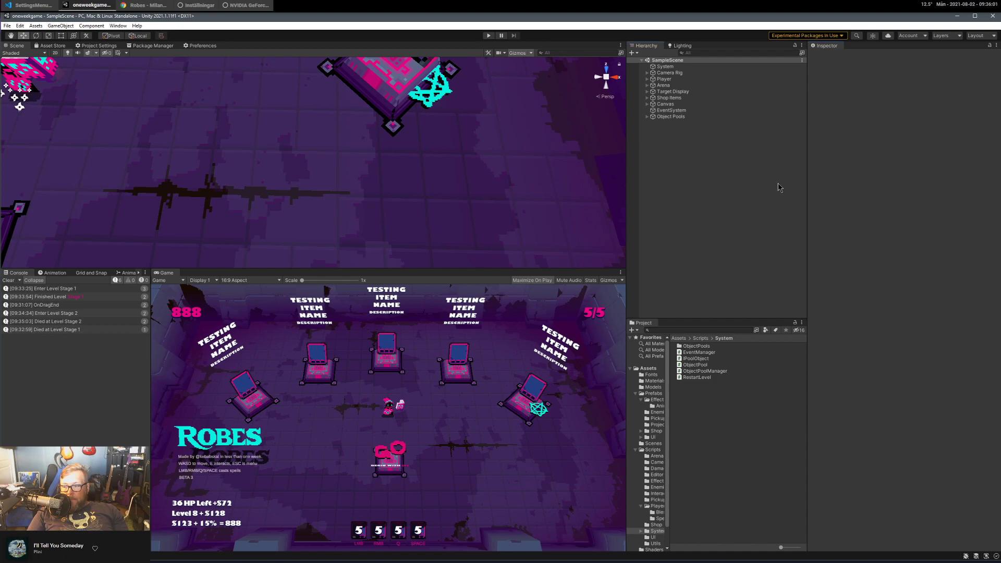
Narrow the Inspector, widen the Scene and Game area, and enlarge the Console in the editor layout.
{"action": "left_click_drag", "start_coordinate": [807, 172], "coordinate": [854, 172]}
{"action": "left_click_drag", "start_coordinate": [627, 147], "coordinate": [708, 161]}
{"action": "left_click_drag", "start_coordinate": [168, 340], "coordinate": [233, 340]}
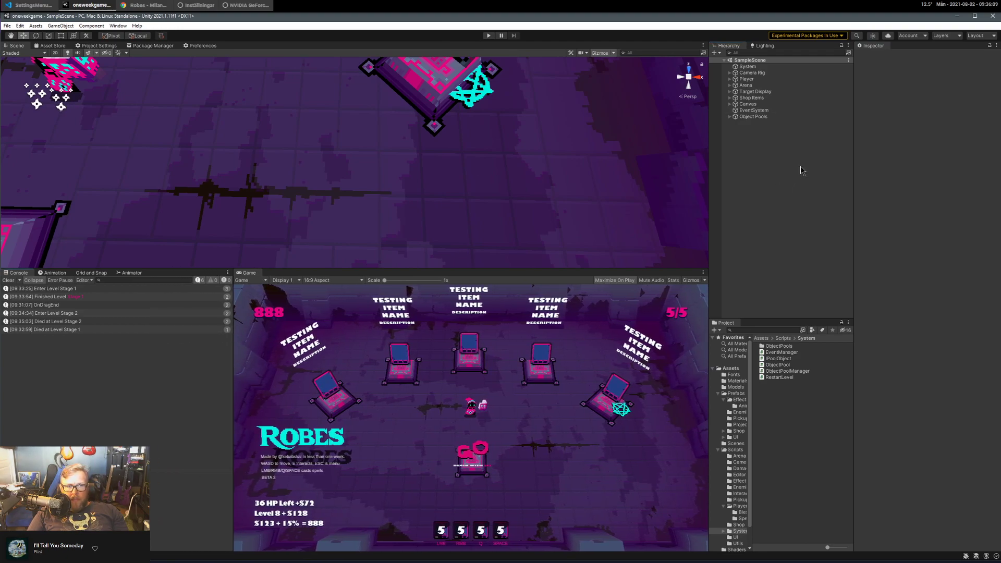
Expand Object Pools, Canvas, Shop Items and Spells in the scene hierarchy and select the Pew pew spell.
{"action": "left_click", "coordinate": [730, 116]}
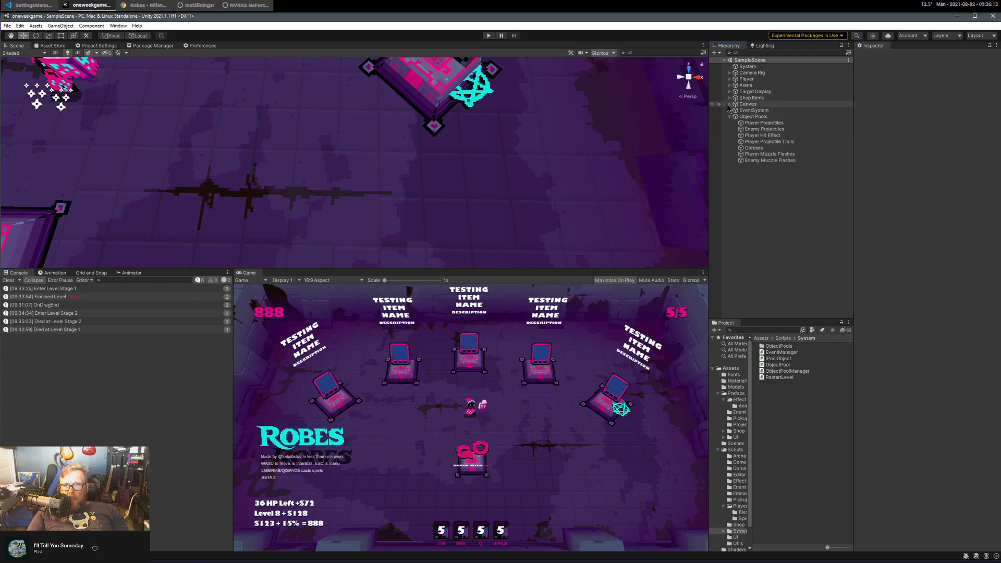
{"action": "left_click", "coordinate": [729, 104]}
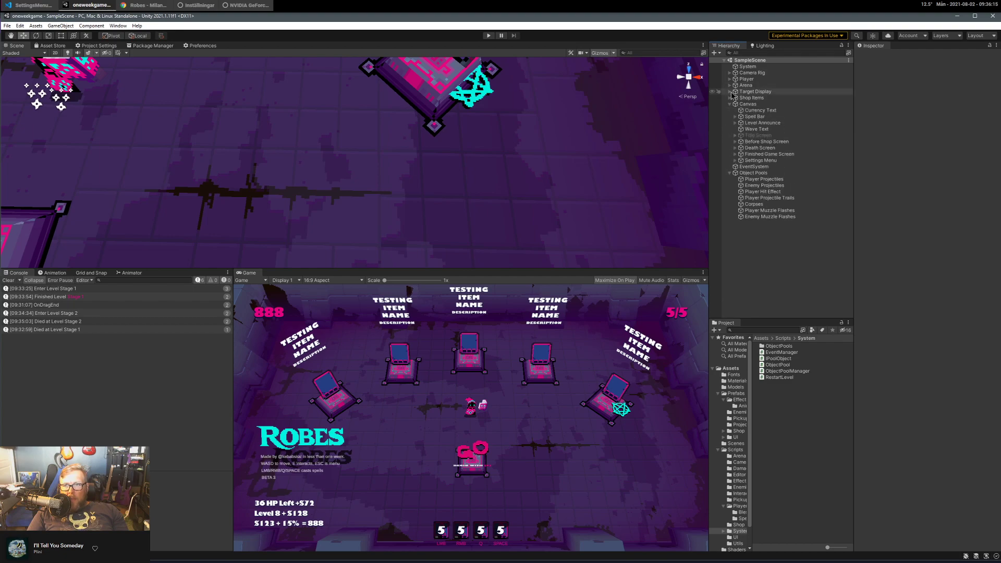
{"action": "left_click", "coordinate": [730, 98]}
{"action": "left_click", "coordinate": [746, 104]}
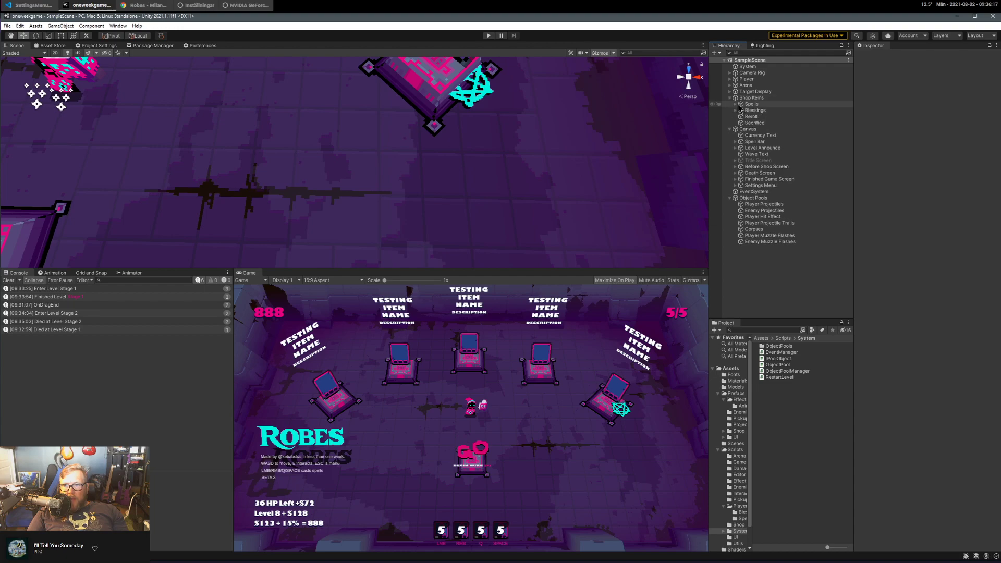
{"action": "left_click", "coordinate": [735, 104]}
{"action": "left_click", "coordinate": [773, 111]}
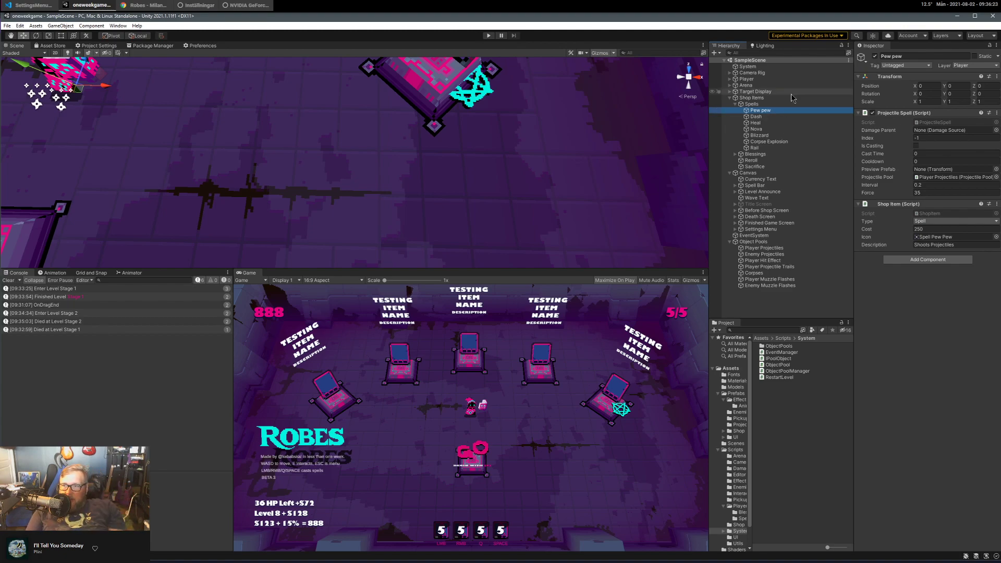
Open Pew pew's ProjectileSpell script in Visual Studio Code and go to the definition of its Spell base class.
{"action": "left_click", "coordinate": [936, 114]}
{"action": "left_click", "coordinate": [934, 121]}
{"action": "left_click", "coordinate": [935, 114]}
{"action": "double_click", "coordinate": [934, 123]}
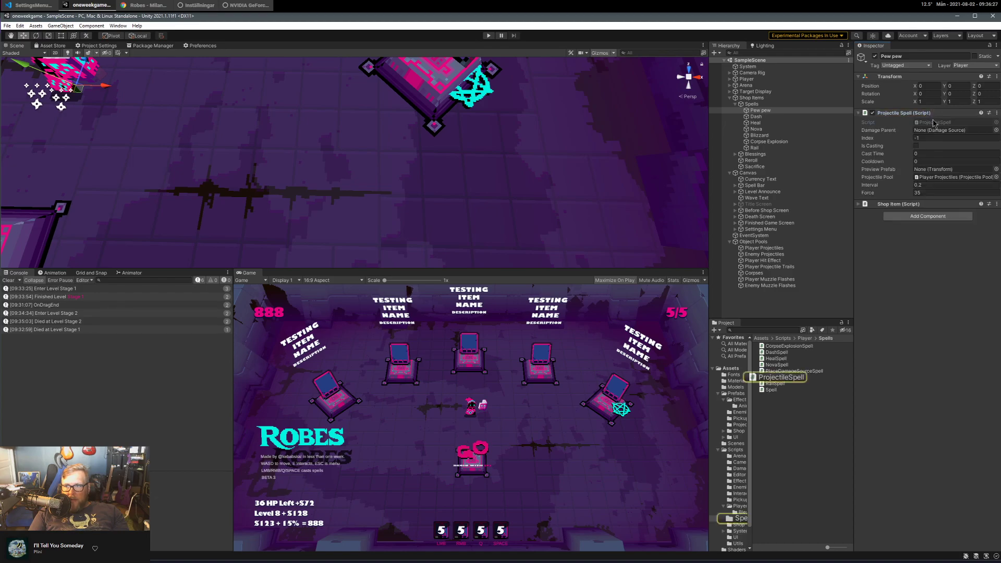
{"action": "right_click", "coordinate": [398, 117]}
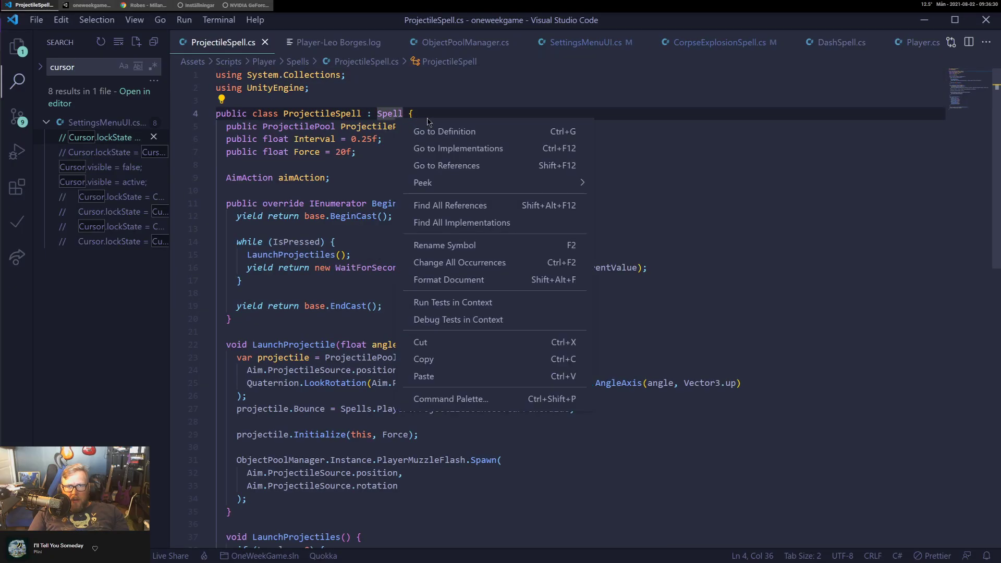
{"action": "right_click", "coordinate": [385, 114]}
Examine the casting, cooldown, equip and purchase code in Spell.cs, then switch back to Unity.
{"action": "scroll", "coordinate": [417, 241], "scroll_direction": "down", "scroll_amount": 15}
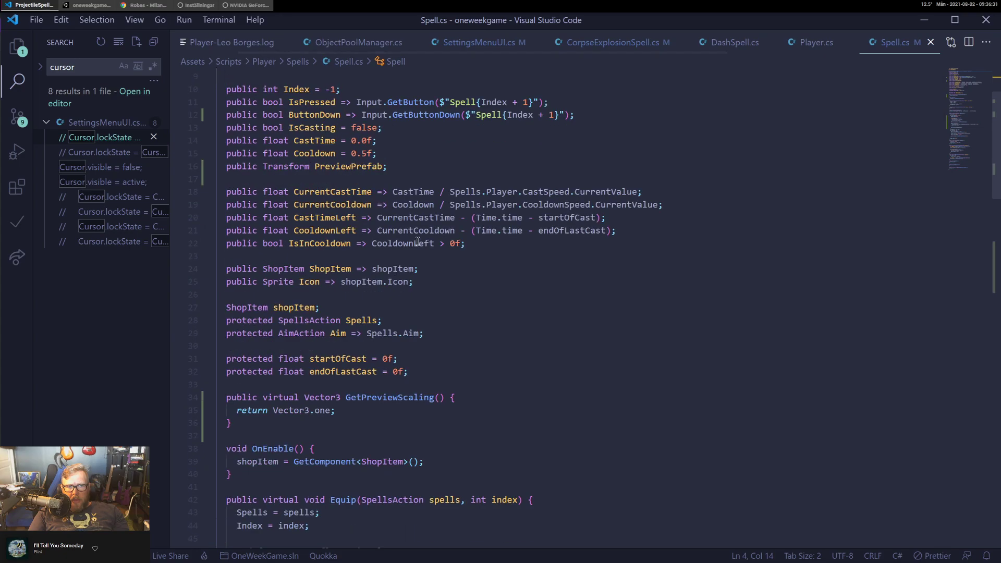
{"action": "scroll", "coordinate": [418, 241], "scroll_direction": "down", "scroll_amount": 13}
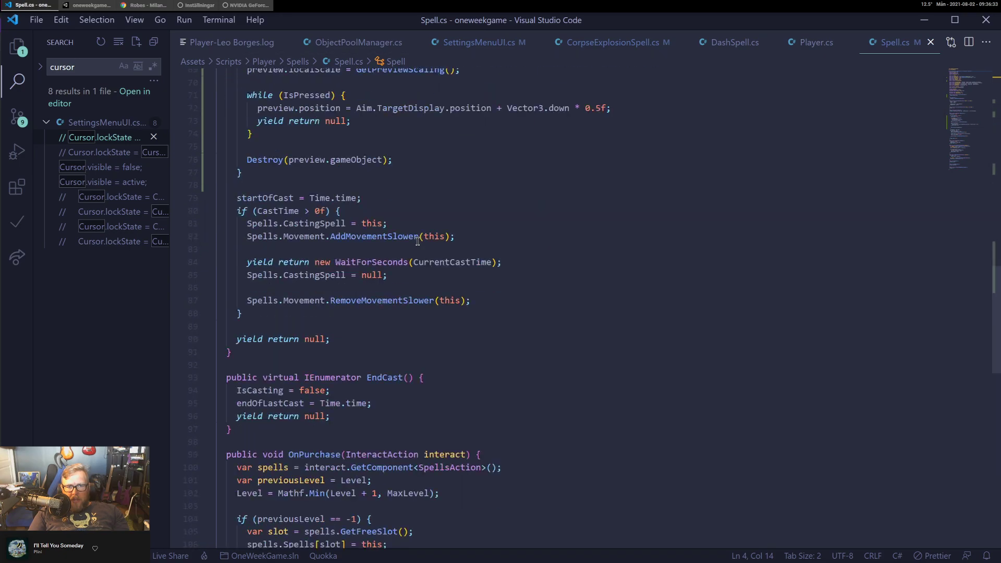
{"action": "scroll", "coordinate": [417, 239], "scroll_direction": "up", "scroll_amount": 14}
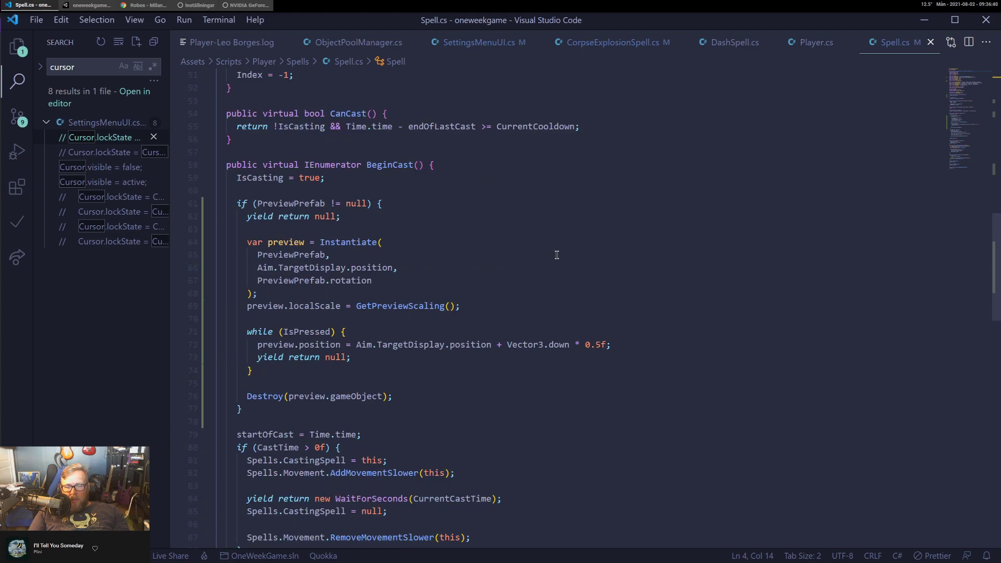
{"action": "scroll", "coordinate": [521, 247], "scroll_direction": "up", "scroll_amount": 14}
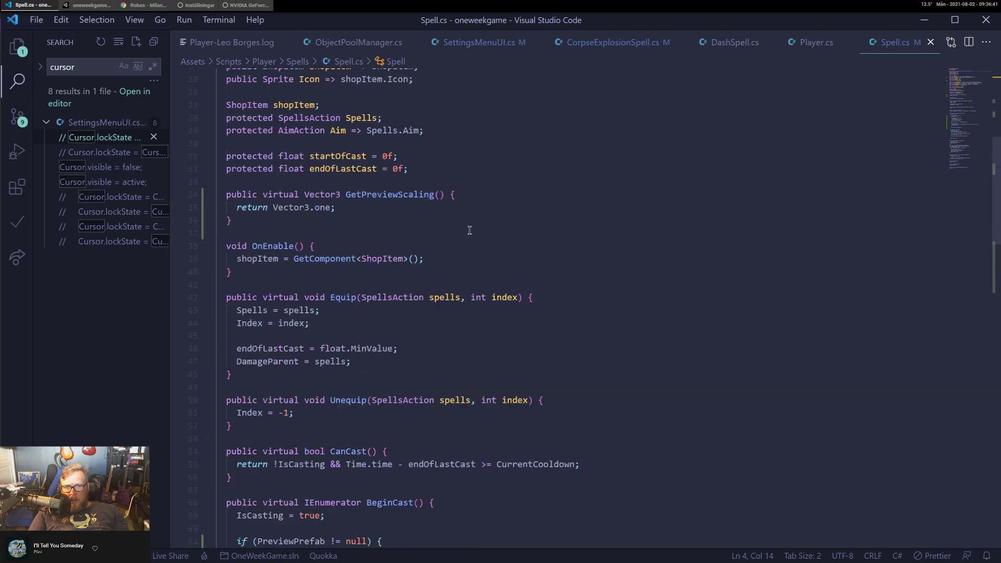
{"action": "scroll", "coordinate": [420, 285], "scroll_direction": "down", "scroll_amount": 4}
{"action": "scroll", "coordinate": [420, 285], "scroll_direction": "down", "scroll_amount": 1}
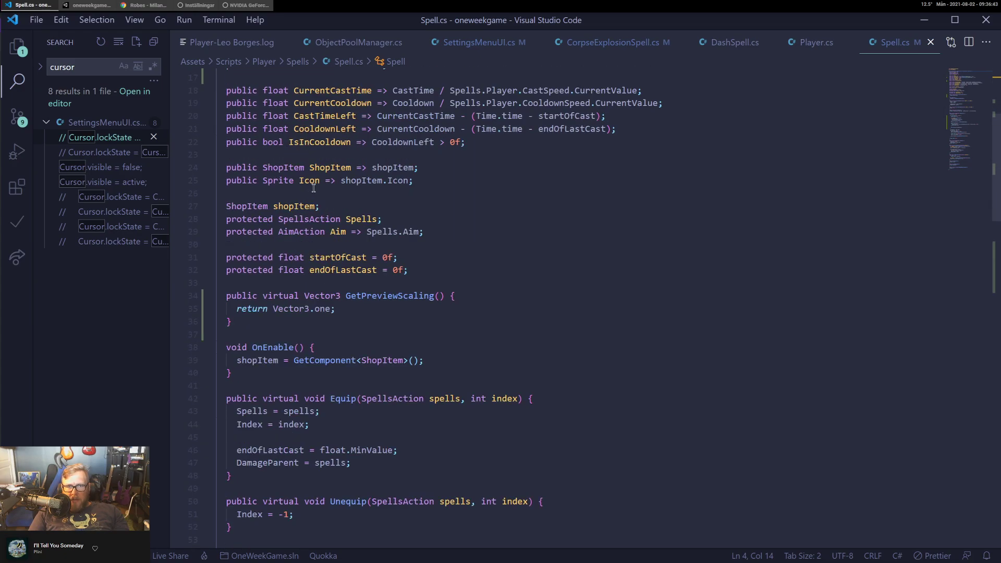
{"action": "scroll", "coordinate": [525, 411], "scroll_direction": "down", "scroll_amount": 20}
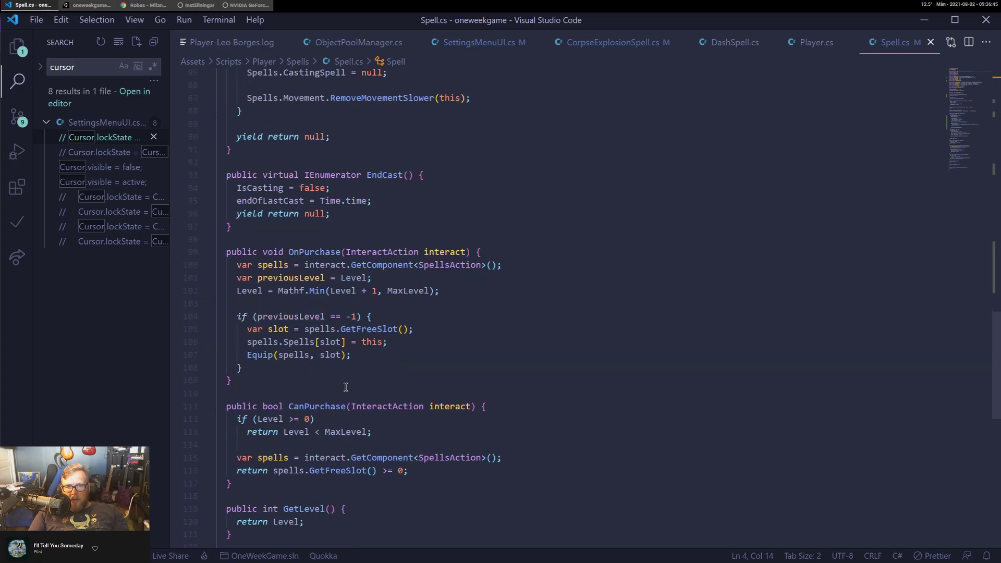
{"action": "scroll", "coordinate": [345, 383], "scroll_direction": "up", "scroll_amount": 20}
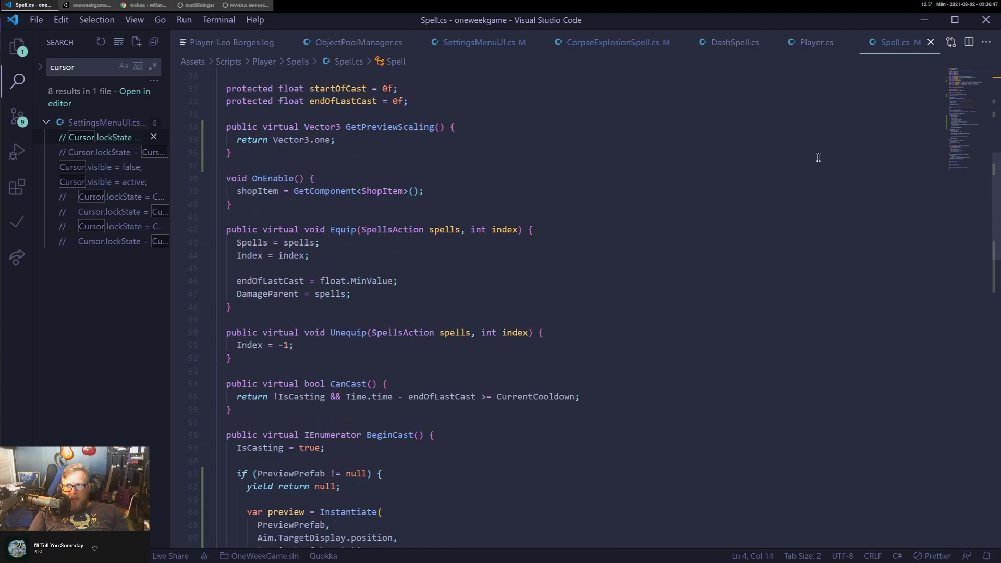
{"action": "key", "text": "alt+Tab"}
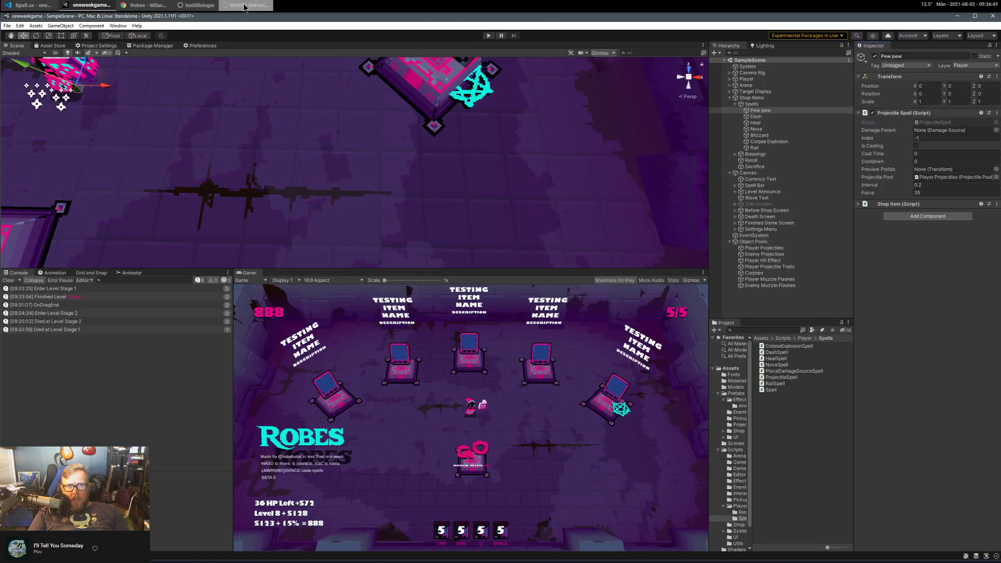
Switch to Visual Studio Code and open RailSpell.cs from the Player/Spells scripts folder.
{"action": "left_click", "coordinate": [38, 8]}
{"action": "left_click", "coordinate": [17, 47]}
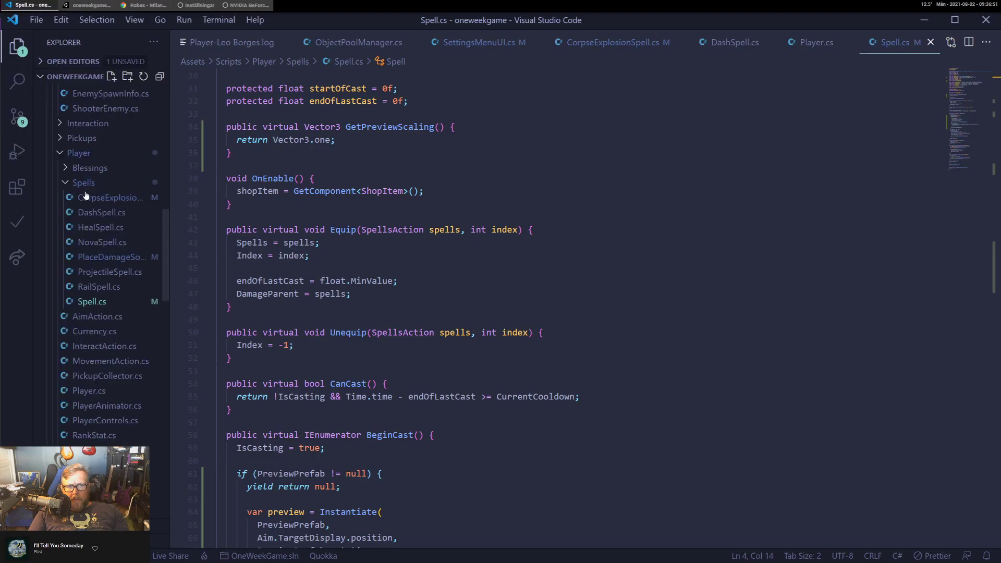
{"action": "left_click", "coordinate": [99, 286]}
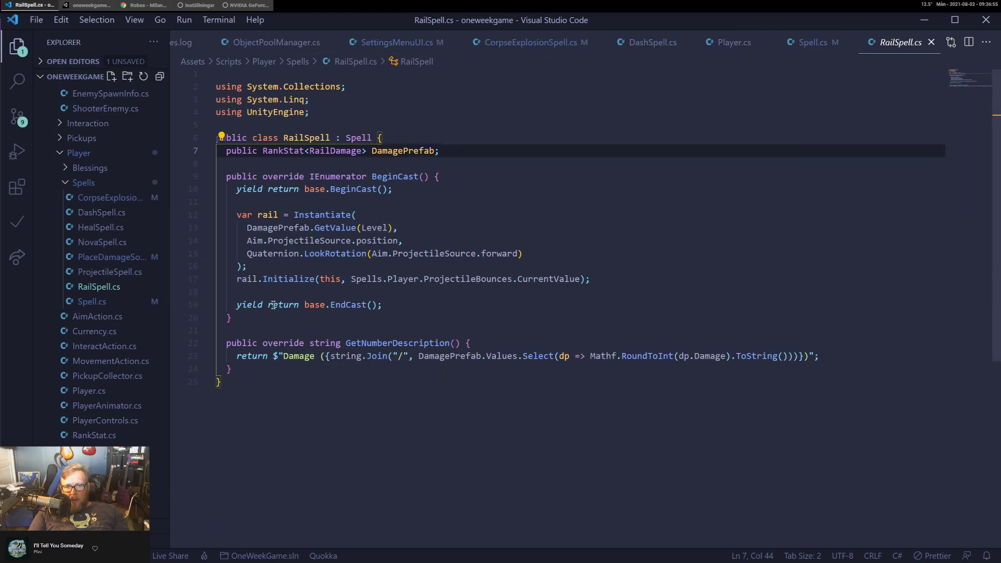
Examine RailSpell's class declaration, DamagePrefab field and BeginCast override, from the base cast call through the rail instantiation to EndCast.
{"action": "left_click_drag", "start_coordinate": [415, 315], "coordinate": [228, 189]}
{"action": "left_click", "coordinate": [458, 139]}
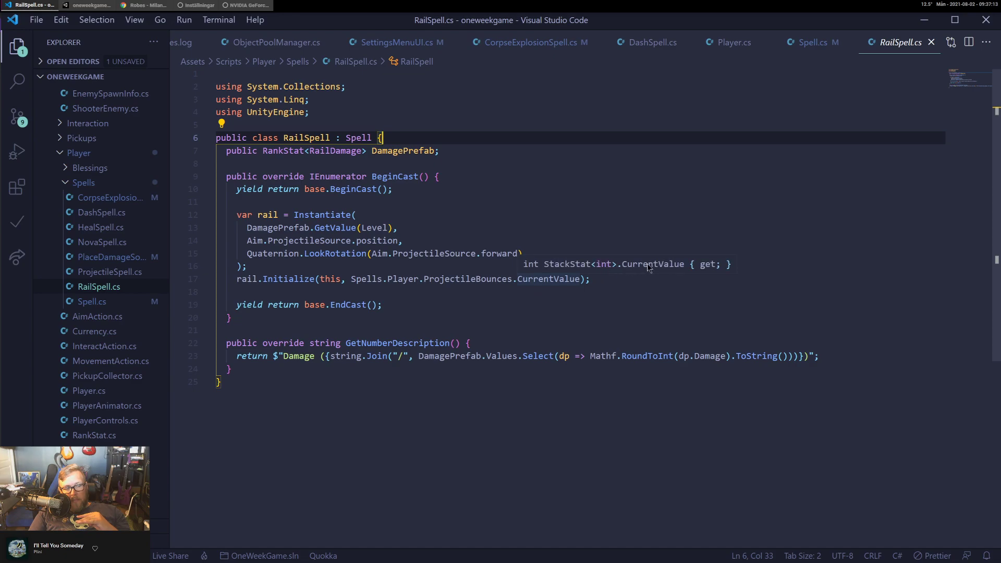
{"action": "left_click", "coordinate": [485, 169]}
{"action": "left_click", "coordinate": [468, 146]}
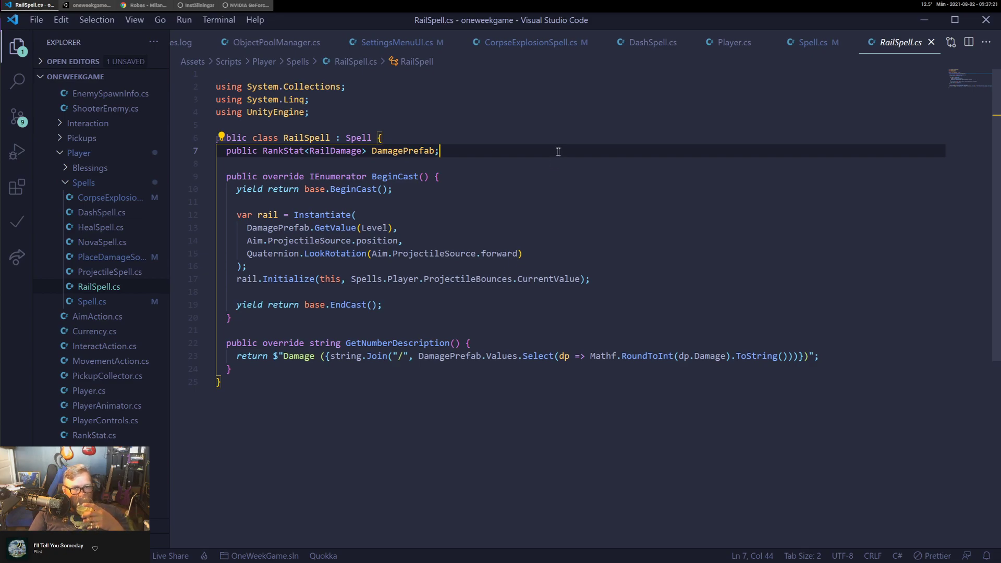
{"action": "left_click", "coordinate": [482, 178]}
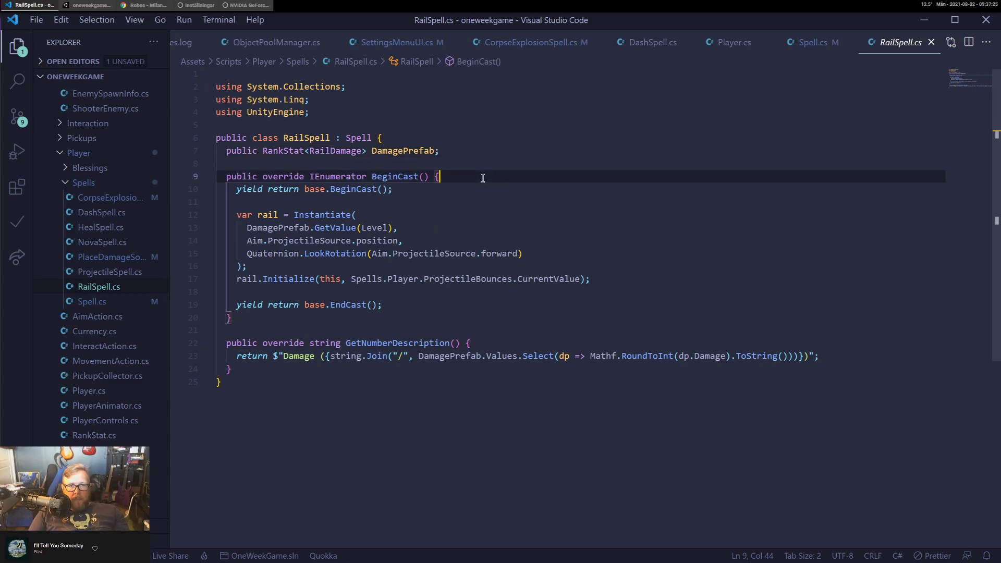
{"action": "left_click", "coordinate": [267, 385]}
{"action": "left_click", "coordinate": [394, 308]}
{"action": "left_click", "coordinate": [447, 315]}
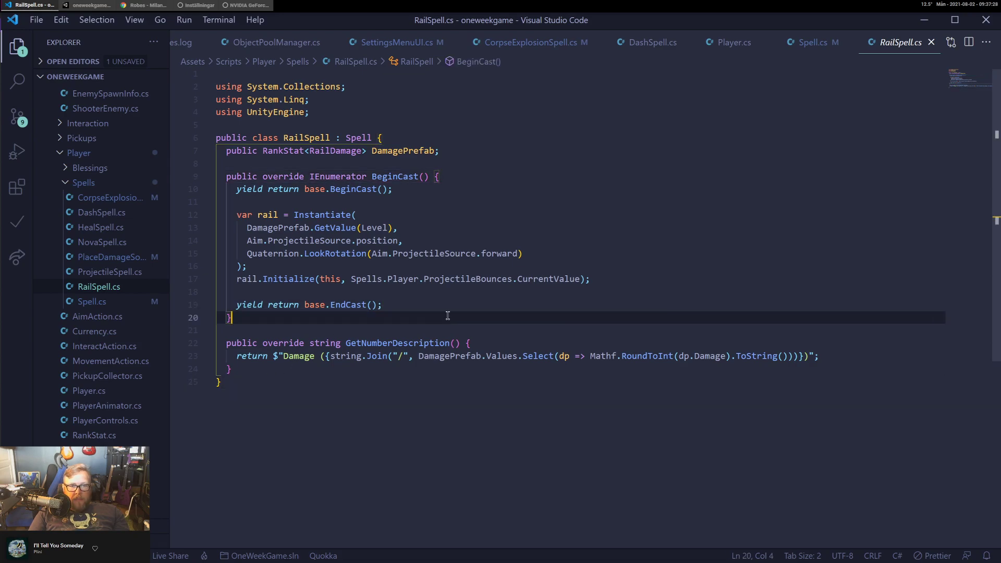
{"action": "left_click", "coordinate": [653, 279]}
{"action": "left_click", "coordinate": [476, 178]}
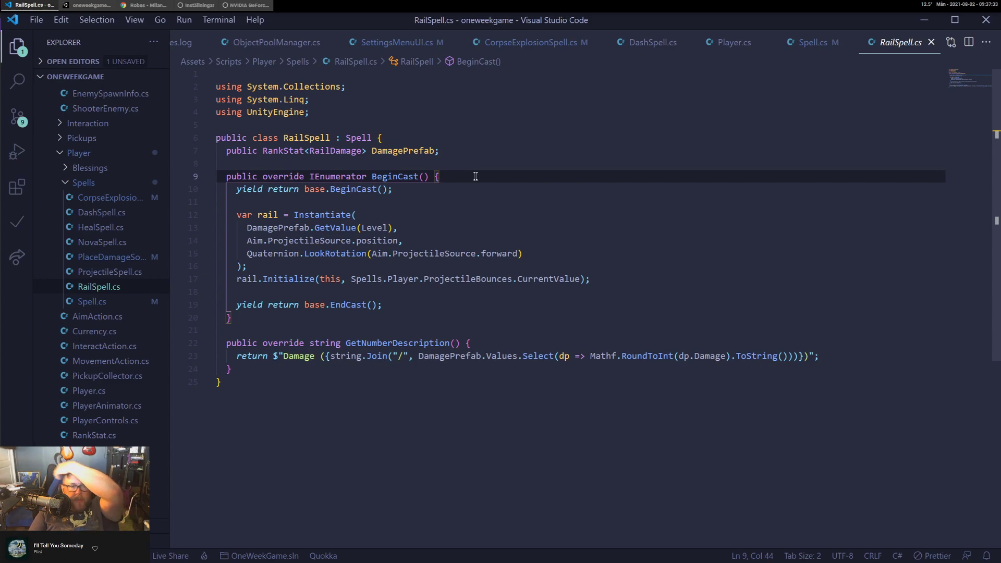
Open Spell.cs and read through it from the class fields down to the BeginCast, EndCast and OnPurchase methods.
{"action": "left_click", "coordinate": [92, 301]}
{"action": "scroll", "coordinate": [395, 241], "scroll_direction": "up", "scroll_amount": 5}
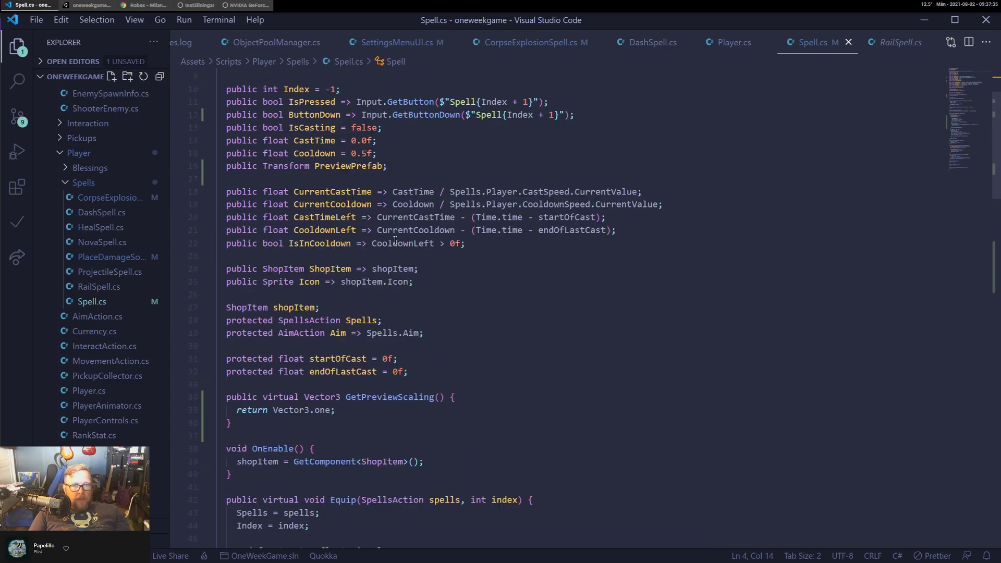
{"action": "scroll", "coordinate": [395, 241], "scroll_direction": "up", "scroll_amount": 3}
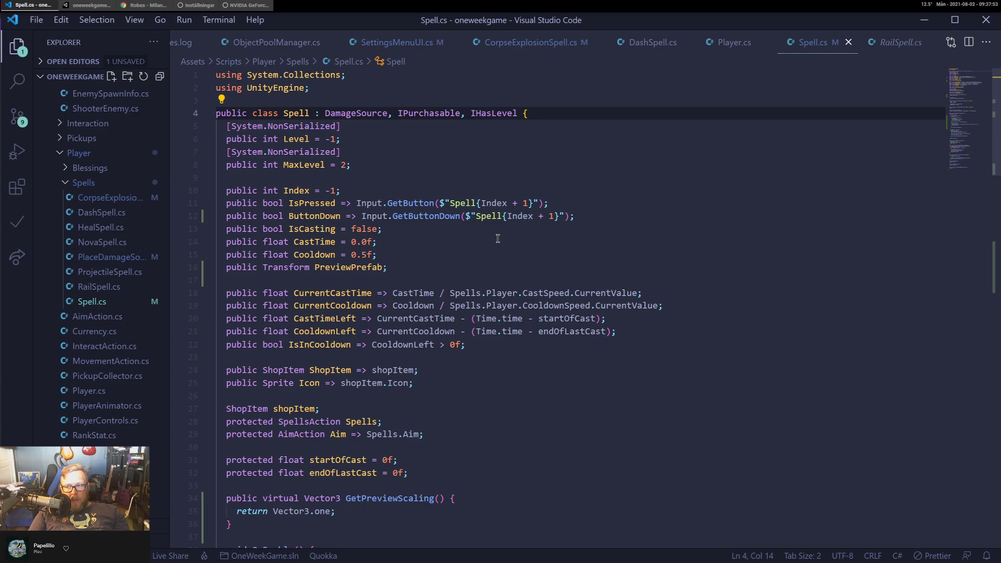
{"action": "scroll", "coordinate": [428, 284], "scroll_direction": "down", "scroll_amount": 10}
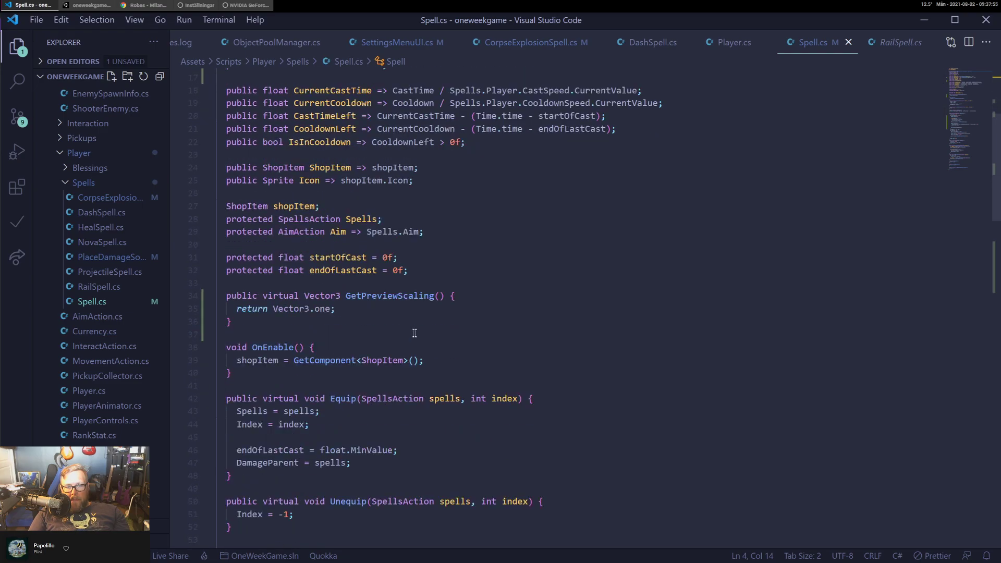
{"action": "scroll", "coordinate": [414, 333], "scroll_direction": "down", "scroll_amount": 12}
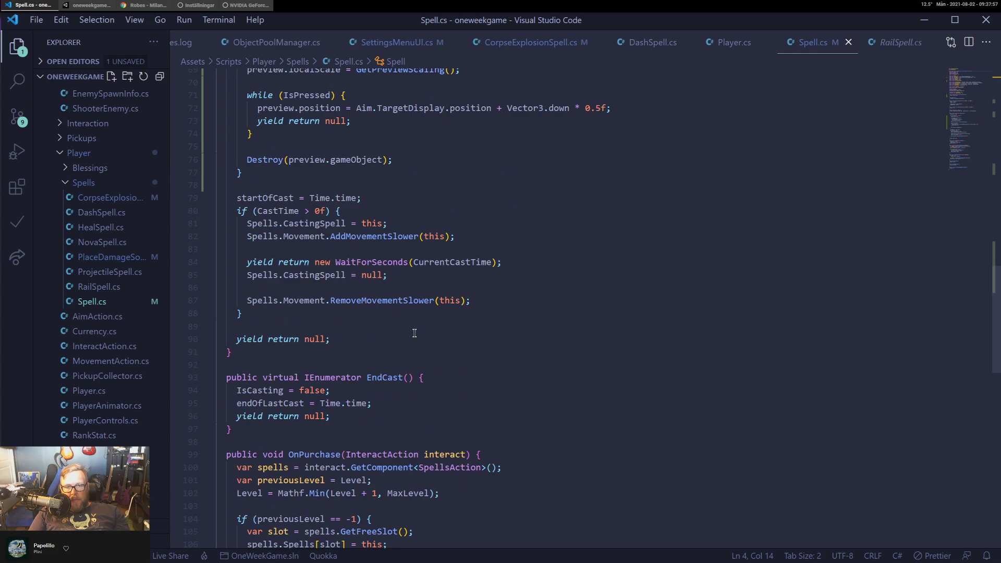
{"action": "scroll", "coordinate": [415, 333], "scroll_direction": "down", "scroll_amount": 1}
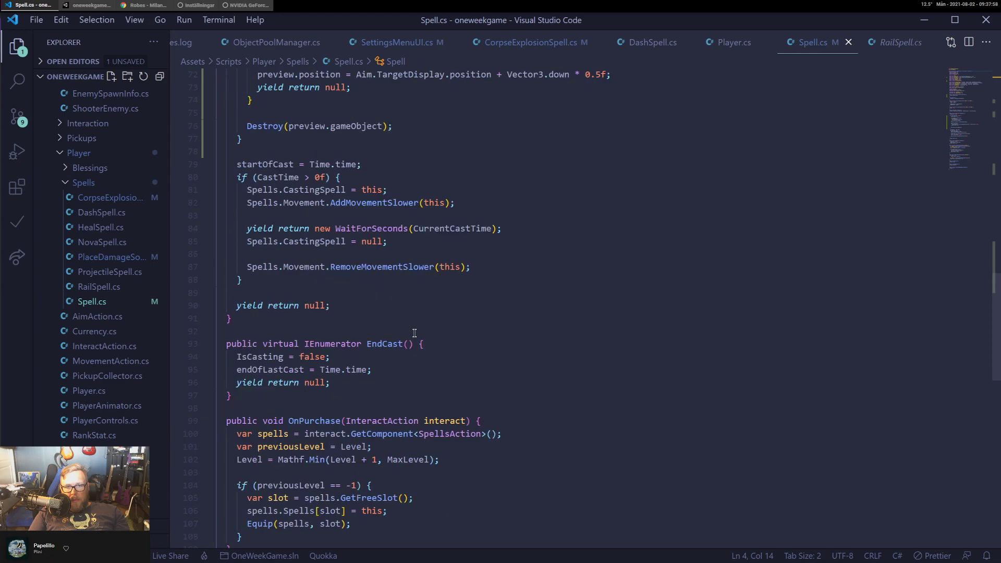
Switch to Unity, select the Dash spell and view its Shop Item settings.
{"action": "left_click", "coordinate": [86, 5]}
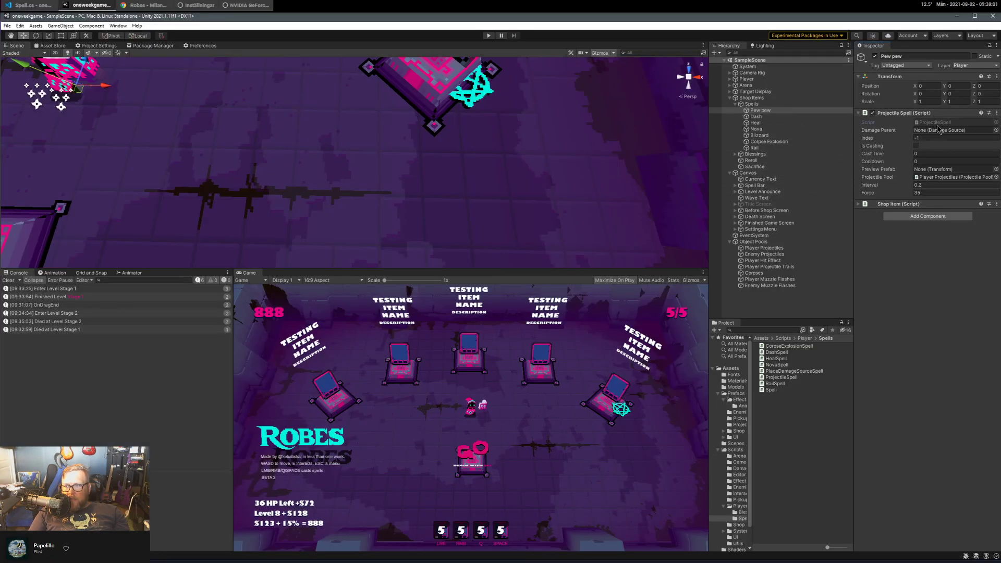
{"action": "left_click", "coordinate": [756, 116]}
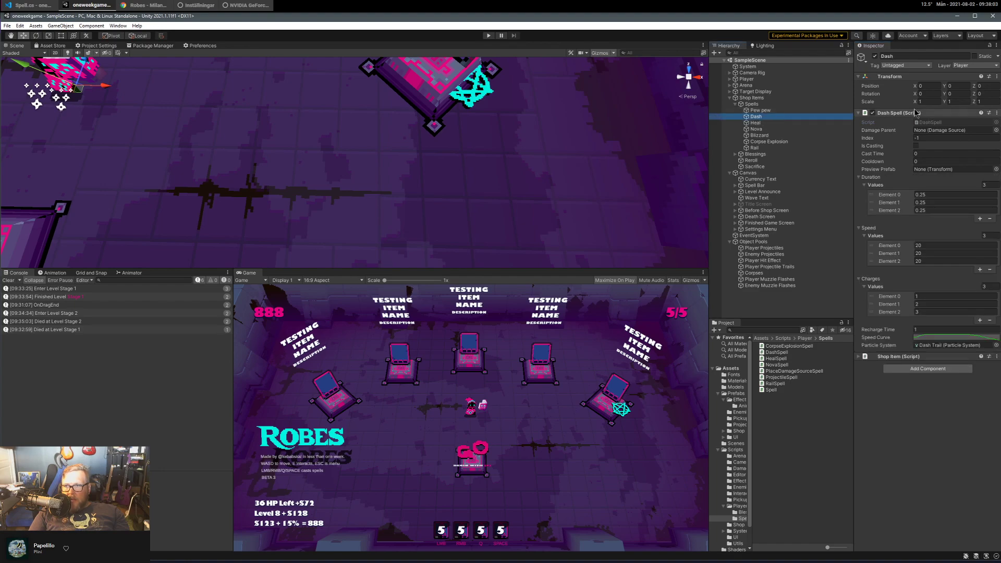
{"action": "left_click", "coordinate": [910, 357]}
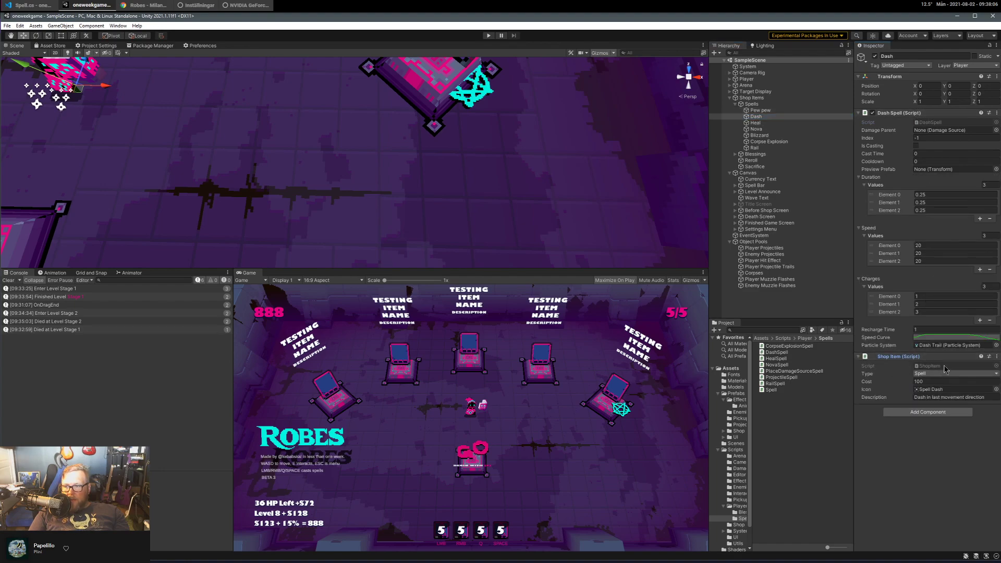
{"action": "left_click", "coordinate": [864, 357]}
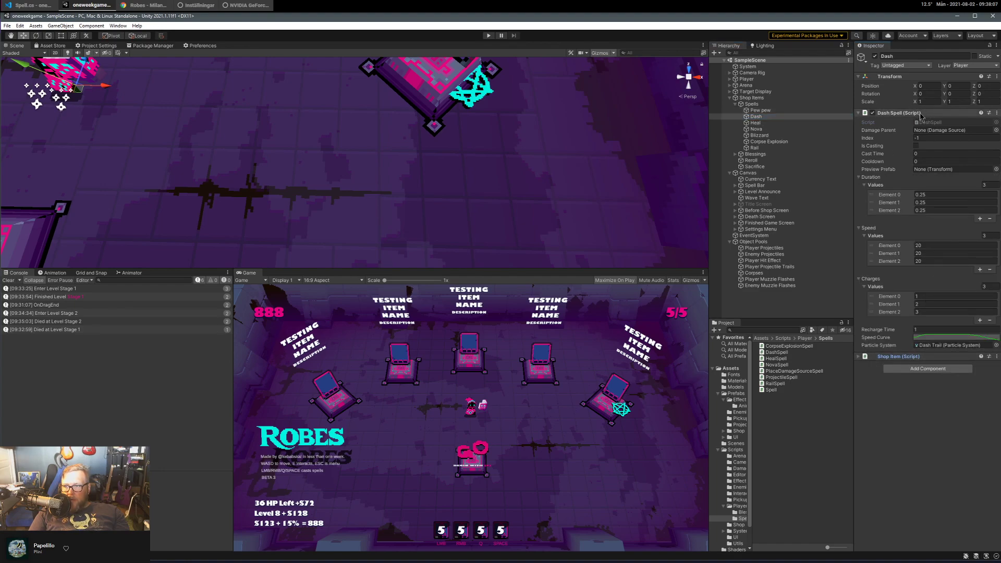
Collapse the Duration, Speed and Charges value lists of Dash's Dash Spell component.
{"action": "left_click", "coordinate": [863, 177]}
{"action": "left_click", "coordinate": [864, 185]}
{"action": "left_click", "coordinate": [864, 192]}
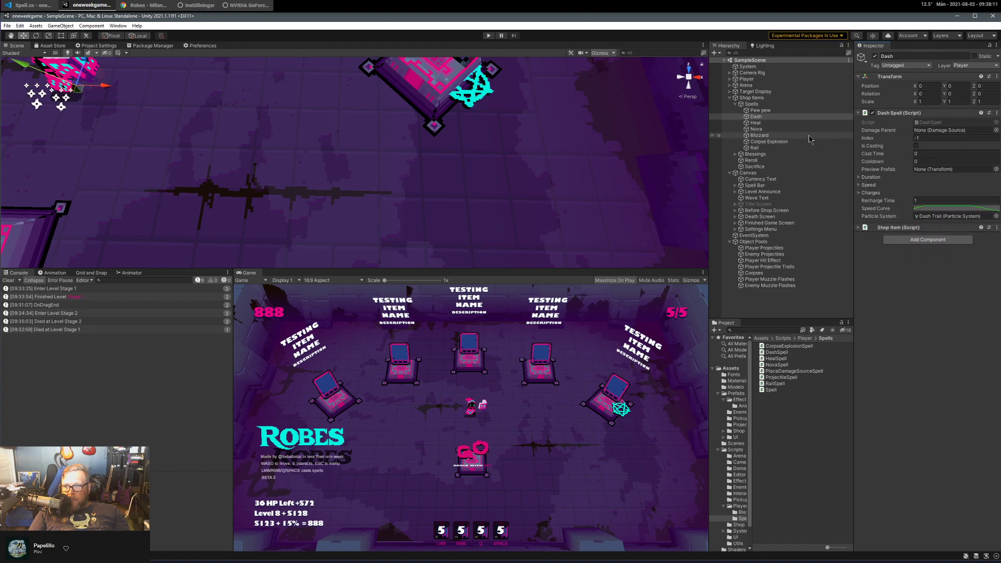
Compare the component settings of the Pew pew, Dash, Heal and Nova spells, ending with Pew pew selected.
{"action": "left_click", "coordinate": [782, 123]}
{"action": "key", "text": "Up"}
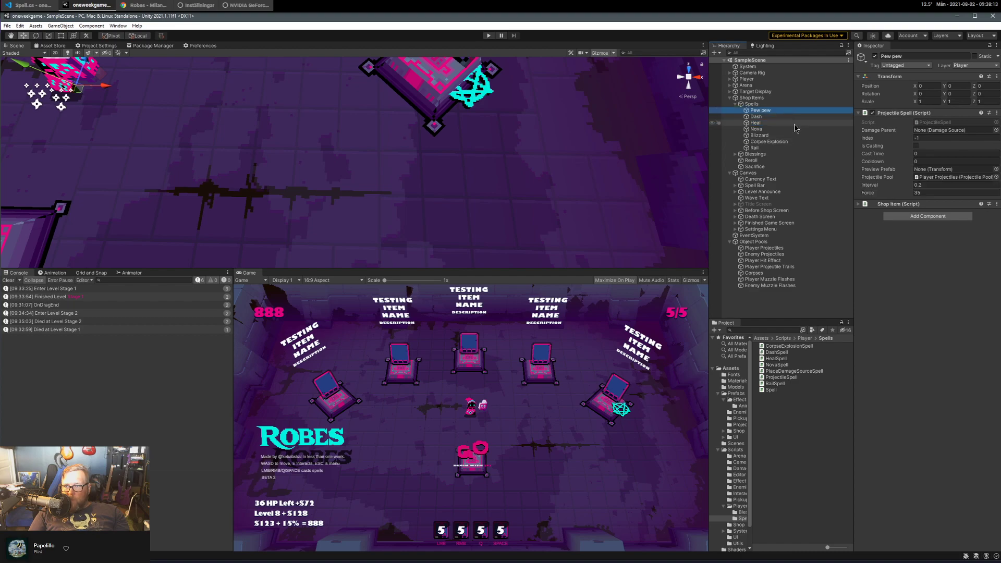
{"action": "key", "text": "Down"}
{"action": "key", "text": "Down"}
{"action": "key", "text": "Down"}
{"action": "key", "text": "Down"}
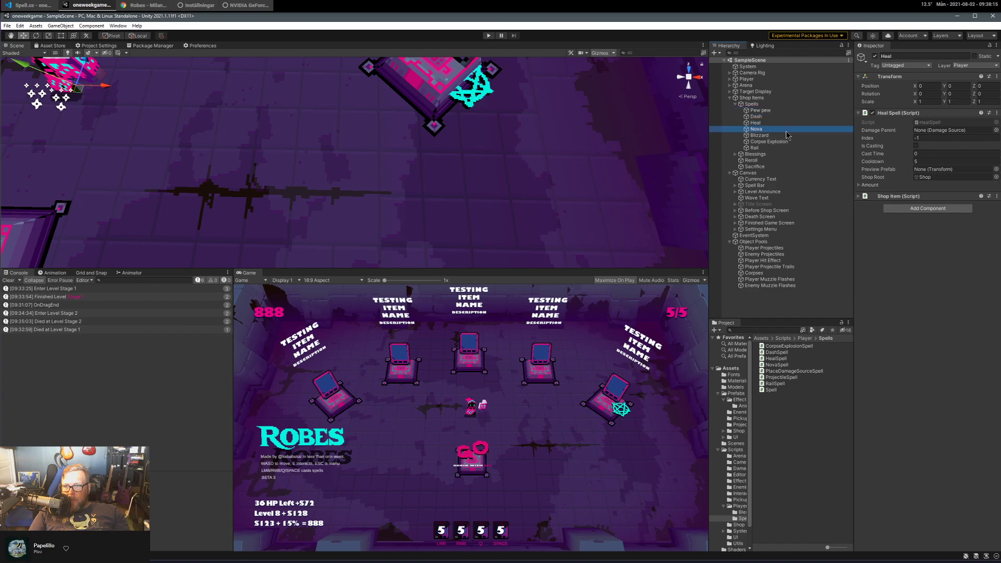
{"action": "left_click", "coordinate": [772, 110]}
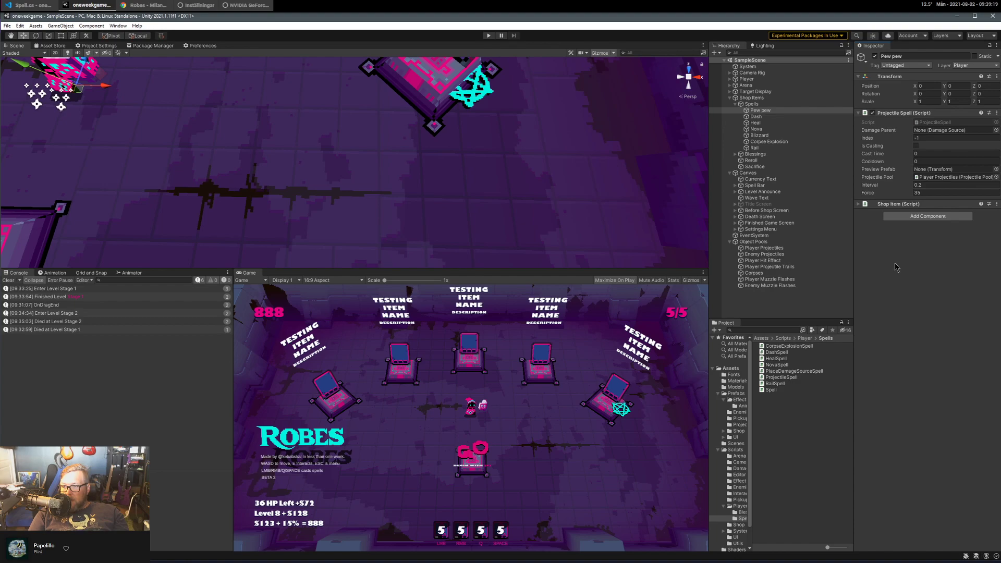
{"action": "left_click", "coordinate": [925, 178]}
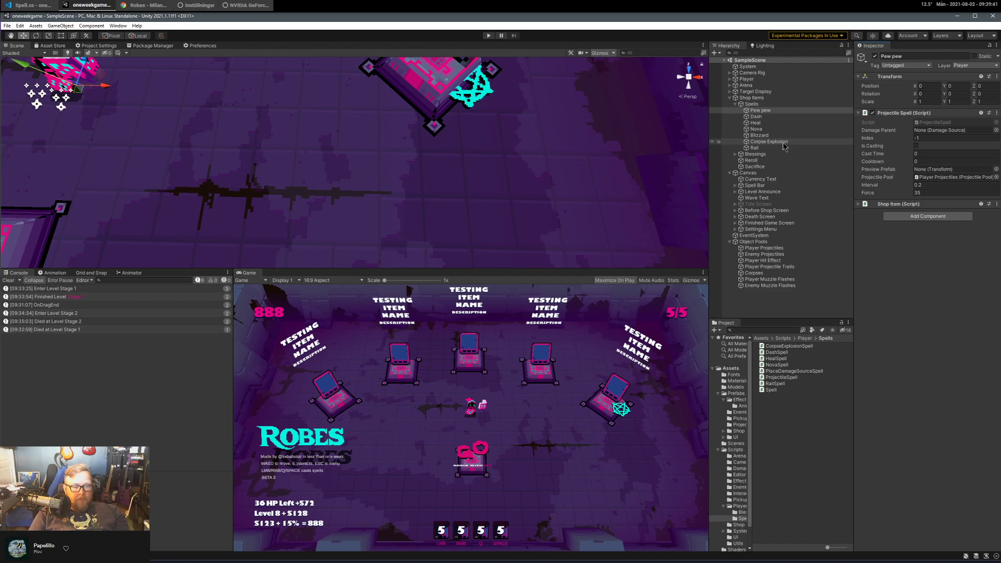
Switch back to Visual Studio Code and return to the field declarations at the start of Spell.cs.
{"action": "left_click", "coordinate": [242, 6]}
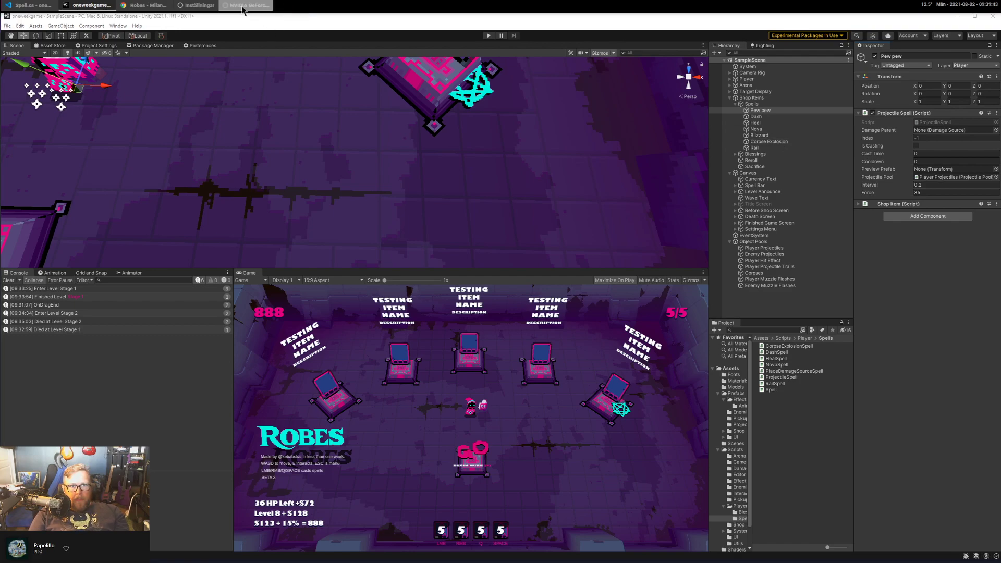
{"action": "left_click", "coordinate": [33, 5]}
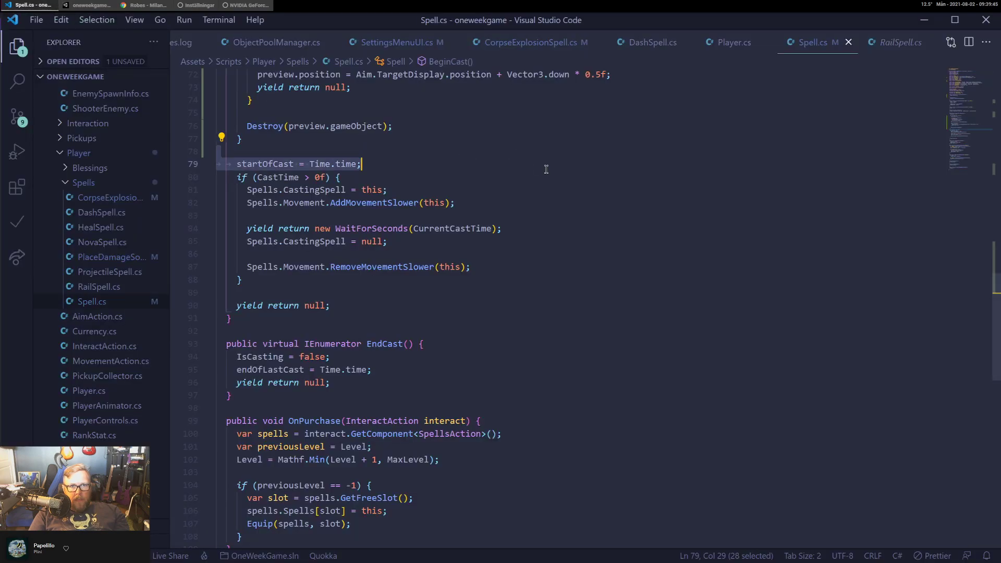
{"action": "left_click", "coordinate": [63, 183]}
{"action": "left_click", "coordinate": [64, 184]}
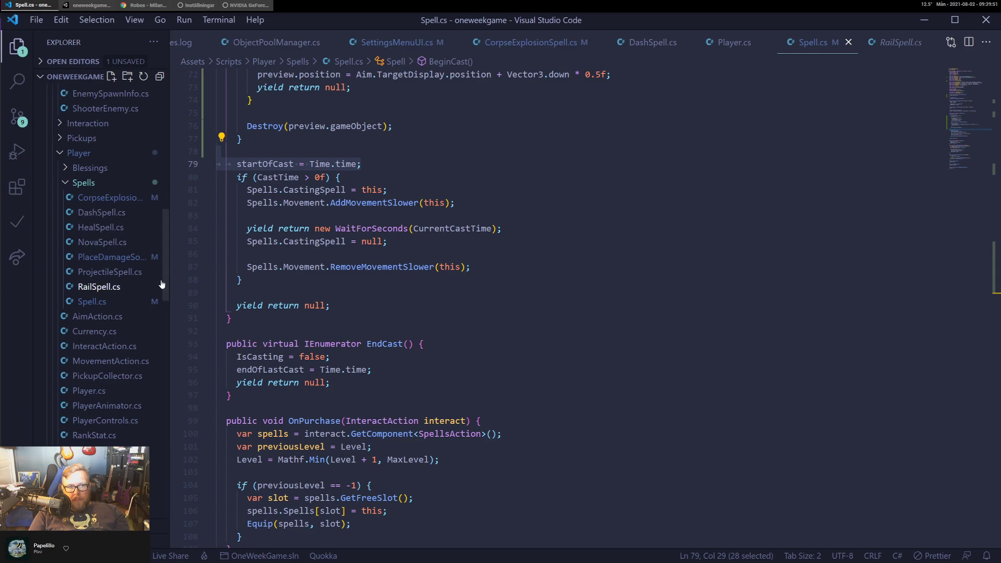
{"action": "key", "text": "Down"}
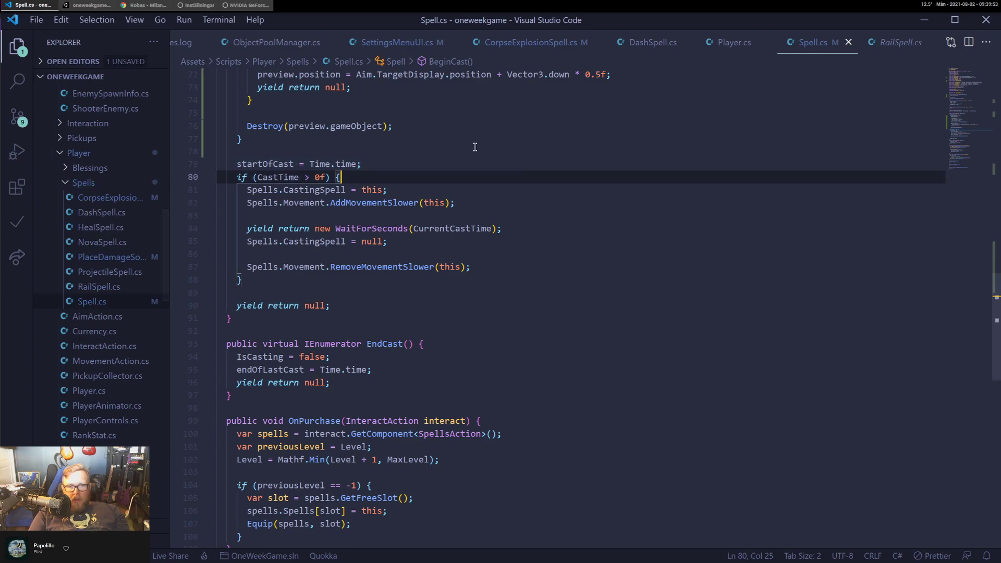
{"action": "scroll", "coordinate": [416, 248], "scroll_direction": "up", "scroll_amount": 10}
{"action": "scroll", "coordinate": [461, 250], "scroll_direction": "up", "scroll_amount": 9}
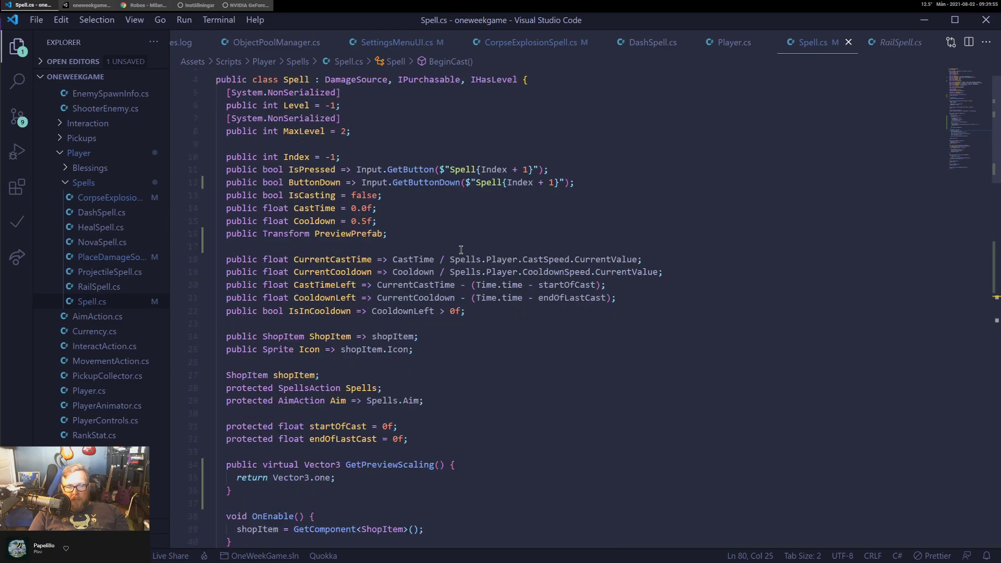
{"action": "scroll", "coordinate": [448, 255], "scroll_direction": "up", "scroll_amount": 1}
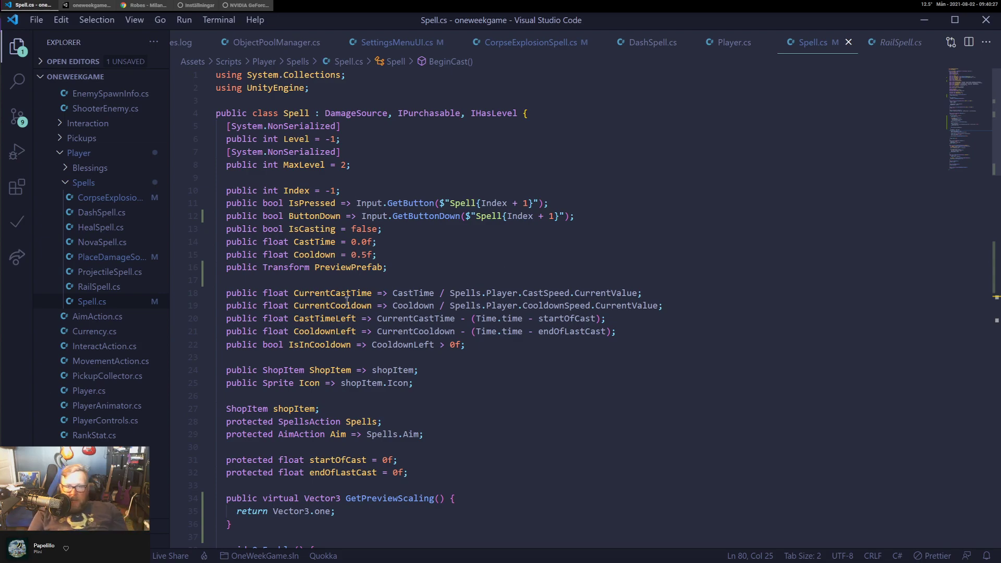
Examine the Spell class's non-serialized Level and MaxLevel declarations.
{"action": "left_click", "coordinate": [496, 264]}
{"action": "left_click", "coordinate": [519, 150]}
{"action": "left_click", "coordinate": [553, 165]}
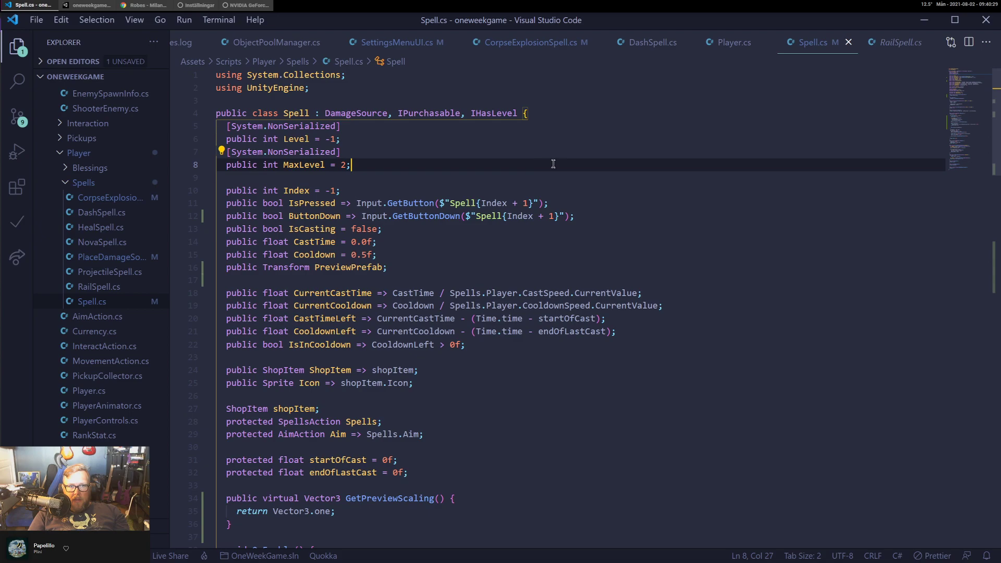
{"action": "scroll", "coordinate": [481, 279], "scroll_direction": "down", "scroll_amount": 1}
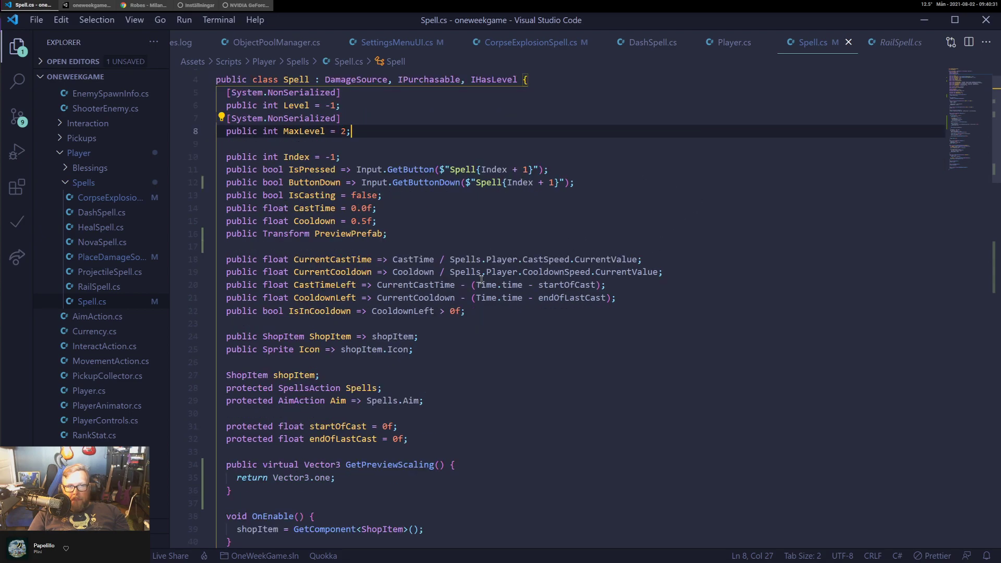
{"action": "left_click", "coordinate": [444, 121]}
{"action": "scroll", "coordinate": [455, 127], "scroll_direction": "up", "scroll_amount": 1}
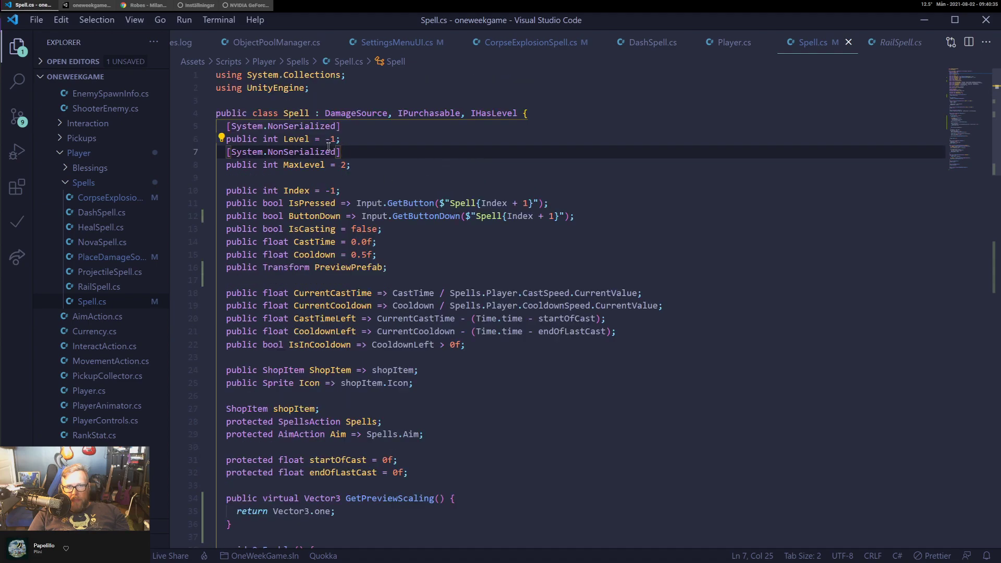
{"action": "left_click", "coordinate": [360, 180]}
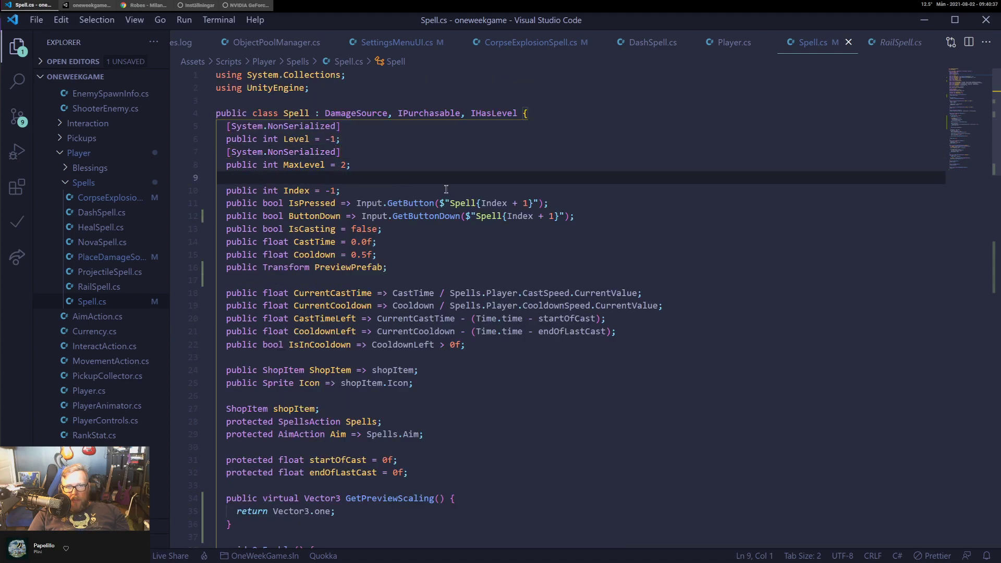
Examine Spell's IsPressed and ButtonDown input properties and its IsCasting, CastTime, Cooldown and PreviewPrefab fields.
{"action": "left_click_drag", "start_coordinate": [609, 219], "coordinate": [216, 206]}
{"action": "left_click", "coordinate": [452, 229]}
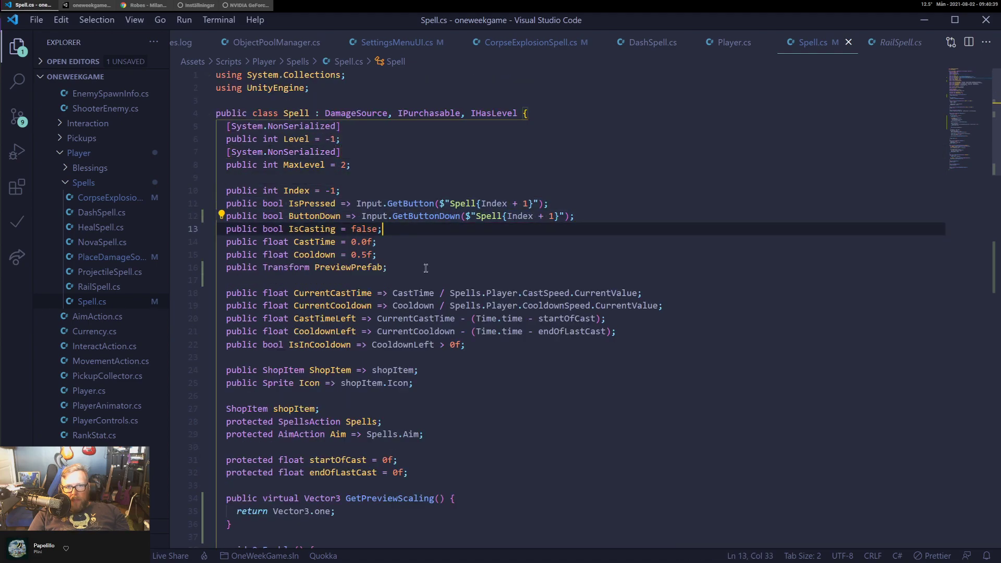
{"action": "left_click_drag", "start_coordinate": [426, 268], "coordinate": [219, 230]}
{"action": "left_click", "coordinate": [445, 243]}
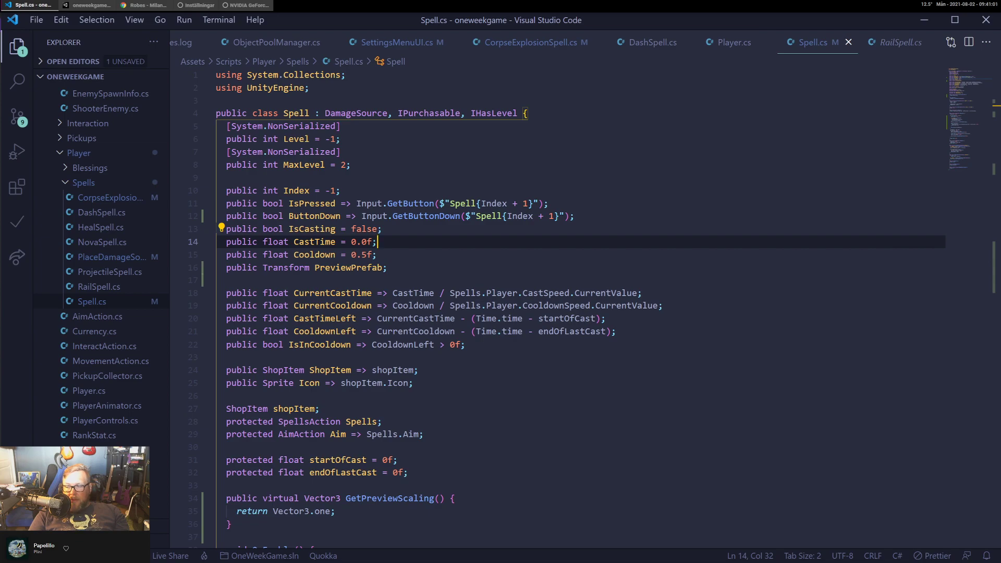
{"action": "left_click", "coordinate": [494, 286]}
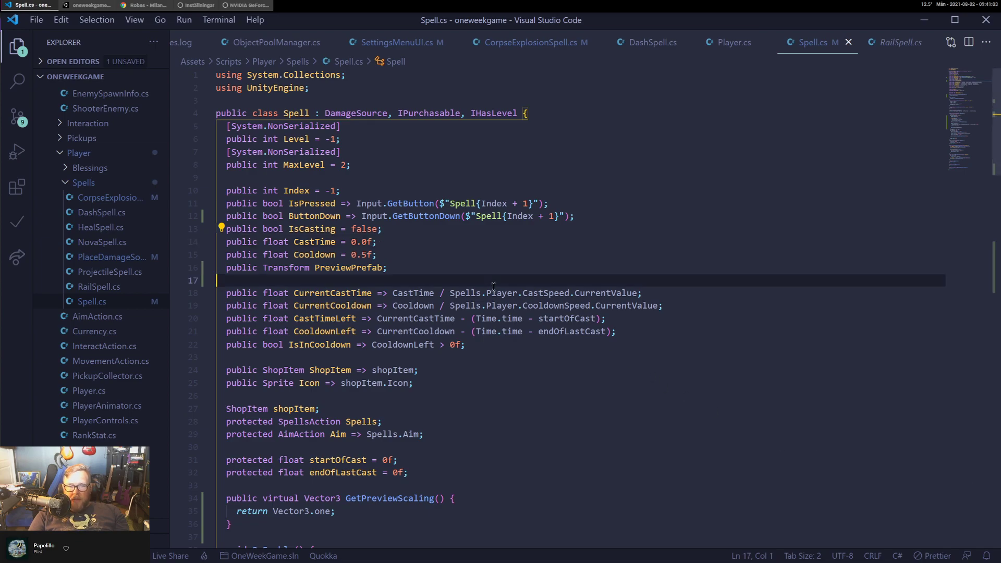
{"action": "left_click", "coordinate": [401, 267]}
{"action": "left_click", "coordinate": [348, 165]}
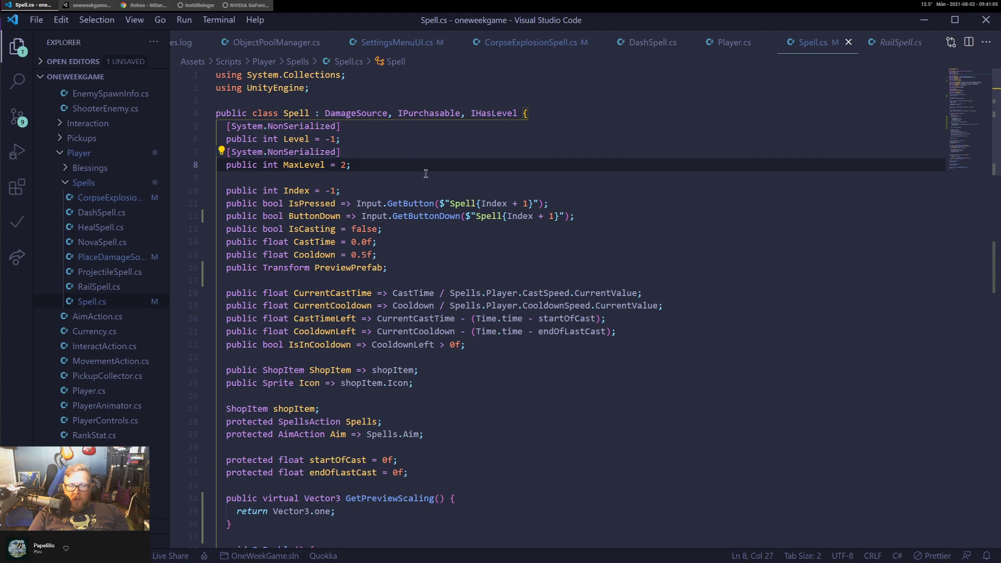
Examine Spell's CurrentCastTime, CurrentCooldown, CastTimeLeft, CooldownLeft and IsInCooldown properties.
{"action": "left_click", "coordinate": [499, 250]}
{"action": "left_click", "coordinate": [452, 267]}
{"action": "scroll", "coordinate": [451, 267], "scroll_direction": "down", "scroll_amount": 3}
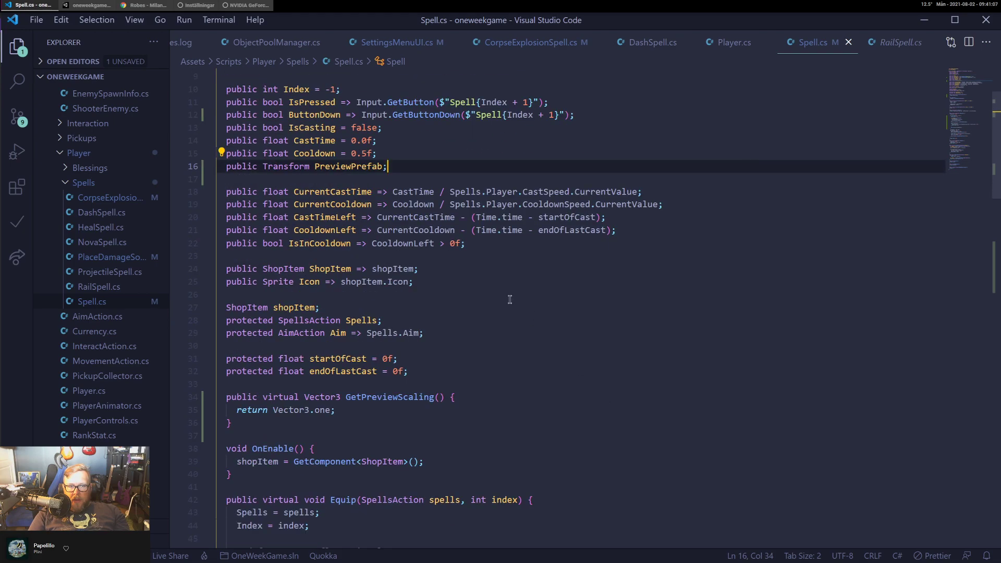
{"action": "left_click", "coordinate": [492, 244]}
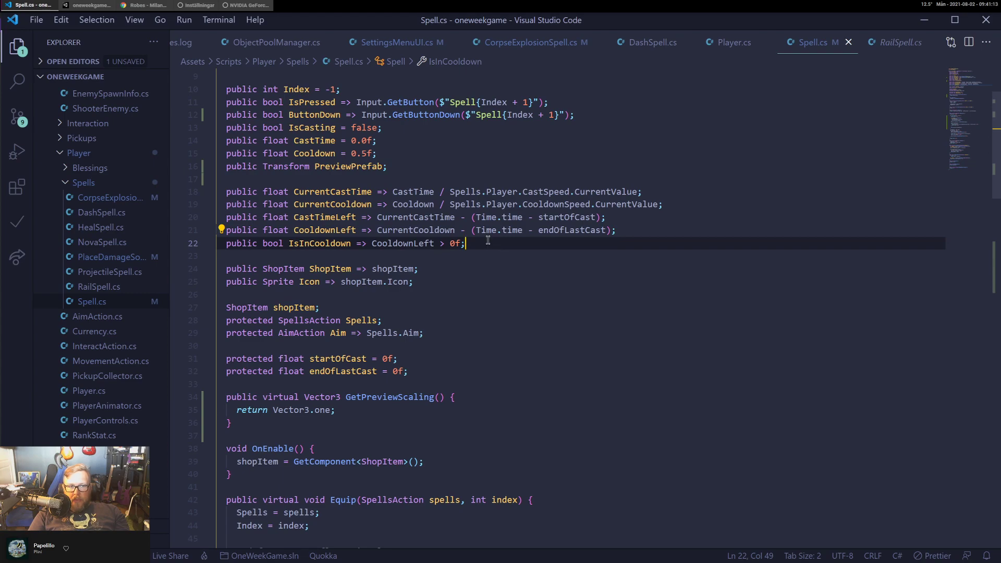
{"action": "key", "text": "Down"}
{"action": "key", "text": "Down"}
{"action": "key", "text": "Up"}
{"action": "key", "text": "Up"}
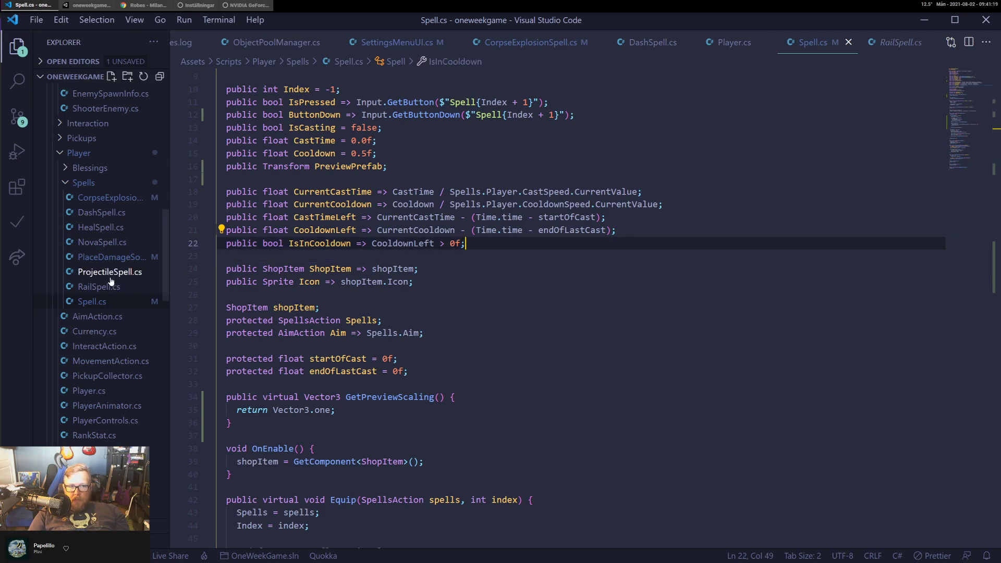
Examine Spell's ShopItem and Icon properties alongside its PreviewPrefab field.
{"action": "left_click", "coordinate": [429, 280]}
{"action": "left_click", "coordinate": [449, 271]}
{"action": "left_click", "coordinate": [449, 293]}
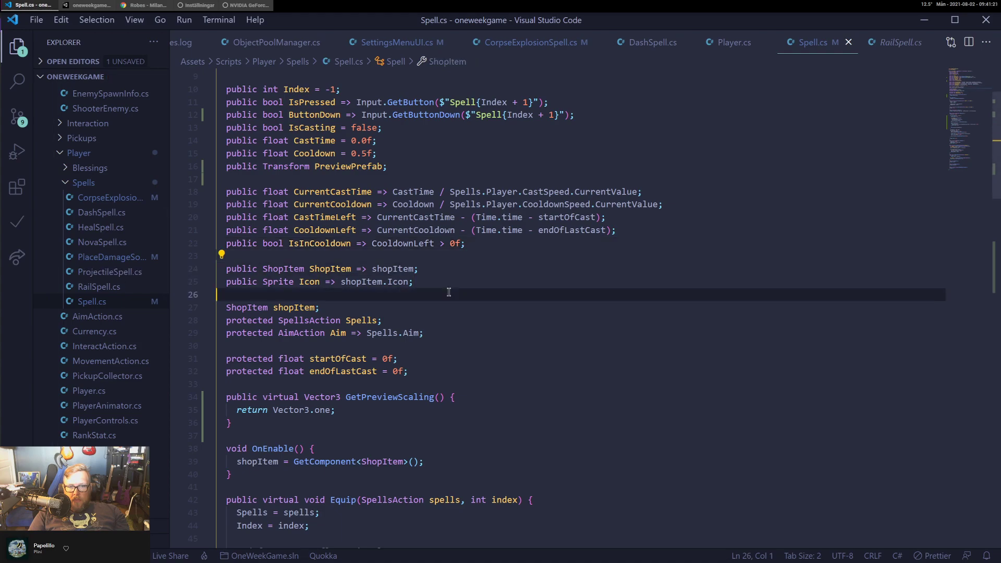
{"action": "left_click", "coordinate": [451, 281]}
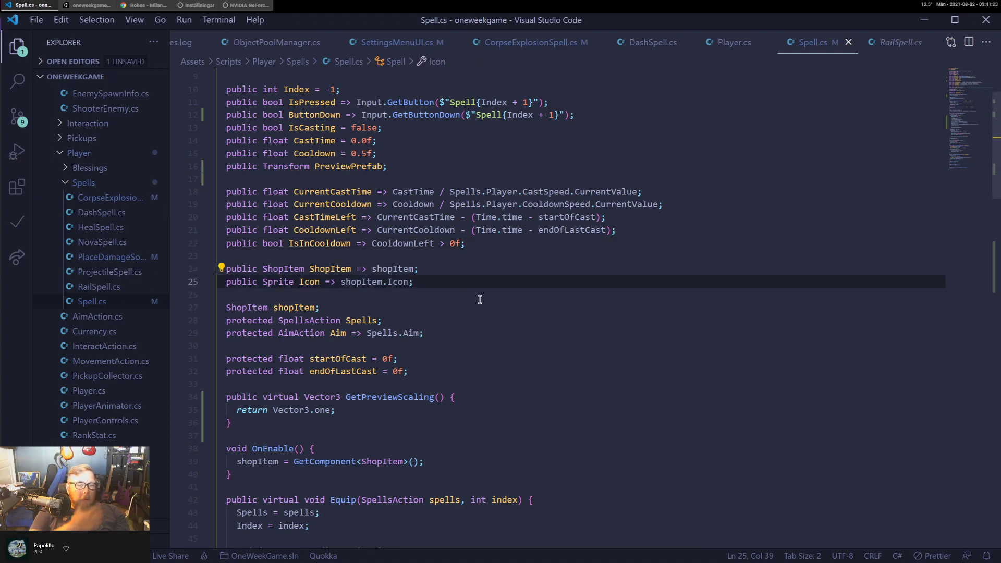
{"action": "left_click", "coordinate": [420, 141]}
{"action": "left_click", "coordinate": [420, 168]}
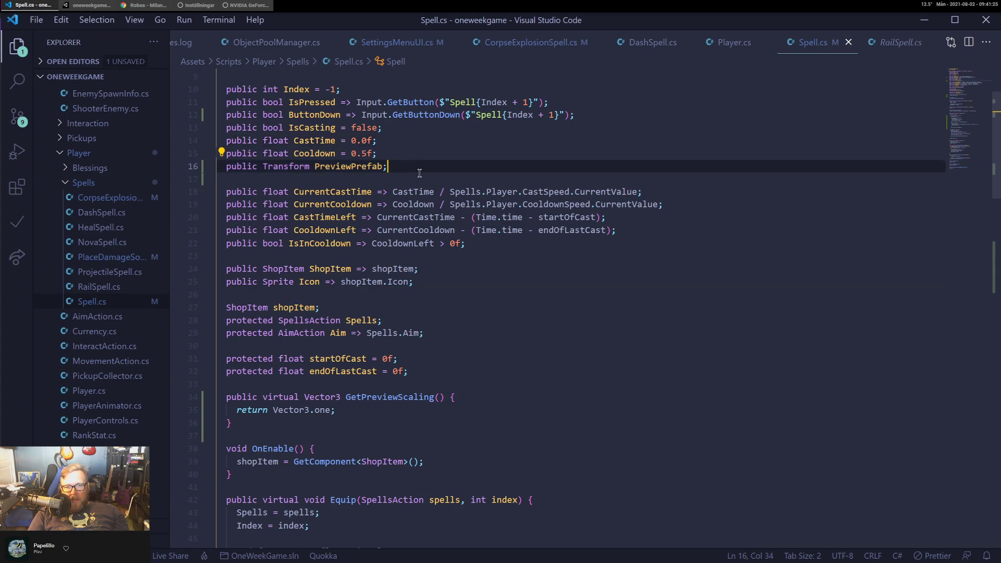
{"action": "scroll", "coordinate": [435, 358], "scroll_direction": "down", "scroll_amount": 2}
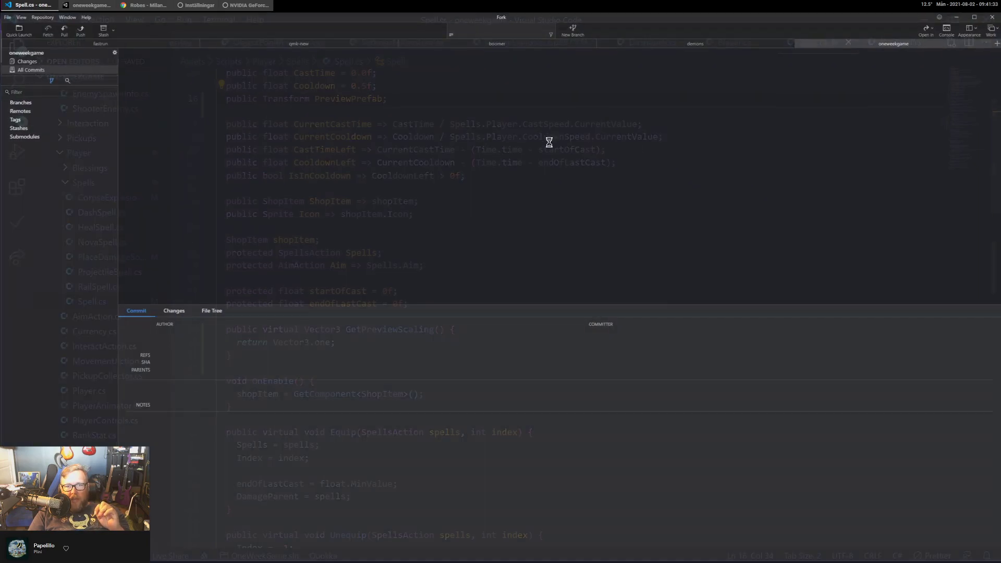
Review the repository's uncommitted changes in Fork, covering the preview prefabs, SampleScene.unity and Spell.cs.
{"action": "left_click", "coordinate": [33, 61]}
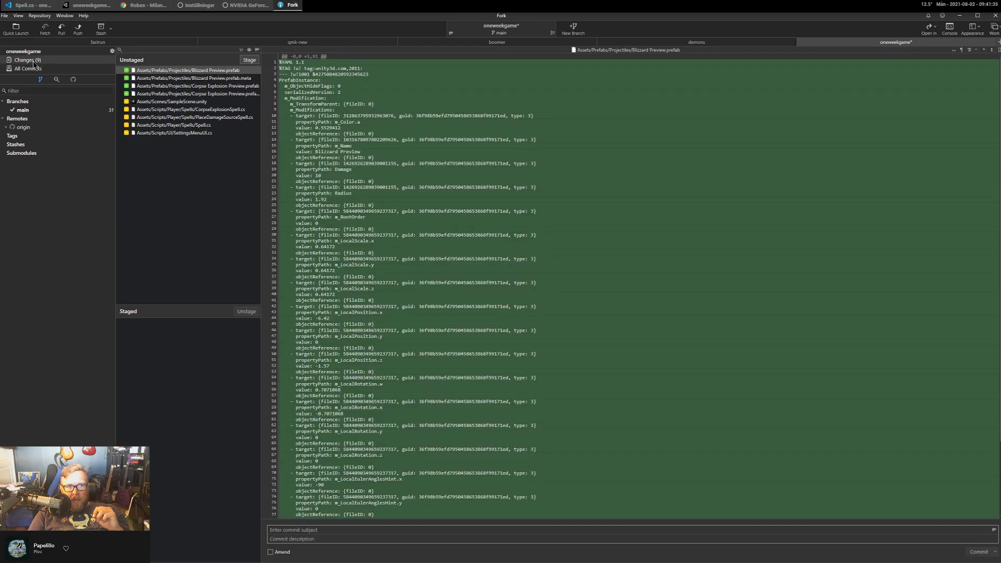
{"action": "left_click", "coordinate": [204, 79]}
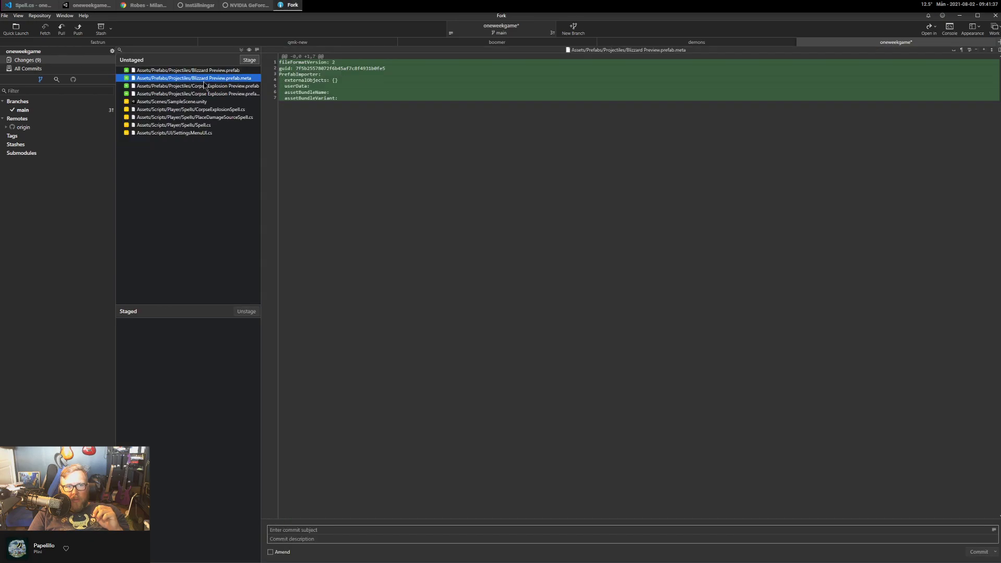
{"action": "left_click", "coordinate": [198, 87]}
{"action": "left_click", "coordinate": [191, 96]}
{"action": "left_click", "coordinate": [191, 102]}
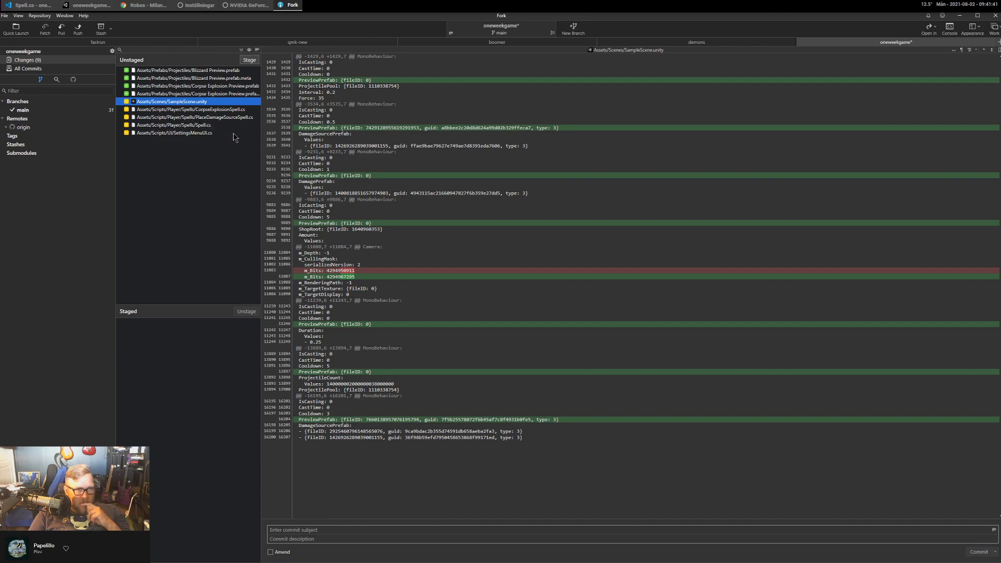
{"action": "left_click", "coordinate": [205, 126]}
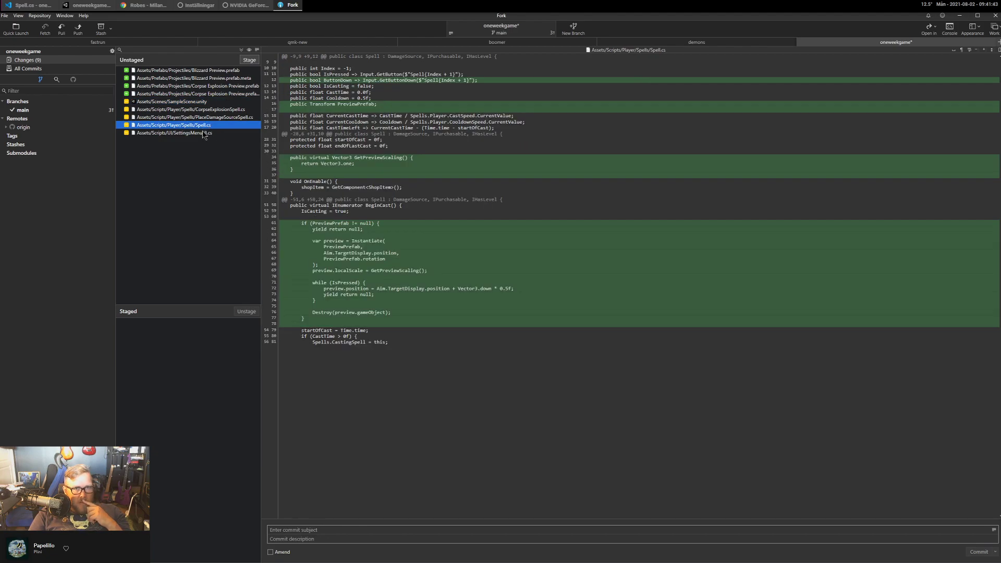
Compare the diffs of SettingsMenuUI.cs, PlaceDamageSourceSpell.cs, CorpseExplosionSpell.cs and Spell.cs, and select all changed files except SettingsMenuUI.cs.
{"action": "left_click", "coordinate": [200, 133]}
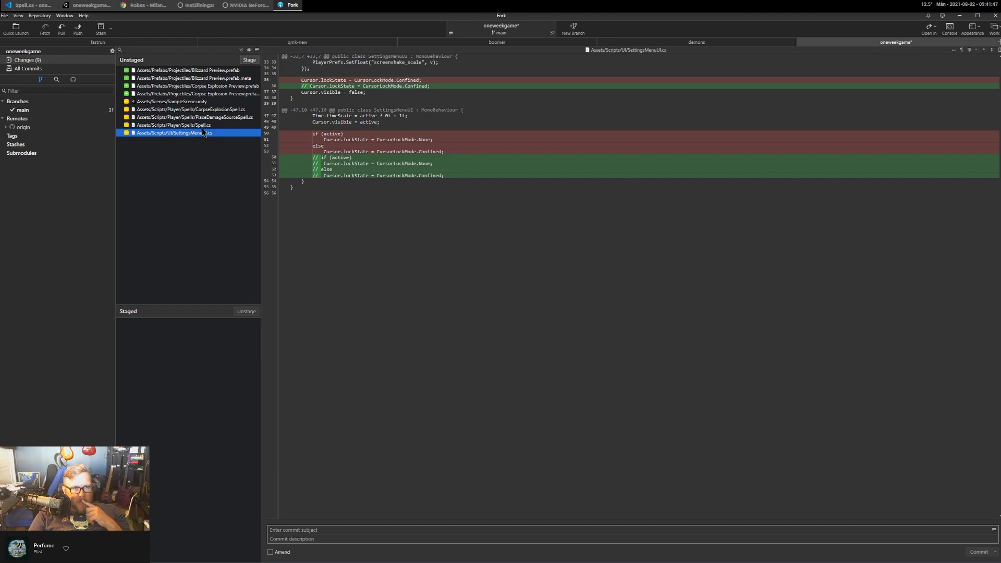
{"action": "left_click", "coordinate": [204, 126]}
{"action": "left_click", "coordinate": [216, 117]}
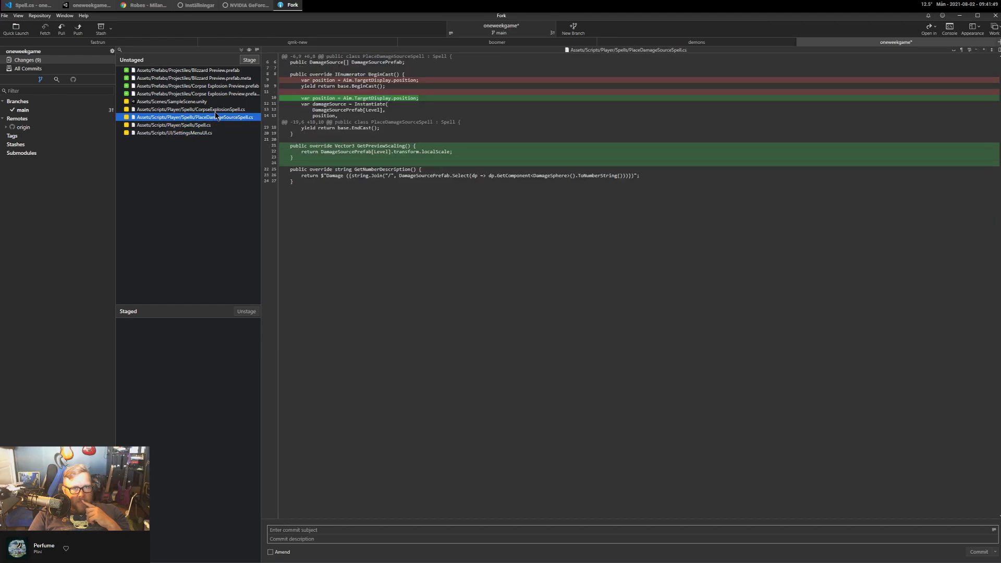
{"action": "left_click", "coordinate": [217, 110]}
{"action": "left_click", "coordinate": [208, 125]}
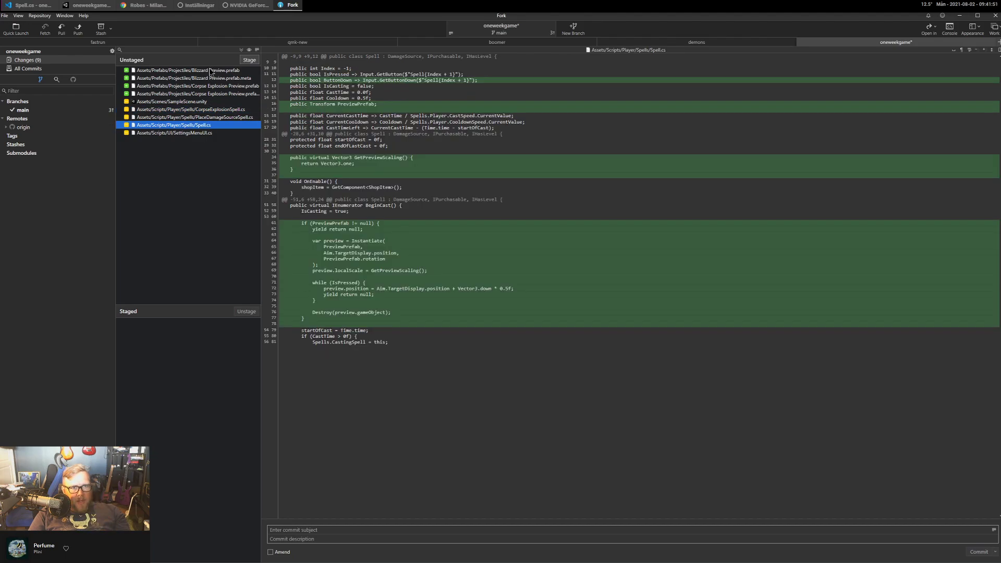
{"action": "left_click", "coordinate": [210, 70], "text": "shift"}
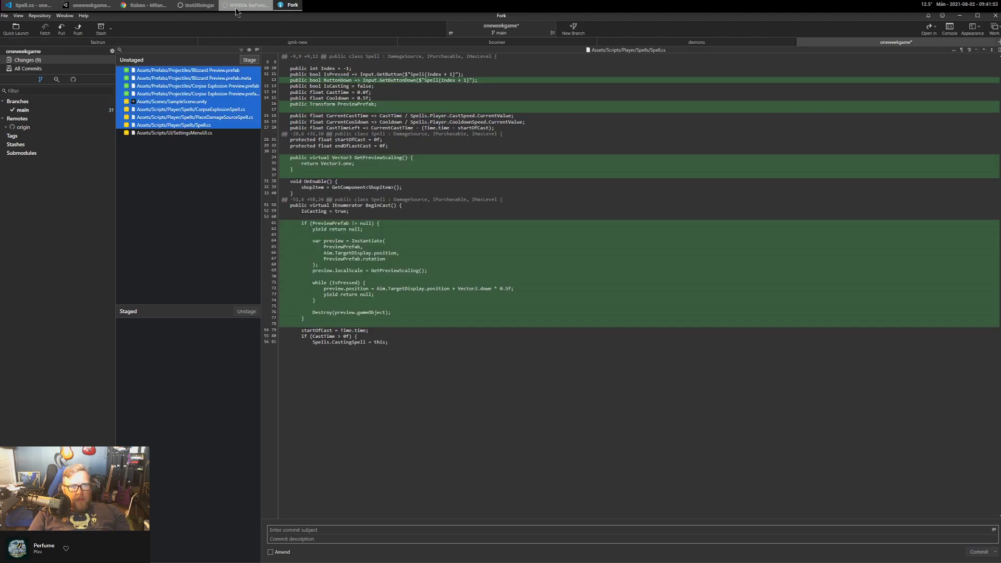
Switch to Unity and inspect the Player object's children and its expanded Player script settings.
{"action": "left_click", "coordinate": [90, 6]}
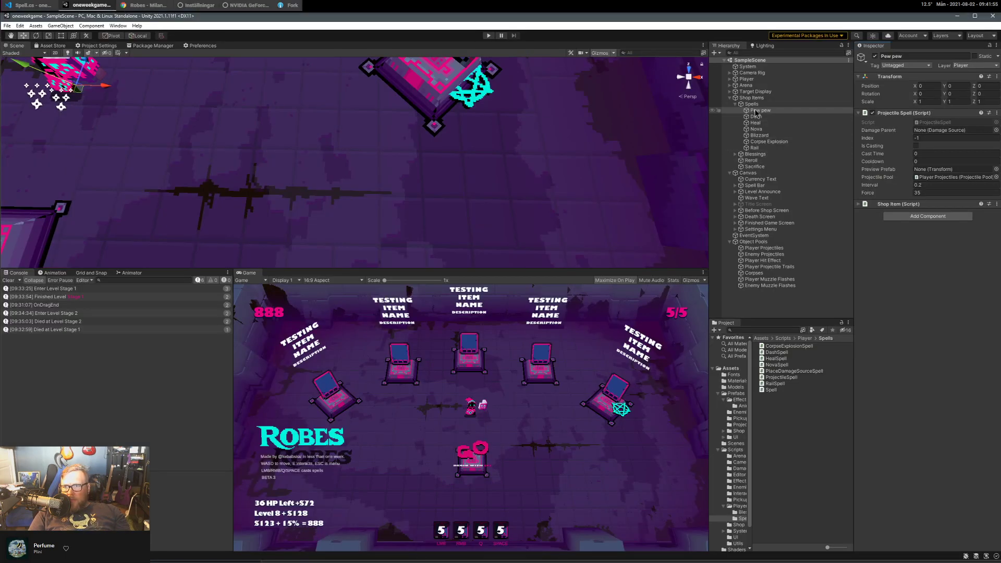
{"action": "left_click", "coordinate": [750, 79]}
{"action": "key", "text": "Right"}
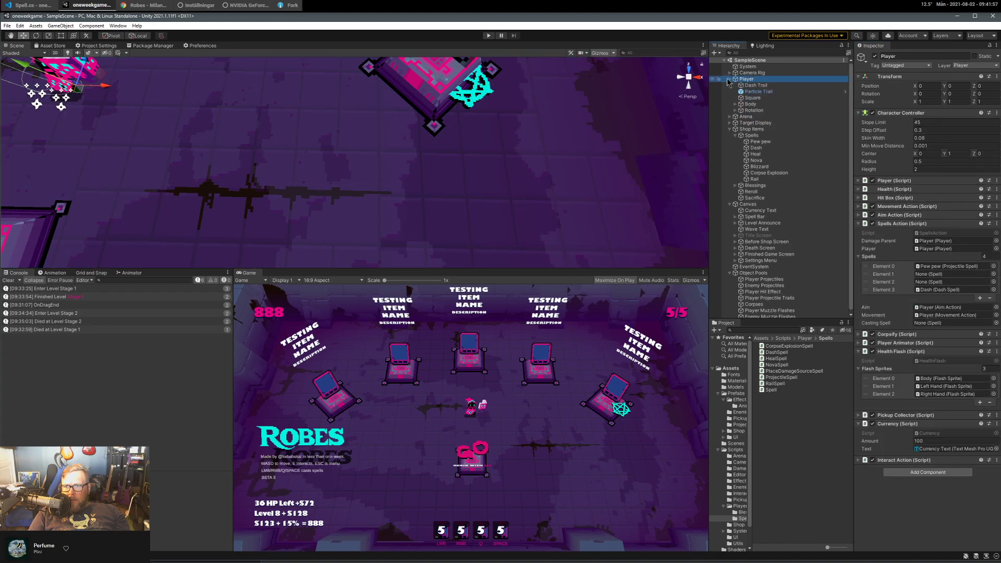
{"action": "left_click", "coordinate": [751, 79]}
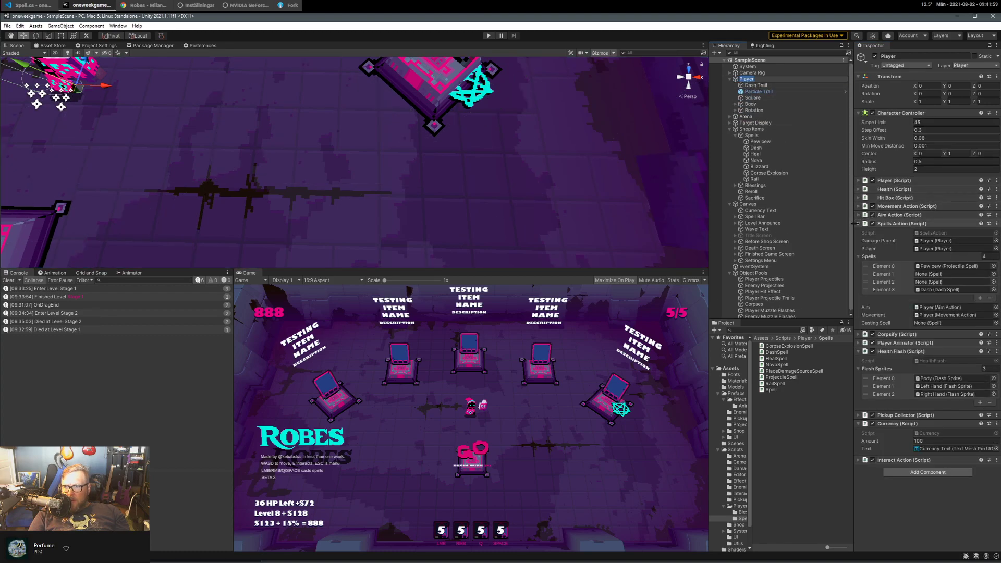
{"action": "left_click", "coordinate": [858, 182]}
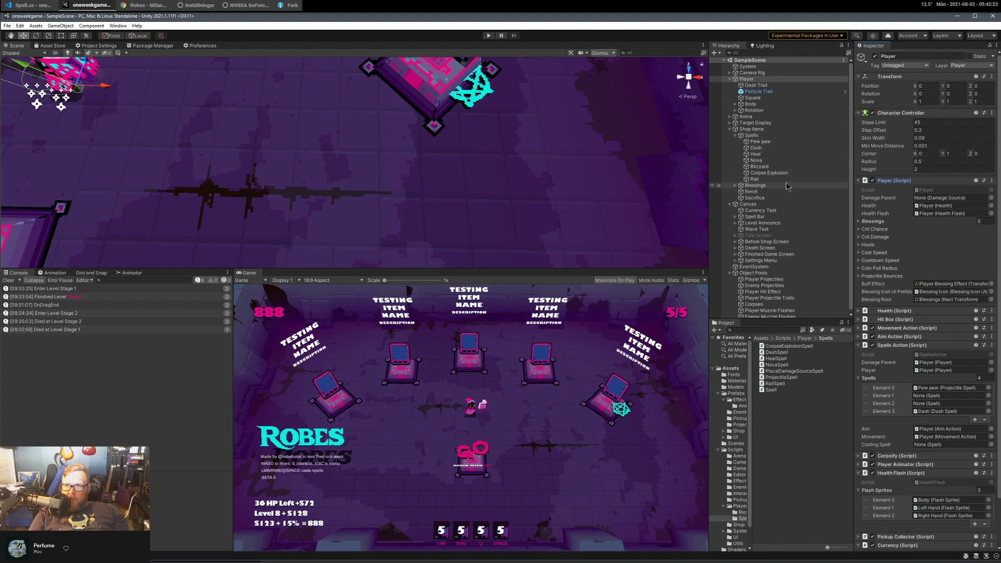
Widen the project folder list and open the Projectiles folder under Prefabs.
{"action": "left_click", "coordinate": [782, 415]}
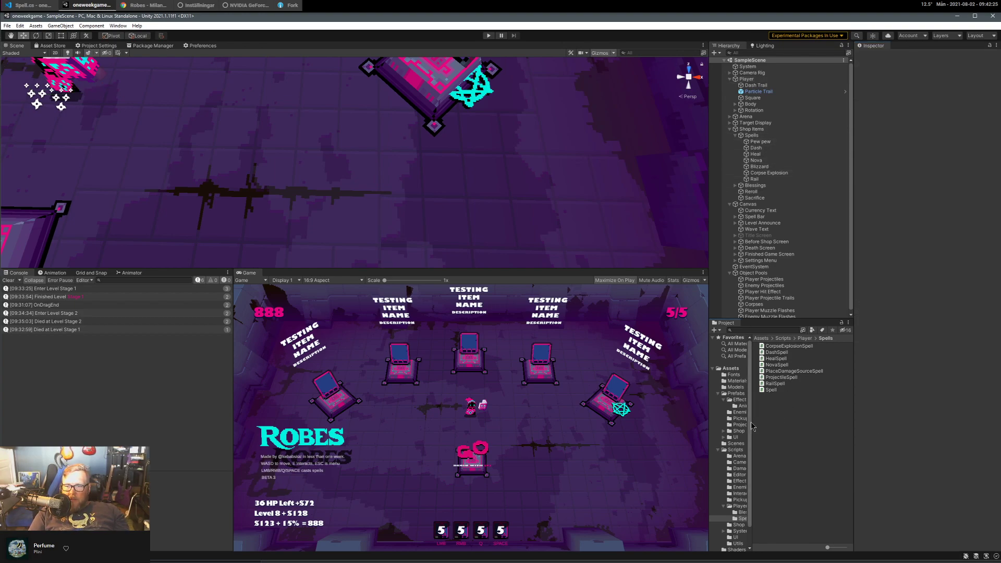
{"action": "left_click_drag", "start_coordinate": [751, 425], "coordinate": [771, 420]}
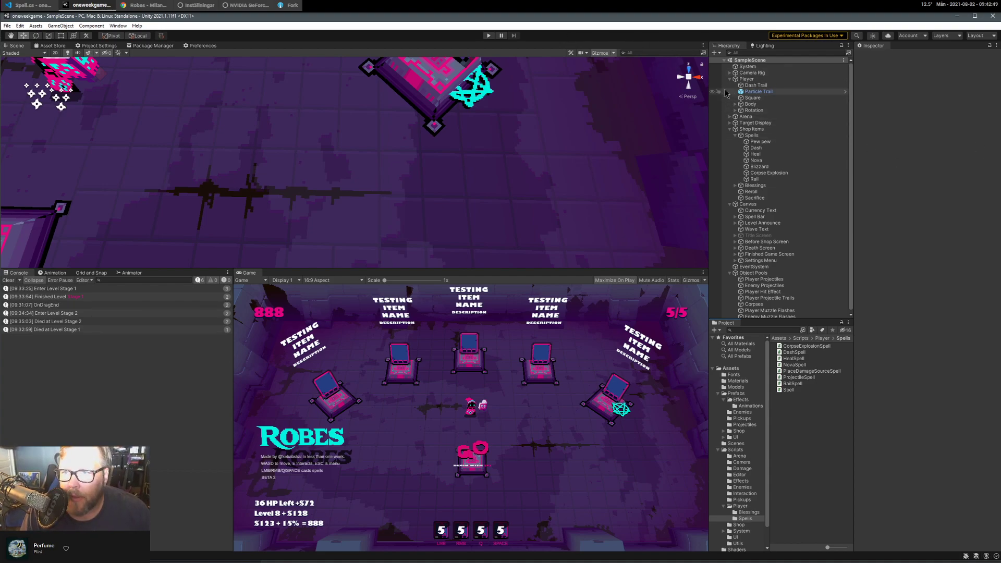
{"action": "left_click", "coordinate": [737, 401]}
{"action": "left_click", "coordinate": [736, 414]}
{"action": "left_click", "coordinate": [737, 421]}
{"action": "left_click", "coordinate": [739, 425]}
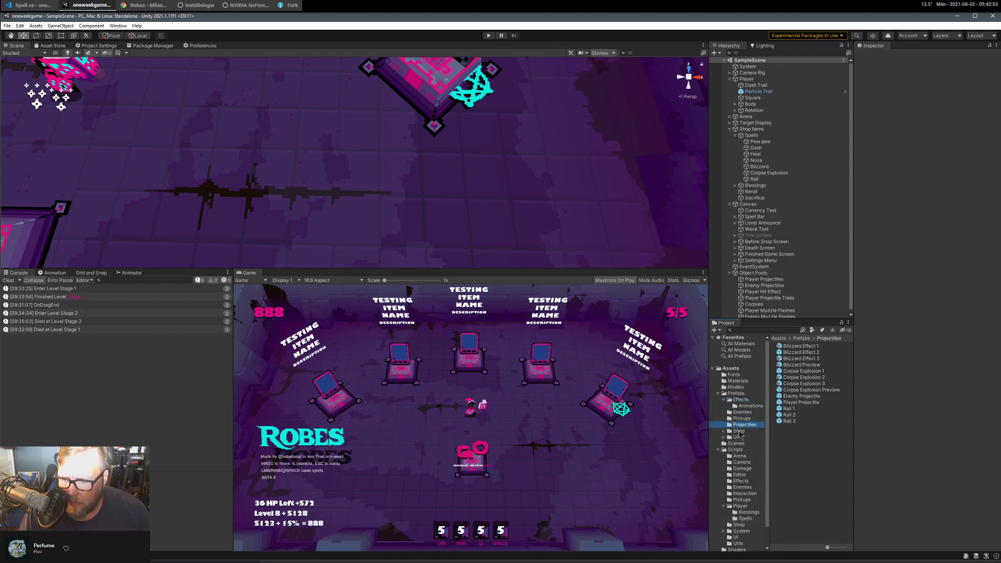
Set the Pierce value of the Player Projectile prefab to 0.
{"action": "left_click", "coordinate": [796, 402]}
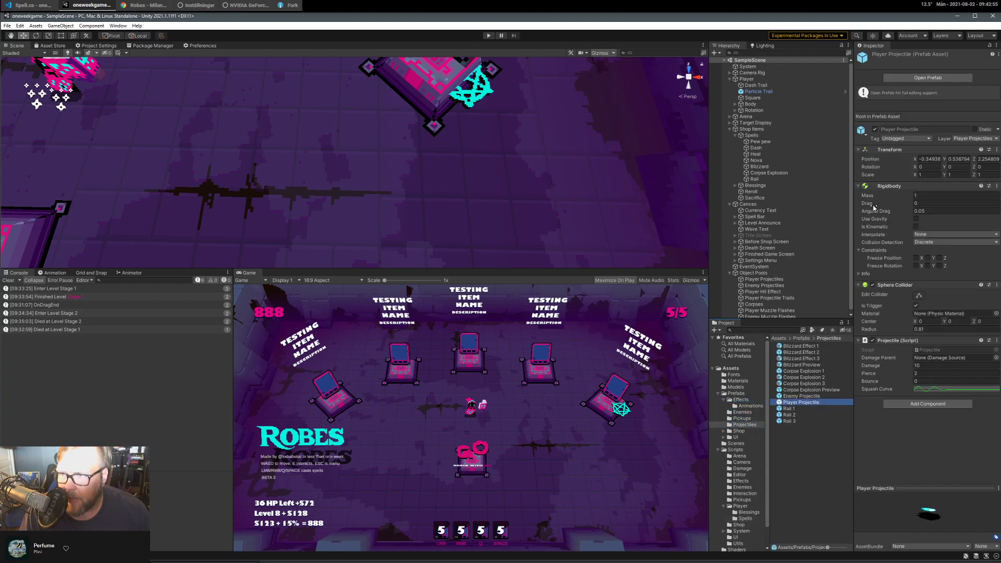
{"action": "left_click", "coordinate": [929, 374]}
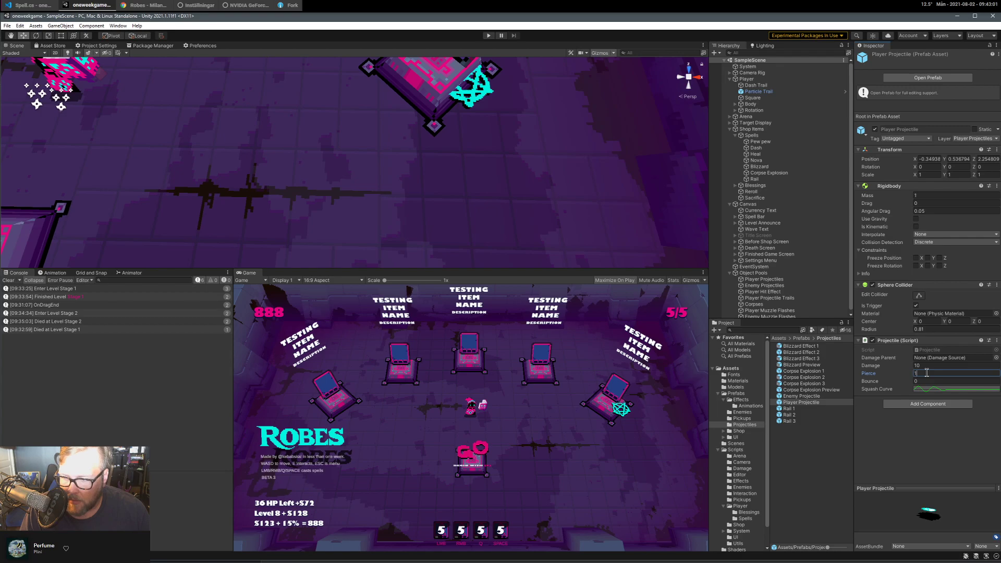
{"action": "left_click_drag", "start_coordinate": [927, 373], "coordinate": [887, 376]}
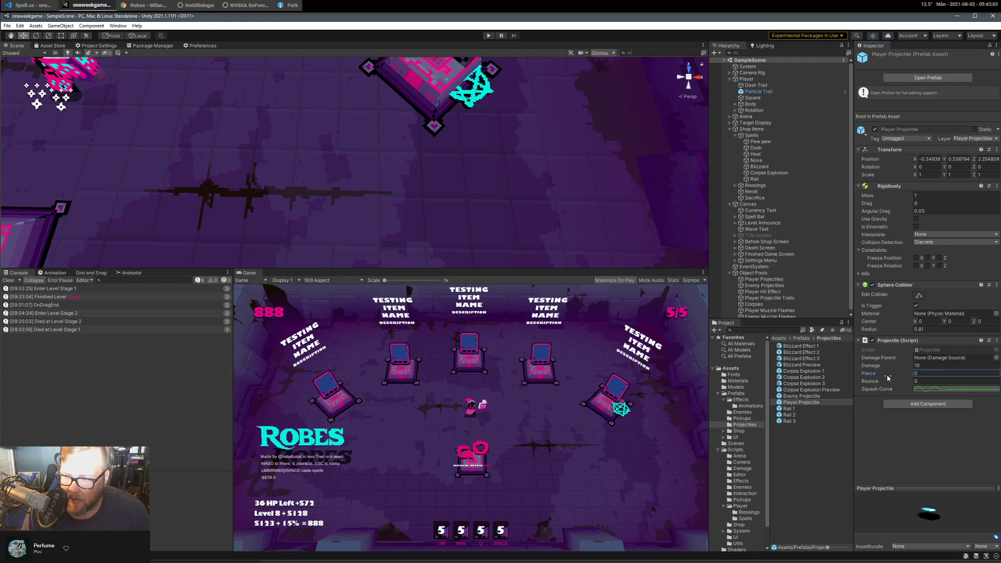
Start a playtest, begin the level, and move, dash and shoot at the first wave of enemies.
{"action": "left_click", "coordinate": [489, 36]}
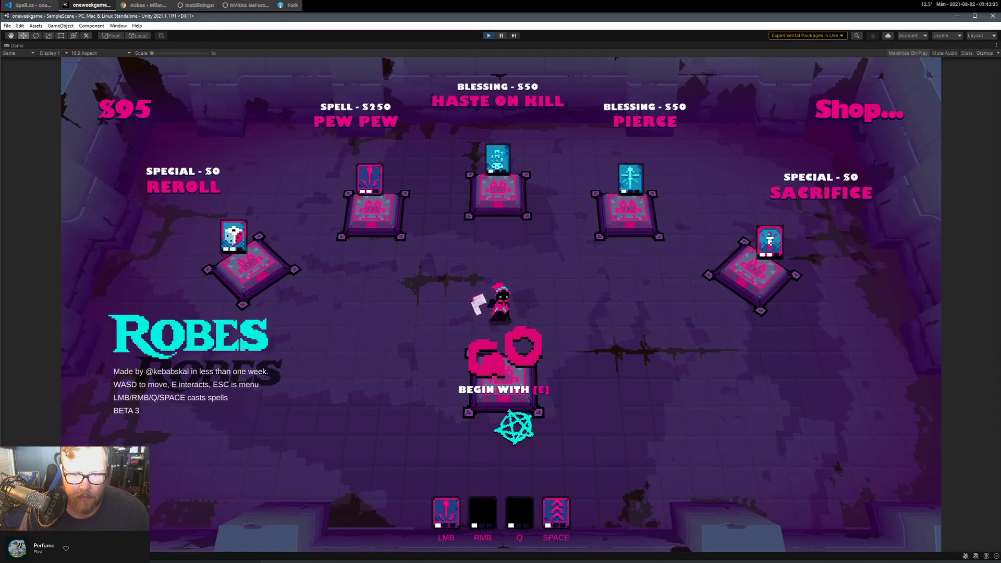
{"action": "key", "text": "e"}
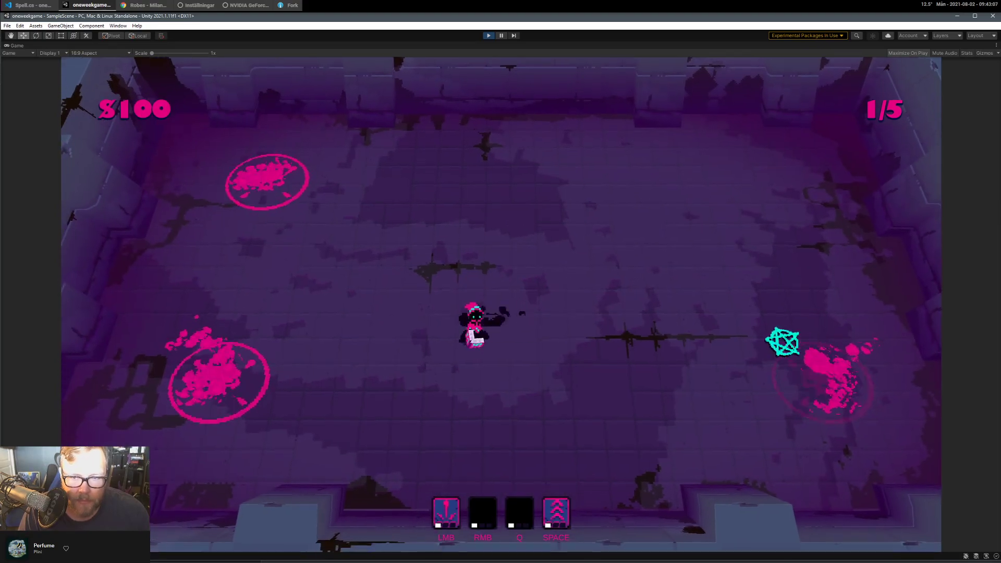
{"action": "key", "text": "d"}
{"action": "left_click_drag", "start_coordinate": [783, 342], "coordinate": [554, 256]}
{"action": "key", "text": "space"}
{"action": "key", "text": "s"}
{"action": "key", "text": "a"}
{"action": "key", "text": "w"}
{"action": "key", "text": "a"}
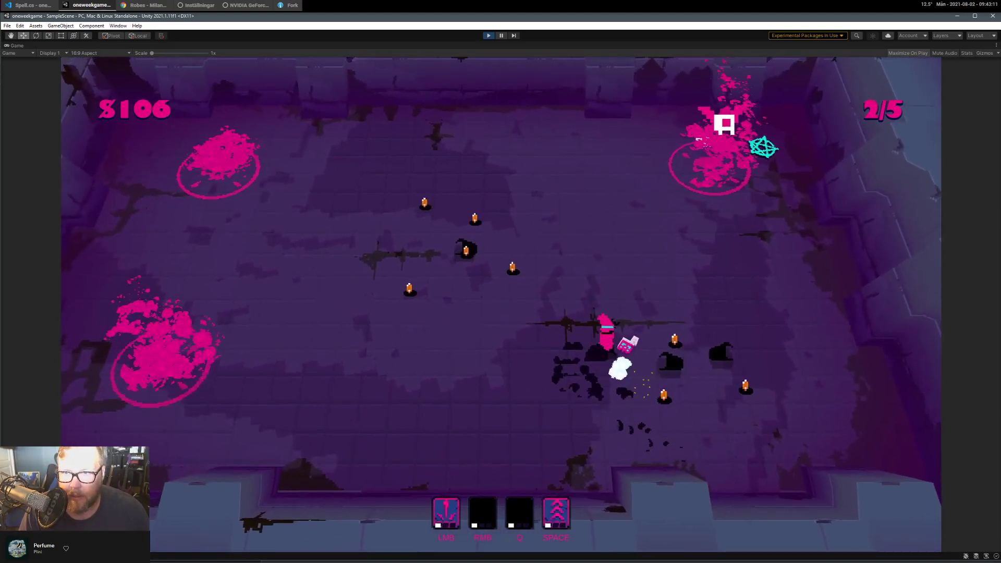
Fight the second-wave enemies with Pew pew and Dash to test the projectiles' piercing, and stop the playtest.
{"action": "key", "text": "d"}
{"action": "left_click", "coordinate": [702, 130]}
{"action": "left_click", "coordinate": [703, 133]}
{"action": "left_click", "coordinate": [549, 186]}
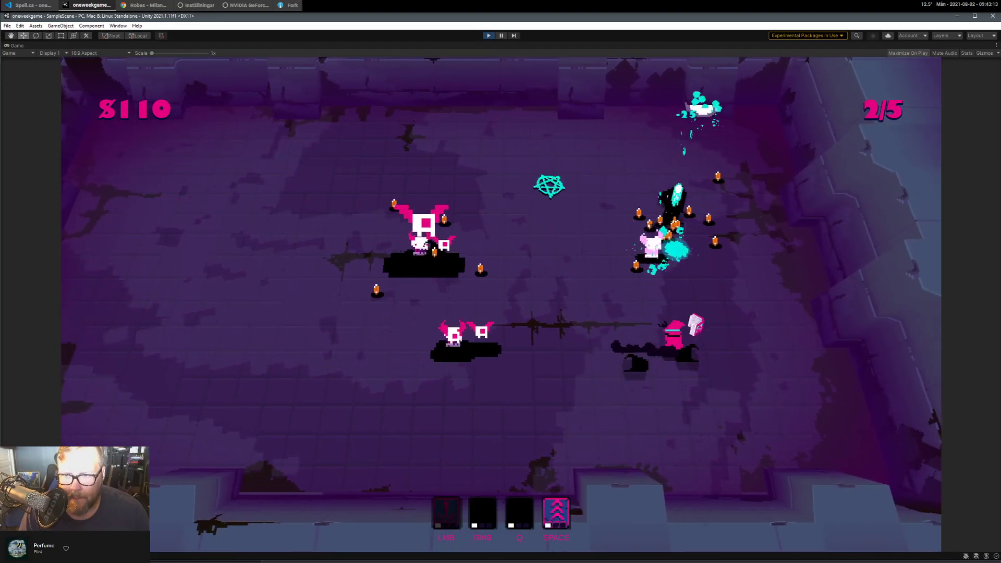
{"action": "left_click", "coordinate": [505, 232]}
{"action": "key", "text": "w"}
{"action": "key", "text": "space"}
{"action": "left_click", "coordinate": [507, 272]}
{"action": "left_click", "coordinate": [674, 349]}
{"action": "key", "text": "a"}
{"action": "left_click", "coordinate": [726, 306]}
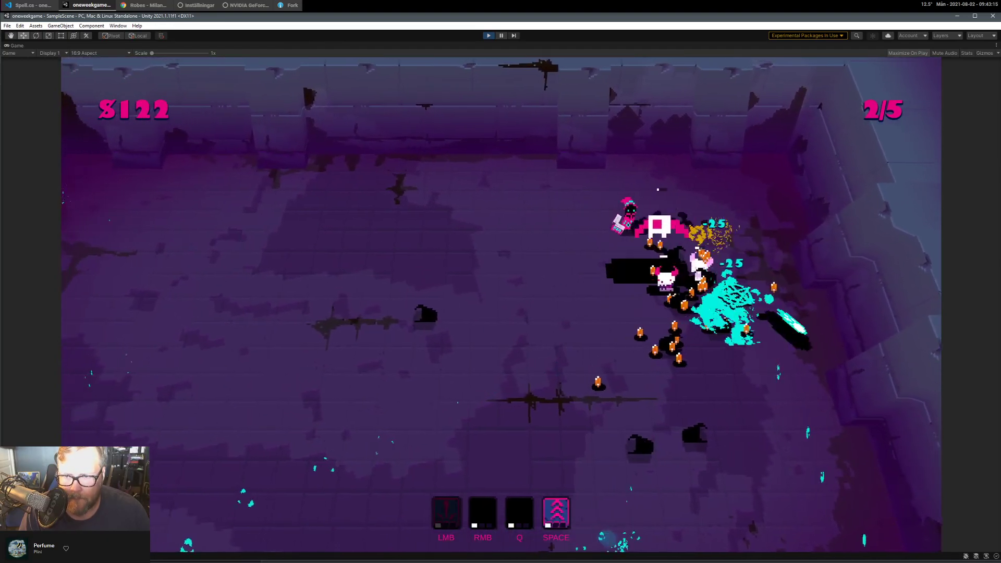
{"action": "left_click", "coordinate": [747, 268]}
{"action": "left_click", "coordinate": [733, 246]}
{"action": "left_click", "coordinate": [735, 249]}
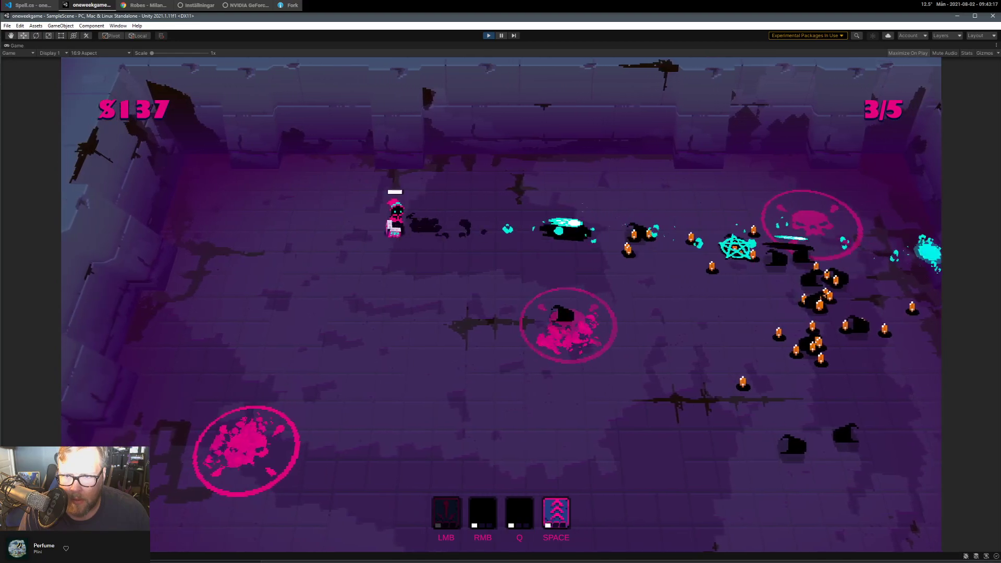
{"action": "key", "text": "Escape"}
{"action": "left_click", "coordinate": [488, 35]}
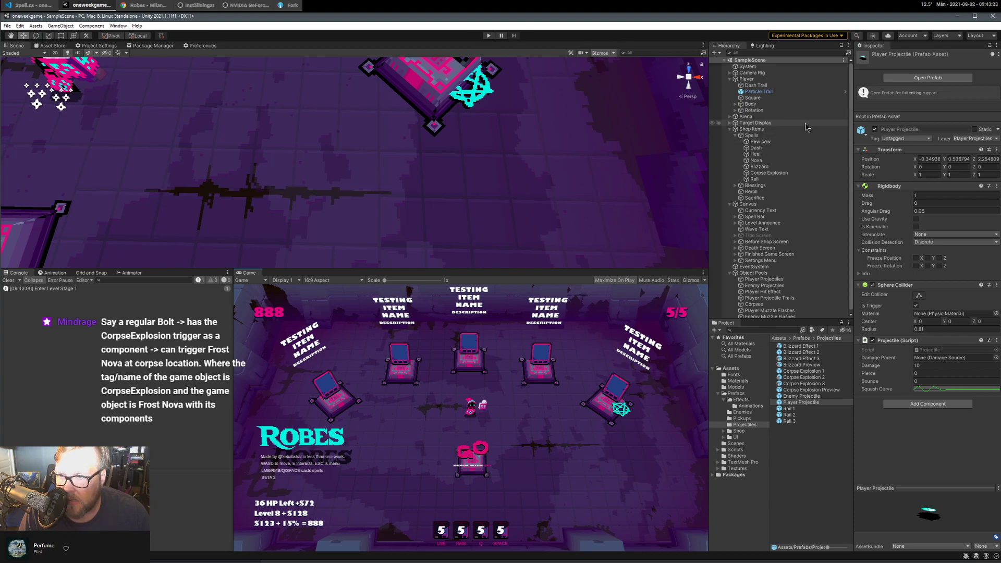
Check the Projectile Bounces base value on Player and inspect the Pew pew spell's Projectile Spell settings.
{"action": "left_click", "coordinate": [799, 79]}
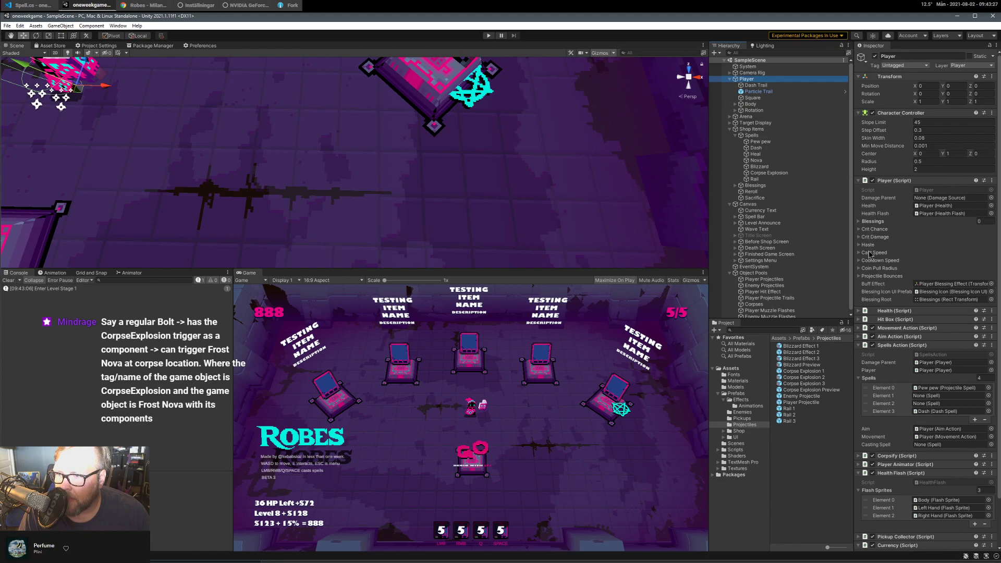
{"action": "left_click", "coordinate": [858, 276]}
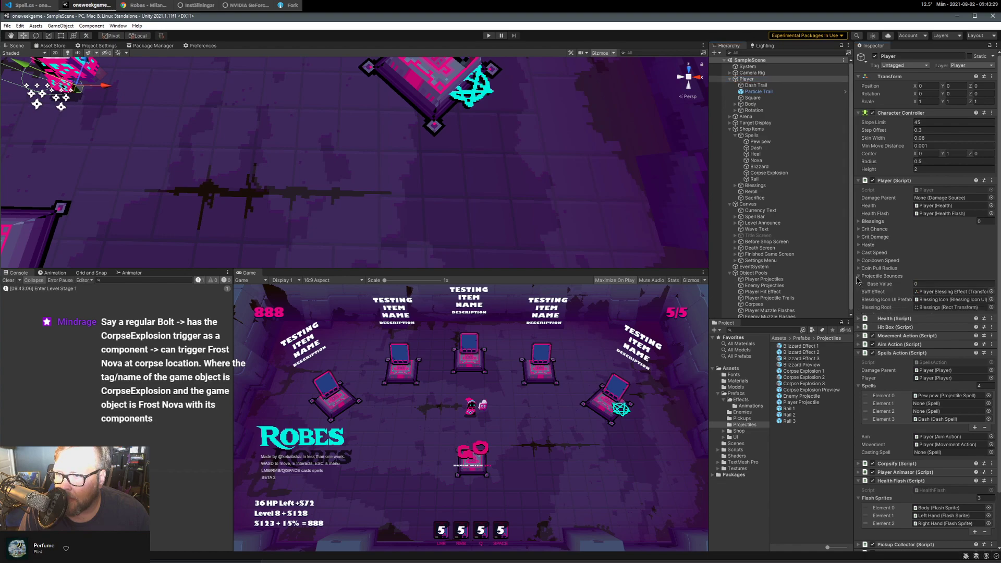
{"action": "left_click", "coordinate": [795, 144]}
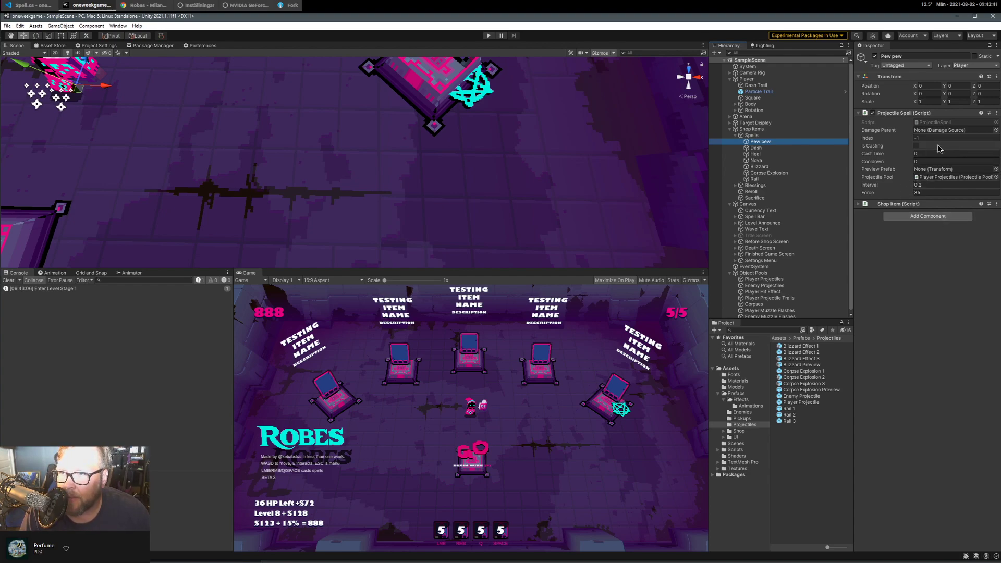
Open the ProjectileSpell script in the code editor and examine how it launches projectiles and assigns their Bounce value.
{"action": "left_click", "coordinate": [941, 123]}
{"action": "double_click", "coordinate": [941, 123]}
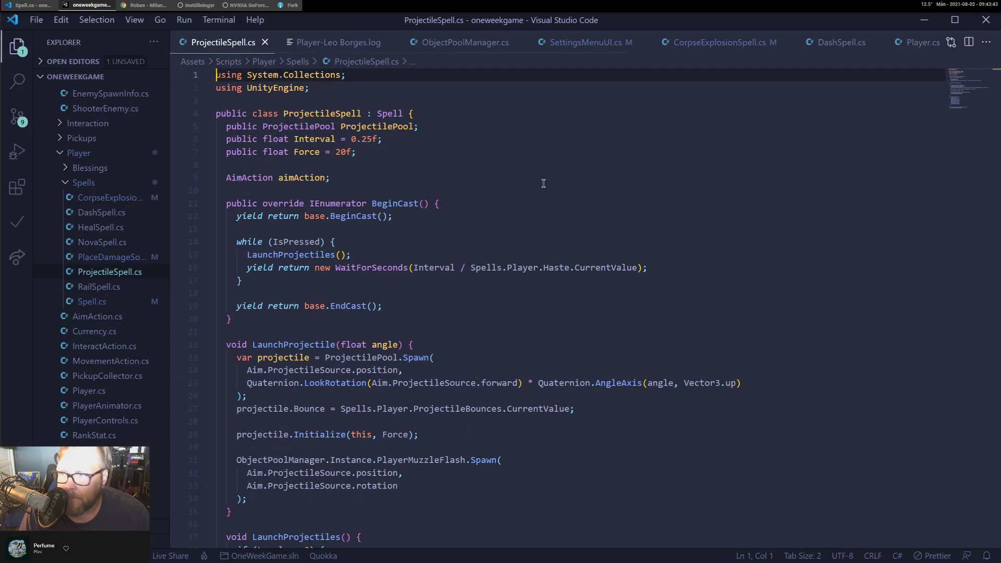
{"action": "scroll", "coordinate": [466, 313], "scroll_direction": "down", "scroll_amount": 1}
{"action": "scroll", "coordinate": [466, 313], "scroll_direction": "down", "scroll_amount": 10}
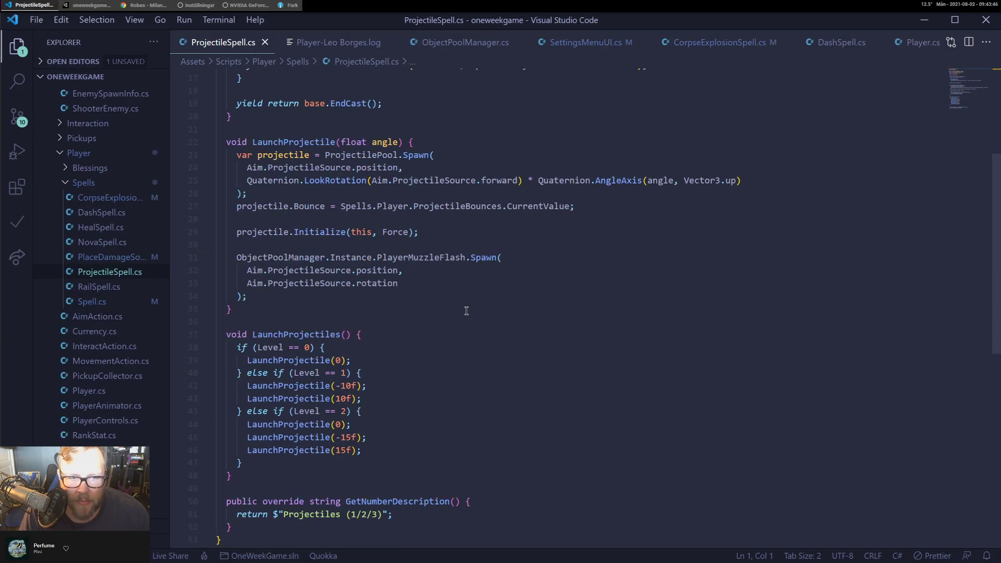
{"action": "scroll", "coordinate": [294, 231], "scroll_direction": "up", "scroll_amount": 3}
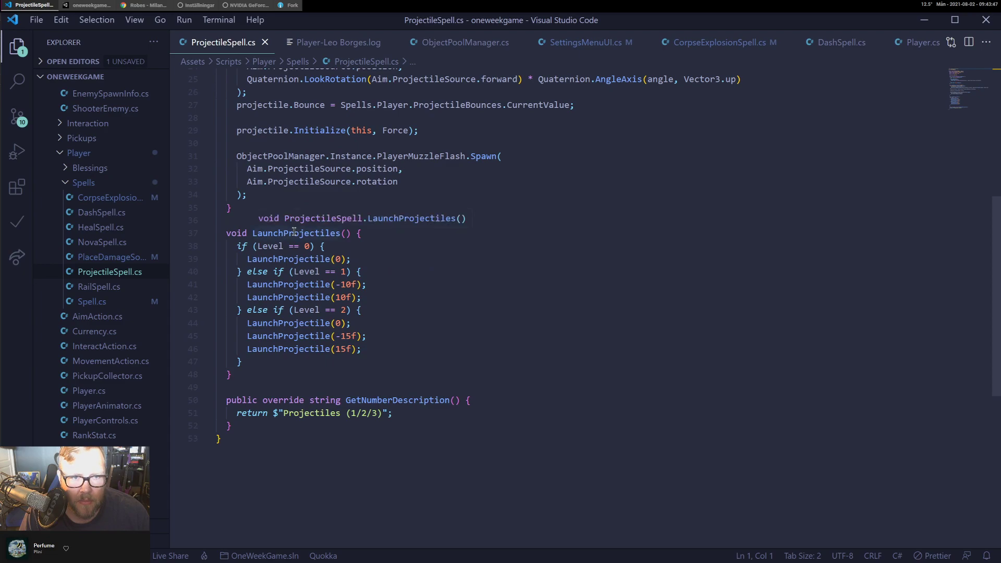
{"action": "scroll", "coordinate": [294, 231], "scroll_direction": "up", "scroll_amount": 4}
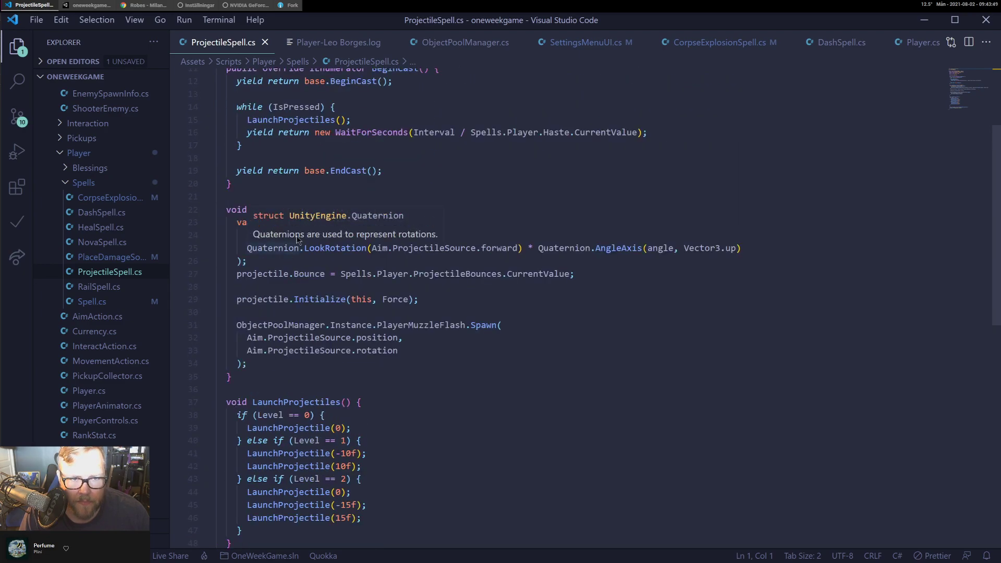
{"action": "double_click", "coordinate": [309, 275]}
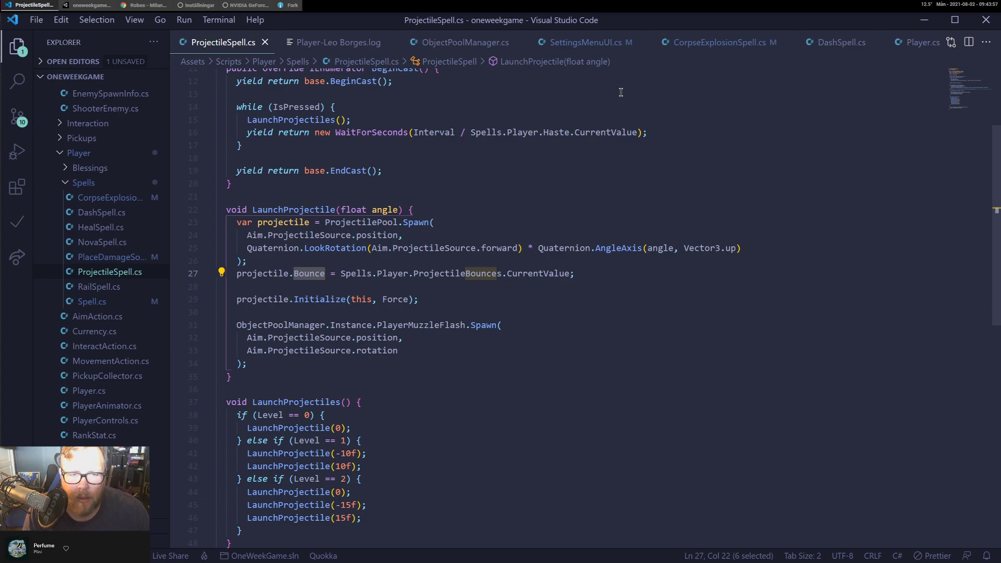
Open the Projectile.cs script from the project files.
{"action": "key", "text": "ctrl+shift+e"}
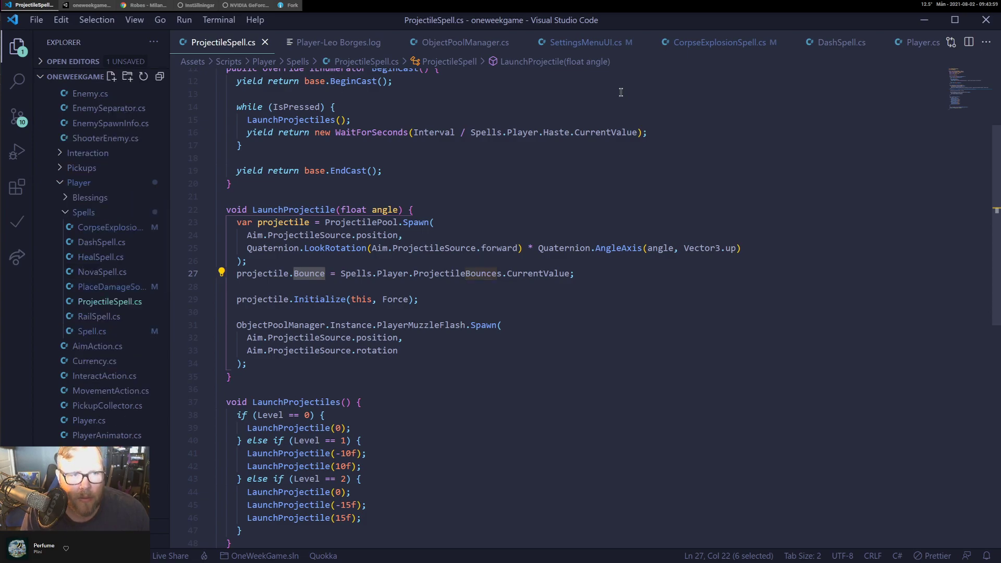
{"action": "key", "text": "ctrl+p"}
{"action": "type", "text": "proj"}
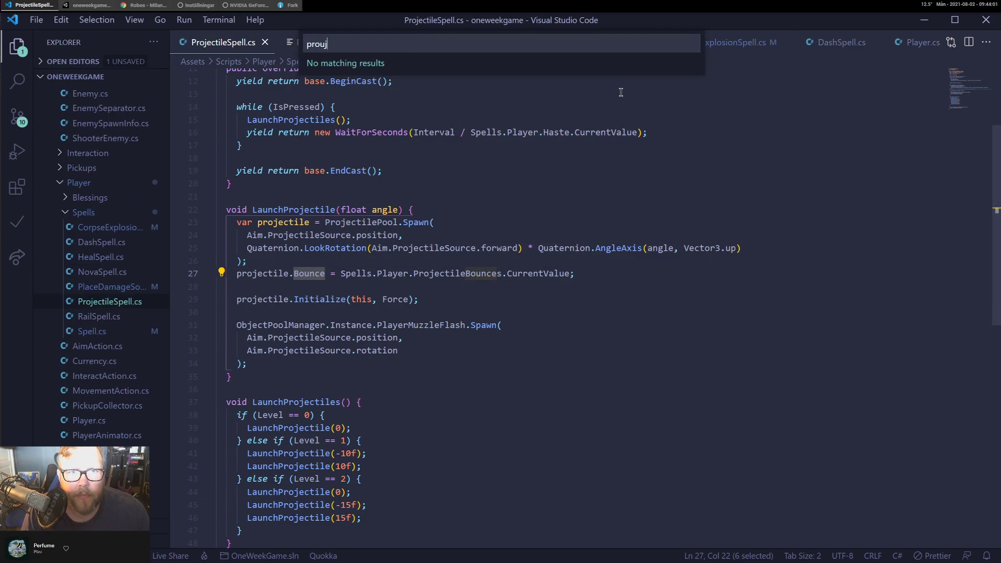
{"action": "key", "text": "Return"}
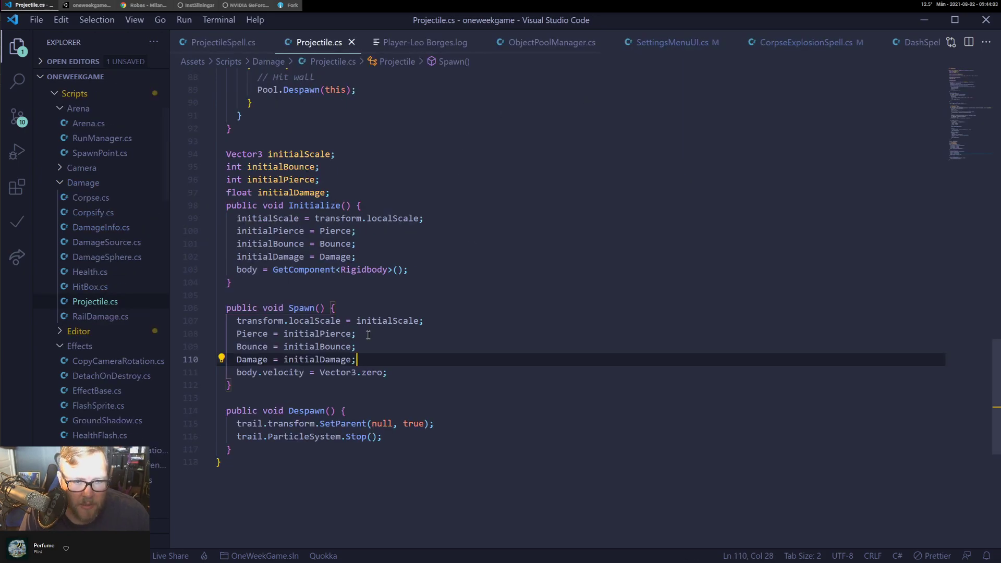
Find all references to the Pierce field used in the Initialize method of Projectile.cs.
{"action": "scroll", "coordinate": [284, 414], "scroll_direction": "up", "scroll_amount": 3}
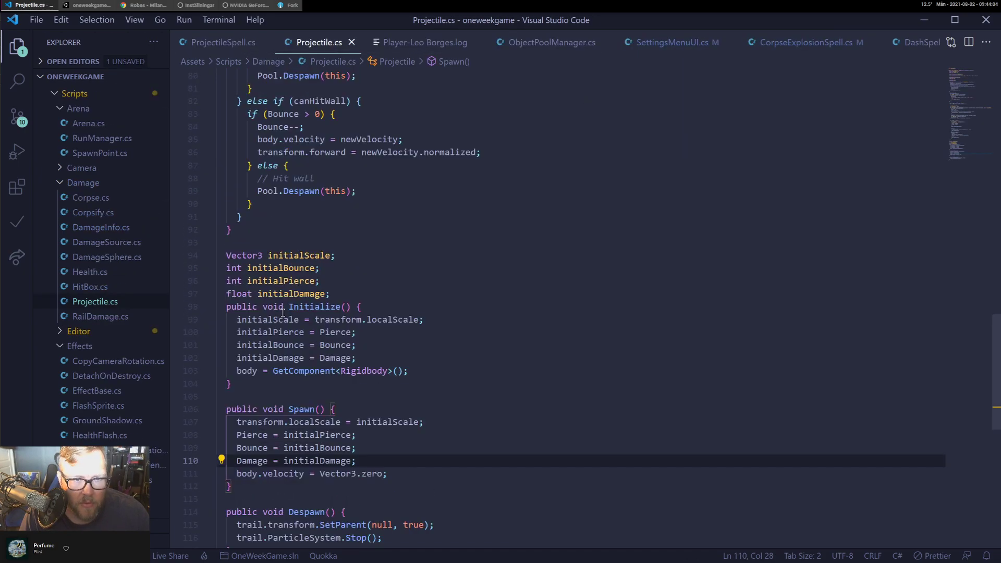
{"action": "left_click", "coordinate": [326, 332]}
{"action": "right_click", "coordinate": [327, 332]}
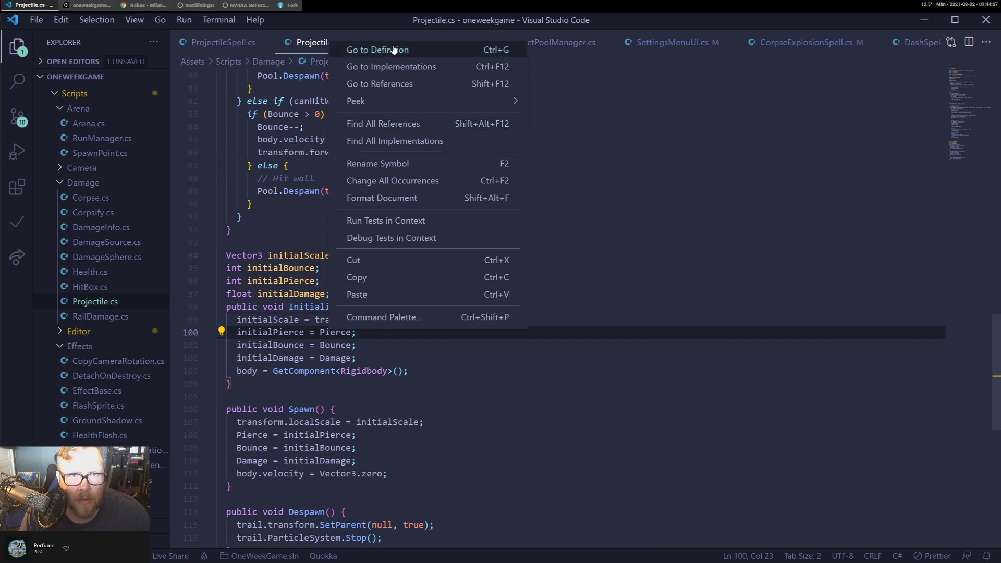
{"action": "left_click", "coordinate": [307, 311]}
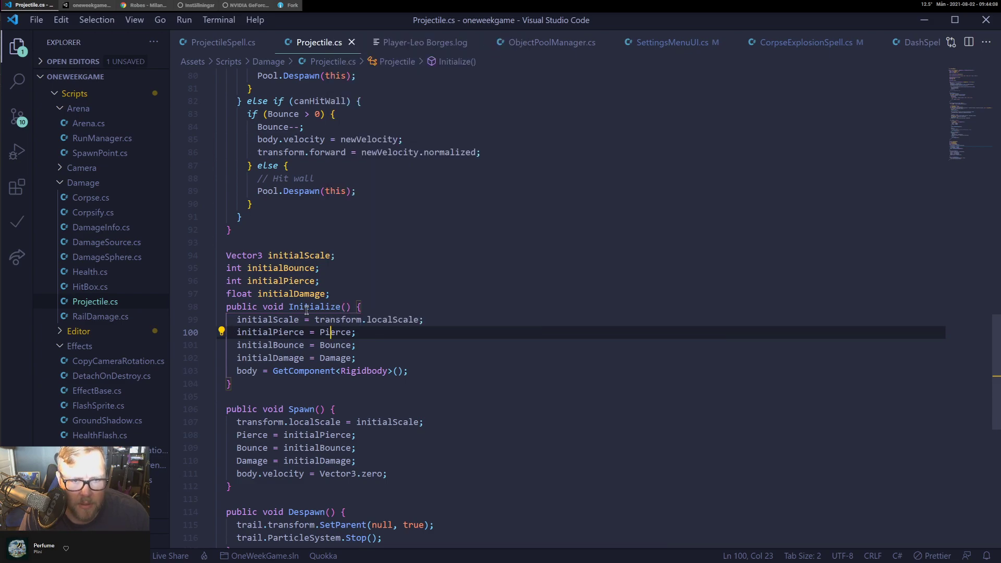
{"action": "double_click", "coordinate": [337, 334]}
{"action": "right_click", "coordinate": [337, 334]}
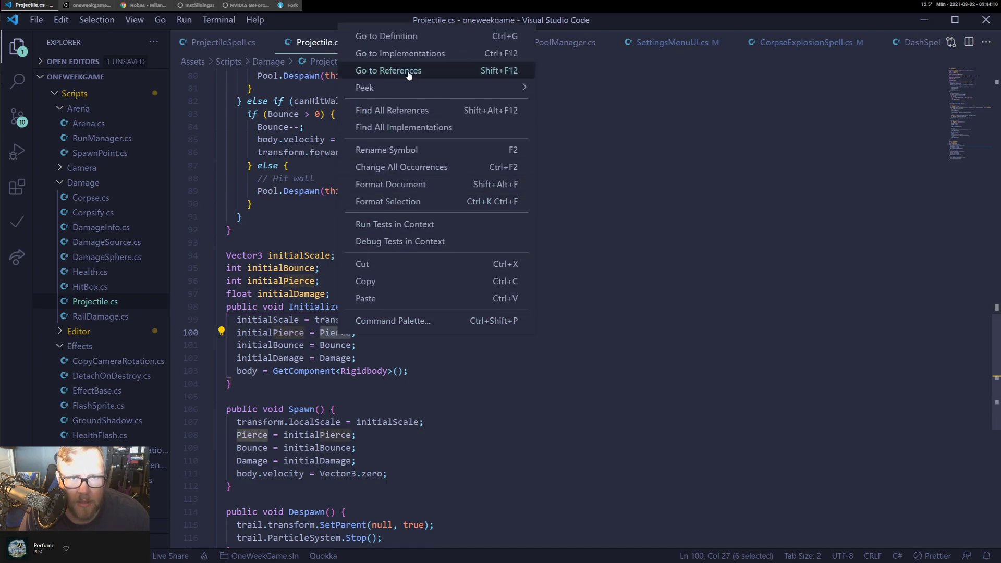
{"action": "left_click", "coordinate": [405, 110]}
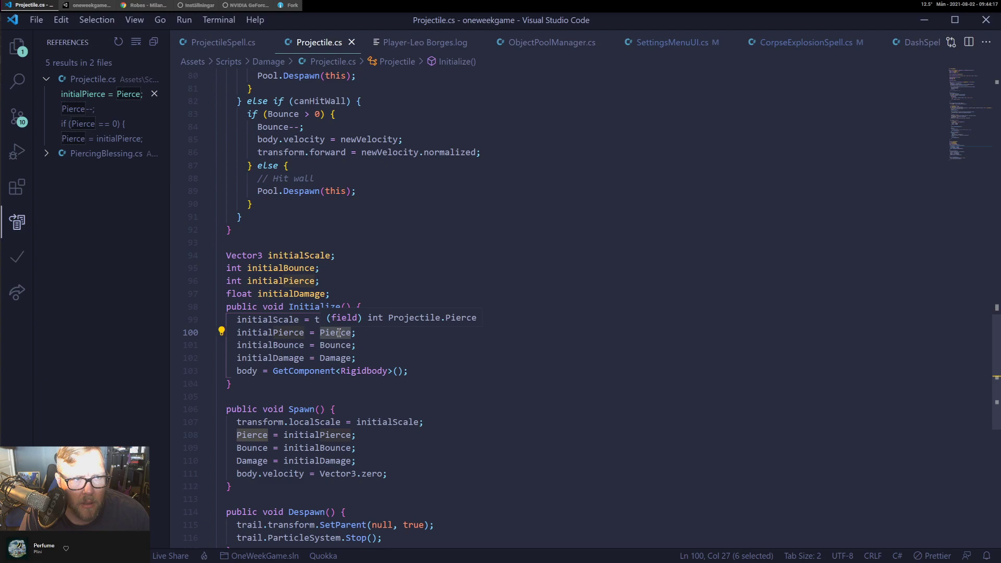
Open the Pierce reference in PiercingBlessing.cs and check how the blessing adds to the projectile's Pierce.
{"action": "left_click", "coordinate": [93, 158]}
{"action": "left_click", "coordinate": [91, 168]}
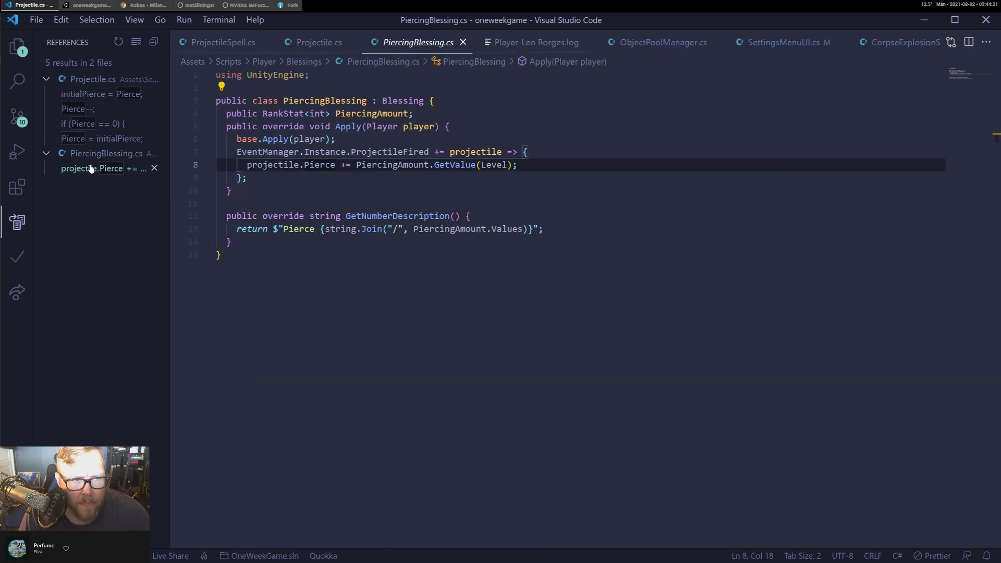
{"action": "left_click", "coordinate": [325, 165]}
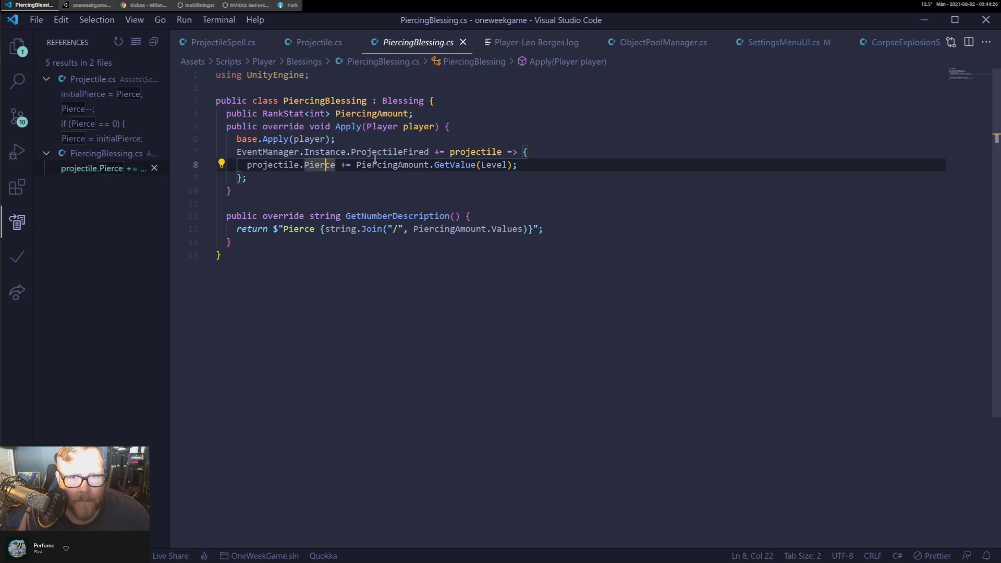
{"action": "mouse_move", "coordinate": [325, 166]}
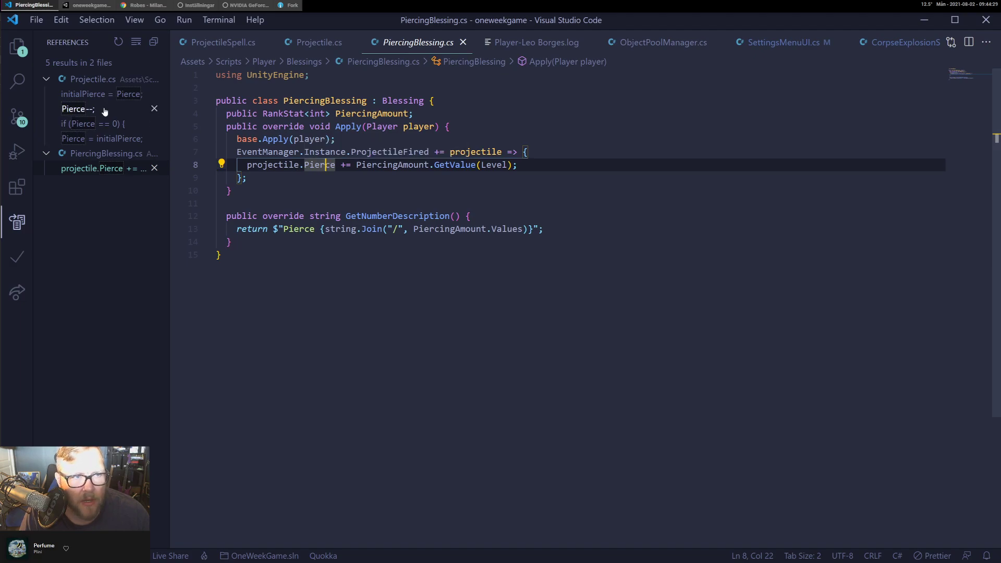
Go to the Pierce decrement in Projectile.cs and examine the enemy-hit and wall-hit handling in OnTriggerEnter.
{"action": "left_click", "coordinate": [79, 110]}
{"action": "left_click", "coordinate": [251, 297]}
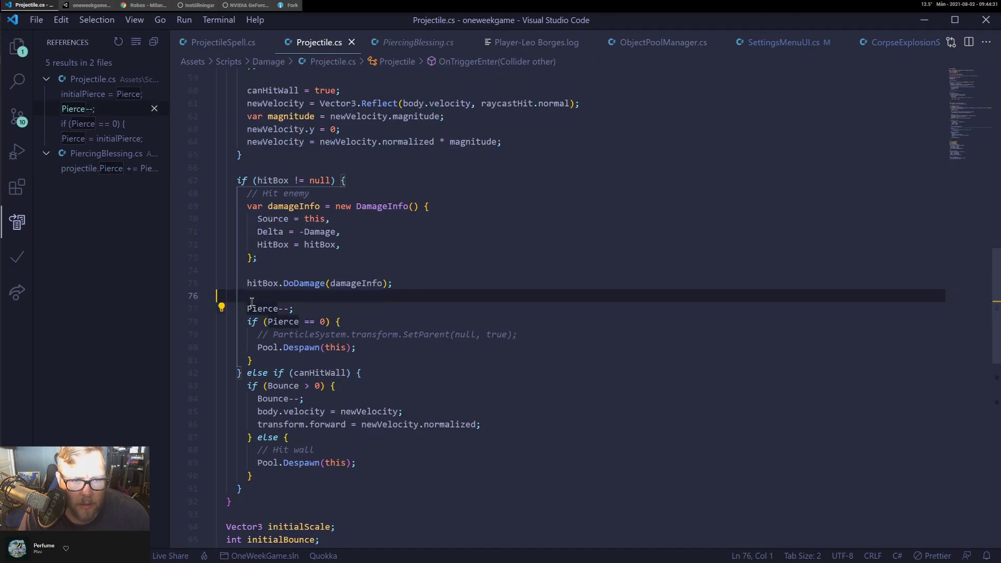
{"action": "left_click", "coordinate": [263, 321]}
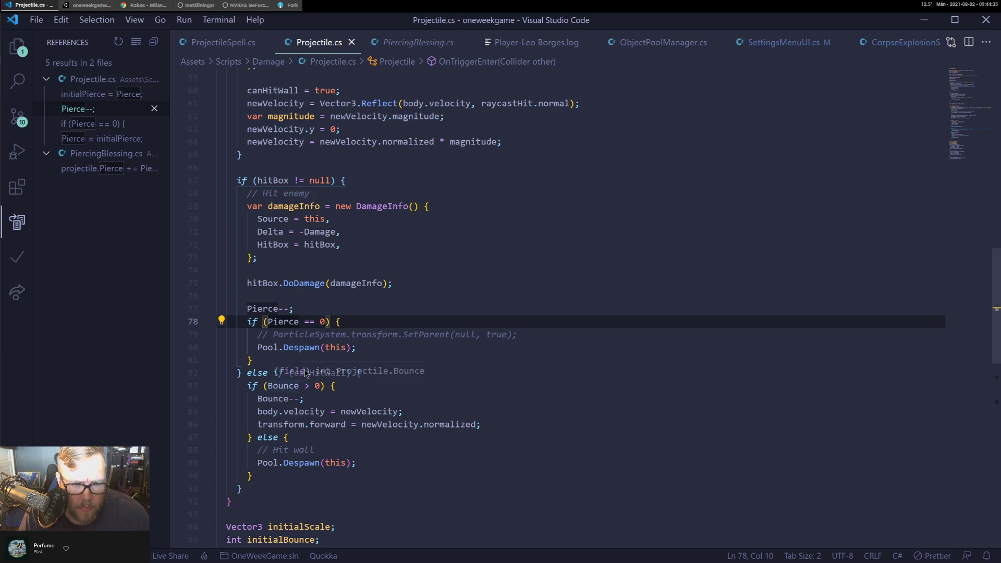
{"action": "scroll", "coordinate": [305, 372], "scroll_direction": "up", "scroll_amount": 4}
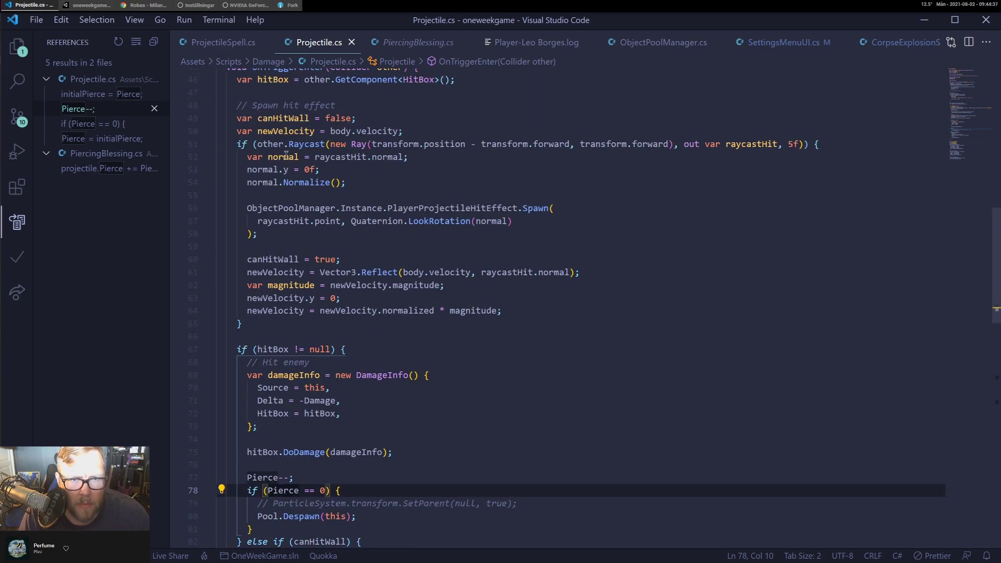
{"action": "scroll", "coordinate": [286, 154], "scroll_direction": "up", "scroll_amount": 2}
{"action": "scroll", "coordinate": [363, 336], "scroll_direction": "down", "scroll_amount": 3}
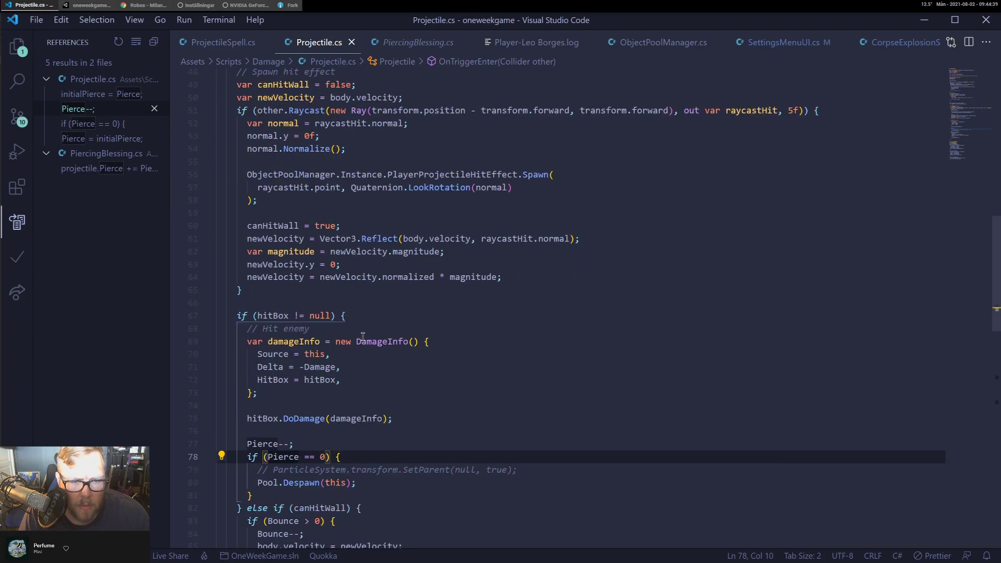
{"action": "scroll", "coordinate": [362, 336], "scroll_direction": "down", "scroll_amount": 2}
{"action": "scroll", "coordinate": [363, 336], "scroll_direction": "down", "scroll_amount": 1}
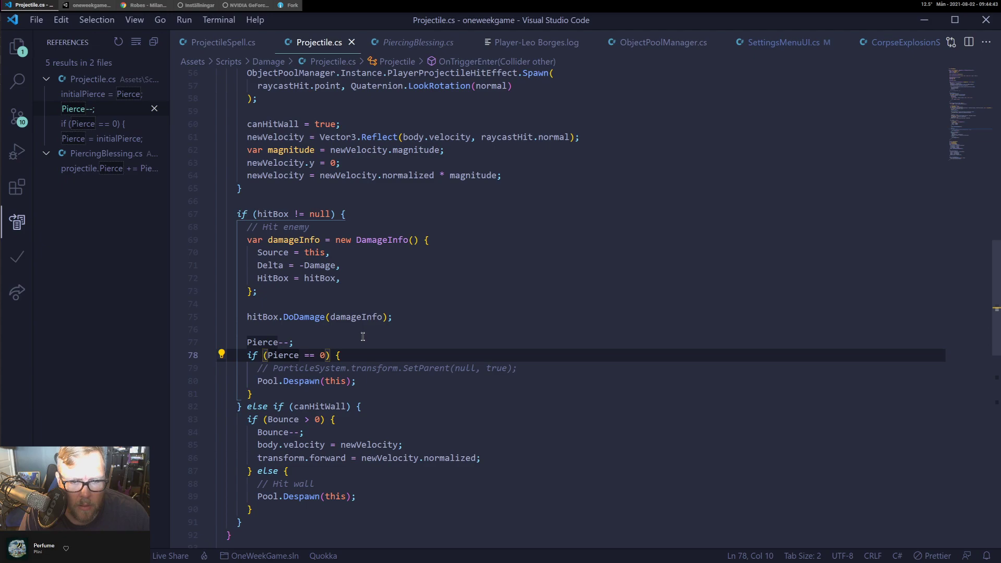
Change the despawn condition after the Pierce decrement to Pierce <= 0 and save Projectile.cs.
{"action": "left_click", "coordinate": [317, 355]}
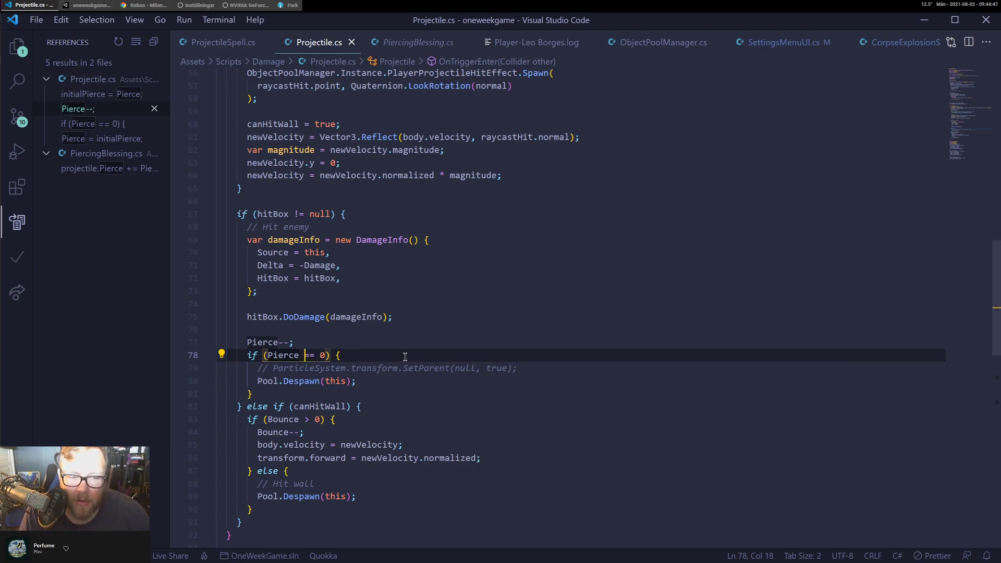
{"action": "key", "text": "shift+Right"}
{"action": "type", "text": "'"}
{"action": "key", "text": "BackSpace"}
{"action": "key", "text": "BackSpace"}
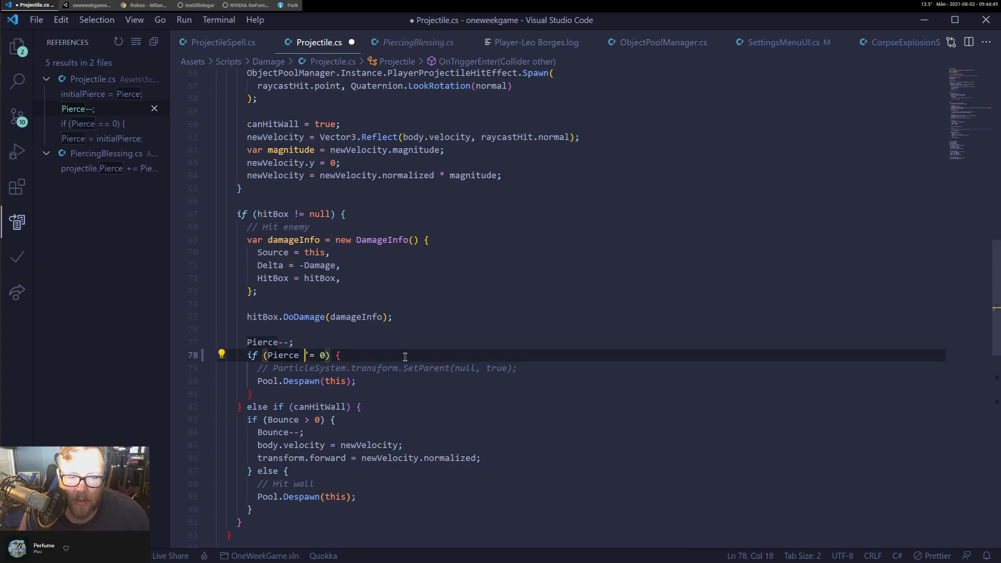
{"action": "key", "text": "Delete"}
{"action": "type", "text": "<"}
{"action": "key", "text": "ctrl+s"}
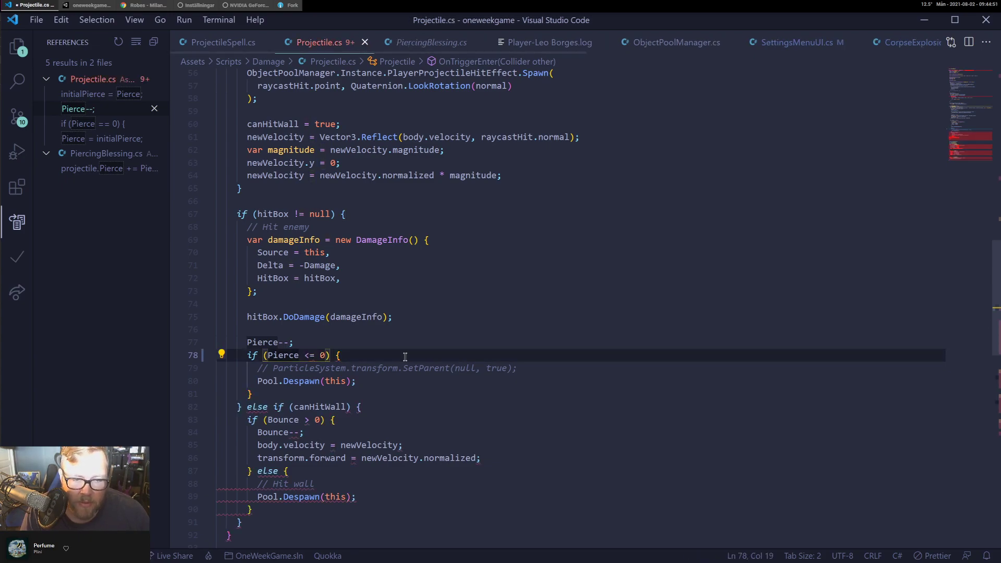
Switch to Unity, reopen the Pew pew spell's ProjectileSpell script, and follow its base classes through Spell to DamageSource.
{"action": "key", "text": "alt+Tab"}
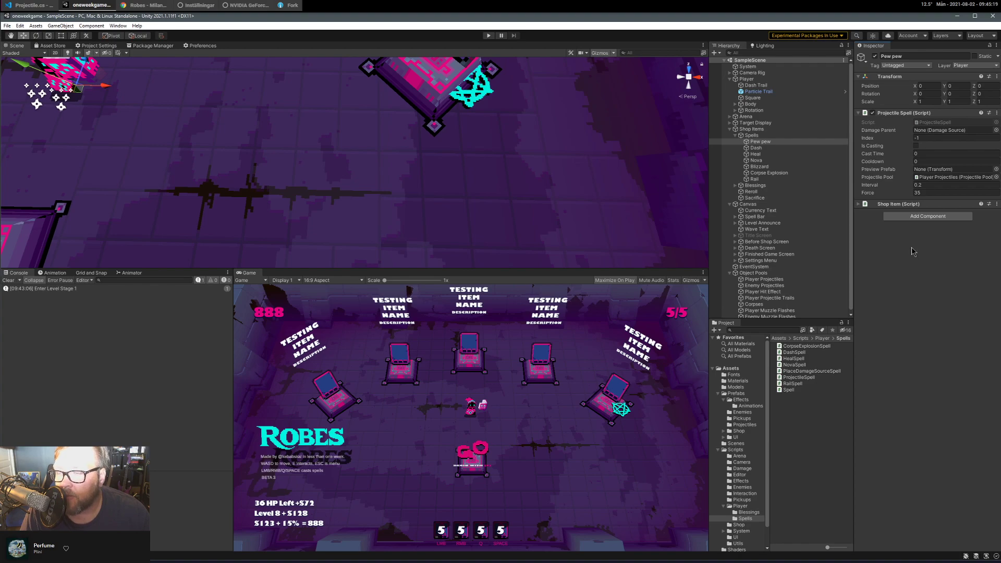
{"action": "double_click", "coordinate": [931, 123]}
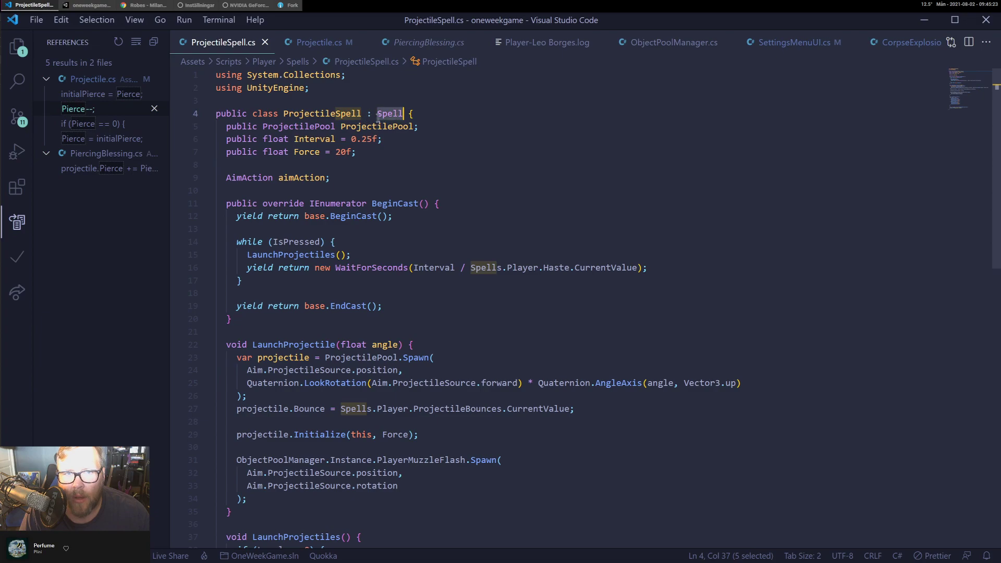
{"action": "right_click", "coordinate": [397, 115]}
{"action": "left_click", "coordinate": [448, 126]}
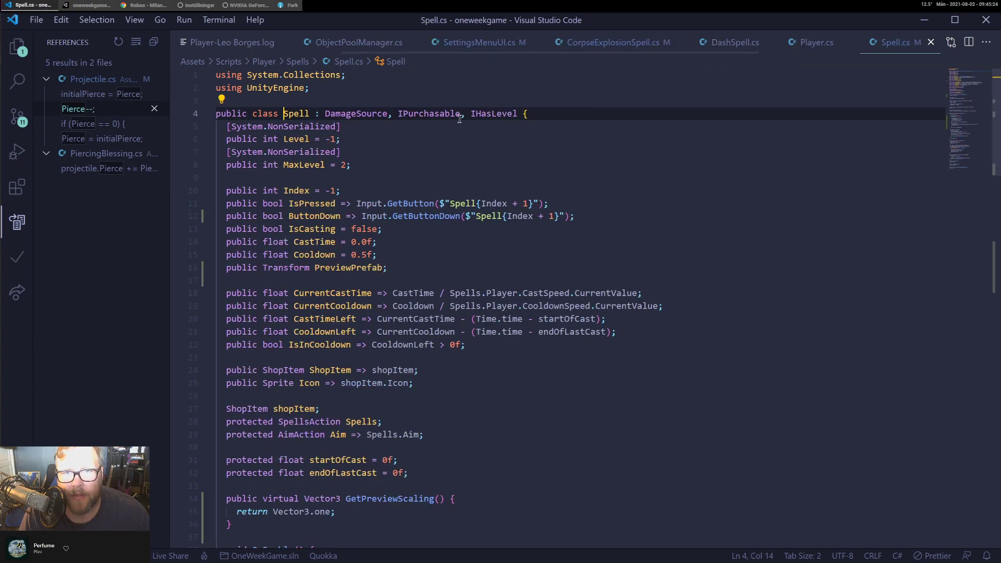
{"action": "right_click", "coordinate": [342, 114]}
{"action": "left_click", "coordinate": [368, 127]}
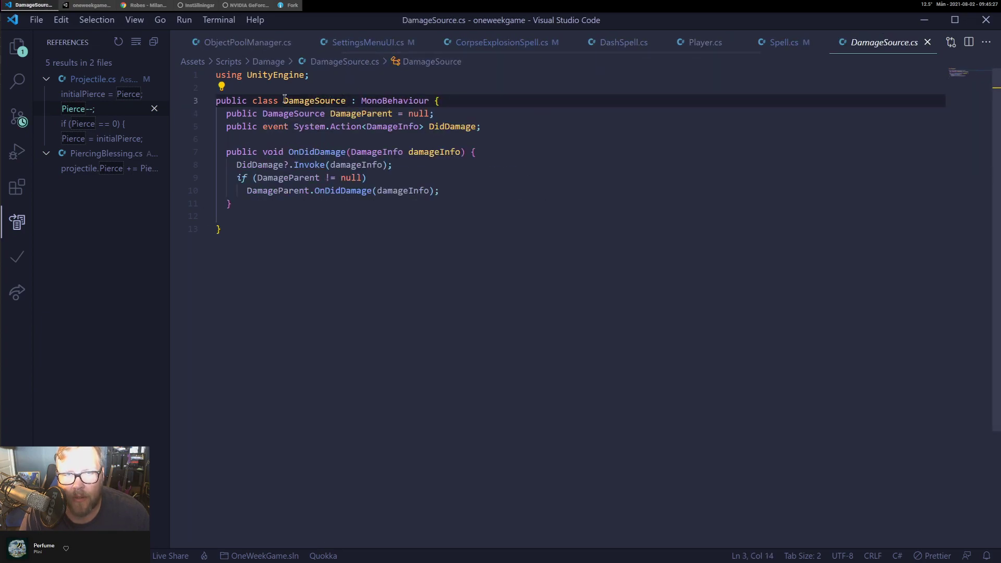
Try removing the DamageParent name from its declaration to check its uses in OnDidDamage, and undo the removal.
{"action": "double_click", "coordinate": [365, 114]}
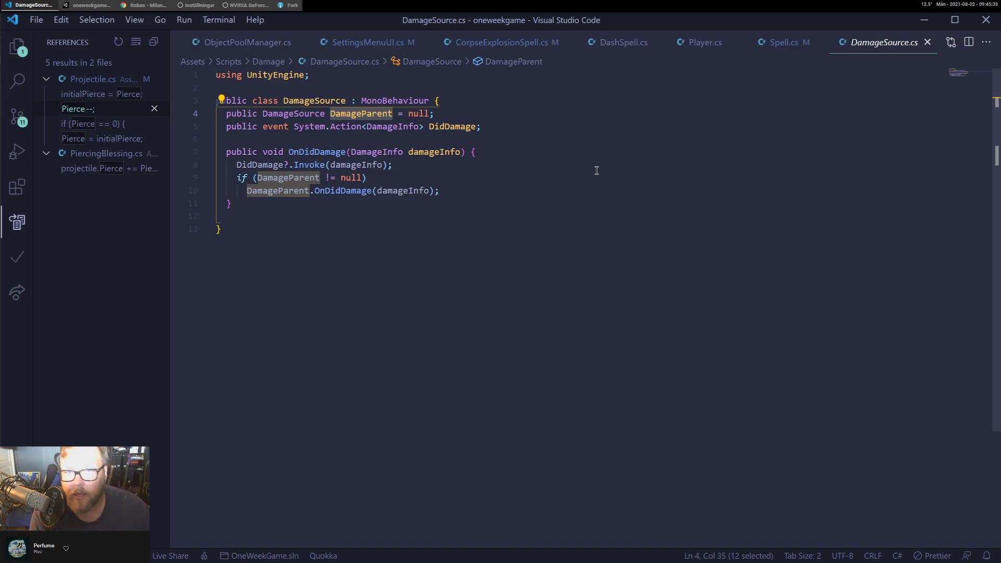
{"action": "key", "text": "ctrl+x"}
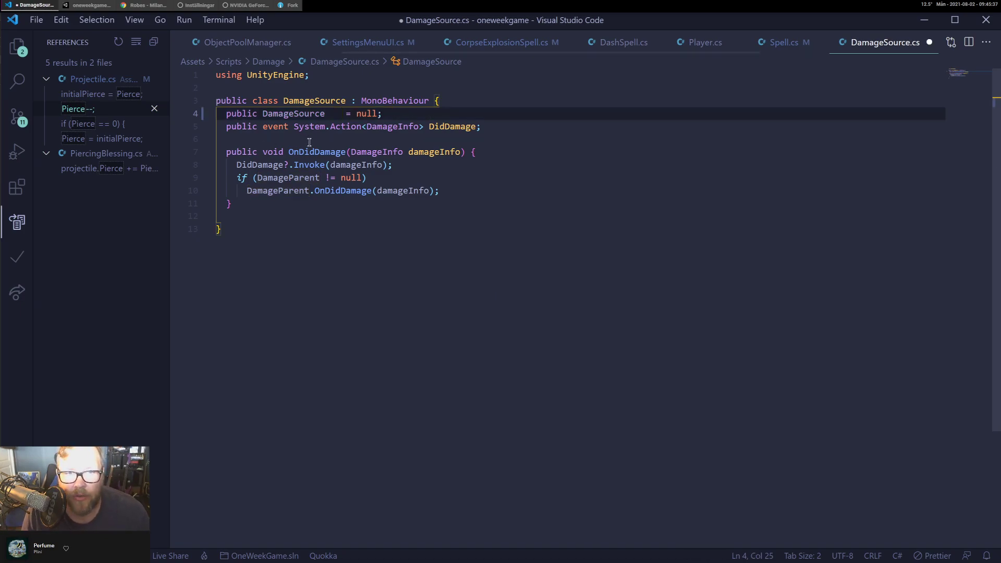
{"action": "double_click", "coordinate": [313, 152]}
{"action": "left_click", "coordinate": [285, 190]}
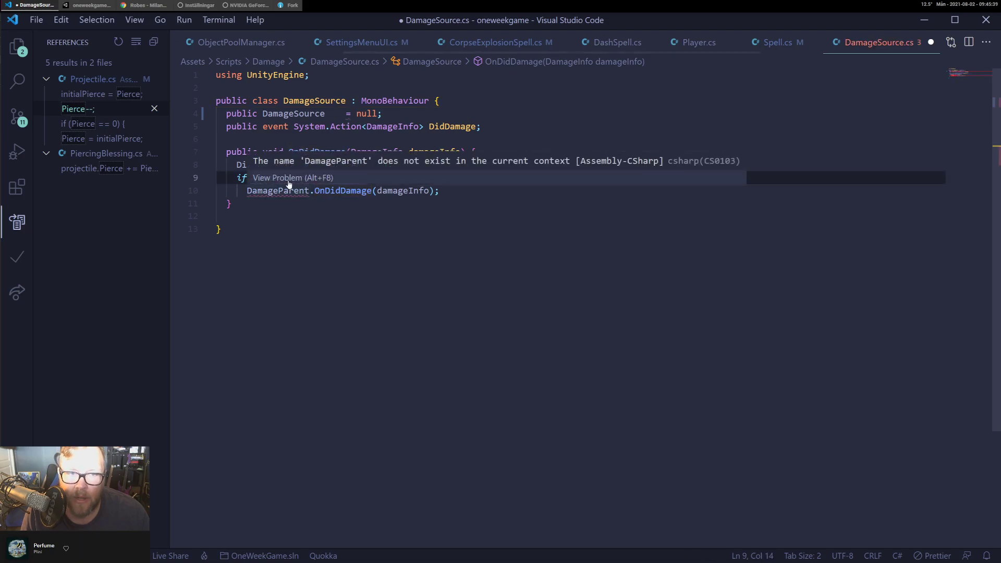
{"action": "left_click", "coordinate": [287, 180]}
{"action": "key", "text": "Escape"}
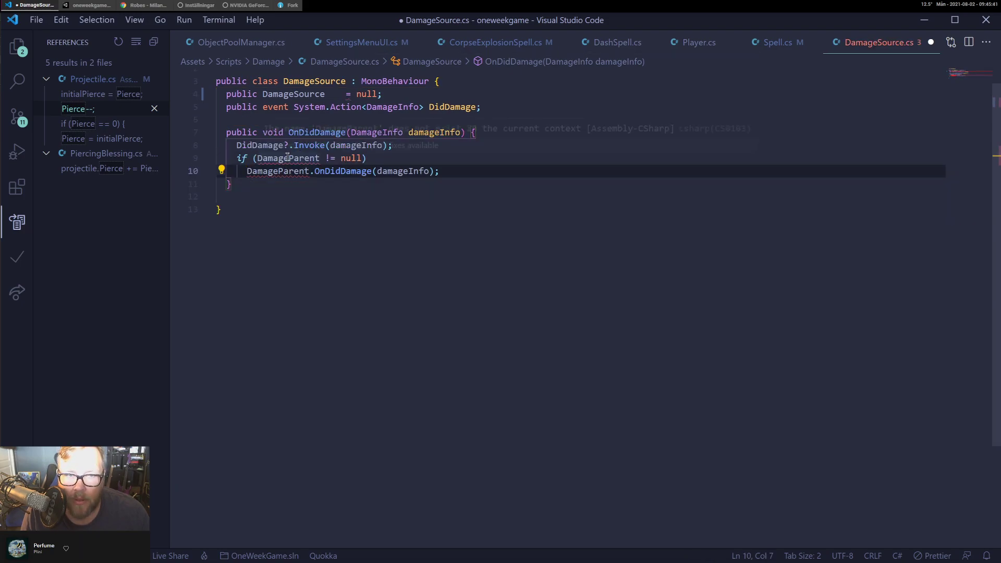
{"action": "mouse_move", "coordinate": [274, 156]}
{"action": "key", "text": "ctrl+z"}
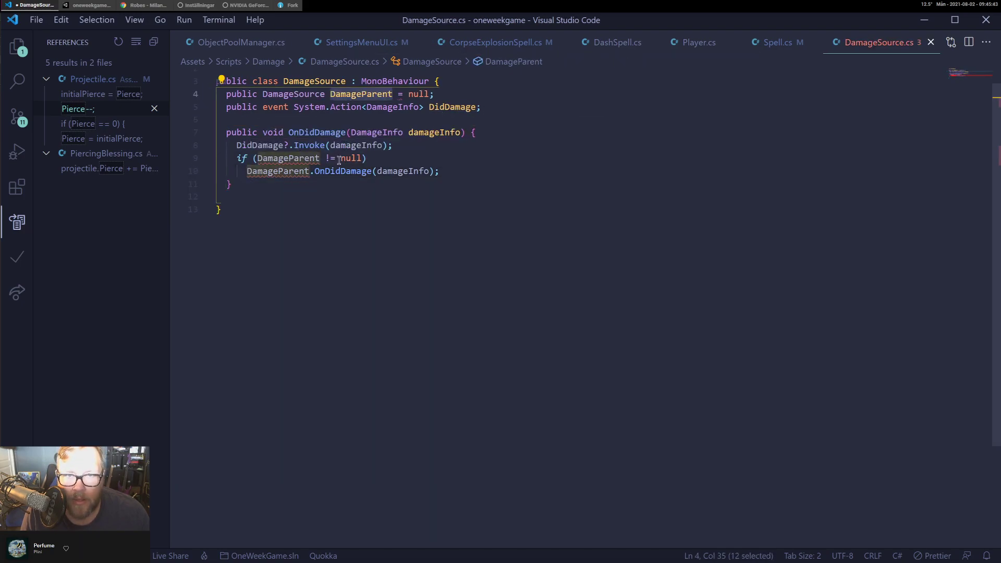
{"action": "left_click", "coordinate": [290, 157]}
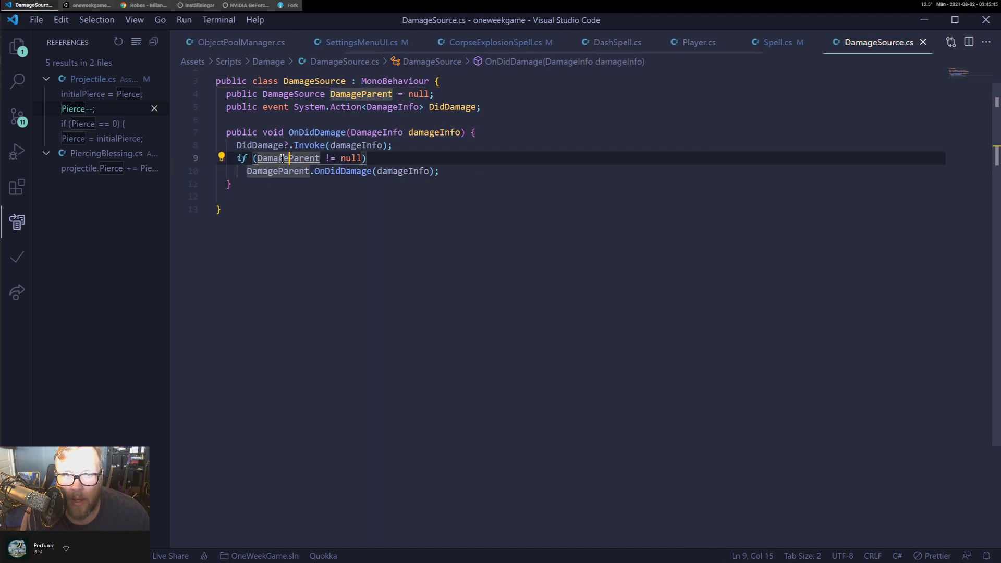
{"action": "mouse_move", "coordinate": [282, 159]}
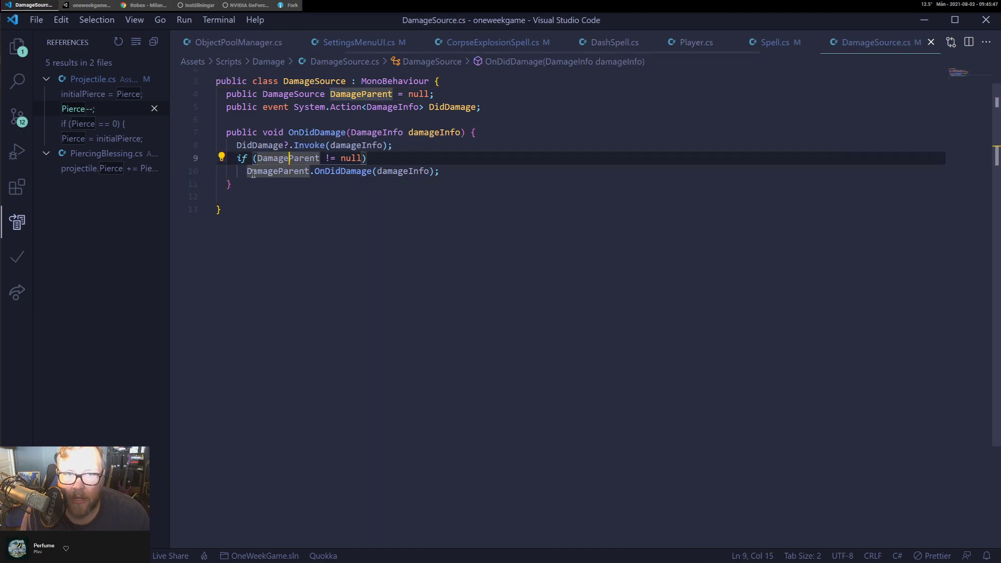
Open Player.cs and locate the DidDamage handler in its OnEnable method.
{"action": "mouse_move", "coordinate": [460, 136]}
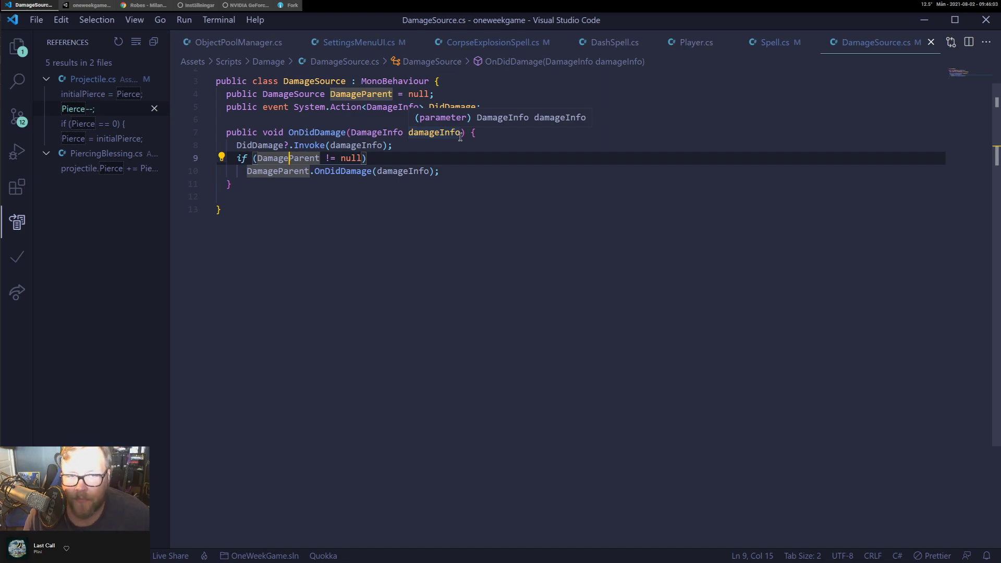
{"action": "key", "text": "ctrl+p"}
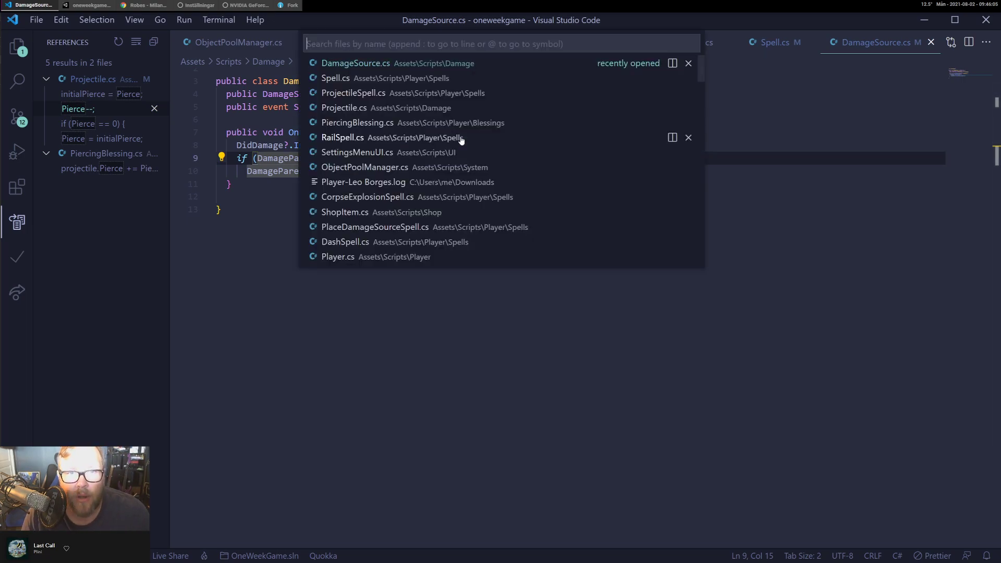
{"action": "type", "text": "player"}
{"action": "key", "text": "Return"}
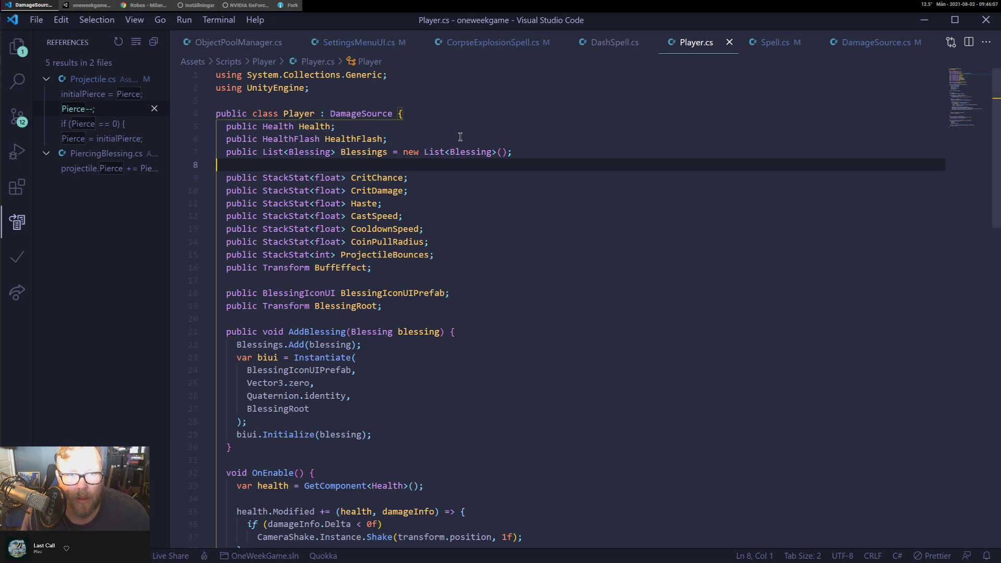
{"action": "scroll", "coordinate": [450, 331], "scroll_direction": "down", "scroll_amount": 6}
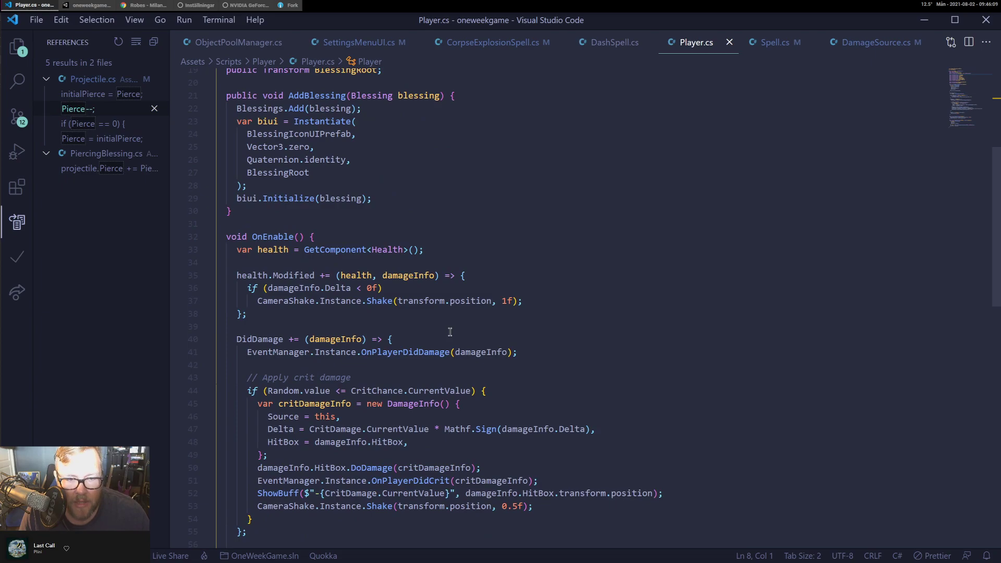
{"action": "scroll", "coordinate": [450, 331], "scroll_direction": "down", "scroll_amount": 4}
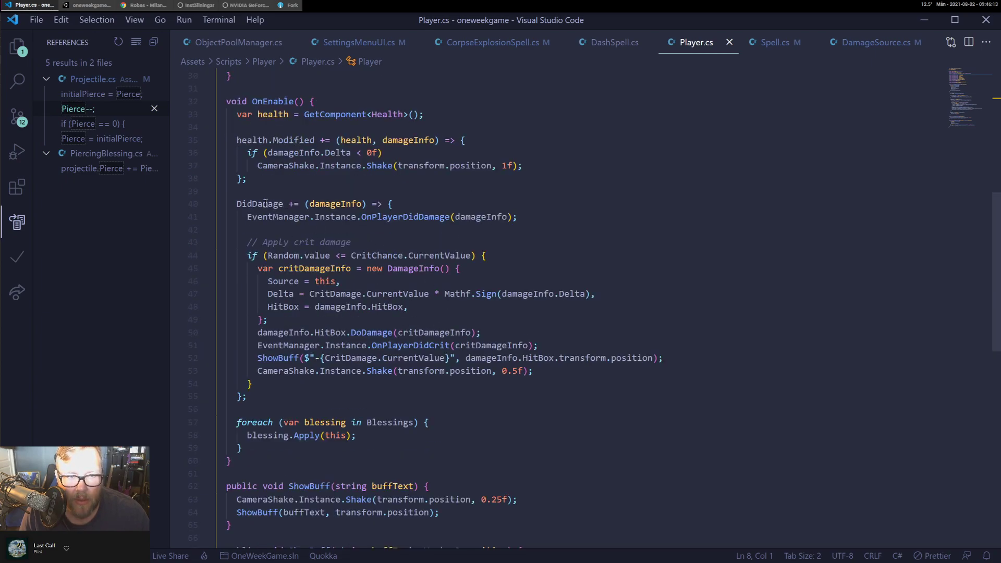
{"action": "double_click", "coordinate": [243, 203]}
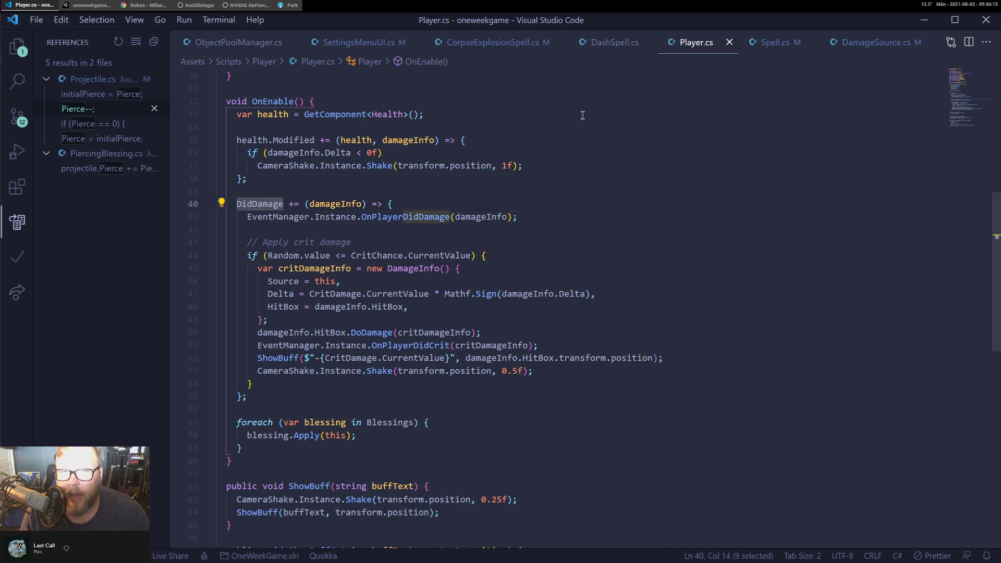
{"action": "left_click", "coordinate": [248, 203]}
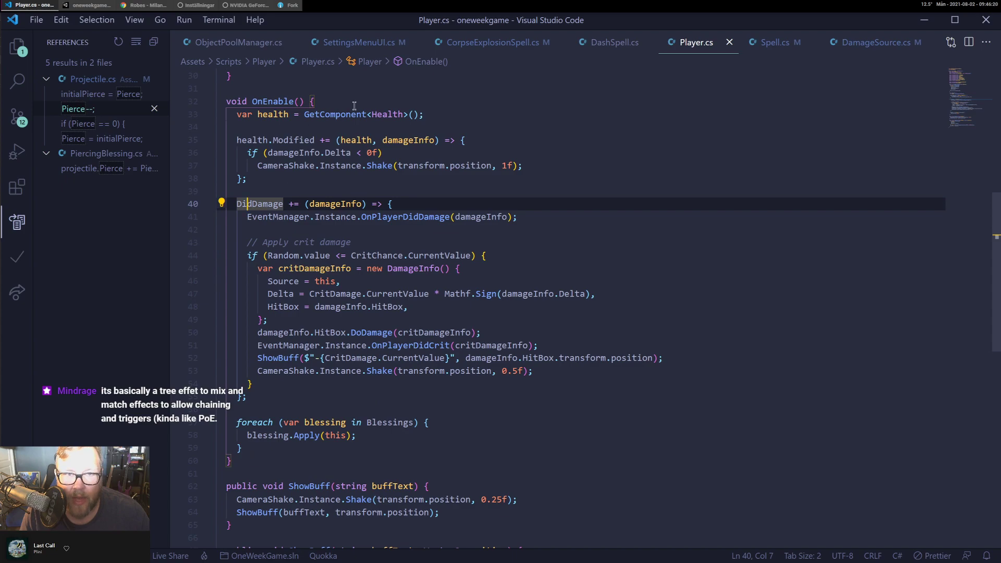
Examine the crit damage block in Player's DidDamage handler, including how critDamageInfo is constructed.
{"action": "scroll", "coordinate": [395, 212], "scroll_direction": "up", "scroll_amount": 2}
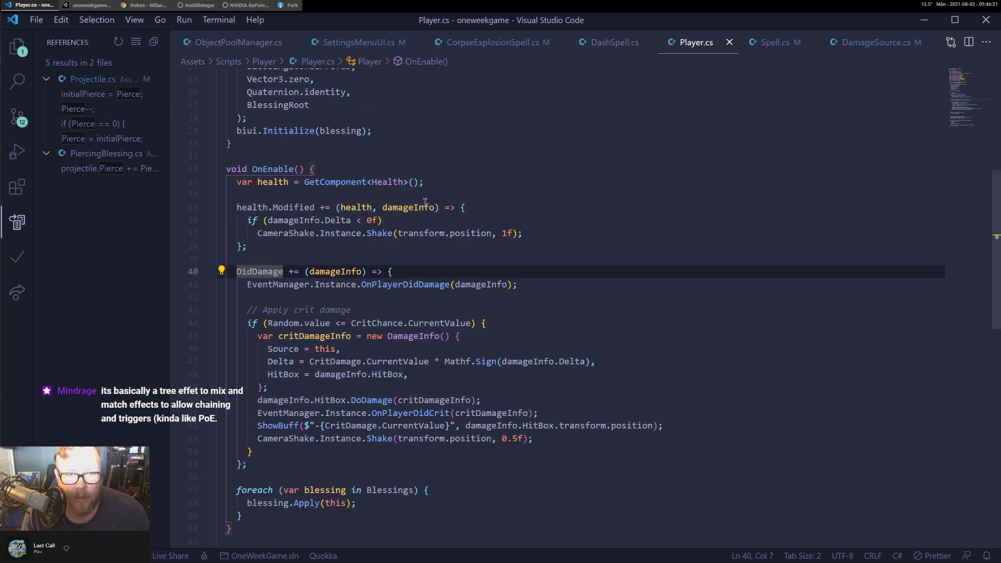
{"action": "left_click", "coordinate": [455, 323]}
{"action": "double_click", "coordinate": [271, 274]}
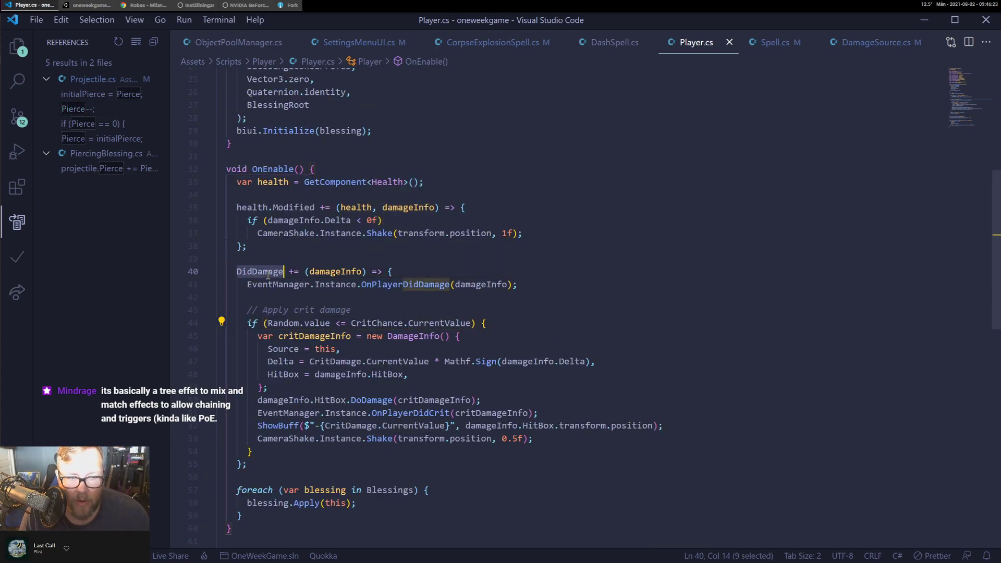
{"action": "left_click", "coordinate": [247, 323]}
{"action": "key", "text": "shift+Up"}
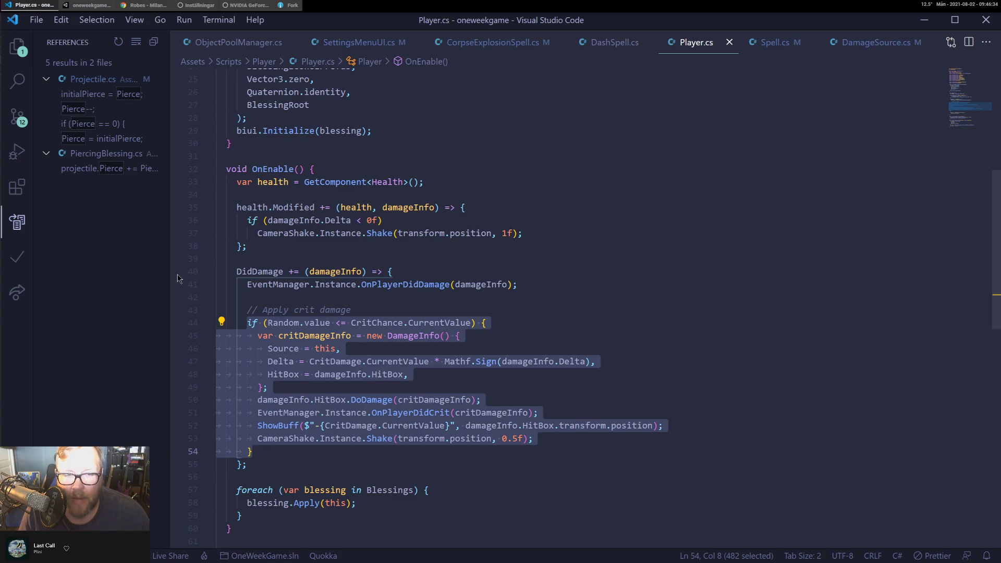
{"action": "left_click", "coordinate": [257, 271]}
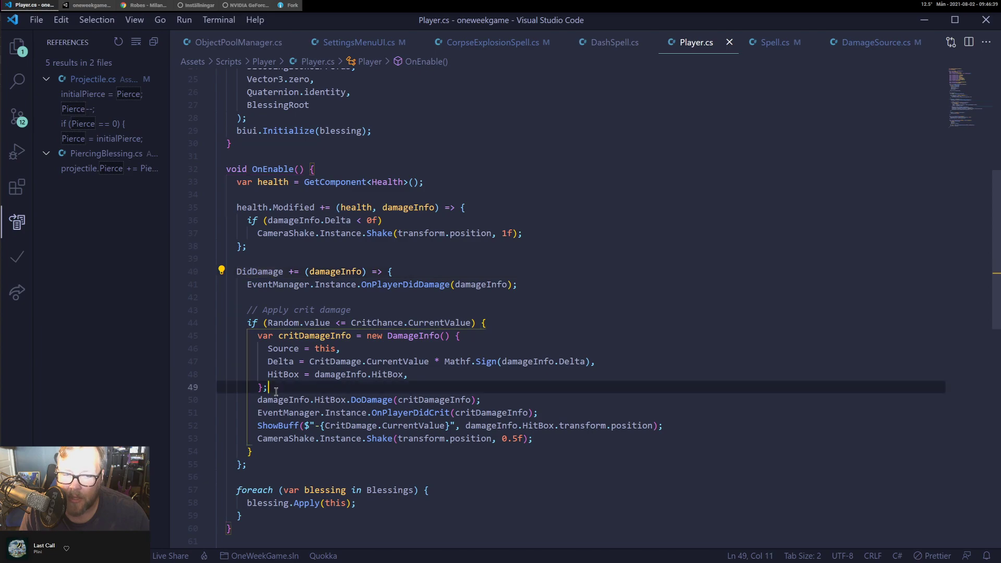
{"action": "left_click_drag", "start_coordinate": [354, 387], "coordinate": [258, 335]}
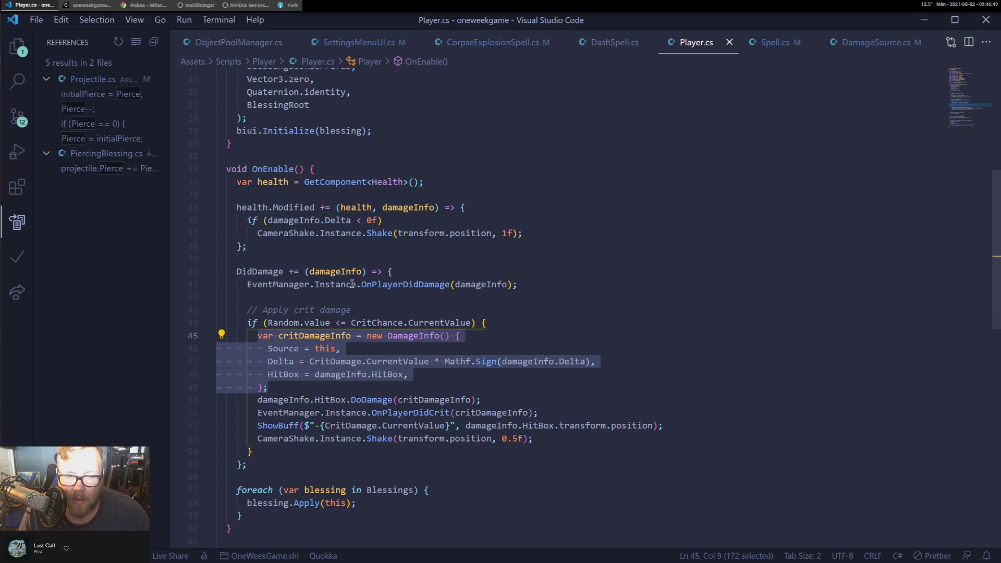
Collapse the expanded Scripts subfolders in the project tree and open HasteOnKillBlessing.cs from Player's Blessings folder.
{"action": "key", "text": "ctrl+shift+e"}
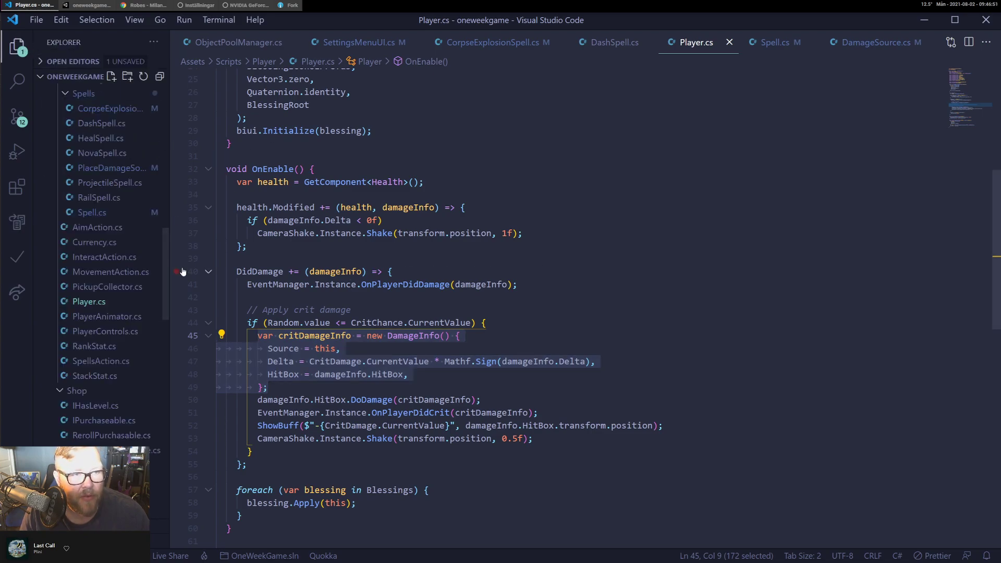
{"action": "scroll", "coordinate": [89, 320], "scroll_direction": "up", "scroll_amount": 10}
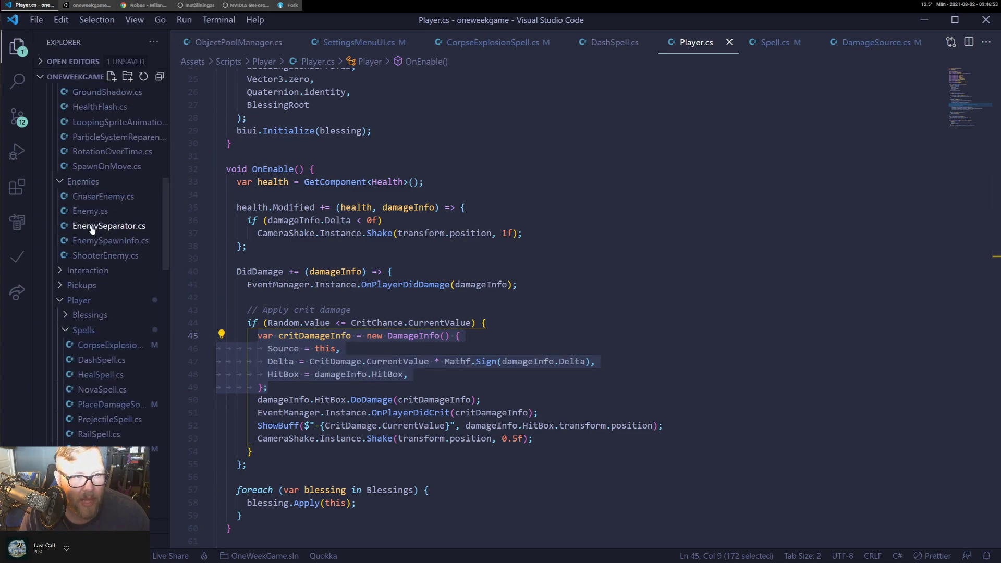
{"action": "scroll", "coordinate": [86, 229], "scroll_direction": "up", "scroll_amount": 3}
{"action": "scroll", "coordinate": [78, 214], "scroll_direction": "down", "scroll_amount": 6}
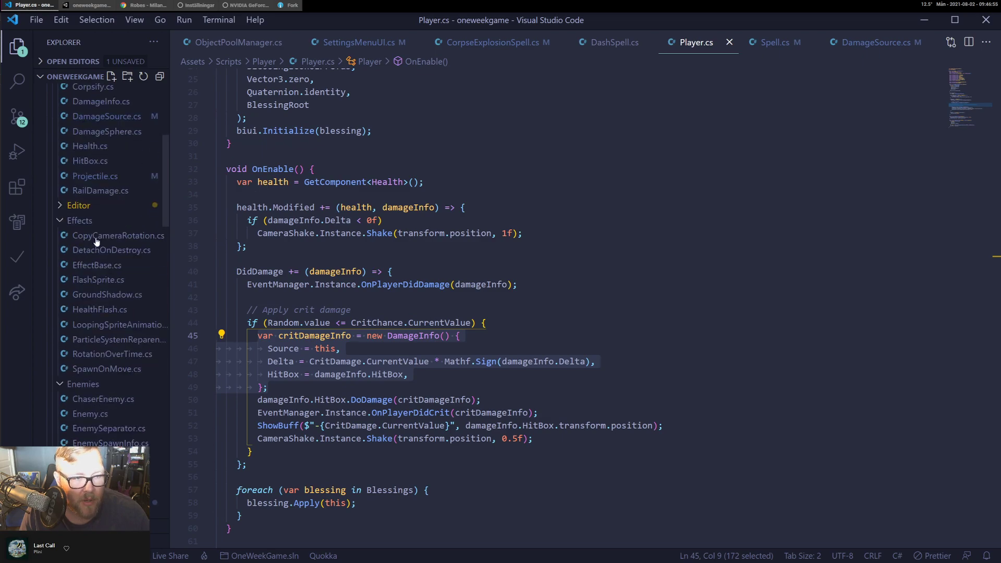
{"action": "left_click", "coordinate": [58, 385]}
{"action": "left_click", "coordinate": [59, 428]}
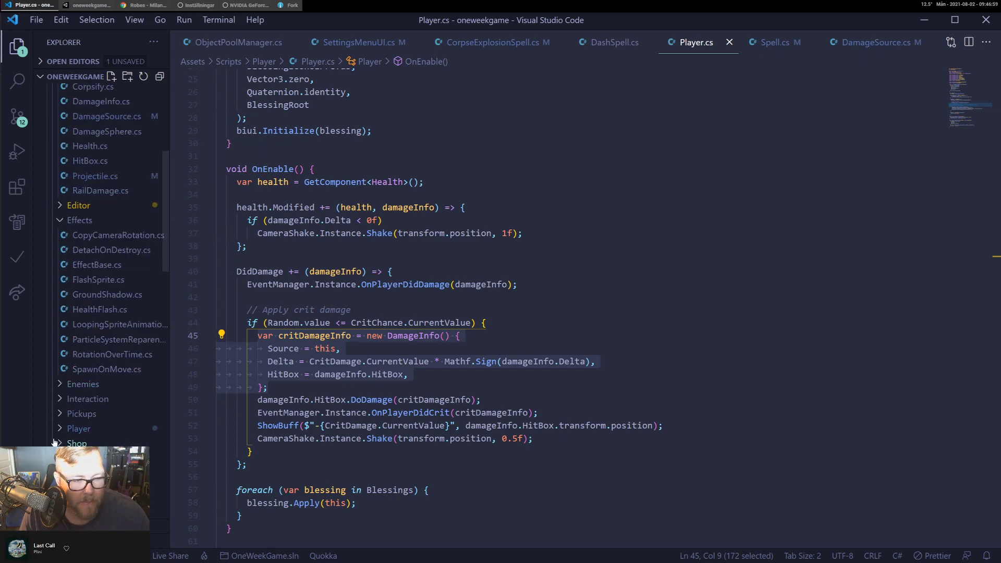
{"action": "scroll", "coordinate": [83, 203], "scroll_direction": "up", "scroll_amount": 3}
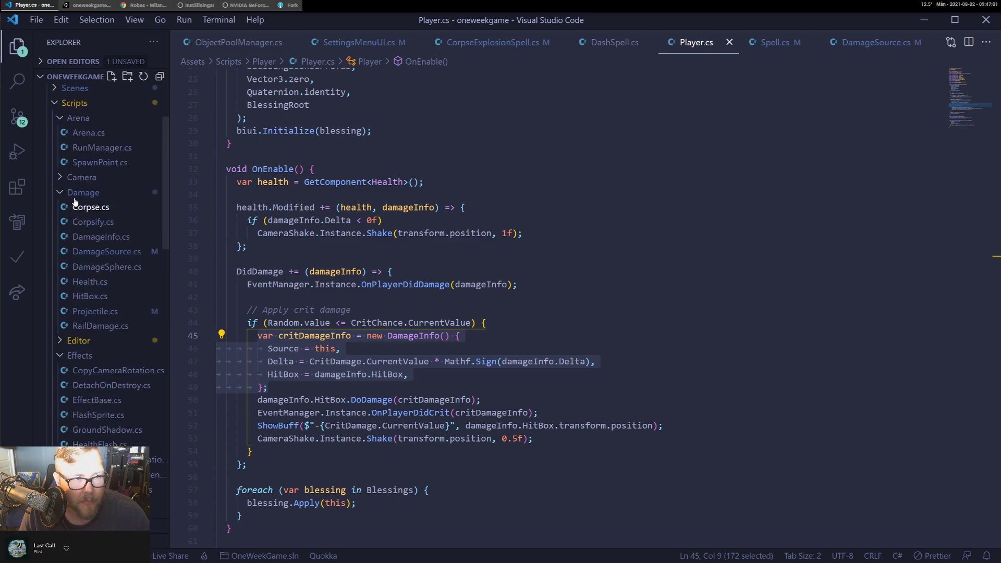
{"action": "left_click", "coordinate": [57, 193]}
{"action": "left_click", "coordinate": [59, 118]}
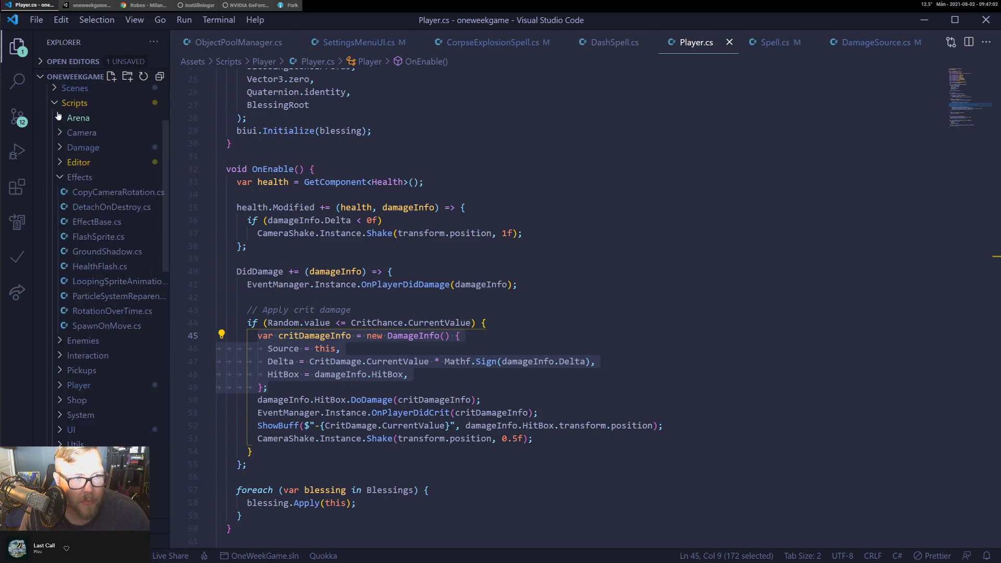
{"action": "left_click", "coordinate": [59, 178]}
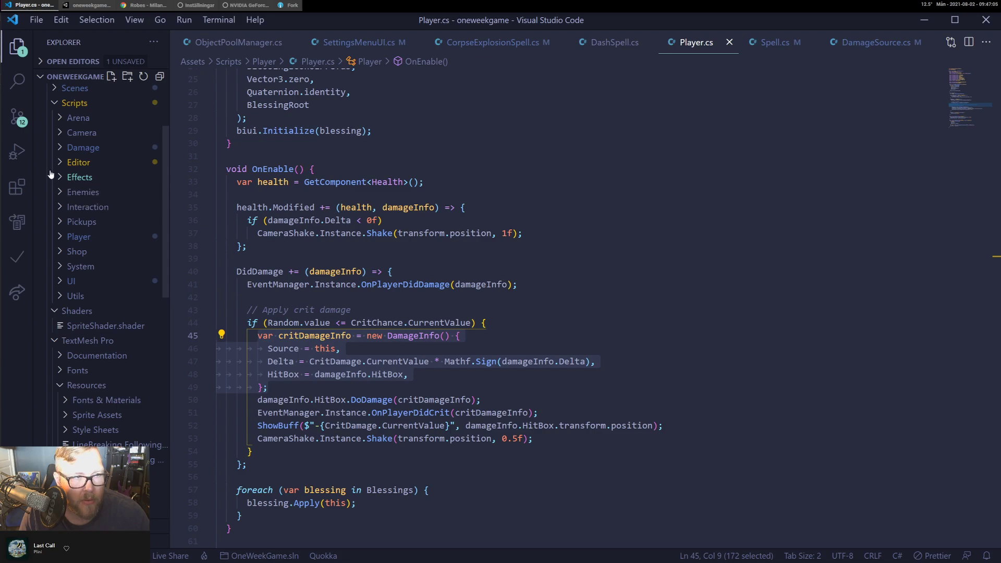
{"action": "left_click", "coordinate": [60, 237]}
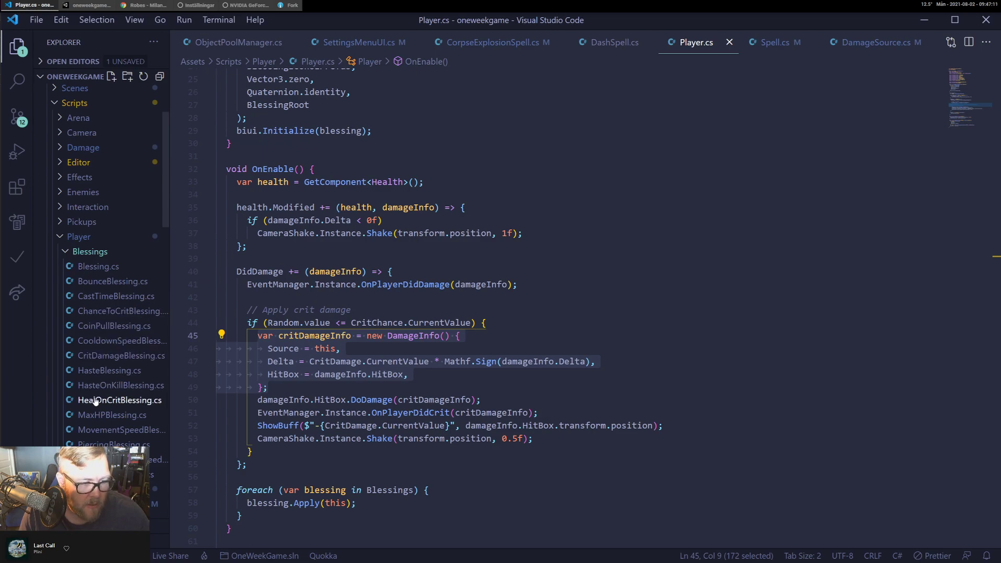
{"action": "left_click", "coordinate": [112, 385]}
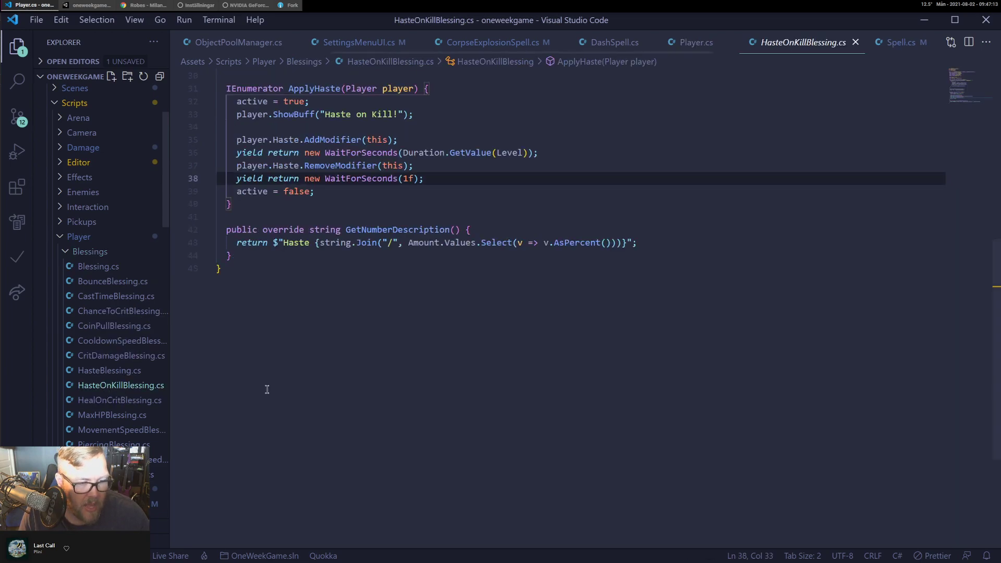
Go to the Apply method in HasteOnKillBlessing.cs and examine its subscription to EventManager.Instance.PlayerDidDamage.
{"action": "left_click", "coordinate": [510, 174]}
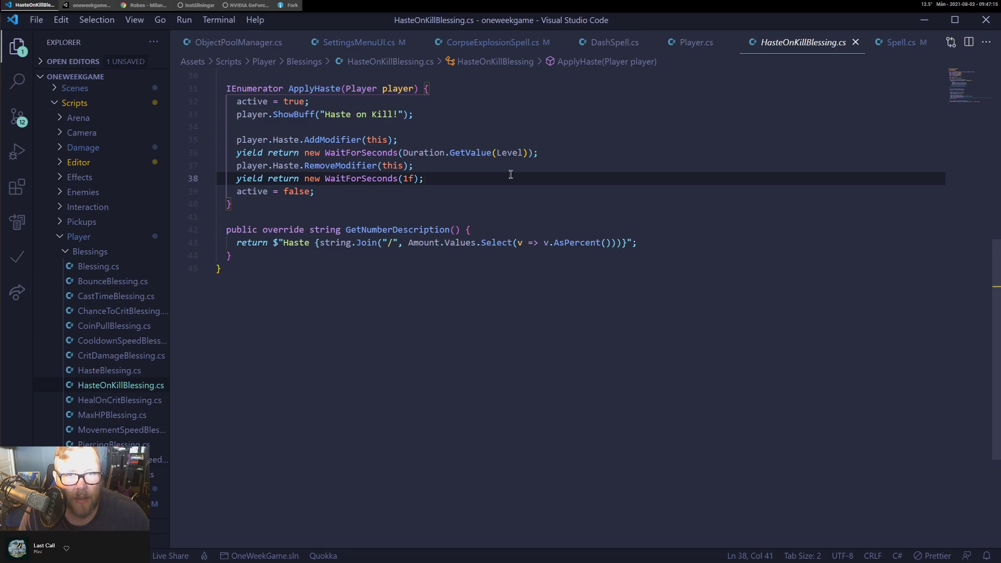
{"action": "left_click", "coordinate": [458, 103]}
{"action": "scroll", "coordinate": [380, 228], "scroll_direction": "up", "scroll_amount": 4}
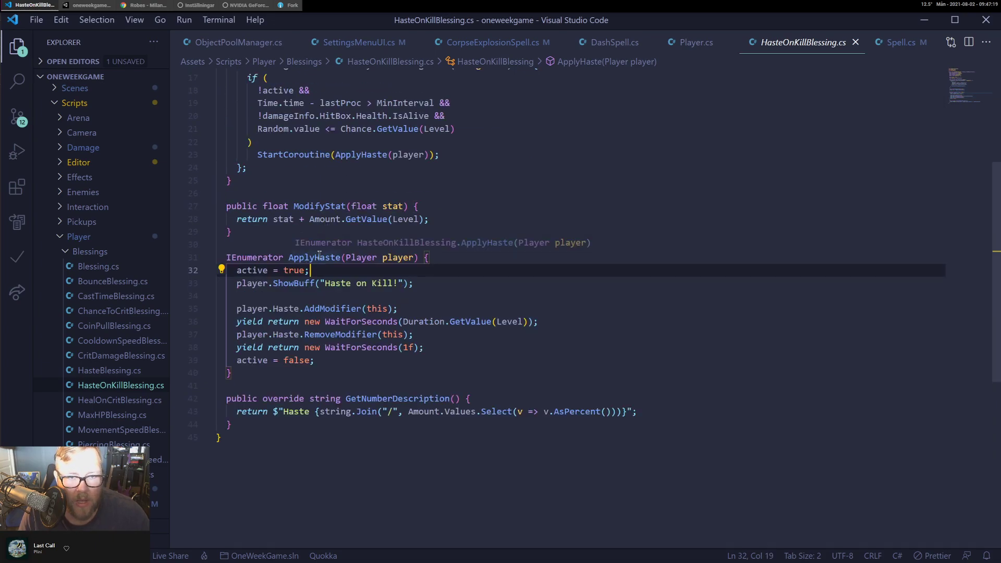
{"action": "scroll", "coordinate": [324, 254], "scroll_direction": "up", "scroll_amount": 4}
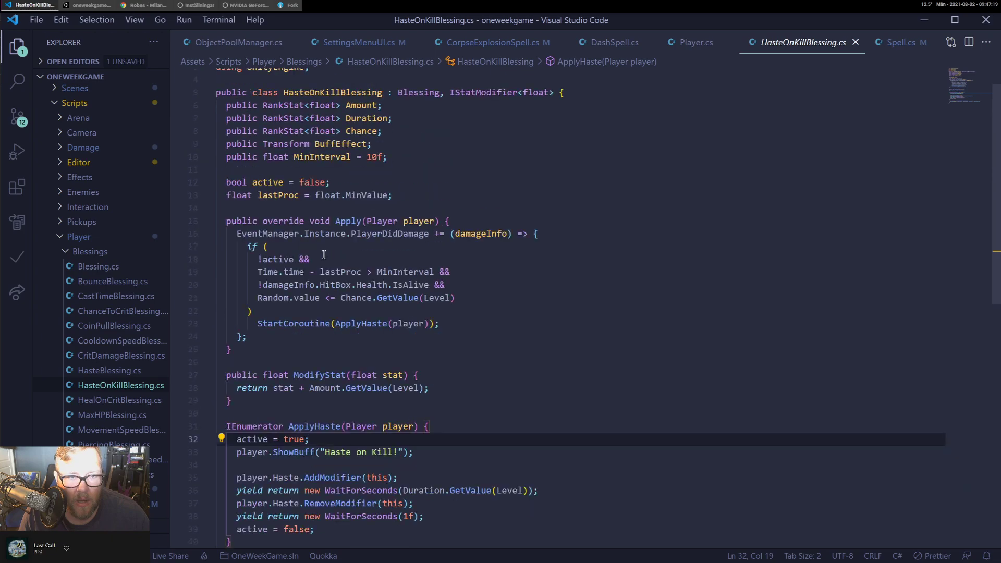
{"action": "left_click", "coordinate": [350, 221]}
{"action": "double_click", "coordinate": [390, 233]}
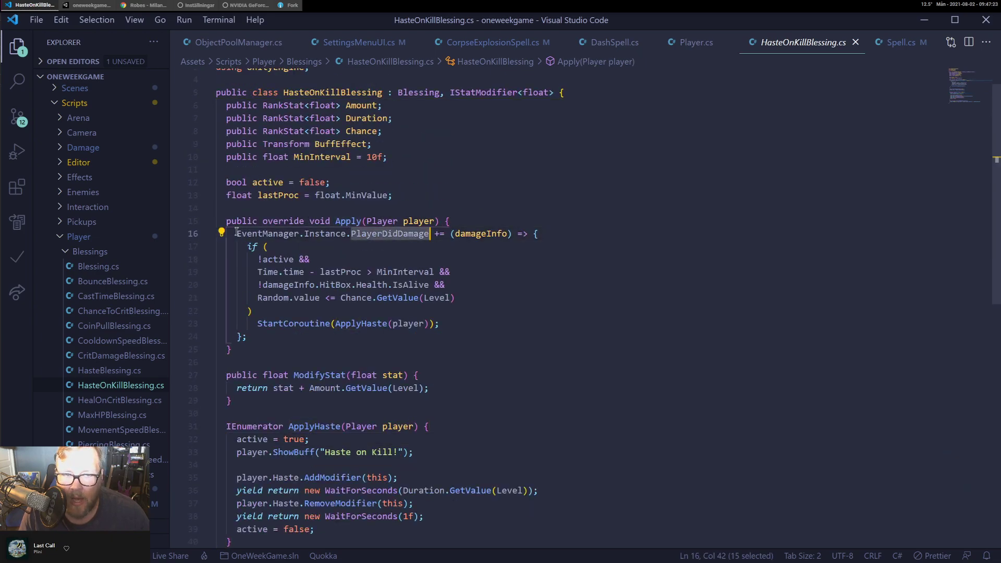
{"action": "left_click_drag", "start_coordinate": [237, 233], "coordinate": [430, 234]}
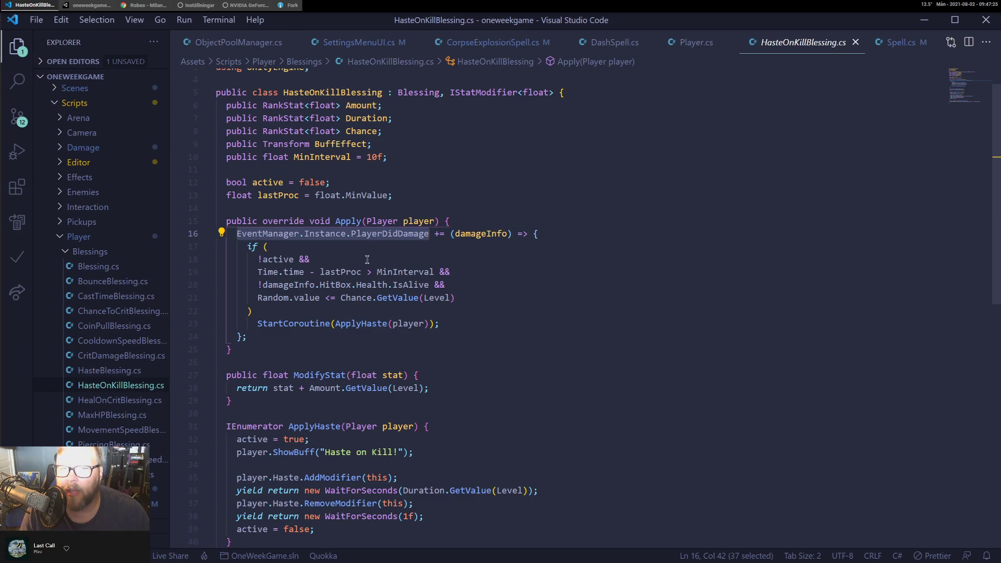
{"action": "left_click", "coordinate": [376, 234]}
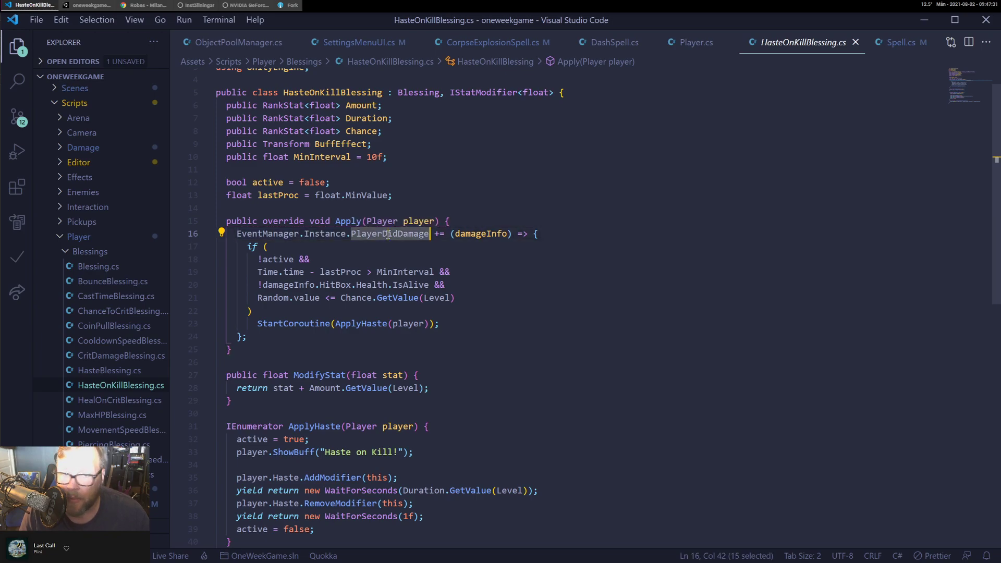
Examine the condition that starts ApplyHaste inside the PlayerDidDamage handler and its use of damageInfo.
{"action": "left_click", "coordinate": [247, 245]}
{"action": "left_click_drag", "start_coordinate": [247, 243], "coordinate": [441, 324]}
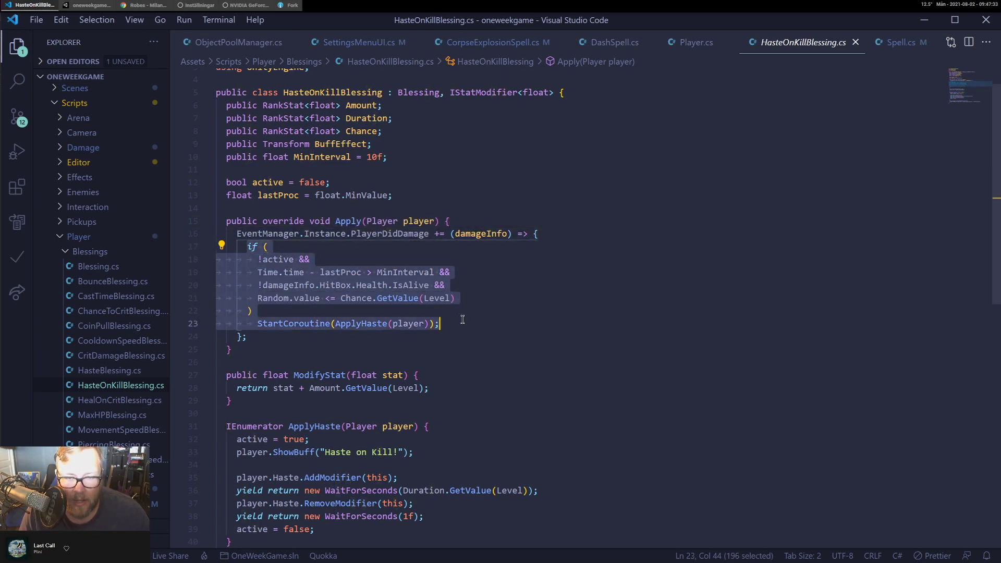
{"action": "double_click", "coordinate": [486, 234]}
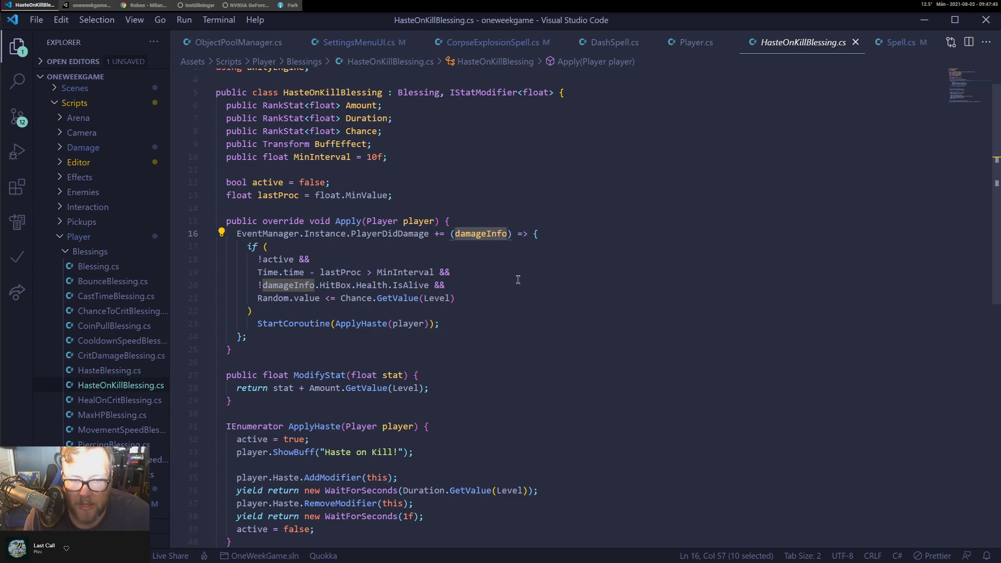
{"action": "left_click", "coordinate": [464, 299]}
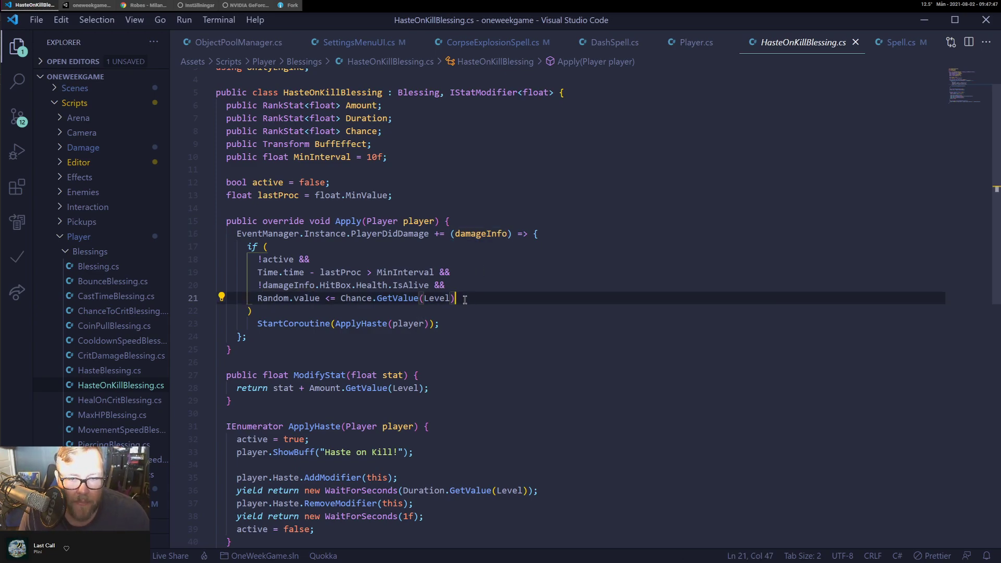
Examine the ApplyHaste coroutine in HasteOnKillBlessing.cs and review the class's stat fields.
{"action": "scroll", "coordinate": [461, 298], "scroll_direction": "down", "scroll_amount": 3}
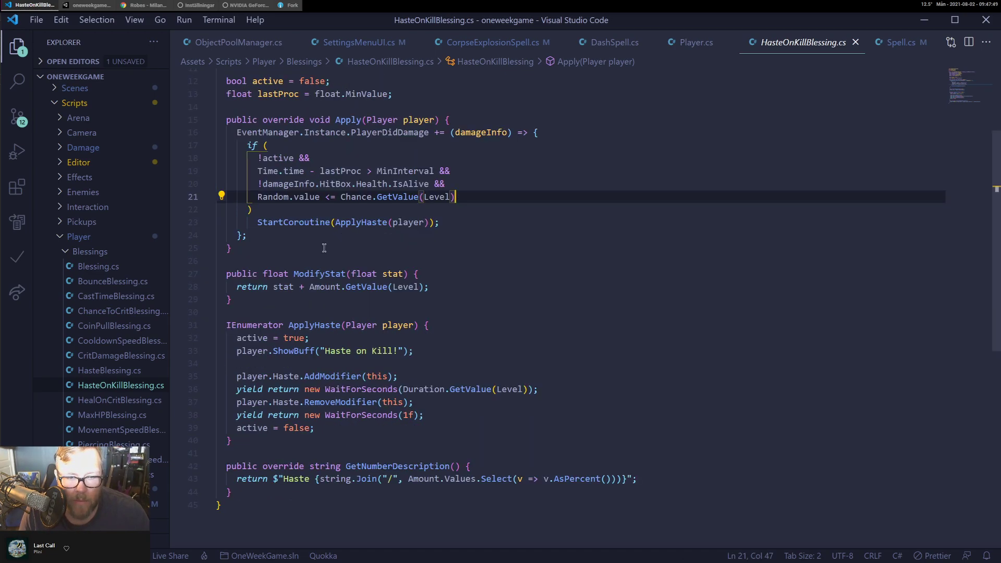
{"action": "scroll", "coordinate": [324, 248], "scroll_direction": "down", "scroll_amount": 2}
{"action": "left_click_drag", "start_coordinate": [315, 360], "coordinate": [205, 262]}
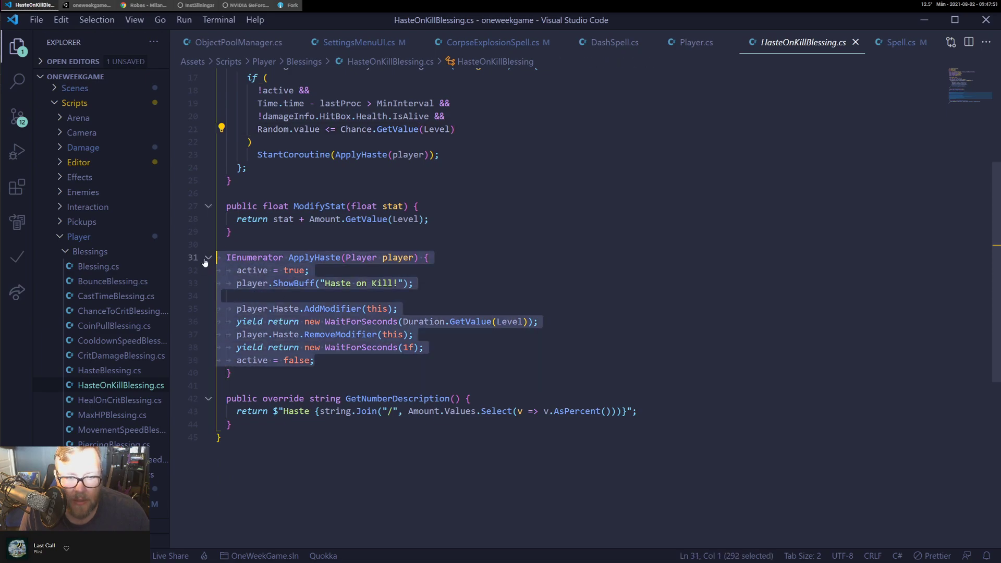
{"action": "left_click", "coordinate": [386, 270]}
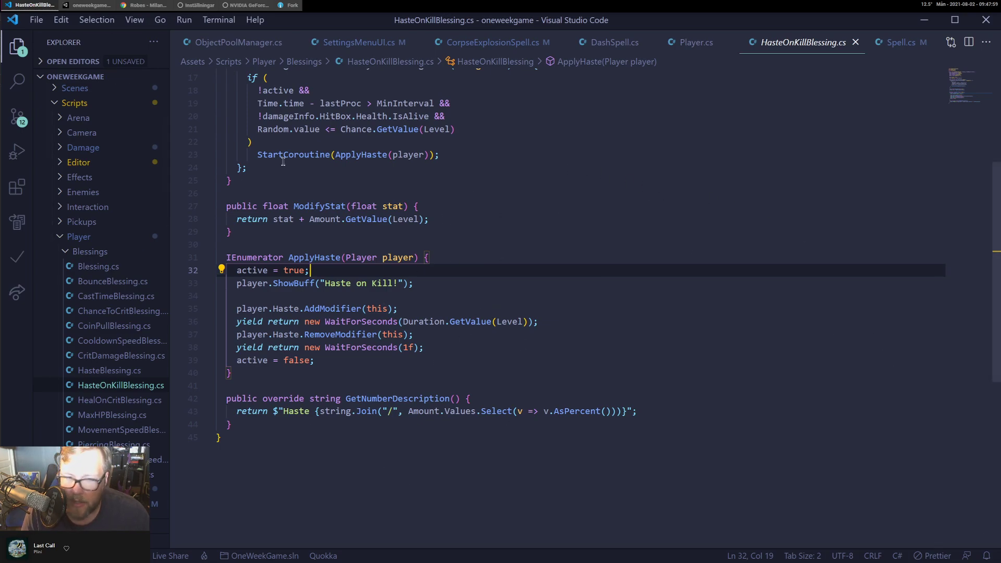
{"action": "scroll", "coordinate": [466, 305], "scroll_direction": "up", "scroll_amount": 5}
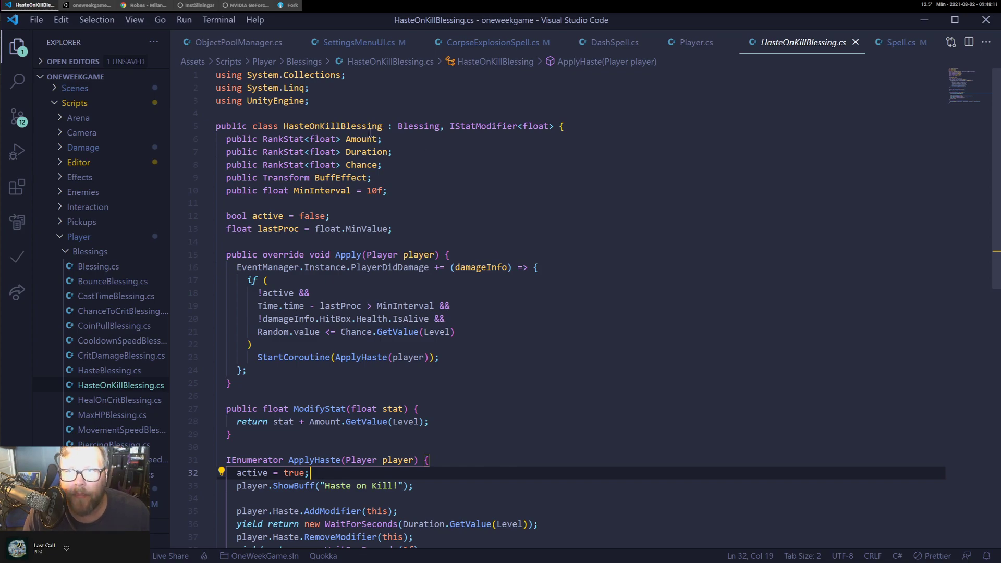
{"action": "scroll", "coordinate": [251, 43], "scroll_direction": "down", "scroll_amount": 3}
Close all open script editors and discard the unsaved Untitled-1 file without saving.
{"action": "middle_click", "coordinate": [250, 42]}
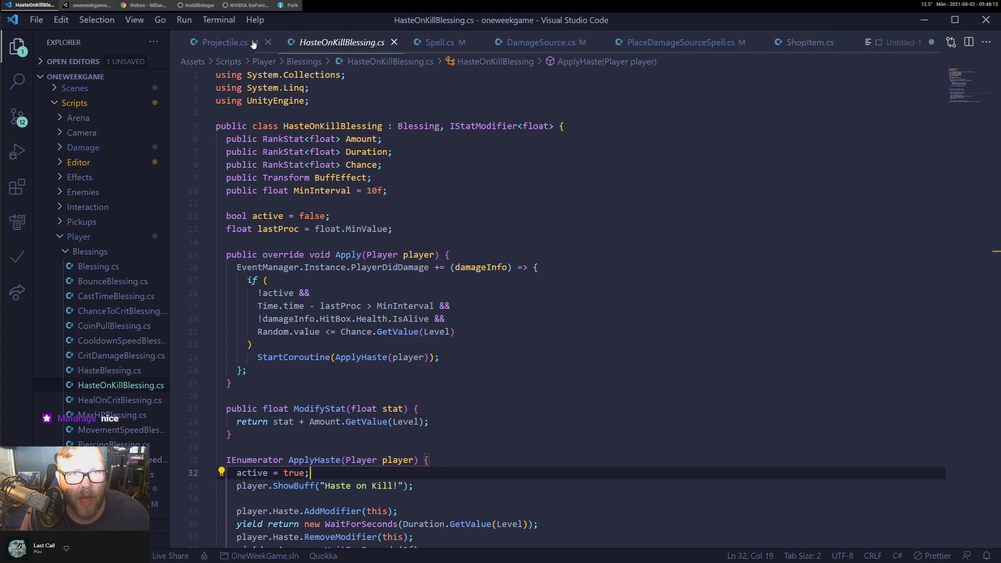
{"action": "middle_click", "coordinate": [251, 43]}
{"action": "middle_click", "coordinate": [250, 42]}
{"action": "middle_click", "coordinate": [251, 43]}
{"action": "middle_click", "coordinate": [251, 42]}
{"action": "middle_click", "coordinate": [251, 43]}
{"action": "middle_click", "coordinate": [250, 42]}
{"action": "middle_click", "coordinate": [251, 43]}
{"action": "key", "text": "Escape"}
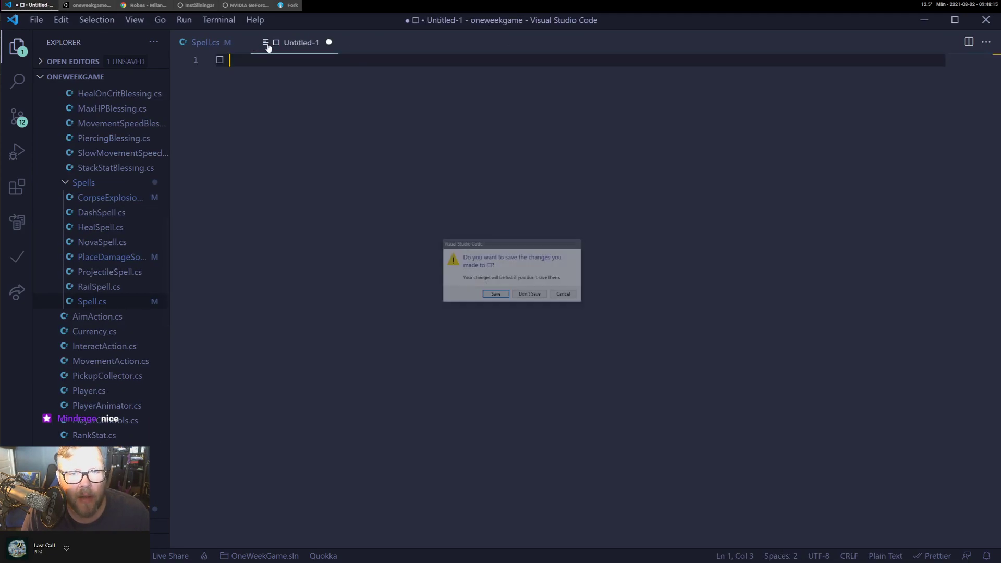
{"action": "left_click", "coordinate": [228, 43]}
{"action": "middle_click", "coordinate": [228, 51]}
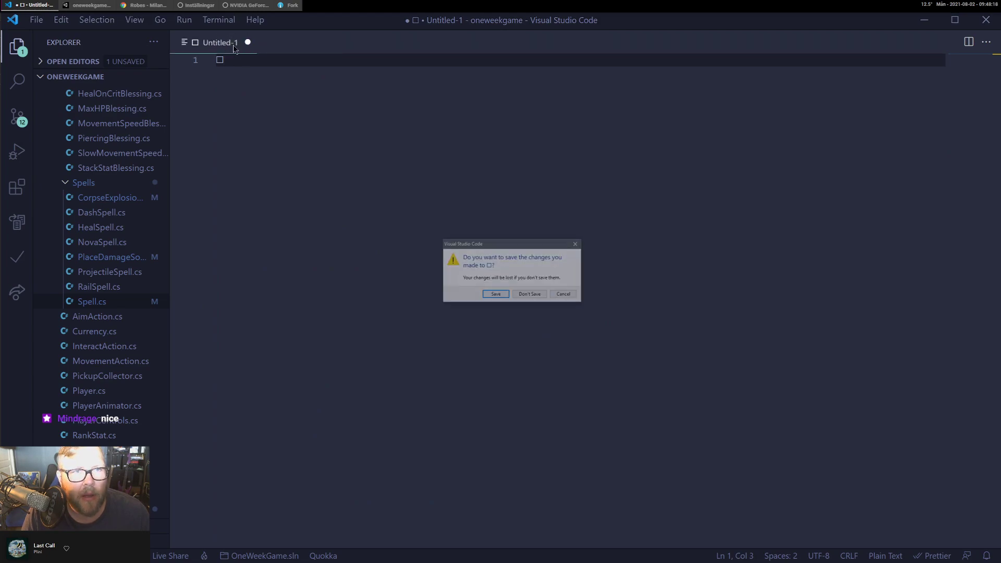
{"action": "left_click", "coordinate": [544, 296]}
Switch to Fork, review the change in Assets/Scripts/Damage/Projectile.cs and stage only that file.
{"action": "left_click", "coordinate": [286, 6]}
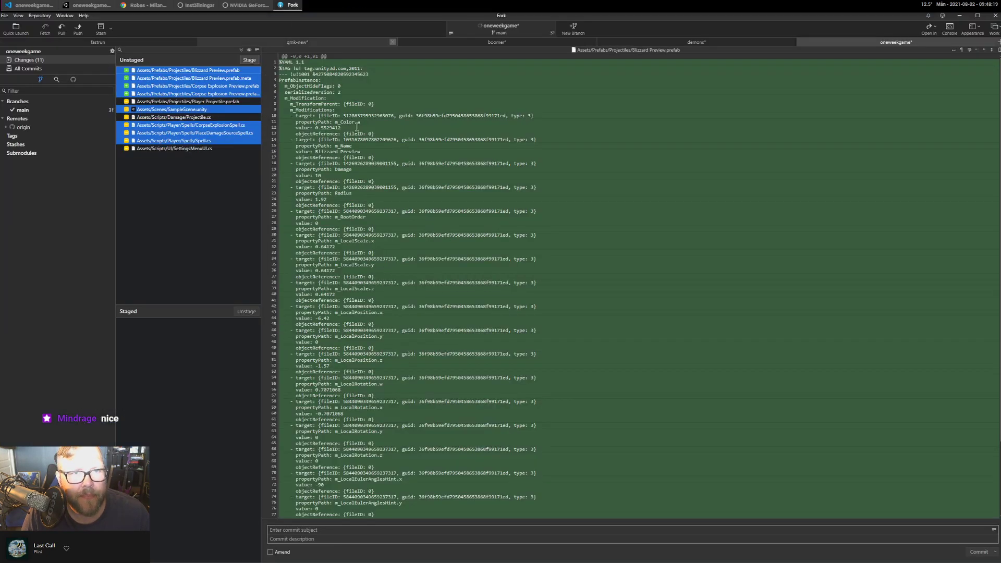
{"action": "left_click", "coordinate": [193, 142]}
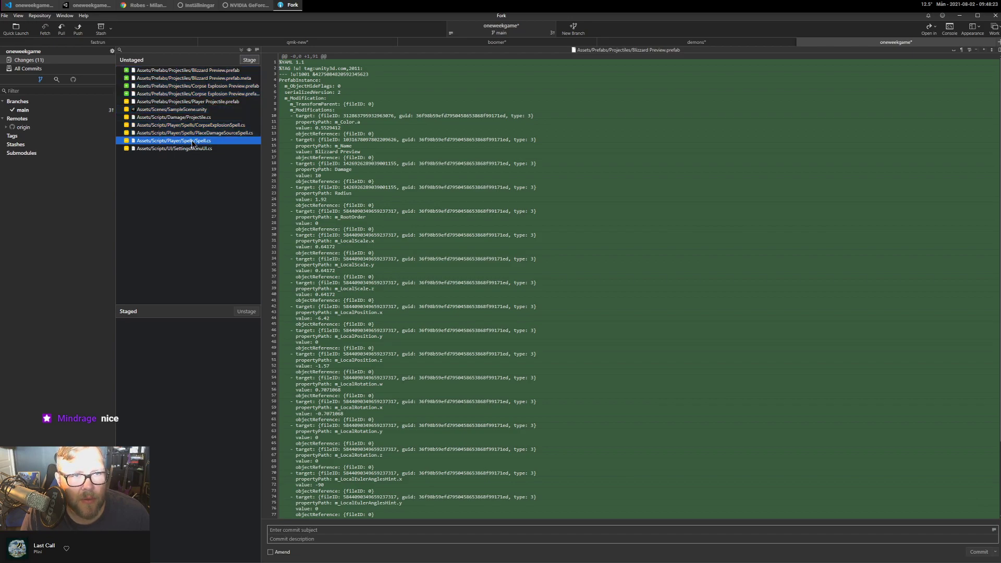
{"action": "left_click", "coordinate": [205, 70], "text": "shift"}
{"action": "left_click", "coordinate": [189, 117]}
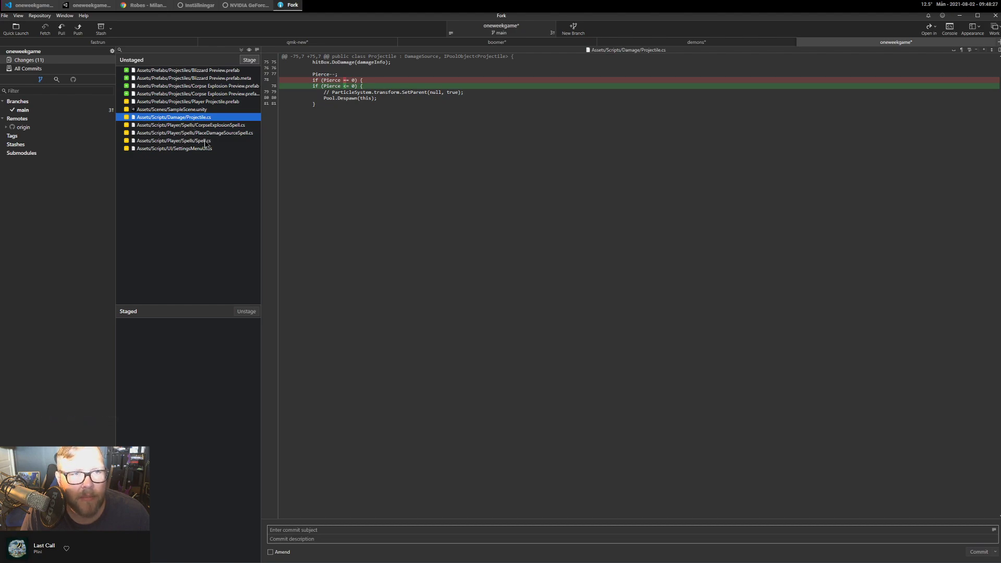
{"action": "left_click_drag", "start_coordinate": [203, 117], "coordinate": [238, 386]}
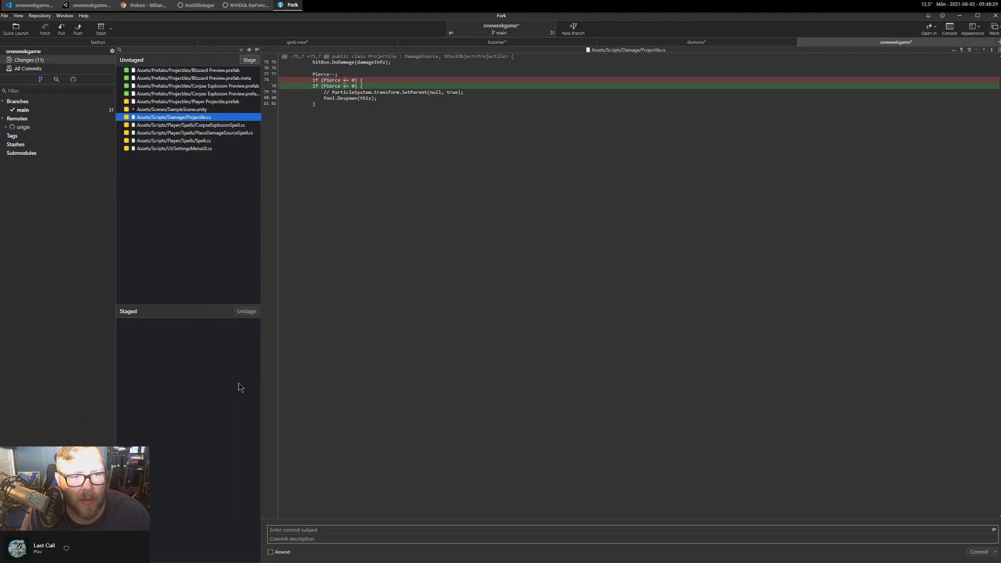
Commit the staged Projectile.cs with the subject "Make pierce work with zero OR Less value".
{"action": "left_click", "coordinate": [356, 531]}
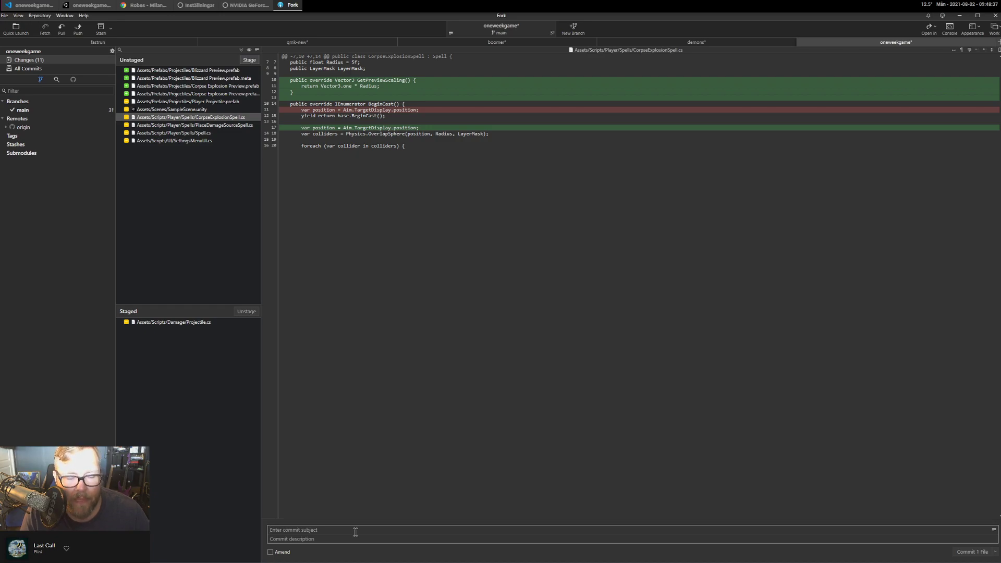
{"action": "type", "text": "M"}
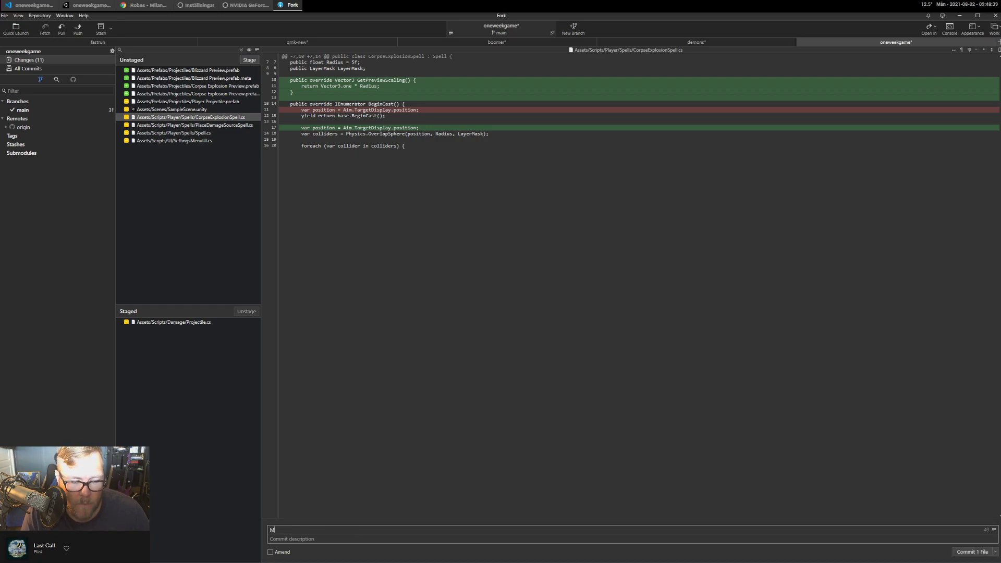
{"action": "key", "text": "BackSpace"}
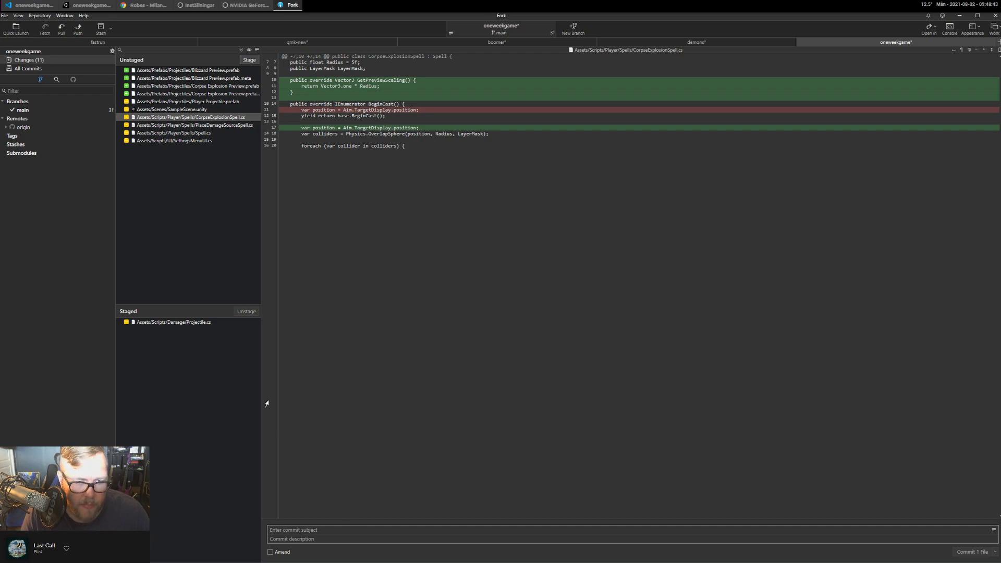
{"action": "left_click", "coordinate": [204, 322]}
{"action": "left_click", "coordinate": [316, 528]}
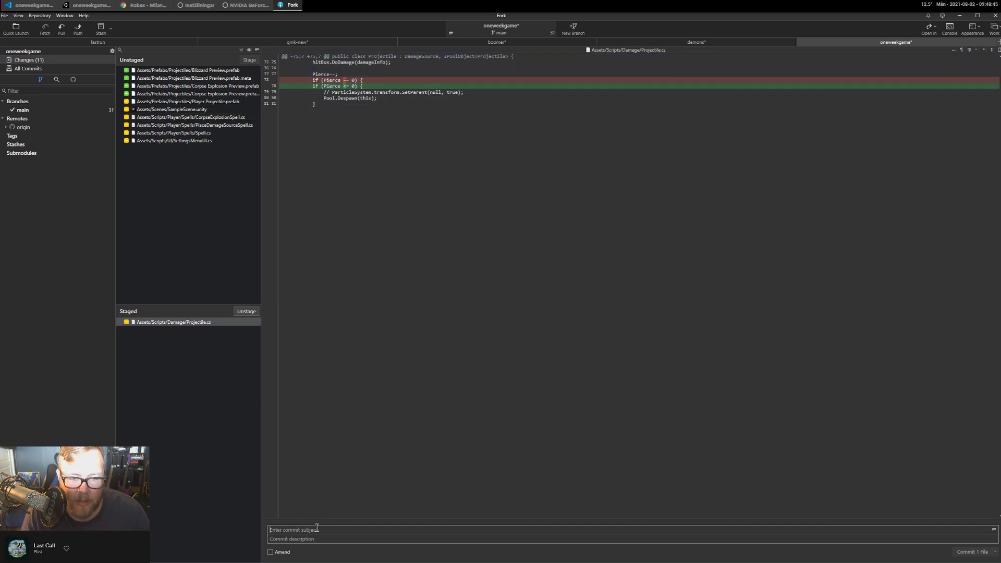
{"action": "type", "text": "Make bounce work like it sh"}
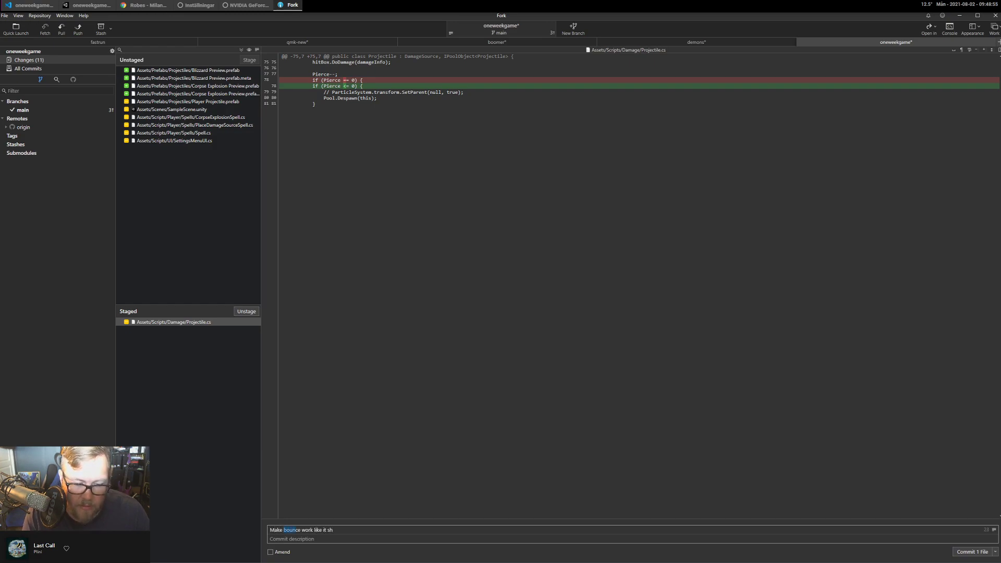
{"action": "type", "text": "pierce"}
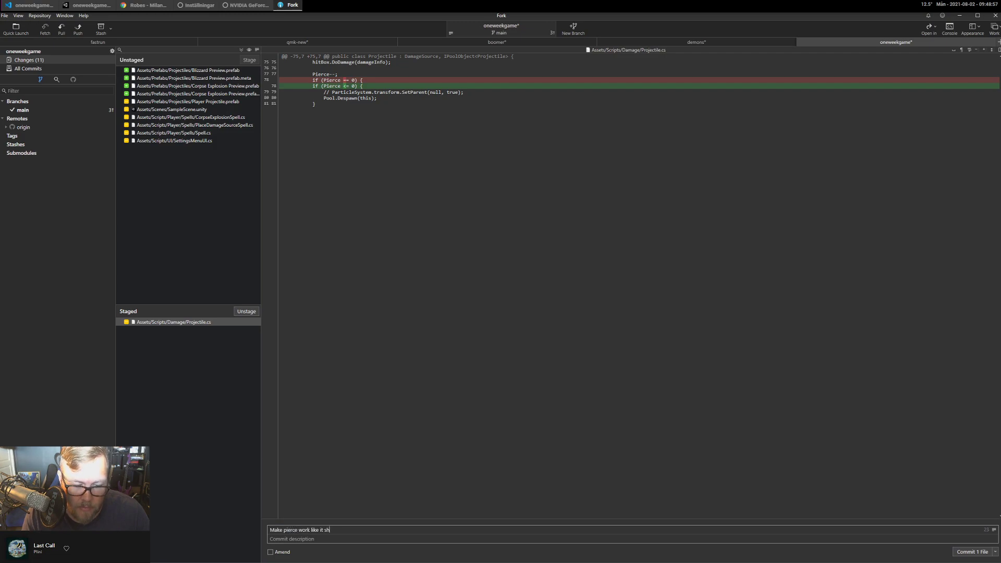
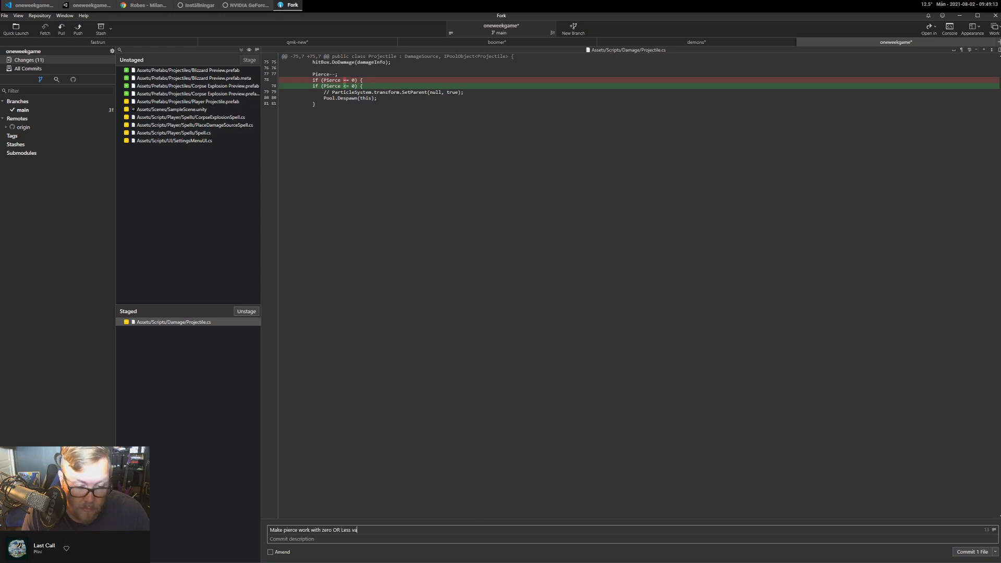
{"action": "key", "text": "ctrl+Return"}
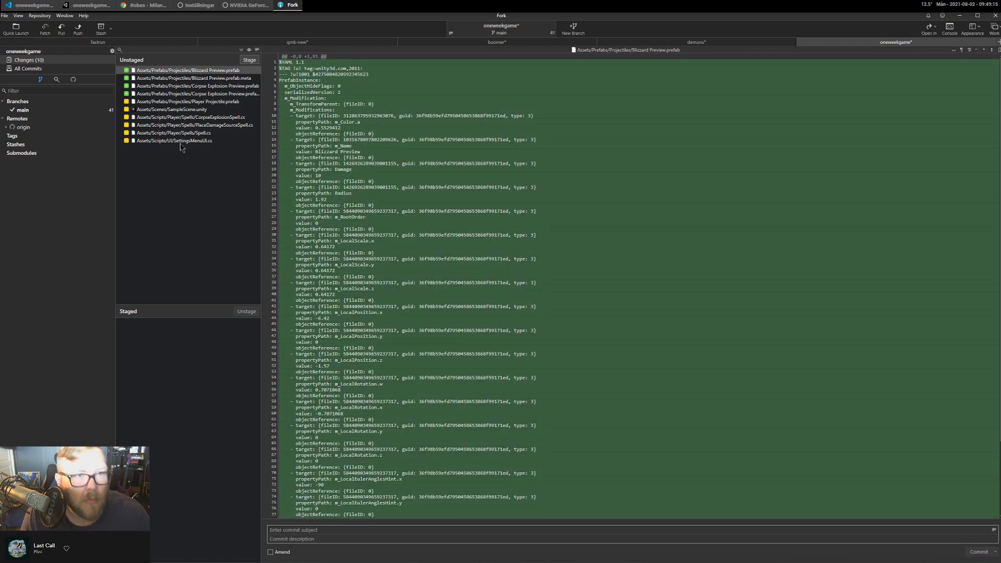
Stage Player Projectile.prefab and amend the last commit to include it.
{"action": "left_click", "coordinate": [193, 102]}
{"action": "left_click", "coordinate": [202, 72], "text": "shift"}
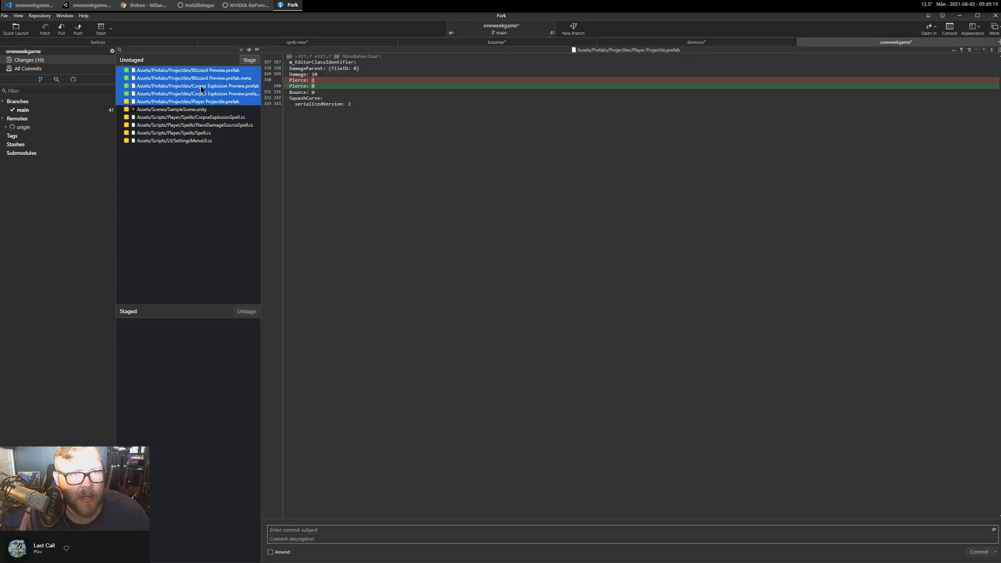
{"action": "left_click", "coordinate": [206, 102]}
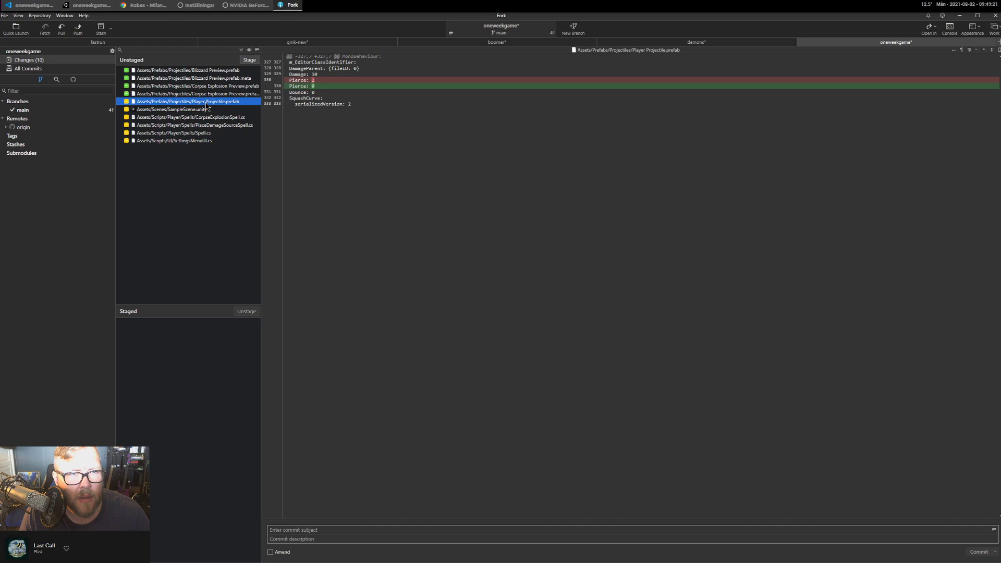
{"action": "left_click_drag", "start_coordinate": [206, 105], "coordinate": [213, 441]}
{"action": "left_click", "coordinate": [283, 554]}
{"action": "left_click", "coordinate": [973, 552]}
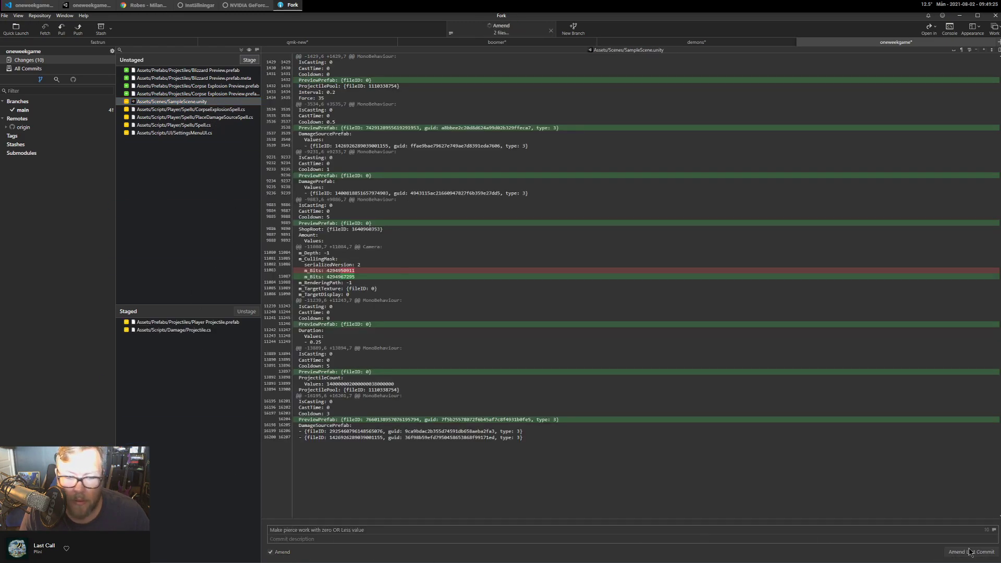
View the Spell.cs diff, glance at the Unity and code editor windows, and place Fork's taskbar entry directly after Unity's.
{"action": "left_click", "coordinate": [201, 125]}
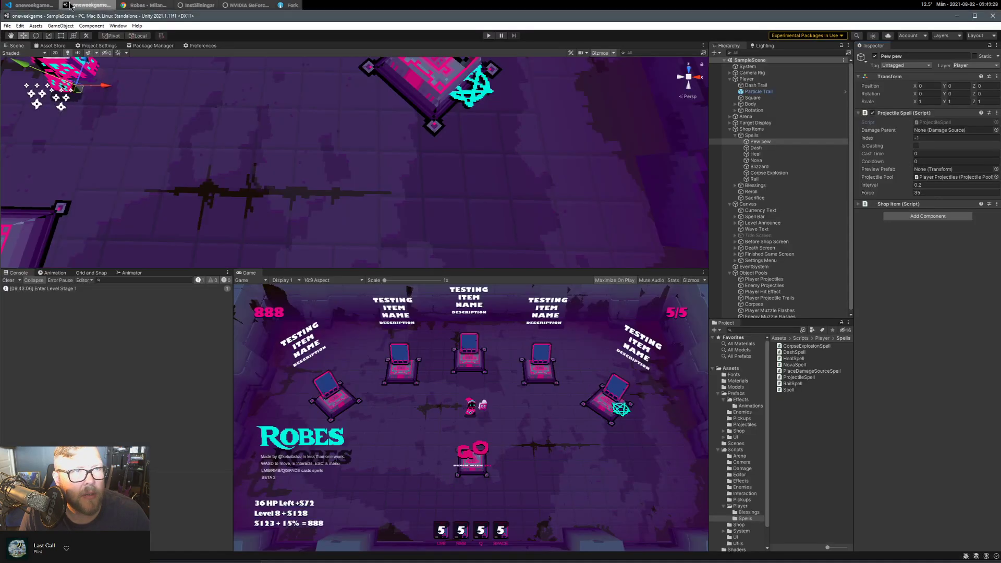
{"action": "left_click", "coordinate": [90, 5]}
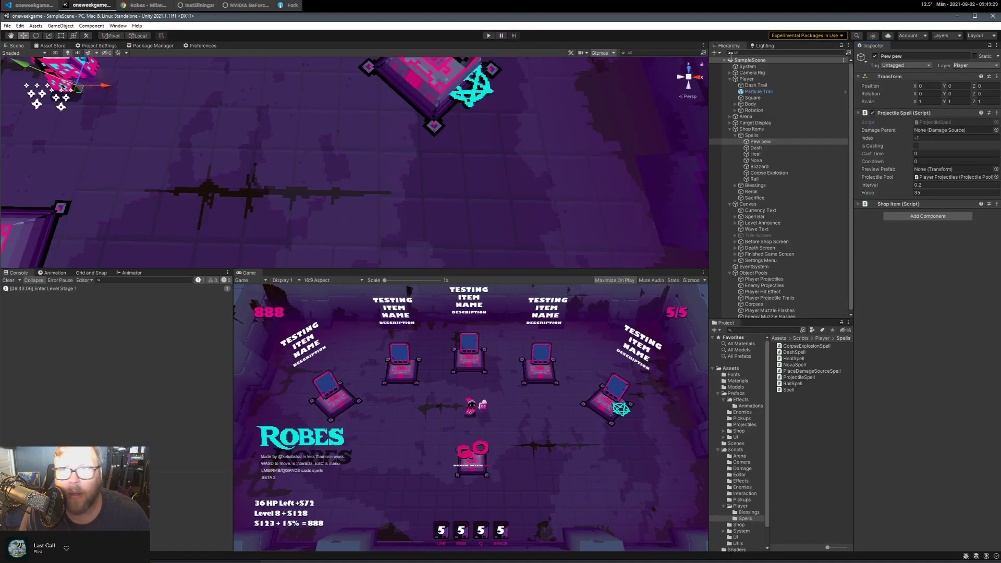
{"action": "left_click", "coordinate": [38, 6]}
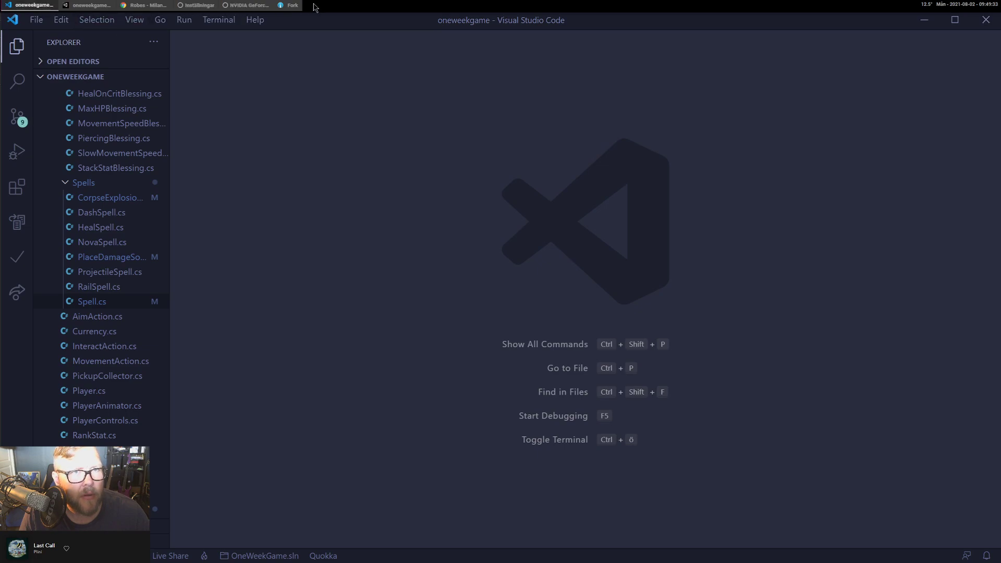
{"action": "left_click", "coordinate": [290, 5]}
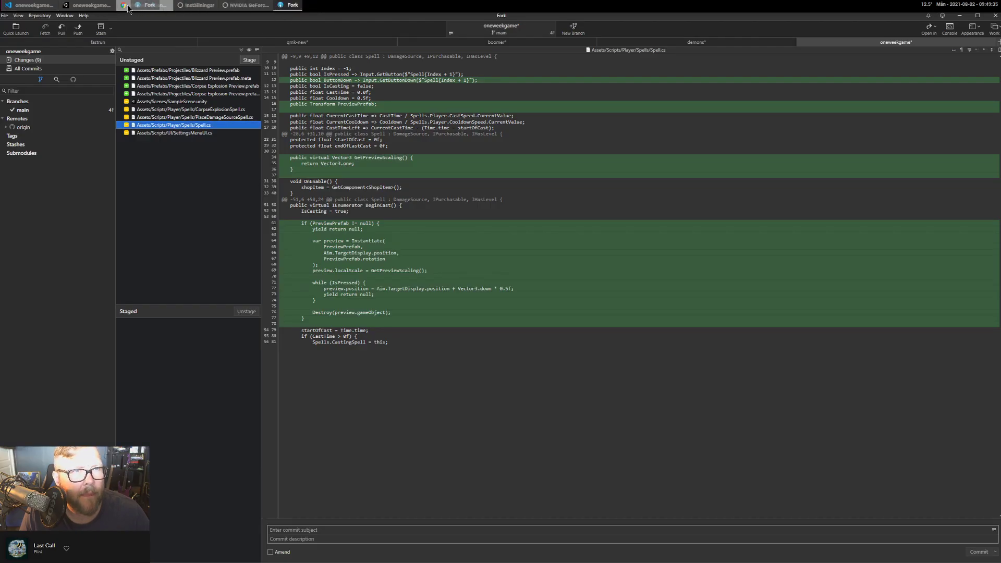
{"action": "left_click_drag", "start_coordinate": [121, 7], "coordinate": [122, 9]}
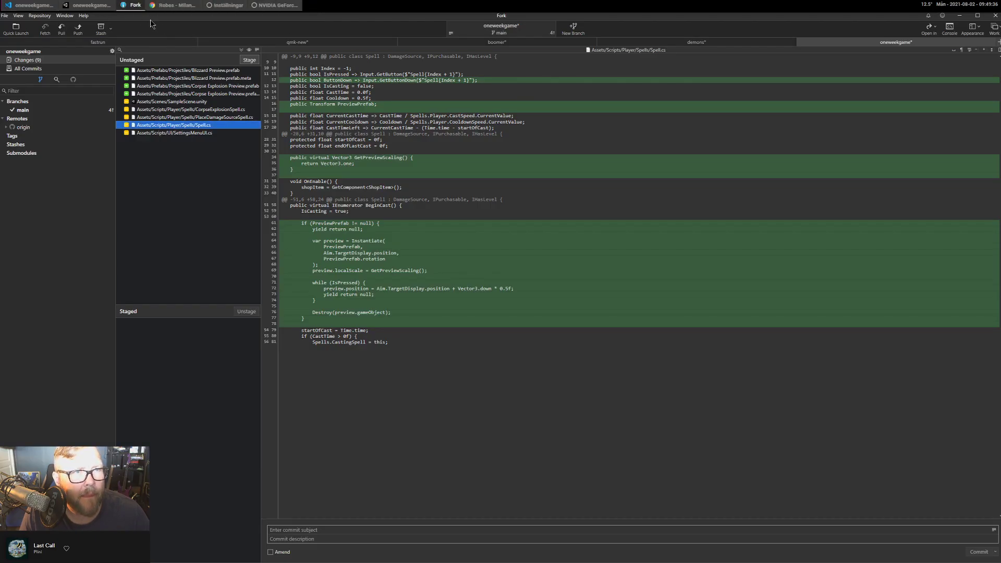
Stage the preview prefabs, SampleScene.unity and the three modified spell scripts, leaving SettingsMenuUI.cs unstaged.
{"action": "left_click", "coordinate": [206, 133]}
{"action": "left_click", "coordinate": [198, 126]}
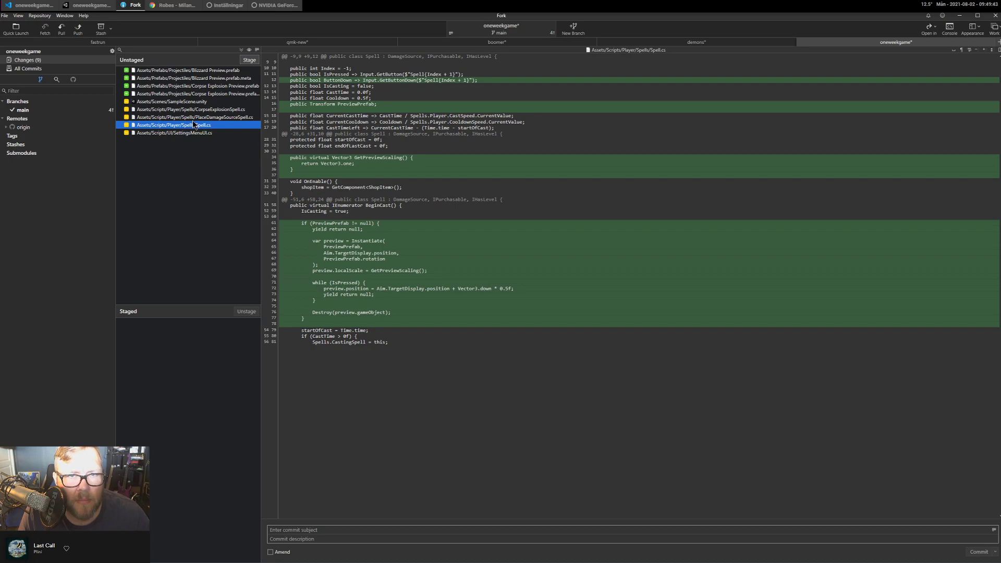
{"action": "left_click", "coordinate": [189, 70], "text": "shift"}
{"action": "left_click_drag", "start_coordinate": [190, 77], "coordinate": [198, 354]}
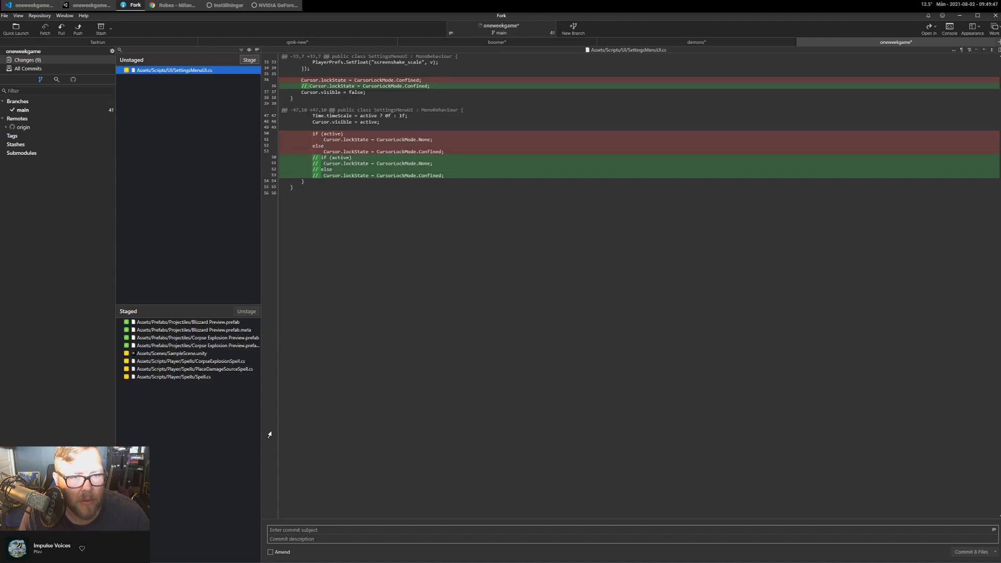
Commit the staged spell preview files and push the main branch to origin.
{"action": "left_click", "coordinate": [334, 530]}
{"action": "type", "text": "PO"}
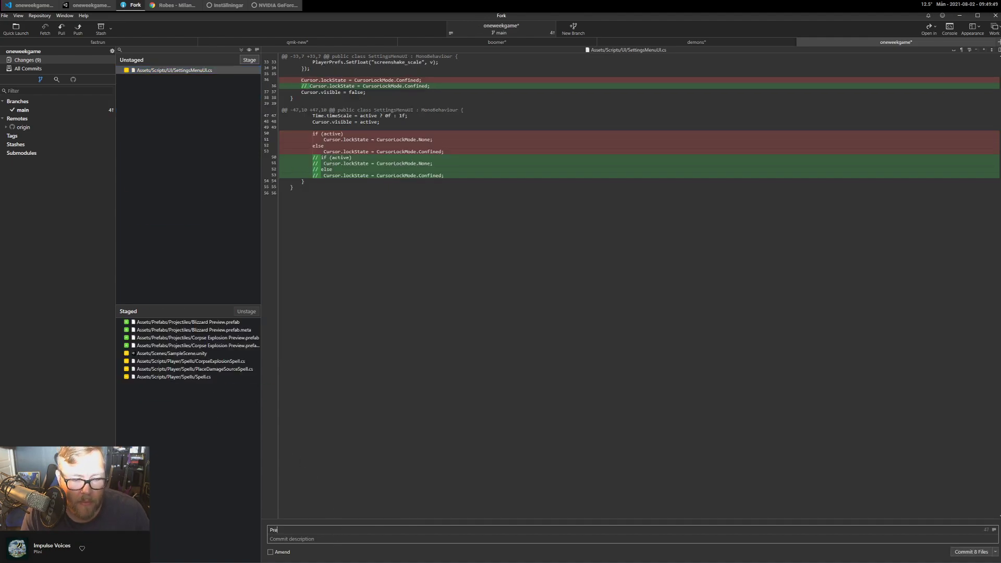
{"action": "key", "text": "ctrl+Return"}
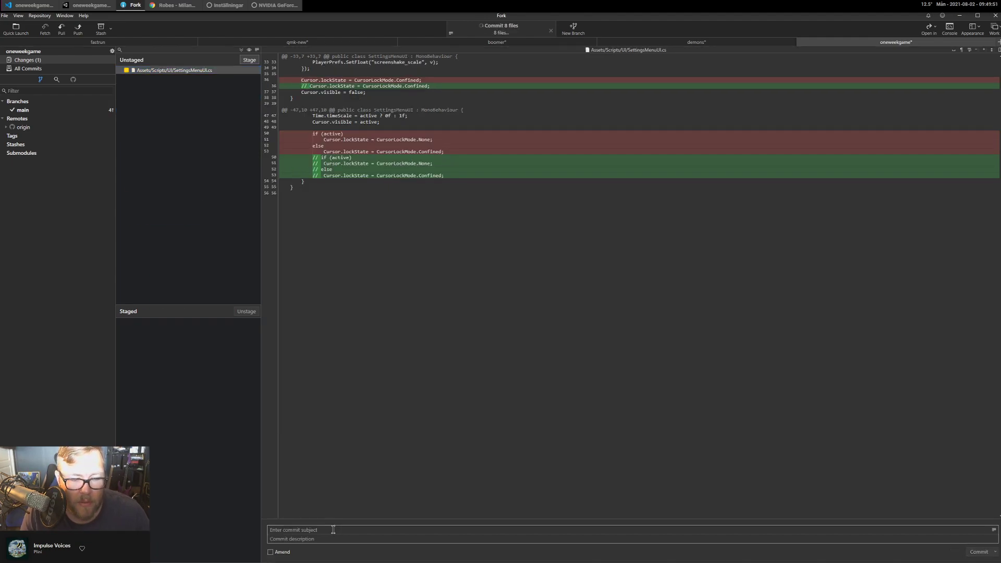
{"action": "left_click", "coordinate": [78, 30]}
{"action": "left_click", "coordinate": [576, 315]}
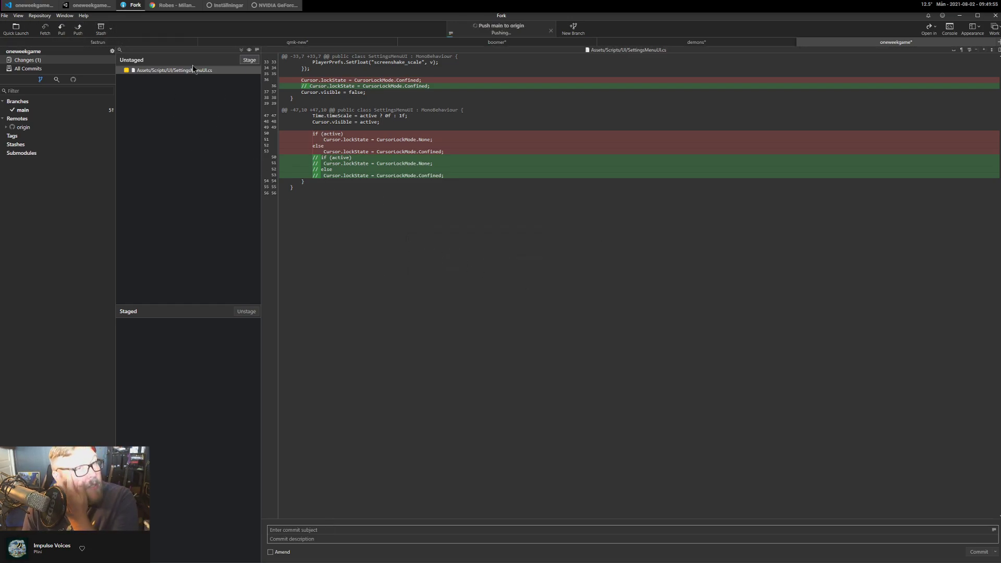
Switch to Visual Studio Code, collapse the Blessings folder in the project tree and expand Player's Spells folder.
{"action": "left_click", "coordinate": [30, 6]}
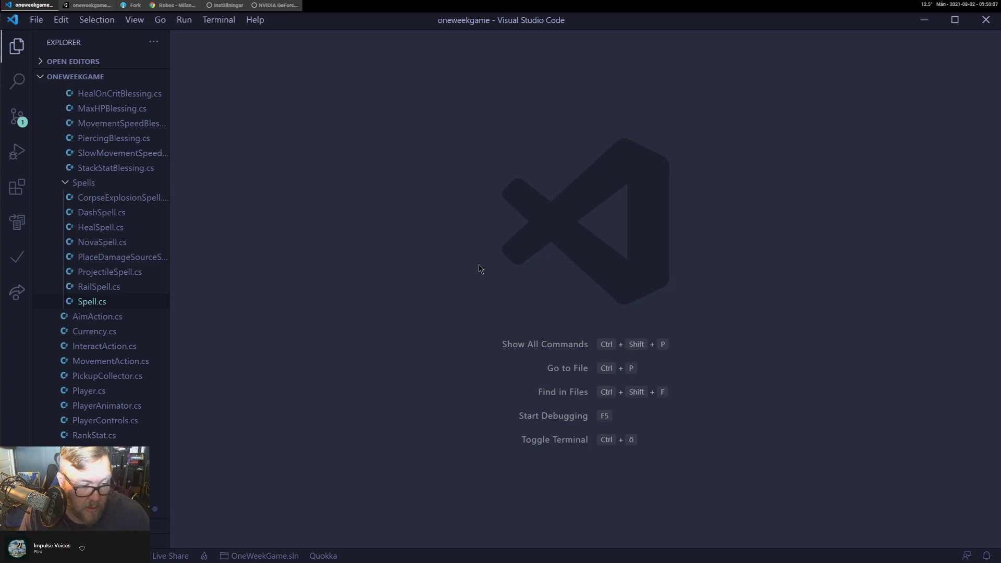
{"action": "left_click", "coordinate": [81, 182]}
{"action": "scroll", "coordinate": [111, 185], "scroll_direction": "up", "scroll_amount": 5}
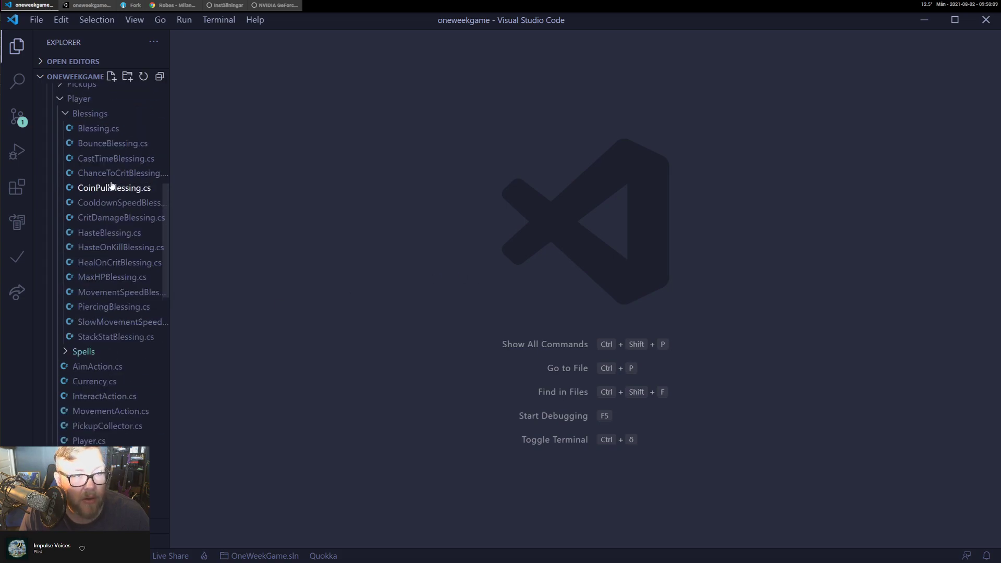
{"action": "scroll", "coordinate": [111, 185], "scroll_direction": "up", "scroll_amount": 3}
{"action": "left_click", "coordinate": [63, 180]}
{"action": "left_click", "coordinate": [60, 168]}
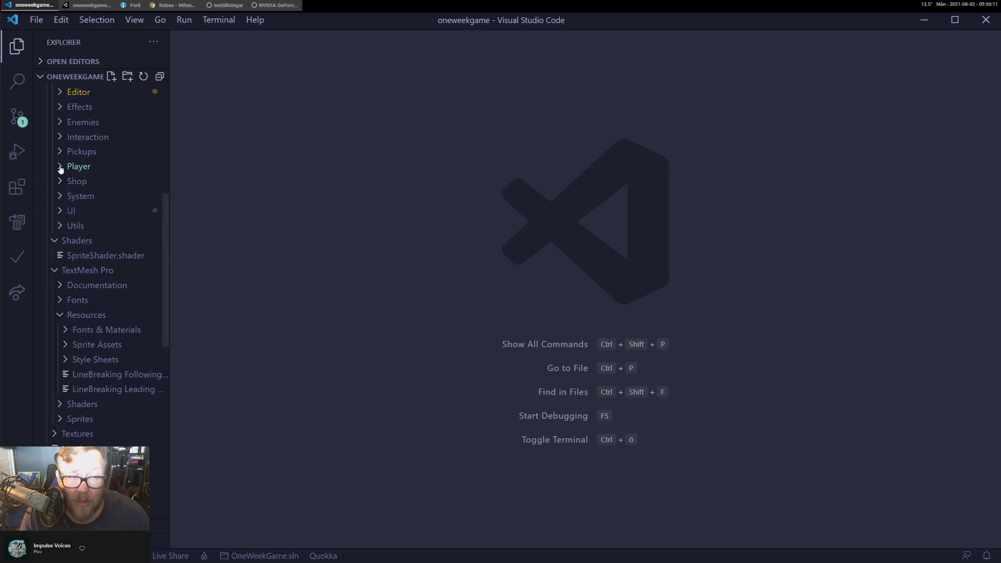
{"action": "left_click", "coordinate": [60, 167]}
{"action": "left_click", "coordinate": [66, 196]}
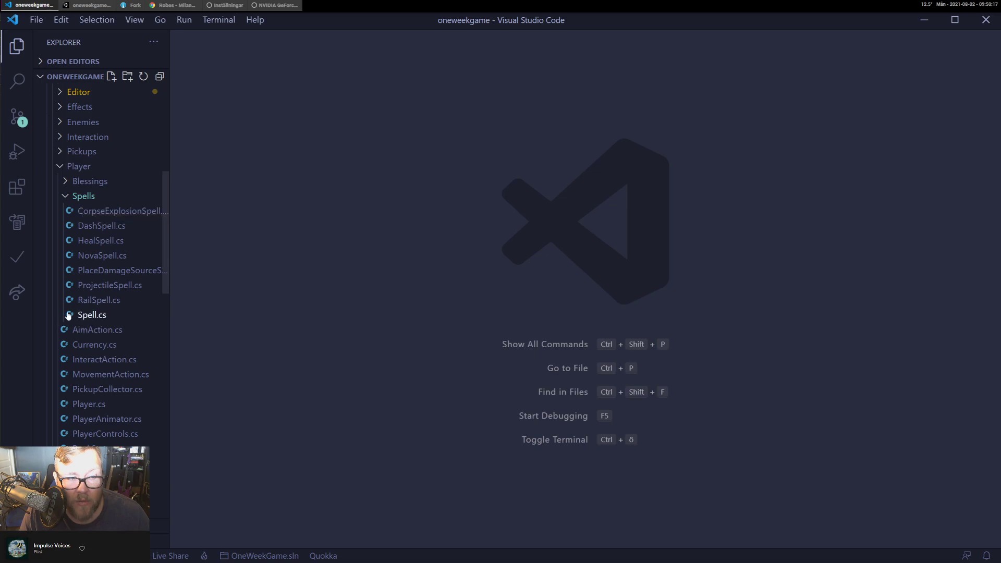
Open DashSpell.cs from the Spells folder and examine its class declaration inheriting from Spell.
{"action": "left_click", "coordinate": [78, 226]}
{"action": "scroll", "coordinate": [429, 253], "scroll_direction": "up", "scroll_amount": 4}
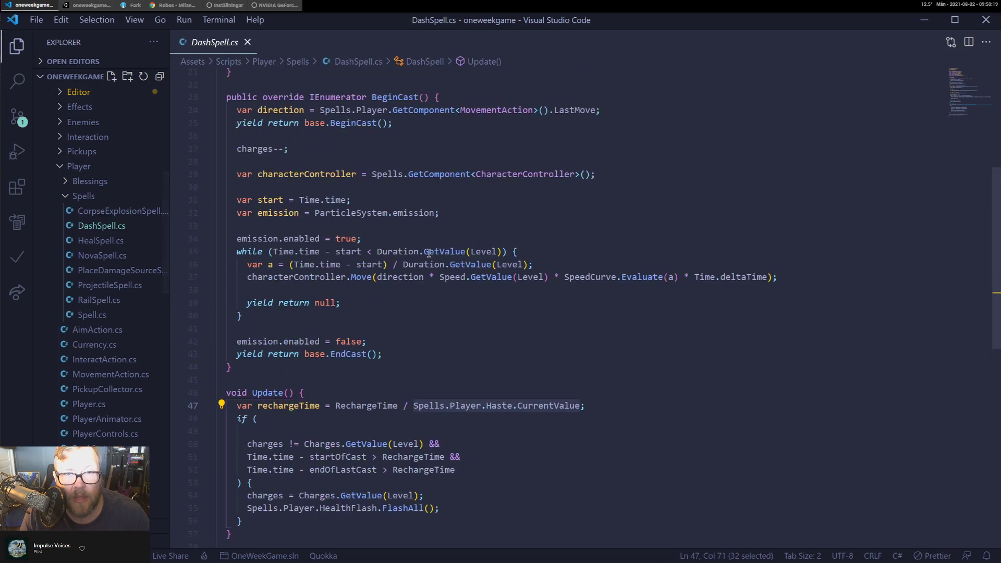
{"action": "scroll", "coordinate": [429, 253], "scroll_direction": "up", "scroll_amount": 7}
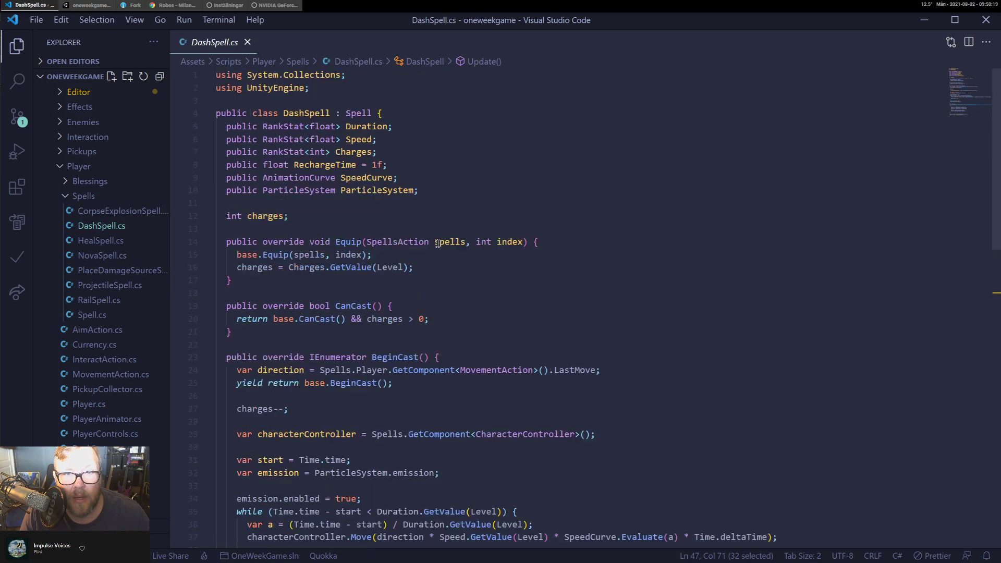
{"action": "left_click", "coordinate": [367, 117]}
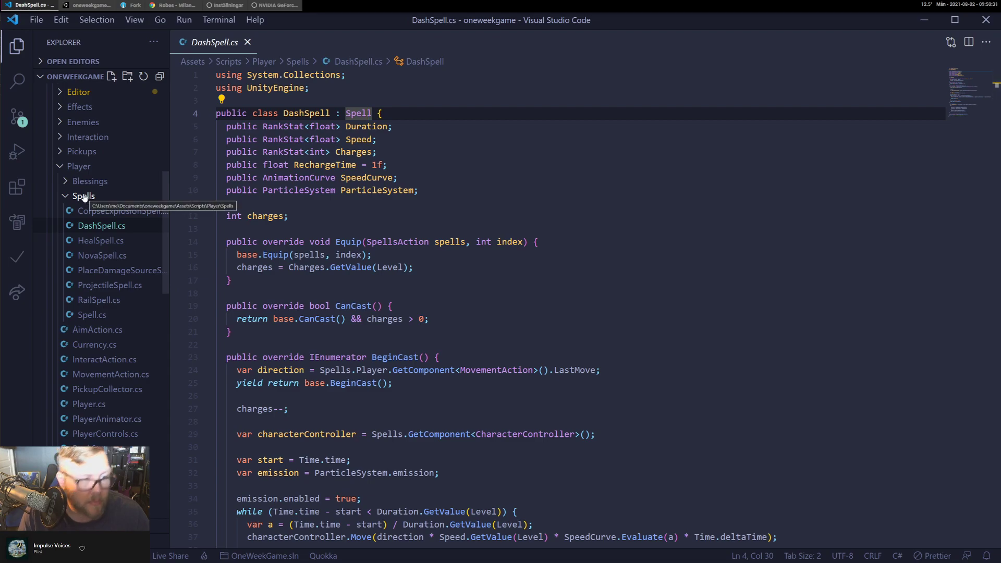
Open Spell.cs from the Spells folder and examine the base class fields and its Equip, CanCast and BeginCast methods.
{"action": "left_click", "coordinate": [92, 315]}
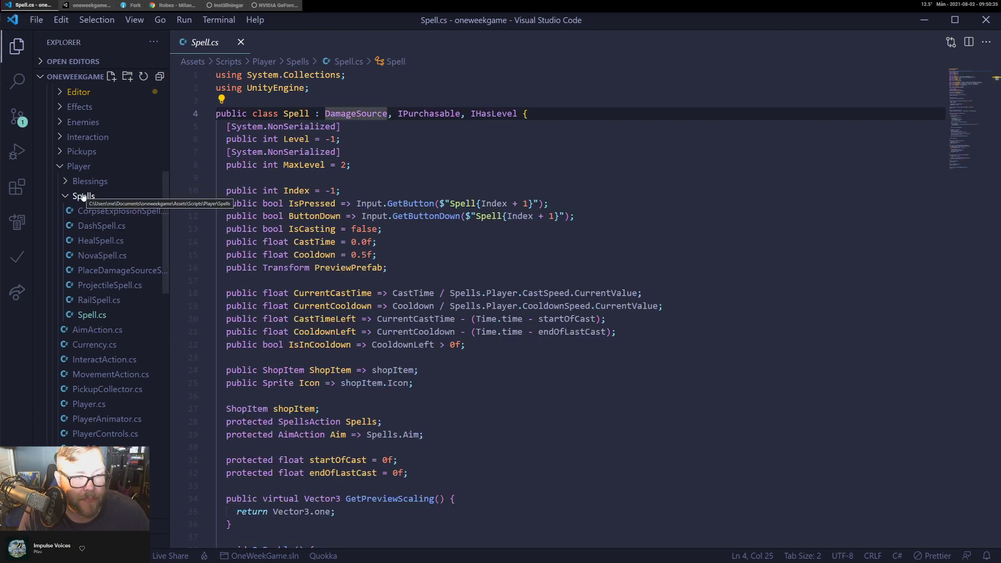
{"action": "left_click", "coordinate": [449, 216]}
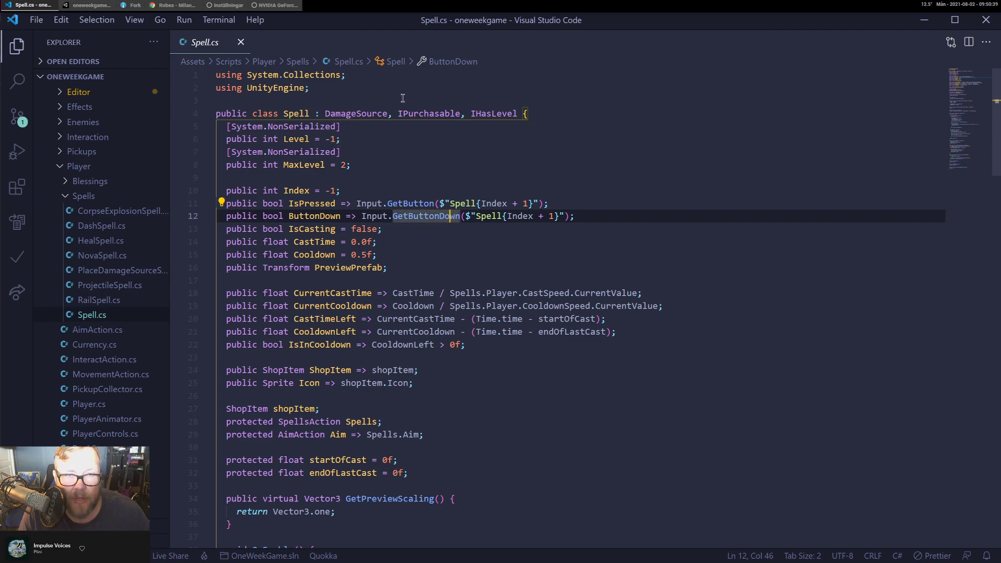
{"action": "scroll", "coordinate": [298, 237], "scroll_direction": "down", "scroll_amount": 1}
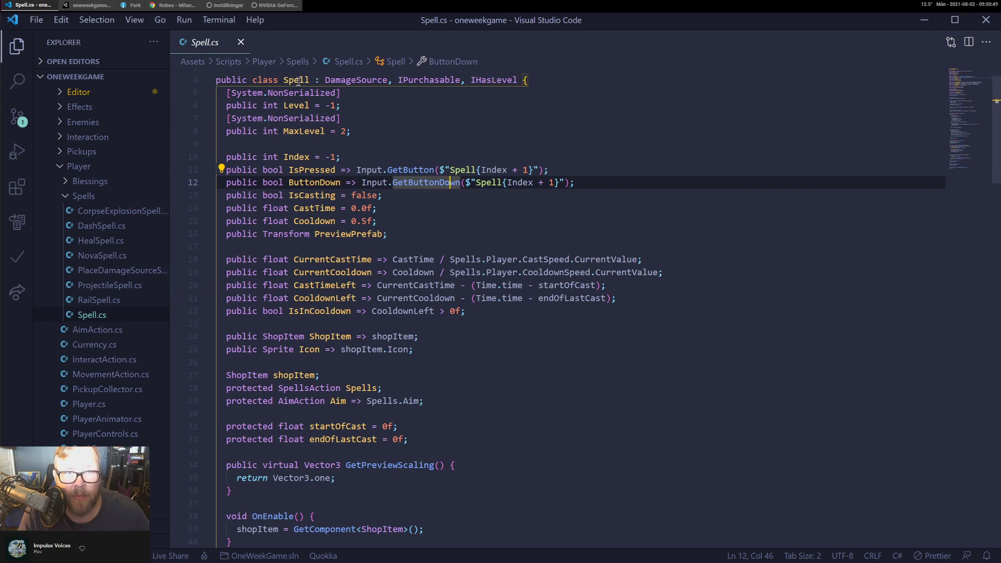
{"action": "scroll", "coordinate": [499, 392], "scroll_direction": "down", "scroll_amount": 8}
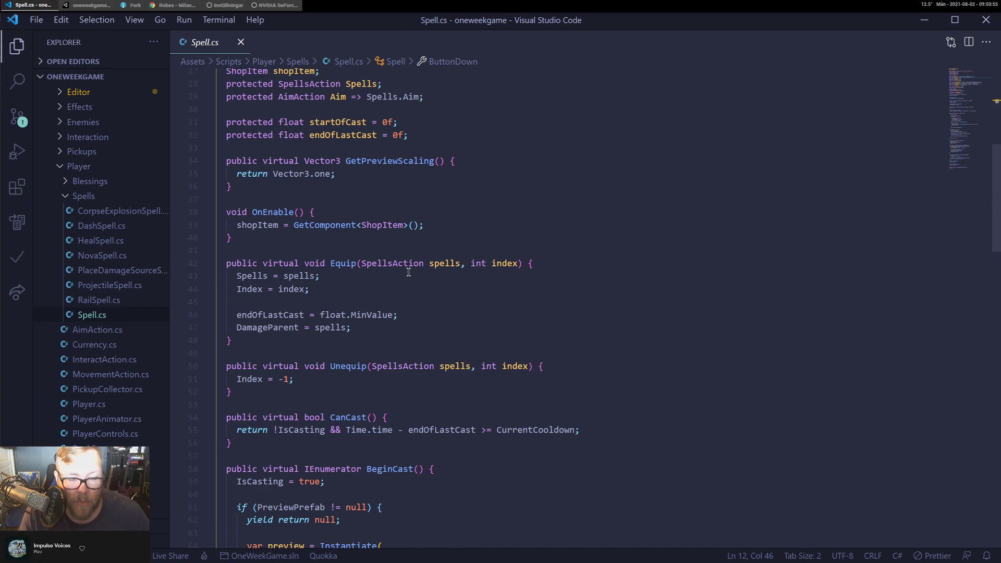
{"action": "left_click", "coordinate": [534, 262]}
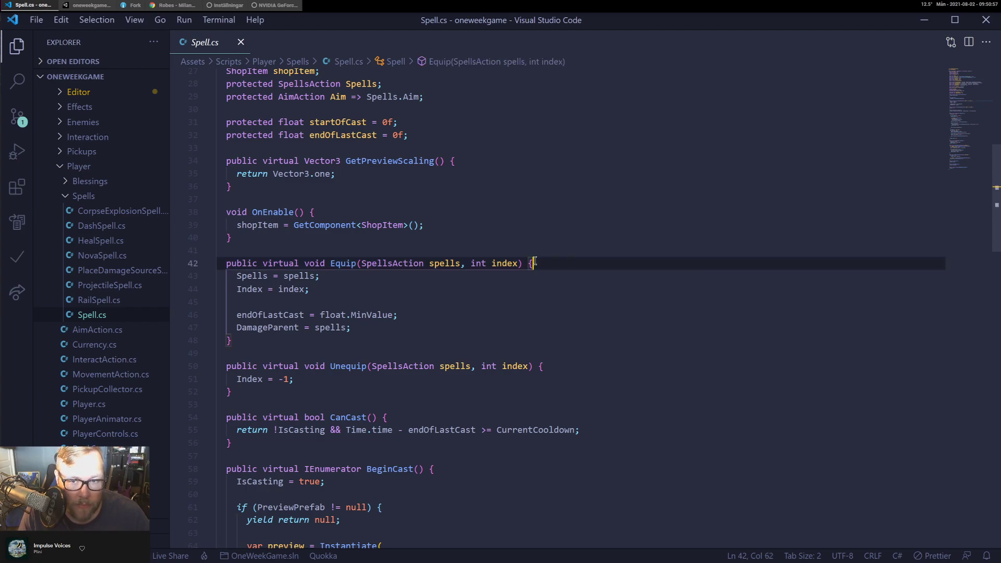
{"action": "scroll", "coordinate": [354, 271], "scroll_direction": "down", "scroll_amount": 2}
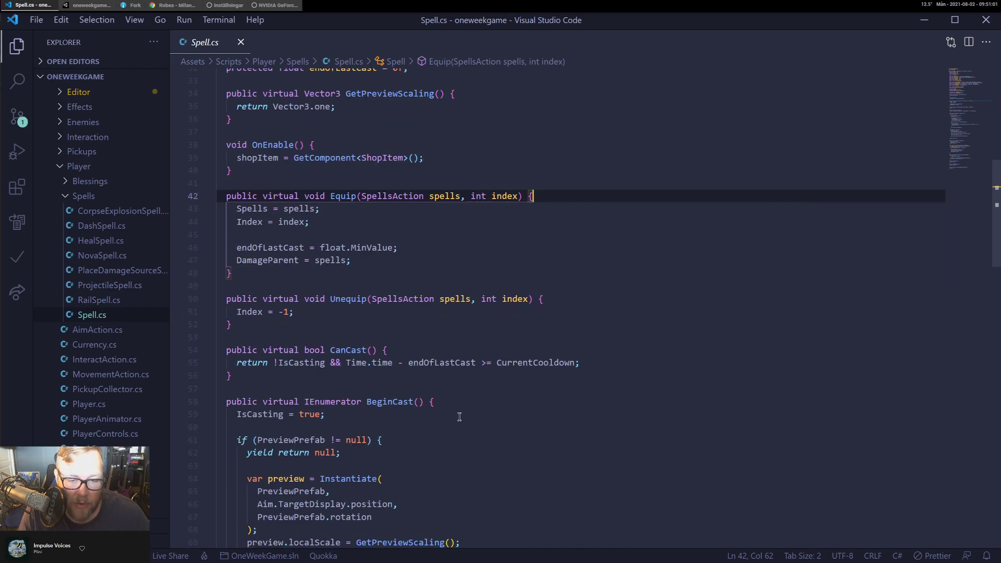
{"action": "scroll", "coordinate": [459, 416], "scroll_direction": "down", "scroll_amount": 3}
{"action": "scroll", "coordinate": [451, 348], "scroll_direction": "down", "scroll_amount": 3}
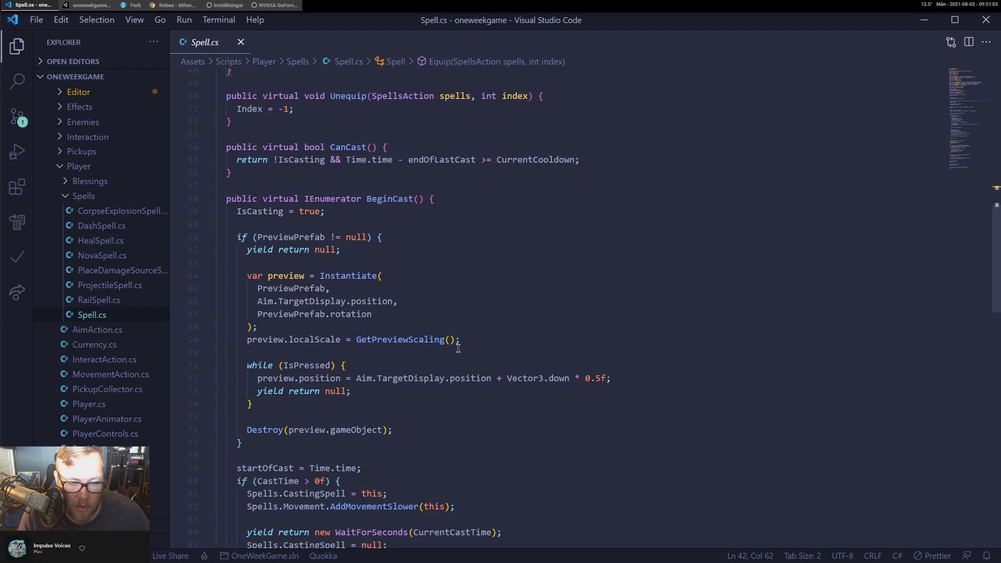
Reopen DashSpell.cs and examine its RankStat field declarations, particularly the Charges field.
{"action": "left_click", "coordinate": [90, 255]}
{"action": "left_click", "coordinate": [87, 243]}
{"action": "left_click", "coordinate": [93, 232]}
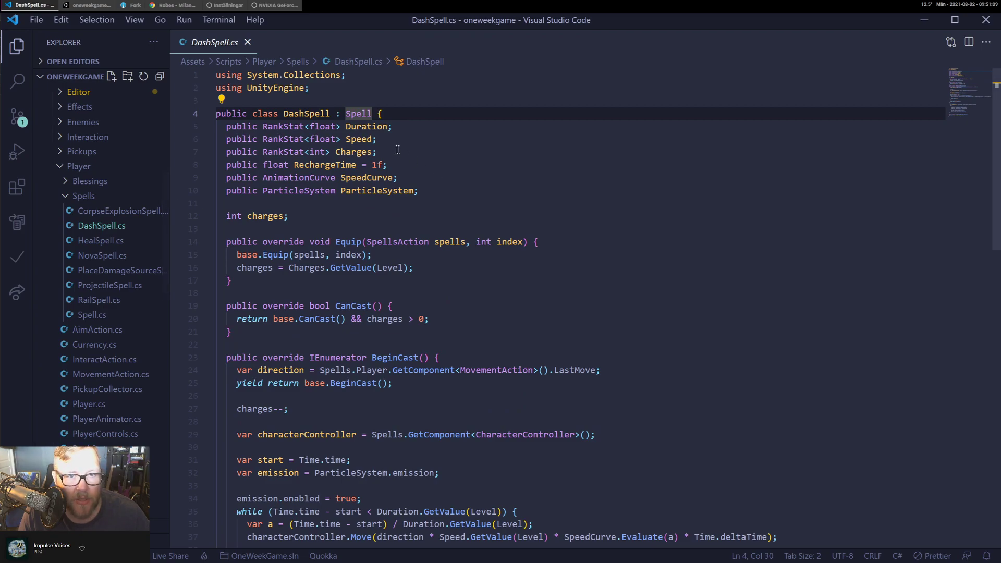
{"action": "left_click_drag", "start_coordinate": [378, 152], "coordinate": [224, 157]}
{"action": "left_click", "coordinate": [439, 156]}
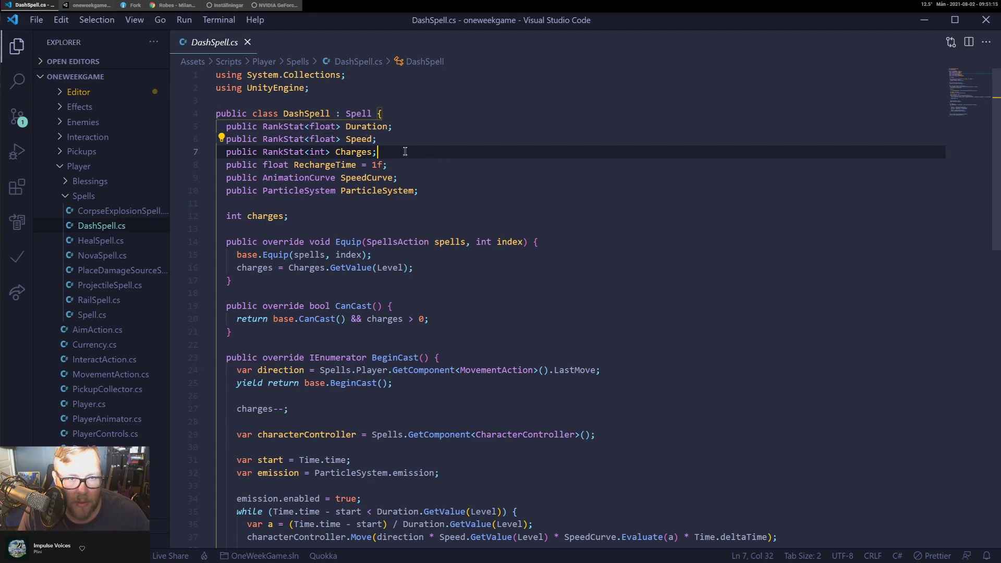
Examine DashSpell's BeginCast coroutine, including its IEnumerator return type and its closing EndCast call.
{"action": "scroll", "coordinate": [336, 340], "scroll_direction": "down", "scroll_amount": 3}
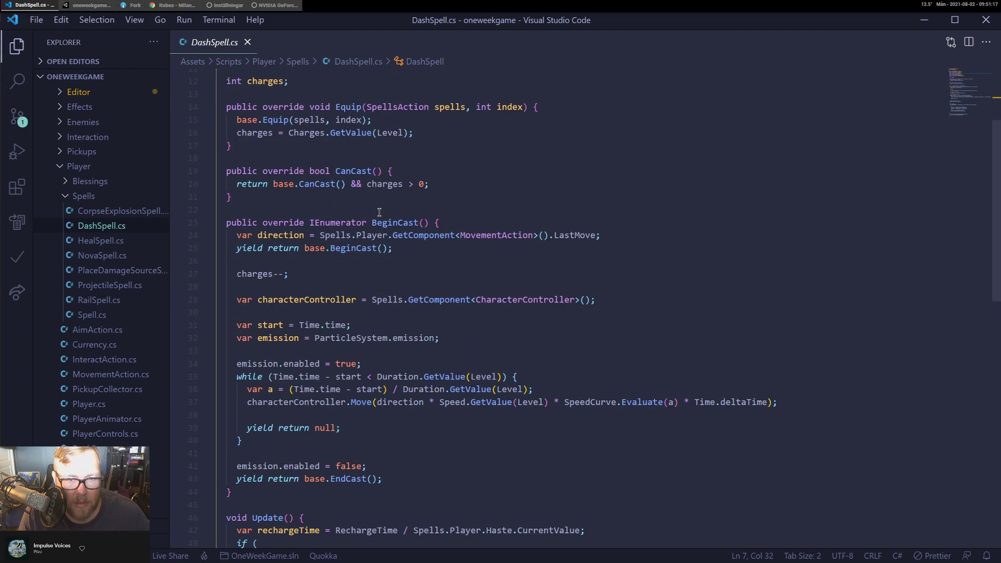
{"action": "scroll", "coordinate": [379, 212], "scroll_direction": "down", "scroll_amount": 1}
{"action": "double_click", "coordinate": [407, 188]}
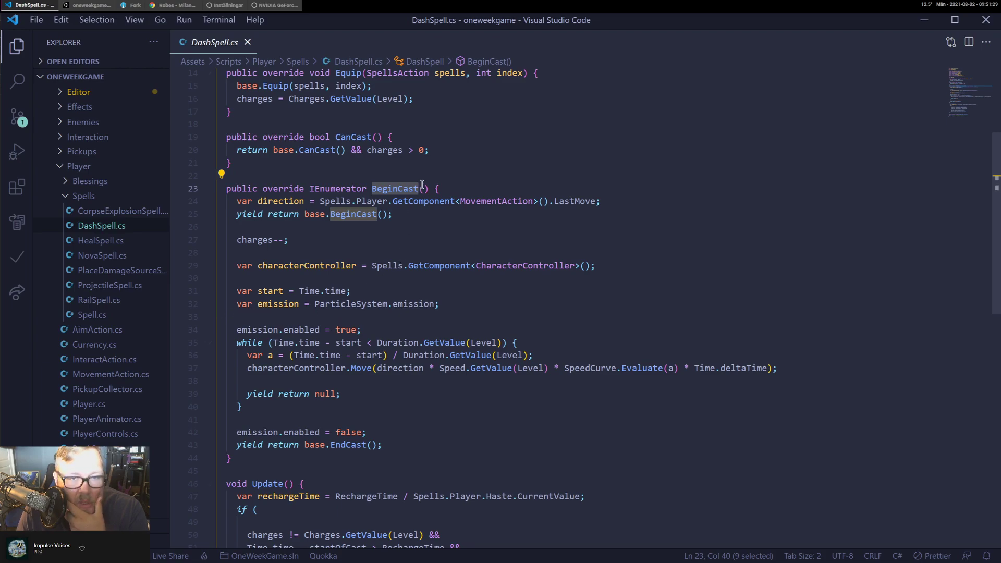
{"action": "double_click", "coordinate": [341, 189]}
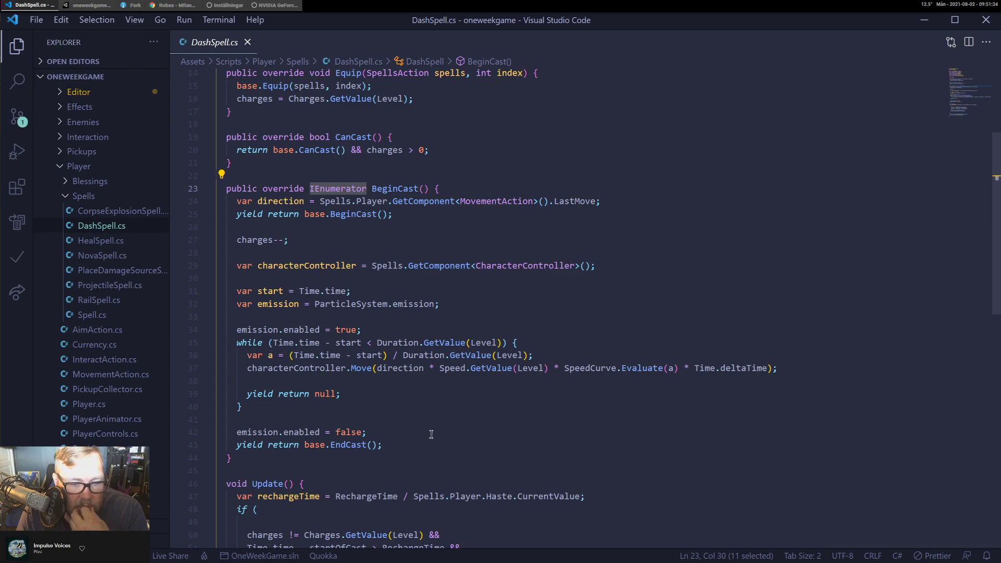
{"action": "scroll", "coordinate": [431, 434], "scroll_direction": "down", "scroll_amount": 5}
{"action": "left_click", "coordinate": [395, 216]}
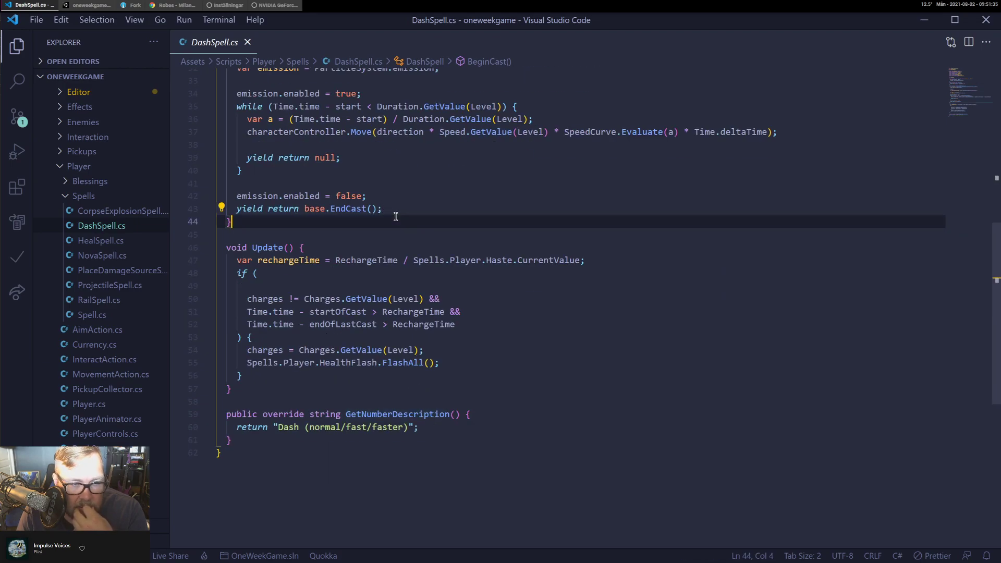
{"action": "left_click", "coordinate": [416, 206]}
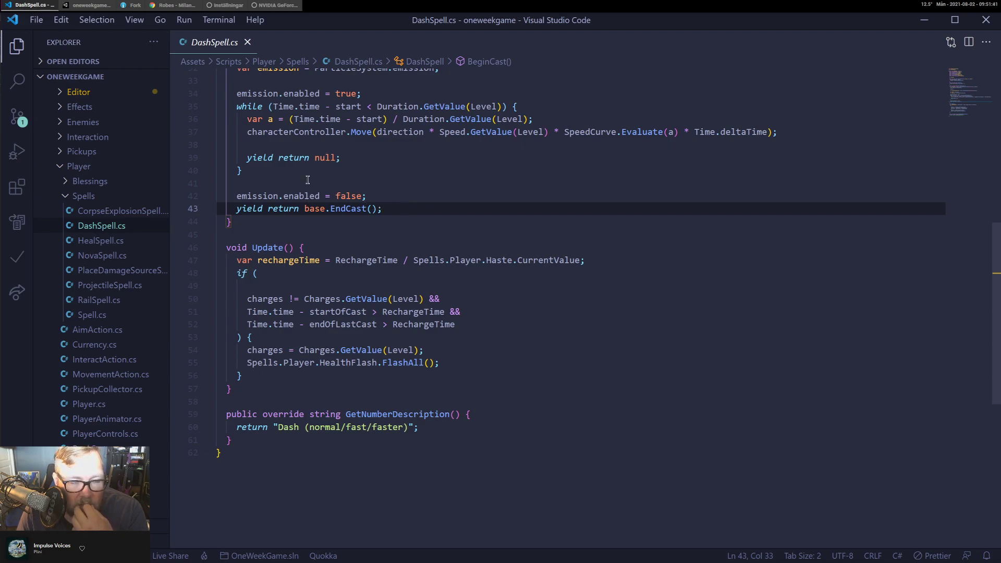
Switch to the Robes board in Milanote and move the Arcane Pew card above Arcane beam in the Arcane Spells column.
{"action": "left_click", "coordinate": [182, 5]}
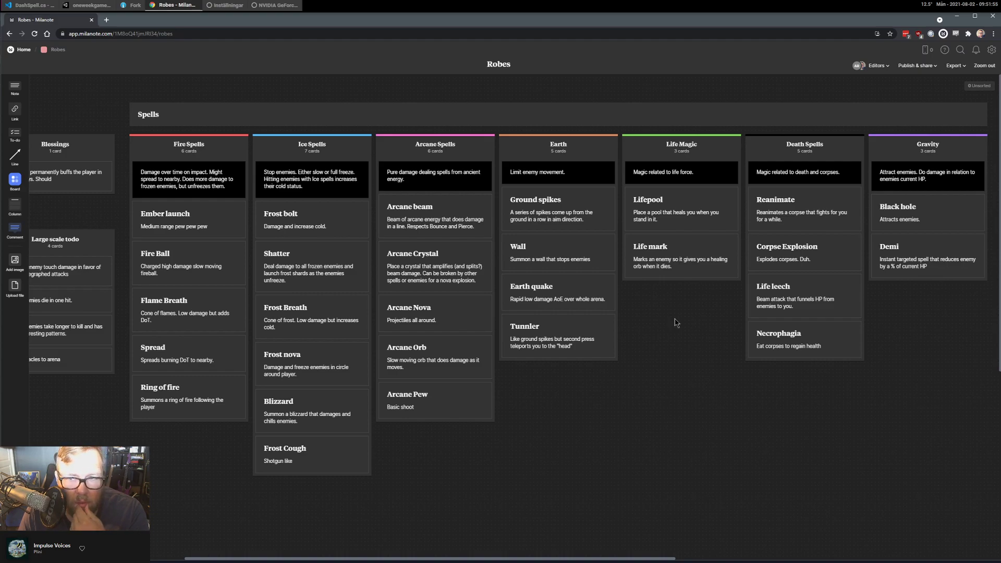
{"action": "double_click", "coordinate": [168, 220]}
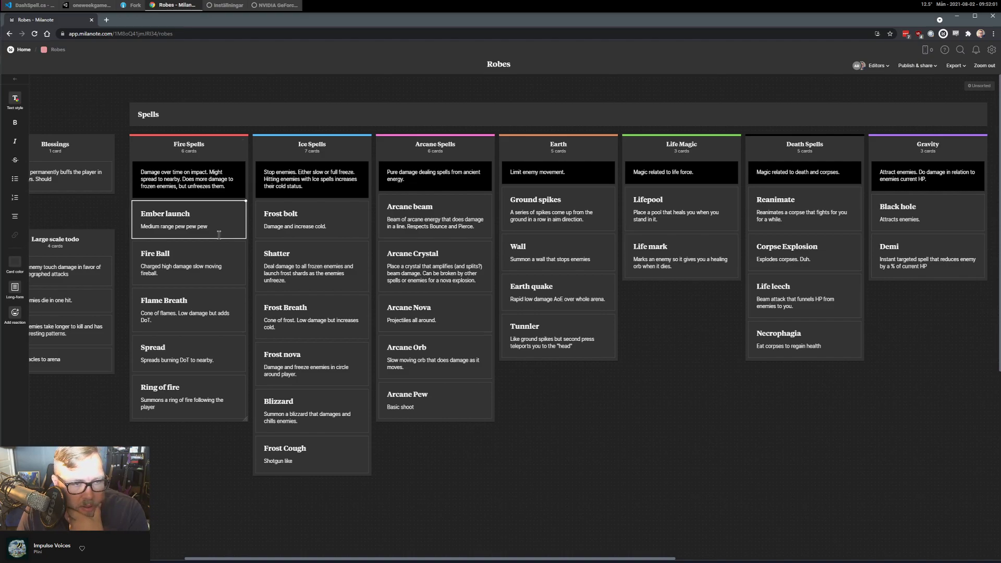
{"action": "left_click", "coordinate": [434, 398]}
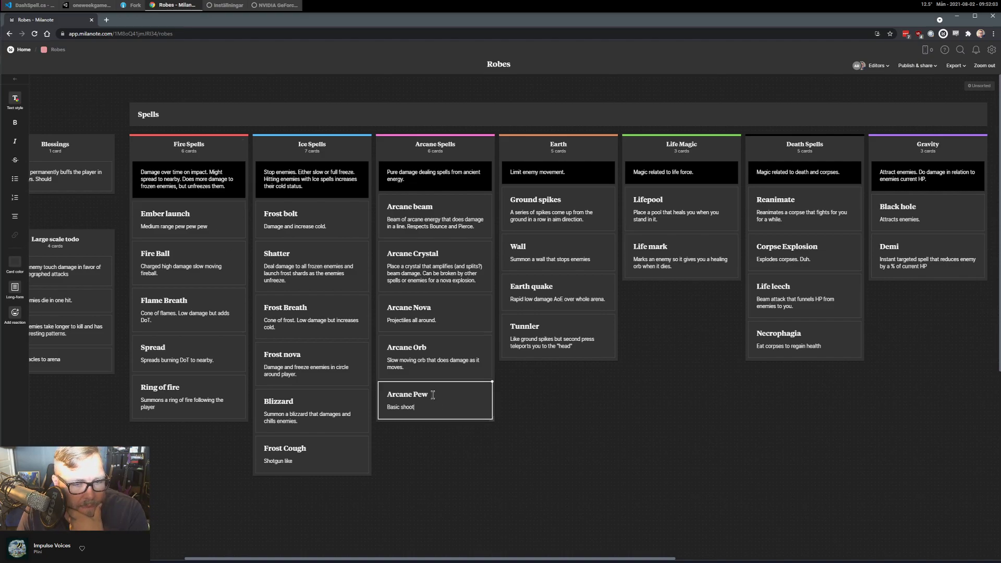
{"action": "left_click_drag", "start_coordinate": [397, 406], "coordinate": [447, 208]}
{"action": "left_click", "coordinate": [204, 226]}
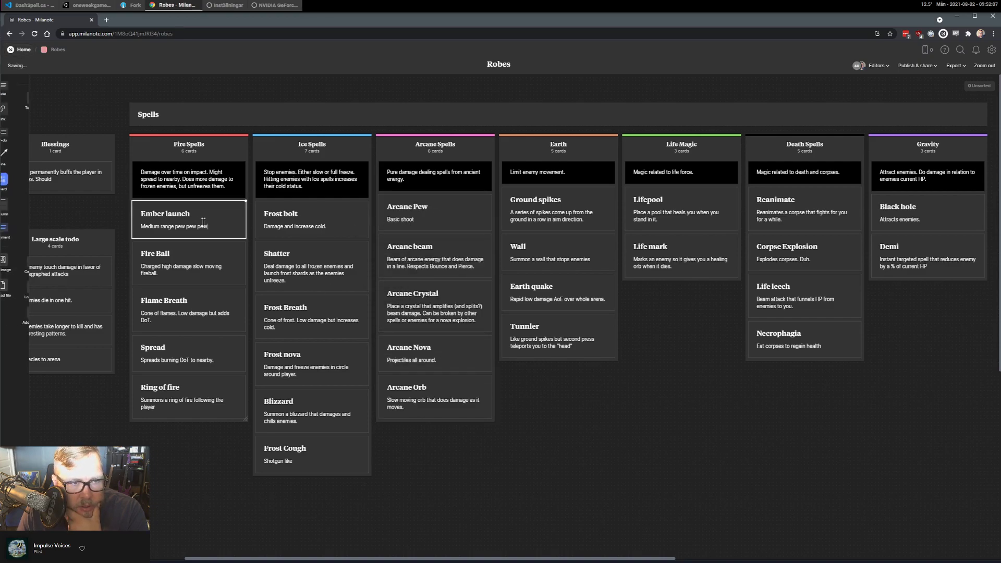
{"action": "left_click", "coordinate": [421, 210]}
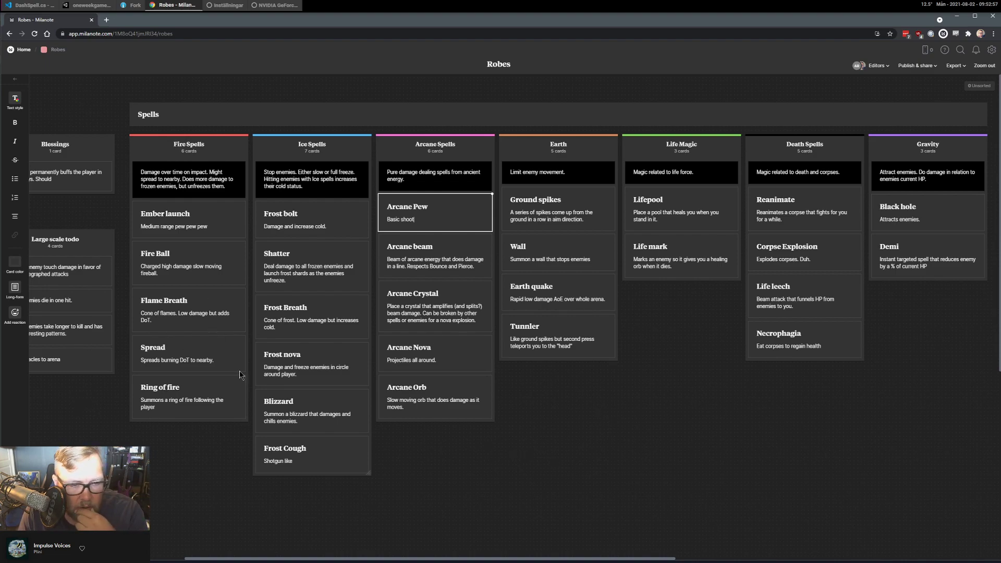
{"action": "left_click", "coordinate": [159, 453]}
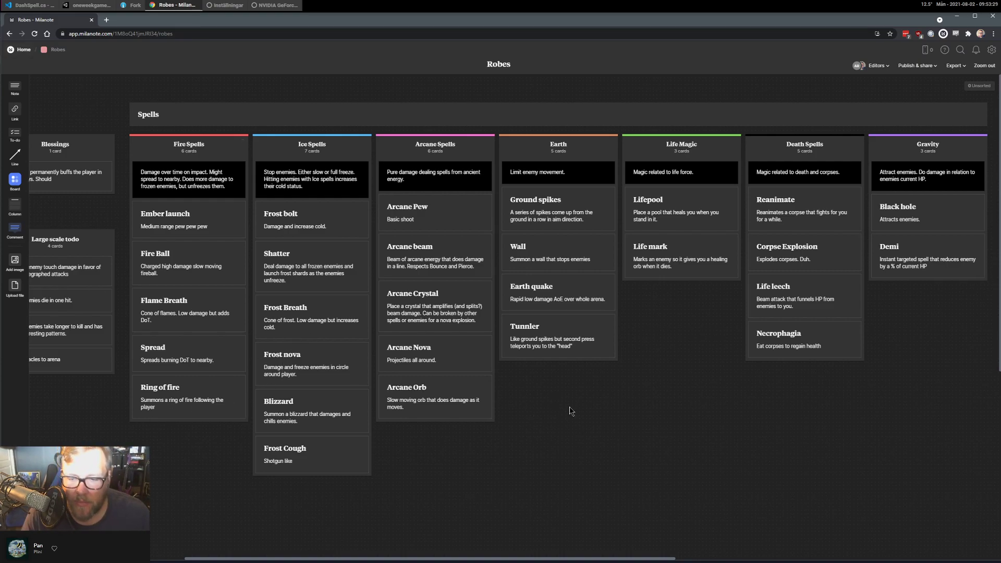
Add a new column titled "Spell Archetypes" in the empty area below the Earth column.
{"action": "right_click", "coordinate": [544, 390]}
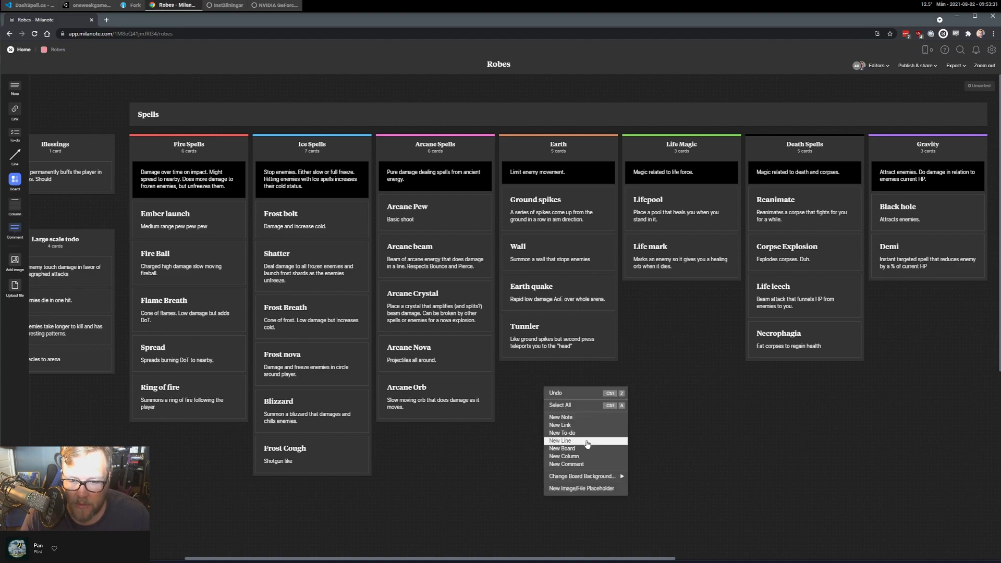
{"action": "left_click", "coordinate": [583, 458]}
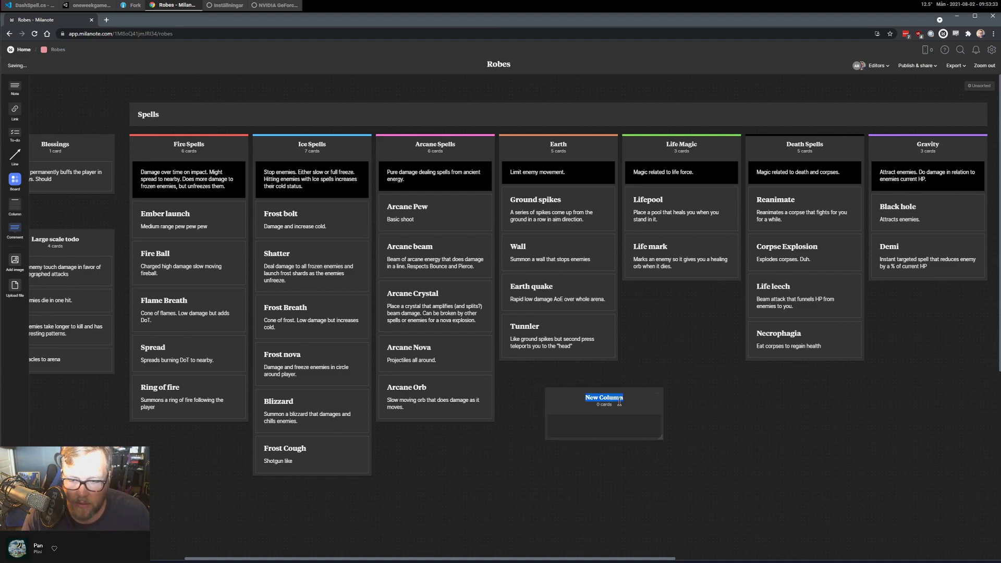
{"action": "type", "text": "Spell Ar"}
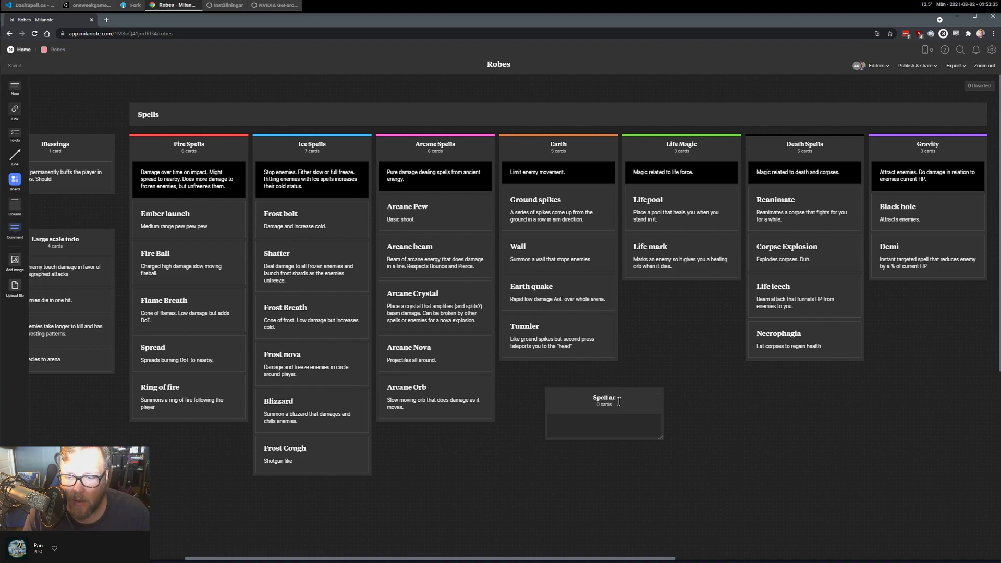
{"action": "type", "text": "chet"}
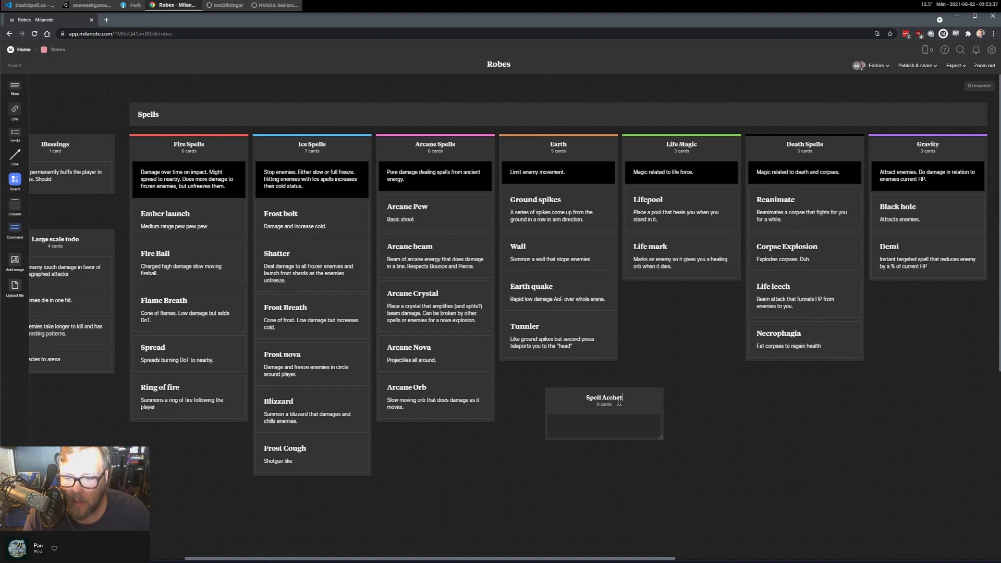
{"action": "type", "text": "yppes"}
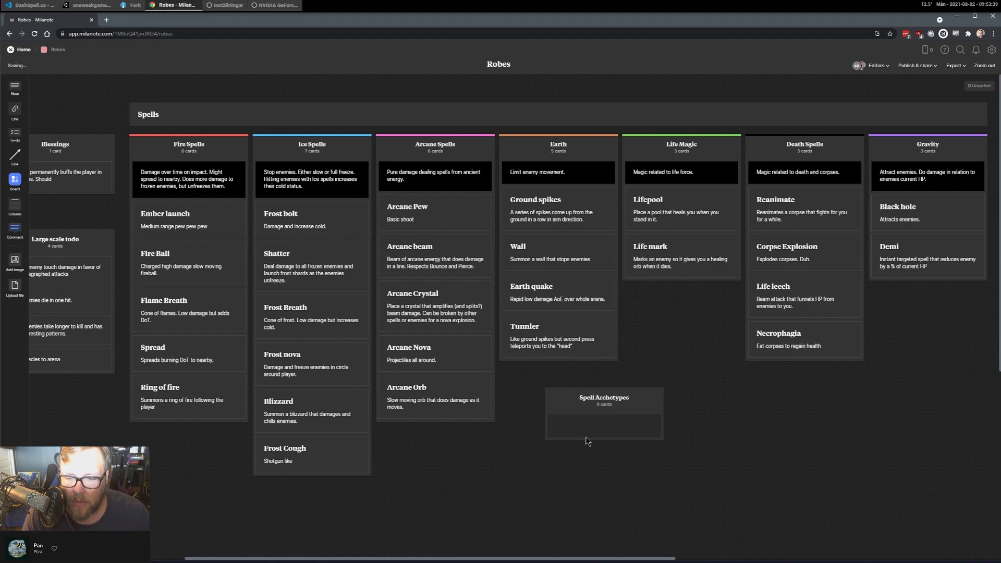
Add two cards to the Spell Archetypes column reading "Projectile" and "Placed (blizzard)".
{"action": "double_click", "coordinate": [613, 431]}
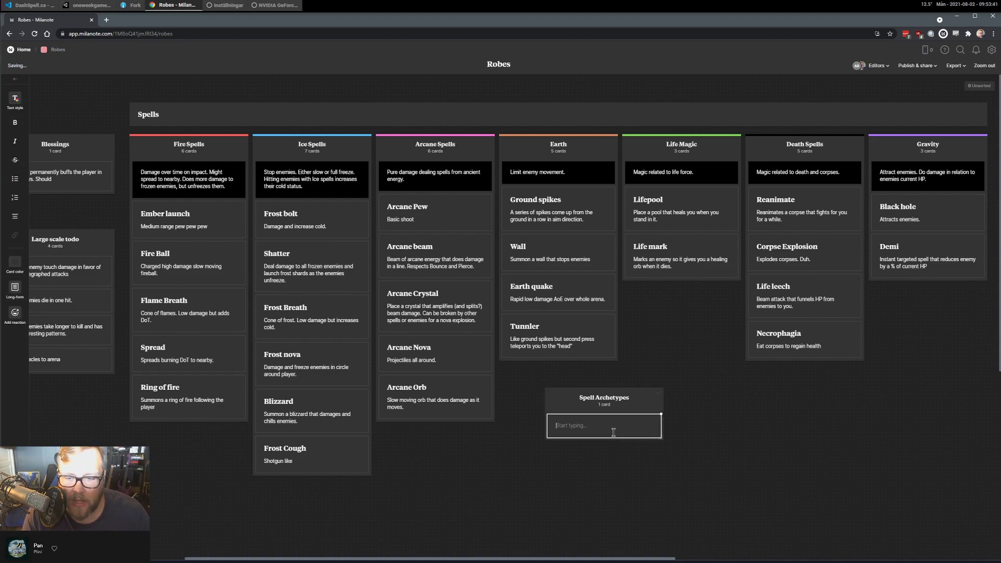
{"action": "type", "text": "Projectil"}
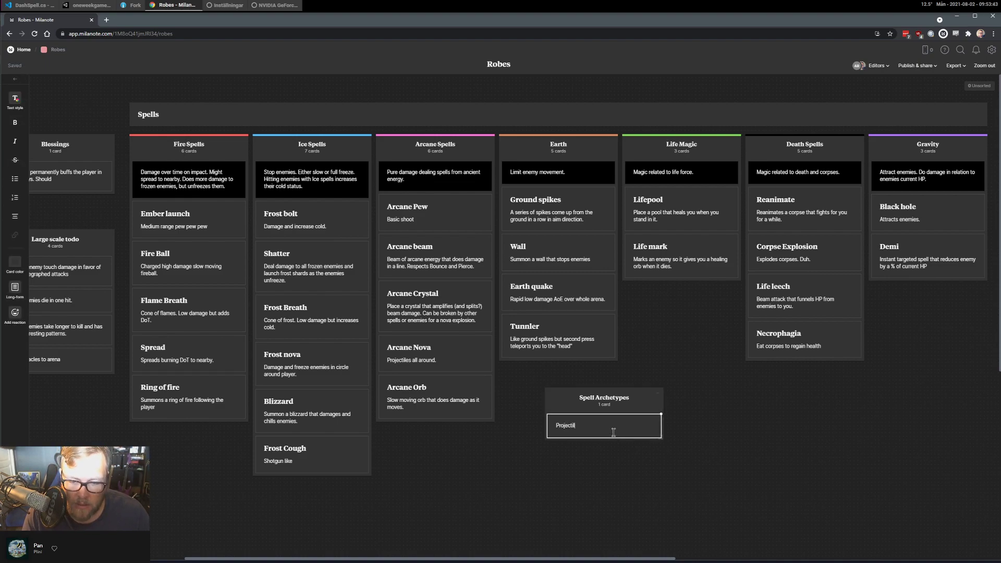
{"action": "type", "text": "se"}
{"action": "key", "text": "Return"}
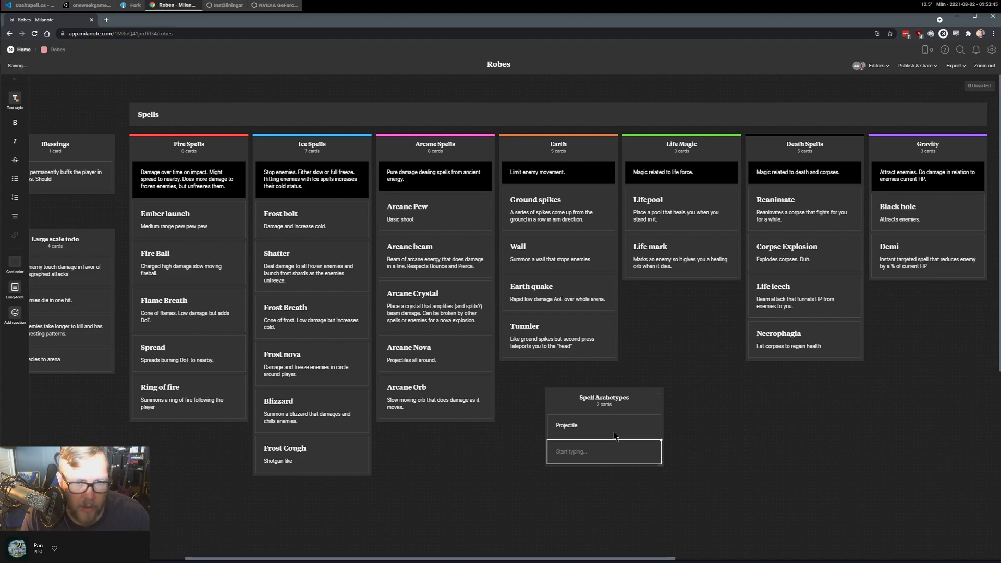
{"action": "type", "text": "P"}
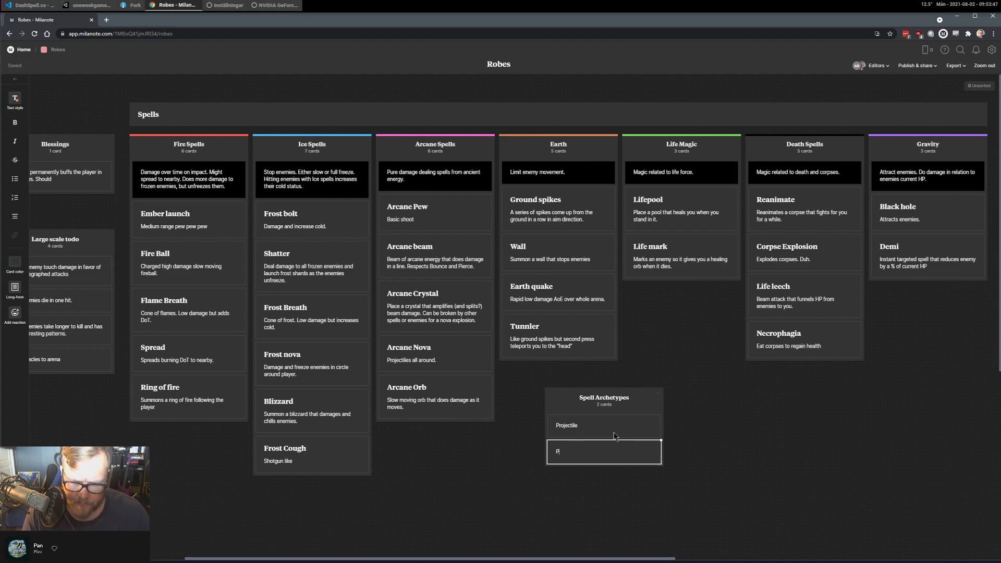
{"action": "type", "text": "laced (bli"}
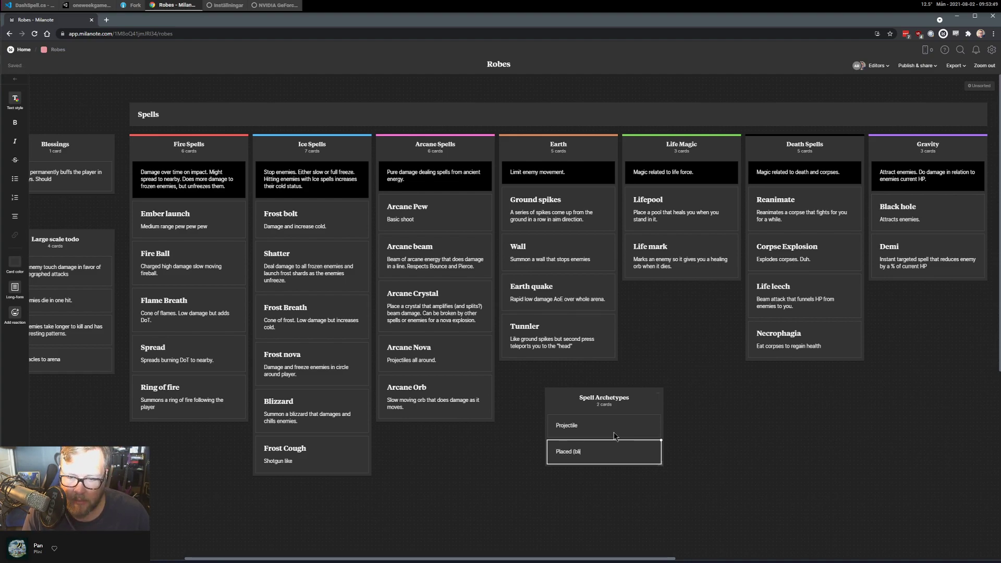
{"action": "type", "text": "zzard"}
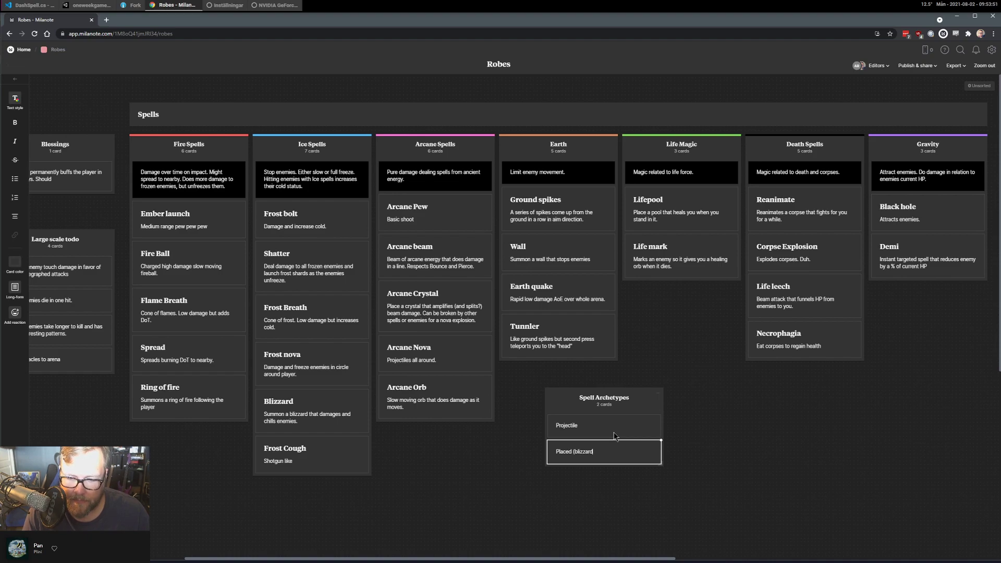
Add two more cards to the Spell Archetypes column reading "Aura (follows player)" and "Custom".
{"action": "key", "text": "Return"}
{"action": "type", "text": "Au"}
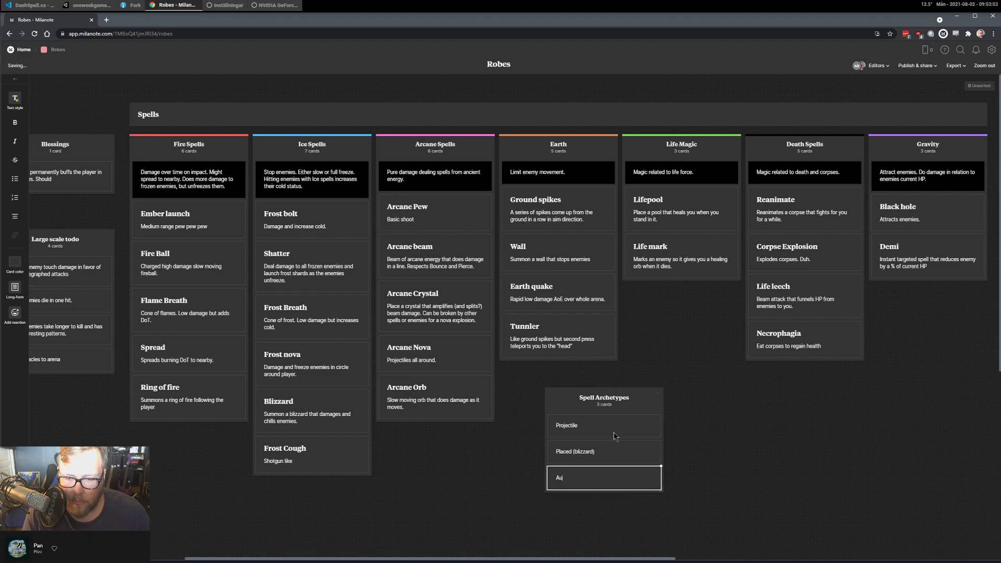
{"action": "type", "text": "ra (follows player"}
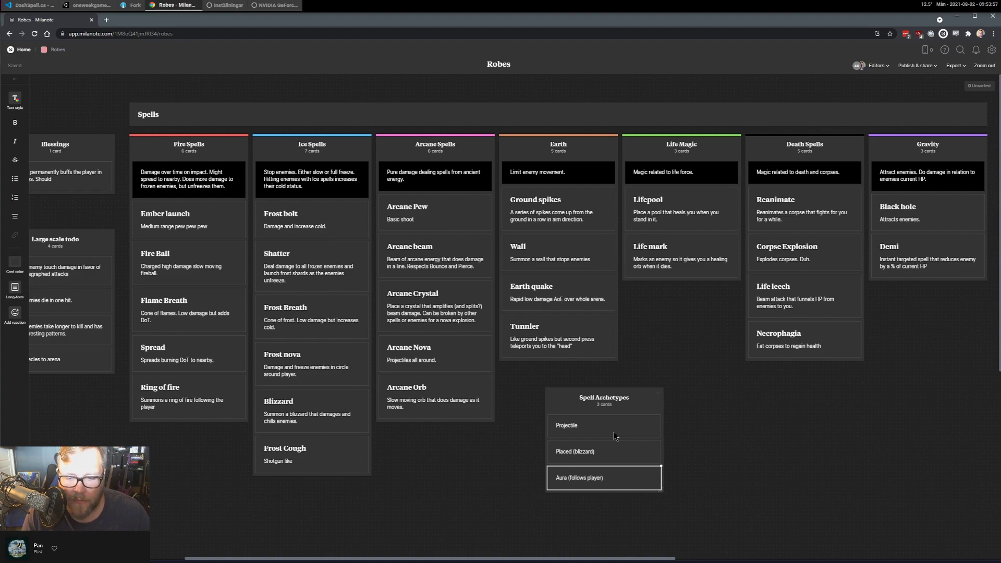
{"action": "key", "text": "Return"}
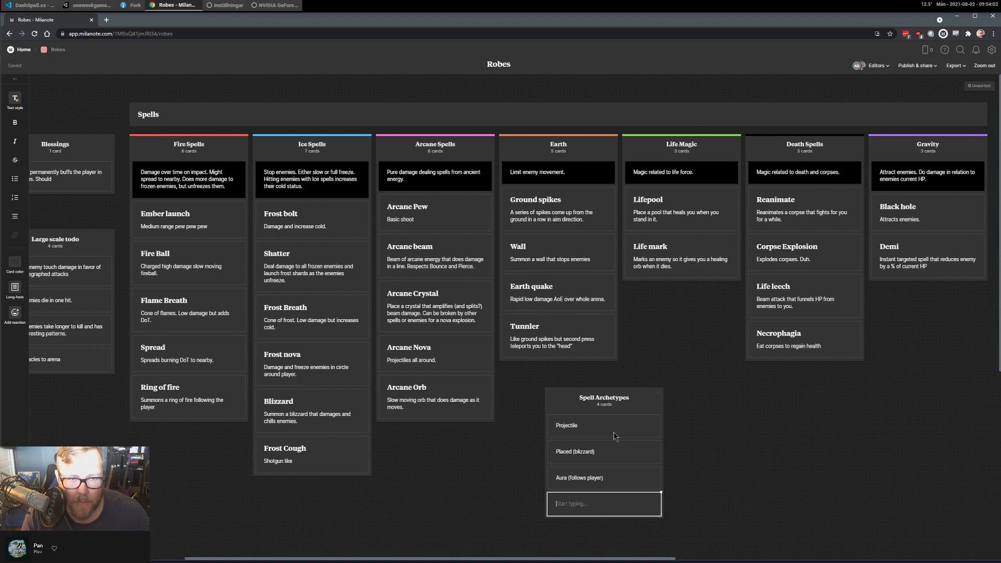
{"action": "type", "text": "Cu"}
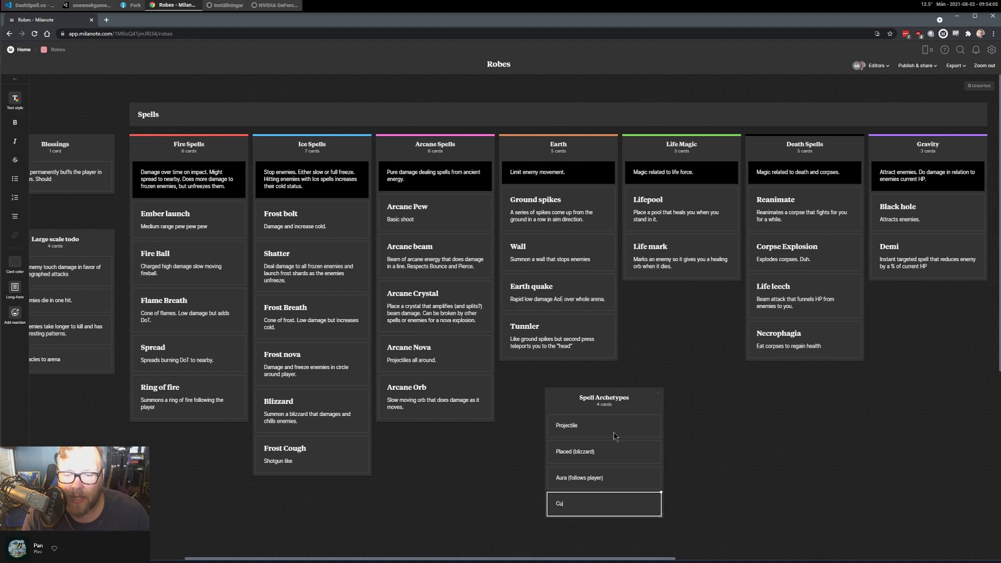
{"action": "type", "text": "stom"}
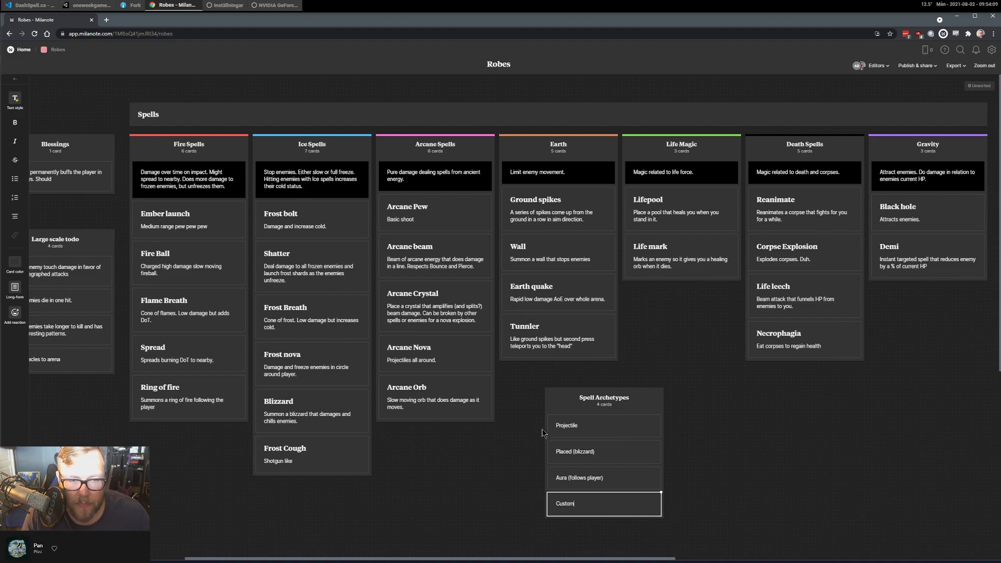
{"action": "left_click", "coordinate": [734, 406]}
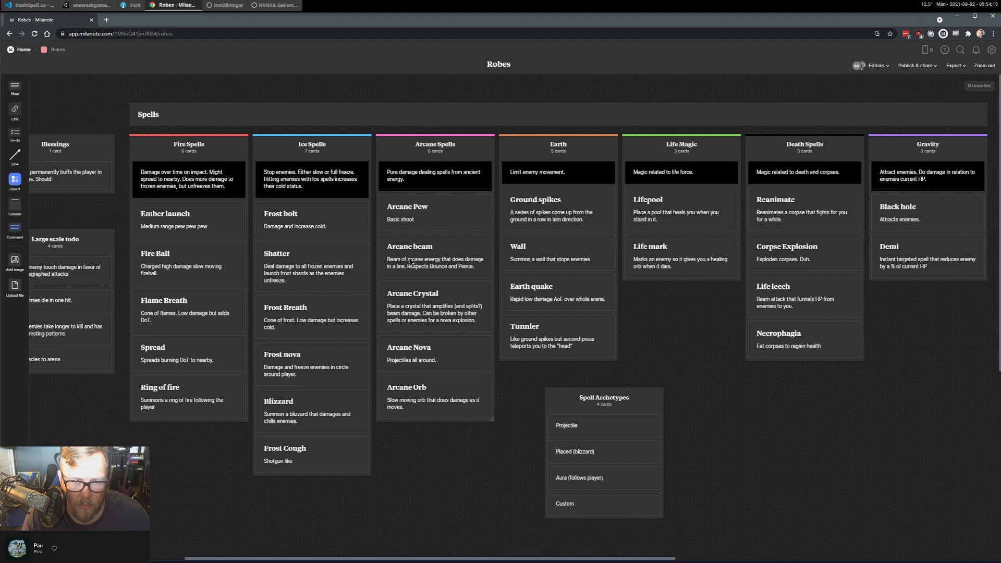
Add a card reading "Beam" below the Custom card in the Spell Archetypes column.
{"action": "left_click", "coordinate": [592, 510]}
{"action": "key", "text": "Return"}
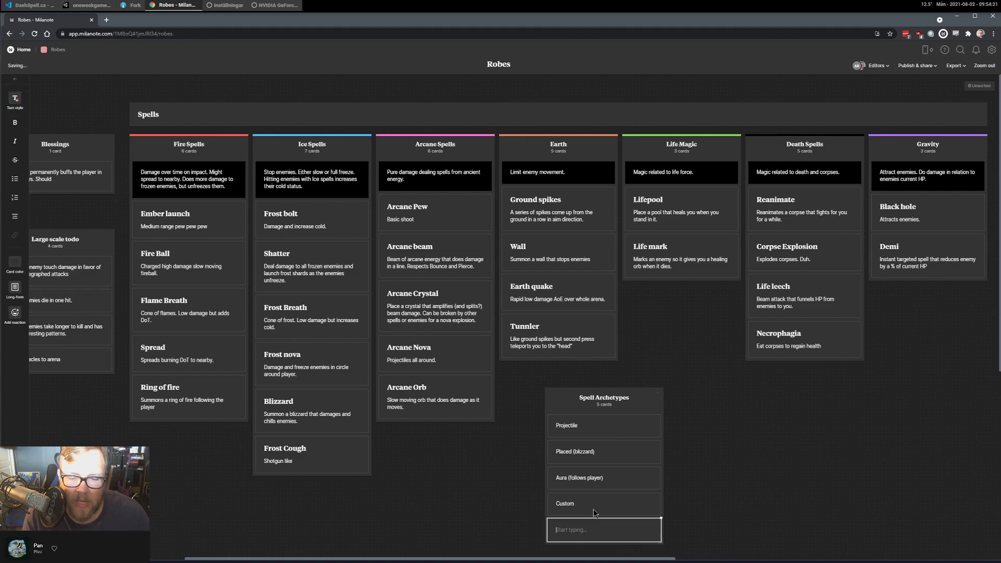
{"action": "type", "text": "Beam"}
Add a card reading "Instantiate prefab (rotated) (wall)" below the Beam card in the Spell Archetypes column.
{"action": "key", "text": "Return"}
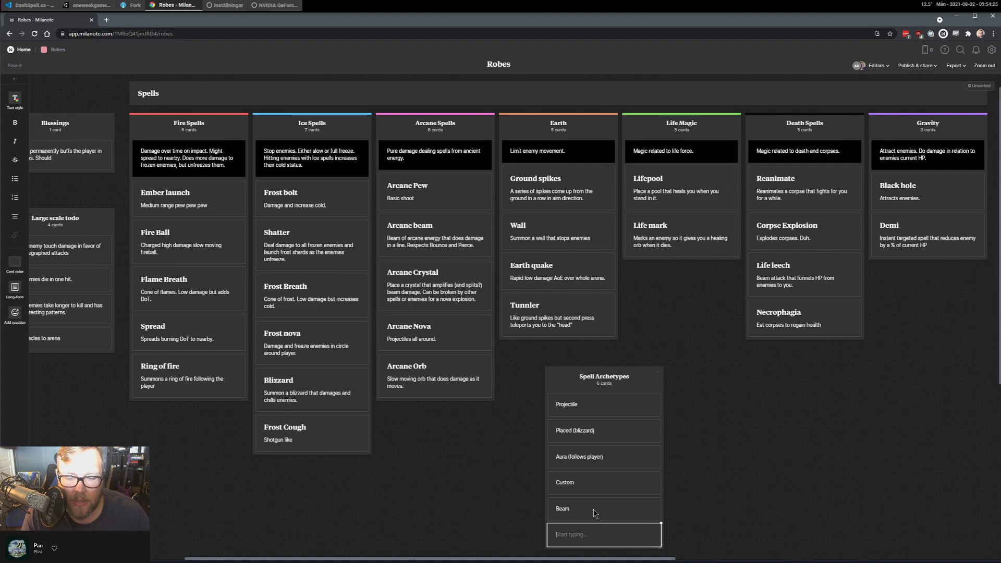
{"action": "type", "text": "INstant"}
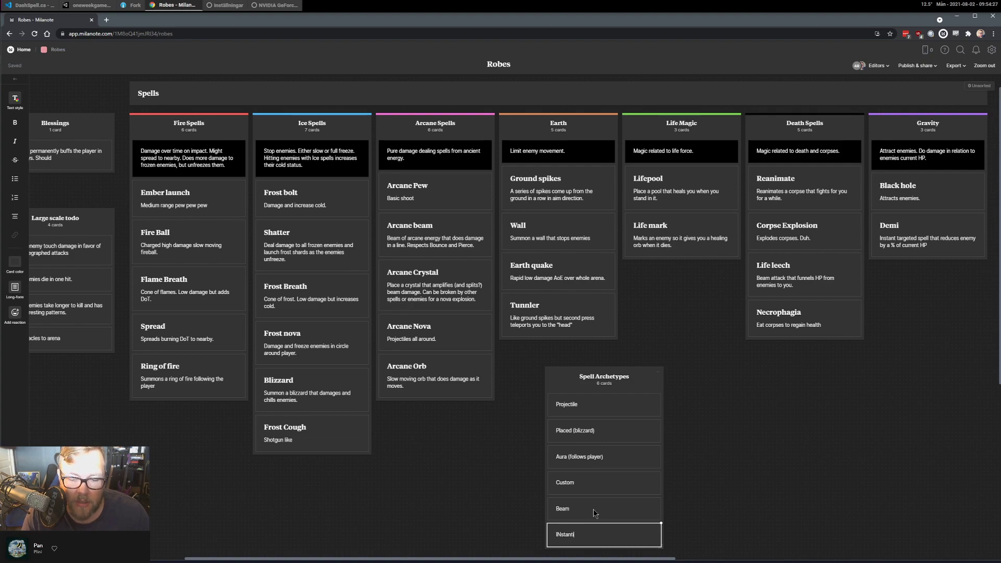
{"action": "type", "text": "iate"}
{"action": "key", "text": "Delete"}
{"action": "type", "text": "n"}
{"action": "key", "text": "End"}
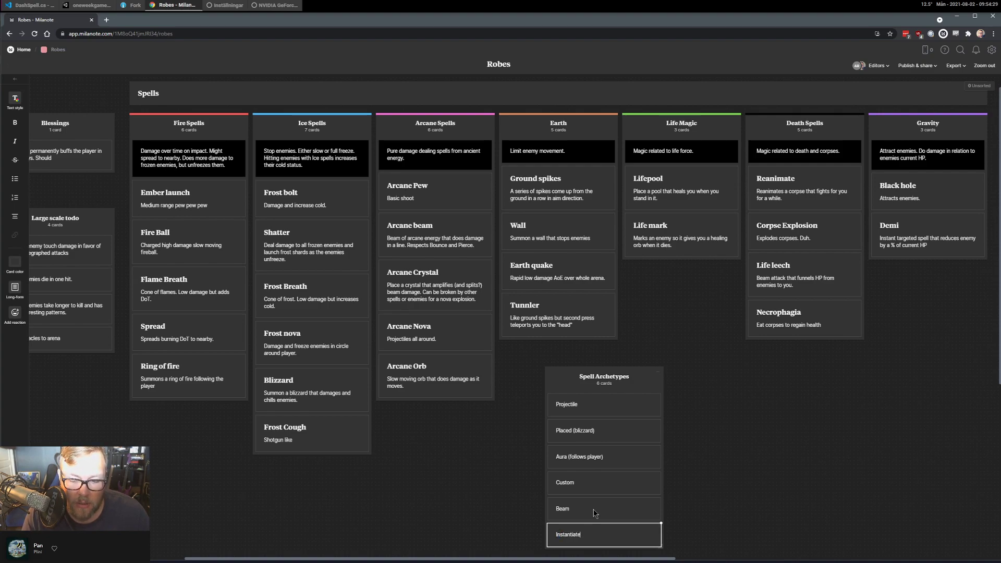
{"action": "type", "text": "prefab"}
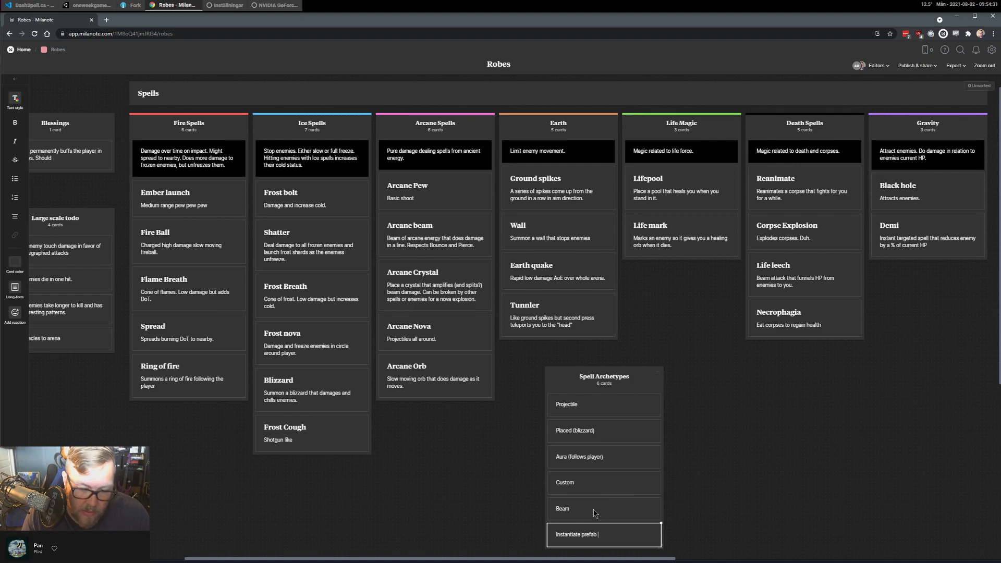
{"action": "type", "text": " (rotated) (wall"}
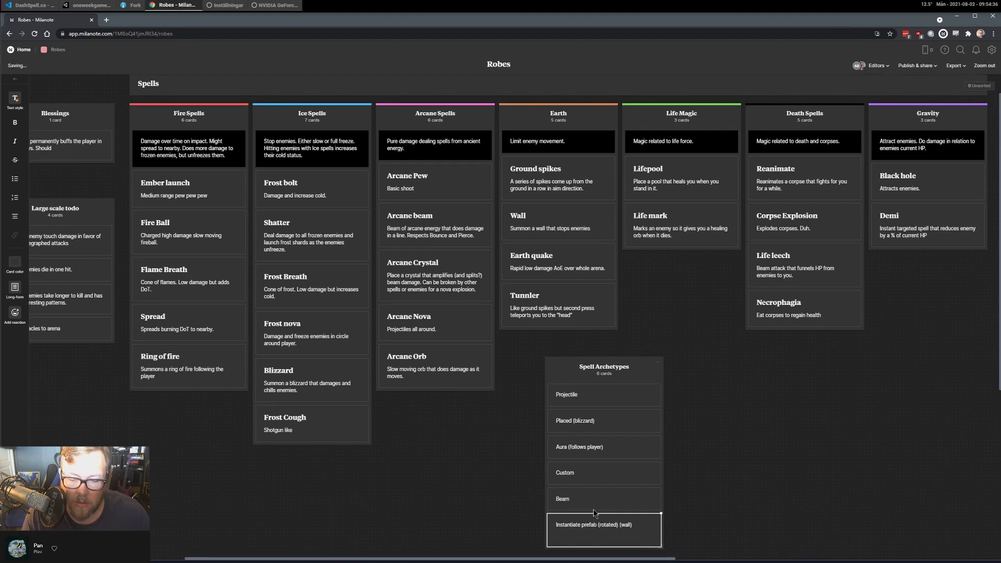
{"action": "key", "text": "Return"}
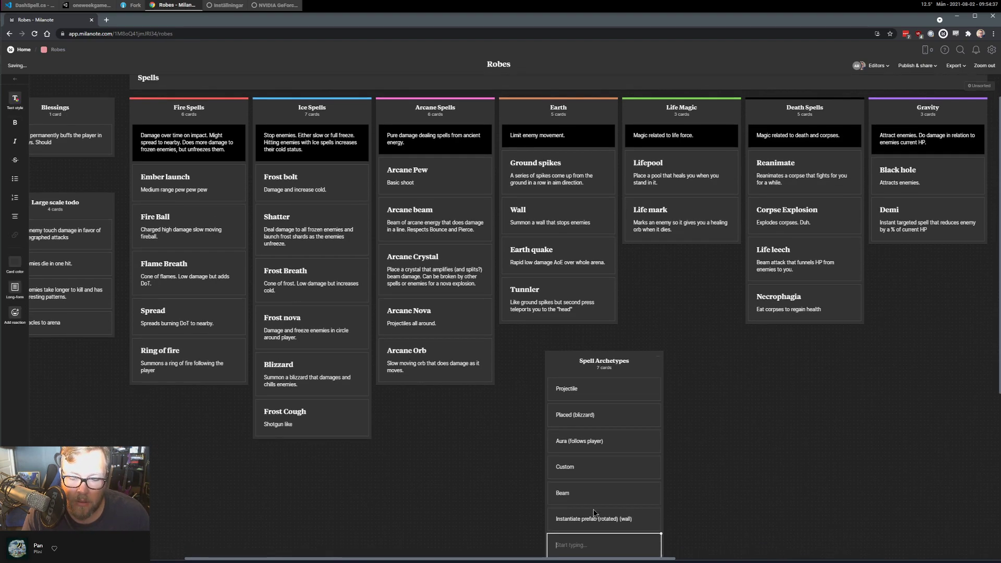
{"action": "key", "text": "Escape"}
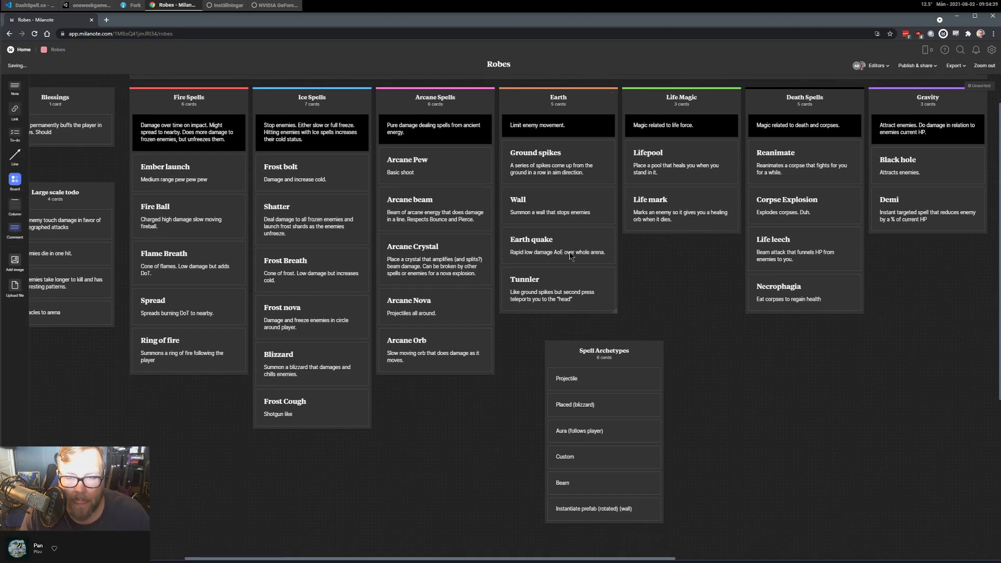
Add a "Charged Projectile" card to the Spell Archetypes column and place it directly below the Projectile card.
{"action": "double_click", "coordinate": [405, 266]}
{"action": "left_click", "coordinate": [440, 319]}
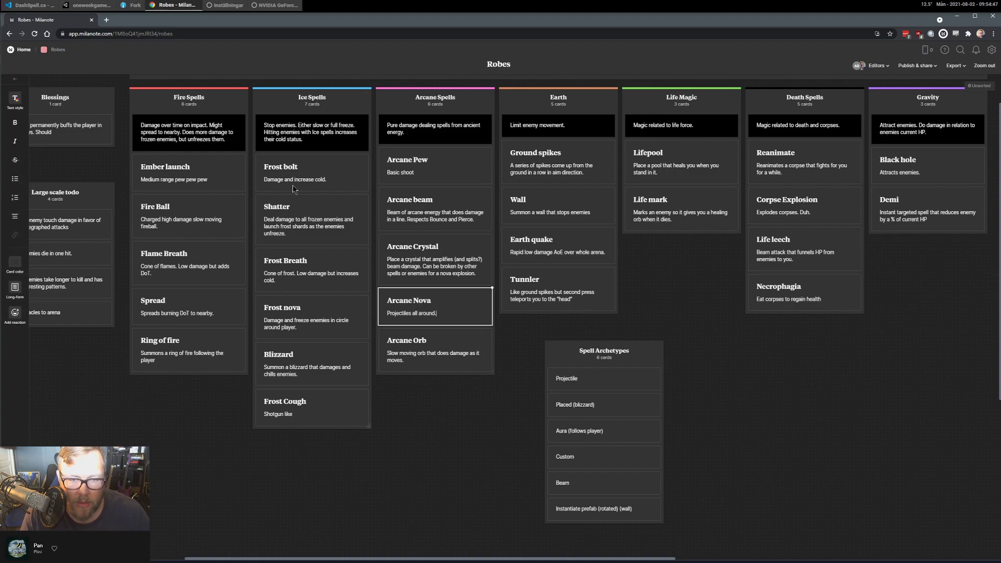
{"action": "left_click", "coordinate": [196, 167]}
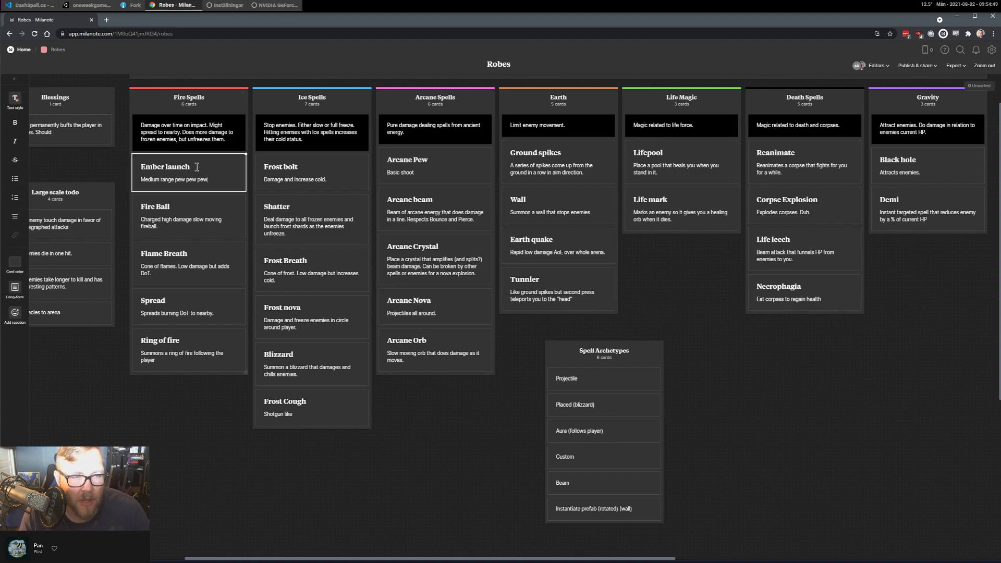
{"action": "left_click", "coordinate": [213, 214]}
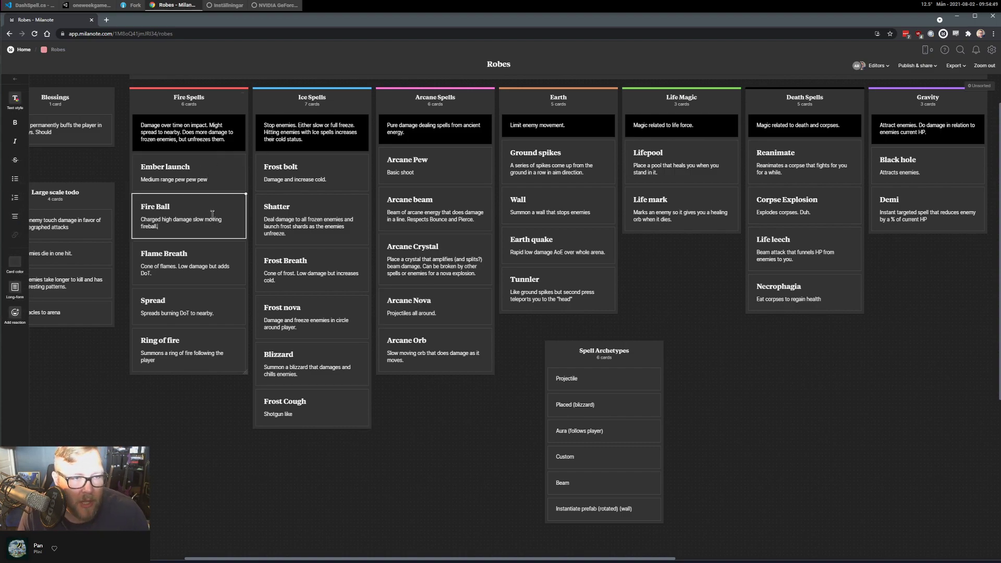
{"action": "left_click", "coordinate": [595, 513]}
{"action": "key", "text": "ctrl+Return"}
{"action": "type", "text": "Char"}
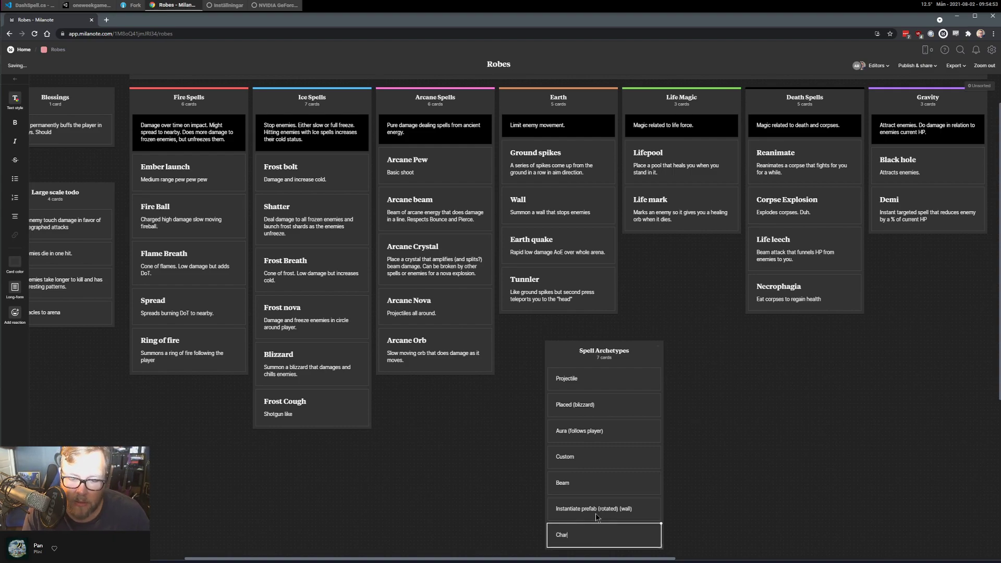
{"action": "type", "text": "ged Projec"}
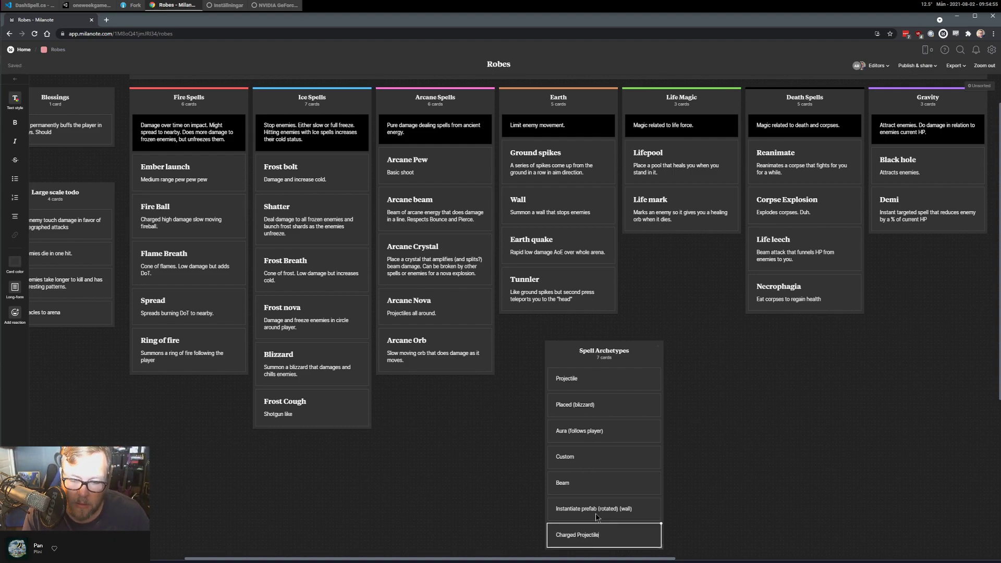
{"action": "type", "text": "tile"}
{"action": "left_click", "coordinate": [672, 512]}
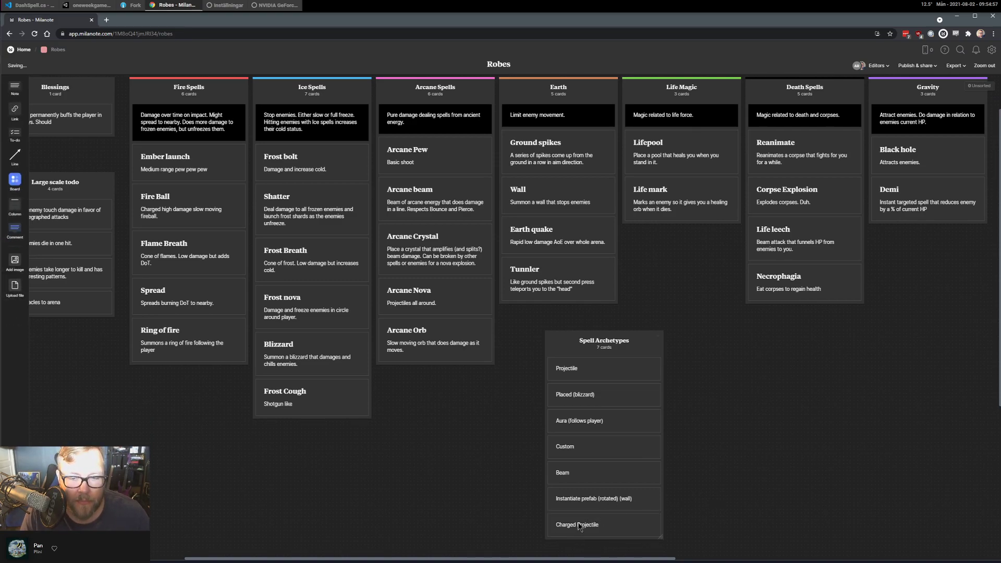
{"action": "left_click_drag", "start_coordinate": [579, 526], "coordinate": [583, 391]}
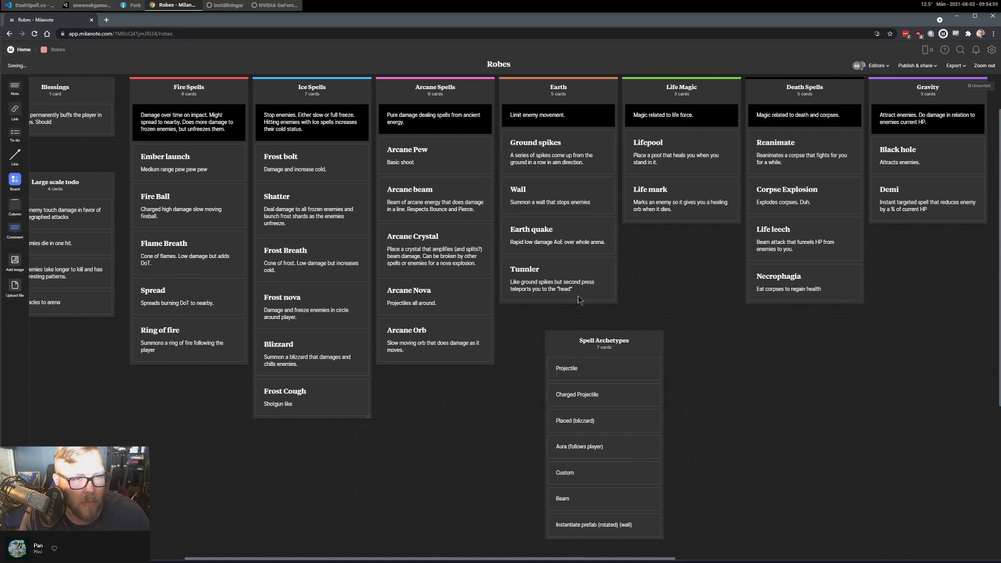
Clear the Blessings and Large scale todo columns out of the way and place the Spell Archetypes column beside the Fire Spells column.
{"action": "left_click_drag", "start_coordinate": [608, 344], "coordinate": [562, 323]}
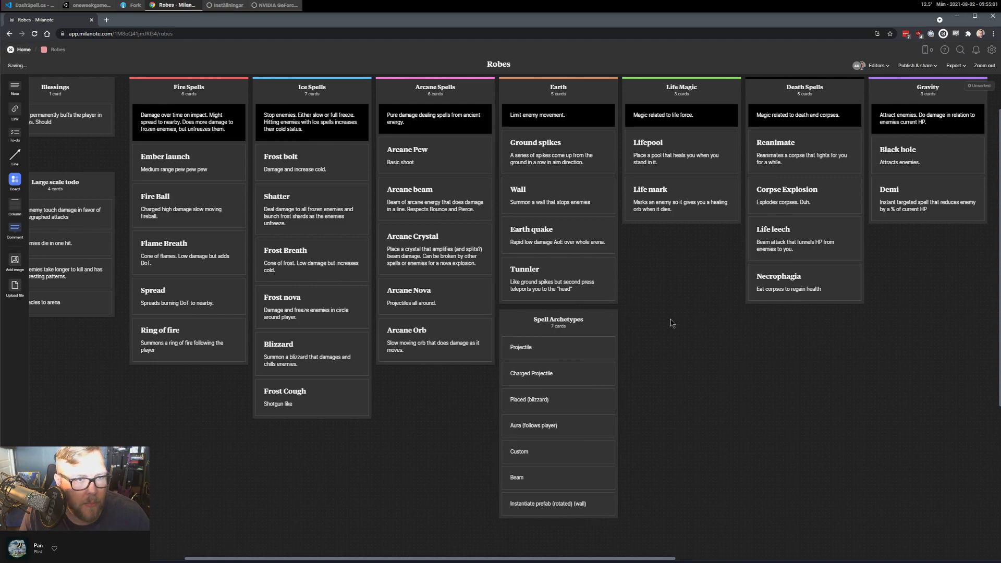
{"action": "middle_click_drag", "start_coordinate": [199, 266], "coordinate": [412, 267]}
{"action": "left_click_drag", "start_coordinate": [315, 179], "coordinate": [316, 522]}
{"action": "left_click_drag", "start_coordinate": [319, 91], "coordinate": [450, 514]}
{"action": "left_click_drag", "start_coordinate": [822, 329], "coordinate": [337, 81]}
{"action": "middle_click_drag", "start_coordinate": [731, 424], "coordinate": [632, 507]}
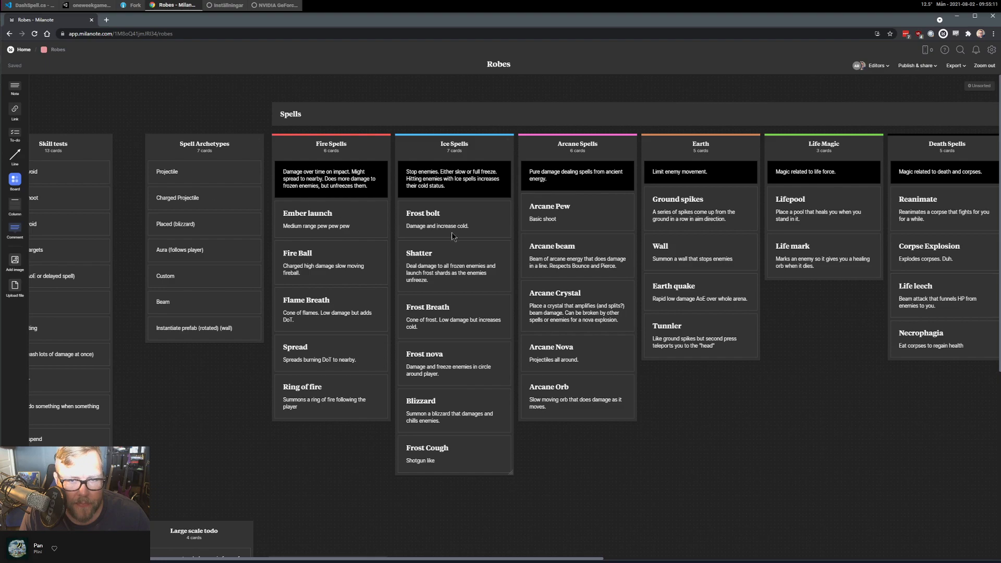
Add a card reading "Cone (follows player position and player rotation)" below the Aura card in the Spell Archetypes column.
{"action": "double_click", "coordinate": [301, 229]}
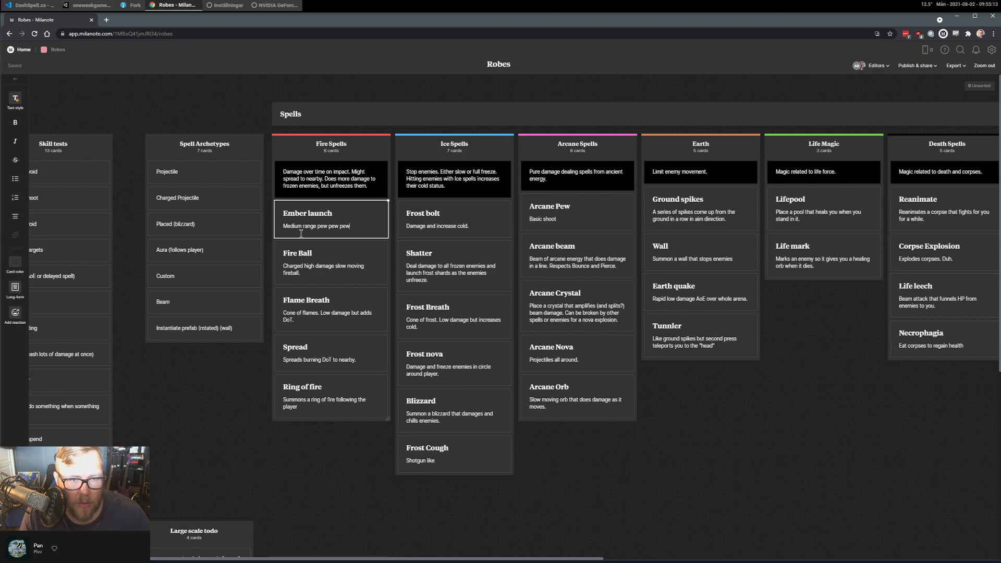
{"action": "double_click", "coordinate": [317, 319]}
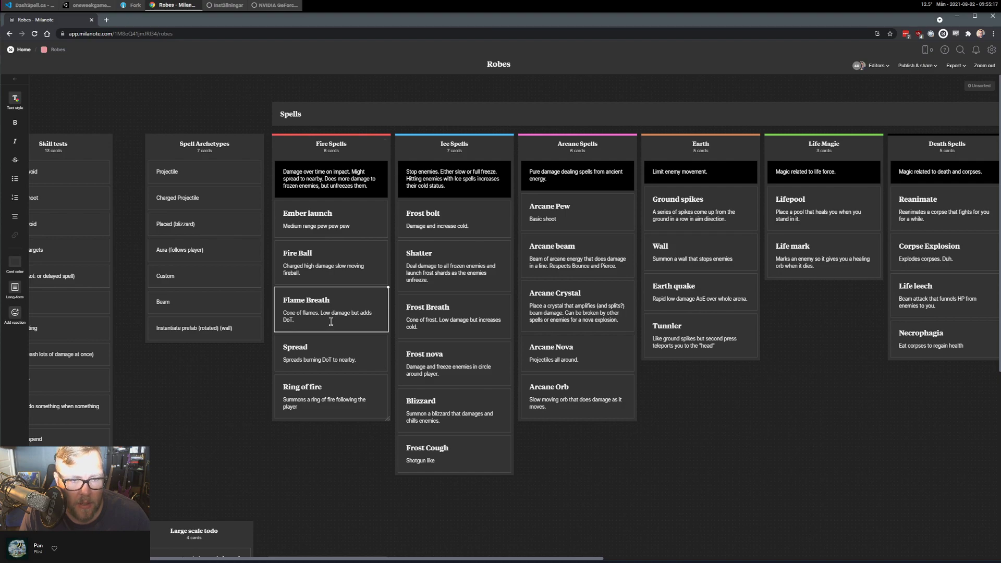
{"action": "double_click", "coordinate": [225, 252]}
{"action": "key", "text": "Return"}
{"action": "type", "text": "Cone"}
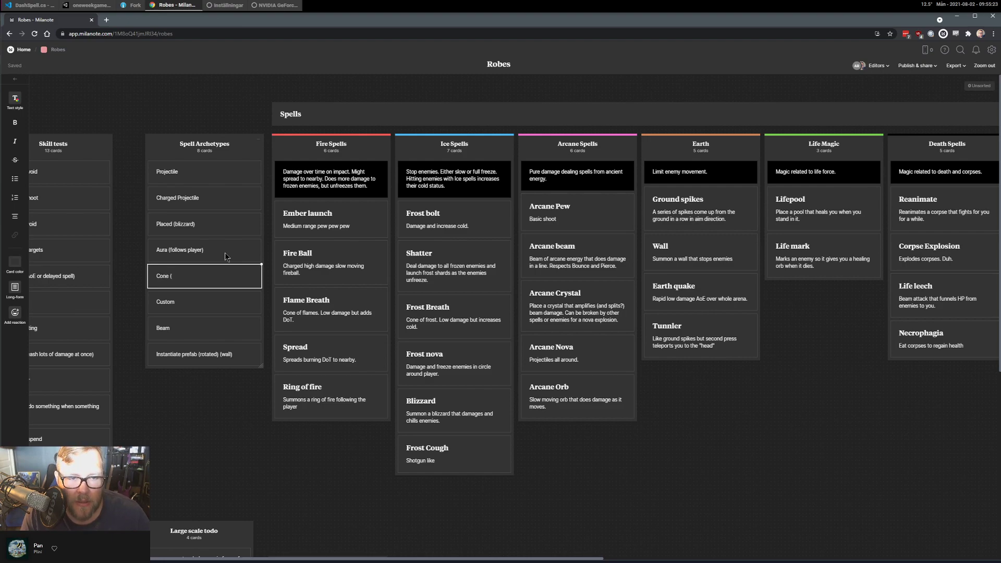
{"action": "type", "text": " ("}
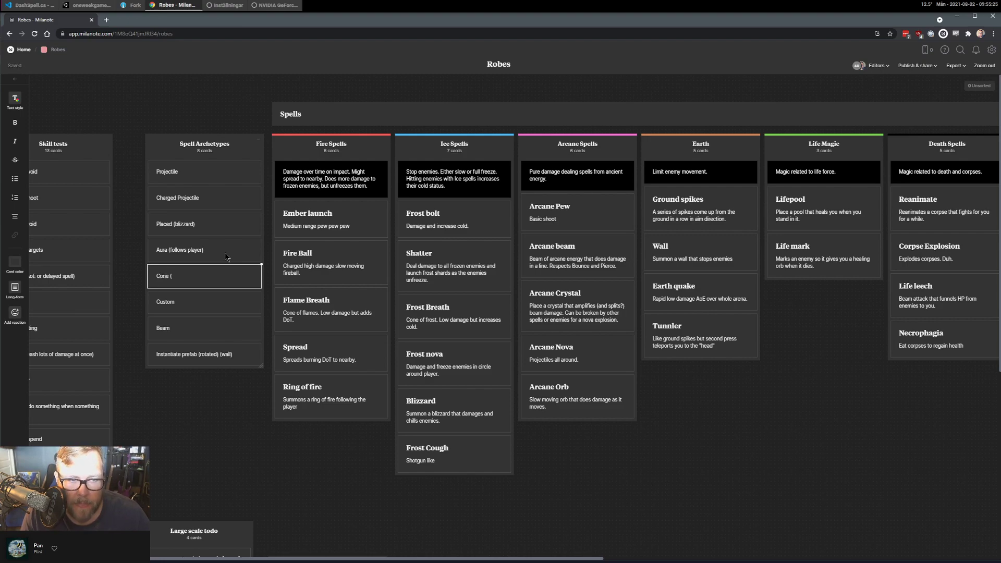
{"action": "type", "text": "follows player and player rotation"}
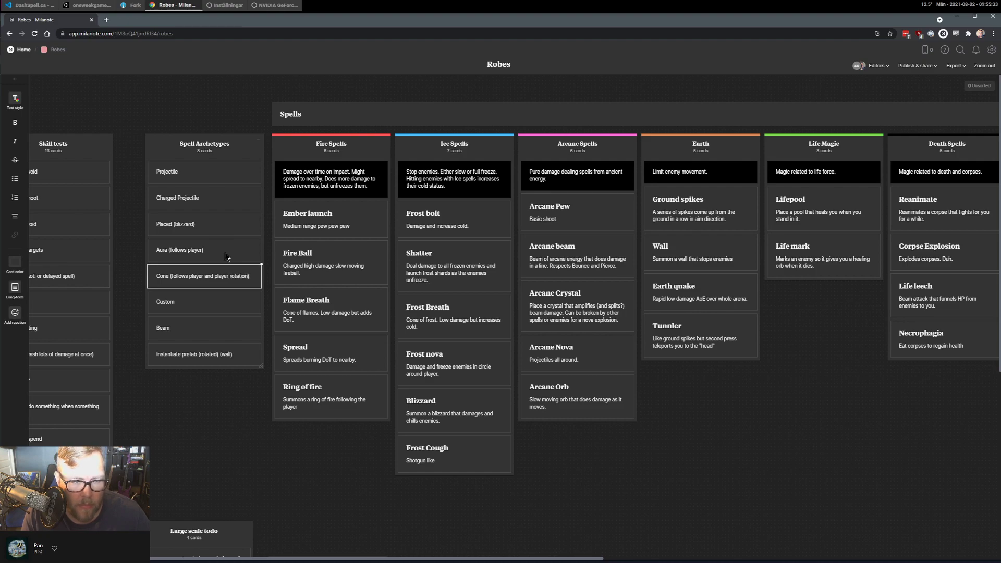
{"action": "type", "text": "position"}
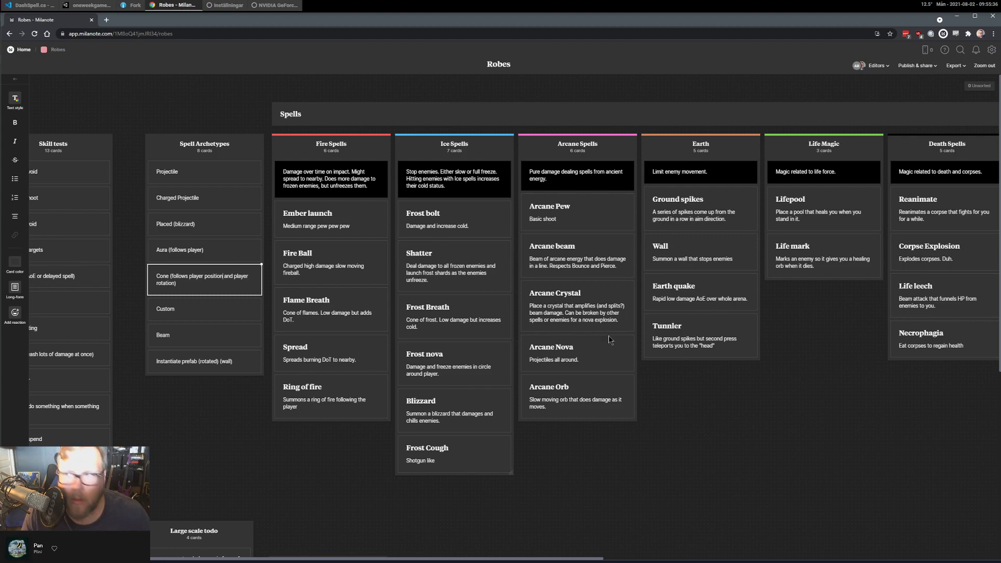
{"action": "left_click", "coordinate": [841, 345]}
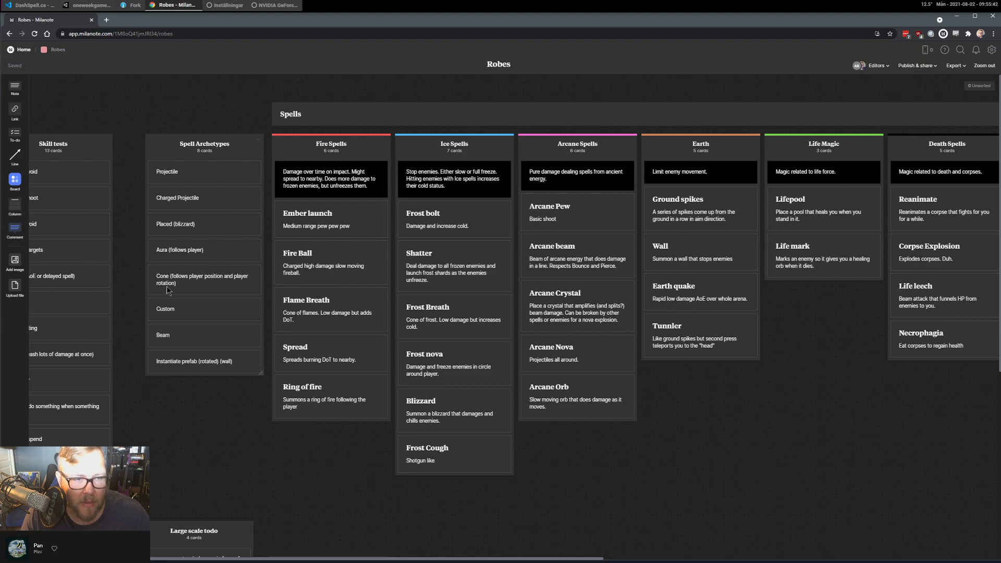
Move the Custom card to the end of the Spell Archetypes column.
{"action": "left_click", "coordinate": [177, 325]}
{"action": "left_click_drag", "start_coordinate": [177, 325], "coordinate": [211, 371]}
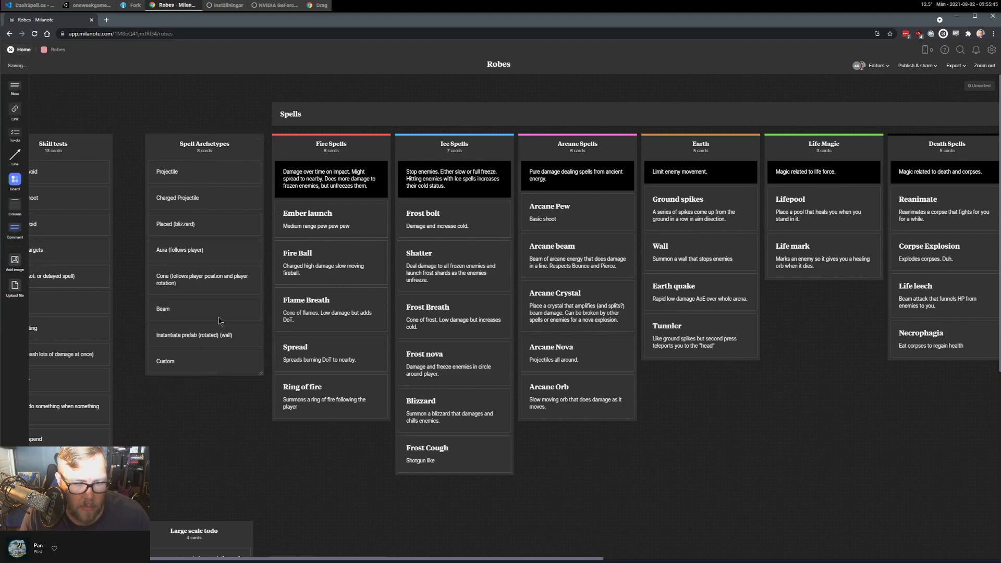
{"action": "left_click", "coordinate": [215, 319]}
Review the descriptions of the Spread and Flame Breath cards in the Fire Spells column.
{"action": "left_click", "coordinate": [344, 355]}
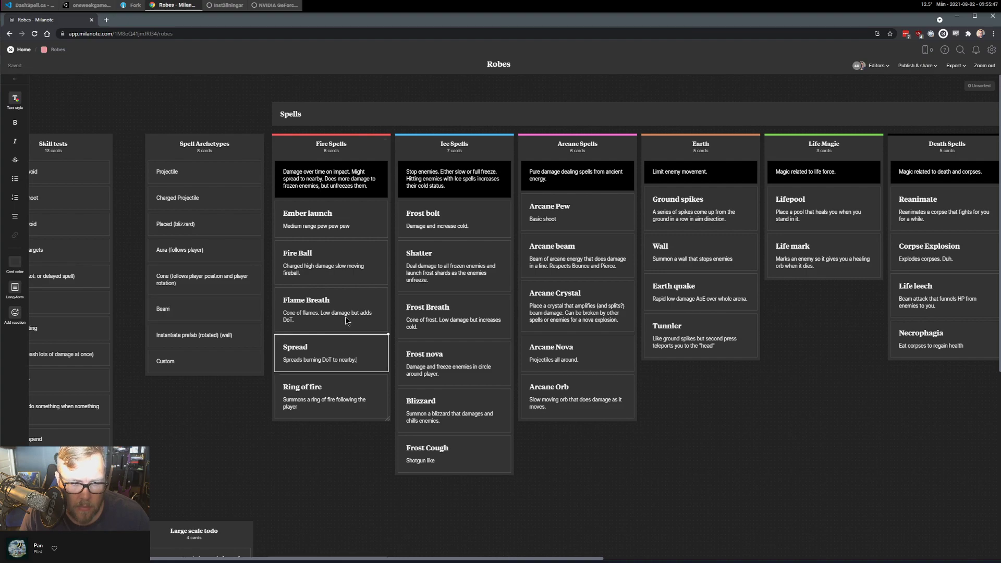
{"action": "left_click", "coordinate": [346, 320]}
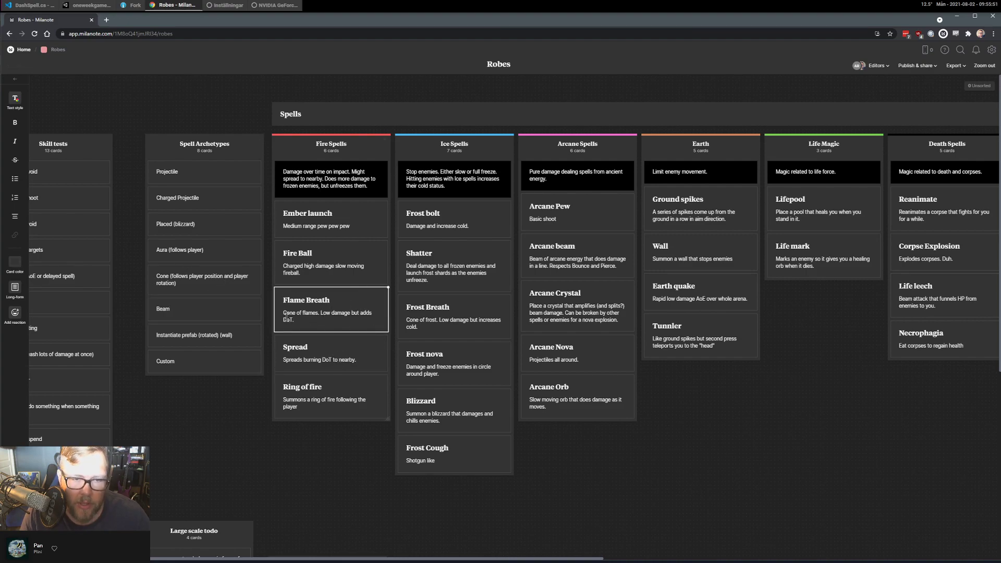
{"action": "type", "text": "."}
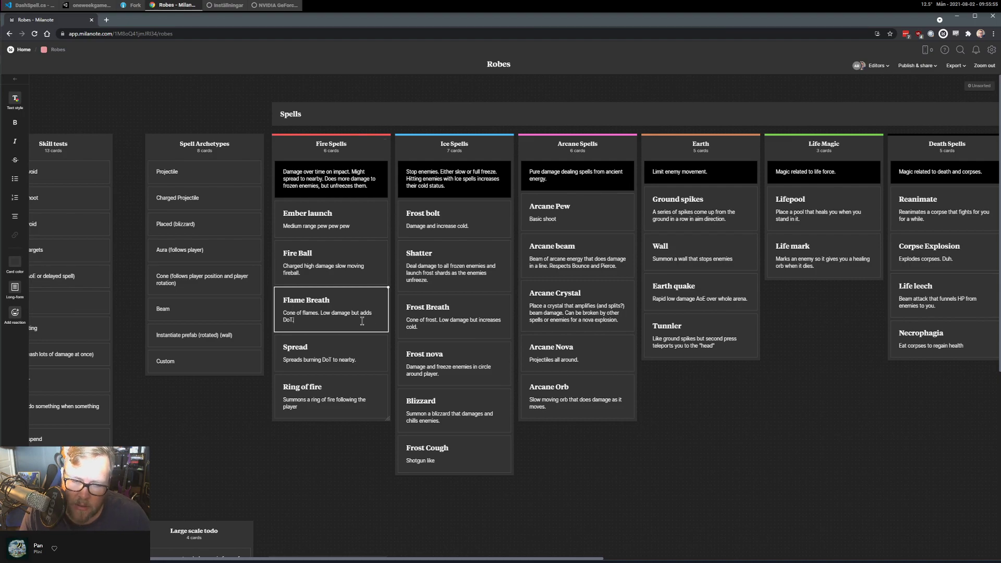
{"action": "left_click", "coordinate": [326, 356]}
{"action": "left_click", "coordinate": [380, 360]}
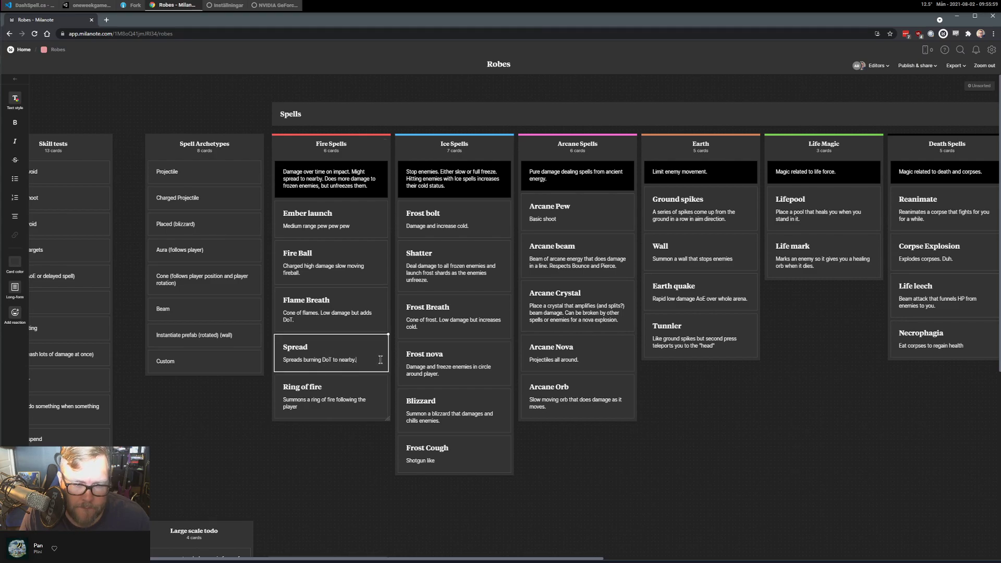
Review the descriptions of the Spread and Ring of fire cards in the Fire Spells column.
{"action": "middle_click_drag", "start_coordinate": [246, 471], "coordinate": [266, 358]}
{"action": "scroll", "coordinate": [249, 290], "scroll_direction": "up", "scroll_amount": 3}
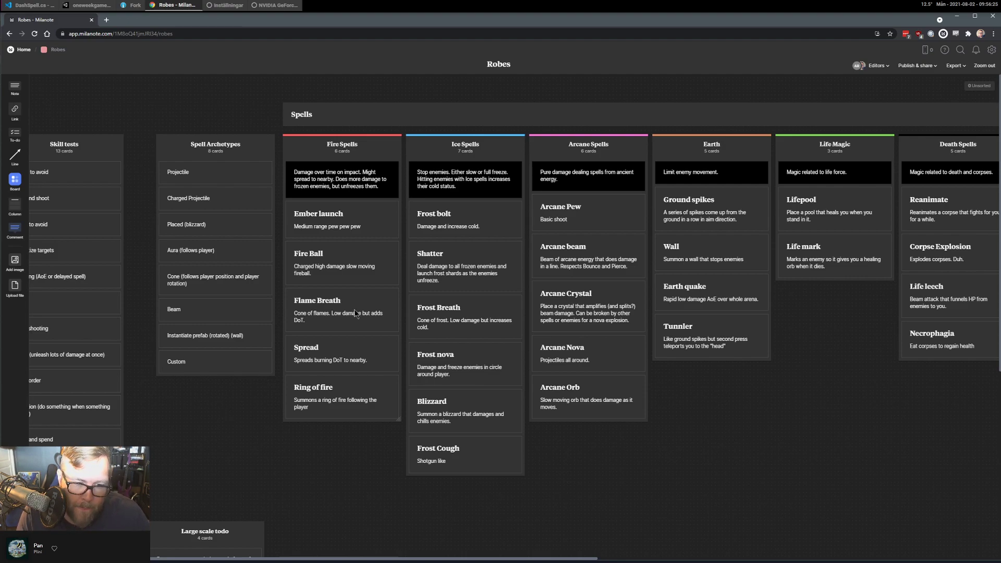
{"action": "double_click", "coordinate": [308, 359]}
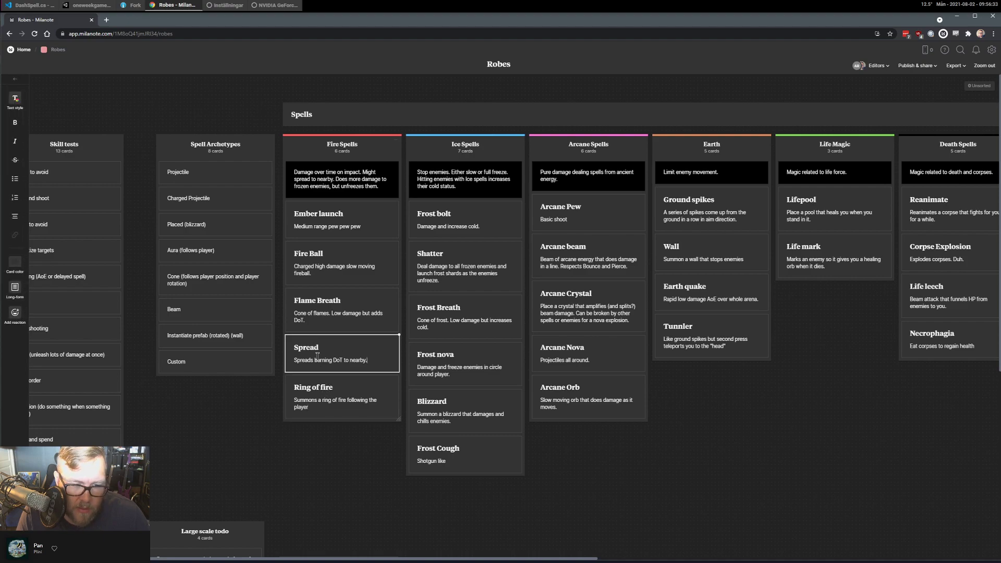
{"action": "left_click", "coordinate": [249, 422]}
{"action": "double_click", "coordinate": [329, 391]}
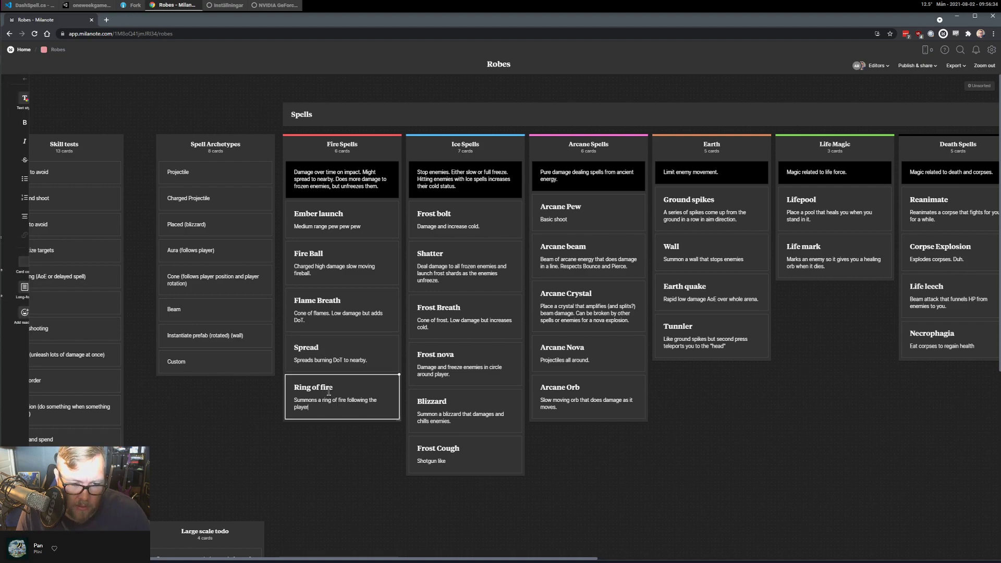
{"action": "left_click", "coordinate": [373, 362]}
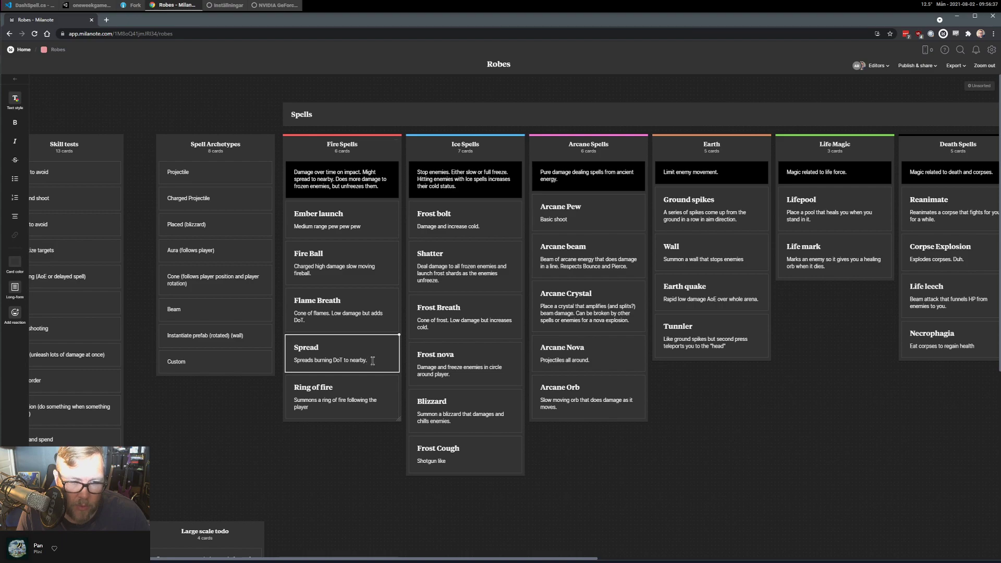
Check the Ring of fire card and move the Aura card below the Cone card in the Spell Archetypes column.
{"action": "left_click", "coordinate": [352, 399]}
{"action": "left_click", "coordinate": [333, 406]}
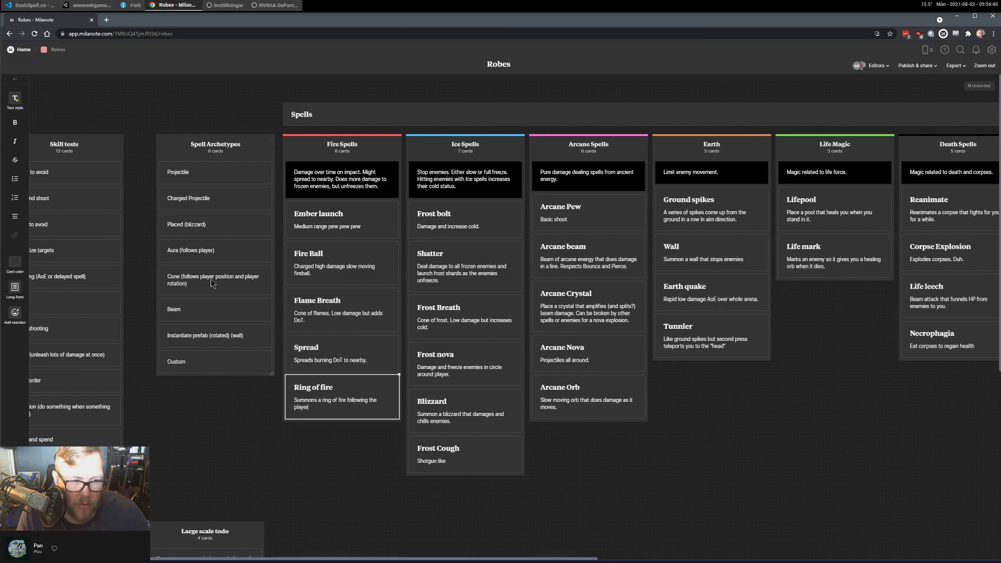
{"action": "left_click_drag", "start_coordinate": [208, 256], "coordinate": [209, 286]}
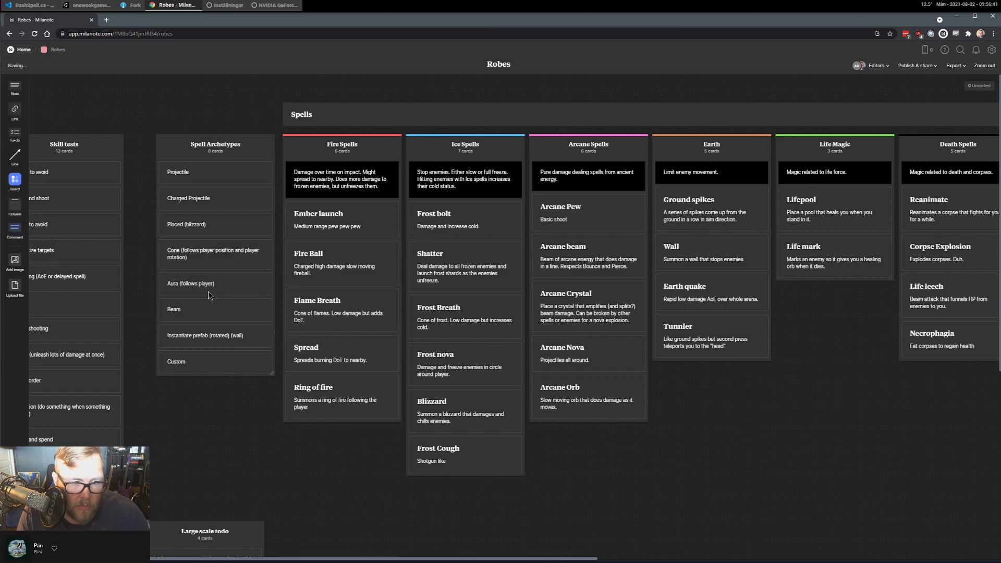
Review the Frost bolt, Shatter, Frost Breath and Frost nova cards in the Ice Spells column against the archetypes.
{"action": "left_click", "coordinate": [452, 219]}
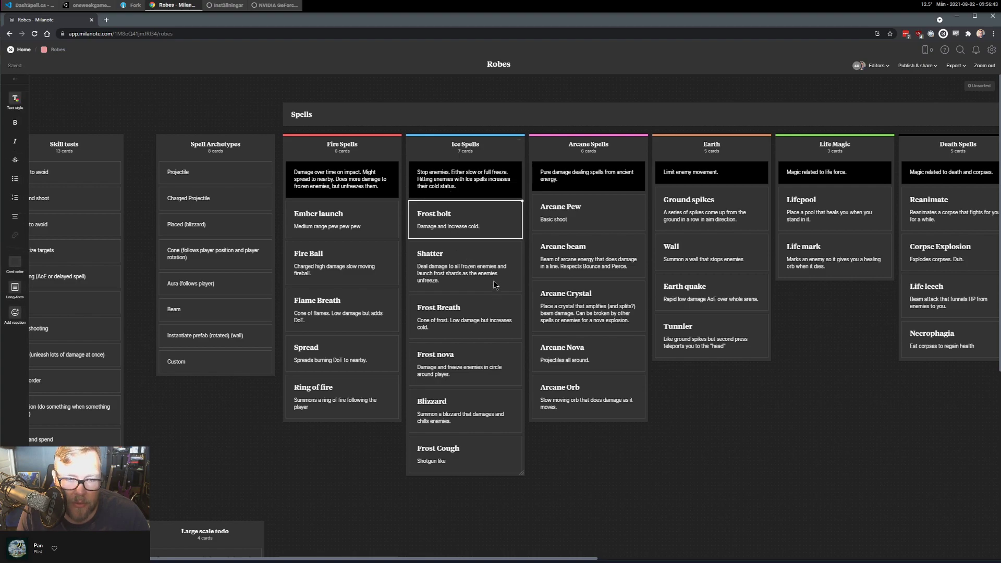
{"action": "left_click", "coordinate": [483, 273]}
{"action": "left_click", "coordinate": [457, 319]}
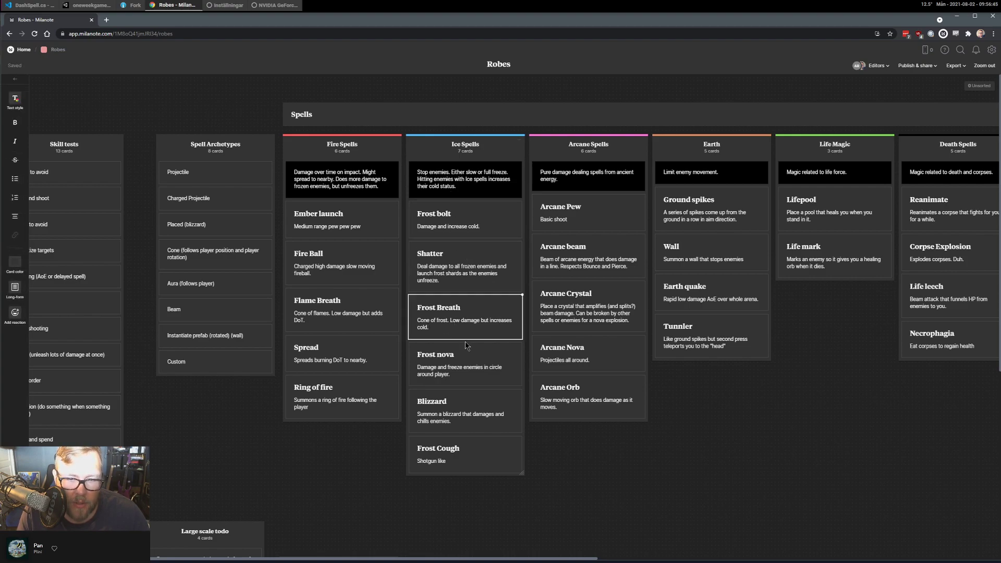
{"action": "left_click", "coordinate": [437, 374]}
{"action": "left_click", "coordinate": [488, 352]}
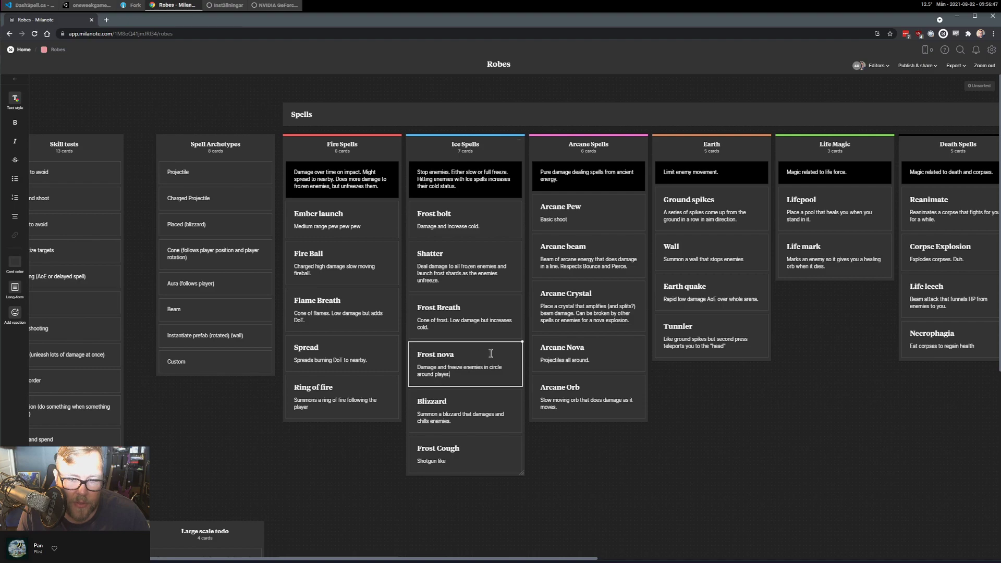
{"action": "key", "text": "Down"}
{"action": "key", "text": "Down"}
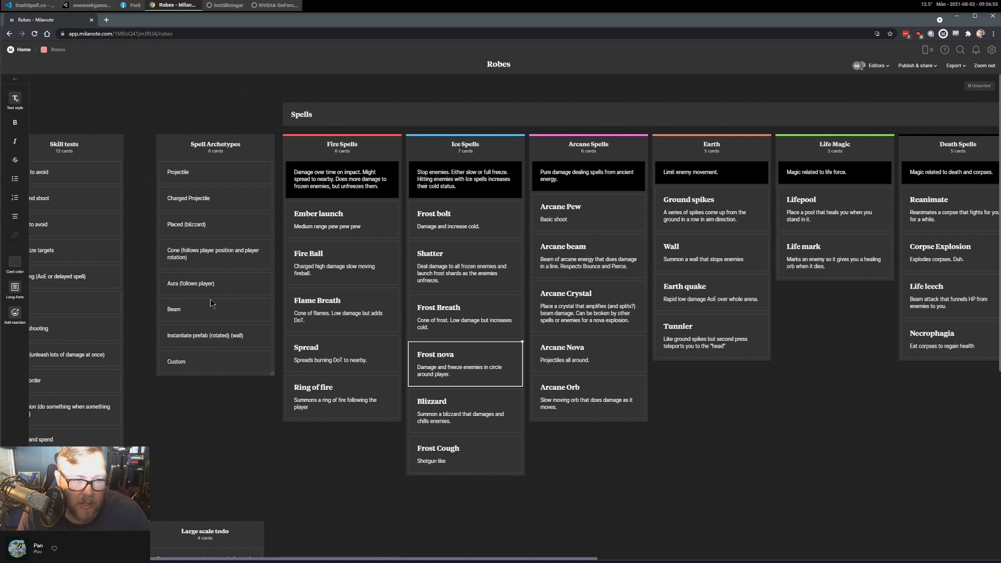
Add a card reading "Placed under player" to the Spell Archetypes column and position it below the Placed (blizzard) card.
{"action": "left_click", "coordinate": [194, 366]}
{"action": "key", "text": "Return"}
{"action": "type", "text": "P"}
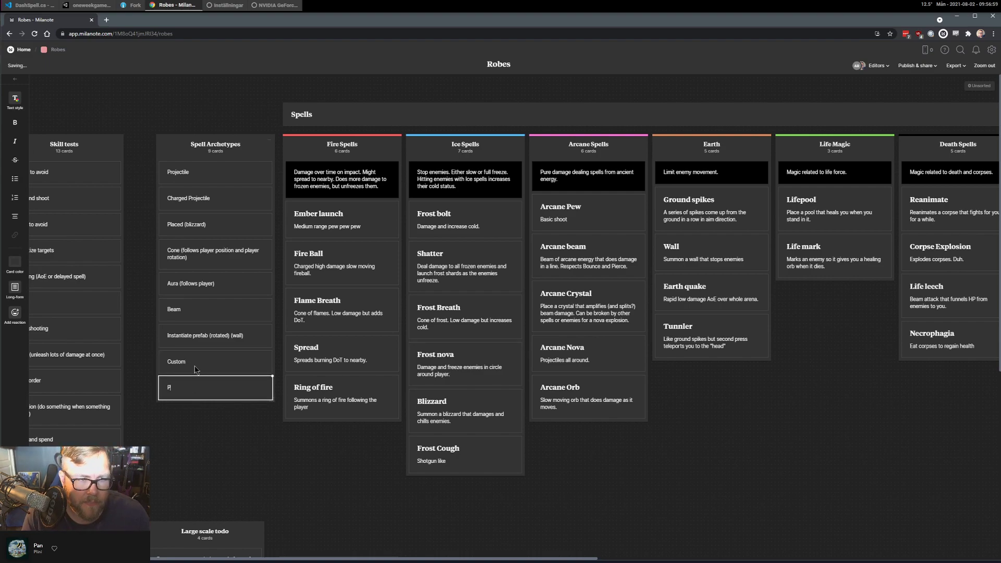
{"action": "type", "text": "laced under player"}
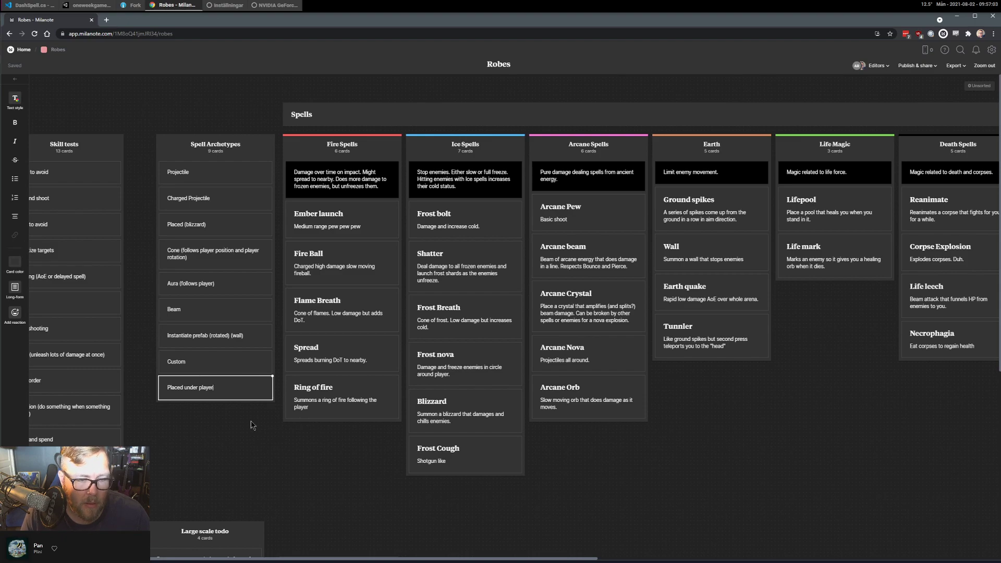
{"action": "key", "text": "Escape"}
{"action": "left_click_drag", "start_coordinate": [230, 383], "coordinate": [198, 219]}
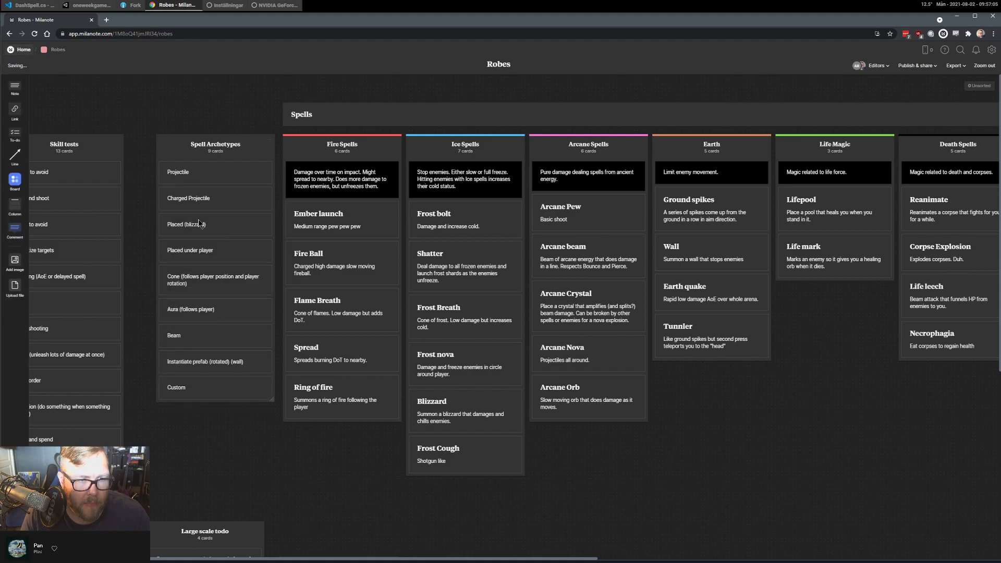
Change the text of the Placed (blizzard) card to "Placed at cursor (blizzard)".
{"action": "double_click", "coordinate": [197, 225]}
{"action": "left_click", "coordinate": [185, 224]}
{"action": "type", "text": "at cursor"}
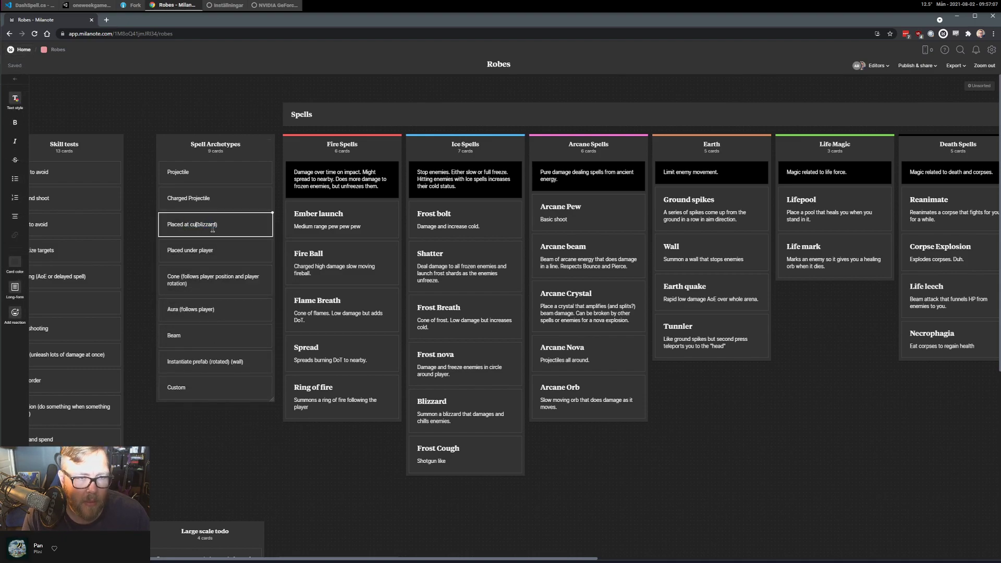
{"action": "key", "text": "Escape"}
Review the Frost Cough card and the Arcane Pew, Arcane beam and Arcane Crystal cards against the archetypes.
{"action": "scroll", "coordinate": [399, 425], "scroll_direction": "down", "scroll_amount": 2}
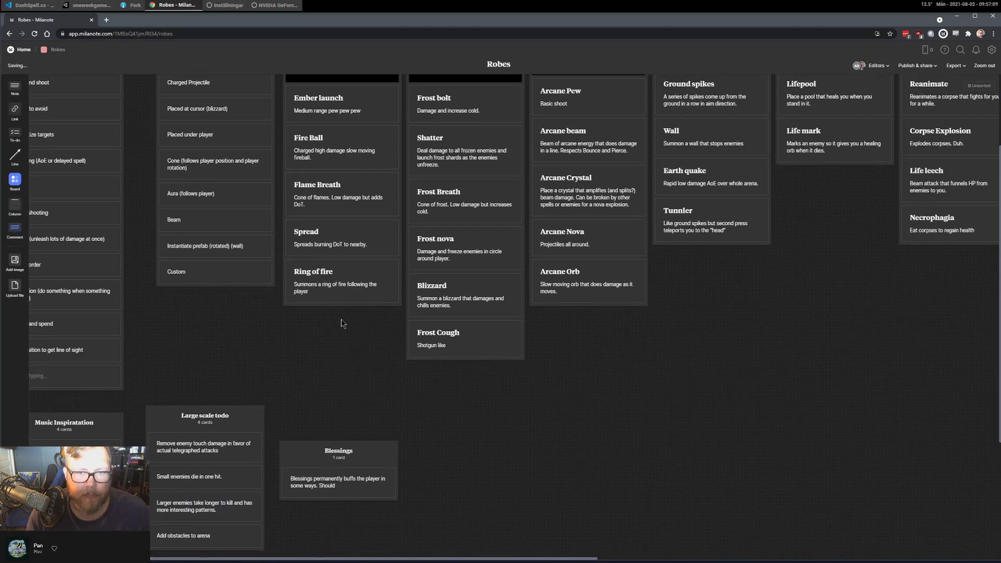
{"action": "scroll", "coordinate": [406, 384], "scroll_direction": "up", "scroll_amount": 2}
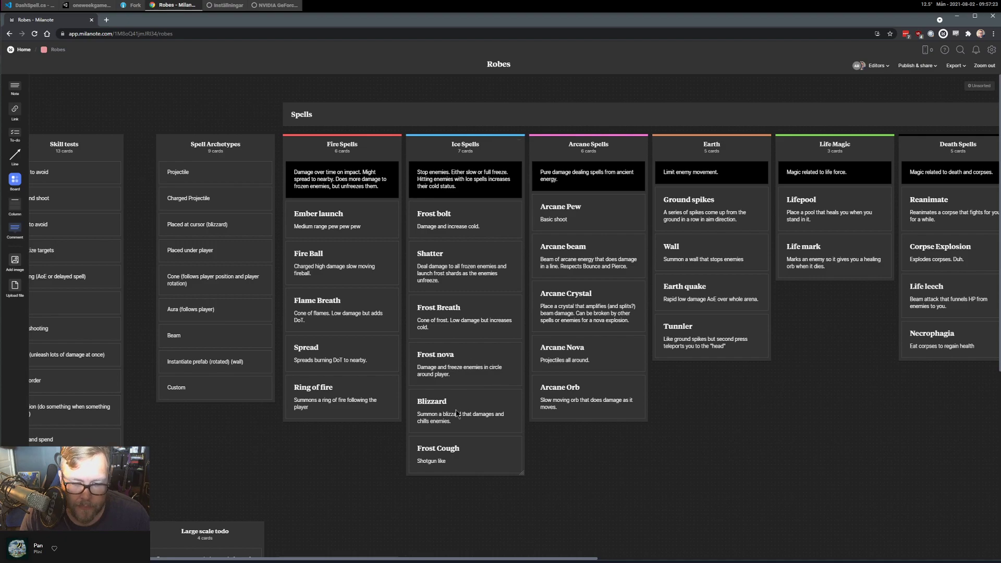
{"action": "left_click", "coordinate": [441, 462]}
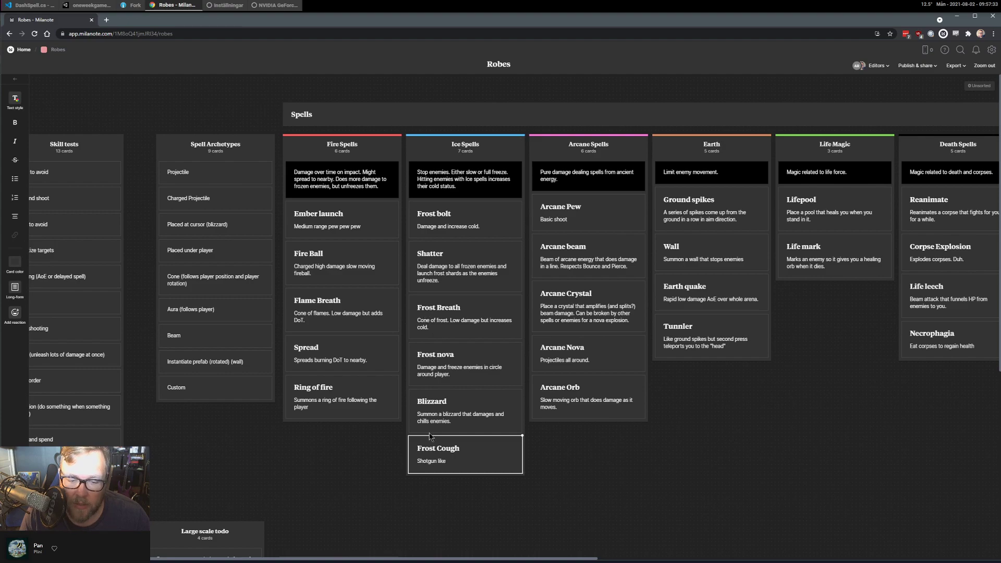
{"action": "left_click", "coordinate": [653, 491]}
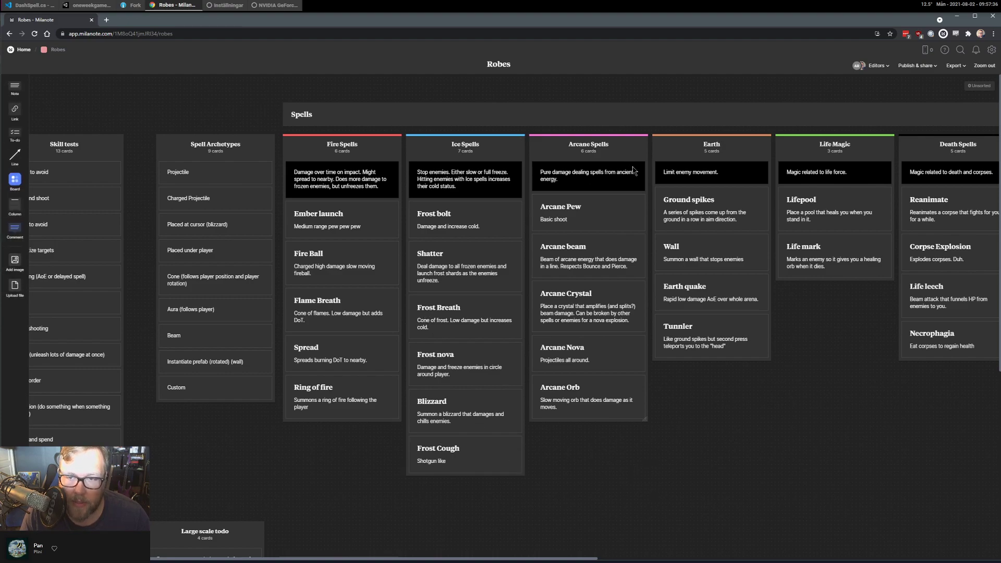
{"action": "left_click", "coordinate": [610, 200]}
{"action": "left_click", "coordinate": [580, 243]}
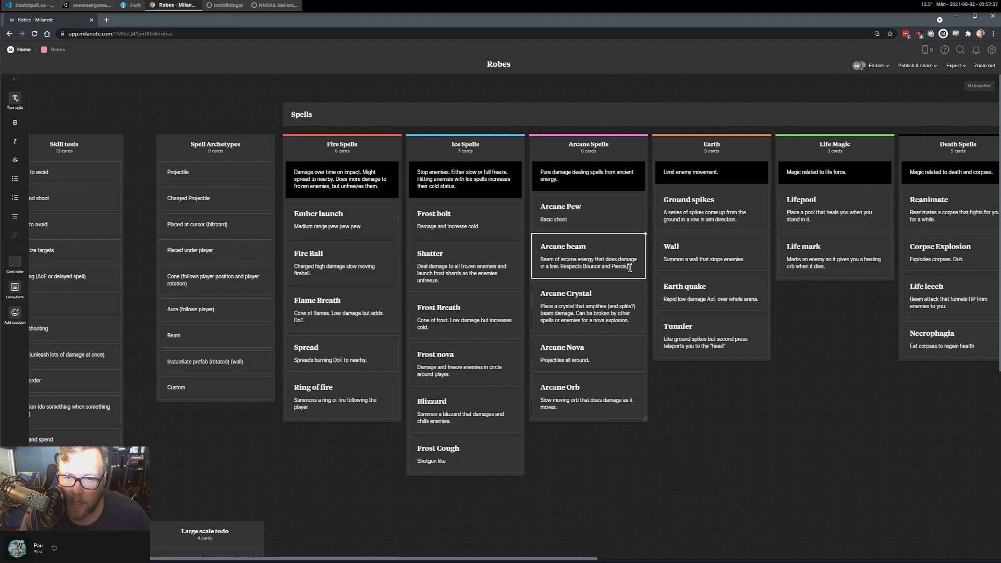
{"action": "left_click", "coordinate": [603, 320]}
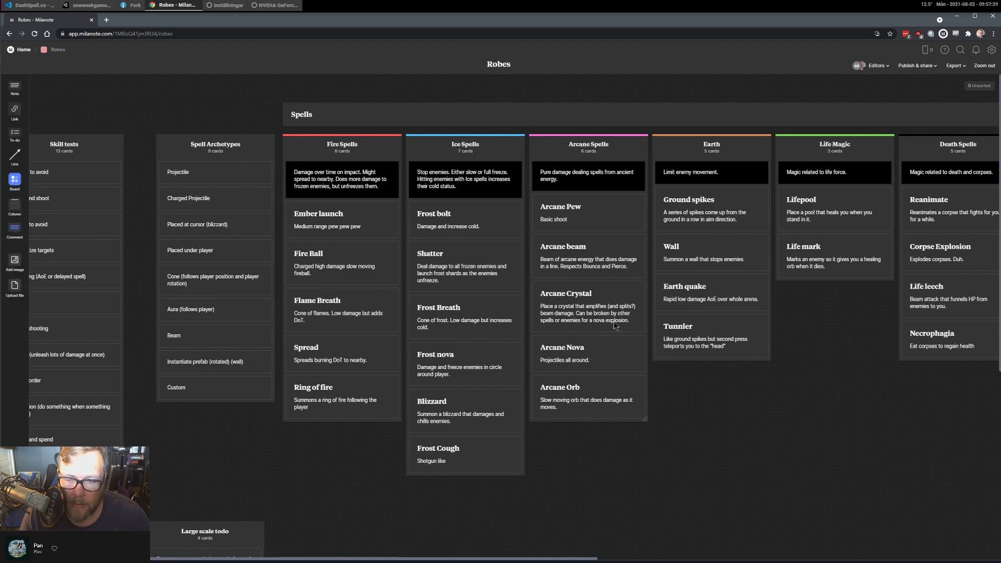
{"action": "left_click", "coordinate": [606, 314]}
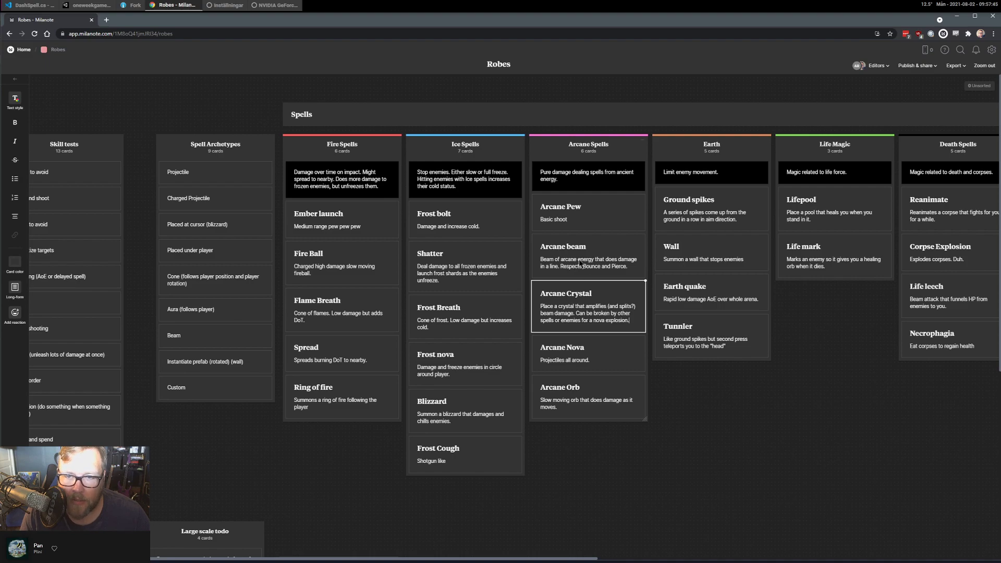
Add a card reading "Rail" to the Spell Archetypes column and position it below the Beam card.
{"action": "left_click", "coordinate": [181, 403]}
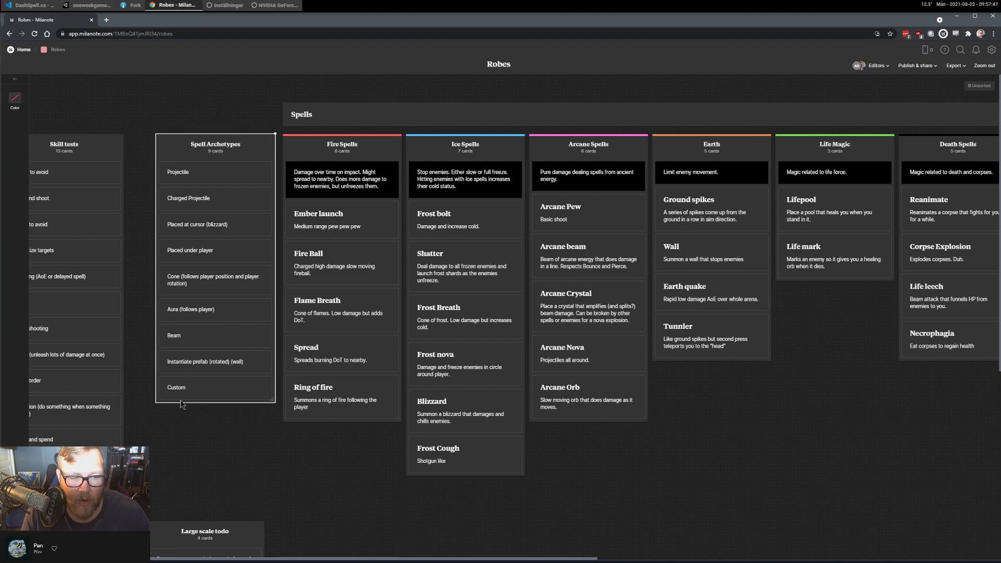
{"action": "double_click", "coordinate": [181, 403]}
{"action": "type", "text": "Rail"}
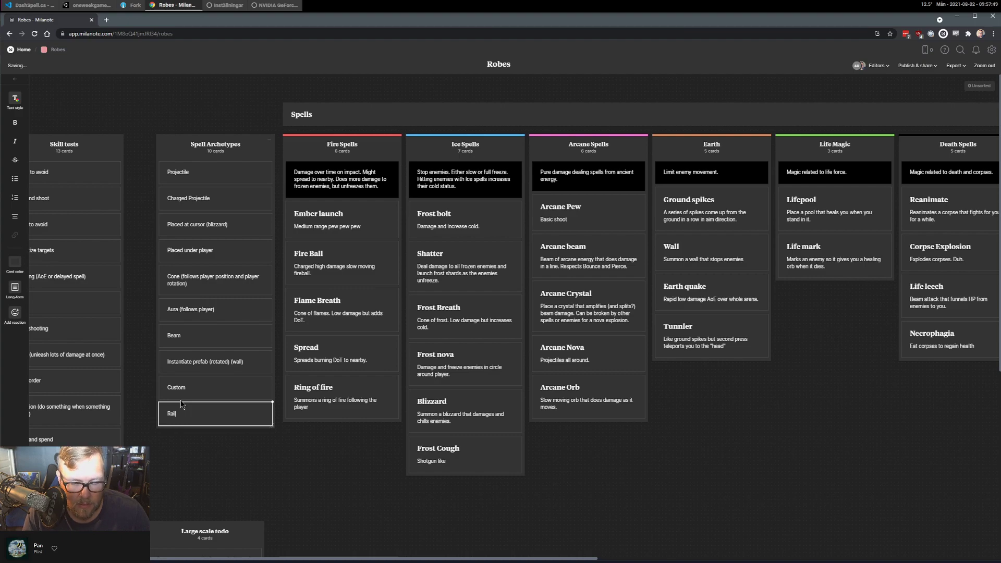
{"action": "left_click", "coordinate": [267, 478]}
{"action": "left_click_drag", "start_coordinate": [202, 404], "coordinate": [240, 357]}
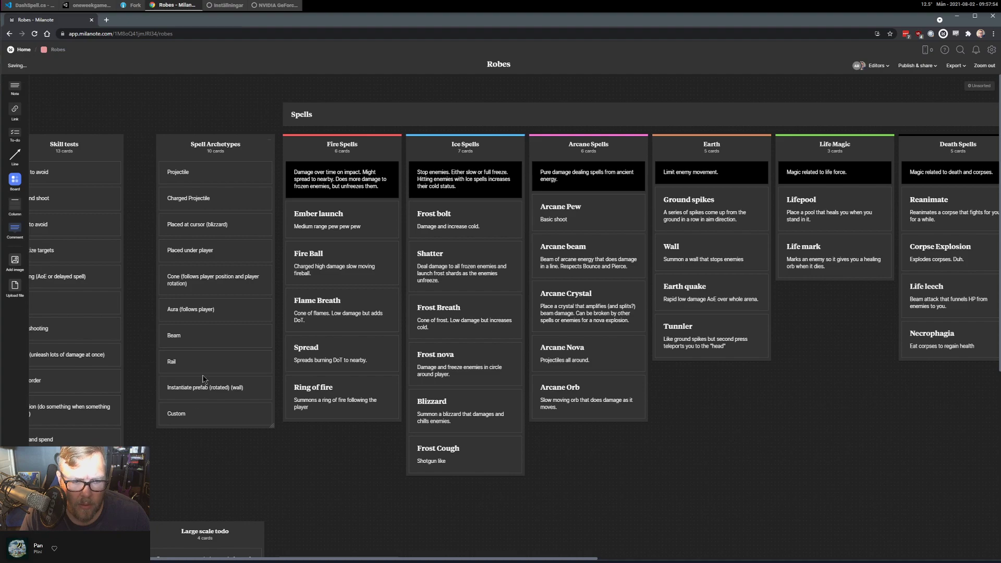
Compare the Arcane Crystal, Arcane Nova and Ground spikes spells with the Instantiate prefab and Projectile archetypes.
{"action": "double_click", "coordinate": [582, 316]}
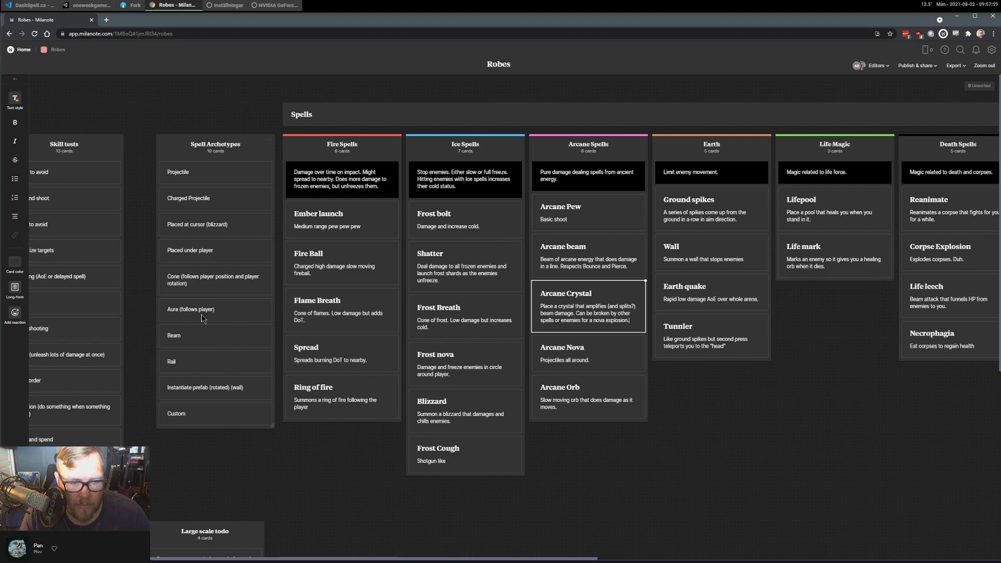
{"action": "double_click", "coordinate": [201, 391]}
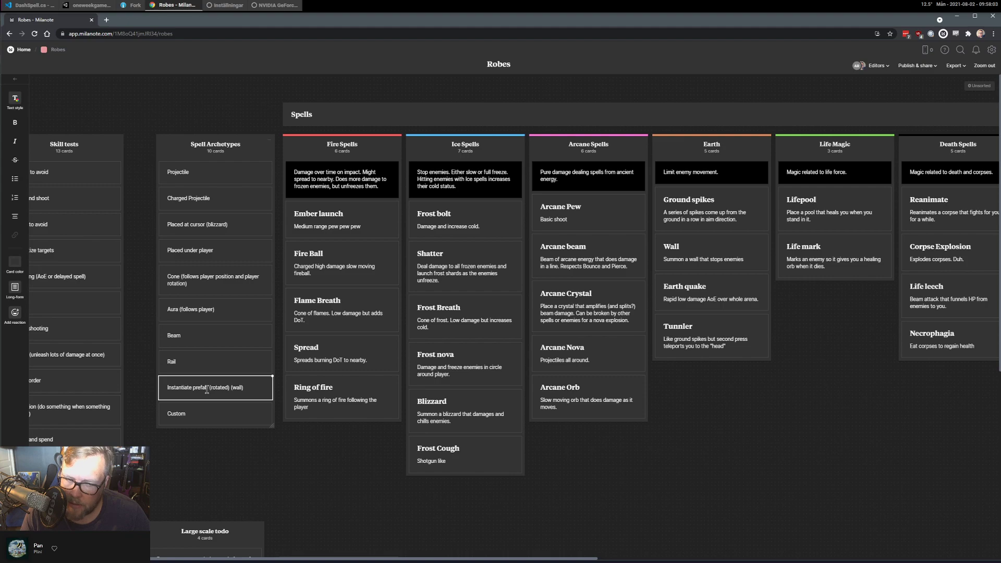
{"action": "left_click", "coordinate": [583, 308]}
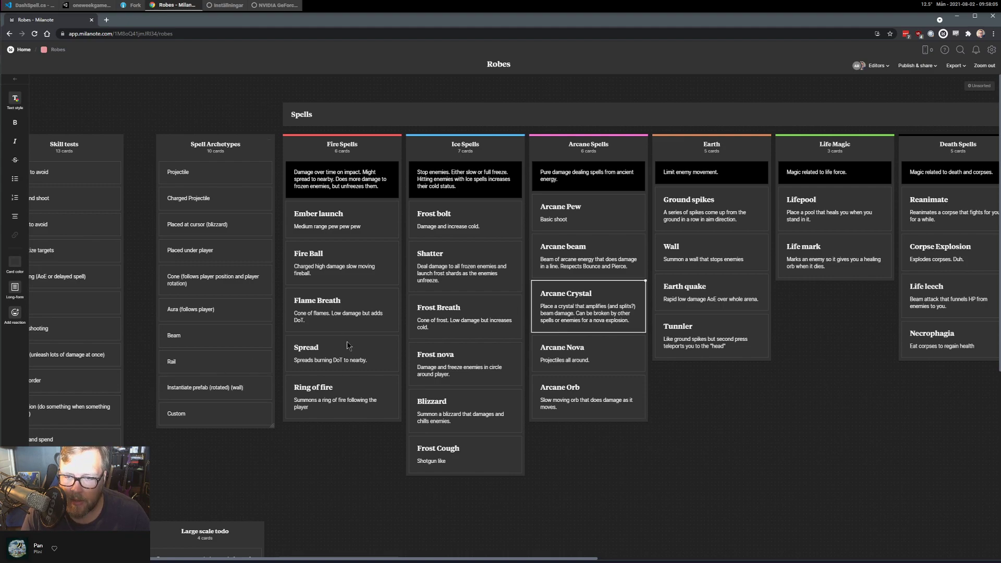
{"action": "left_click", "coordinate": [604, 353]}
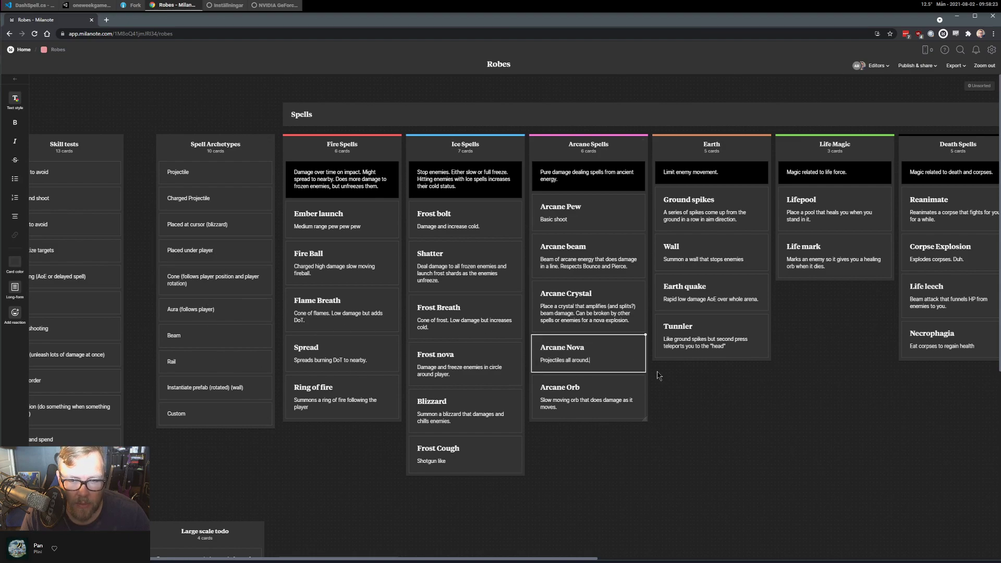
{"action": "left_click", "coordinate": [290, 282]}
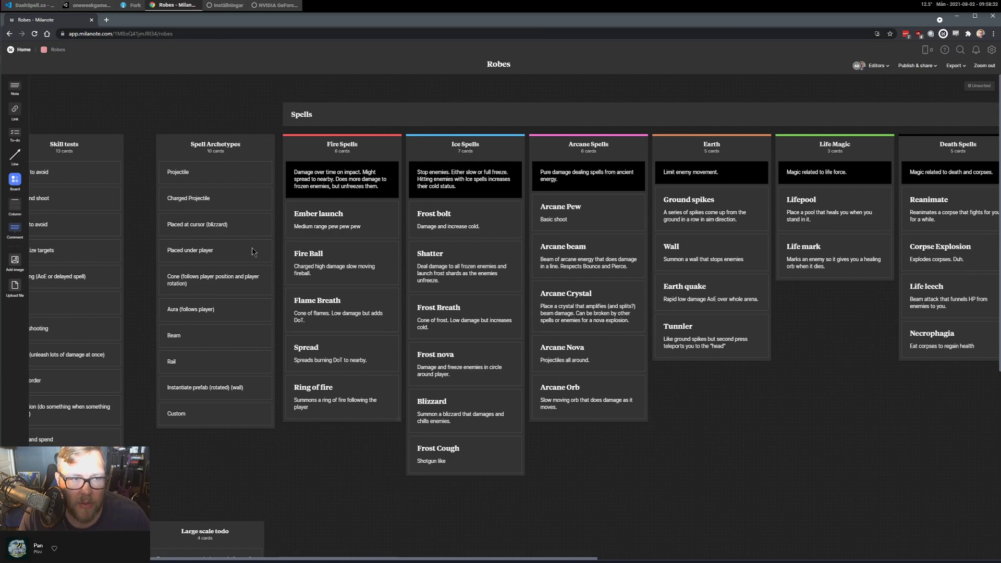
{"action": "left_click", "coordinate": [198, 172]}
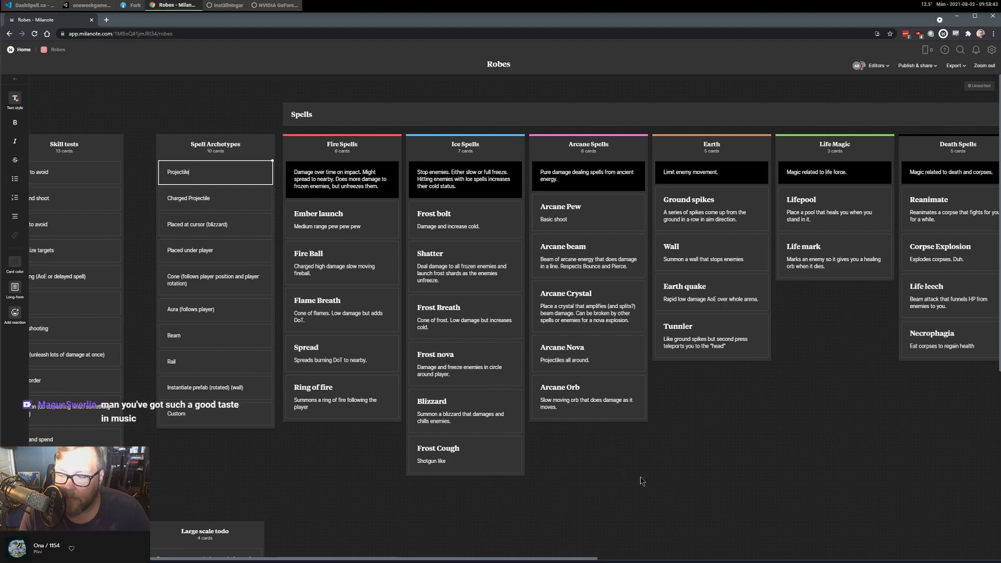
{"action": "left_click", "coordinate": [699, 495]}
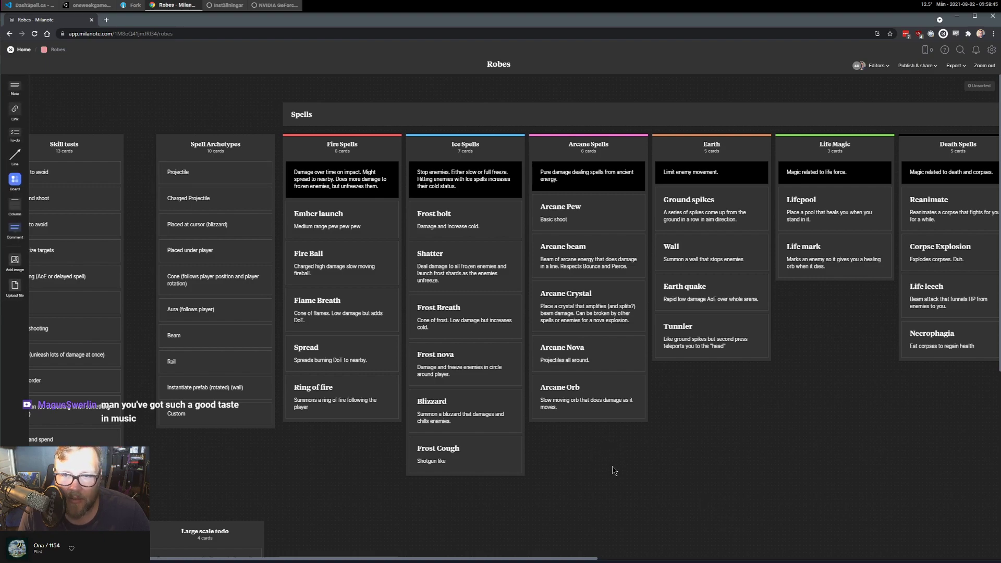
{"action": "left_click", "coordinate": [596, 361]}
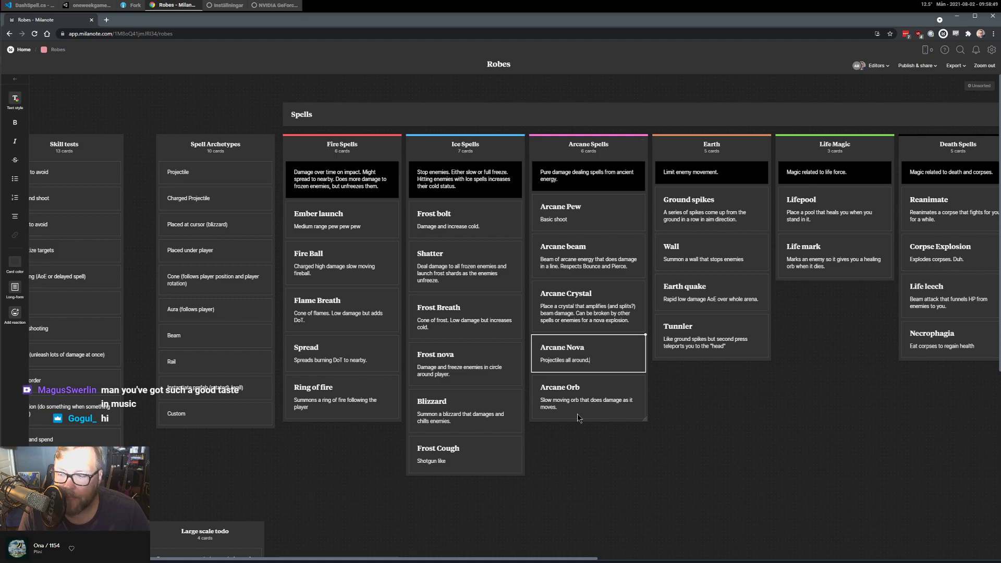
{"action": "left_click", "coordinate": [586, 425]}
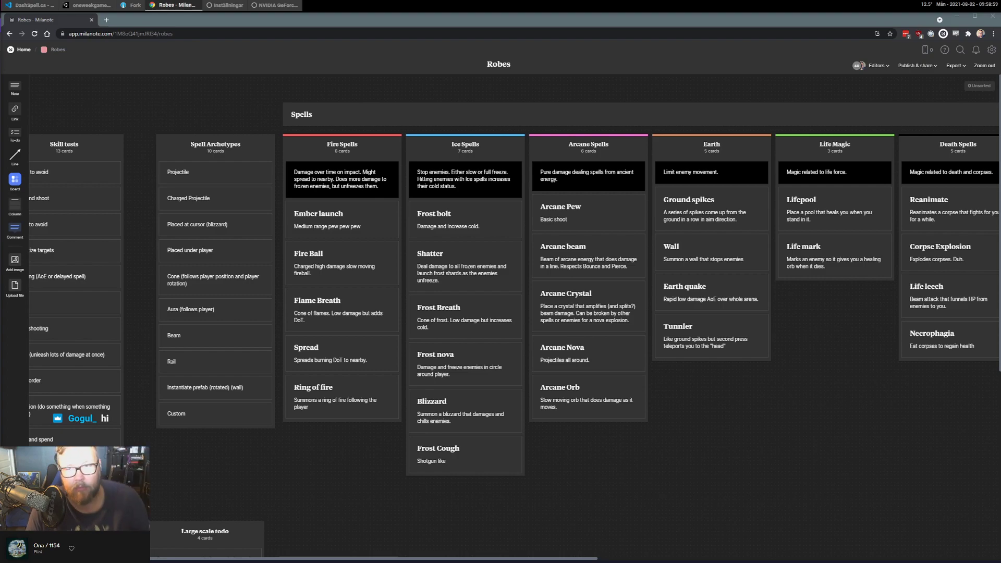
{"action": "left_click", "coordinate": [687, 456]}
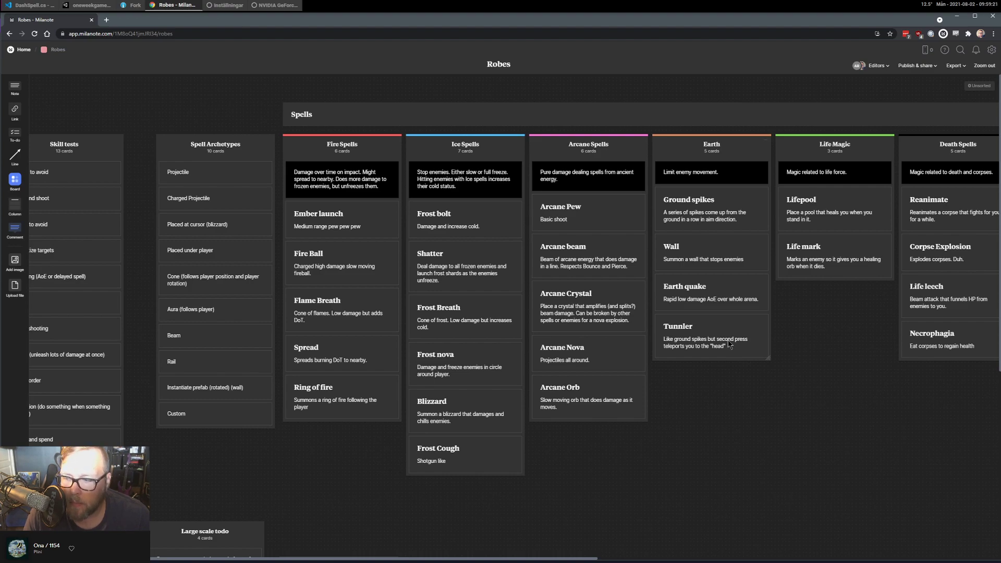
{"action": "double_click", "coordinate": [683, 221]}
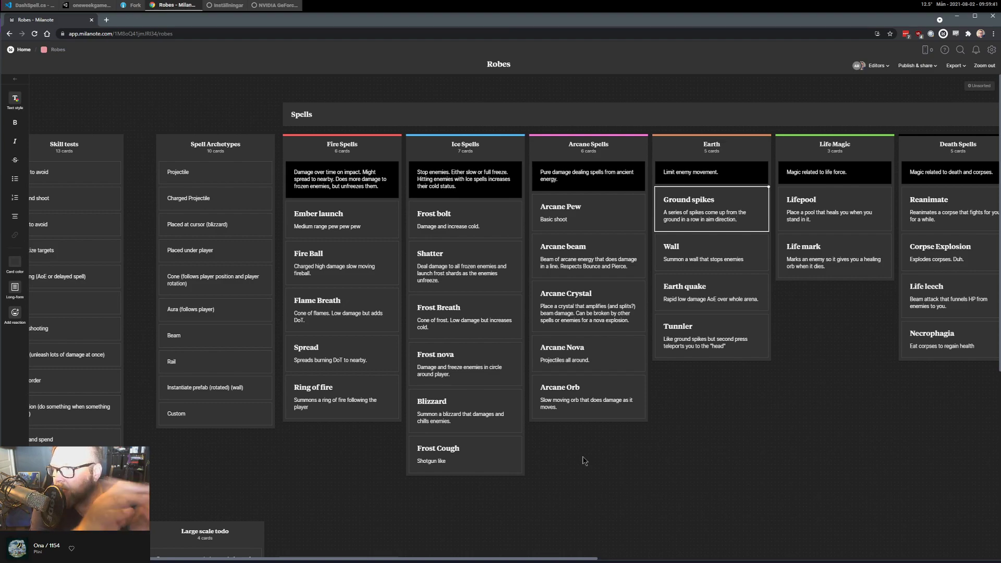
Add a card reading "Instance in Line" to the Spell Archetypes column and position it above the Custom card.
{"action": "double_click", "coordinate": [193, 431]}
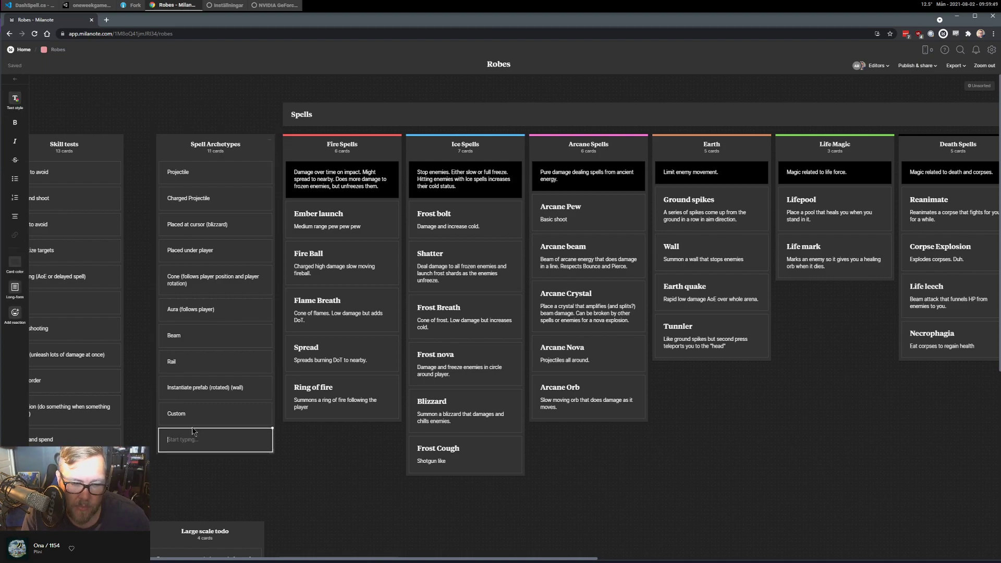
{"action": "type", "text": "Line"}
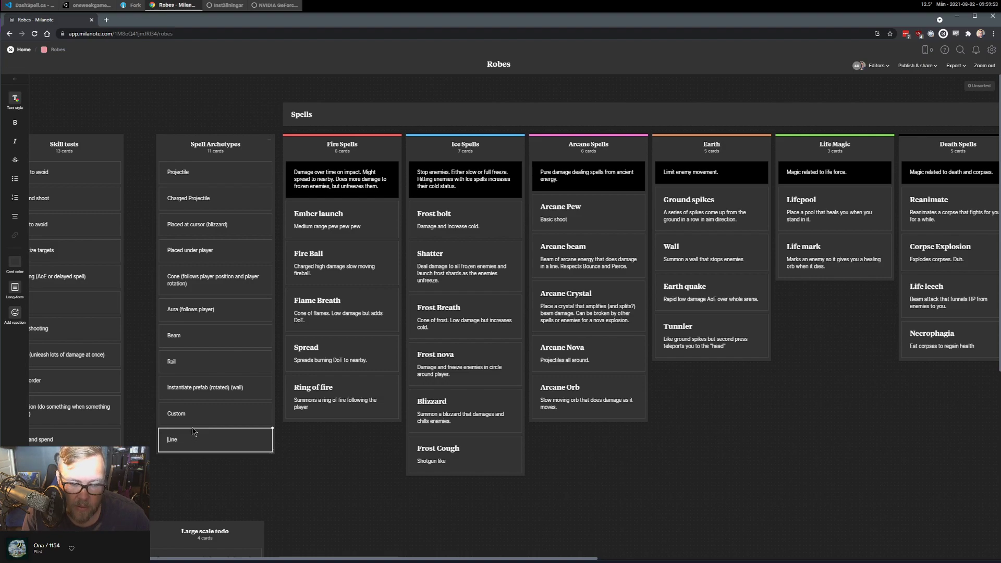
{"action": "type", "text": "Int"}
{"action": "key", "text": "BackSpace"}
{"action": "type", "text": "stance in"}
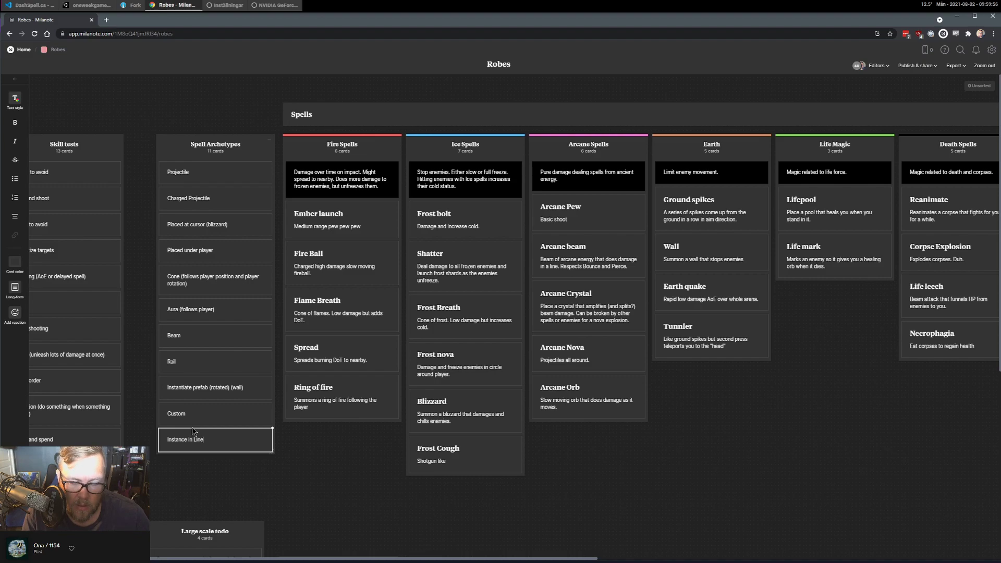
{"action": "left_click", "coordinate": [317, 497]}
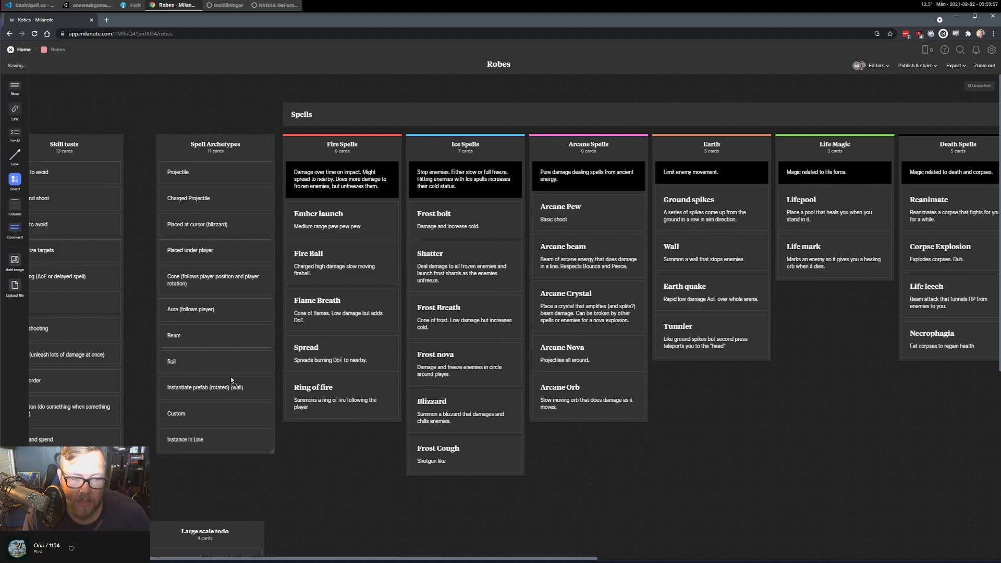
{"action": "left_click_drag", "start_coordinate": [219, 440], "coordinate": [237, 400]}
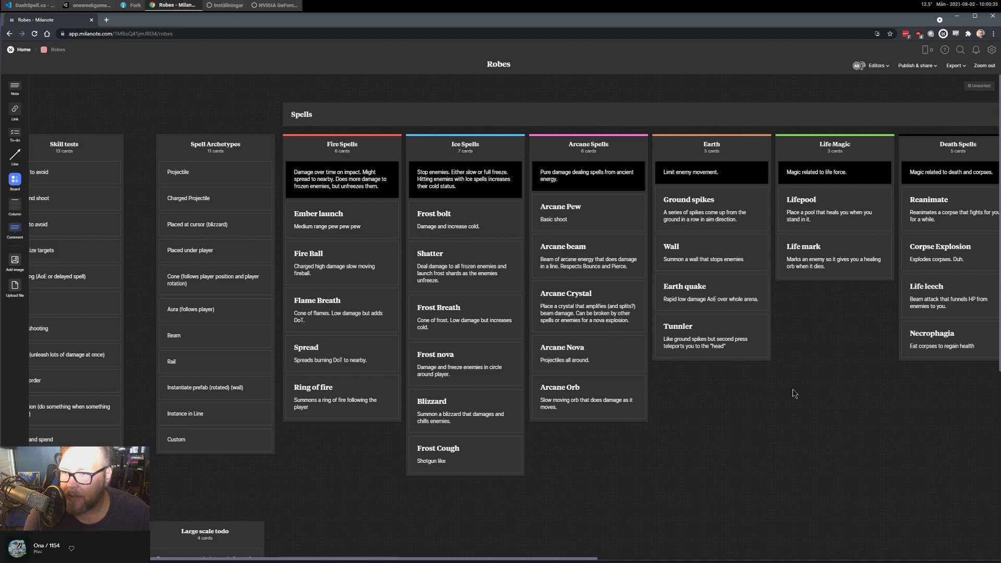
Look over the remaining spell columns and check the Wall and Earth quake cards against the archetypes.
{"action": "left_click_drag", "start_coordinate": [706, 440], "coordinate": [532, 408]}
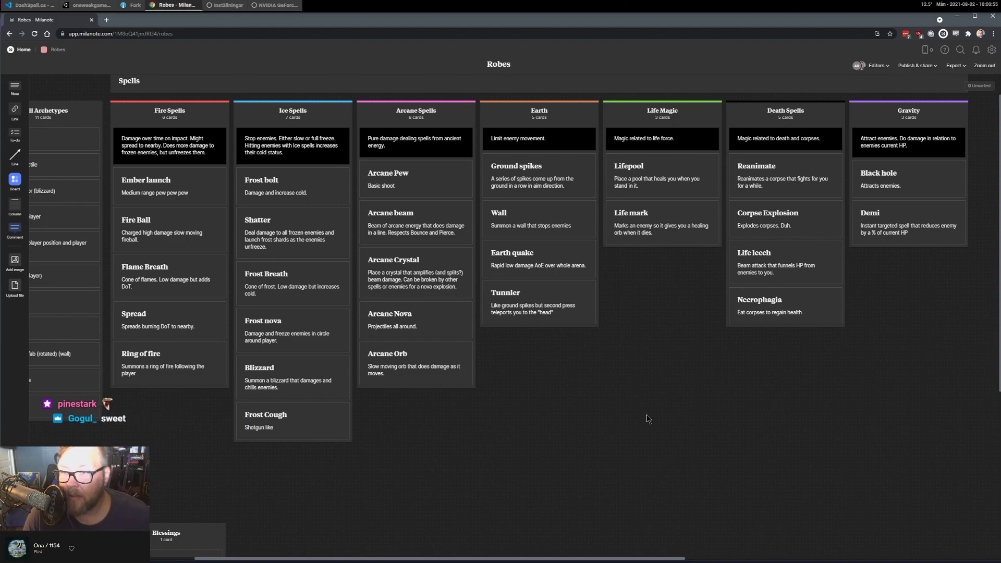
{"action": "middle_click_drag", "start_coordinate": [639, 398], "coordinate": [654, 404]}
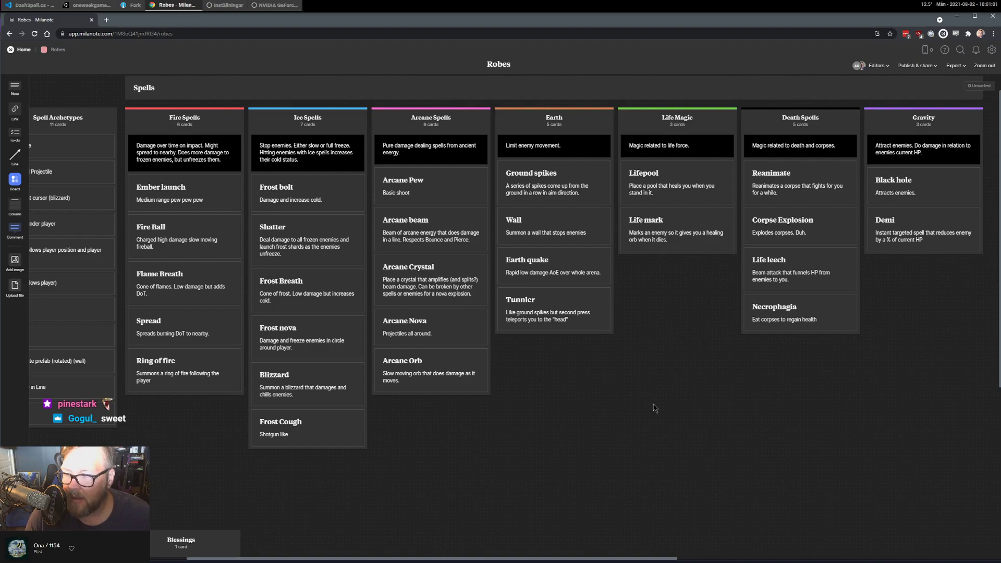
{"action": "middle_click_drag", "start_coordinate": [621, 412], "coordinate": [677, 426]}
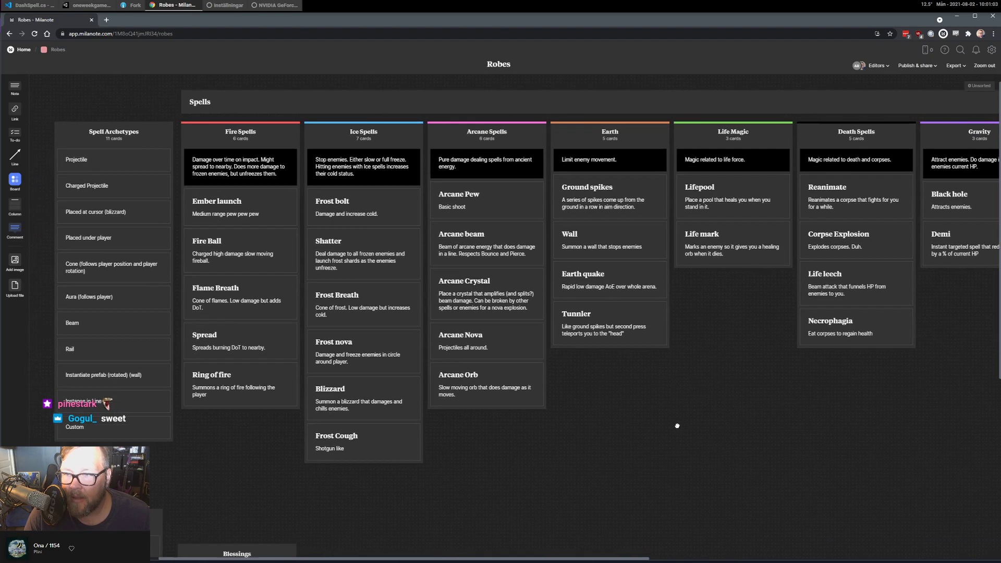
{"action": "left_click_drag", "start_coordinate": [677, 426], "coordinate": [686, 426]}
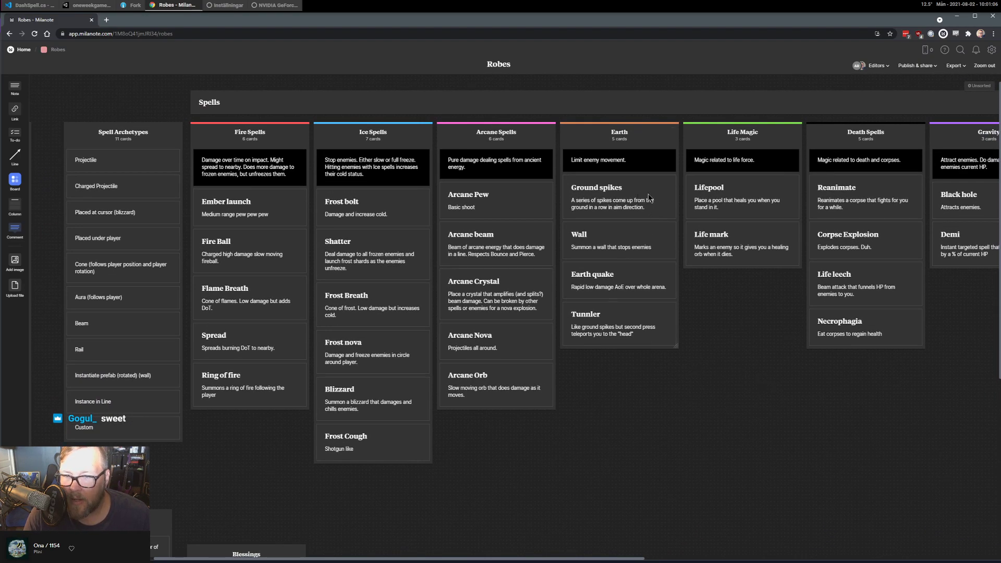
{"action": "double_click", "coordinate": [601, 246]}
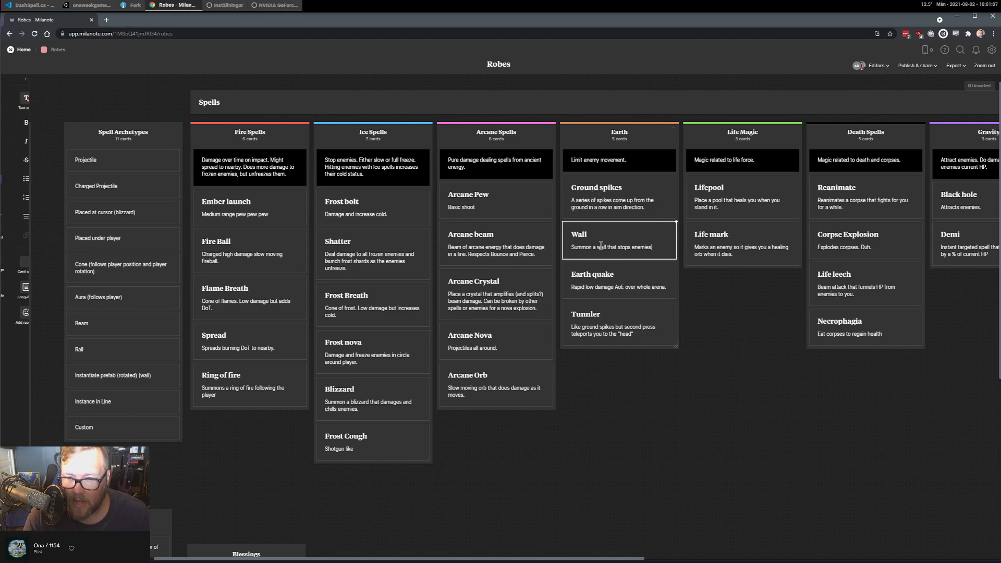
{"action": "left_click", "coordinate": [620, 282]}
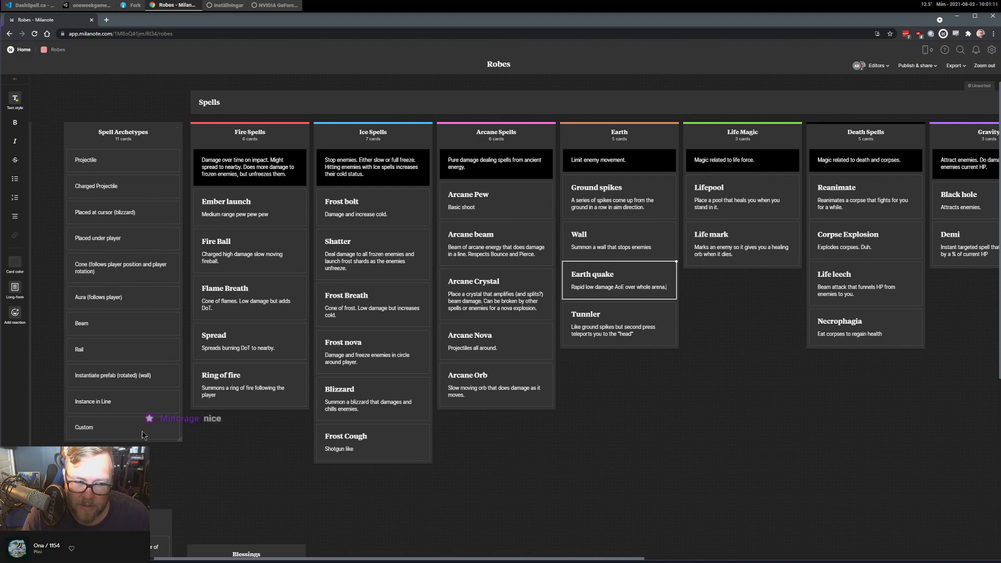
{"action": "left_click", "coordinate": [607, 404]}
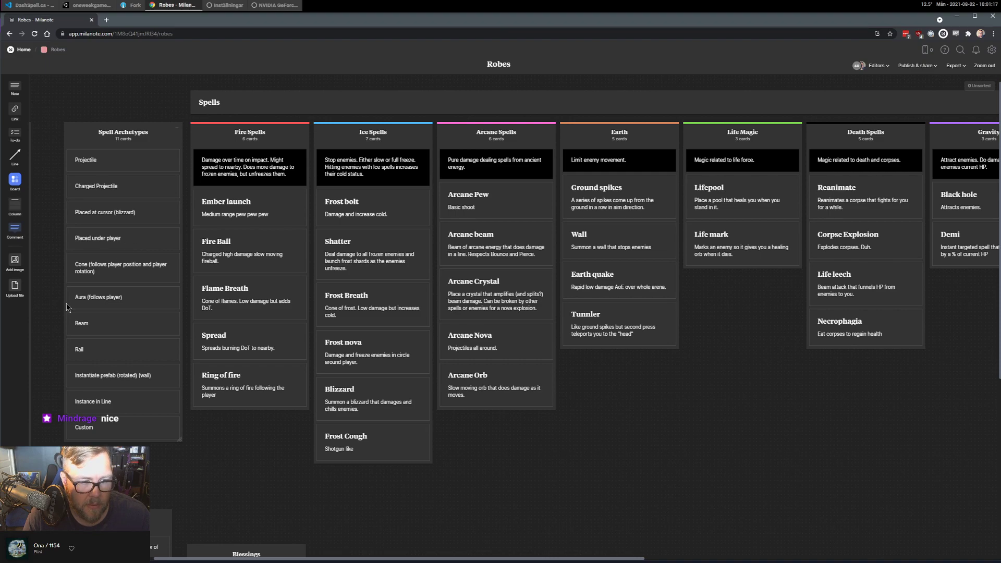
Move the Aura card above the Cone card and extend the Placed under player card's text to "Placed under player (bool follow)".
{"action": "left_click_drag", "start_coordinate": [66, 306], "coordinate": [90, 259]}
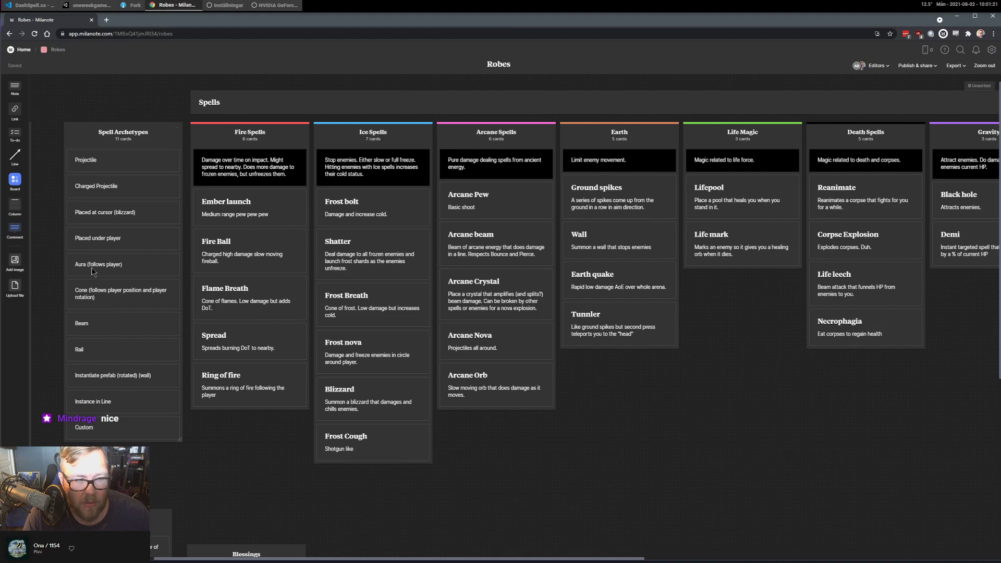
{"action": "double_click", "coordinate": [135, 239]}
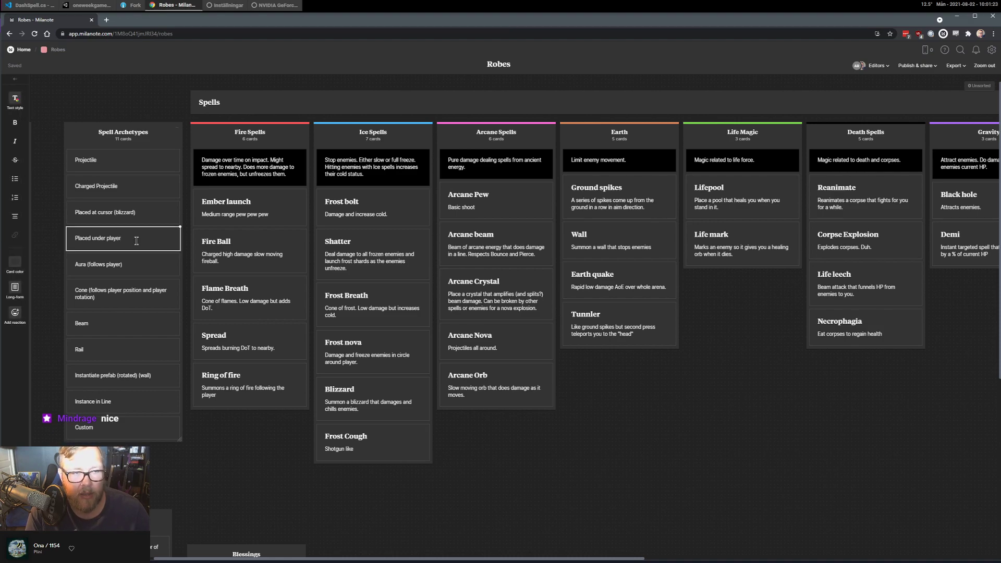
{"action": "type", "text": "("}
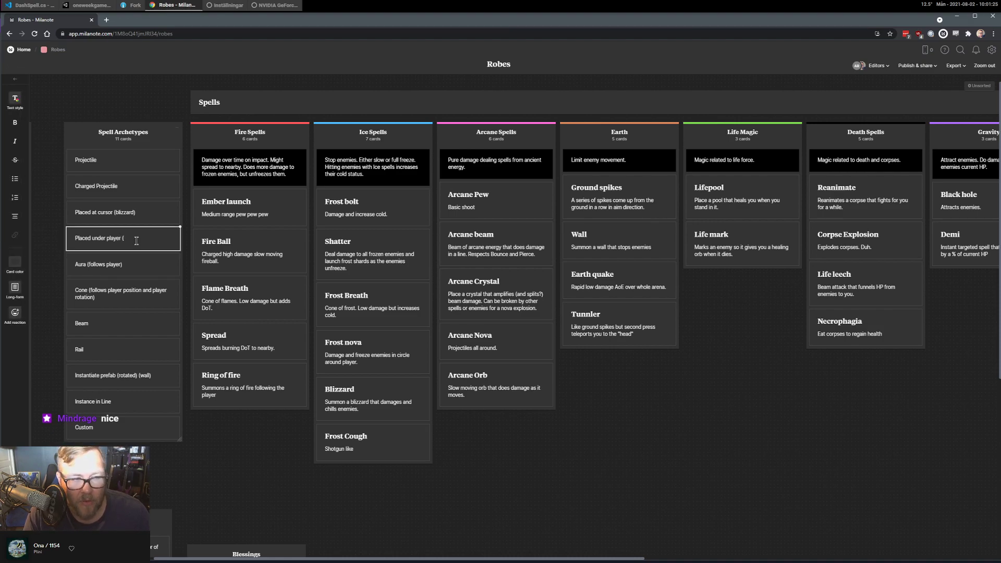
{"action": "type", "text": "bool follow"}
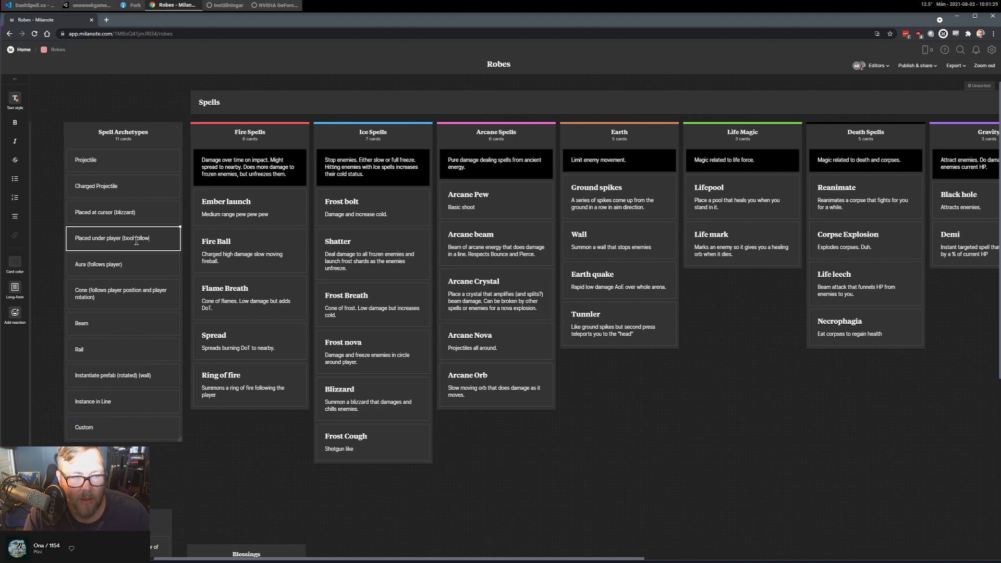
Delete the Aura (follows player) card from the Spell Archetypes column.
{"action": "left_click", "coordinate": [175, 265]}
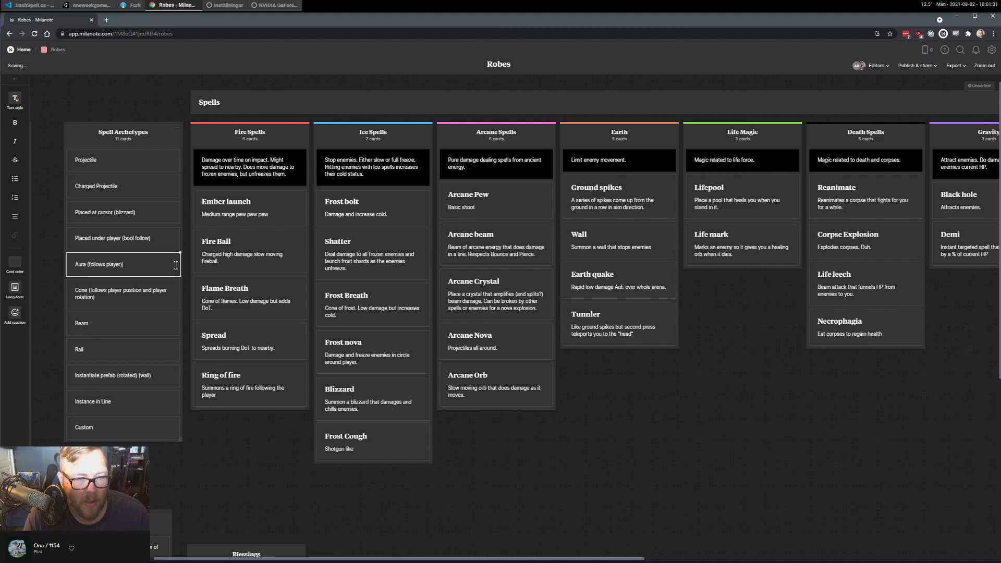
{"action": "left_click_drag", "start_coordinate": [152, 264], "coordinate": [9, 236]}
{"action": "key", "text": "BackSpace"}
{"action": "left_click", "coordinate": [205, 259]}
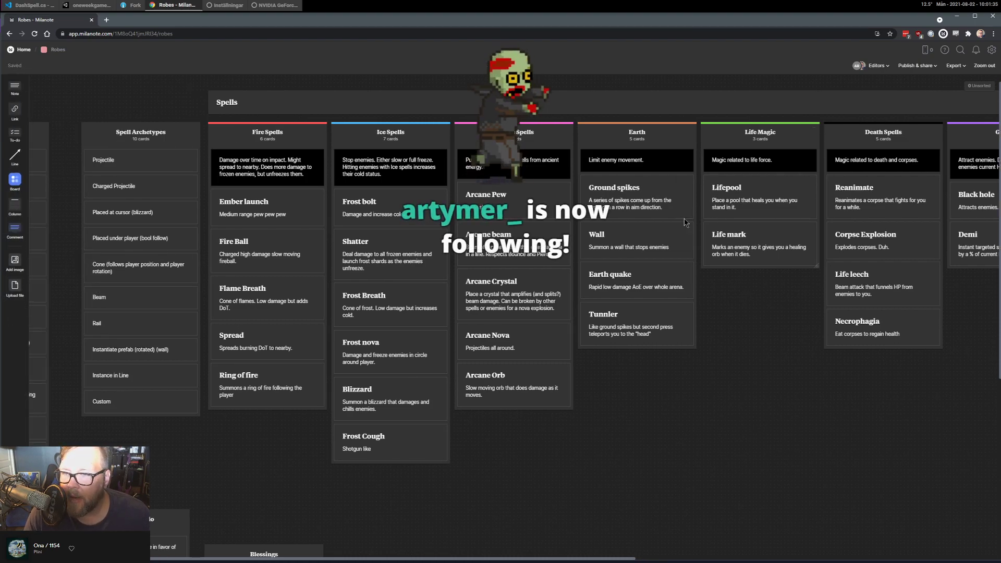
Compare the Earth quake, Tunnler and Ground spikes spells in the Earth column with the listed archetypes.
{"action": "left_click", "coordinate": [625, 287]}
{"action": "left_click", "coordinate": [624, 324]}
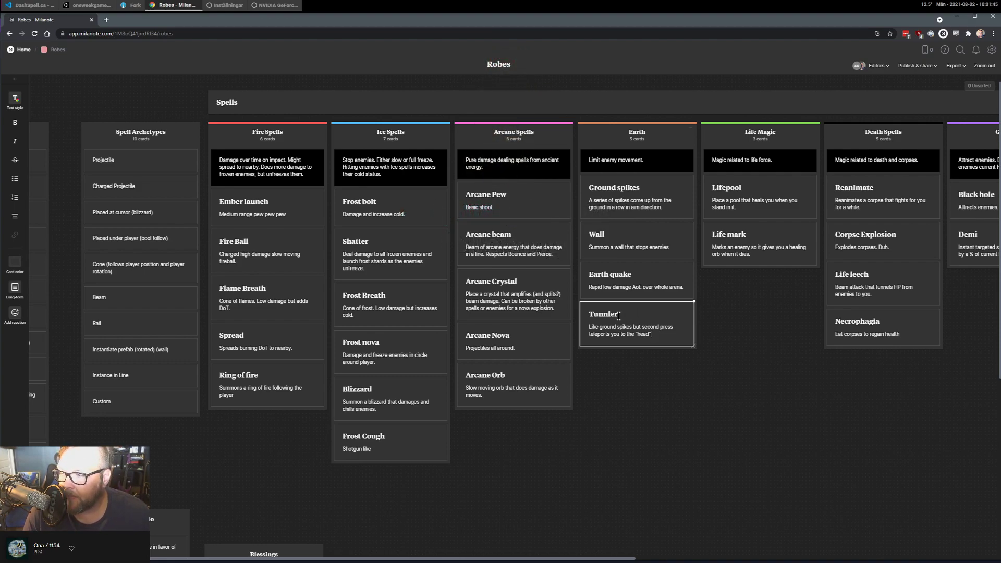
{"action": "left_click", "coordinate": [654, 388]}
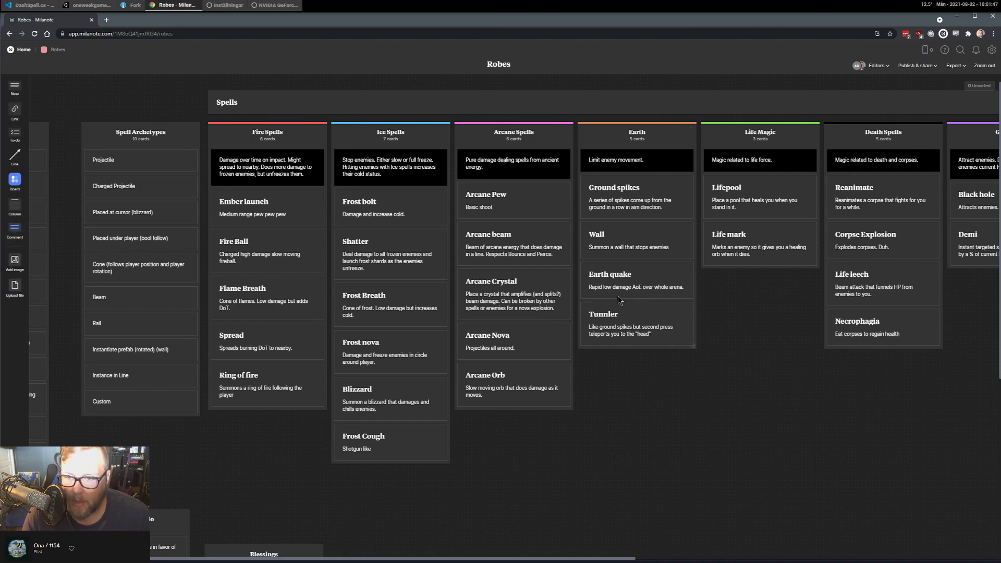
{"action": "left_click", "coordinate": [636, 334]}
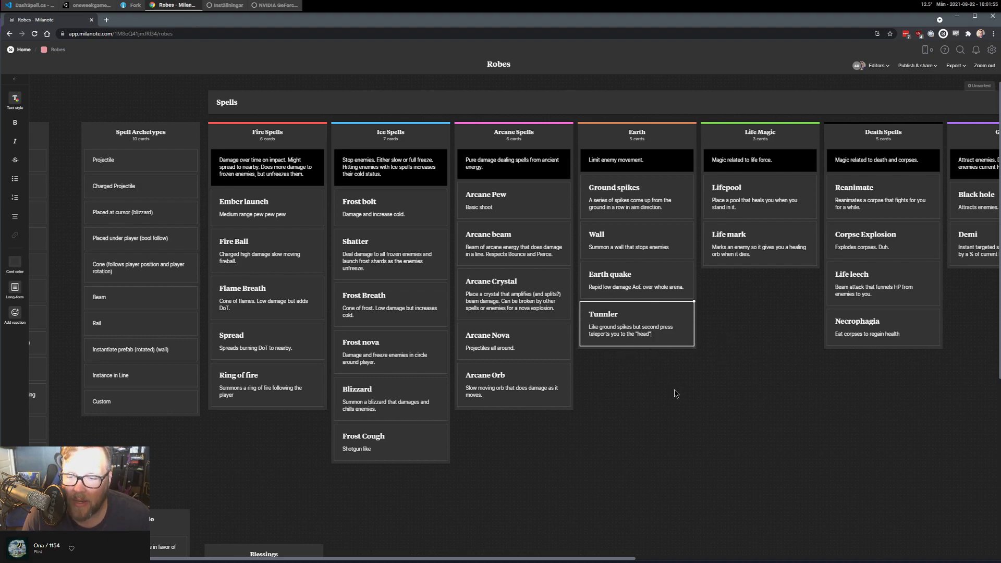
{"action": "left_click", "coordinate": [606, 253]}
{"action": "left_click", "coordinate": [617, 301]}
{"action": "left_click", "coordinate": [609, 190]}
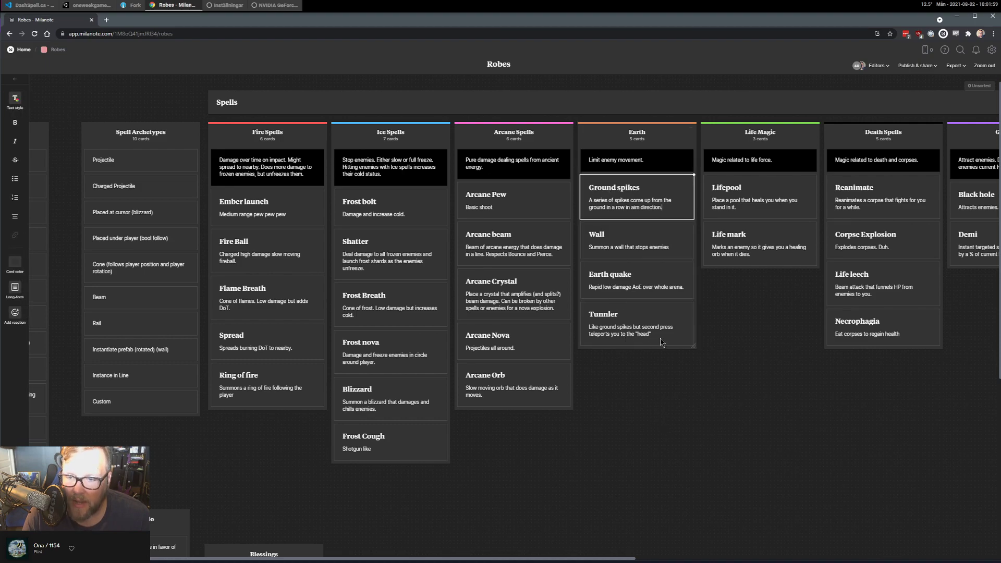
{"action": "left_click", "coordinate": [648, 390]}
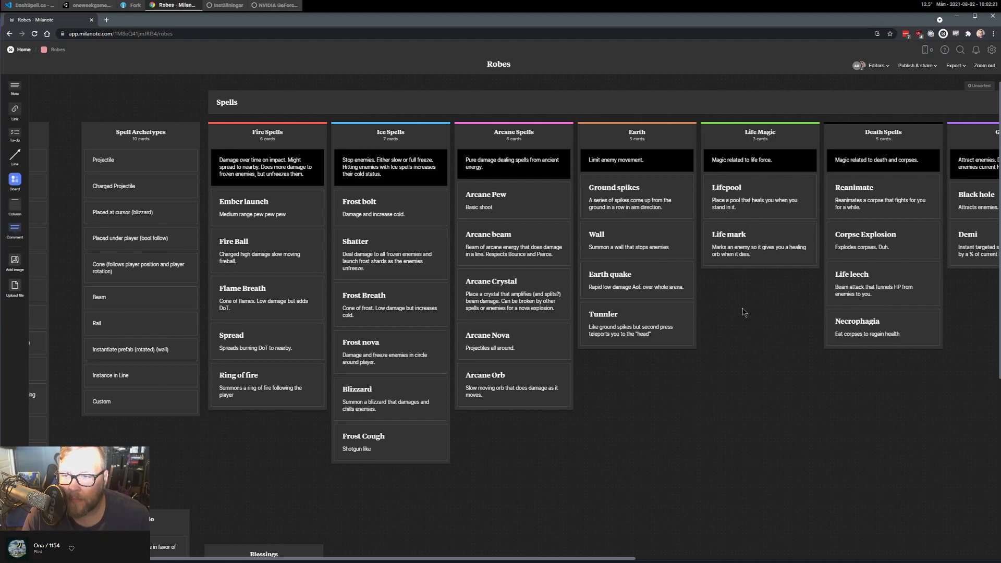
Check the Lifepool and Life mark cards in the Life Magic column against the archetypes.
{"action": "left_click", "coordinate": [727, 199]}
{"action": "left_click", "coordinate": [728, 260]}
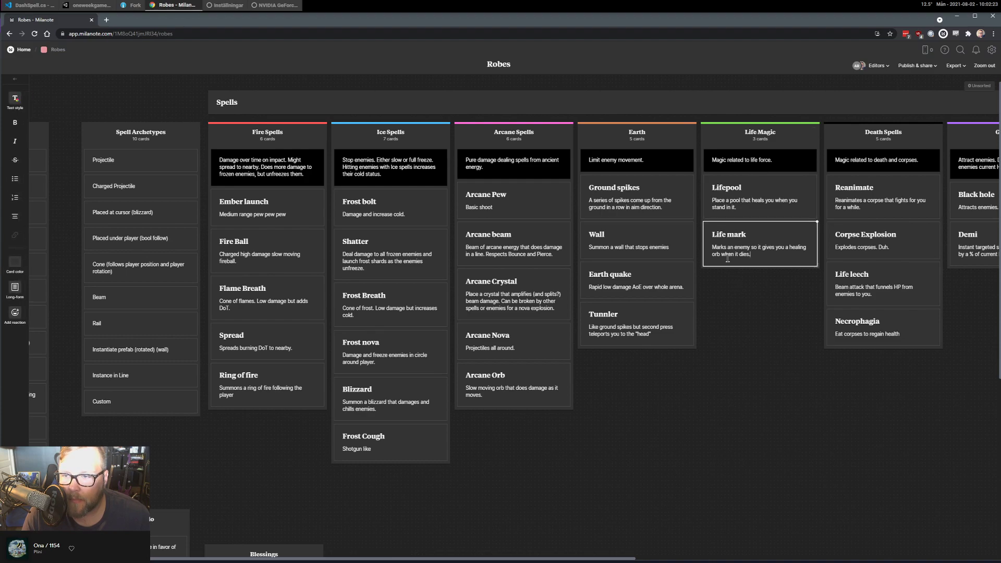
{"action": "left_click", "coordinate": [790, 342]}
{"action": "left_click", "coordinate": [760, 257]}
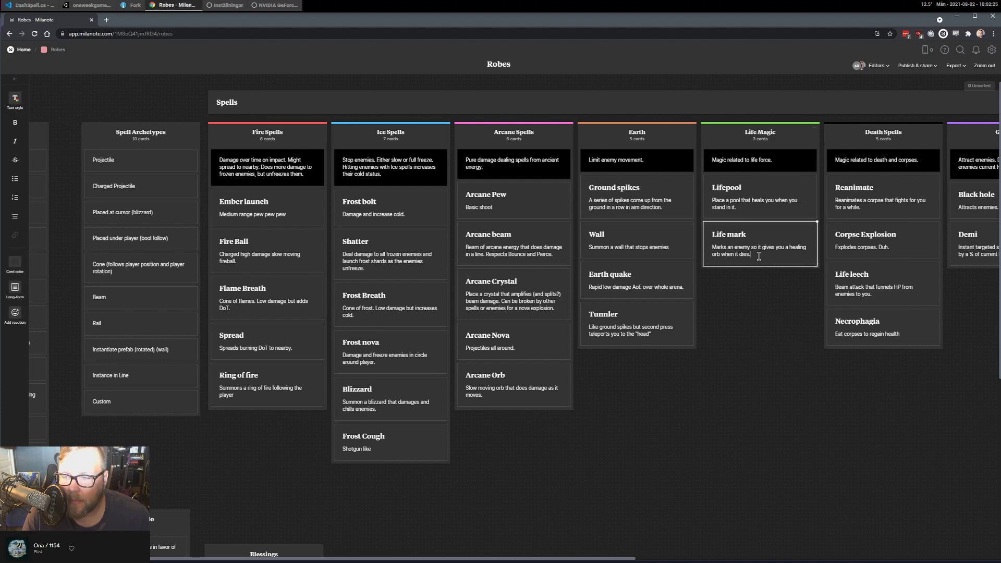
Add a card reading "Apply effect to specific enemy" at the end of the Spell Archetypes column.
{"action": "double_click", "coordinate": [133, 420]}
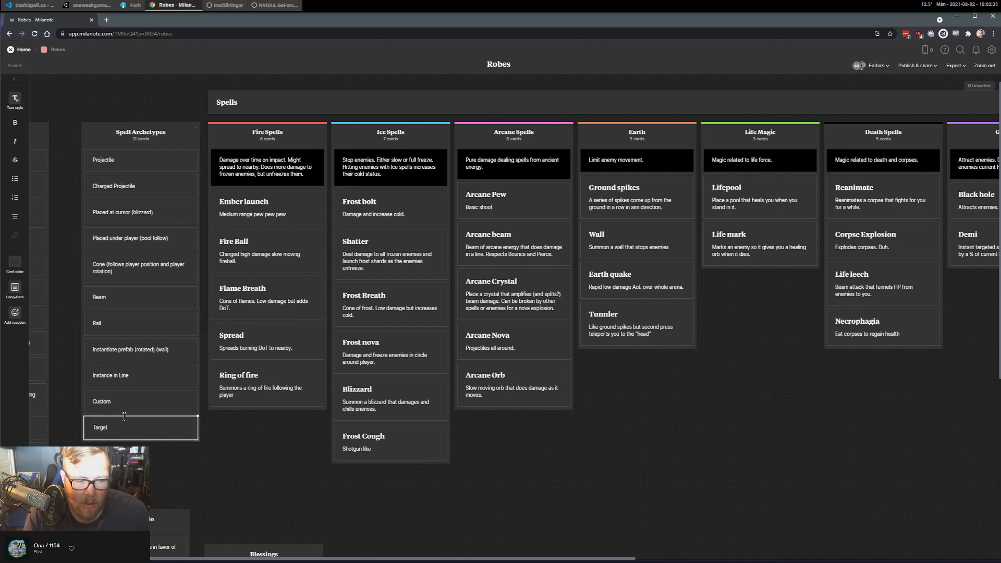
{"action": "type", "text": "Target"}
{"action": "key", "text": "ctrl+a"}
{"action": "type", "text": "Apply"}
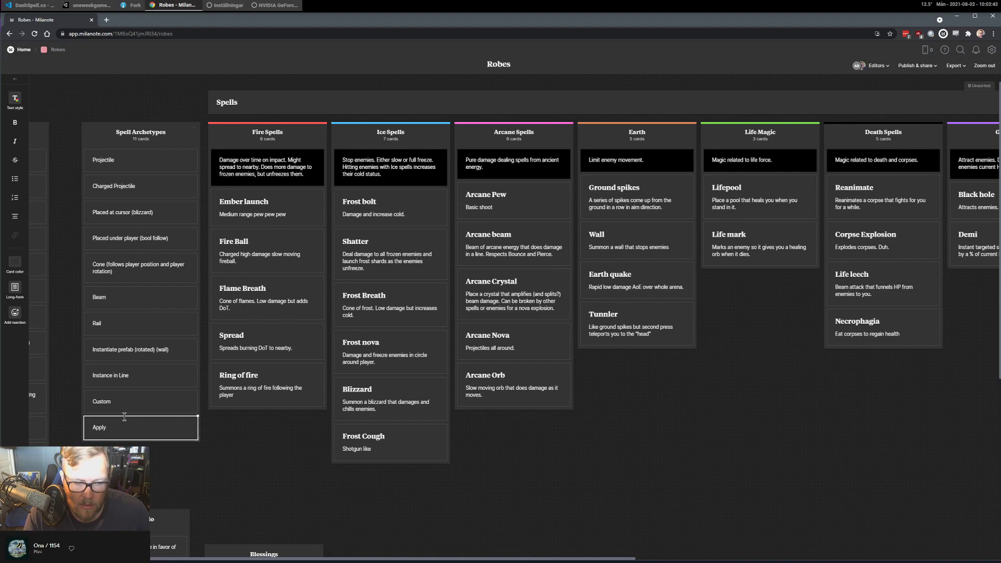
{"action": "type", "text": "effect"}
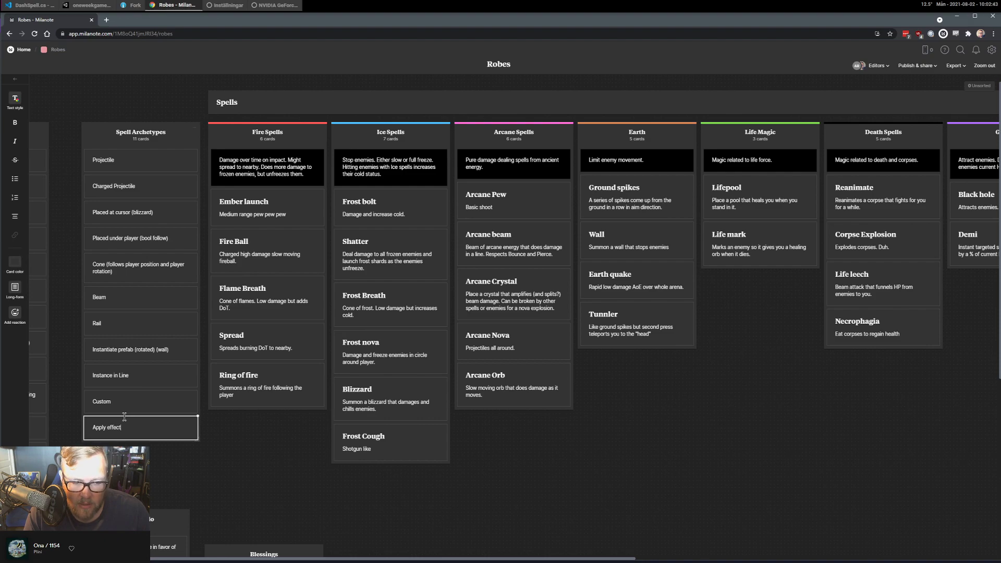
{"action": "type", "text": " to "}
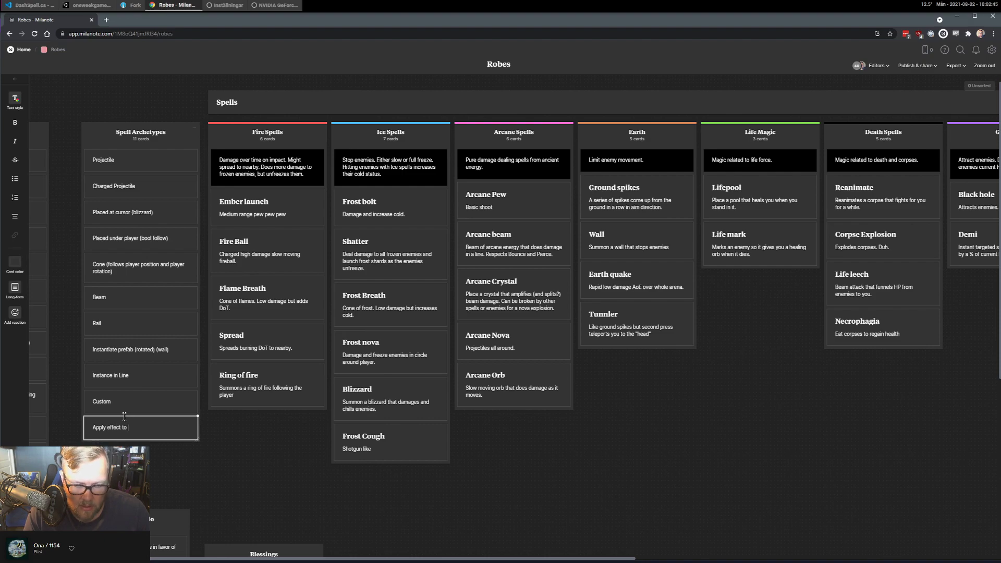
{"action": "type", "text": "specifiv"}
{"action": "key", "text": "BackSpace"}
{"action": "key", "text": "BackSpace"}
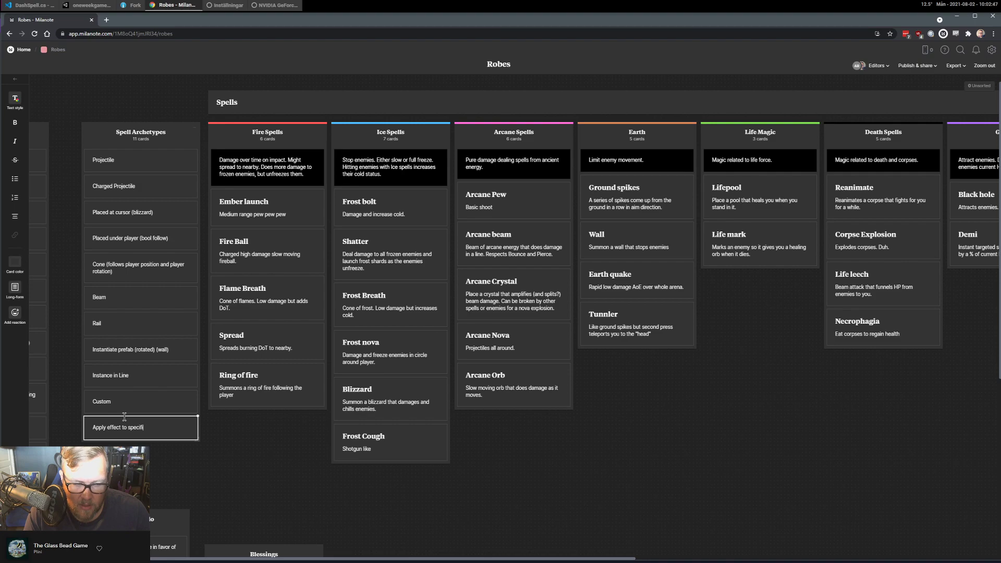
{"action": "type", "text": "c enemy"}
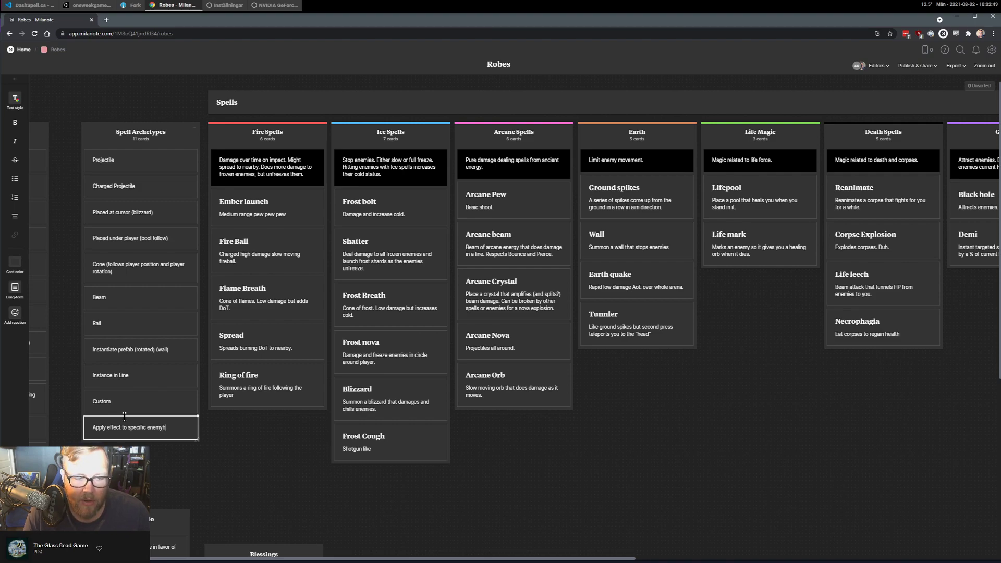
{"action": "left_click", "coordinate": [127, 444]}
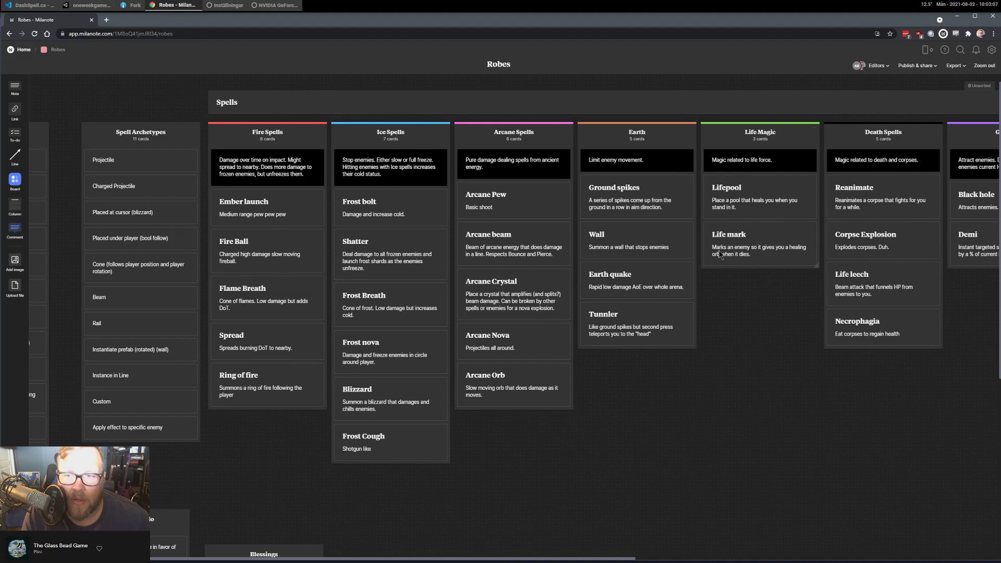
Re-examine how the Life mark card's description targets an enemy.
{"action": "double_click", "coordinate": [745, 249]}
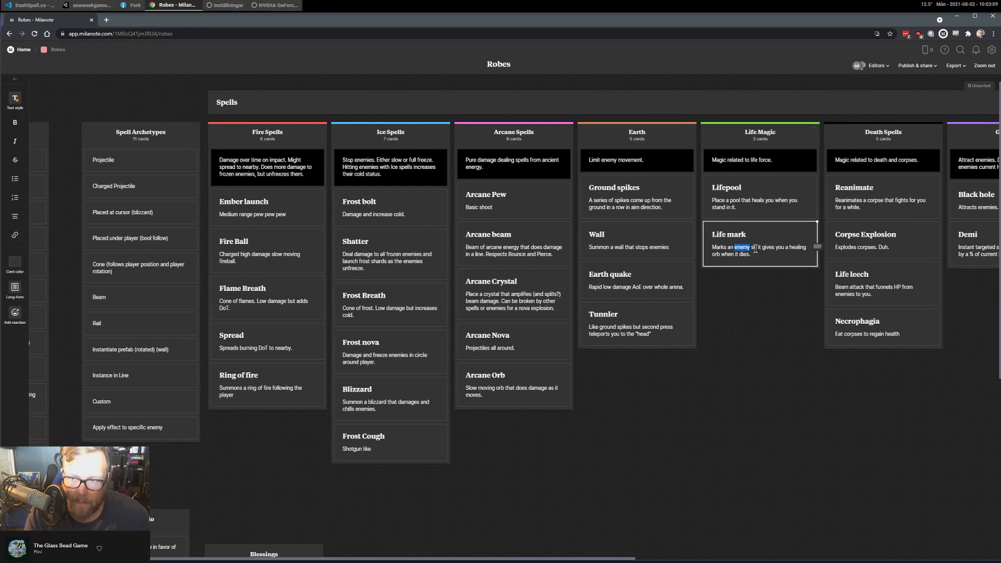
Change the Life mark card's description so the spell marks an "enemy/ground" instead of only an enemy.
{"action": "key", "text": "Right"}
{"action": "type", "text": ","}
{"action": "type", "text": "ground"}
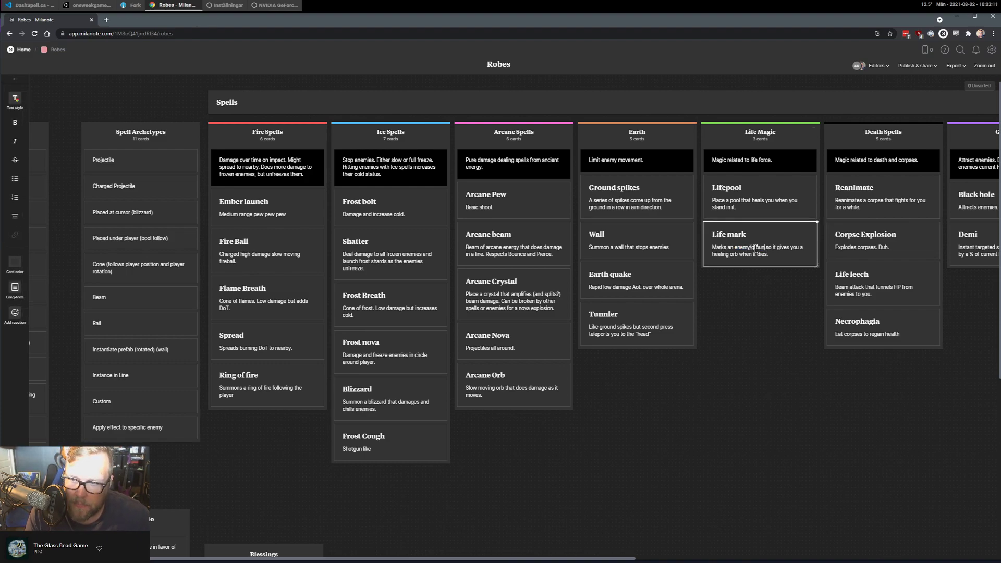
{"action": "left_click", "coordinate": [804, 365]}
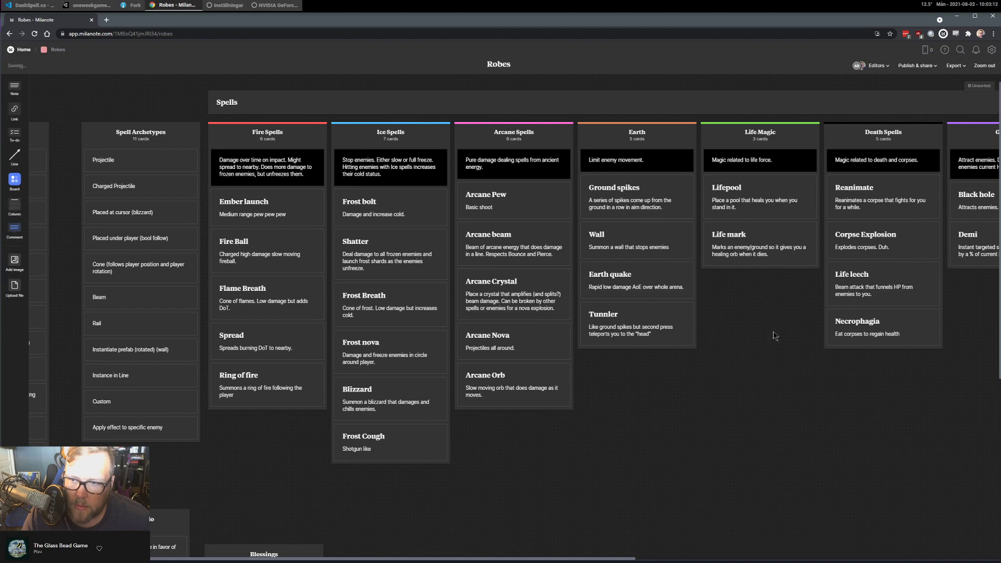
{"action": "double_click", "coordinate": [746, 254]}
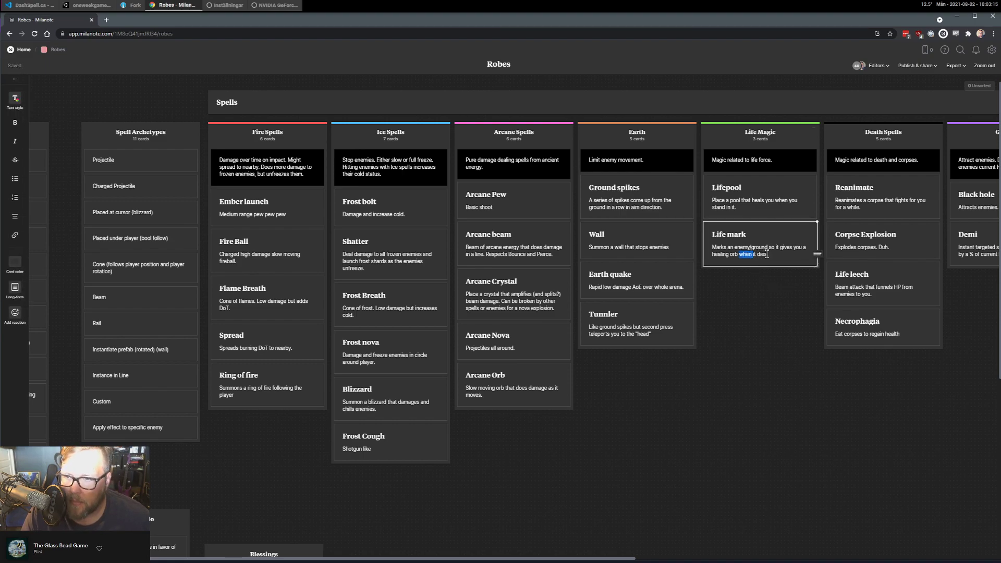
{"action": "left_click", "coordinate": [754, 339]}
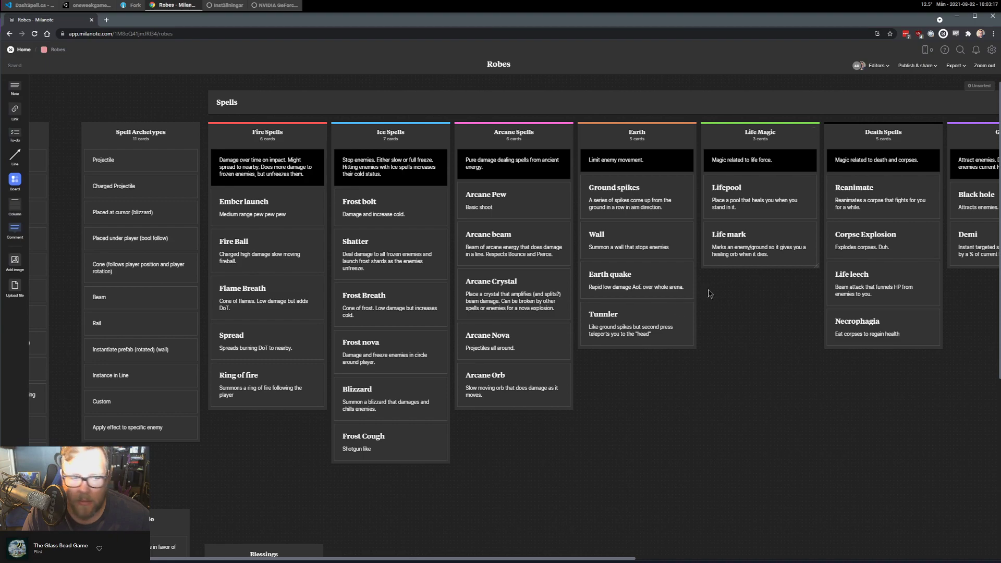
{"action": "left_click", "coordinate": [165, 428]}
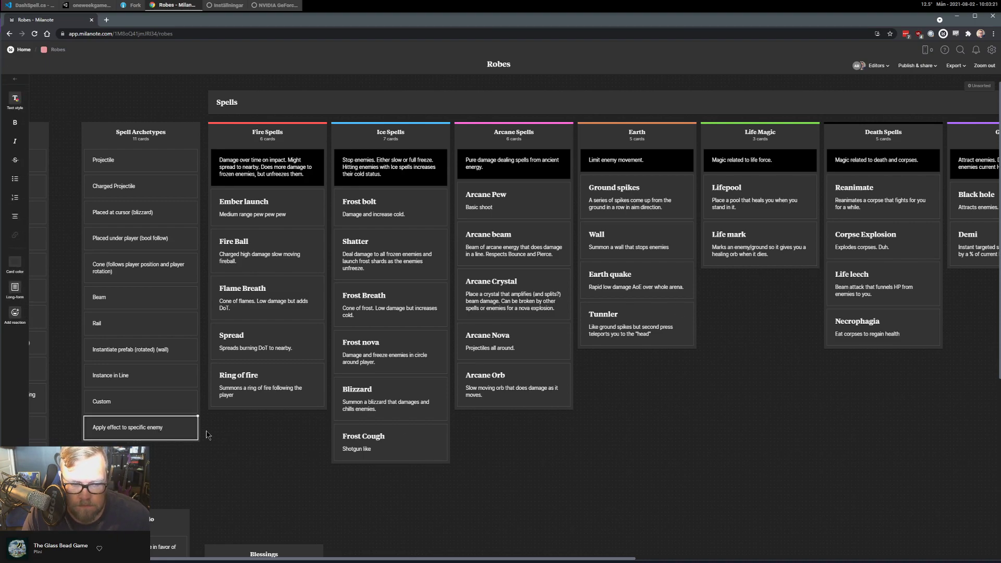
{"action": "left_click", "coordinate": [226, 434]}
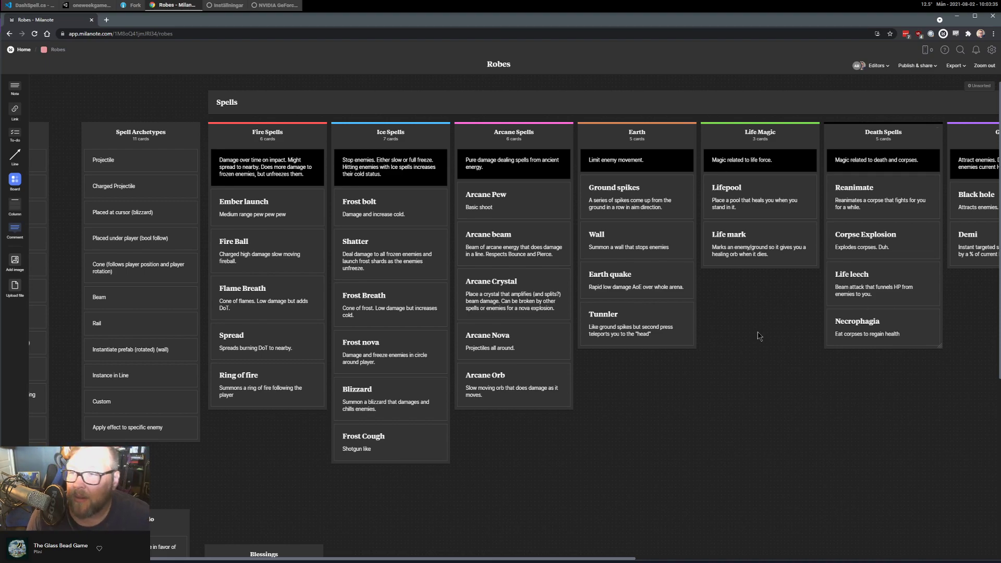
{"action": "left_click", "coordinate": [887, 199]}
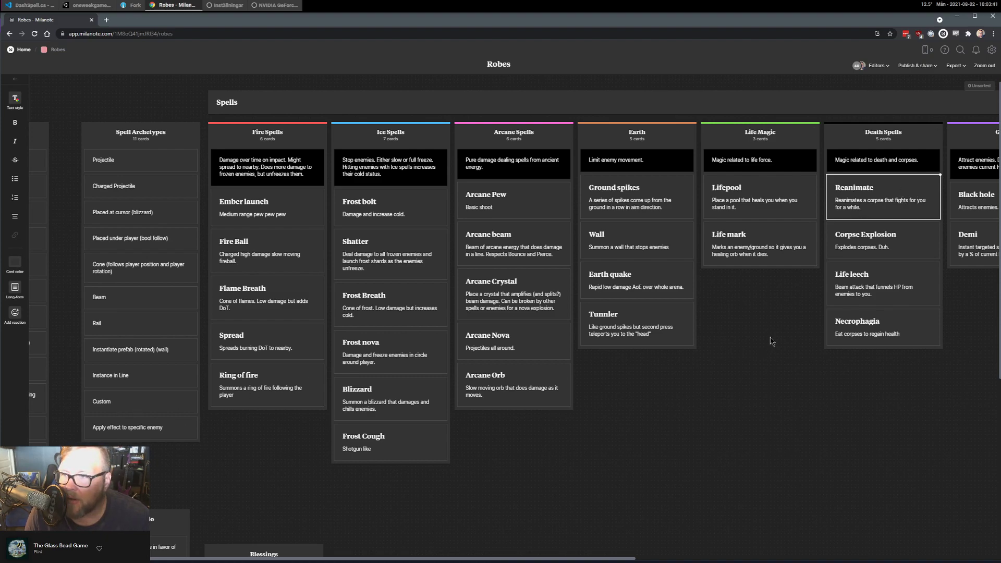
{"action": "left_click", "coordinate": [783, 309]}
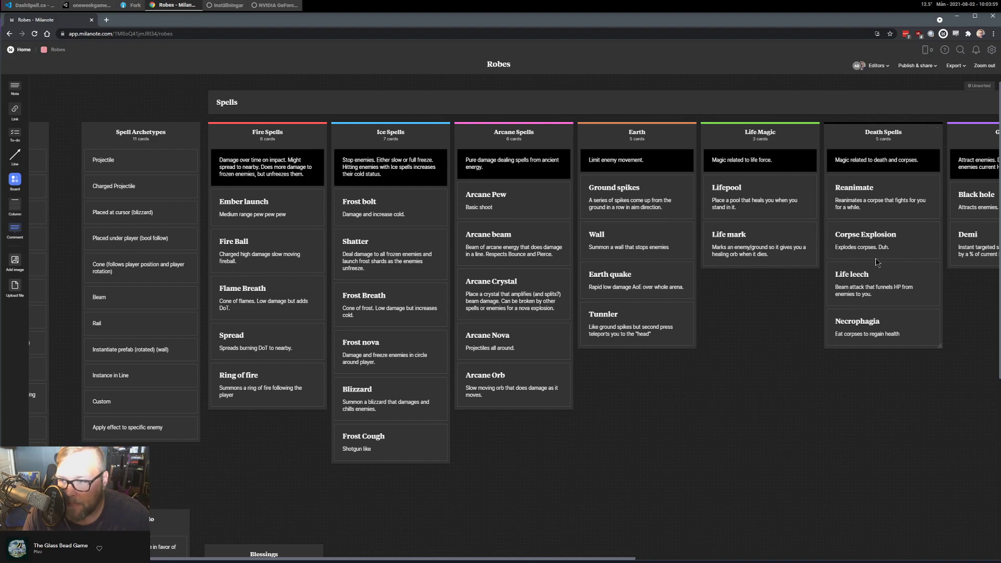
Add an empty card at the end of the Spell Archetypes column.
{"action": "double_click", "coordinate": [123, 444]}
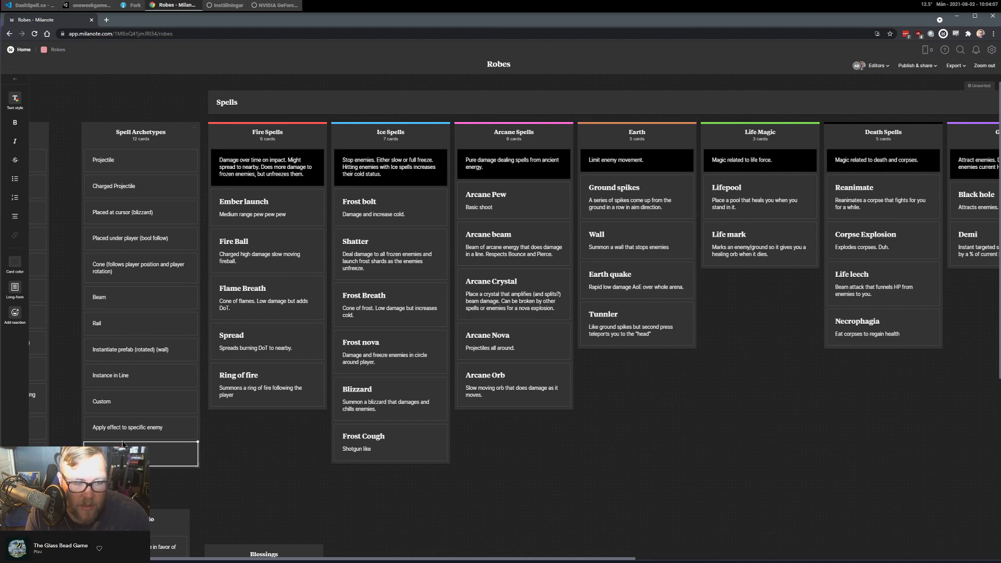
{"action": "left_click", "coordinate": [773, 432]}
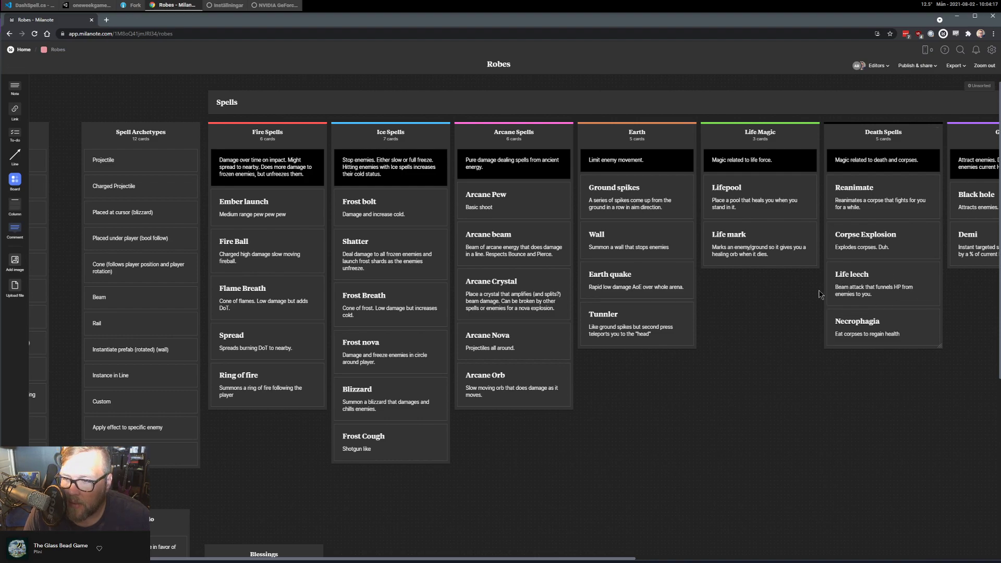
Review the spell cards in the Death Spells and Gravity columns against the other spell columns.
{"action": "left_click_drag", "start_coordinate": [894, 412], "coordinate": [679, 418]}
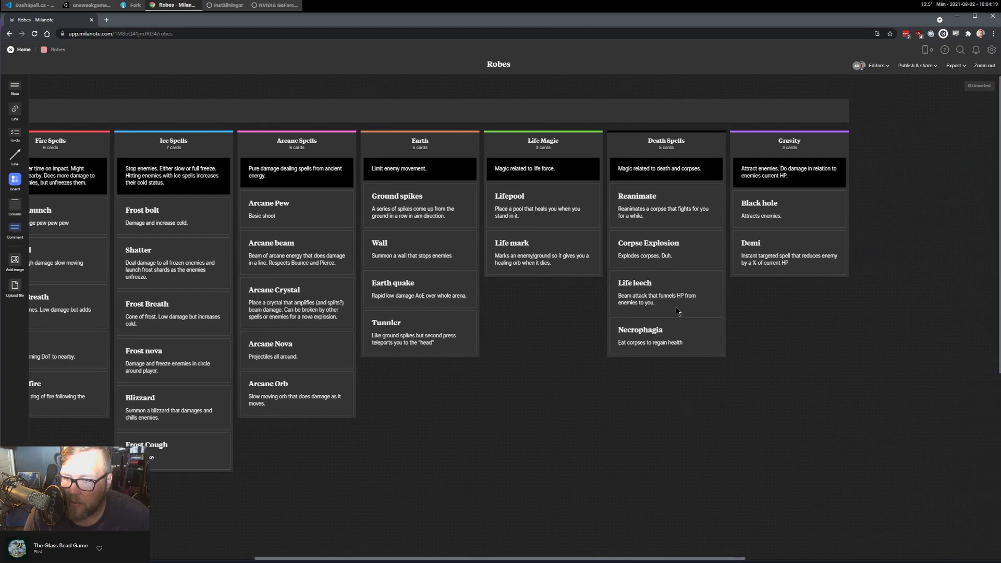
{"action": "left_click_drag", "start_coordinate": [595, 384], "coordinate": [624, 363]}
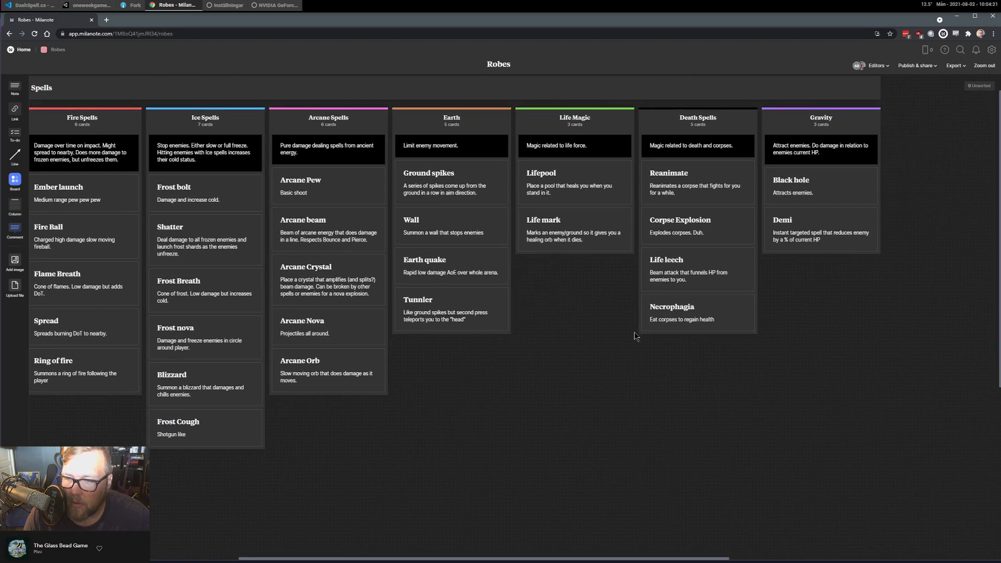
{"action": "left_click", "coordinate": [688, 274]}
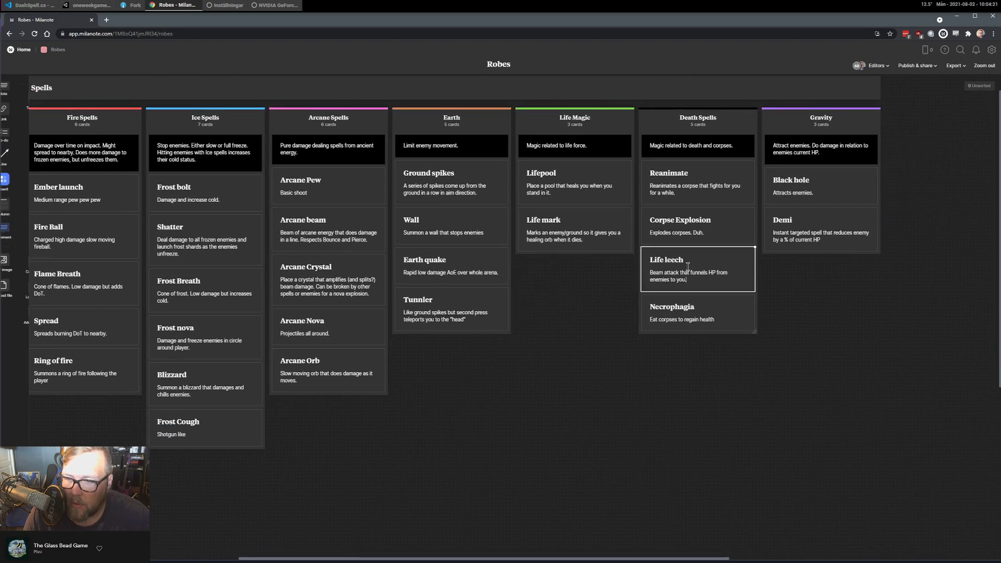
{"action": "left_click", "coordinate": [833, 312]}
{"action": "left_click_drag", "start_coordinate": [849, 277], "coordinate": [872, 259]}
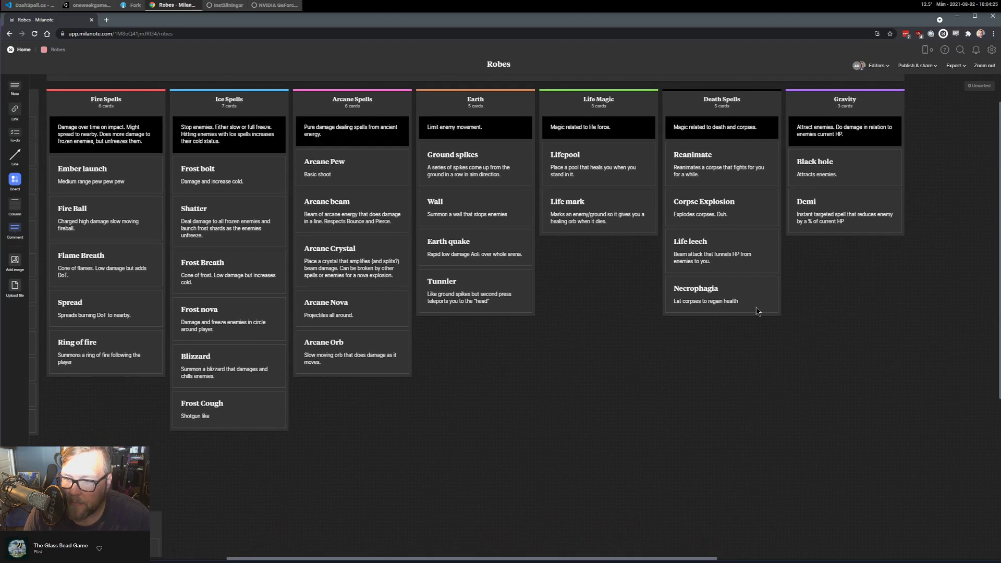
{"action": "left_click", "coordinate": [707, 304]}
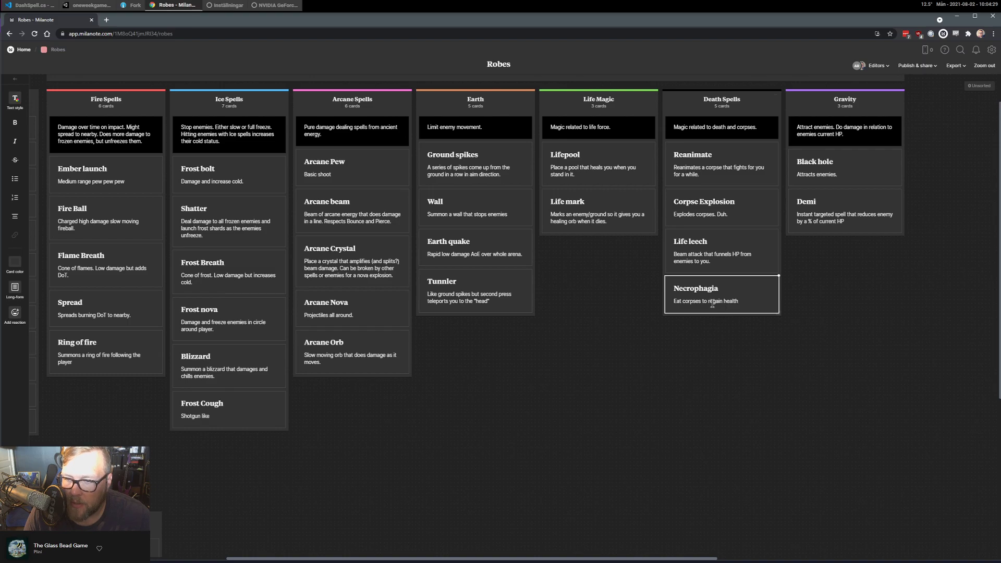
{"action": "left_click_drag", "start_coordinate": [861, 274], "coordinate": [920, 298]}
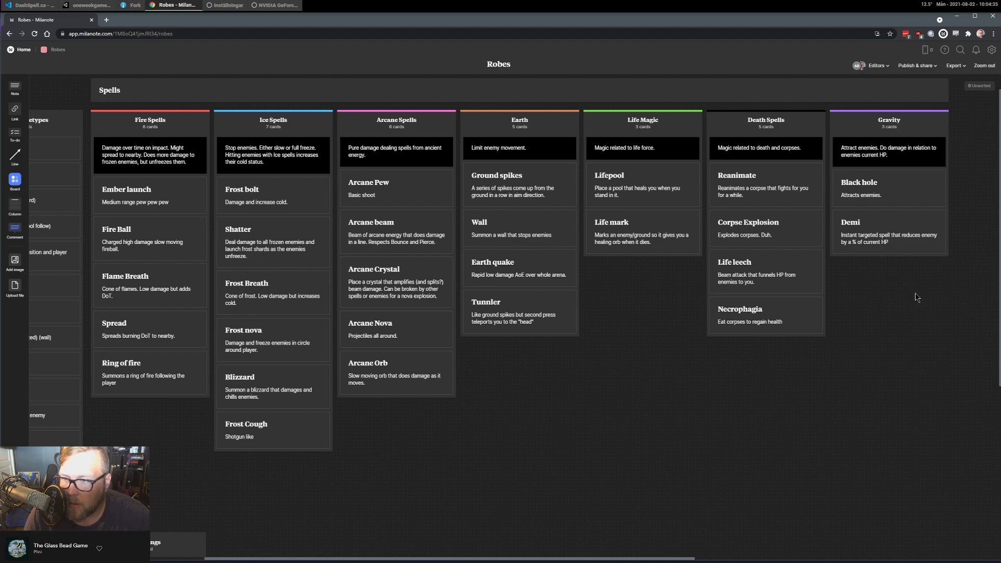
{"action": "scroll", "coordinate": [878, 313], "scroll_direction": "up", "scroll_amount": 1}
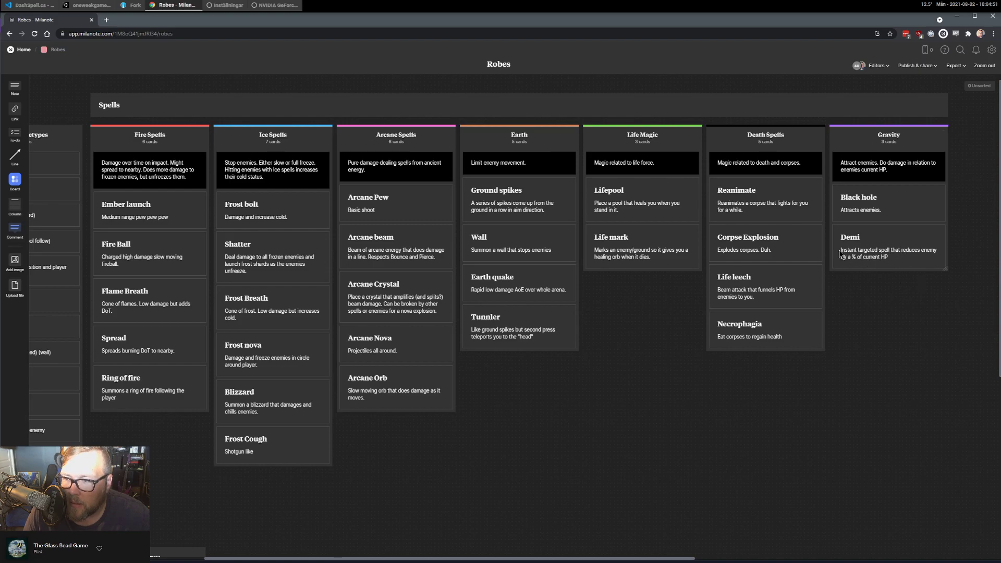
{"action": "left_click_drag", "start_coordinate": [625, 415], "coordinate": [582, 383]}
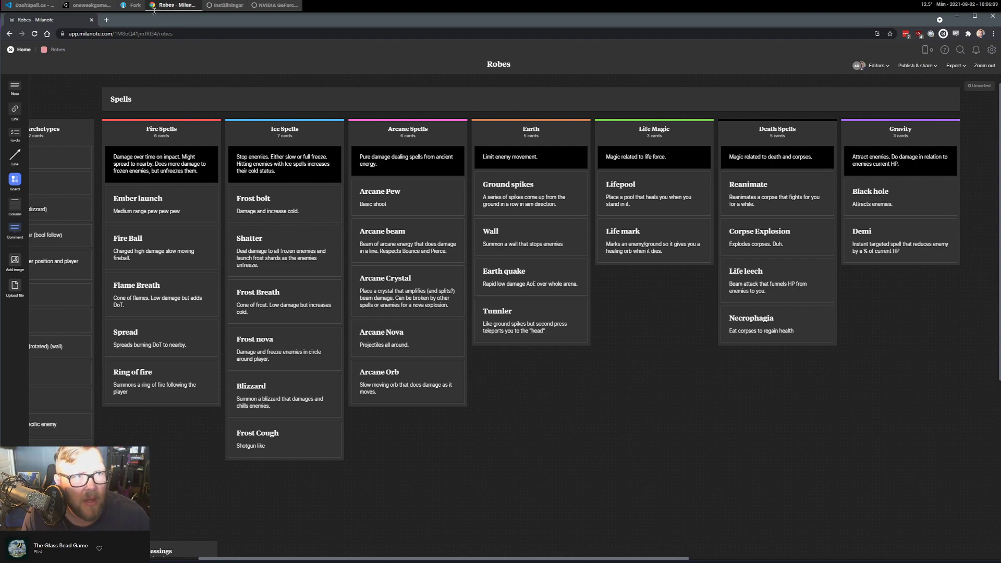
Switch to the Unity editor and play-test the game by walking the character around the shop arena, ending with play mode stopped.
{"action": "left_click", "coordinate": [88, 5]}
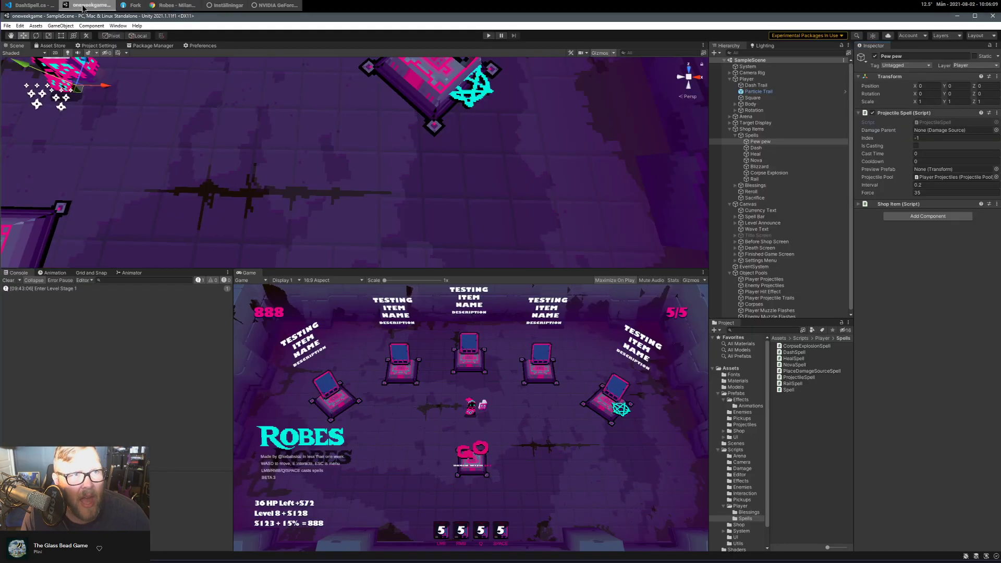
{"action": "left_click", "coordinate": [488, 35]}
{"action": "key", "text": "a"}
{"action": "key", "text": "s"}
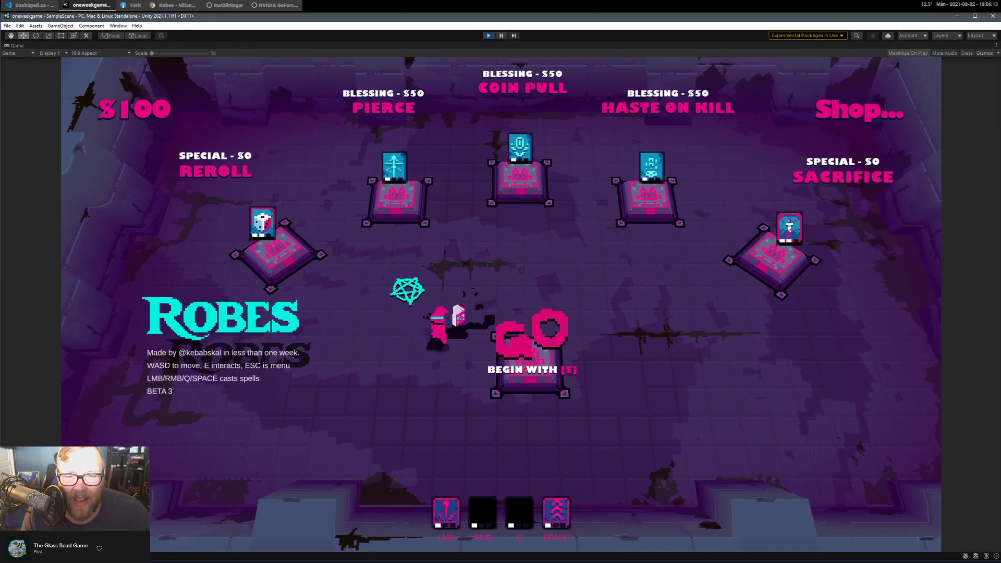
{"action": "key", "text": "w"}
{"action": "key", "text": "d"}
{"action": "key", "text": "s"}
{"action": "key", "text": "a"}
{"action": "key", "text": "s"}
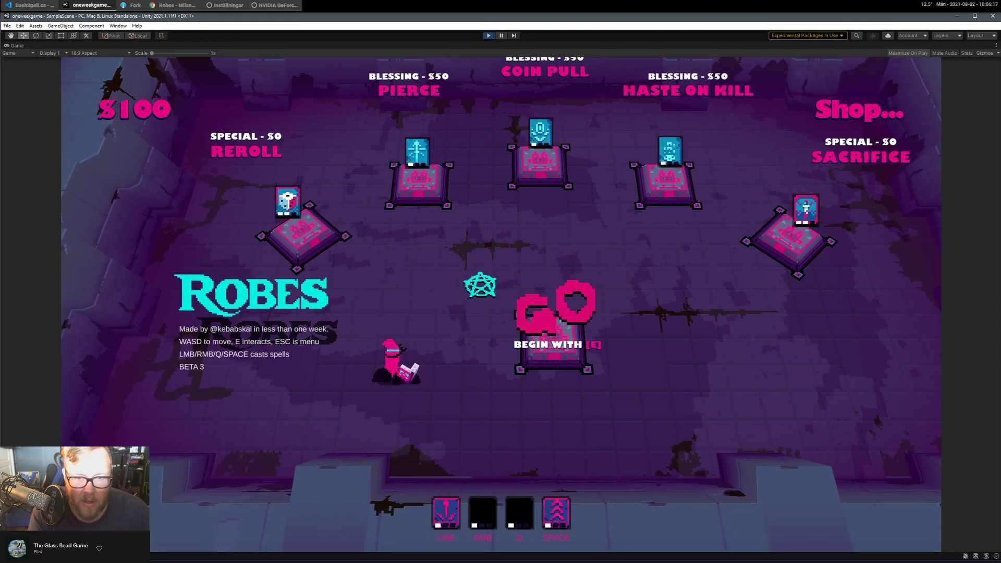
{"action": "key", "text": "w"}
{"action": "key", "text": "d"}
{"action": "key", "text": "s"}
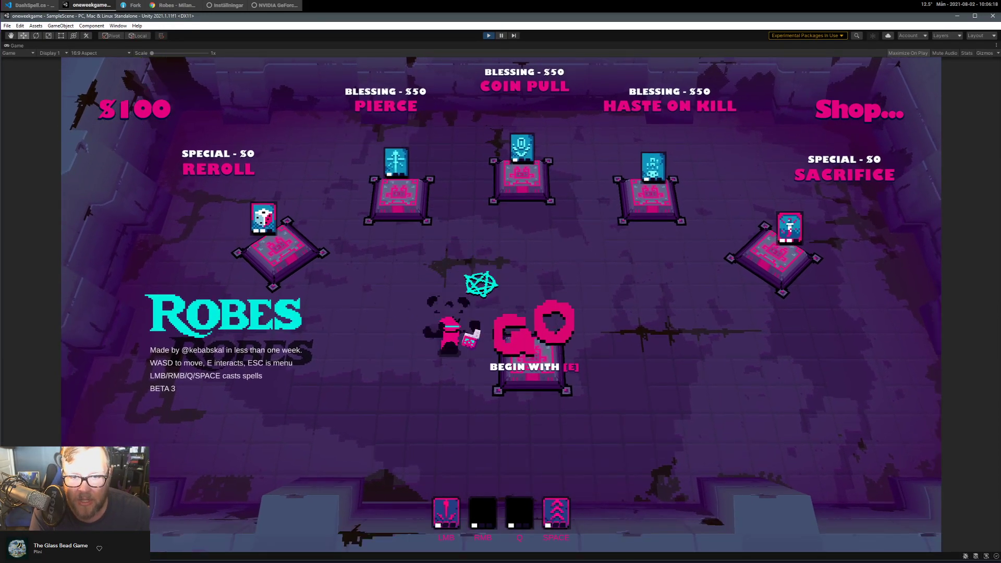
{"action": "key", "text": "a"}
{"action": "key", "text": "w"}
{"action": "key", "text": "d"}
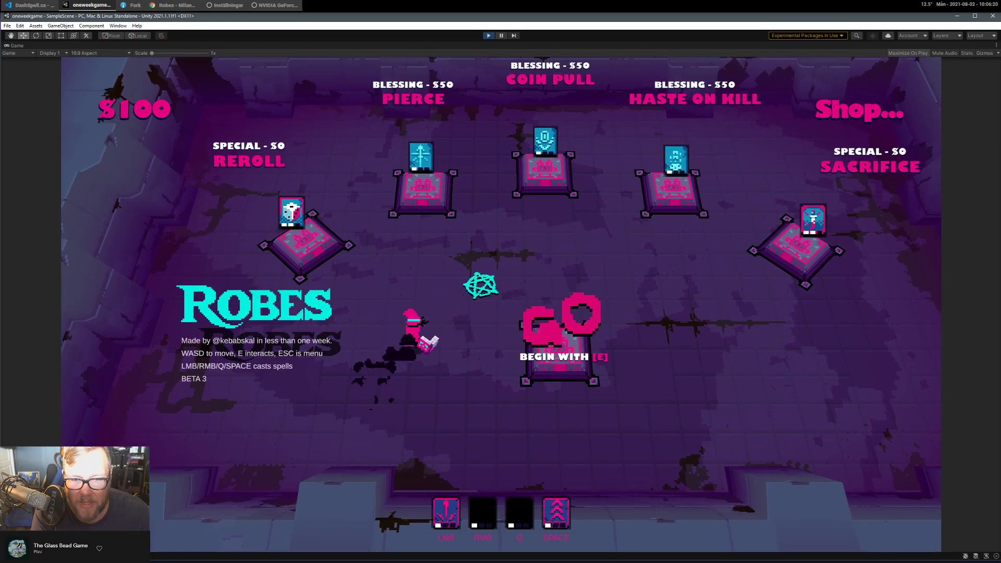
{"action": "key", "text": "a"}
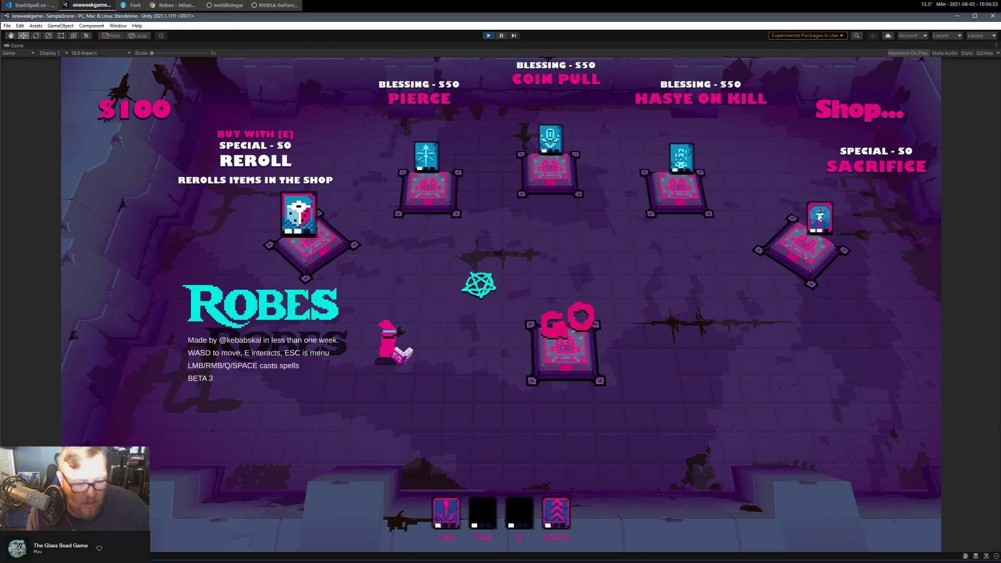
{"action": "key", "text": "a"}
{"action": "key", "text": "s"}
{"action": "key", "text": "Escape"}
{"action": "left_click", "coordinate": [489, 35]}
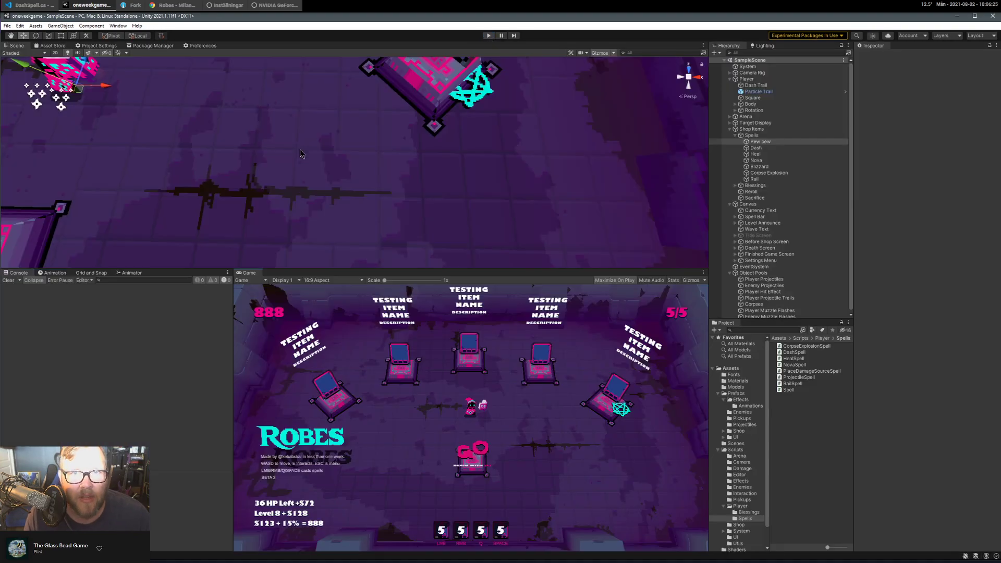
Open the Input Manager page of the project settings.
{"action": "left_click", "coordinate": [41, 27]}
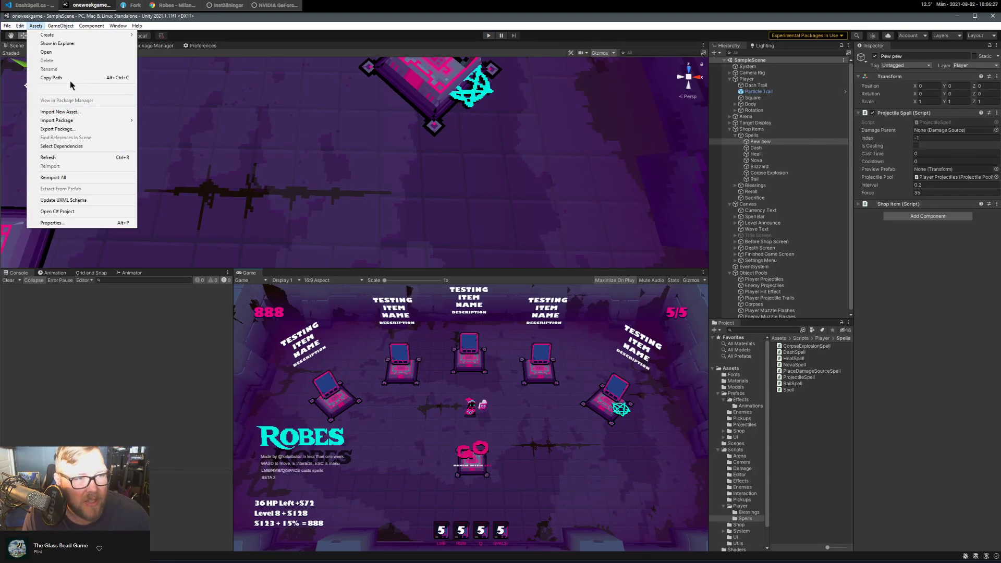
{"action": "mouse_move", "coordinate": [57, 26]}
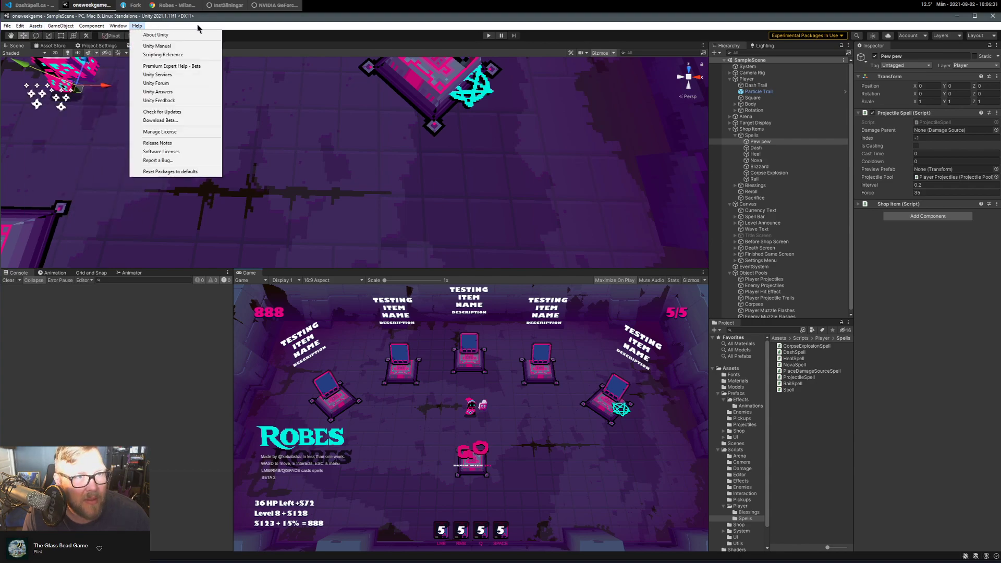
{"action": "left_click", "coordinate": [77, 46]}
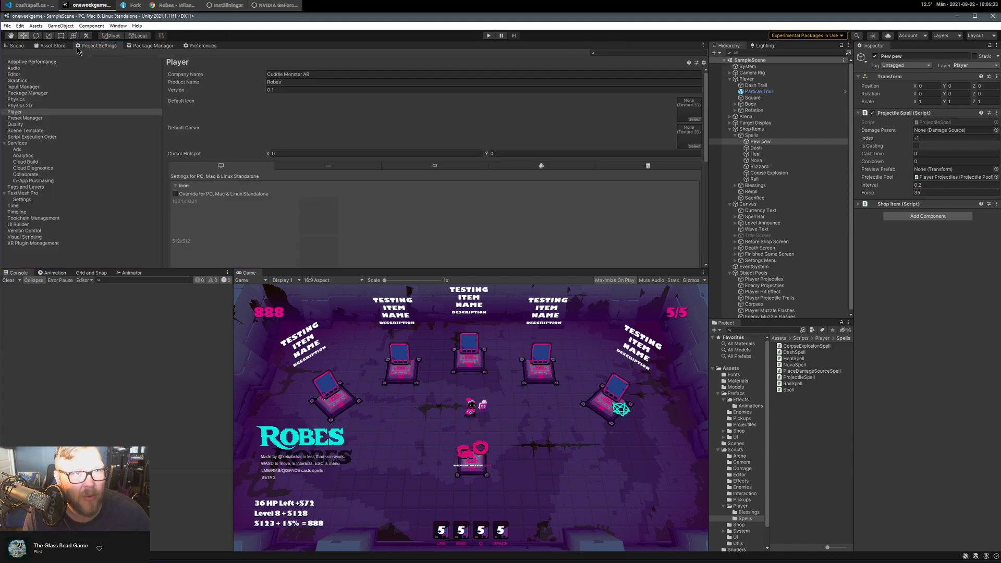
{"action": "left_click", "coordinate": [189, 46]}
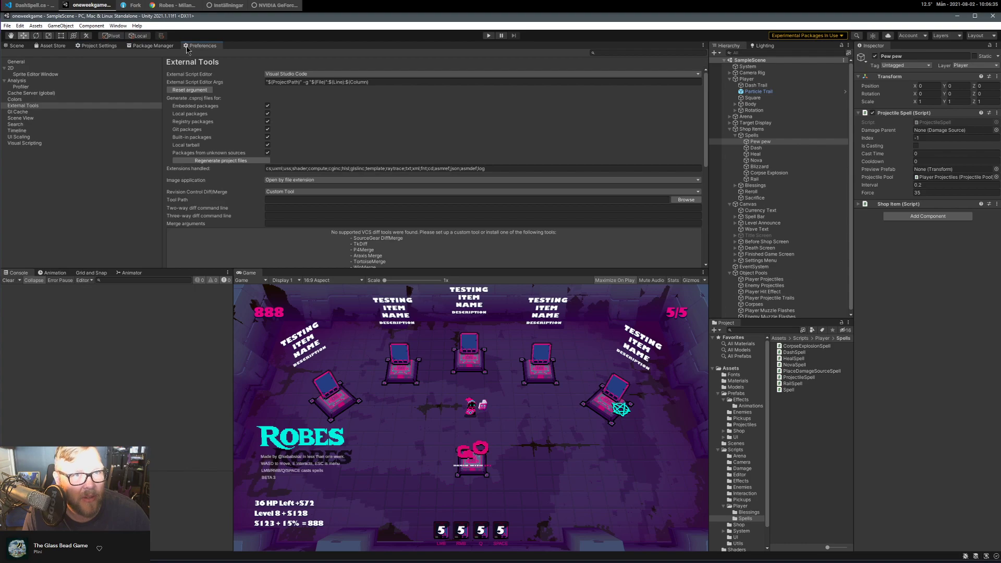
{"action": "left_click", "coordinate": [97, 46]}
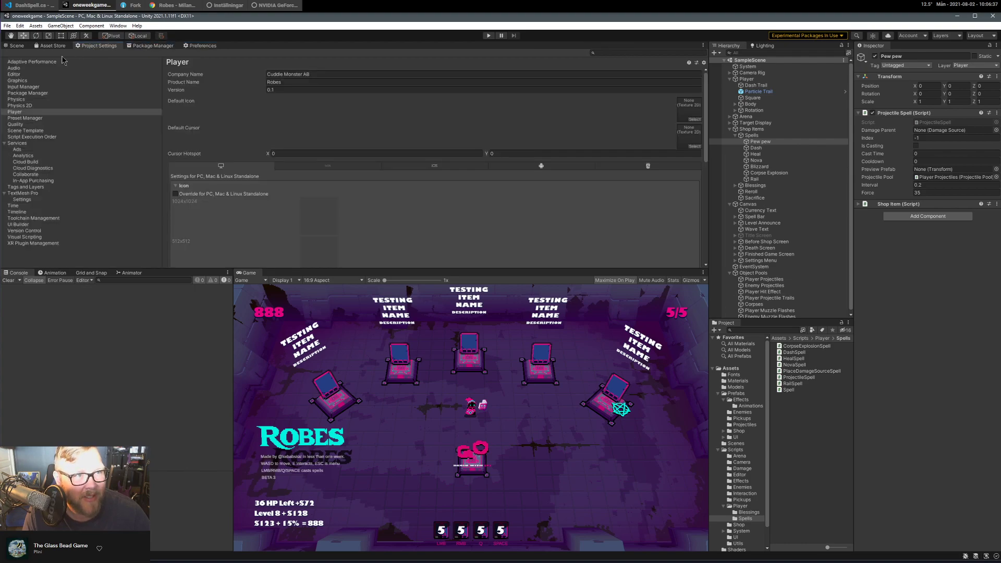
{"action": "left_click", "coordinate": [43, 82]}
{"action": "left_click", "coordinate": [44, 86]}
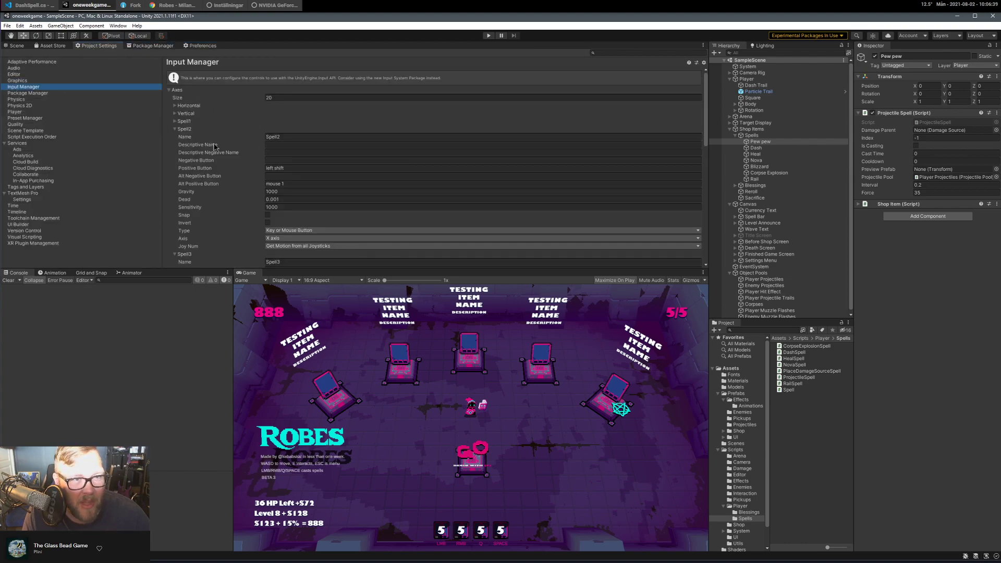
Collapse the Spell2 and Spell3 axes and examine the button bindings of the Spell4 and Jump axes.
{"action": "left_click", "coordinate": [174, 136]}
{"action": "left_click", "coordinate": [175, 136]}
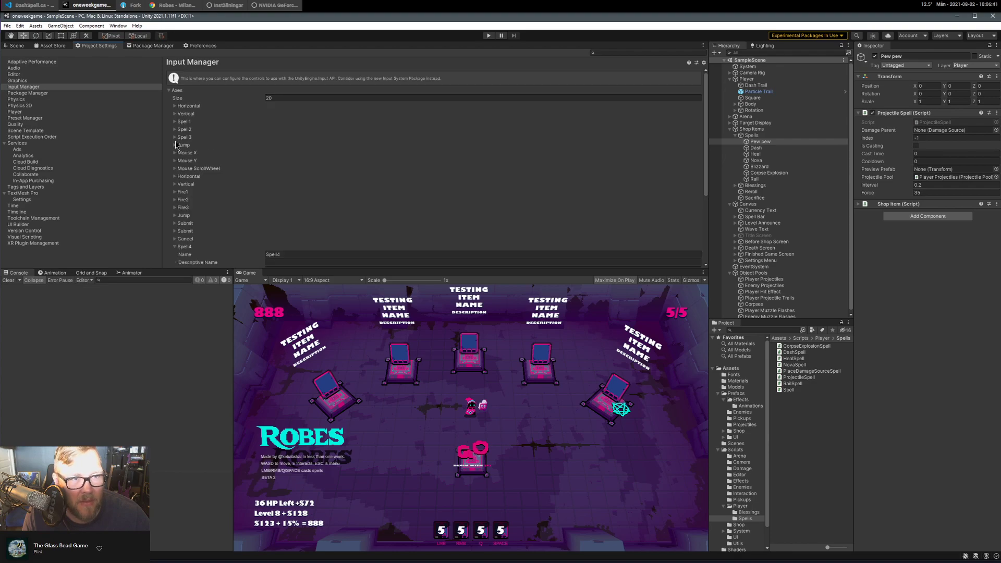
{"action": "scroll", "coordinate": [271, 214], "scroll_direction": "down", "scroll_amount": 3}
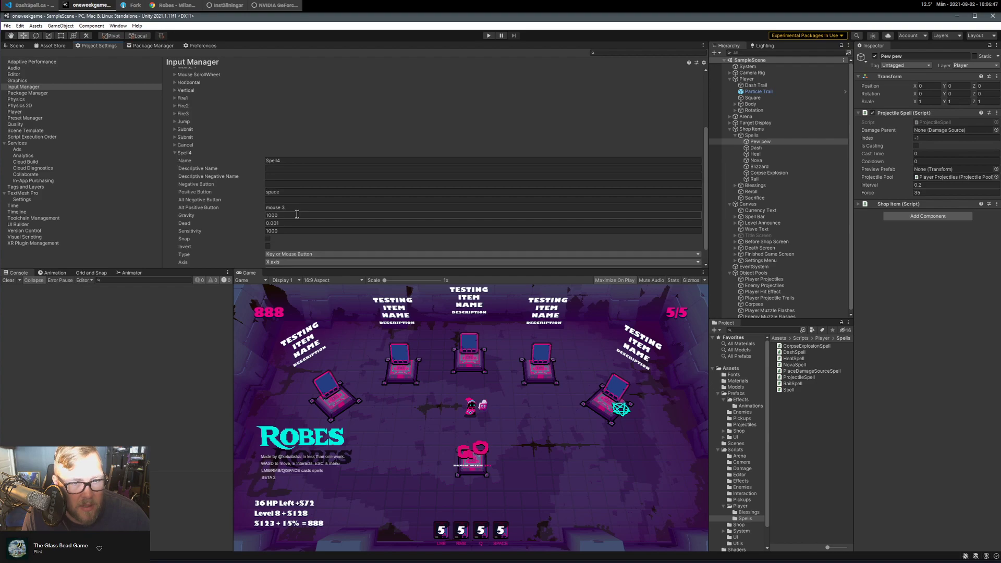
{"action": "scroll", "coordinate": [295, 214], "scroll_direction": "up", "scroll_amount": 1}
{"action": "scroll", "coordinate": [163, 78], "scroll_direction": "up", "scroll_amount": 2}
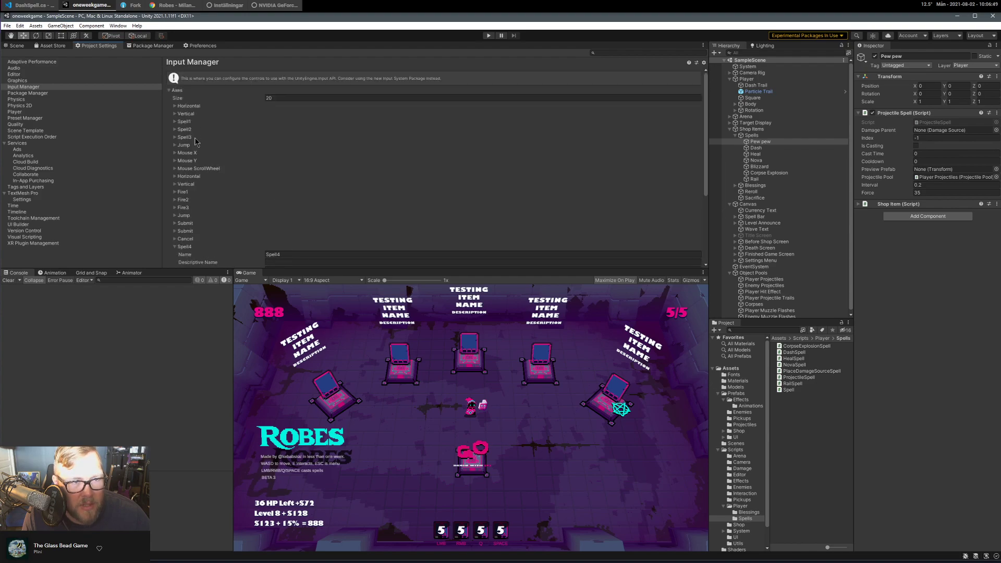
{"action": "left_click", "coordinate": [174, 145]}
{"action": "left_click", "coordinate": [175, 146]}
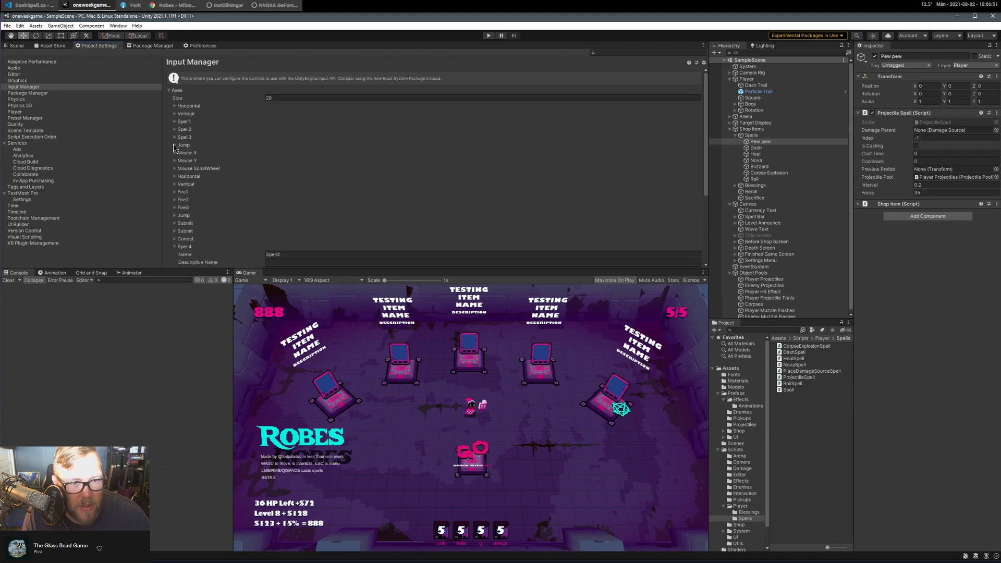
Set the positive button of the Fire3 axis to joystick button 5.
{"action": "left_click", "coordinate": [175, 207]}
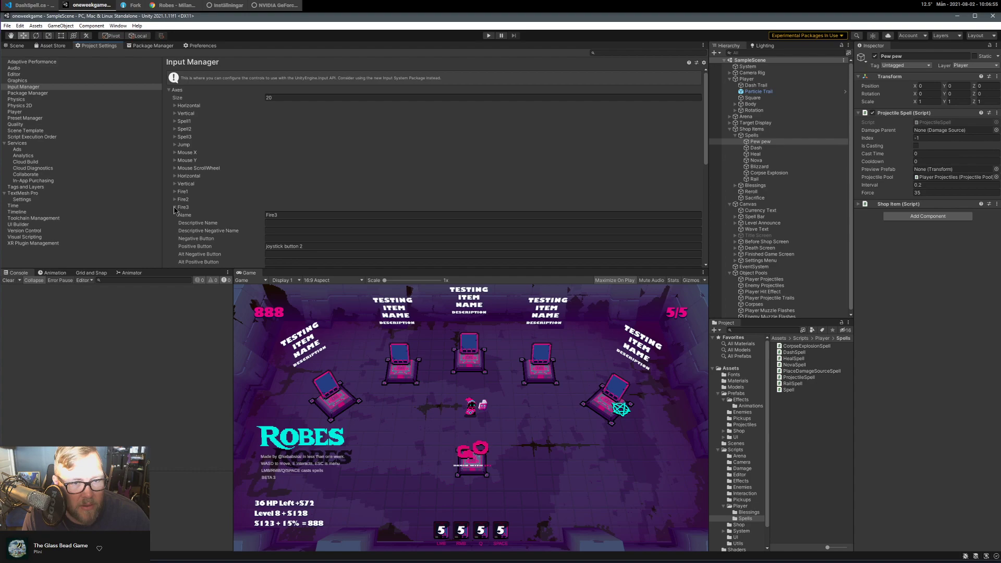
{"action": "scroll", "coordinate": [232, 209], "scroll_direction": "down", "scroll_amount": 1}
{"action": "scroll", "coordinate": [232, 210], "scroll_direction": "down", "scroll_amount": 3}
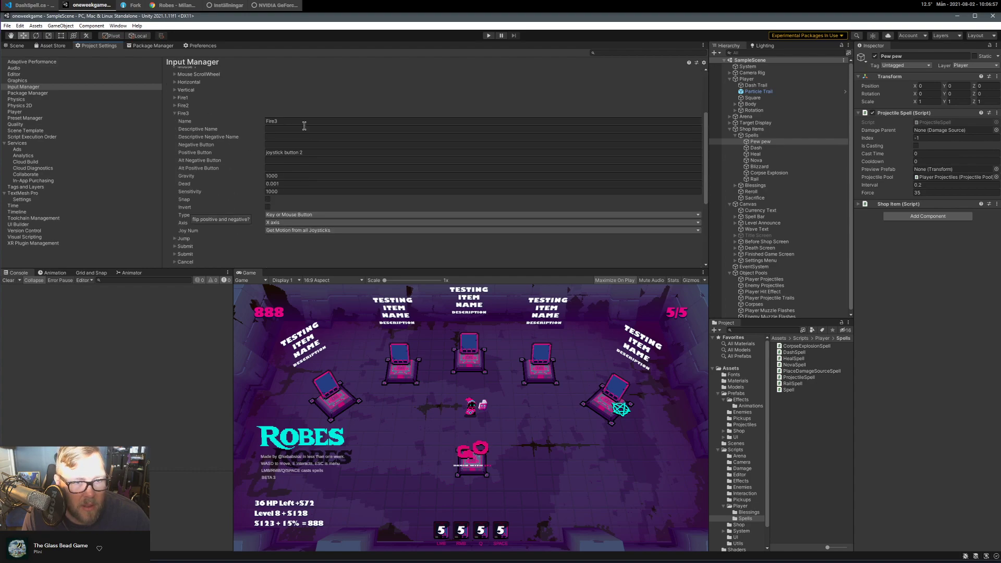
{"action": "double_click", "coordinate": [301, 154]}
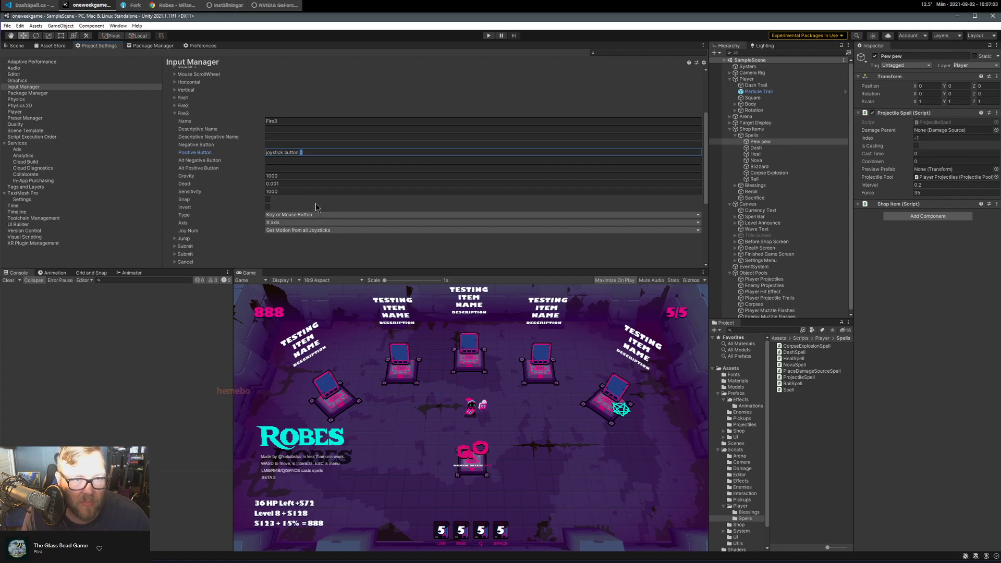
{"action": "type", "text": "5"}
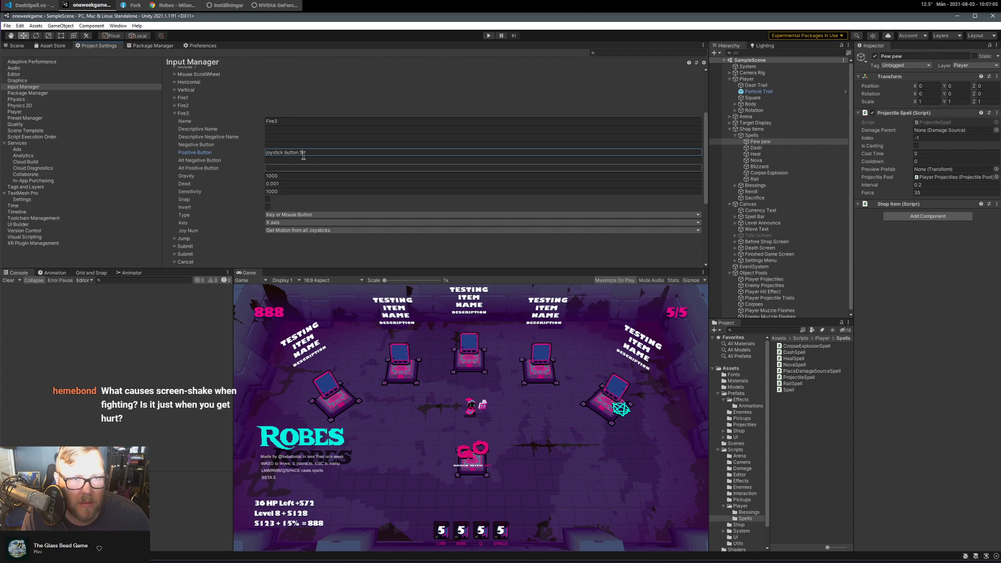
Expand the Fire1 axis and rename it to Spell4.
{"action": "left_click", "coordinate": [301, 96]}
{"action": "left_click", "coordinate": [286, 106]}
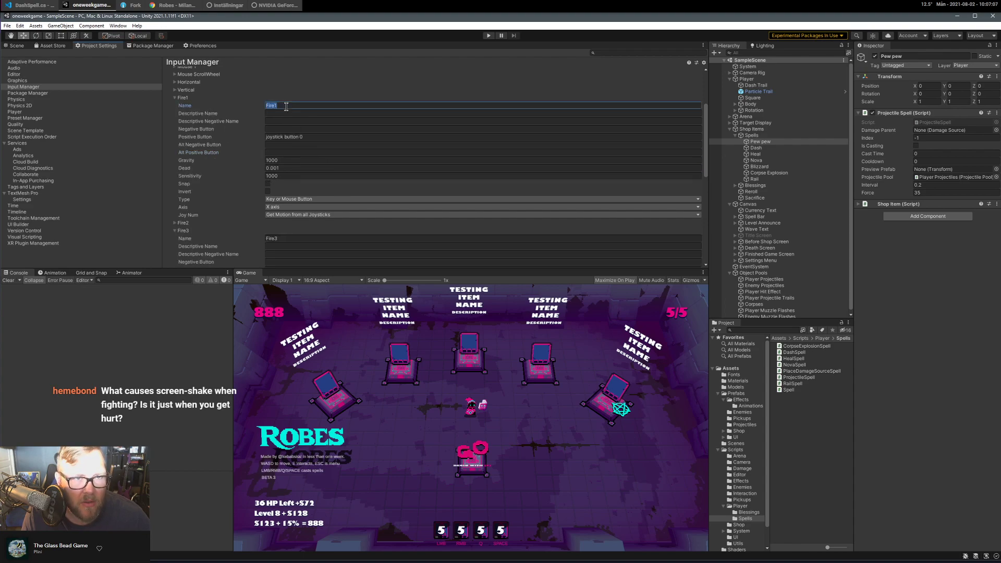
{"action": "type", "text": "Spell4"}
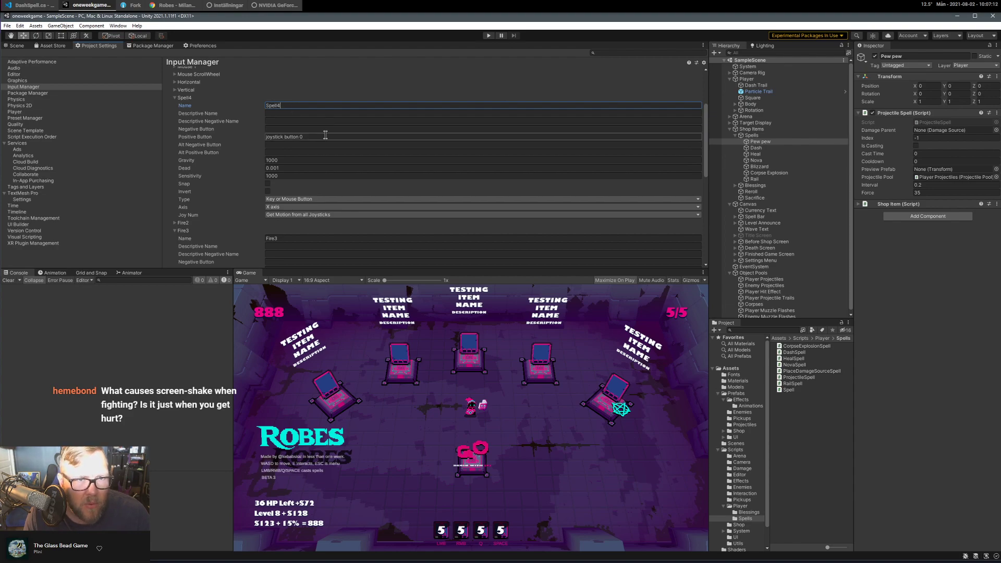
Set the positive button of the renamed Spell4 axis to joystick button 5.
{"action": "scroll", "coordinate": [290, 194], "scroll_direction": "down", "scroll_amount": 5}
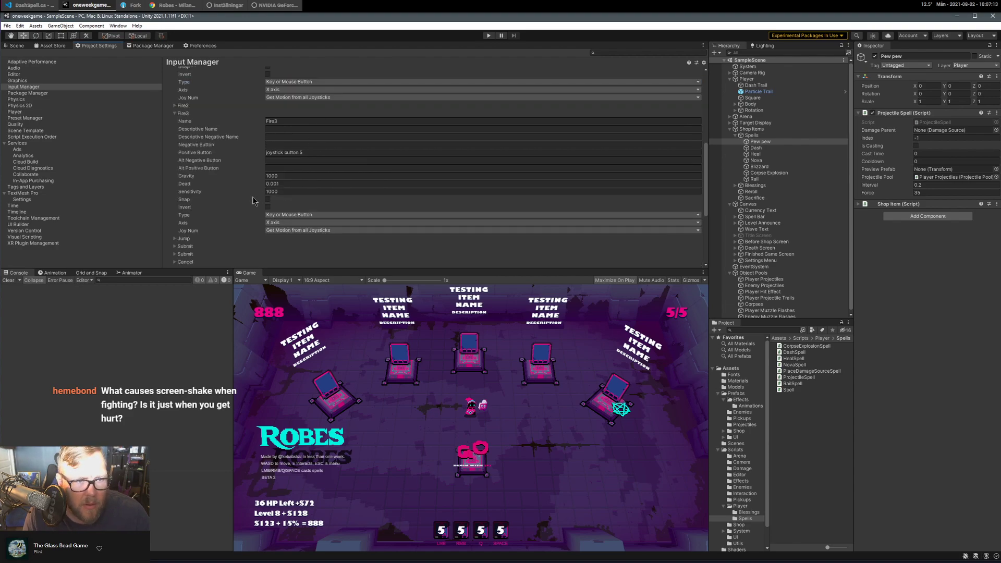
{"action": "scroll", "coordinate": [252, 201], "scroll_direction": "up", "scroll_amount": 8}
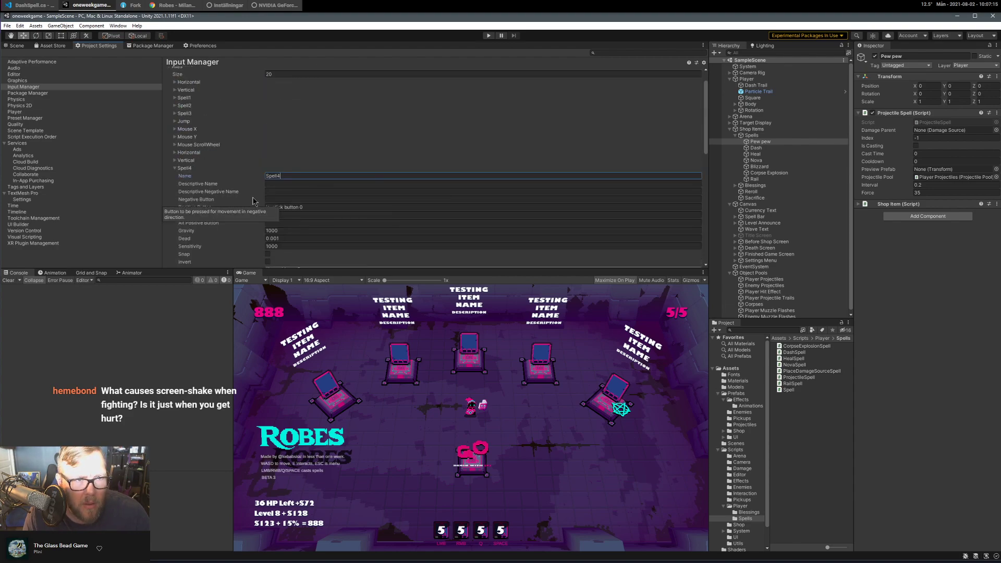
{"action": "left_click", "coordinate": [294, 144]}
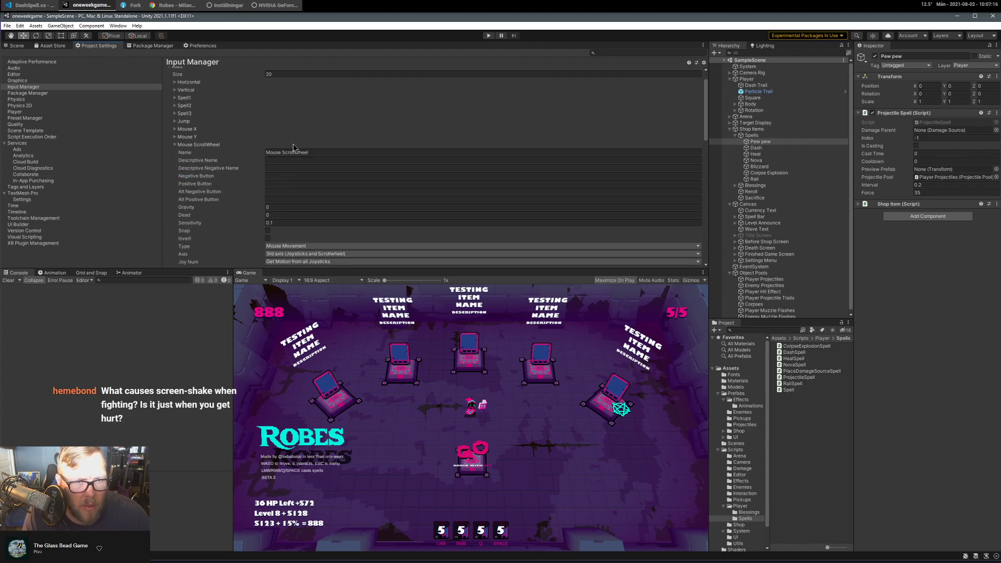
{"action": "left_click", "coordinate": [174, 145]}
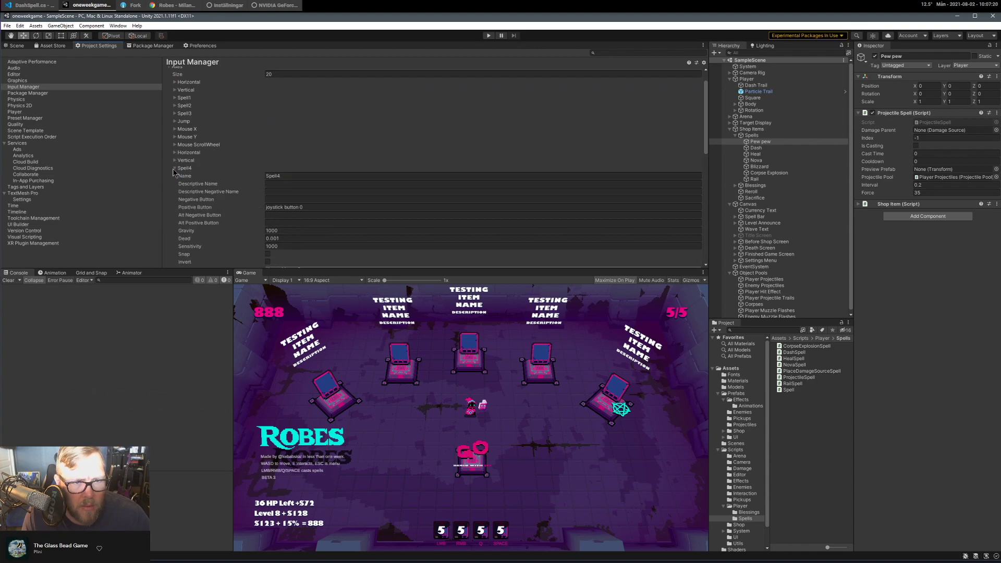
{"action": "left_click", "coordinate": [269, 206]}
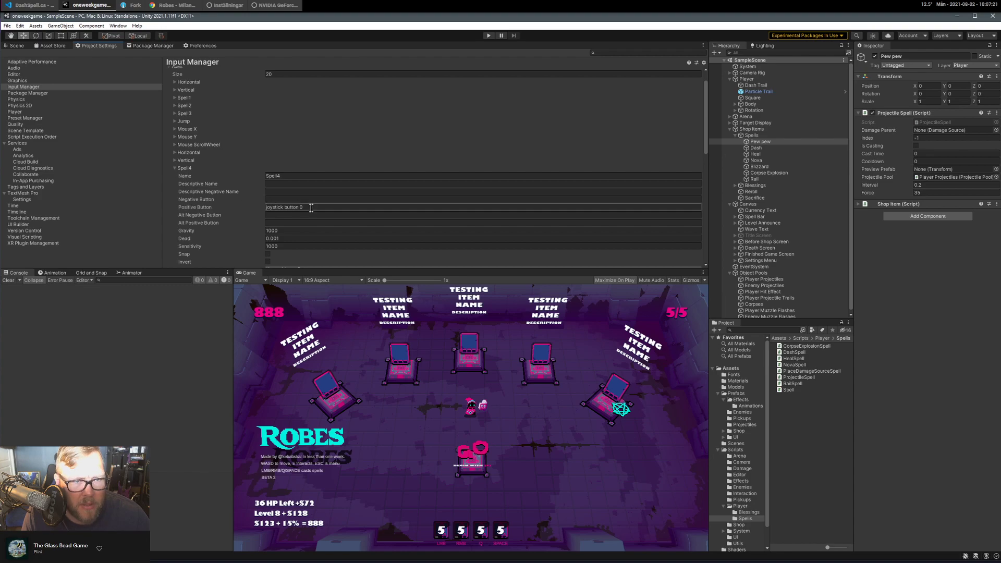
{"action": "left_click_drag", "start_coordinate": [299, 207], "coordinate": [317, 210]}
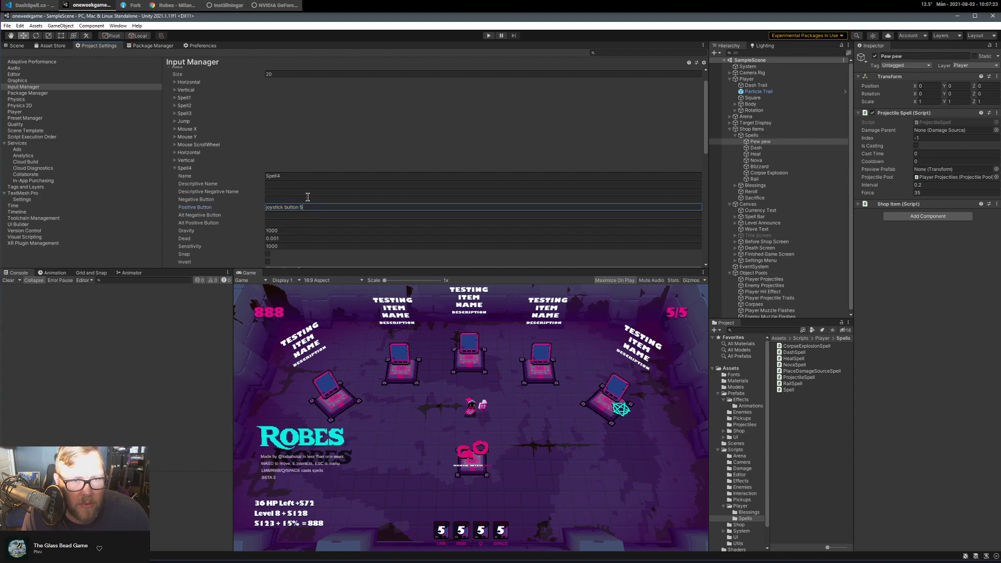
{"action": "left_click", "coordinate": [236, 145]}
{"action": "left_click", "coordinate": [174, 145]}
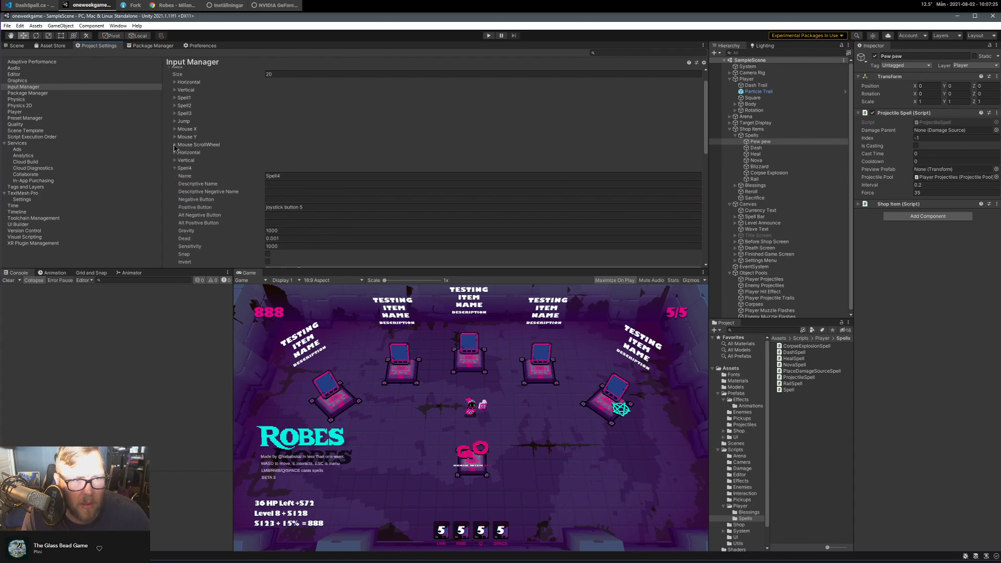
{"action": "left_click", "coordinate": [318, 207]}
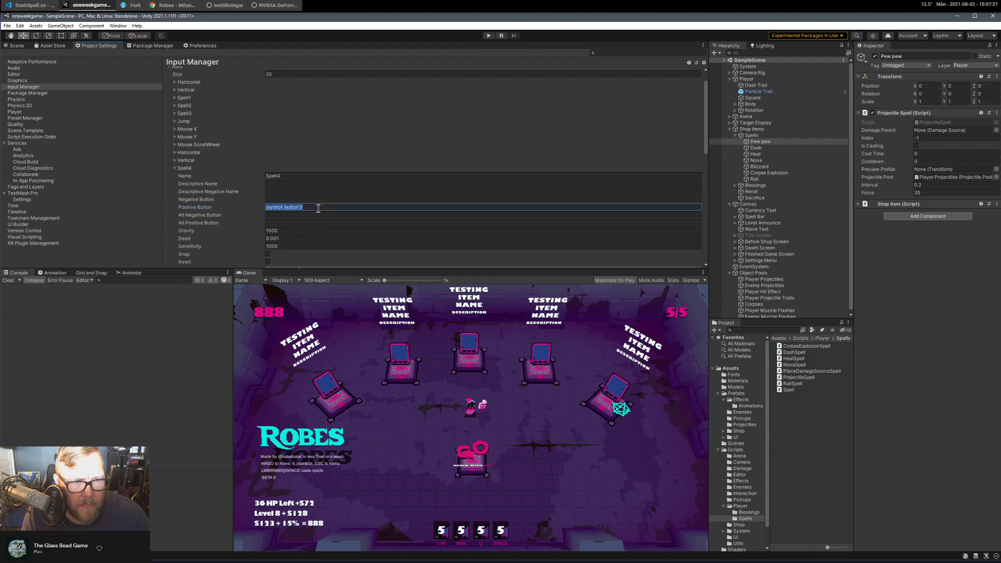
{"action": "left_click", "coordinate": [318, 208]}
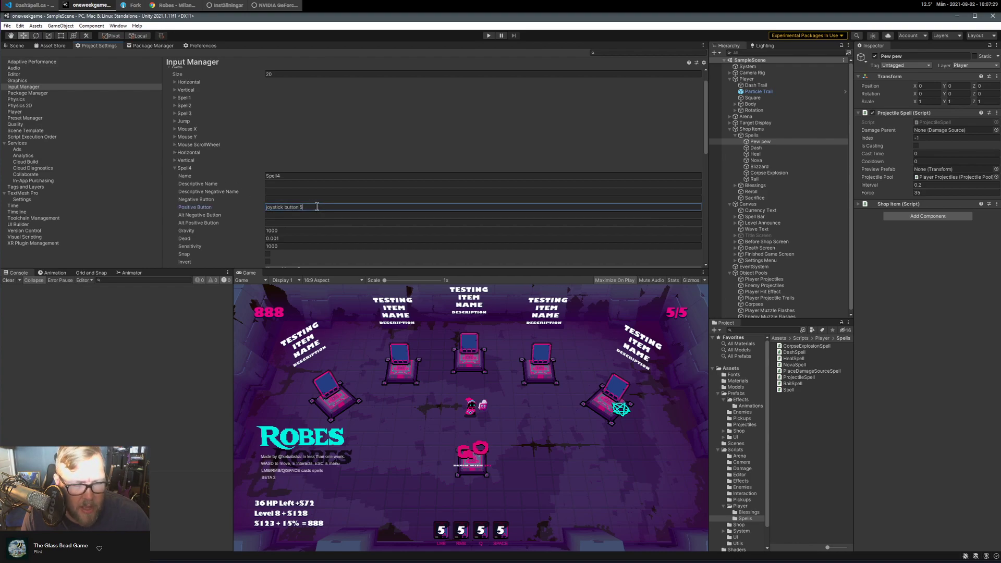
Switch to the browser, search for "unity xbox controller mapping" in a new tab, and open the Xbox One controller map image.
{"action": "left_click", "coordinate": [178, 5]}
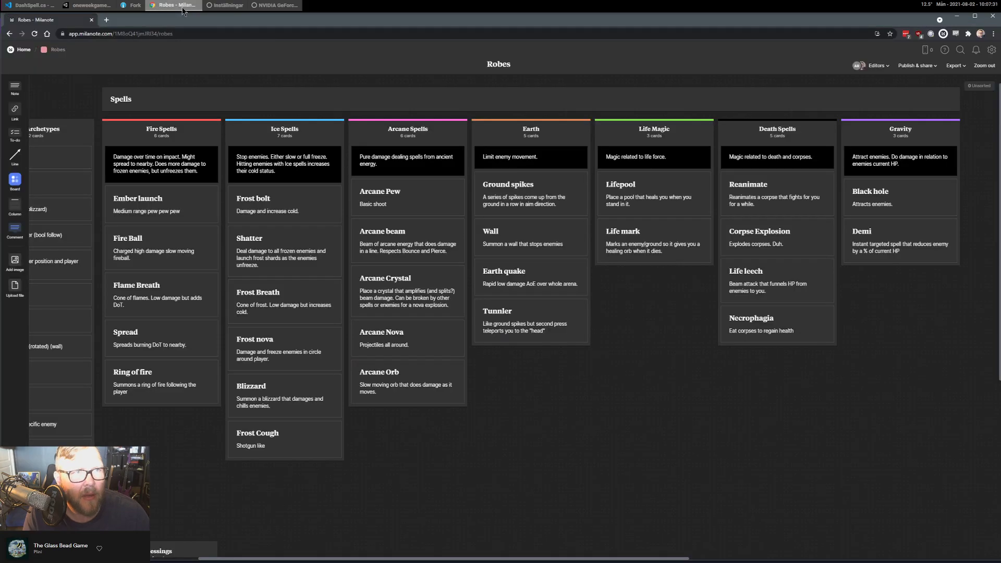
{"action": "left_click", "coordinate": [106, 19]}
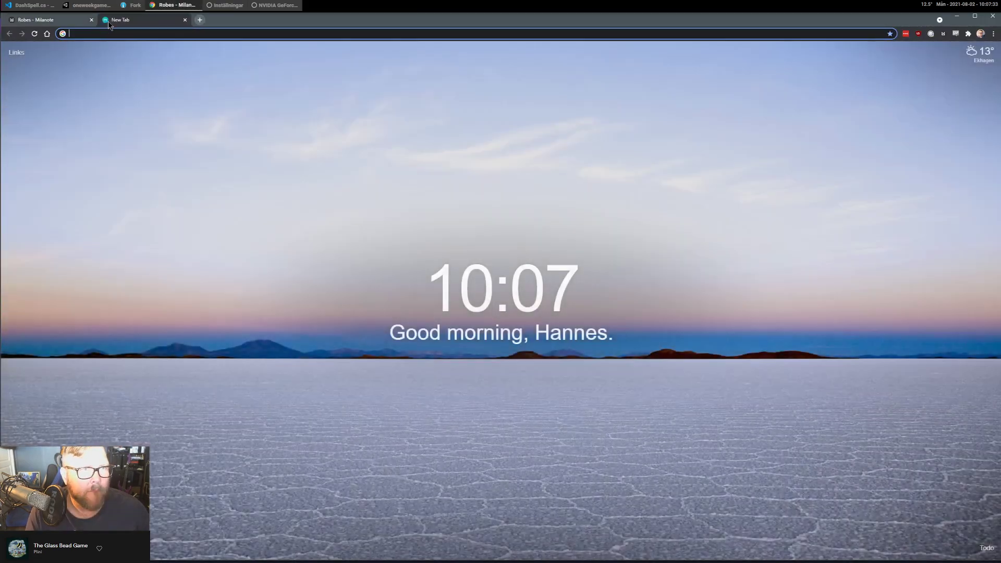
{"action": "type", "text": "unity"}
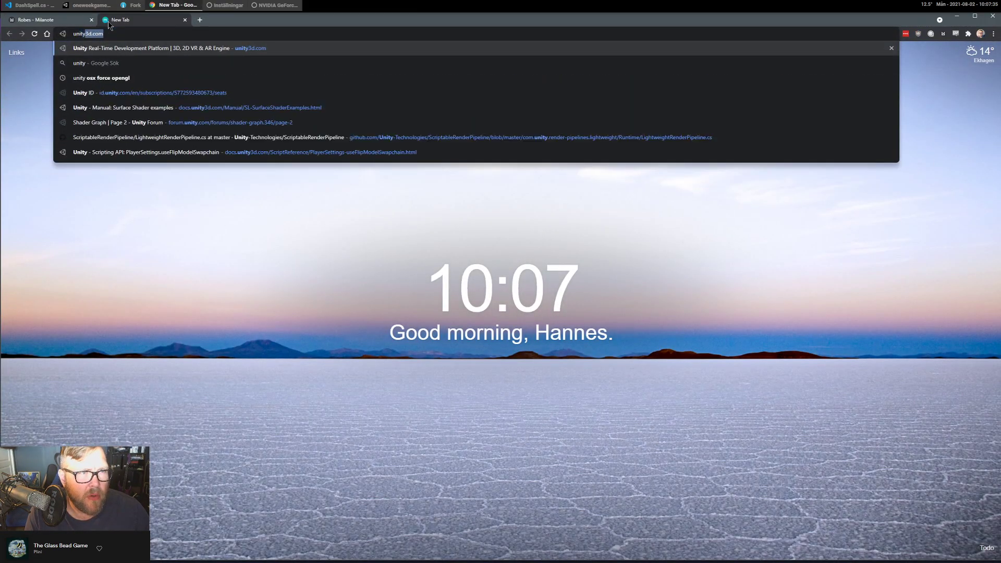
{"action": "type", "text": " xbox"}
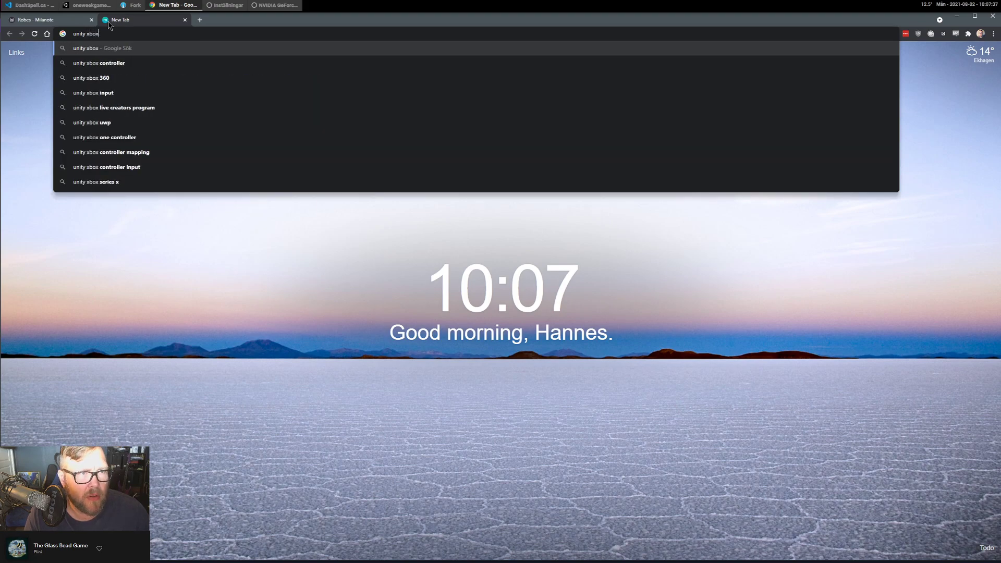
{"action": "type", "text": " controller "}
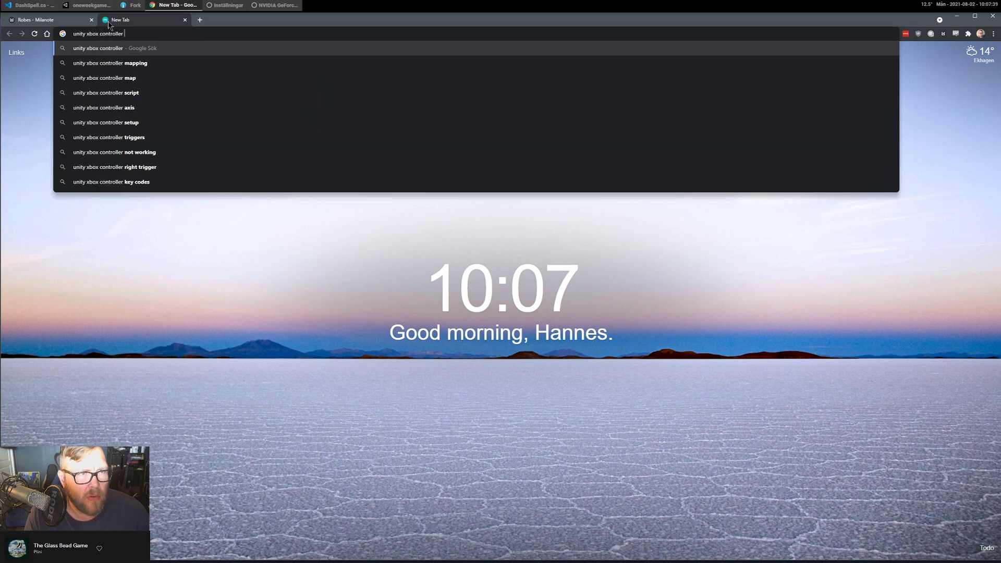
{"action": "type", "text": "mapping"}
{"action": "key", "text": "Return"}
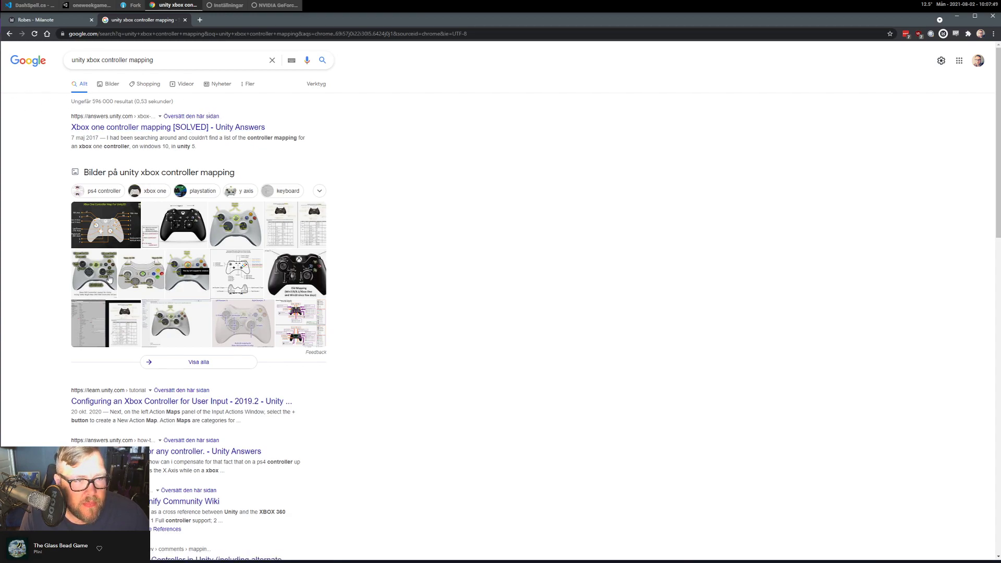
{"action": "left_click", "coordinate": [108, 243]}
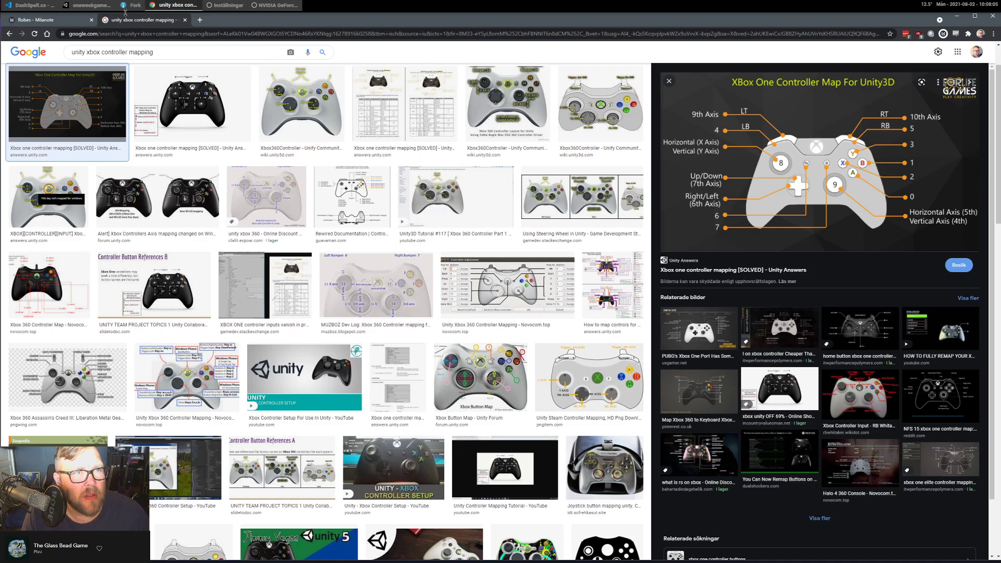
Switch back to Unity and set the positive button of the expanded Spell4 axis to joystick button 4.
{"action": "left_click", "coordinate": [74, 9]}
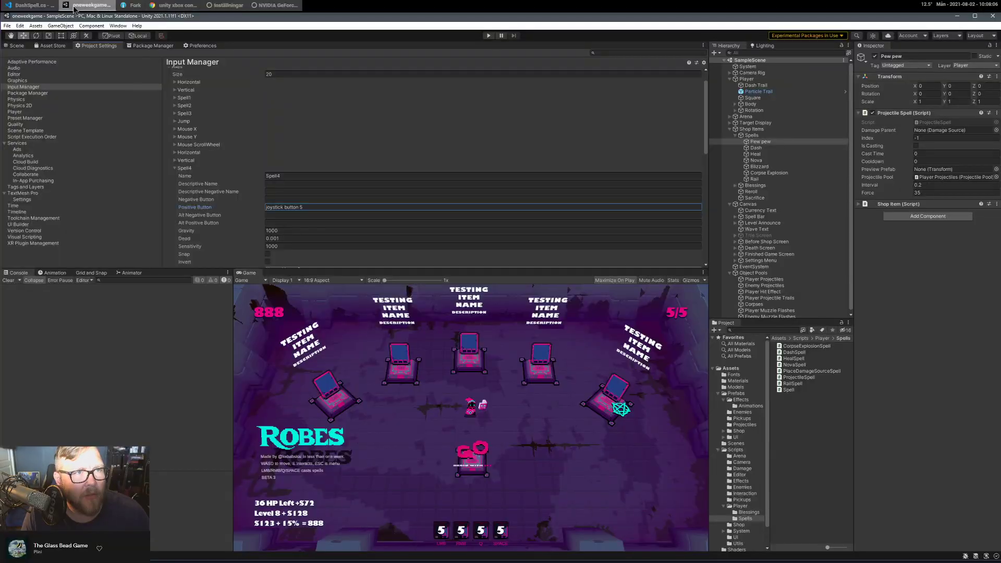
{"action": "left_click", "coordinate": [304, 206]}
{"action": "left_click_drag", "start_coordinate": [304, 207], "coordinate": [301, 208]}
{"action": "key", "text": "ctrl+a"}
{"action": "type", "text": "5"}
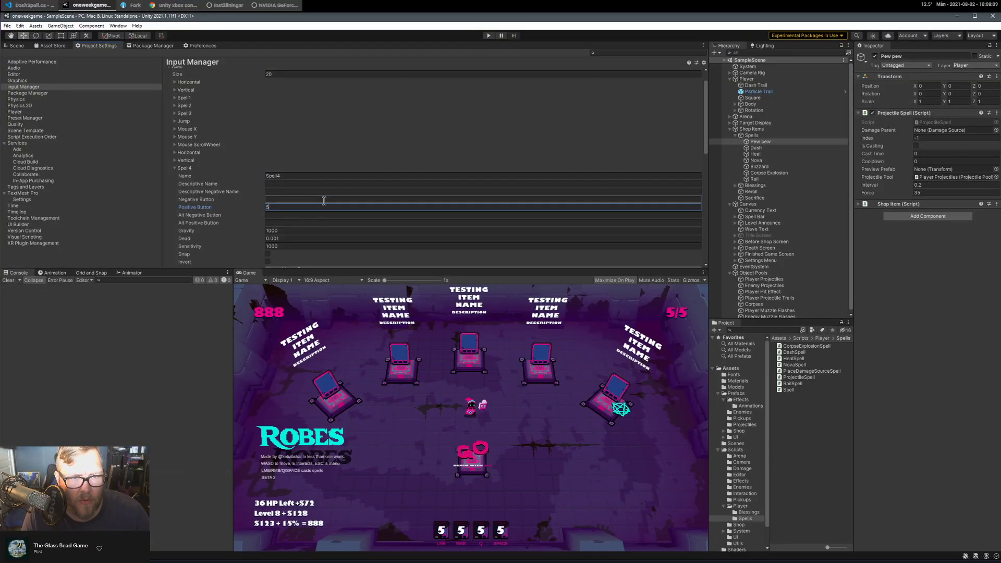
{"action": "key", "text": "ctrl+z"}
{"action": "left_click_drag", "start_coordinate": [306, 208], "coordinate": [301, 213]}
{"action": "type", "text": "4"}
{"action": "left_click", "coordinate": [337, 175]}
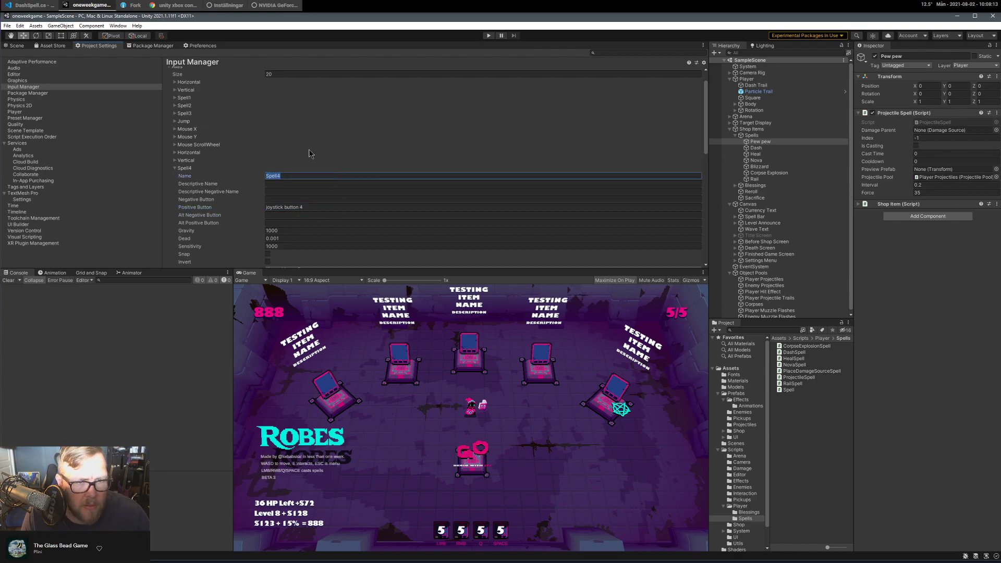
Play-test the game, moving the character around the shop between the Go pedestal and the Pew Pew pedestal.
{"action": "left_click", "coordinate": [489, 36]}
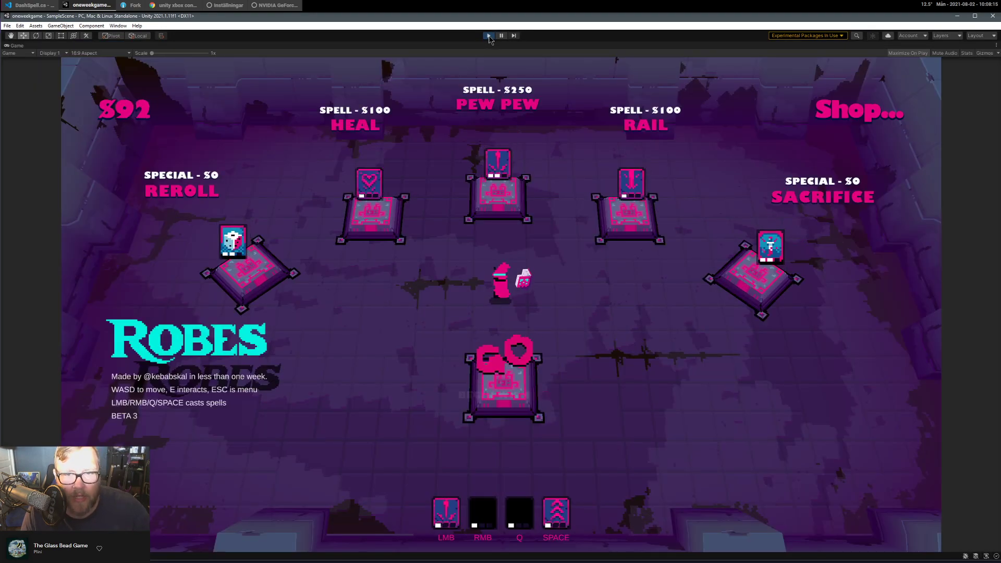
{"action": "key", "text": "w"}
{"action": "key", "text": "s"}
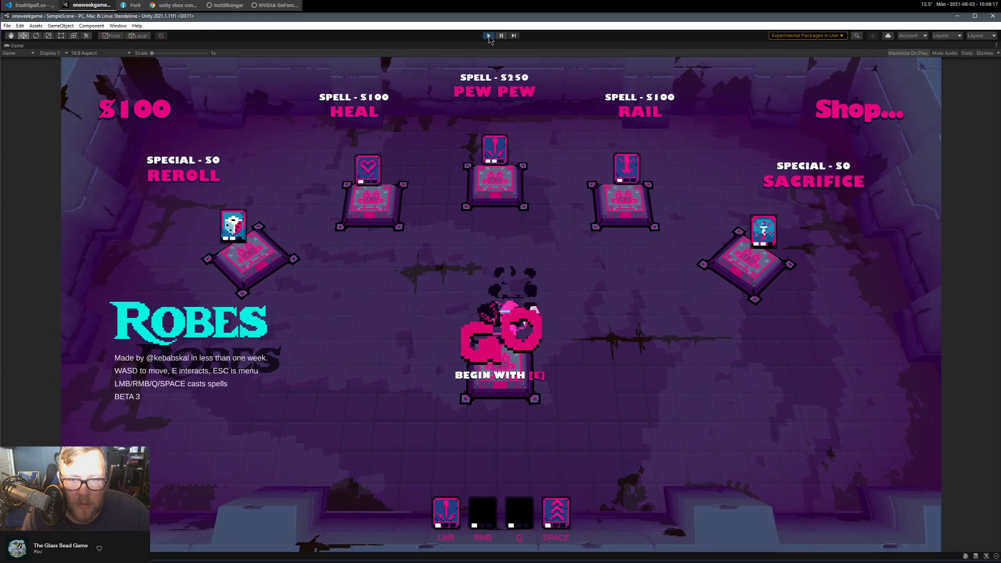
{"action": "key", "text": "a"}
{"action": "key", "text": "d"}
{"action": "key", "text": "w"}
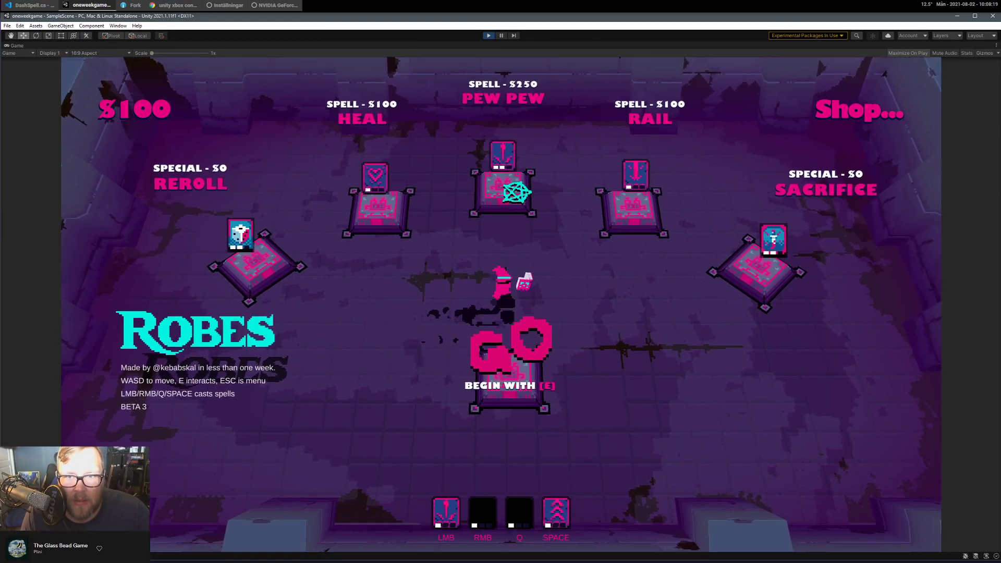
{"action": "key", "text": "w"}
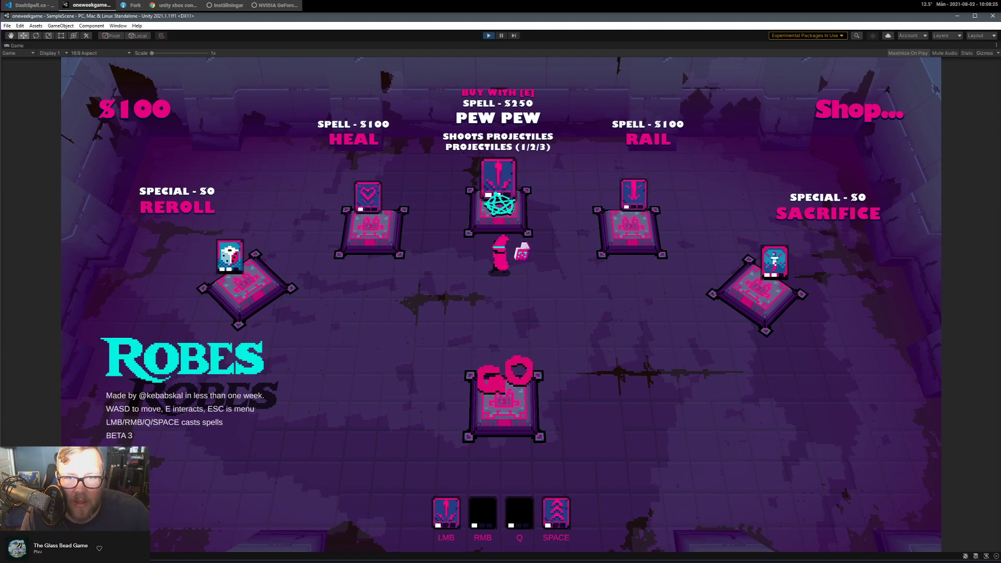
Check the Xbox controller map in the browser, and return to Unity to stop play mode.
{"action": "left_click", "coordinate": [174, 4]}
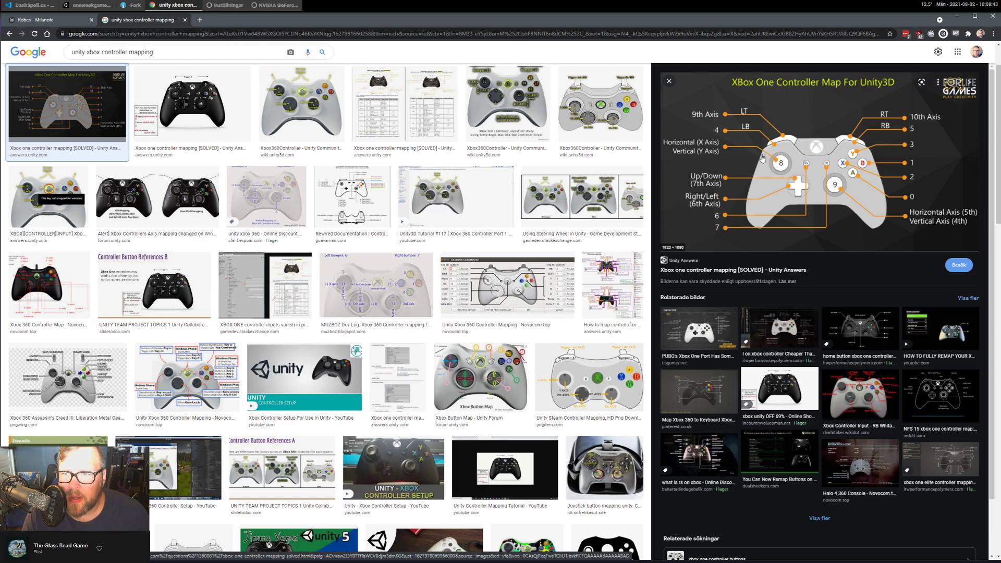
{"action": "left_click", "coordinate": [99, 7]}
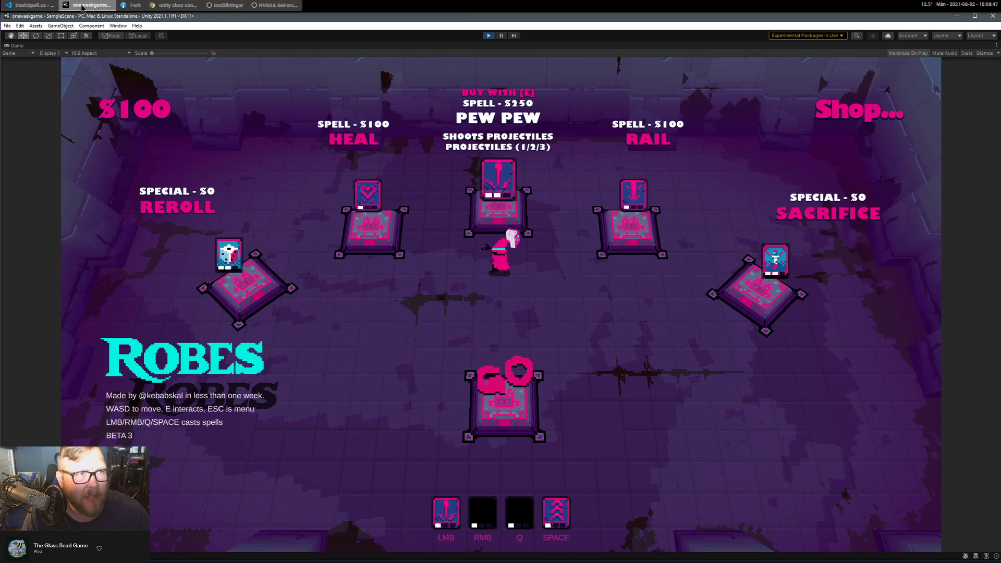
{"action": "key", "text": "ctrl+p"}
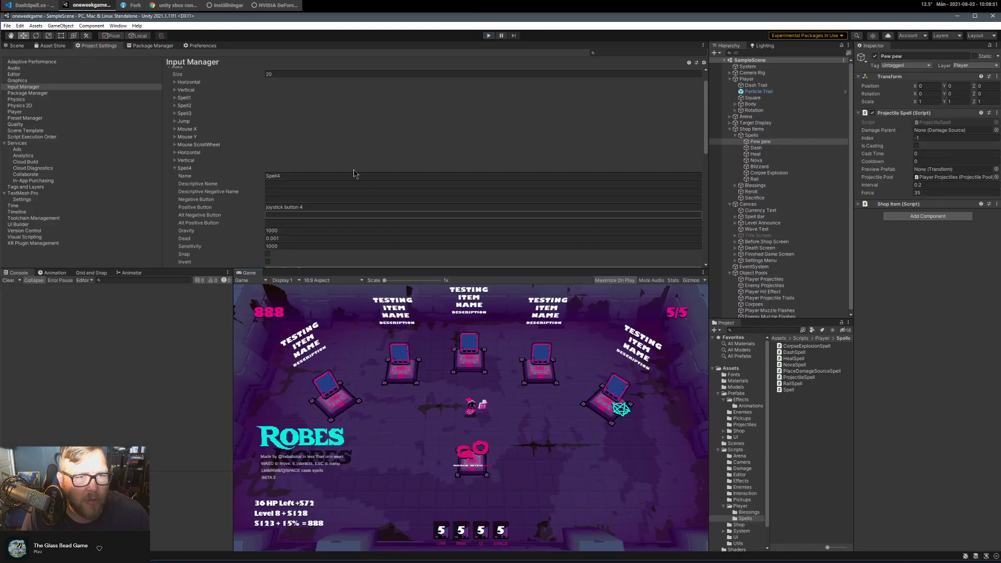
Collapse the joystick Spell4 and Fire3 axes and expand the Interact axis.
{"action": "left_click", "coordinate": [176, 168]}
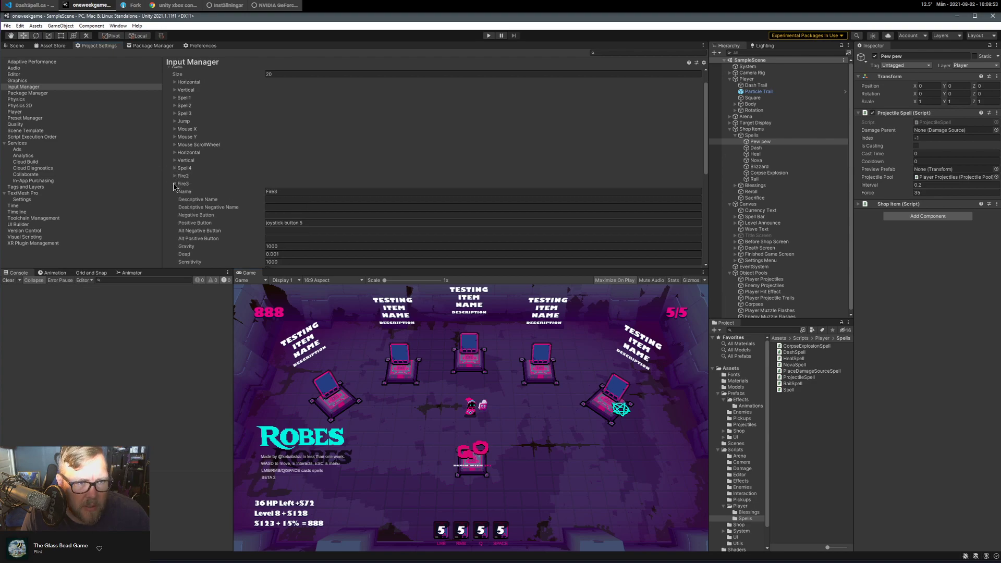
{"action": "left_click", "coordinate": [175, 184]}
{"action": "left_click", "coordinate": [175, 223]}
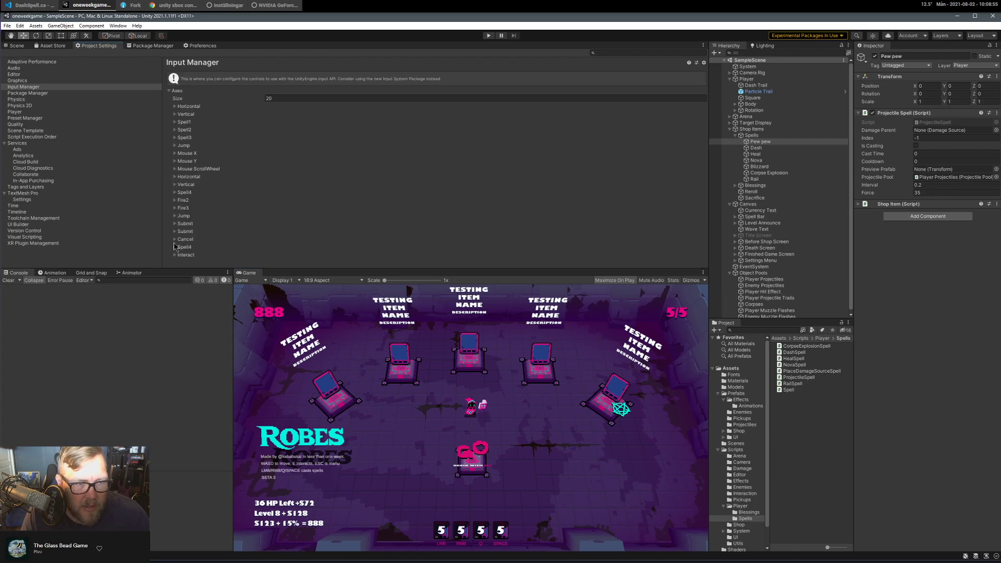
{"action": "left_click", "coordinate": [175, 255]}
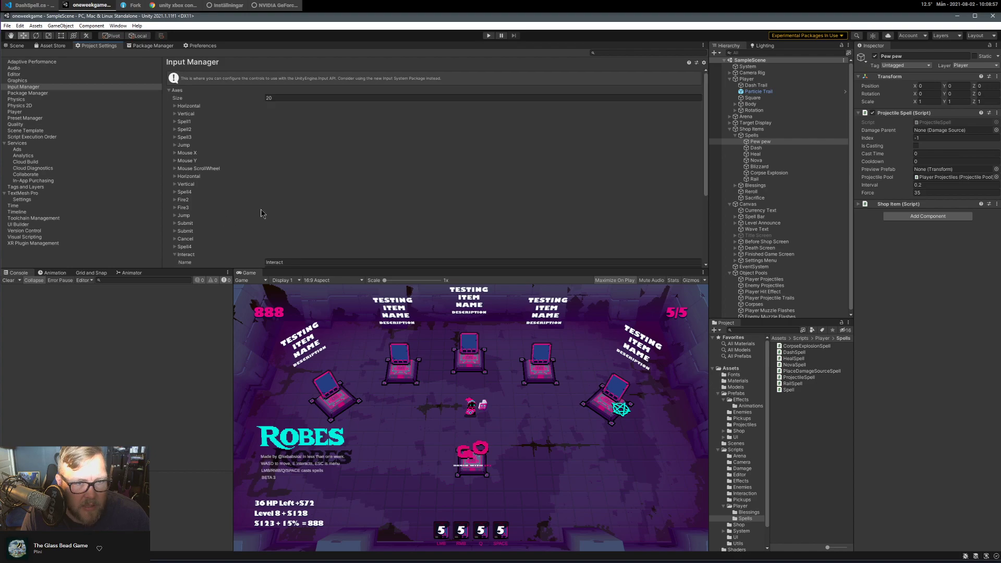
Review the Interact axis's buttons and increase the Input Manager's axes size to 21 to add a second Interact axis.
{"action": "scroll", "coordinate": [260, 208], "scroll_direction": "down", "scroll_amount": 5}
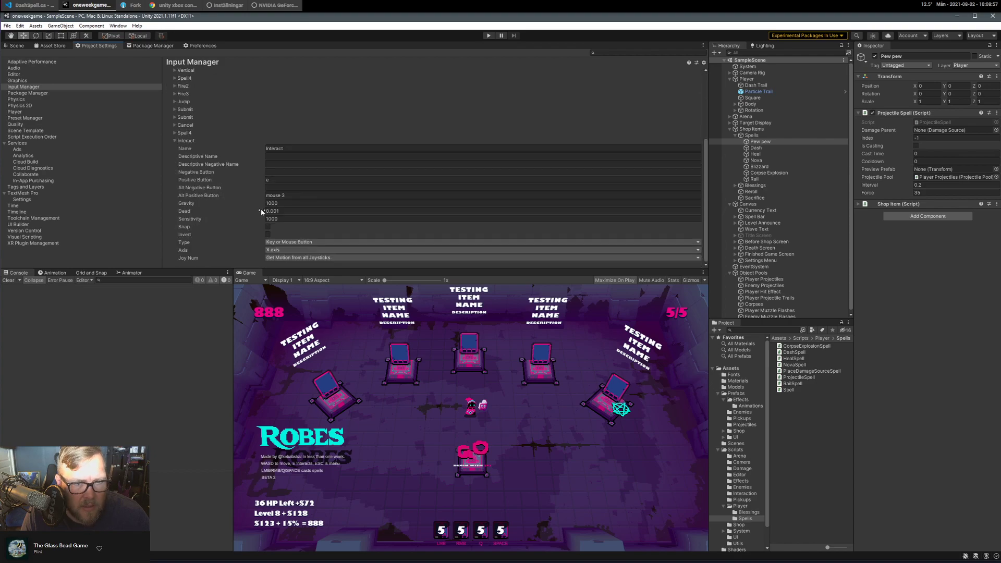
{"action": "left_click", "coordinate": [306, 180]}
{"action": "left_click", "coordinate": [308, 196]}
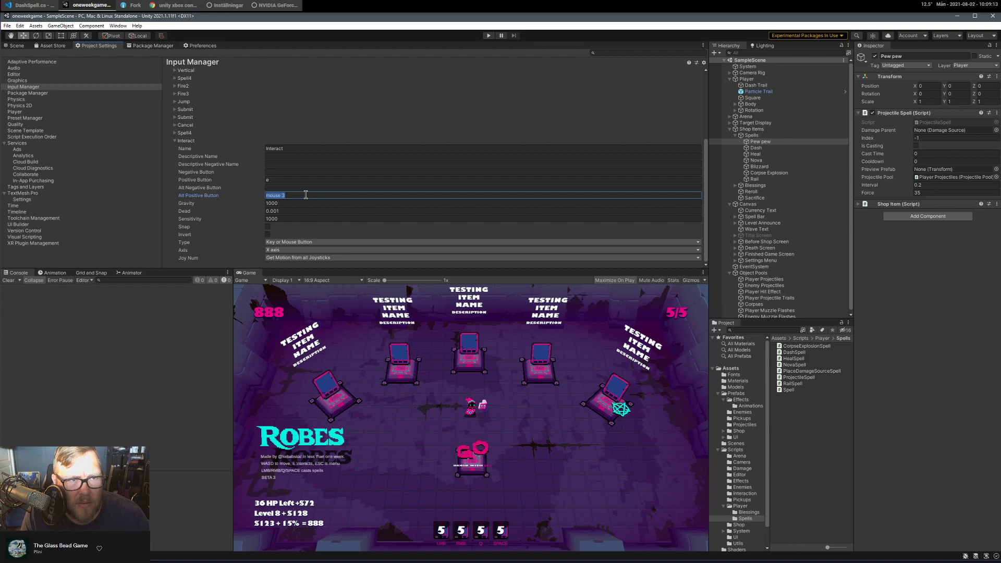
{"action": "scroll", "coordinate": [615, 107], "scroll_direction": "up", "scroll_amount": 4}
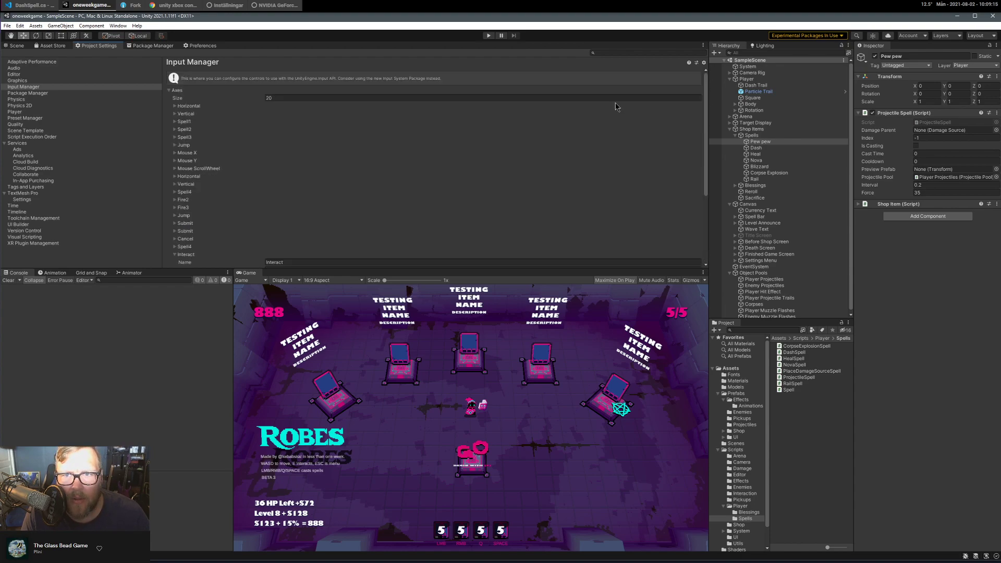
{"action": "left_click", "coordinate": [268, 99]}
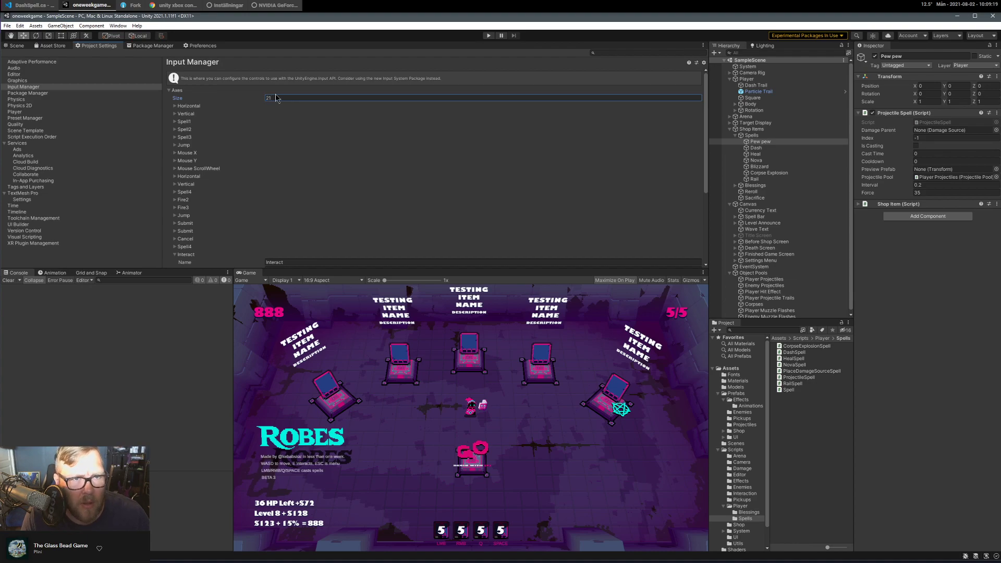
{"action": "type", "text": "21"}
{"action": "key", "text": "Return"}
Set the duplicated Interact axis's positive button to joystick button 8 and clear its alt positive button.
{"action": "scroll", "coordinate": [222, 242], "scroll_direction": "down", "scroll_amount": 3}
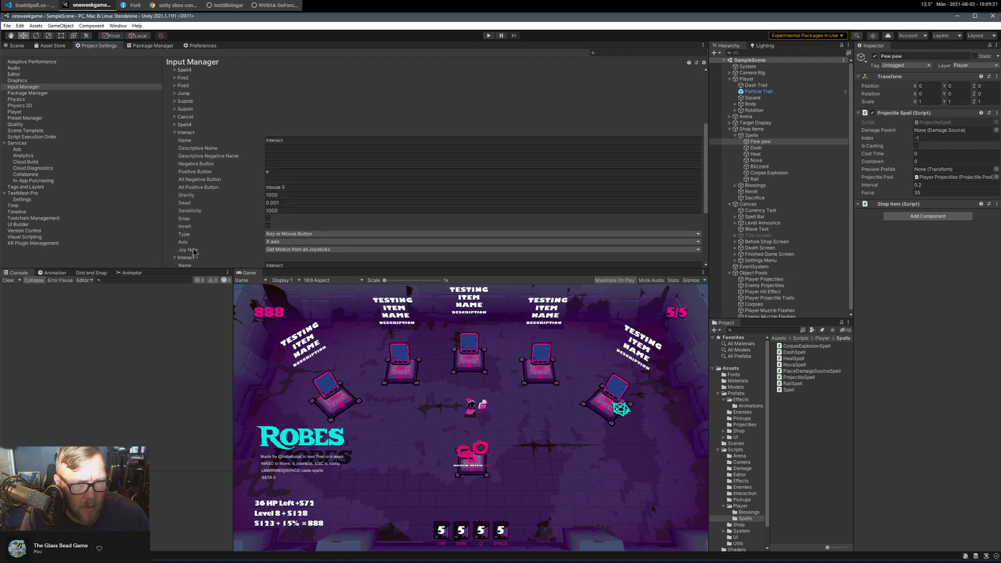
{"action": "scroll", "coordinate": [198, 245], "scroll_direction": "down", "scroll_amount": 3}
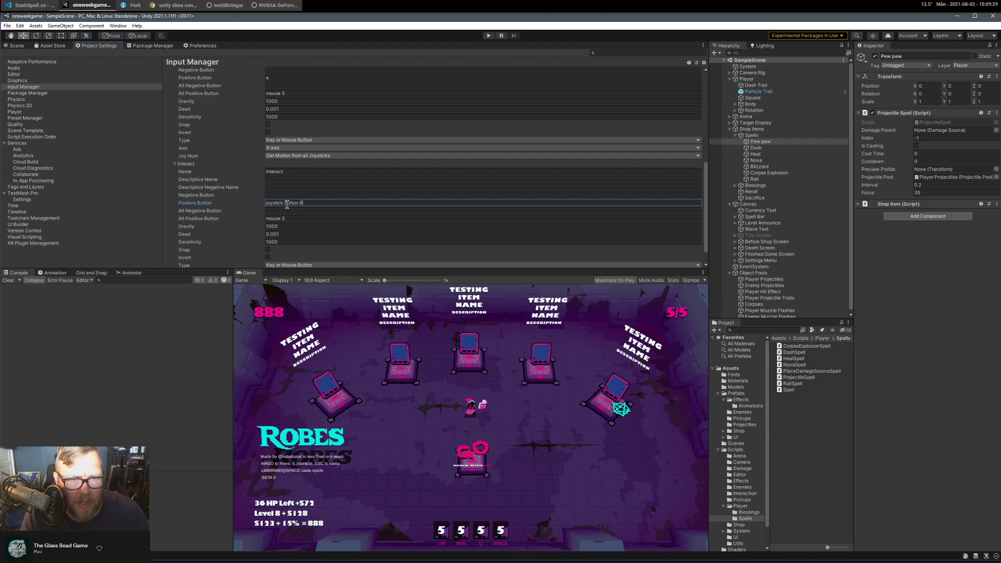
{"action": "left_click", "coordinate": [301, 219]}
{"action": "key", "text": "BackSpace"}
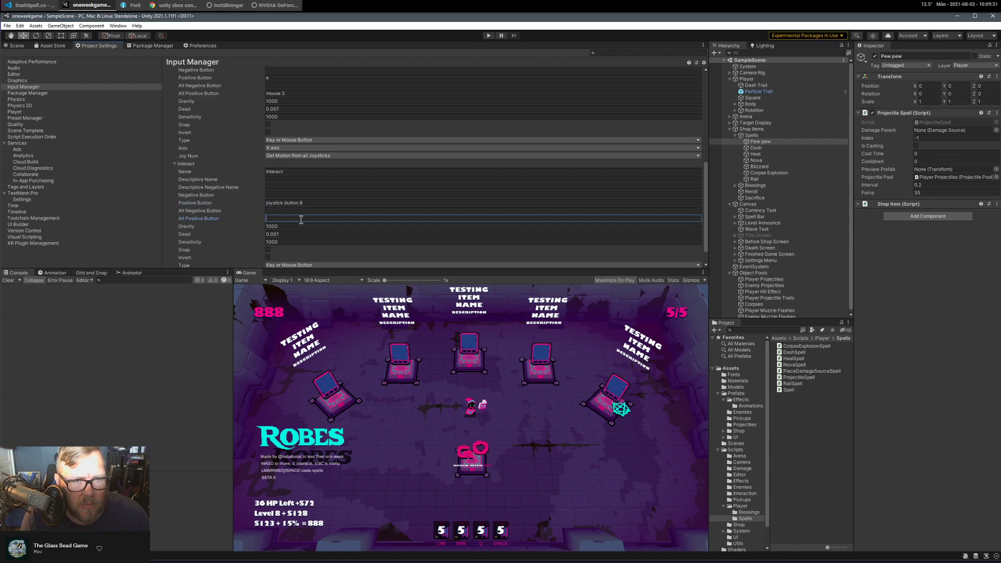
{"action": "scroll", "coordinate": [300, 246], "scroll_direction": "down", "scroll_amount": 1}
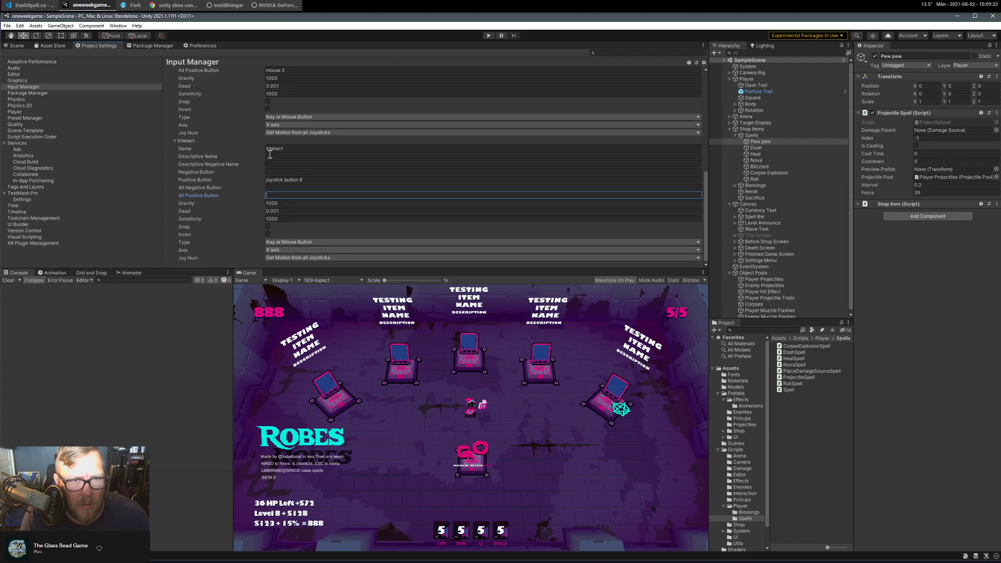
Start play mode and buy the Nova spell from the shop's middle pedestal.
{"action": "left_click", "coordinate": [489, 36]}
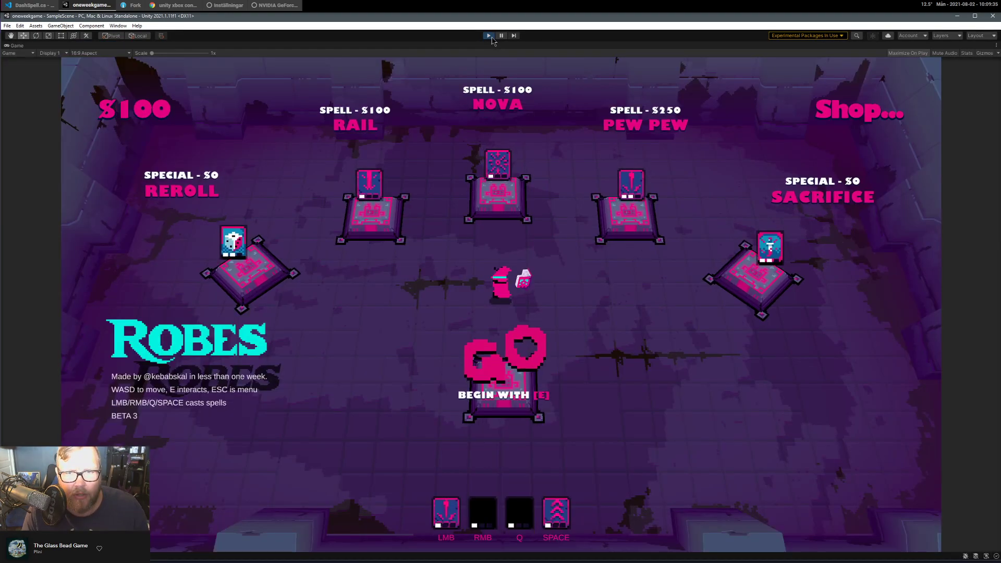
{"action": "key", "text": "w"}
{"action": "key", "text": "a"}
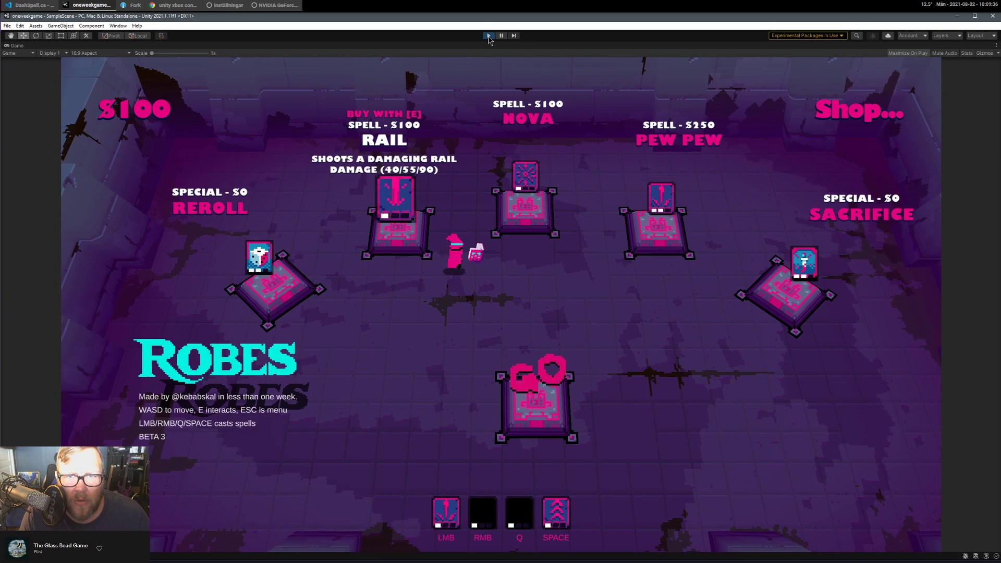
{"action": "key", "text": "d"}
{"action": "key", "text": "e"}
{"action": "key", "text": "a"}
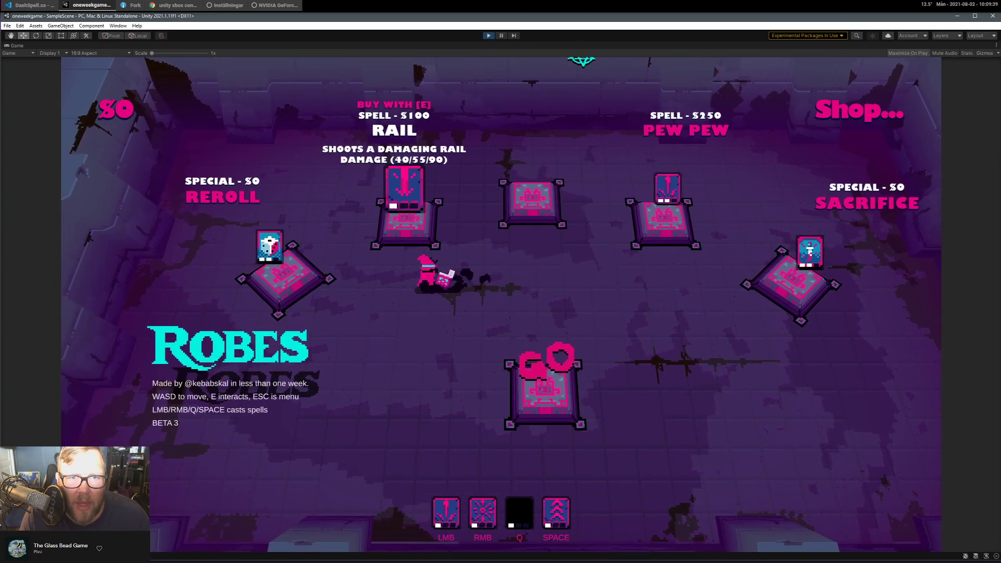
Move the character across the shop to the Sacrifice pedestal and trade 60 HP for $100.
{"action": "key", "text": "d"}
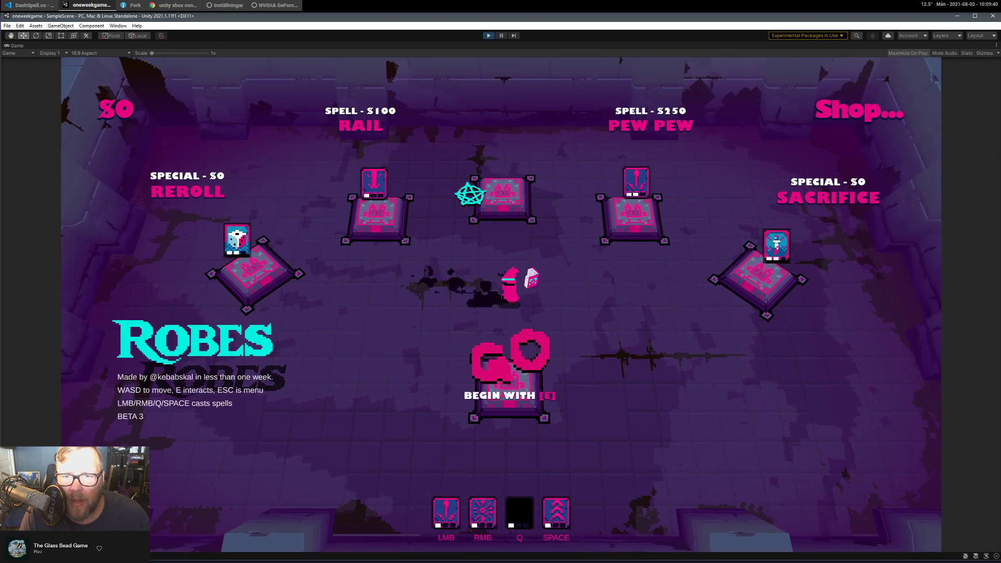
{"action": "key", "text": "space"}
{"action": "key", "text": "d"}
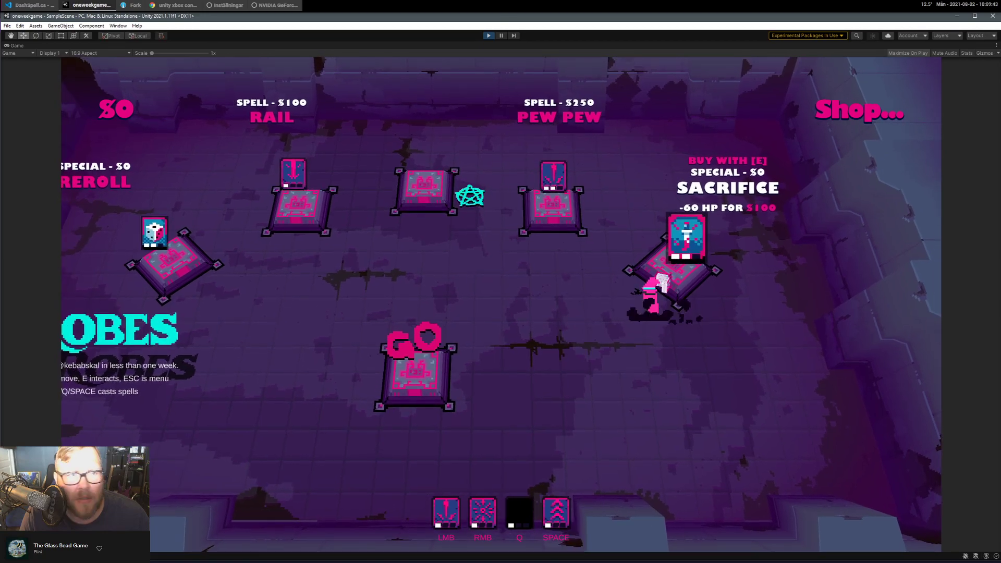
{"action": "key", "text": "e"}
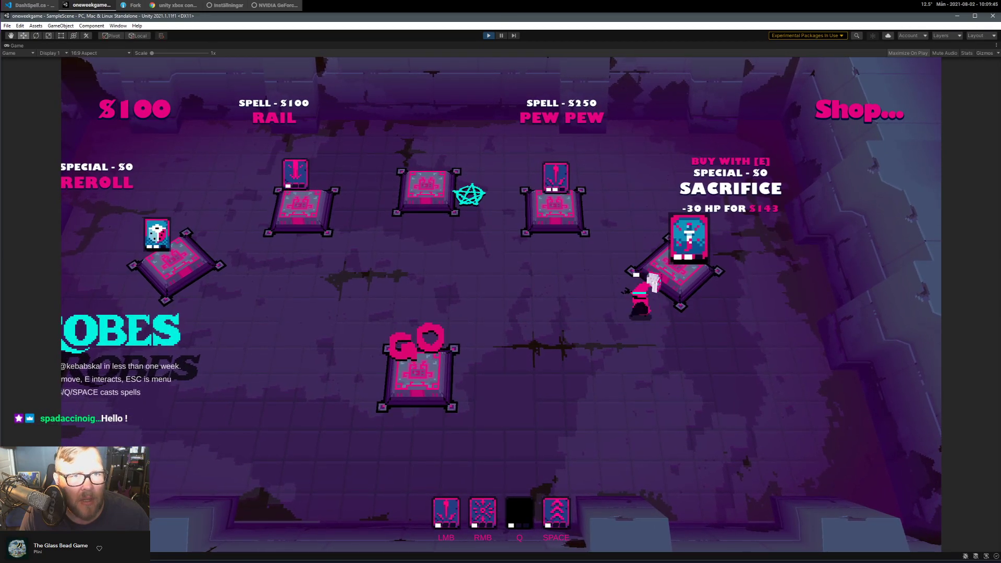
Dash back across the shop and buy the Rail spell for $100.
{"action": "key", "text": "a"}
{"action": "key", "text": "space"}
{"action": "key", "text": "a"}
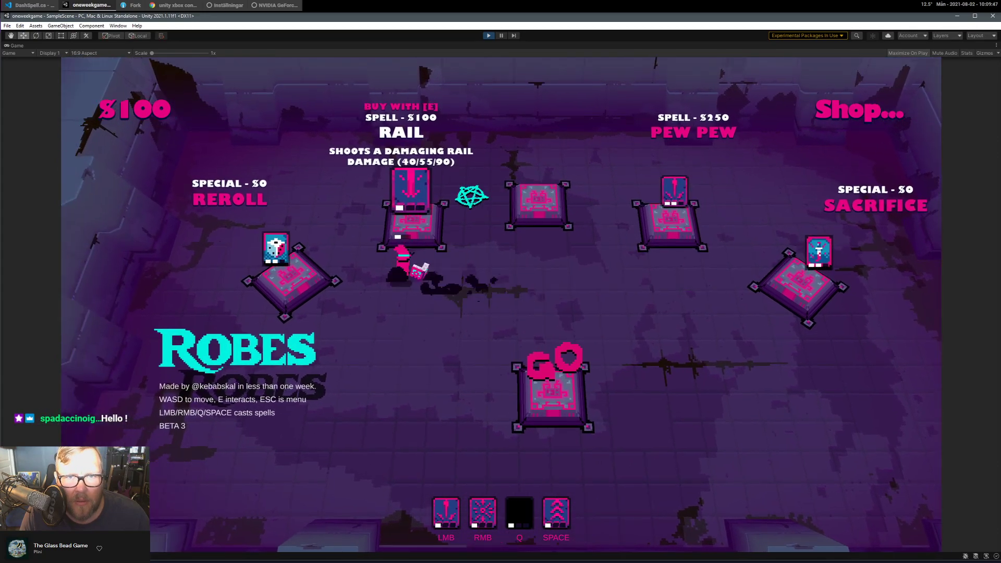
{"action": "key", "text": "e"}
Begin the level at the Go pedestal and play-test combat by moving, shooting and dashing among the enemies.
{"action": "key", "text": "s"}
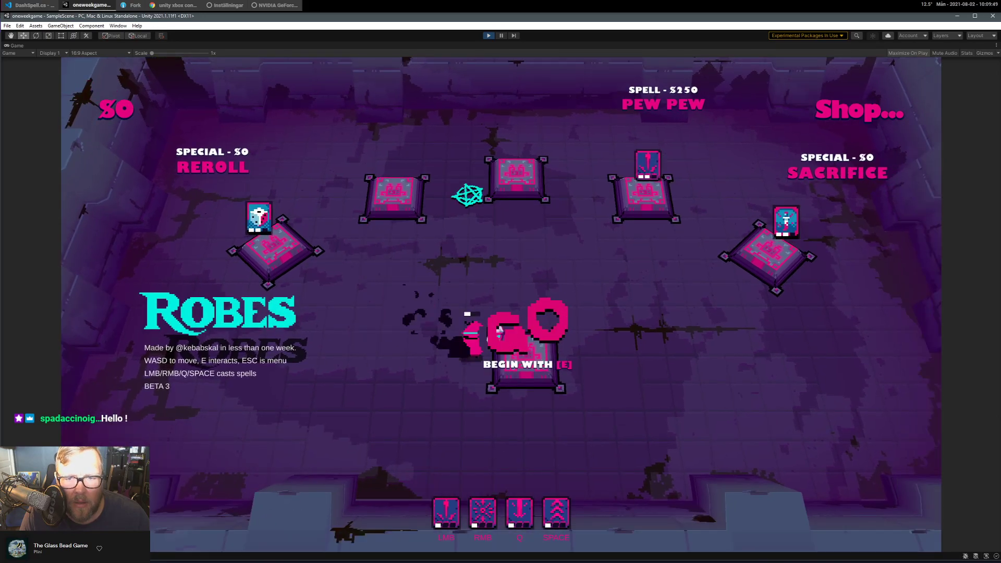
{"action": "key", "text": "e"}
{"action": "key", "text": "a"}
{"action": "key", "text": "w"}
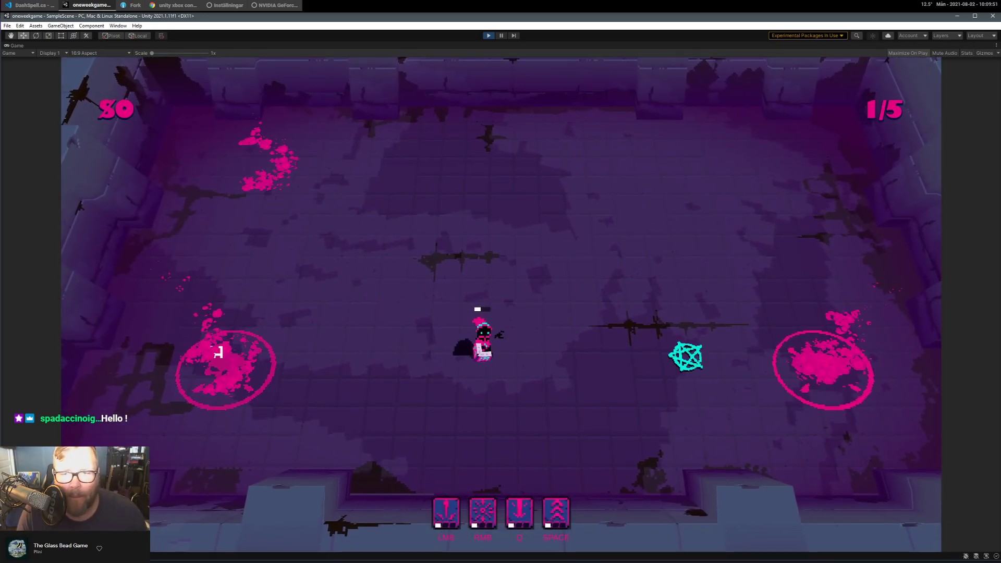
{"action": "key", "text": "d"}
{"action": "key", "text": "w"}
{"action": "mouse_move", "coordinate": [686, 357]}
{"action": "left_mouse_down"}
{"action": "mouse_move", "coordinate": [798, 375]}
{"action": "mouse_move", "coordinate": [592, 333]}
{"action": "mouse_move", "coordinate": [334, 233]}
{"action": "mouse_move", "coordinate": [457, 240]}
{"action": "mouse_move", "coordinate": [795, 171]}
{"action": "mouse_move", "coordinate": [699, 175]}
{"action": "mouse_move", "coordinate": [655, 205]}
{"action": "mouse_move", "coordinate": [509, 244]}
{"action": "mouse_move", "coordinate": [559, 303]}
{"action": "mouse_move", "coordinate": [698, 345]}
{"action": "left_mouse_up"}
{"action": "key", "text": "s"}
{"action": "key", "text": "d"}
{"action": "key", "text": "a"}
{"action": "key", "text": "w"}
{"action": "key", "text": "d"}
{"action": "key", "text": "s"}
{"action": "key", "text": "space"}
{"action": "key", "text": "w"}
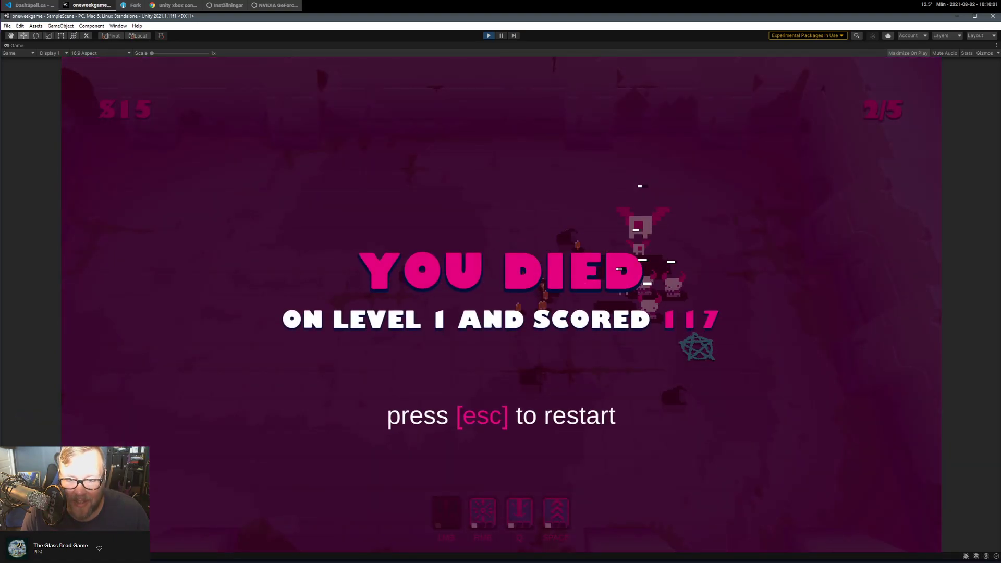
Restart the run and use the Reroll pedestal to replace the blessings offered in the shop.
{"action": "key", "text": "Escape"}
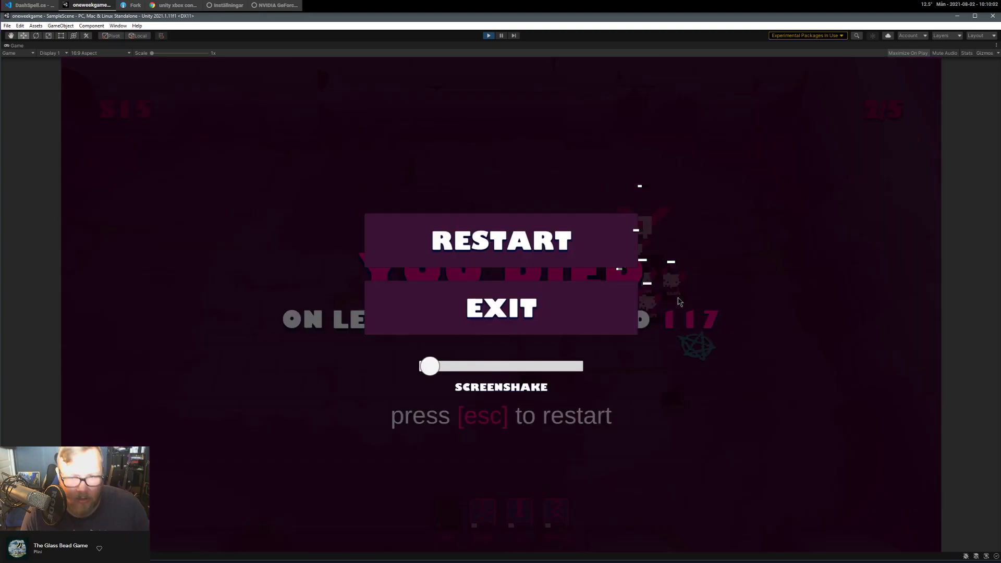
{"action": "left_click", "coordinate": [615, 242]}
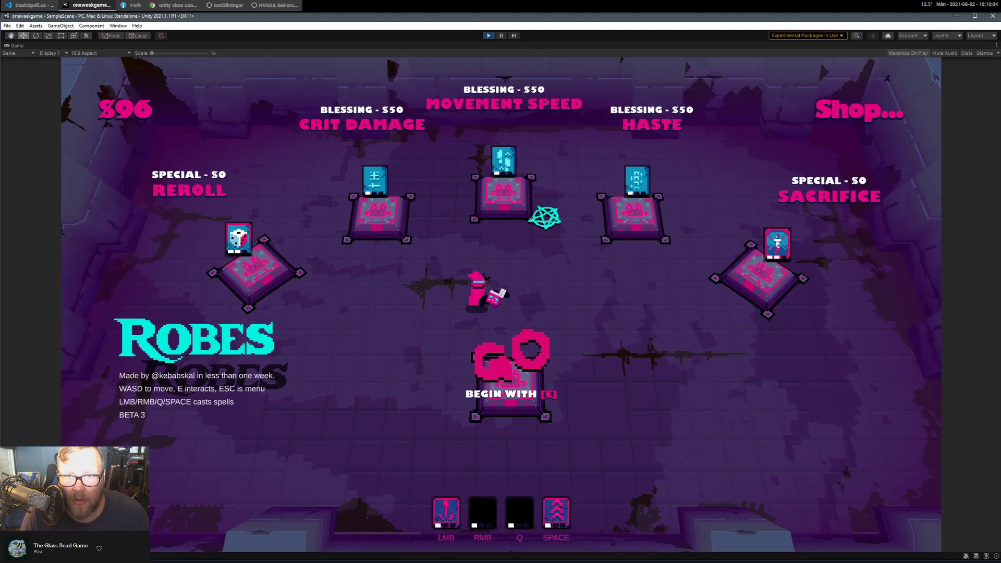
{"action": "key", "text": "s"}
{"action": "key", "text": "a"}
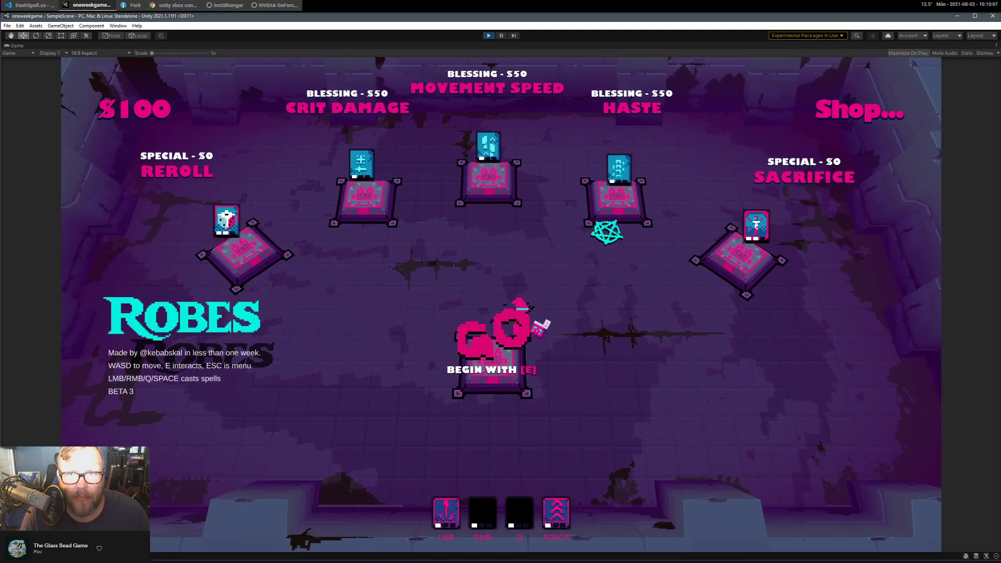
{"action": "key", "text": "w"}
{"action": "key", "text": "a"}
{"action": "key", "text": "s"}
{"action": "key", "text": "d"}
{"action": "key", "text": "w"}
{"action": "key", "text": "a"}
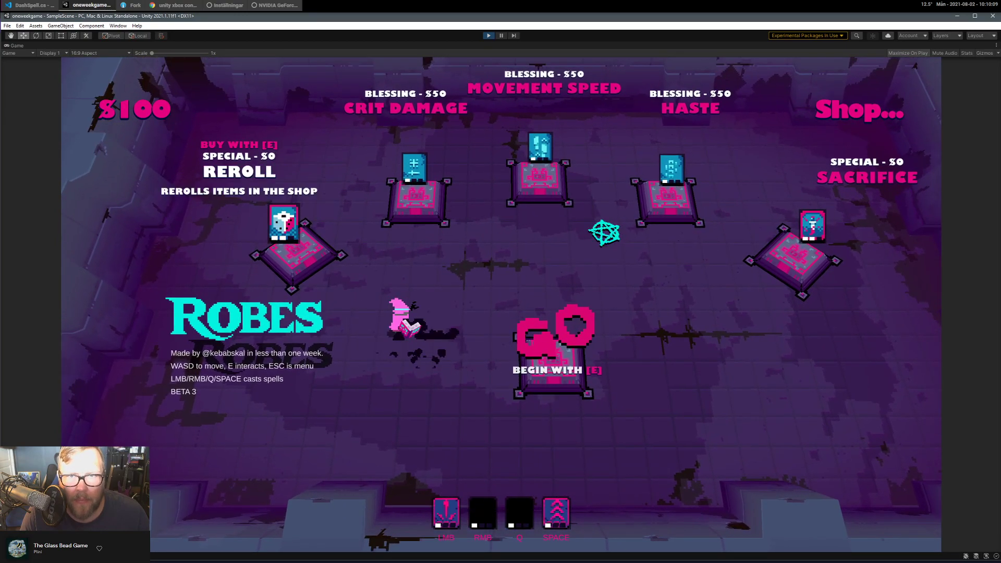
{"action": "key", "text": "space"}
Move to the Nova pedestal in the rerolled shop and buy the spell for $100.
{"action": "key", "text": "d"}
{"action": "key", "text": "d"}
{"action": "key", "text": "w"}
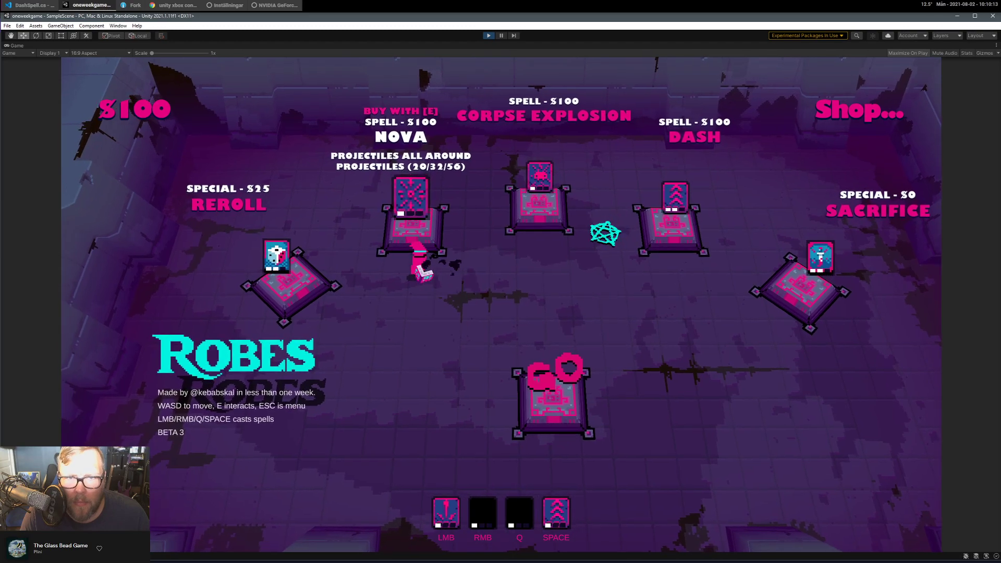
{"action": "key", "text": "e"}
Walk past the Dash pedestal to Sacrifice and trade 60 HP for $100.
{"action": "key", "text": "d"}
{"action": "key", "text": "d"}
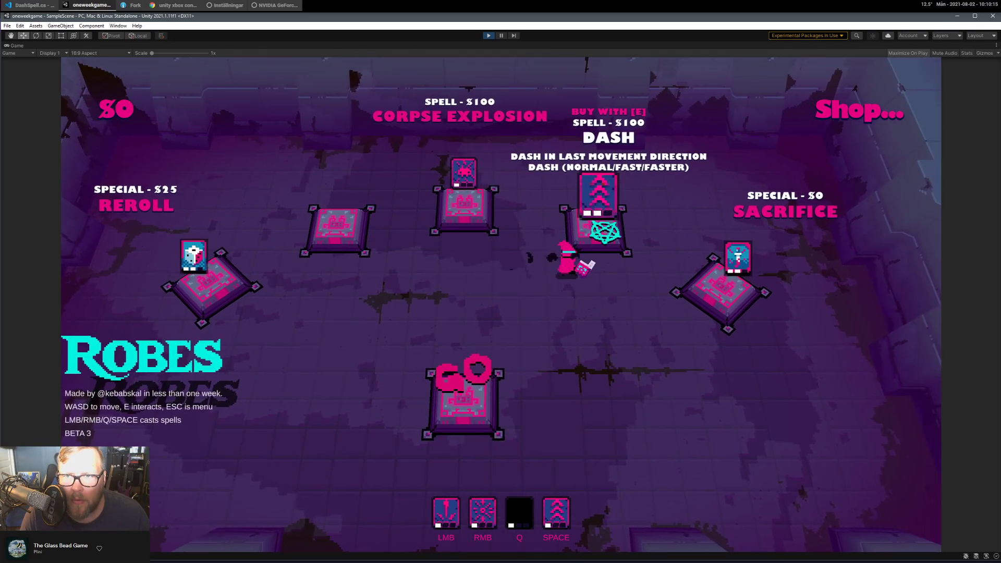
{"action": "key", "text": "s"}
{"action": "key", "text": "d"}
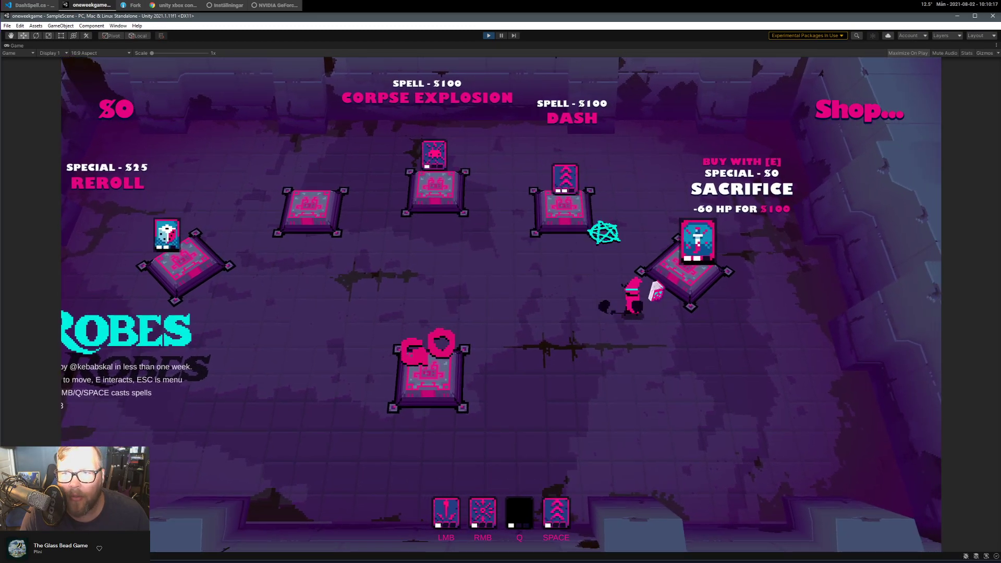
{"action": "key", "text": "e"}
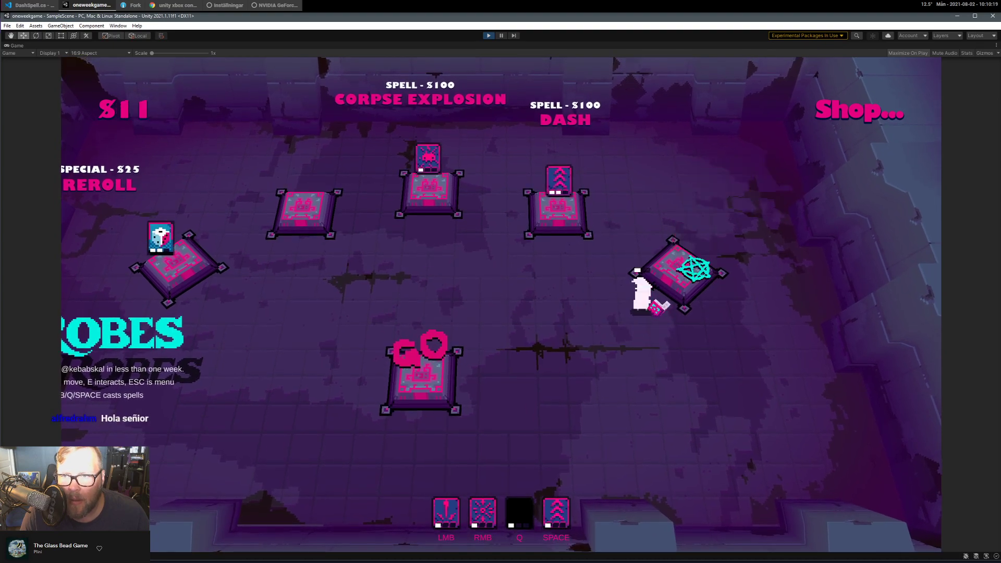
Return to the Dash pedestal and buy the Dash upgrade for $100.
{"action": "key", "text": "a"}
{"action": "key", "text": "w"}
{"action": "key", "text": "e"}
Begin the level from the Go pedestal and fight the first wave's enemies, testing shooting and the upgraded Dash.
{"action": "key", "text": "s"}
{"action": "key", "text": "a"}
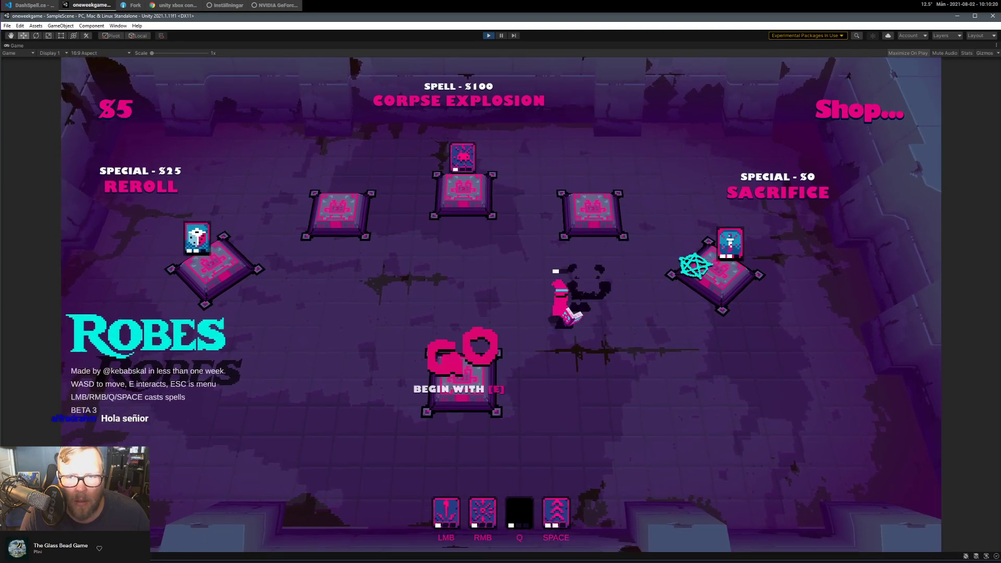
{"action": "key", "text": "e"}
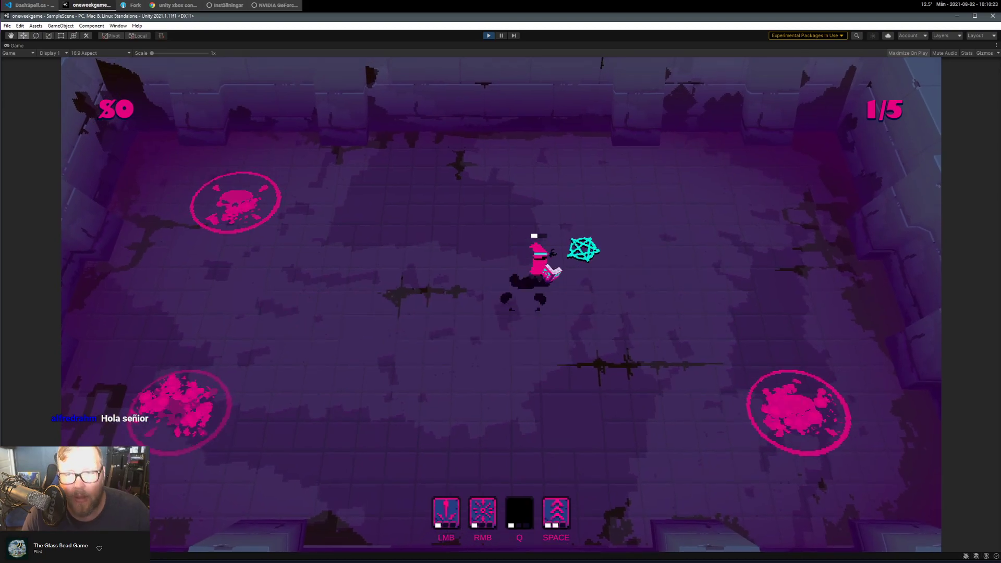
{"action": "left_click", "coordinate": [773, 410]}
{"action": "key", "text": "d"}
{"action": "left_click_drag", "start_coordinate": [774, 410], "coordinate": [551, 218]}
{"action": "key", "text": "s"}
{"action": "key", "text": "a"}
{"action": "key", "text": "w"}
{"action": "key", "text": "space"}
{"action": "key", "text": "d"}
{"action": "key", "text": "s"}
{"action": "key", "text": "space"}
{"action": "key", "text": "w"}
{"action": "key", "text": "w"}
{"action": "key", "text": "space"}
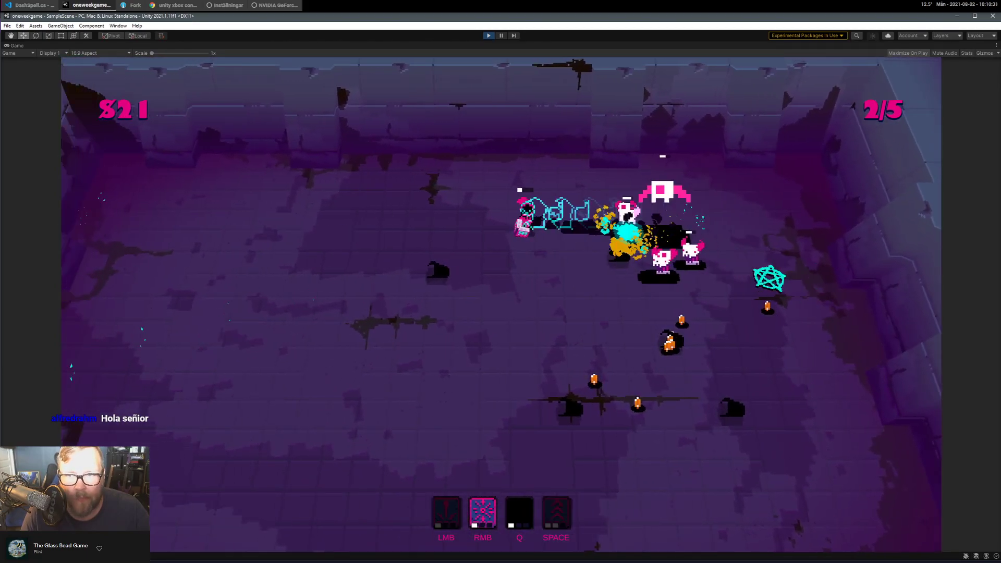
Play through the second wave, circling the arena and shooting the remaining horned enemies.
{"action": "key", "text": "s"}
{"action": "key", "text": "space"}
{"action": "left_click_drag", "start_coordinate": [588, 180], "coordinate": [534, 216]}
{"action": "key", "text": "a"}
{"action": "key", "text": "d"}
{"action": "key", "text": "d"}
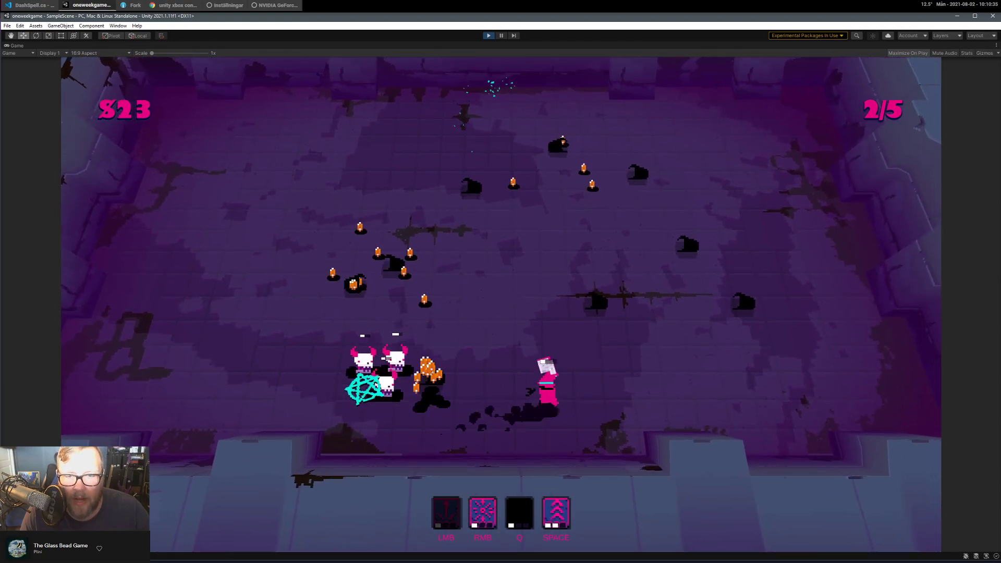
{"action": "key", "text": "w"}
{"action": "left_click_drag", "start_coordinate": [364, 388], "coordinate": [559, 440]}
{"action": "key", "text": "a"}
{"action": "key", "text": "s"}
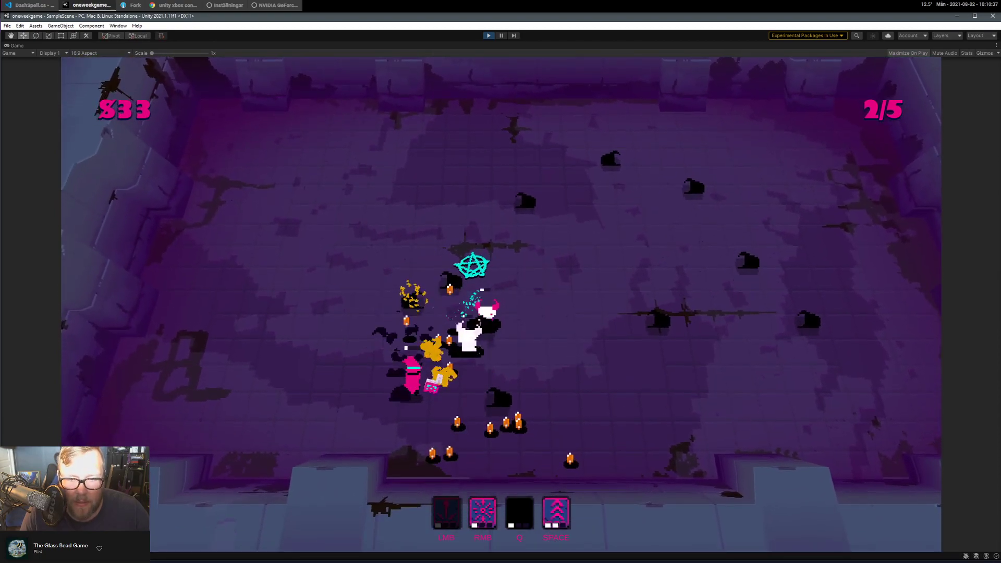
{"action": "key", "text": "w"}
{"action": "key", "text": "d"}
{"action": "left_click", "coordinate": [427, 413]}
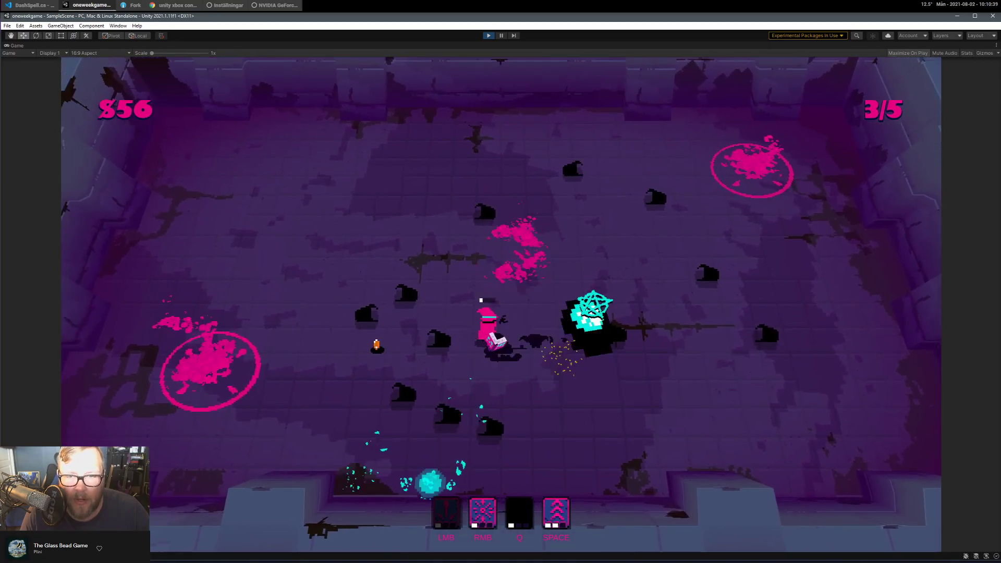
Fight the third wave's enemies, evading them and casting the Nova spell.
{"action": "key", "text": "a"}
{"action": "left_click_drag", "start_coordinate": [594, 305], "coordinate": [532, 244]}
{"action": "key", "text": "s"}
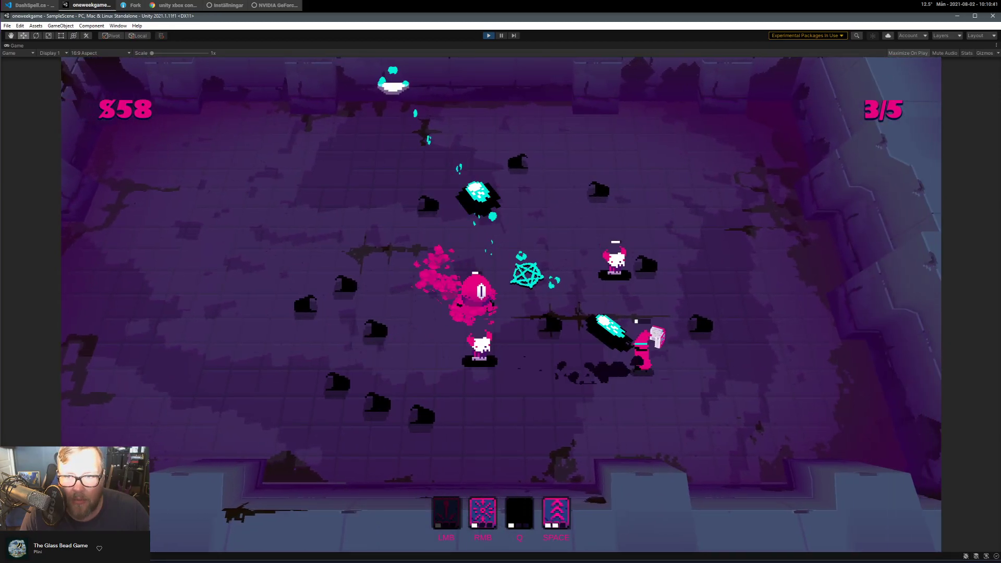
{"action": "right_click", "coordinate": [537, 294]}
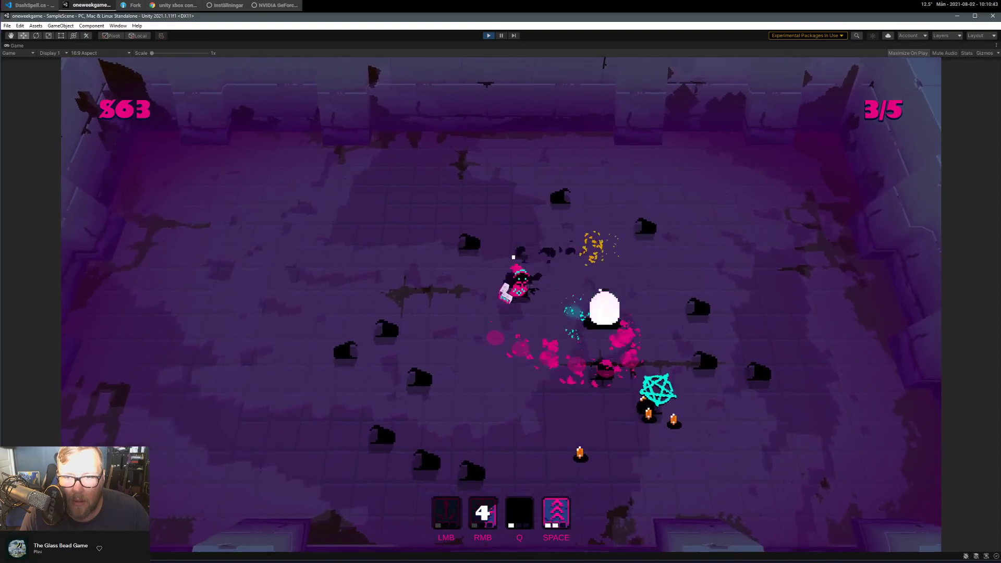
{"action": "key", "text": "a"}
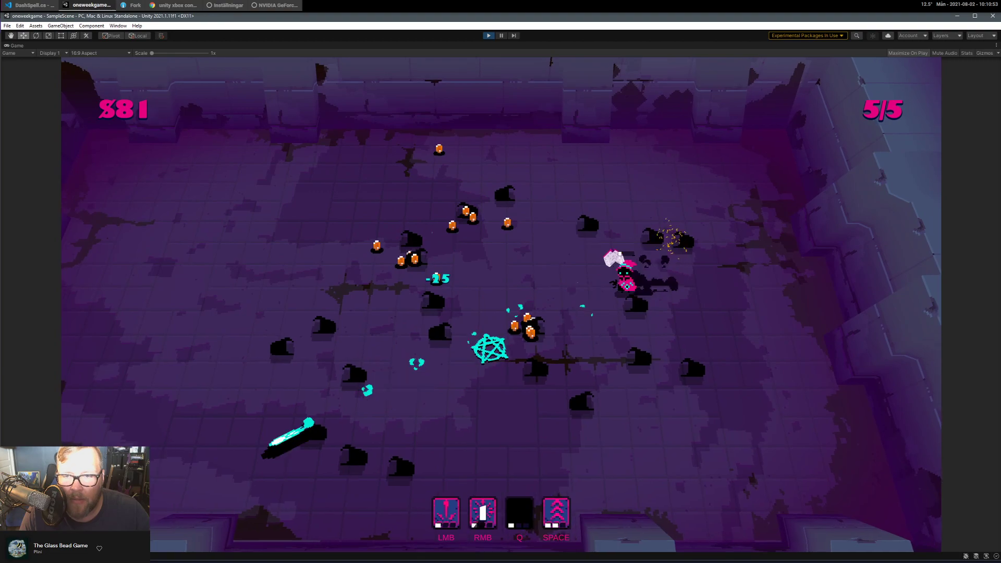
Finish the fifth wave and look at the Movement Speed blessing in the shop.
{"action": "key", "text": "a"}
{"action": "key", "text": "a"}
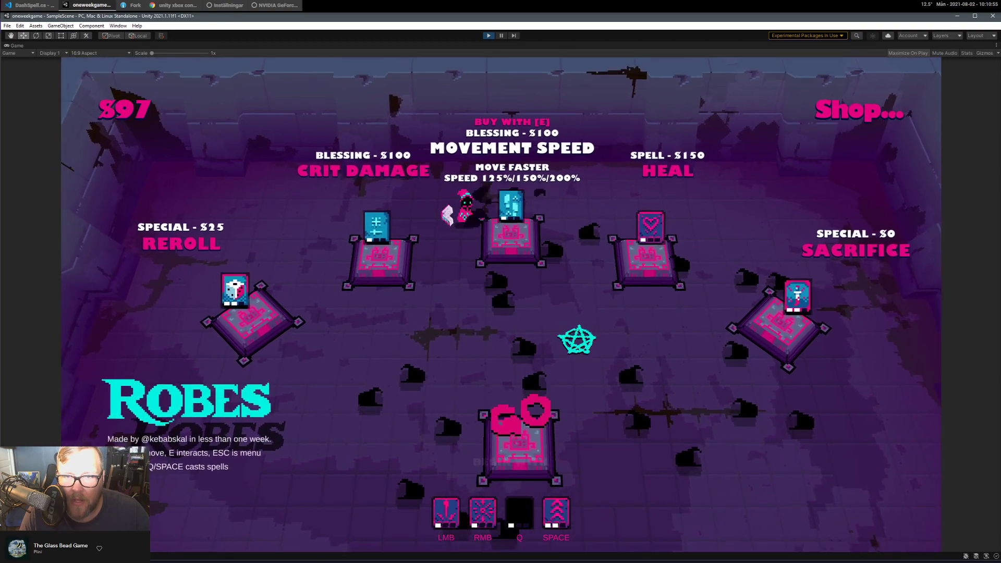
{"action": "key", "text": "s"}
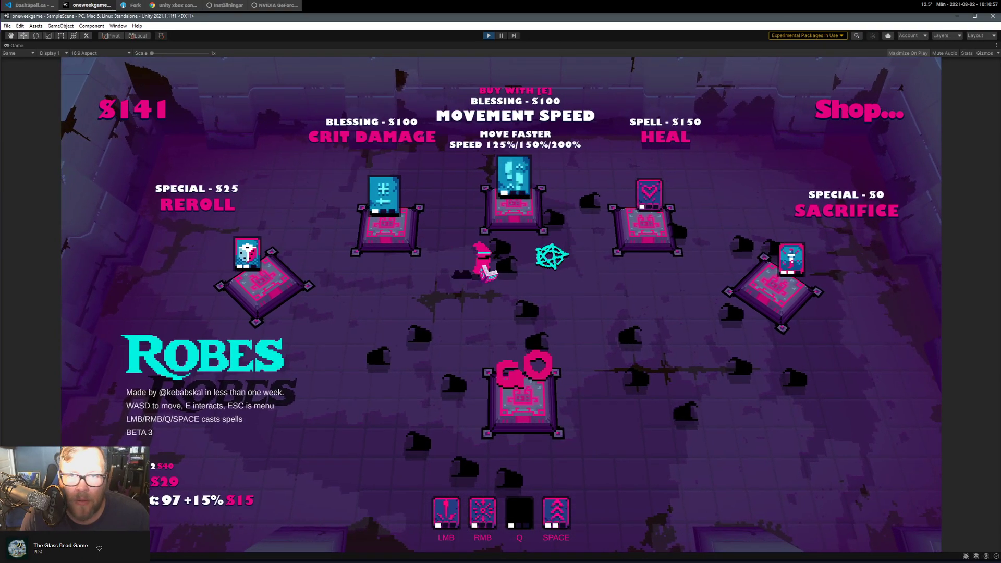
Walk around the shop between the Go pedestal and the Crit Damage blessing to examine the offers.
{"action": "key", "text": "a"}
{"action": "key", "text": "d"}
{"action": "key", "text": "s"}
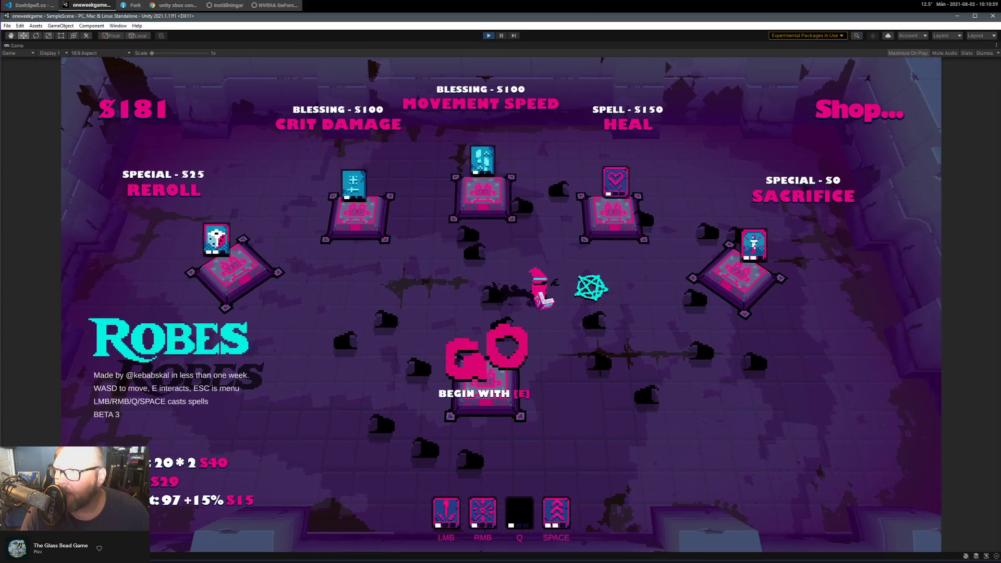
{"action": "key", "text": "a"}
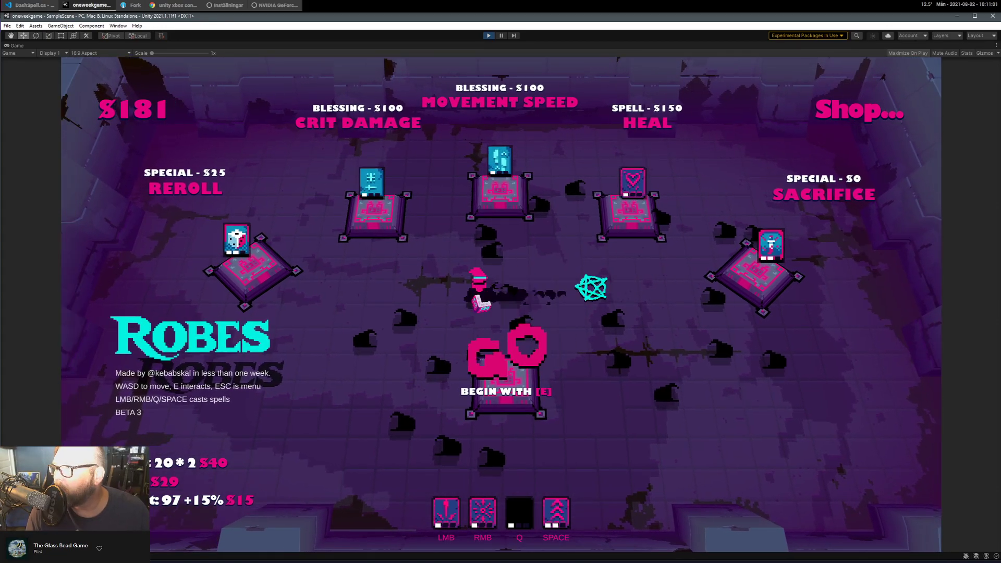
{"action": "key", "text": "w"}
{"action": "key", "text": "d"}
{"action": "key", "text": "s"}
{"action": "key", "text": "a"}
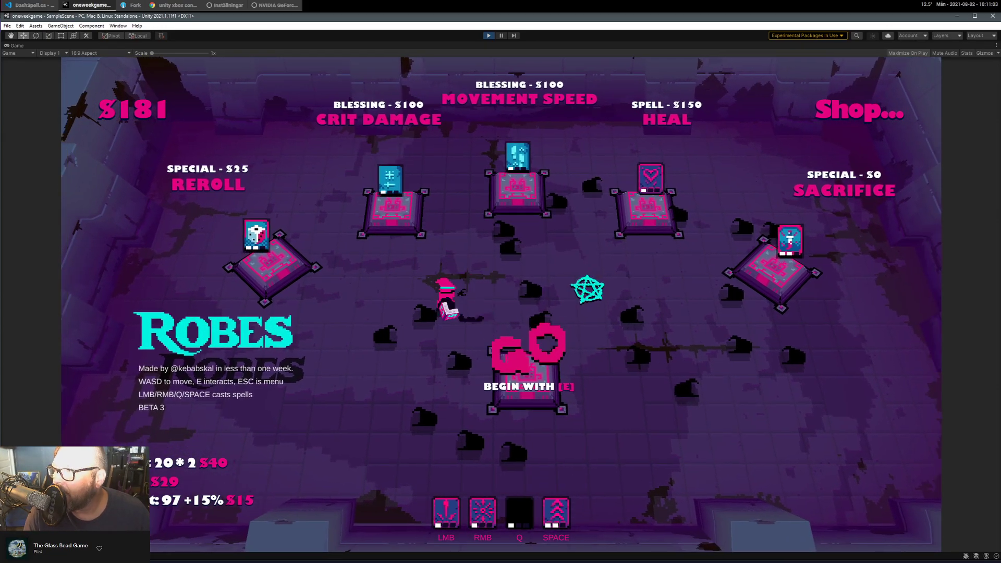
{"action": "key", "text": "w"}
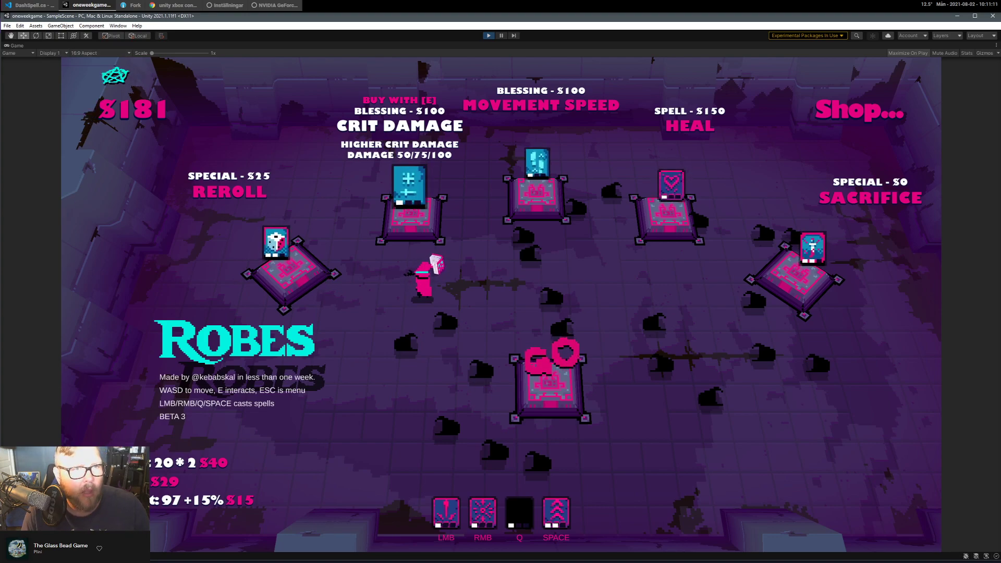
Pause the game, check the Game view's display mode and aspect ratio options, and resume play.
{"action": "key", "text": "Escape"}
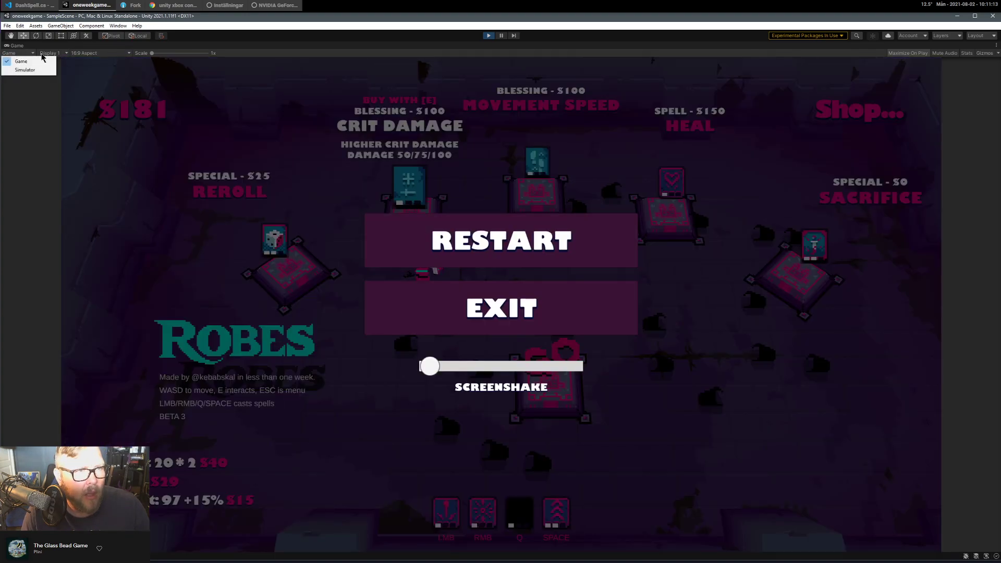
{"action": "left_click", "coordinate": [47, 53]}
{"action": "left_click", "coordinate": [81, 54]}
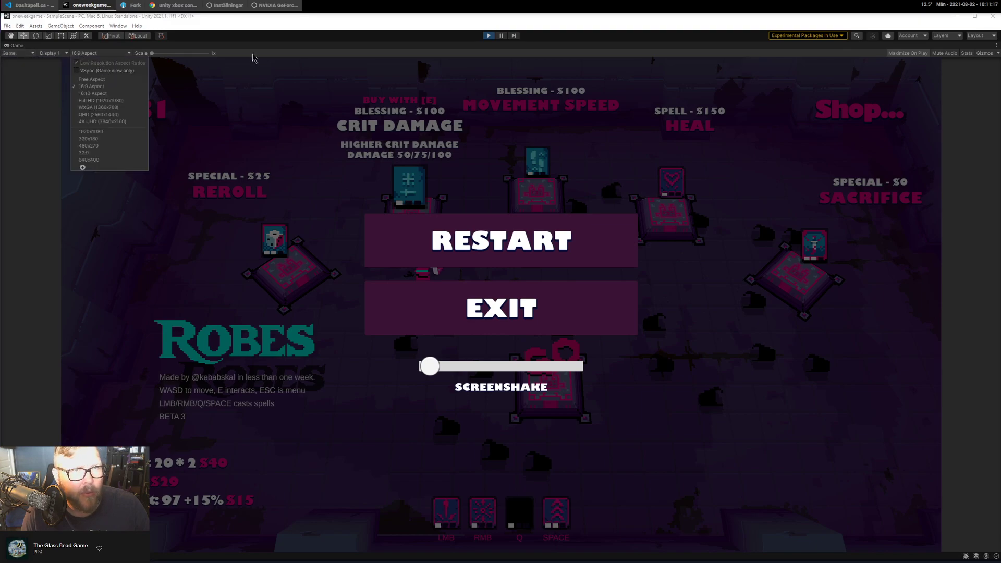
{"action": "left_click", "coordinate": [529, 206]}
{"action": "key", "text": "Escape"}
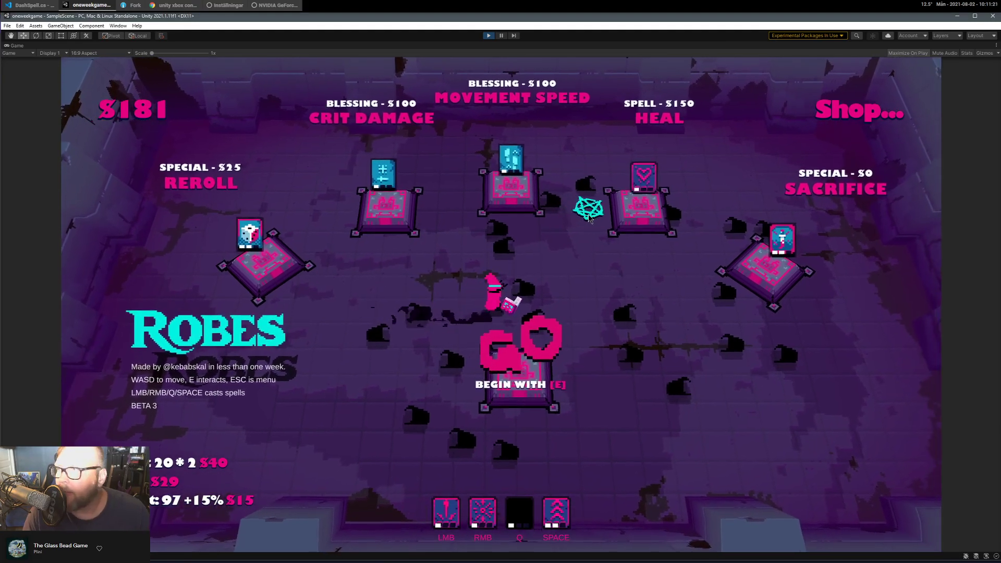
Begin the next level from the Go pedestal and shoot the first wave's horned enemies.
{"action": "key", "text": "e"}
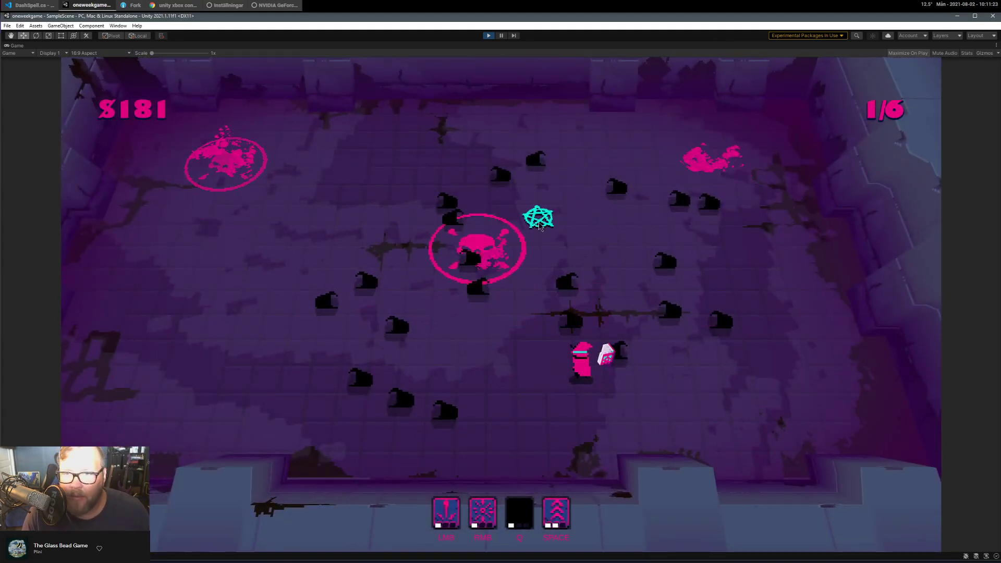
{"action": "key", "text": "a"}
{"action": "left_click", "coordinate": [537, 225]}
{"action": "left_click", "coordinate": [541, 211]}
{"action": "left_click", "coordinate": [472, 251]}
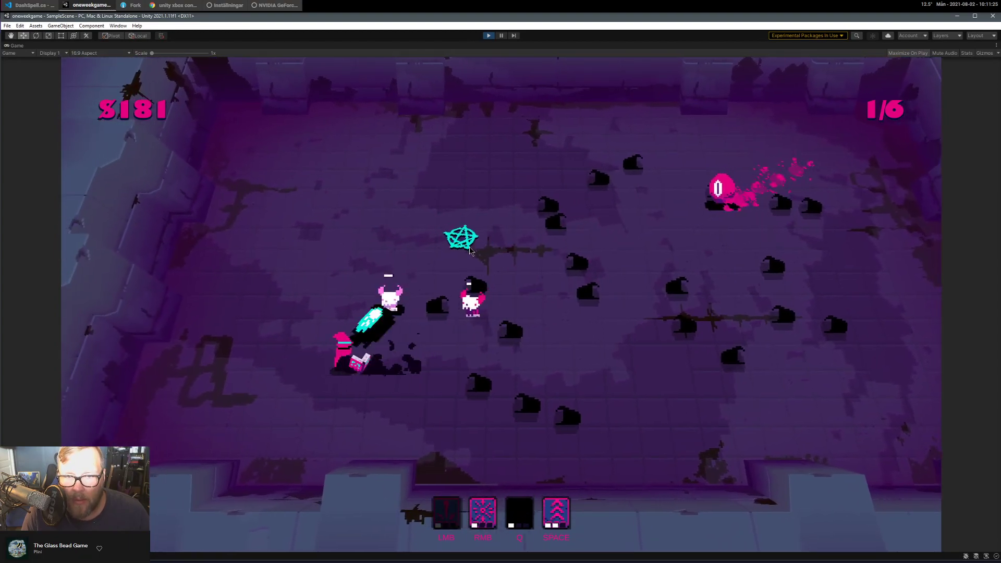
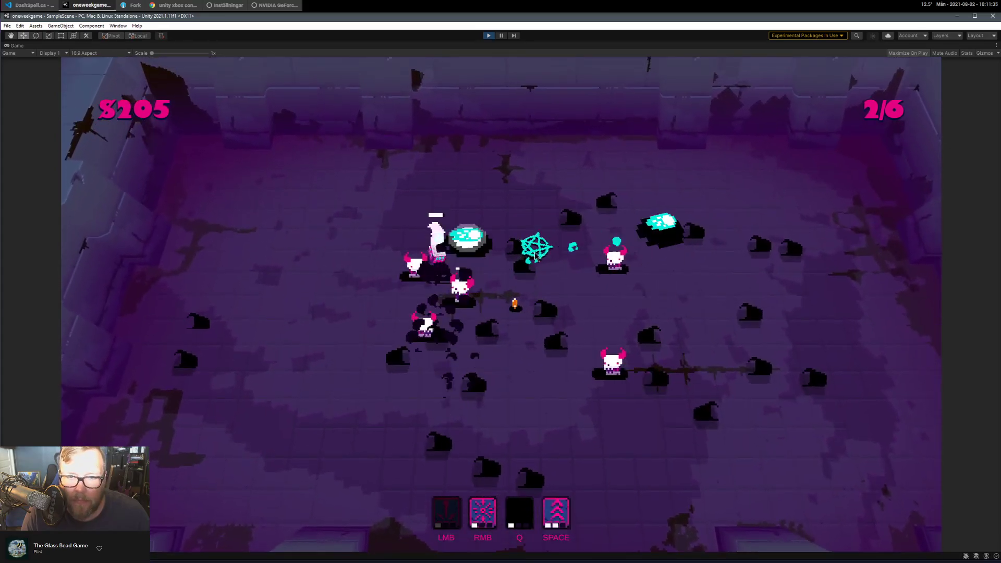
Fight from the second wave through the sixth, shooting, dashing away from enemies and casting the Nova spell.
{"action": "key", "text": "a"}
{"action": "left_click_drag", "start_coordinate": [536, 255], "coordinate": [672, 318]}
{"action": "key", "text": "s"}
{"action": "right_click", "coordinate": [400, 231]}
{"action": "key", "text": "d"}
{"action": "key", "text": "a"}
{"action": "key", "text": "space"}
{"action": "key", "text": "w"}
{"action": "key", "text": "d"}
{"action": "key", "text": "space"}
{"action": "key", "text": "s"}
{"action": "right_click", "coordinate": [549, 261]}
{"action": "key", "text": "d"}
{"action": "key", "text": "w"}
{"action": "key", "text": "a"}
{"action": "key", "text": "s"}
{"action": "key", "text": "d"}
{"action": "key", "text": "space"}
{"action": "key", "text": "a"}
{"action": "key", "text": "space"}
{"action": "key", "text": "w"}
{"action": "right_click", "coordinate": [495, 304]}
{"action": "key", "text": "space"}
{"action": "key", "text": "d"}
{"action": "key", "text": "s"}
{"action": "key", "text": "d"}
{"action": "key", "text": "w"}
{"action": "key", "text": "space"}
{"action": "key", "text": "a"}
{"action": "key", "text": "s"}
{"action": "key", "text": "d"}
{"action": "key", "text": "w"}
{"action": "key", "text": "a"}
{"action": "key", "text": "s"}
{"action": "right_click", "coordinate": [552, 272]}
{"action": "key", "text": "a"}
{"action": "key", "text": "s"}
{"action": "key", "text": "a"}
{"action": "key", "text": "d"}
{"action": "key", "text": "space"}
{"action": "key", "text": "w"}
{"action": "key", "text": "space"}
{"action": "key", "text": "d"}
{"action": "key", "text": "a"}
{"action": "key", "text": "s"}
{"action": "key", "text": "a"}
{"action": "key", "text": "w"}
{"action": "key", "text": "d"}
{"action": "key", "text": "space"}
{"action": "key", "text": "a"}
{"action": "key", "text": "w"}
{"action": "key", "text": "space"}
{"action": "key", "text": "d"}
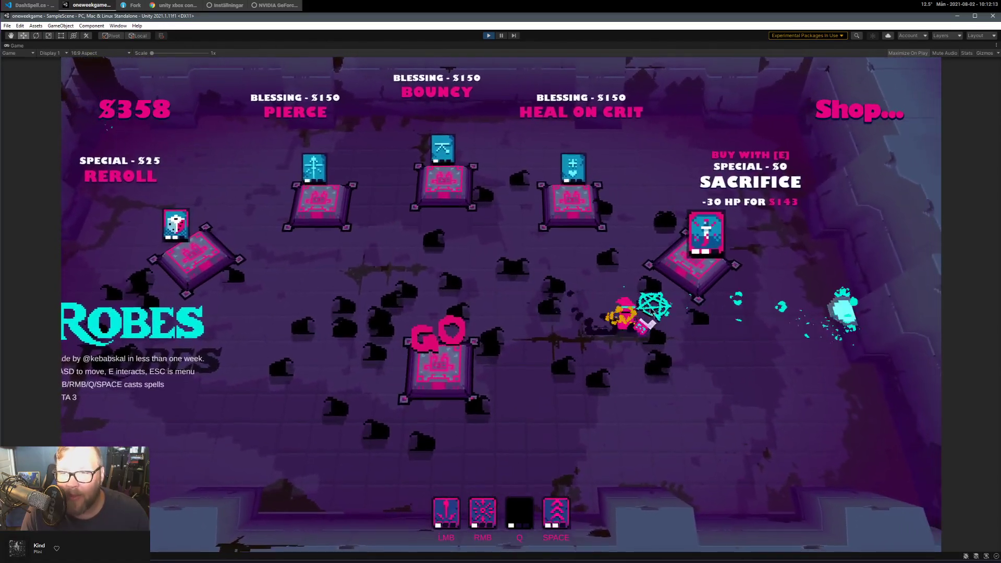
Walk around the shop to examine the Heal on Crit, Pierce, Sacrifice, Reroll and Bouncy offers.
{"action": "key", "text": "a"}
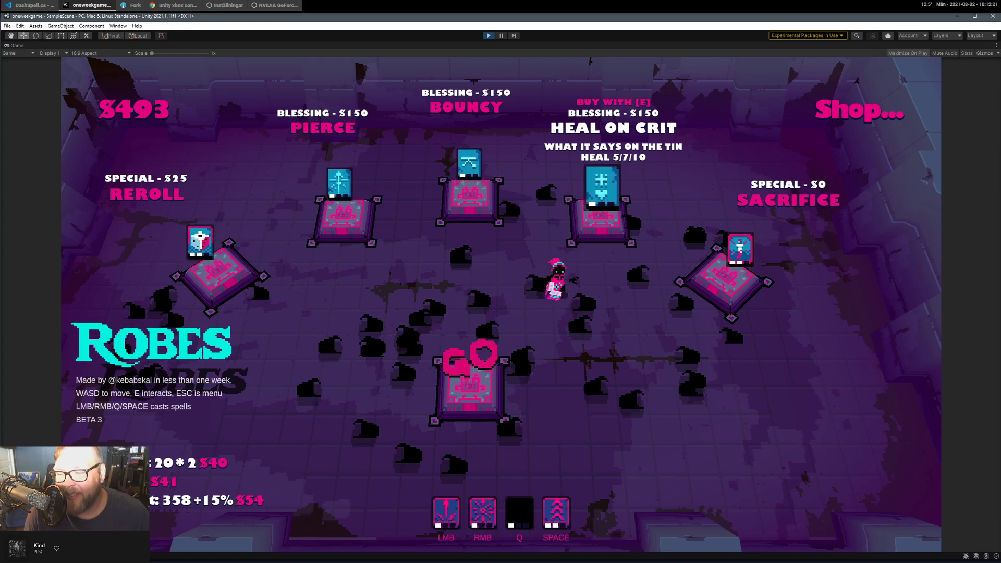
{"action": "key", "text": "a"}
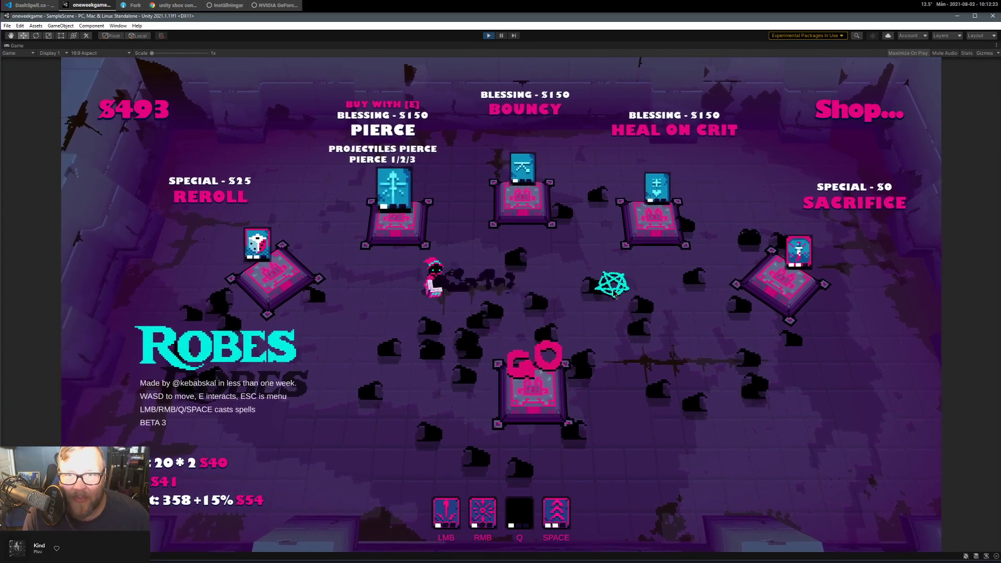
{"action": "key", "text": "s"}
{"action": "key", "text": "d"}
{"action": "key", "text": "w"}
{"action": "key", "text": "d"}
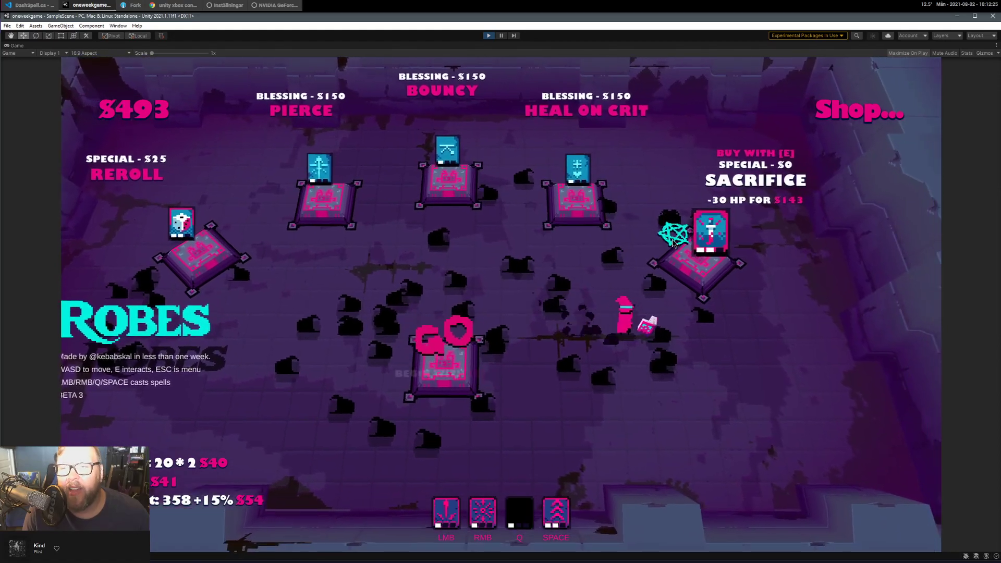
{"action": "key", "text": "a"}
{"action": "key", "text": "w"}
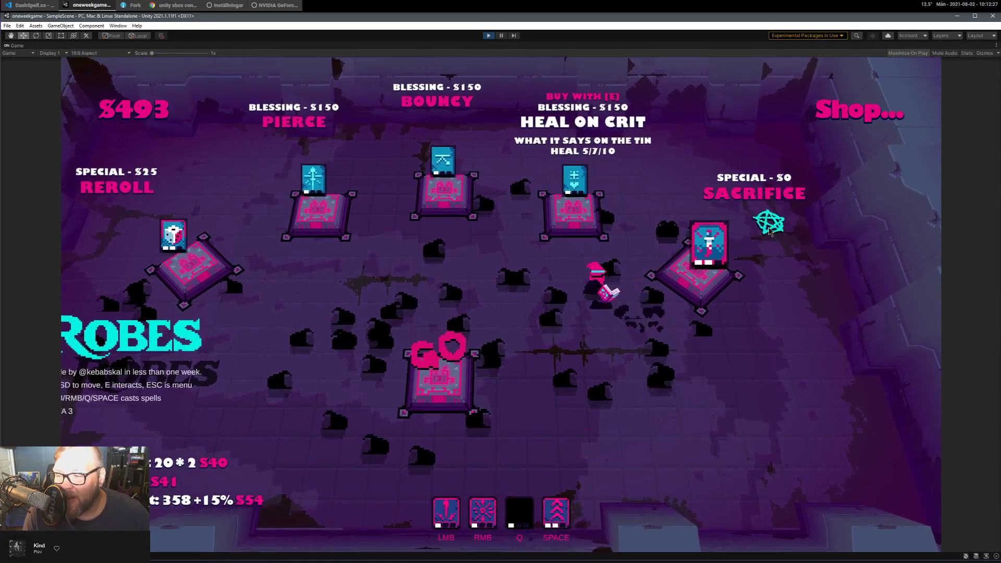
{"action": "key", "text": "a"}
{"action": "key", "text": "s"}
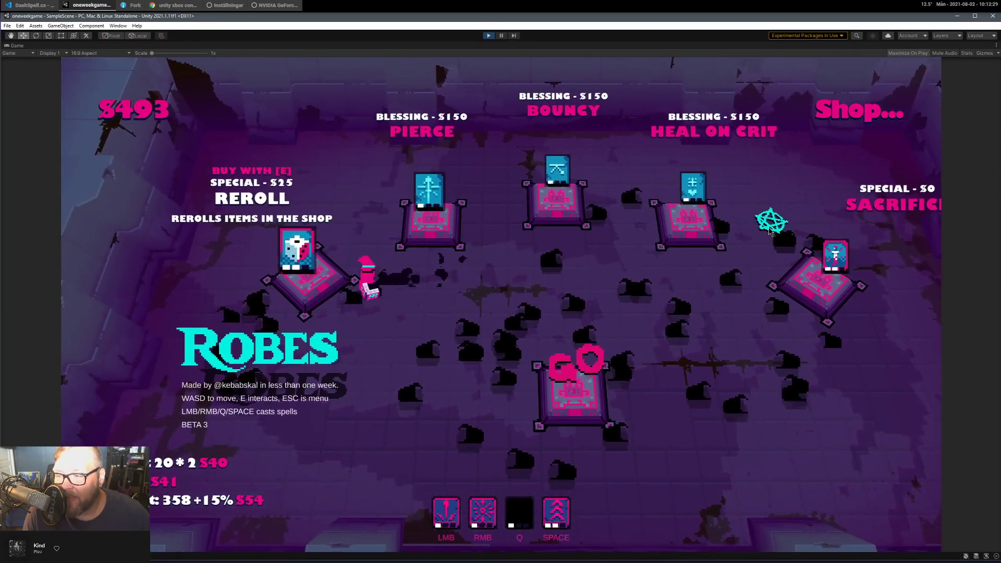
{"action": "key", "text": "d"}
{"action": "key", "text": "w"}
{"action": "key", "text": "d"}
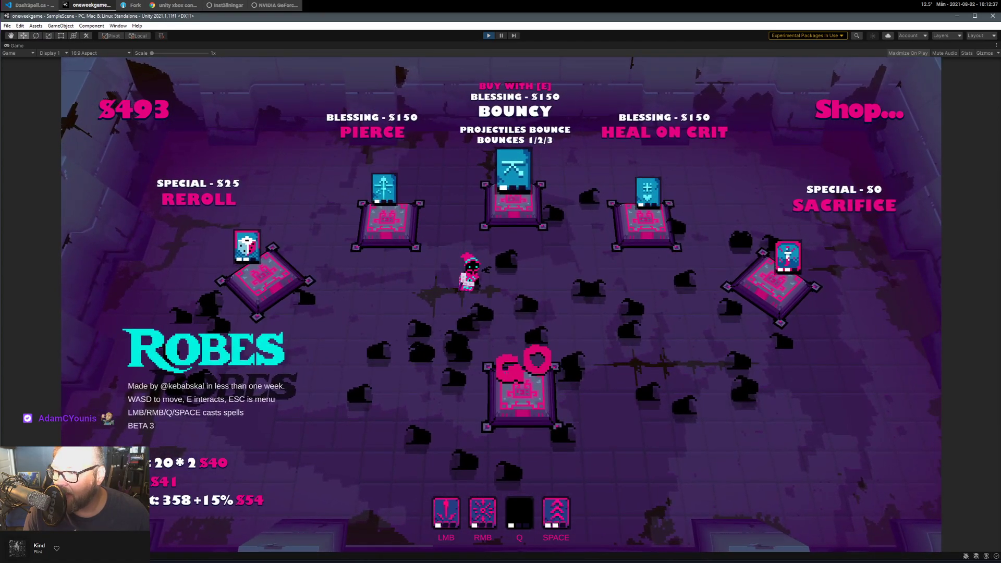
Revisit the Heal on Crit, Pierce and Bouncy pedestals to compare the blessings.
{"action": "key", "text": "a"}
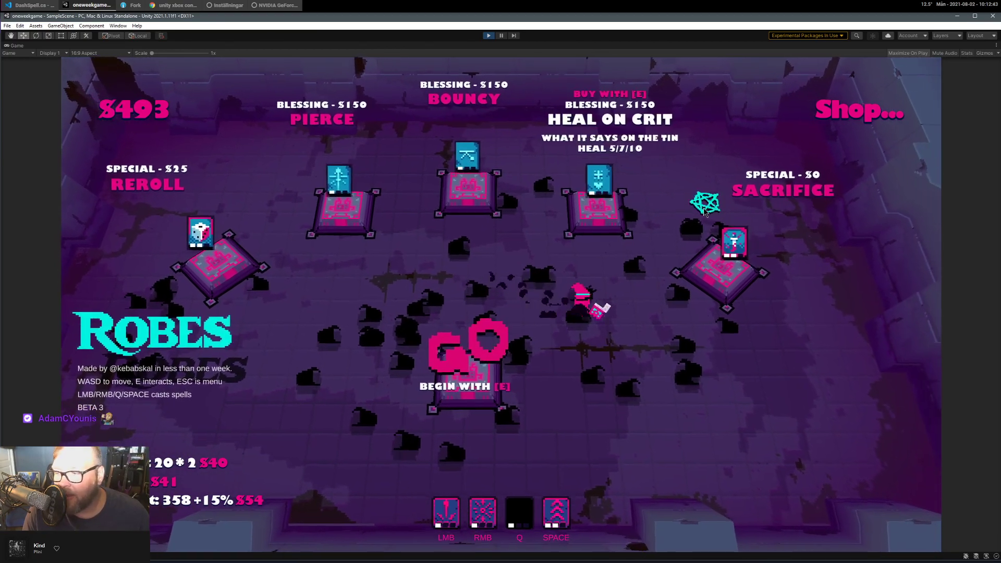
{"action": "key", "text": "a"}
{"action": "key", "text": "w"}
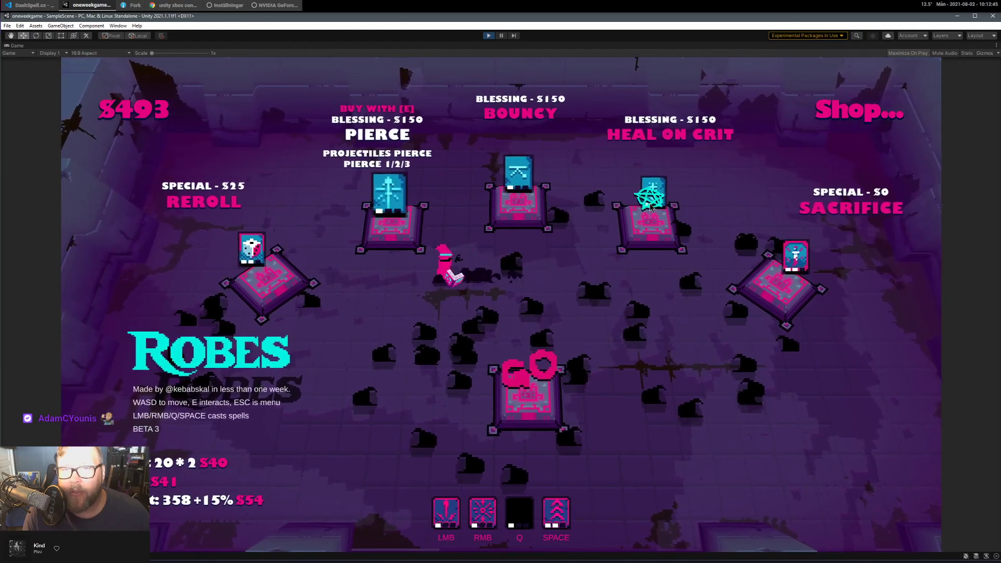
{"action": "key", "text": "a"}
{"action": "key", "text": "d"}
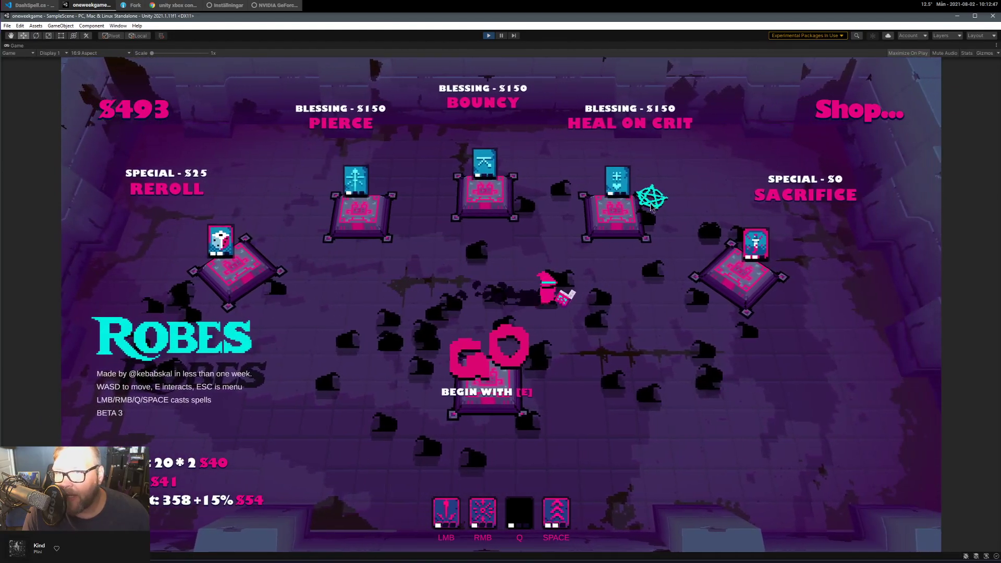
{"action": "key", "text": "d"}
{"action": "key", "text": "a"}
{"action": "key", "text": "w"}
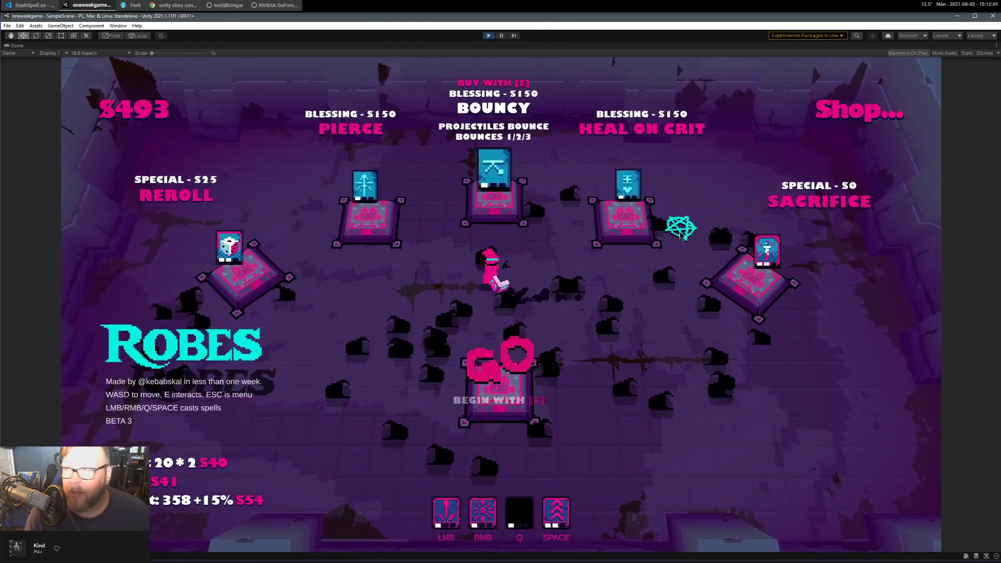
{"action": "key", "text": "a"}
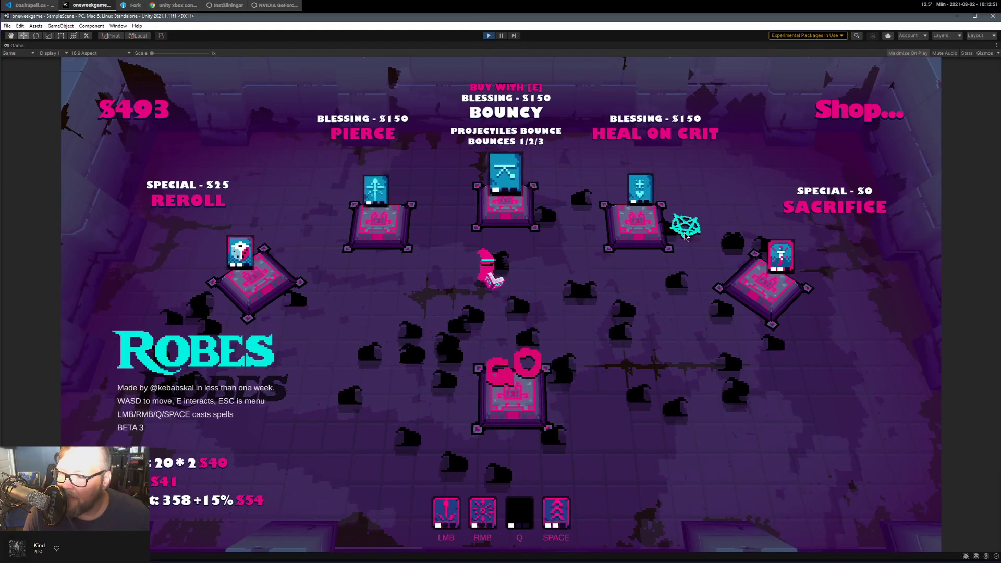
Begin the next level from the Go pedestal, dash across the arena and shoot the large horned enemy.
{"action": "key", "text": "s"}
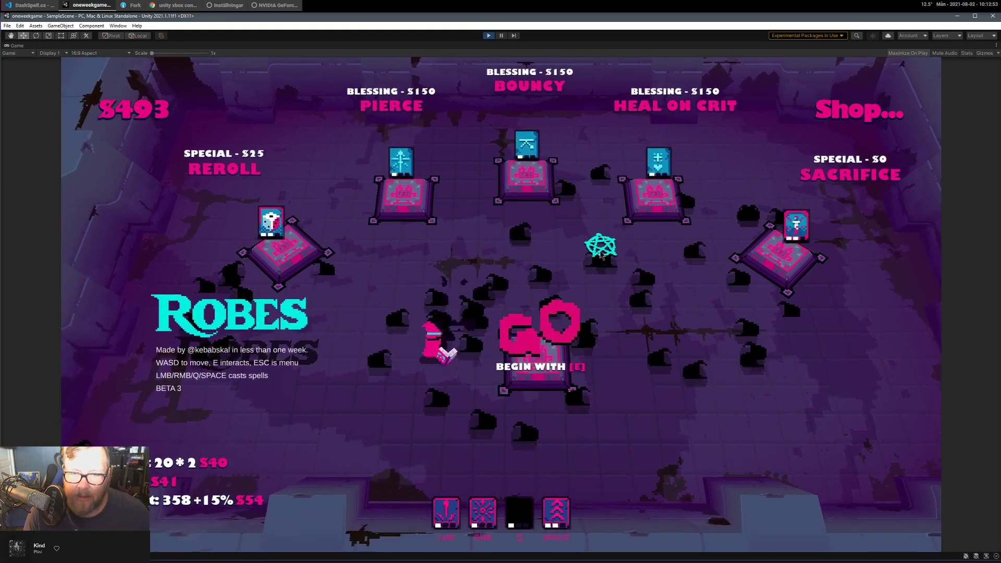
{"action": "key", "text": "a"}
{"action": "key", "text": "w"}
{"action": "key", "text": "d"}
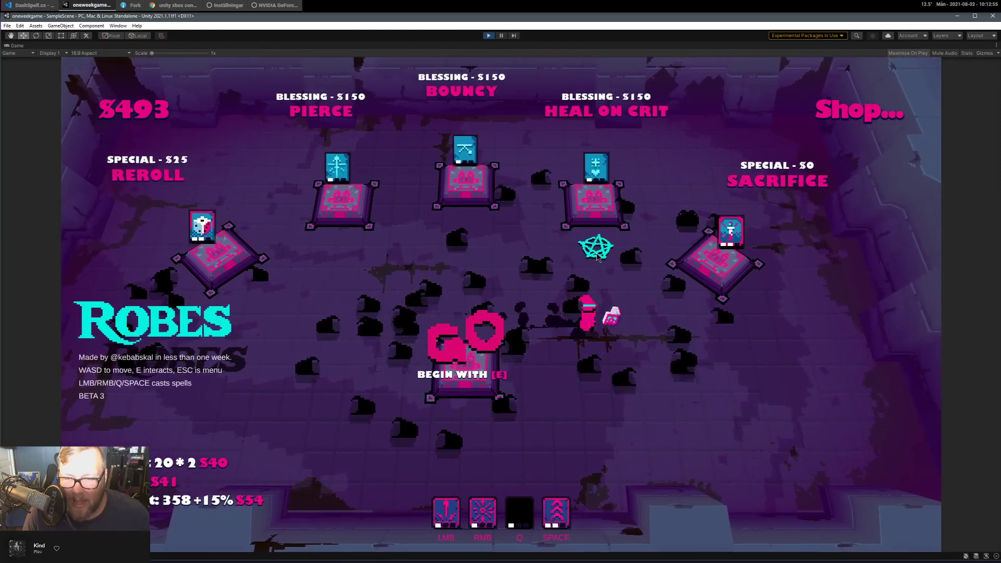
{"action": "key", "text": "e"}
{"action": "key", "text": "d"}
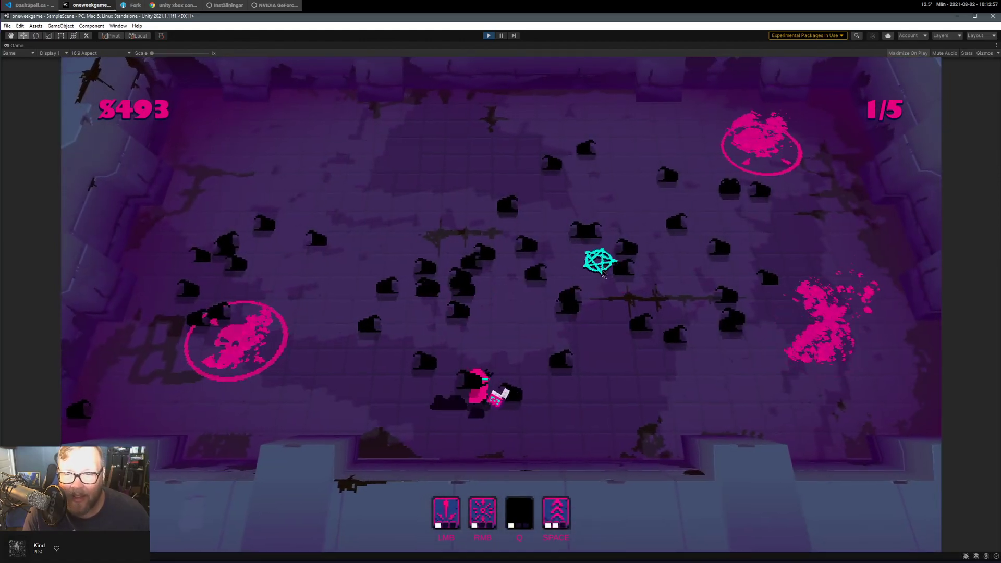
{"action": "key", "text": "w"}
{"action": "key", "text": "a"}
{"action": "key", "text": "space"}
{"action": "left_click", "coordinate": [320, 377]}
{"action": "left_click", "coordinate": [428, 328]}
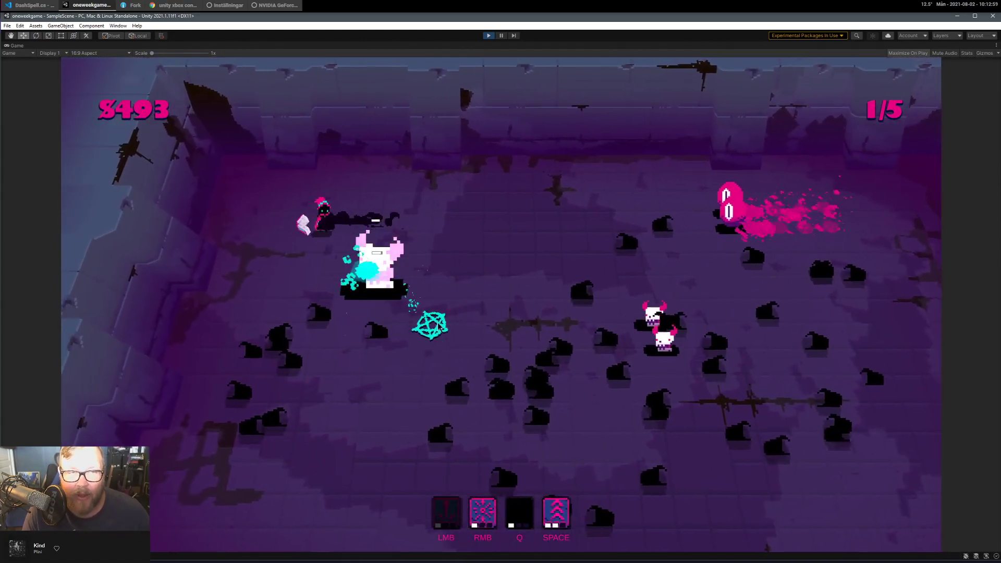
Evade the large horned enemy and its smaller followers, shooting them and casting the Nova spell.
{"action": "key", "text": "s"}
{"action": "left_click", "coordinate": [441, 279]}
{"action": "key", "text": "d"}
{"action": "key", "text": "s"}
{"action": "key", "text": "space"}
{"action": "left_click", "coordinate": [417, 263]}
{"action": "left_click", "coordinate": [259, 310]}
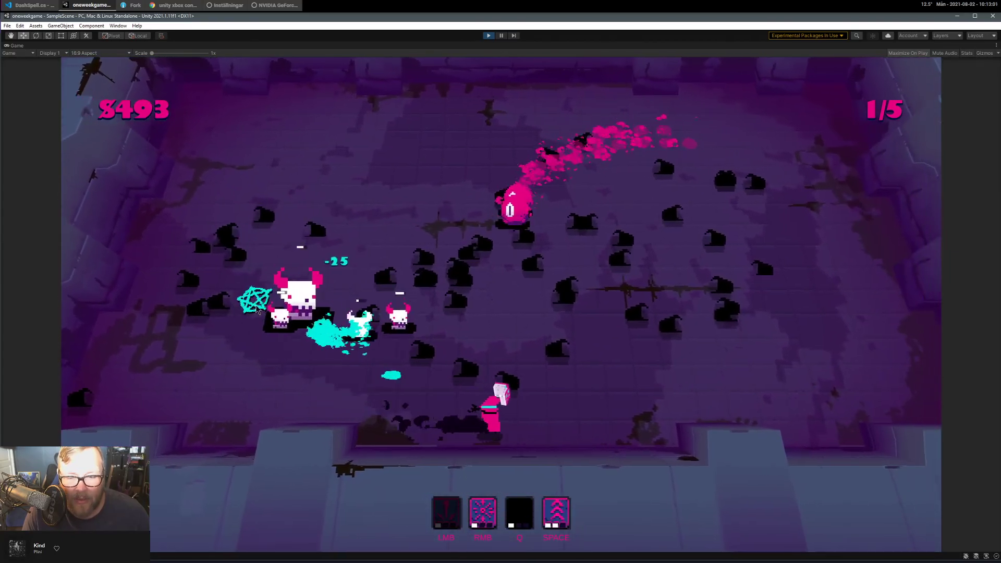
{"action": "left_click", "coordinate": [299, 293]}
{"action": "right_click", "coordinate": [304, 297]}
{"action": "key", "text": "w"}
{"action": "left_click", "coordinate": [417, 365]}
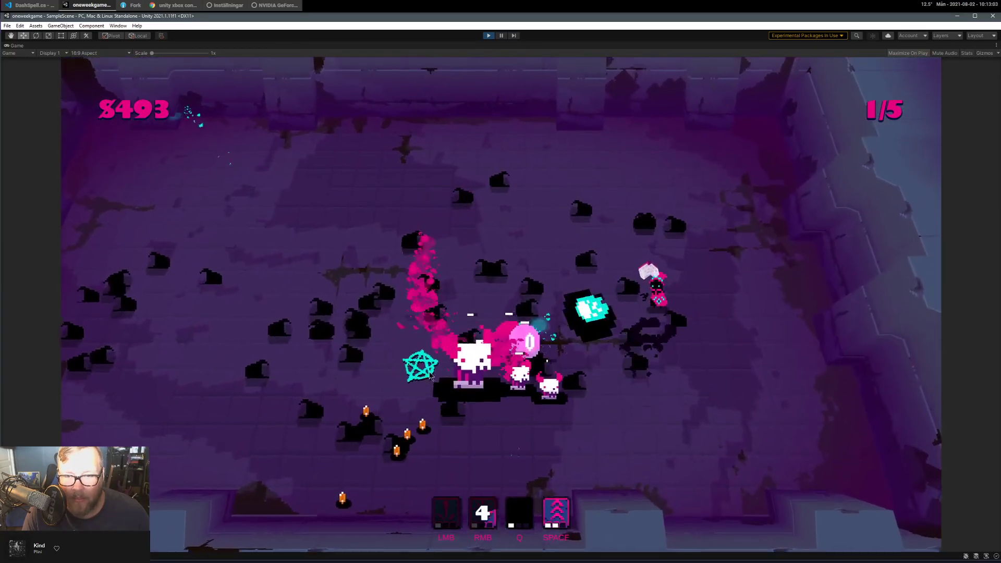
Dash away across the arena while shooting the large horned enemy and the pink fiery enemies in pursuit.
{"action": "key", "text": "d"}
{"action": "left_click", "coordinate": [443, 363]}
{"action": "left_click", "coordinate": [577, 392]}
{"action": "key", "text": "a"}
{"action": "left_click", "coordinate": [665, 406]}
{"action": "key", "text": "space"}
{"action": "left_click", "coordinate": [756, 339]}
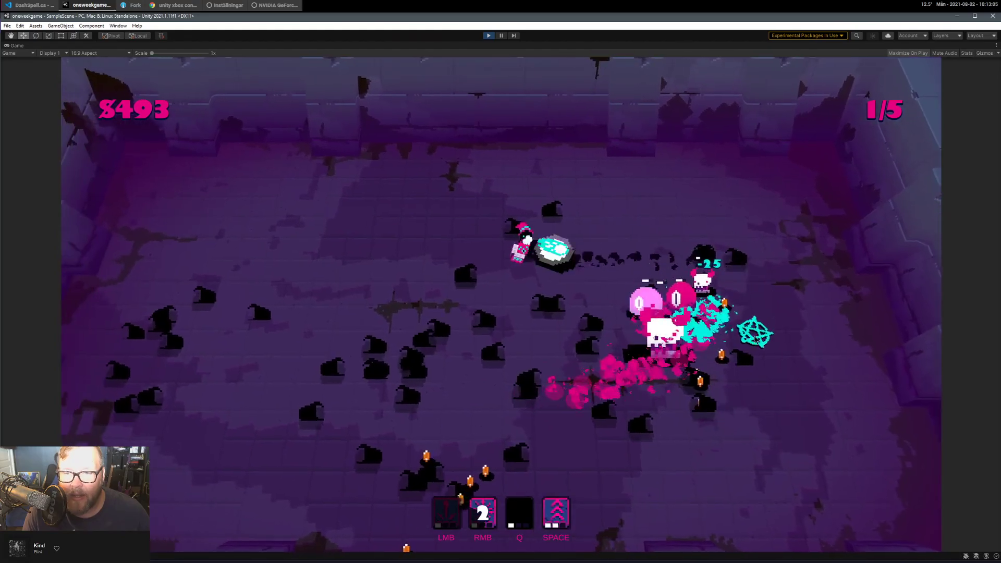
{"action": "left_click", "coordinate": [756, 315]}
{"action": "key", "text": "s"}
{"action": "left_click", "coordinate": [662, 277]}
{"action": "key", "text": "space"}
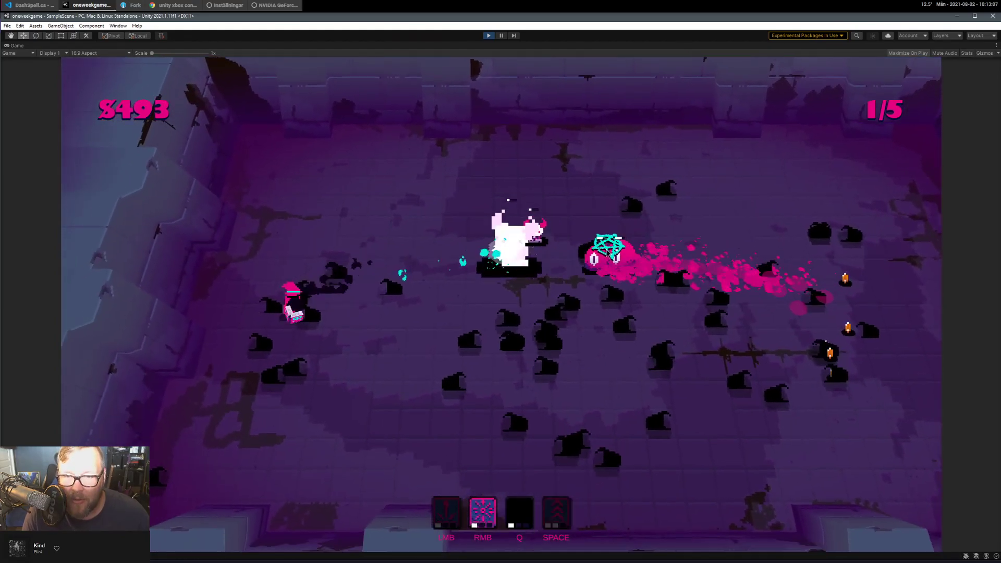
Run across the arena away from the large horned enemy and its fiery companion while shooting at both.
{"action": "left_click", "coordinate": [548, 229]}
{"action": "key", "text": "d"}
{"action": "left_click", "coordinate": [482, 217]}
{"action": "key", "text": "d"}
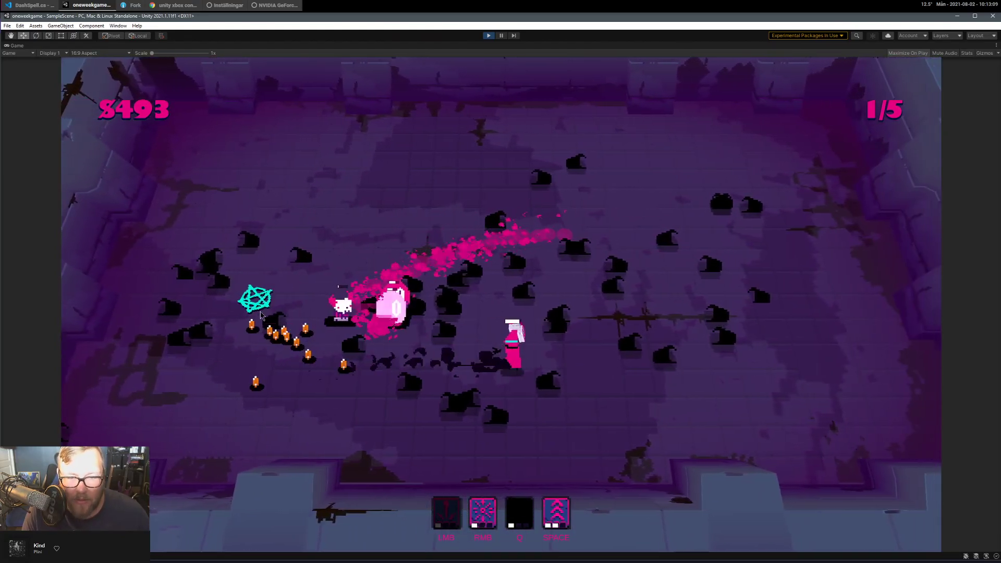
{"action": "key", "text": "d"}
{"action": "left_click", "coordinate": [279, 344]}
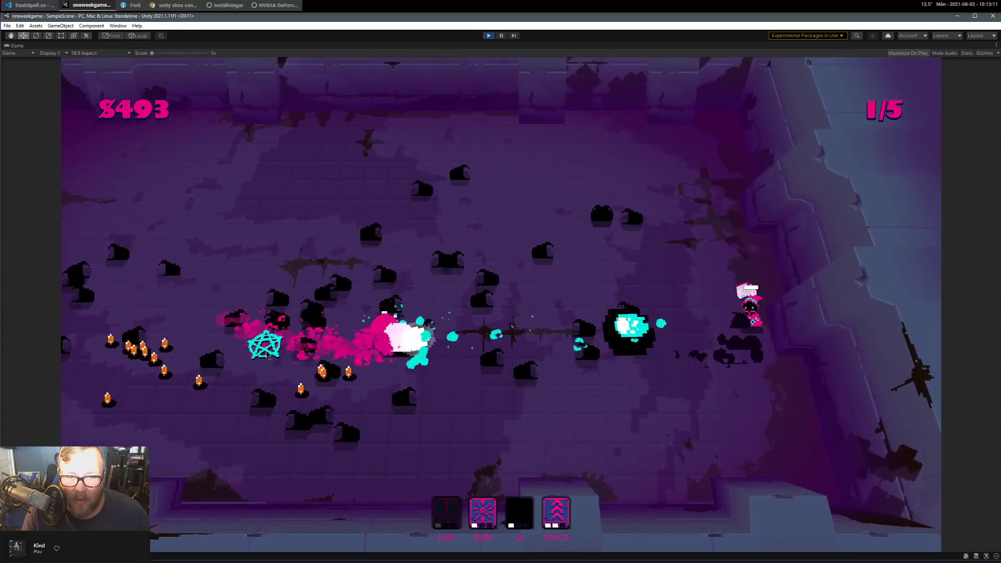
Shoot the pursuing pink enemies from beside the arena's side wall and dash clear of them.
{"action": "key", "text": "a"}
{"action": "key", "text": "s"}
{"action": "left_click", "coordinate": [250, 360]}
{"action": "key", "text": "a"}
{"action": "key", "text": "w"}
{"action": "key", "text": "space"}
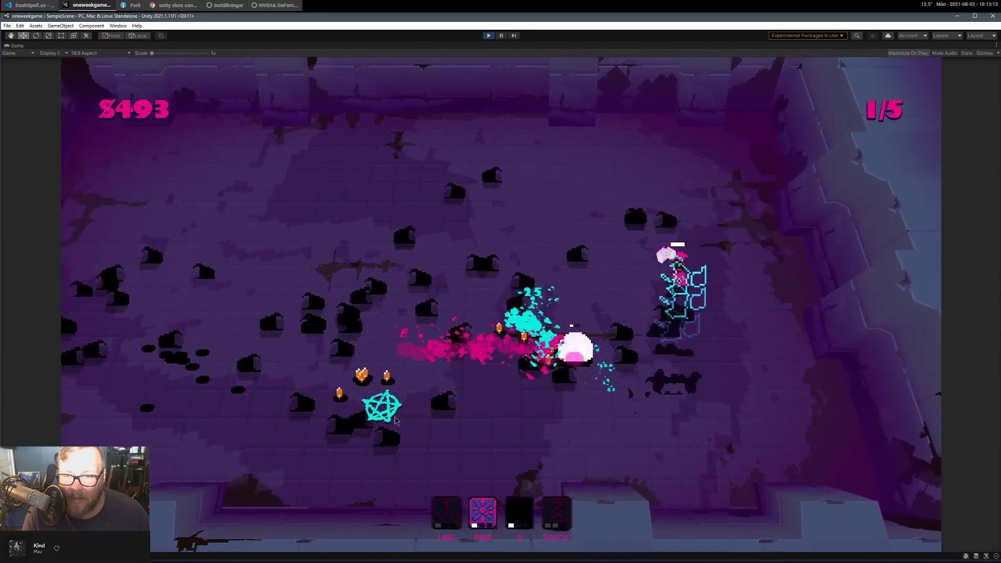
Dash back across the arena, collecting coins on the way, and fire at the trailing pink enemy.
{"action": "key", "text": "a"}
{"action": "left_click", "coordinate": [417, 444]}
{"action": "key", "text": "space"}
{"action": "left_click", "coordinate": [626, 420]}
{"action": "key", "text": "s"}
{"action": "key", "text": "s"}
{"action": "left_click", "coordinate": [675, 294]}
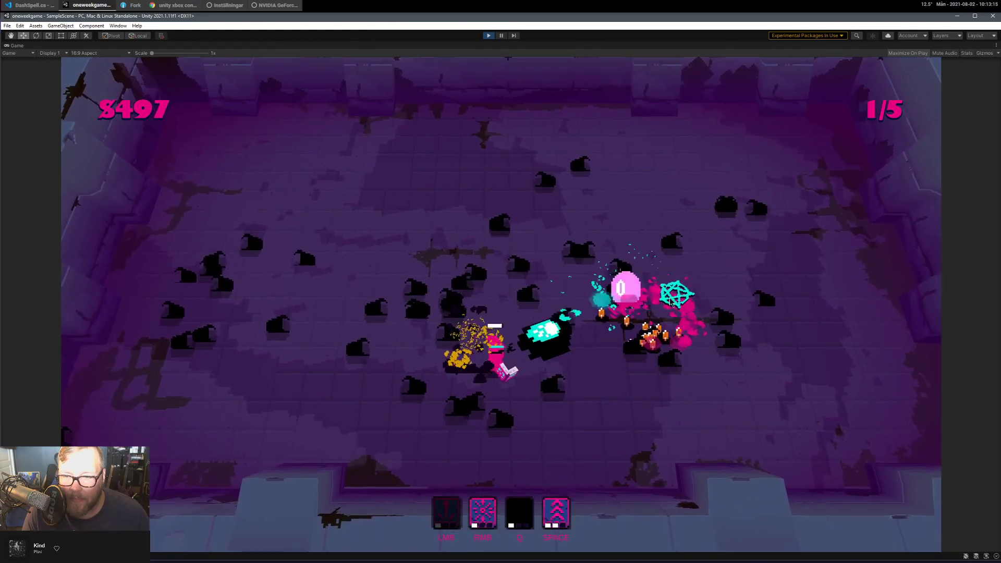
Finish off the last pink enemy of the first wave and dash through the dropped coins.
{"action": "key", "text": "d"}
{"action": "key", "text": "w"}
{"action": "left_click", "coordinate": [592, 279]}
{"action": "key", "text": "a"}
{"action": "key", "text": "space"}
{"action": "key", "text": "a"}
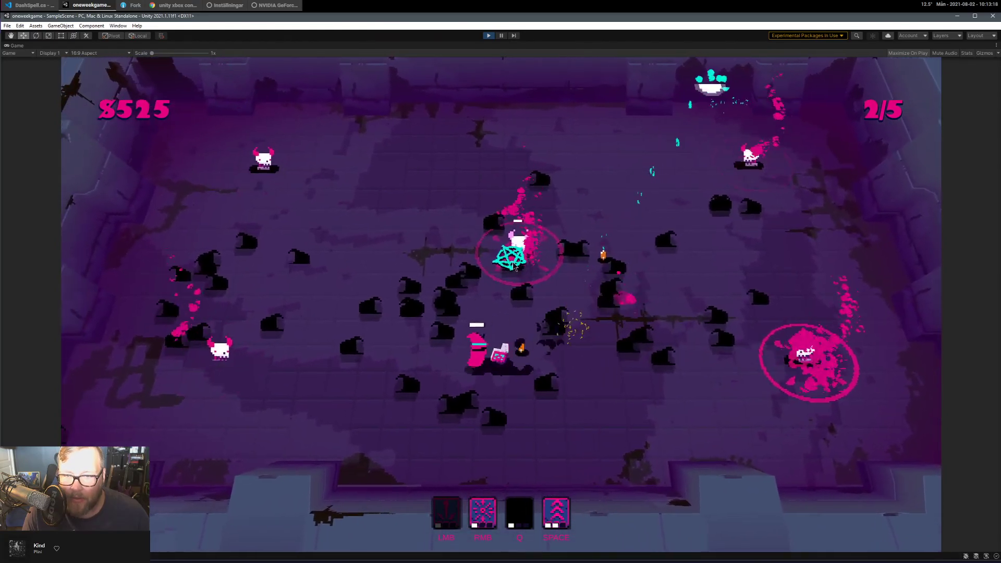
Shoot the newly spawned horned skull enemies of the second wave and dash away before they close in.
{"action": "key", "text": "s"}
{"action": "left_click", "coordinate": [511, 263]}
{"action": "key", "text": "a"}
{"action": "key", "text": "space"}
{"action": "key", "text": "w"}
{"action": "key", "text": "space"}
{"action": "left_click", "coordinate": [520, 364]}
{"action": "key", "text": "a"}
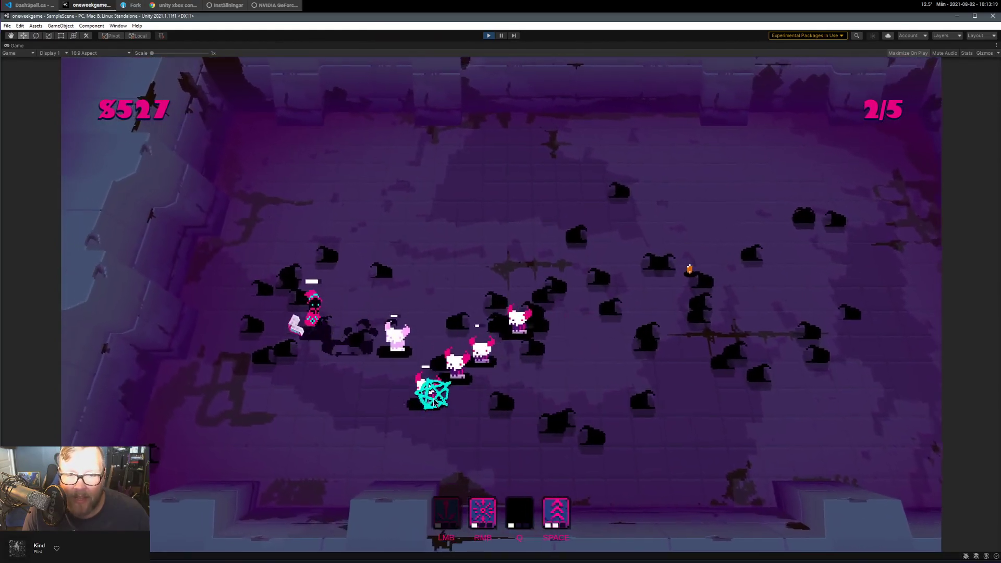
Dash past the pack of horned skulls to the opposite side of the arena while shooting back at them.
{"action": "key", "text": "w"}
{"action": "left_click", "coordinate": [360, 391]}
{"action": "key", "text": "d"}
{"action": "key", "text": "space"}
{"action": "left_click", "coordinate": [292, 289]}
{"action": "key", "text": "d"}
{"action": "left_click", "coordinate": [309, 297]}
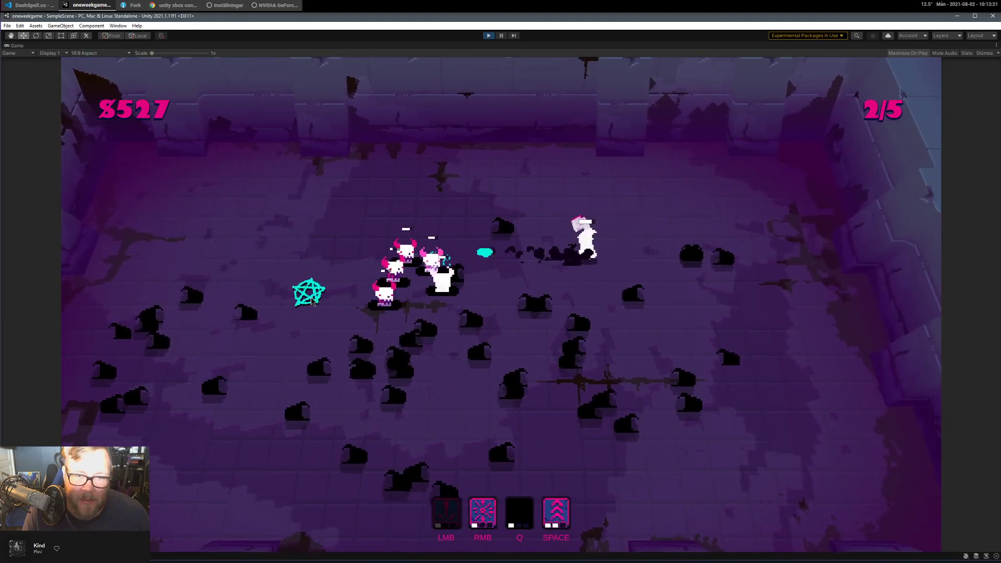
Circle around the horned skulls along the arena's near wall, thinning out the pack with shots and dashing away.
{"action": "key", "text": "s"}
{"action": "left_click", "coordinate": [359, 266]}
{"action": "key", "text": "a"}
{"action": "key", "text": "s"}
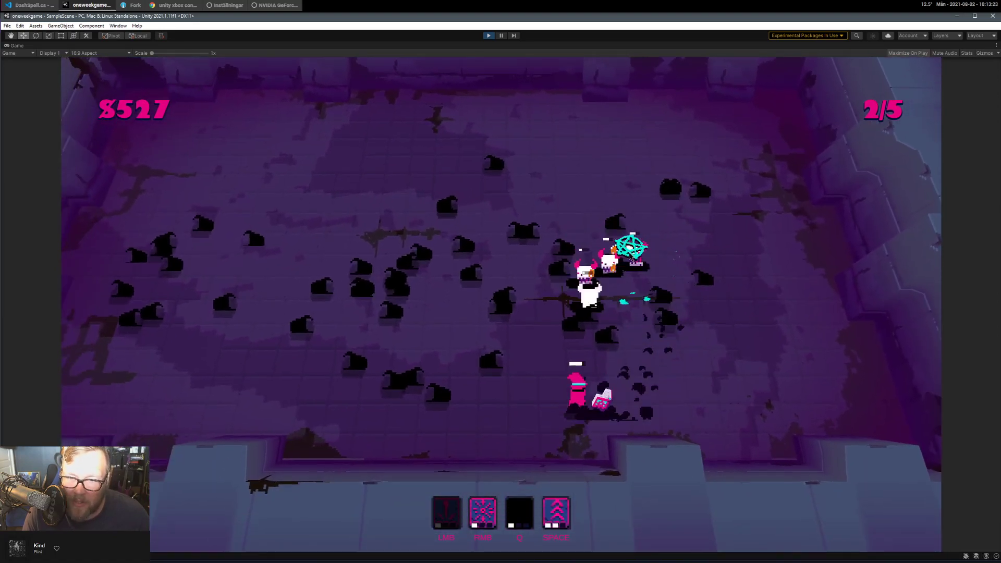
{"action": "key", "text": "a"}
{"action": "key", "text": "space"}
{"action": "left_click", "coordinate": [670, 313]}
{"action": "key", "text": "w"}
{"action": "left_click", "coordinate": [671, 336]}
{"action": "left_click", "coordinate": [651, 350]}
{"action": "key", "text": "space"}
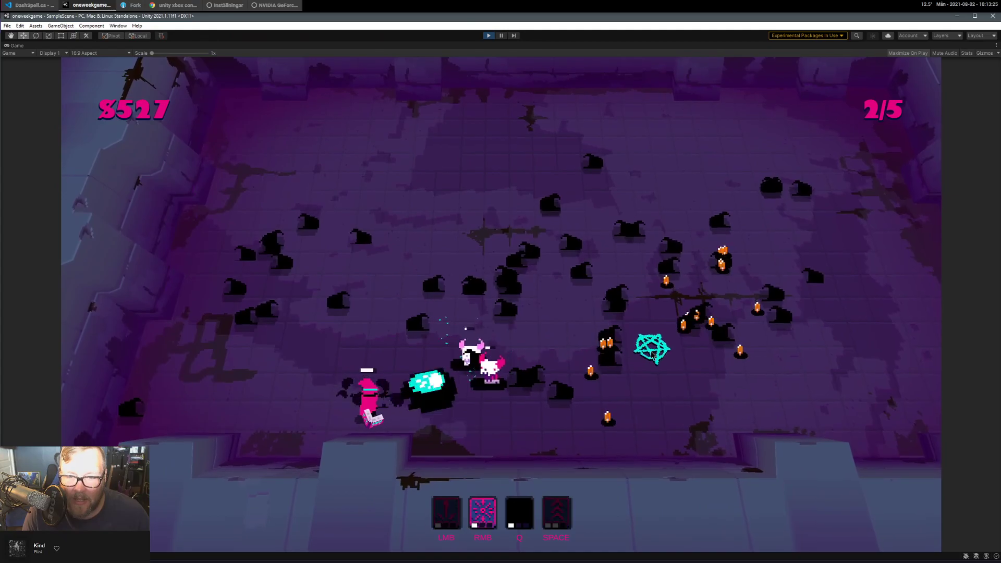
Kill the last two horned skulls of the second wave and dash toward the arena's centre.
{"action": "key", "text": "a"}
{"action": "left_click", "coordinate": [527, 399]}
{"action": "key", "text": "w"}
{"action": "key", "text": "d"}
{"action": "key", "text": "d"}
{"action": "key", "text": "space"}
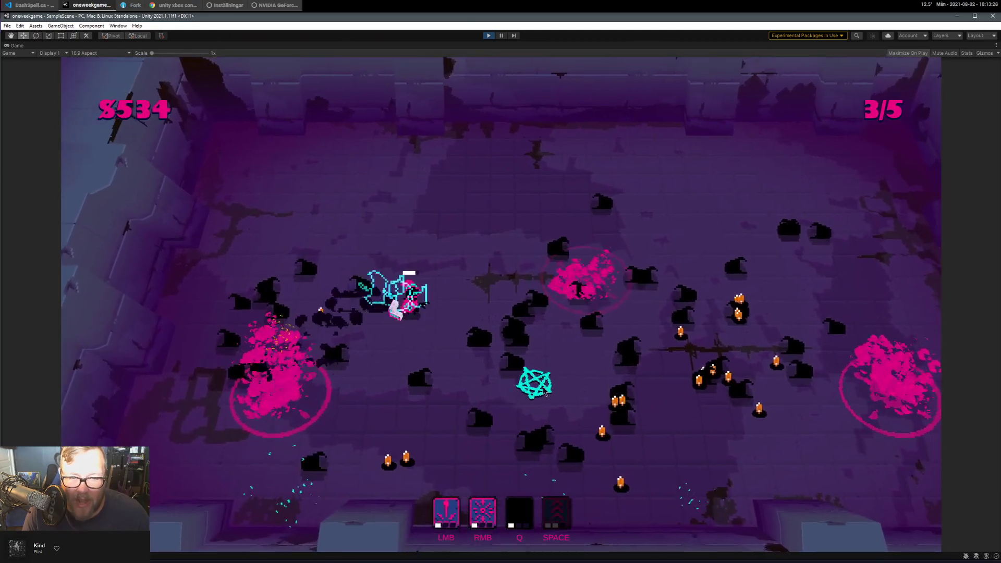
Lure the third wave of horned skulls into one group by dashing around them and shooting.
{"action": "key", "text": "s"}
{"action": "left_click", "coordinate": [726, 363]}
{"action": "key", "text": "w"}
{"action": "key", "text": "space"}
{"action": "key", "text": "d"}
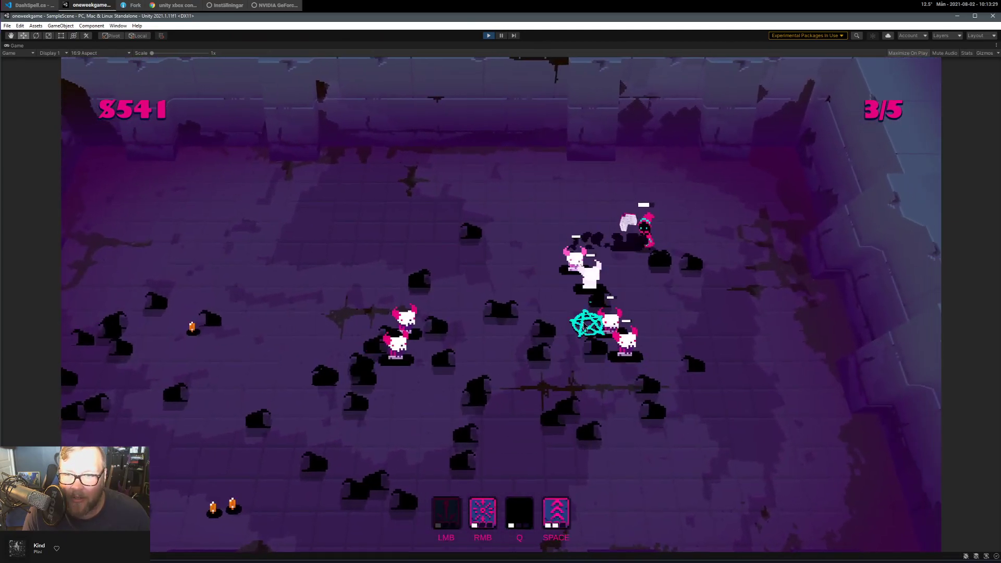
{"action": "key", "text": "s"}
{"action": "left_click", "coordinate": [750, 260]}
{"action": "key", "text": "a"}
{"action": "key", "text": "space"}
{"action": "left_click", "coordinate": [741, 338]}
{"action": "key", "text": "a"}
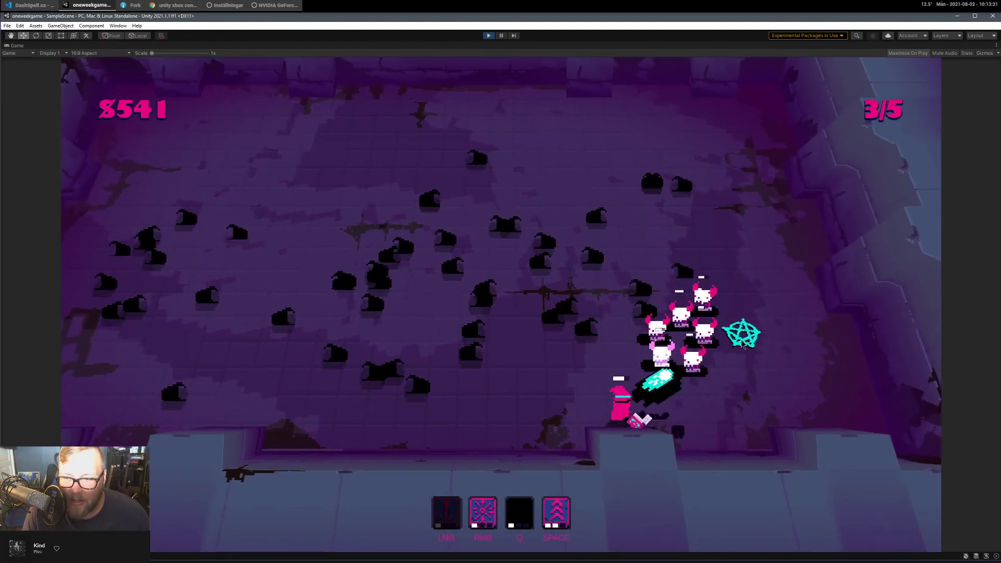
Dash away from the grouped horned skulls and cast the Nova spell at them.
{"action": "key", "text": "space"}
{"action": "key", "text": "w"}
{"action": "left_click", "coordinate": [620, 393]}
{"action": "key", "text": "w"}
{"action": "right_click", "coordinate": [584, 385]}
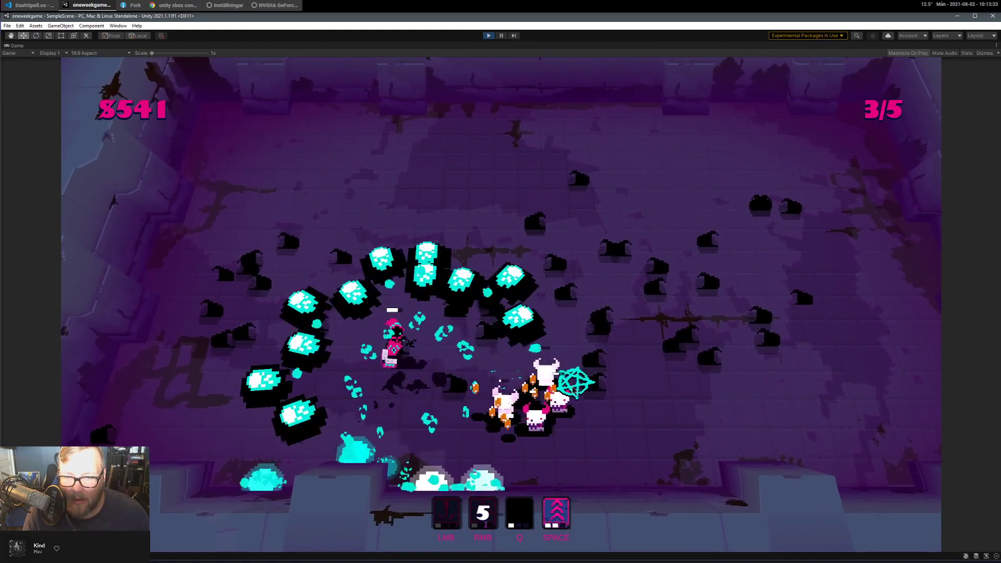
Shoot the remaining horned skulls of the third wave while retreating around the arena's side wall.
{"action": "key", "text": "a"}
{"action": "left_click", "coordinate": [558, 390]}
{"action": "key", "text": "w"}
{"action": "left_click", "coordinate": [419, 403]}
{"action": "left_click", "coordinate": [381, 400]}
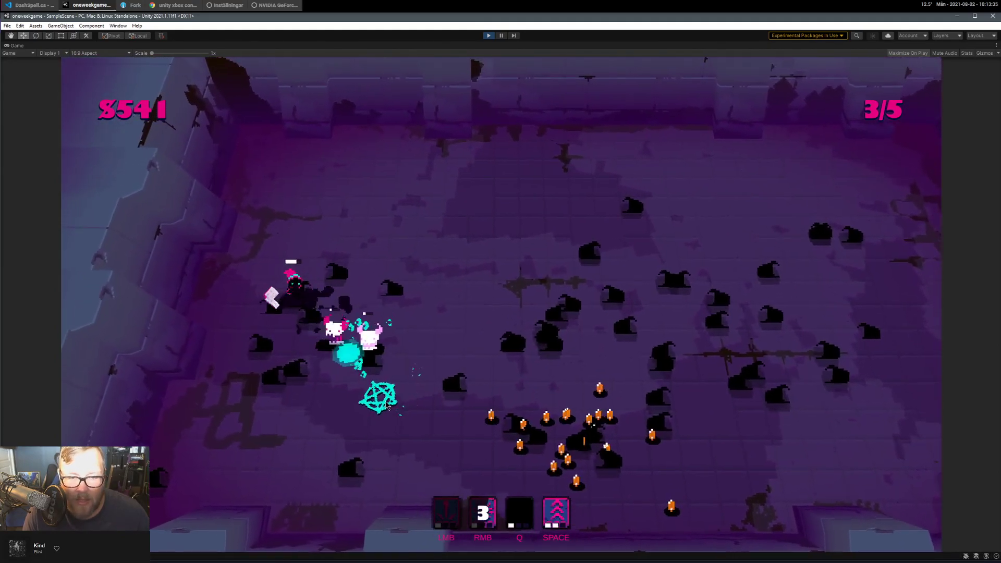
{"action": "key", "text": "a"}
{"action": "key", "text": "s"}
{"action": "left_click", "coordinate": [418, 318]}
{"action": "key", "text": "d"}
{"action": "left_click", "coordinate": [412, 332]}
{"action": "key", "text": "d"}
{"action": "left_click", "coordinate": [412, 333]}
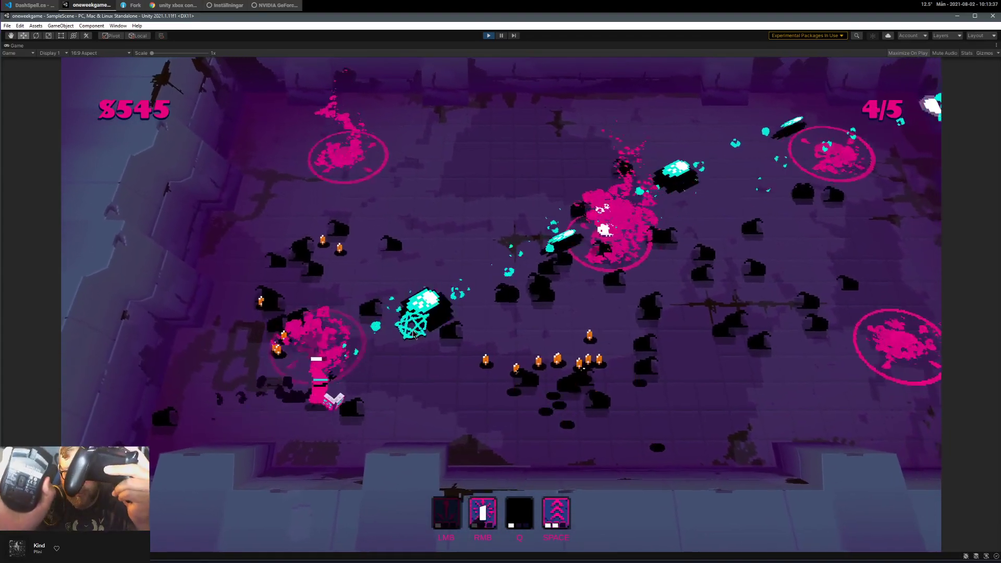
Move along the arena's near wall as the fourth wave spawns, firing at the approaching horned skulls.
{"action": "left_click", "coordinate": [412, 334]}
{"action": "left_click", "coordinate": [412, 334]}
{"action": "key", "text": "s"}
{"action": "key", "text": "a"}
{"action": "left_click", "coordinate": [412, 333]}
{"action": "key", "text": "d"}
{"action": "left_click", "coordinate": [429, 312]}
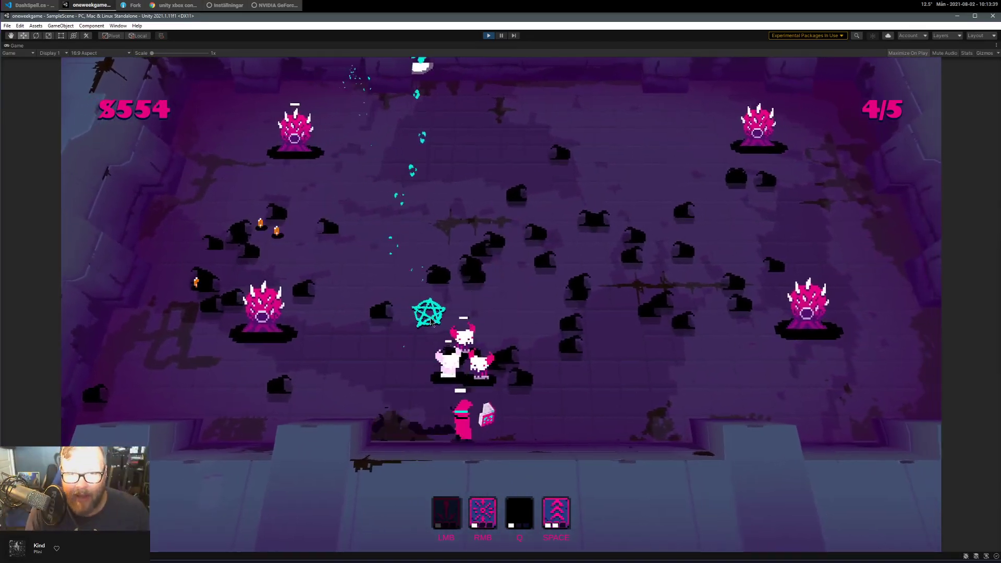
Dash toward the nearest spiked plant enemy, cast the Nova spell and destroy the plant with shots.
{"action": "key", "text": "space"}
{"action": "key", "text": "w"}
{"action": "left_click", "coordinate": [701, 398]}
{"action": "right_click", "coordinate": [710, 392]}
{"action": "left_click", "coordinate": [711, 390]}
{"action": "key", "text": "a"}
{"action": "left_click", "coordinate": [726, 402]}
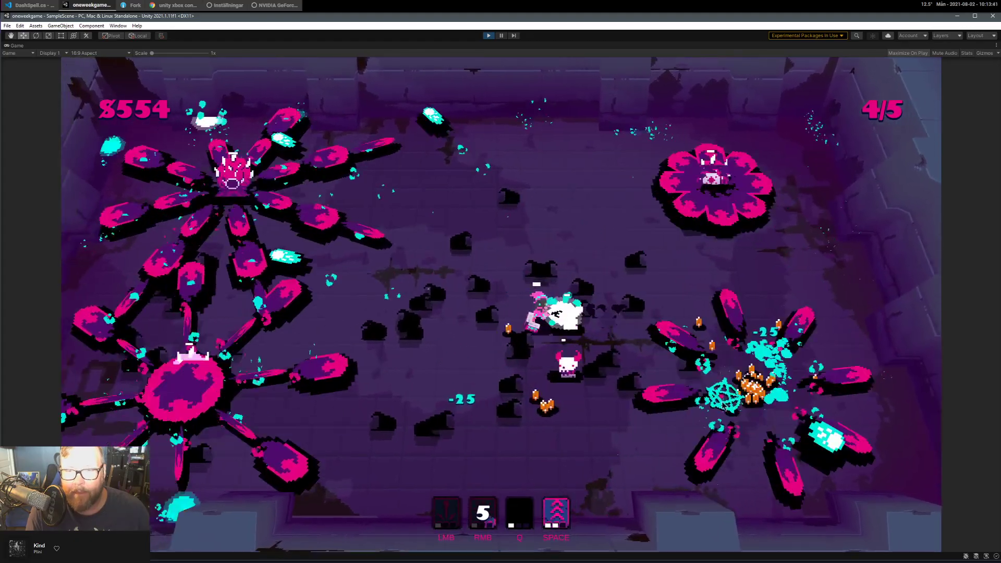
Dodge the plants' tentacle-like projectiles, kill the remaining horned skulls and collect the dropped coins.
{"action": "key", "text": "s"}
{"action": "left_click", "coordinate": [718, 387]}
{"action": "key", "text": "d"}
{"action": "left_click", "coordinate": [680, 337]}
{"action": "key", "text": "d"}
{"action": "left_click", "coordinate": [504, 378]}
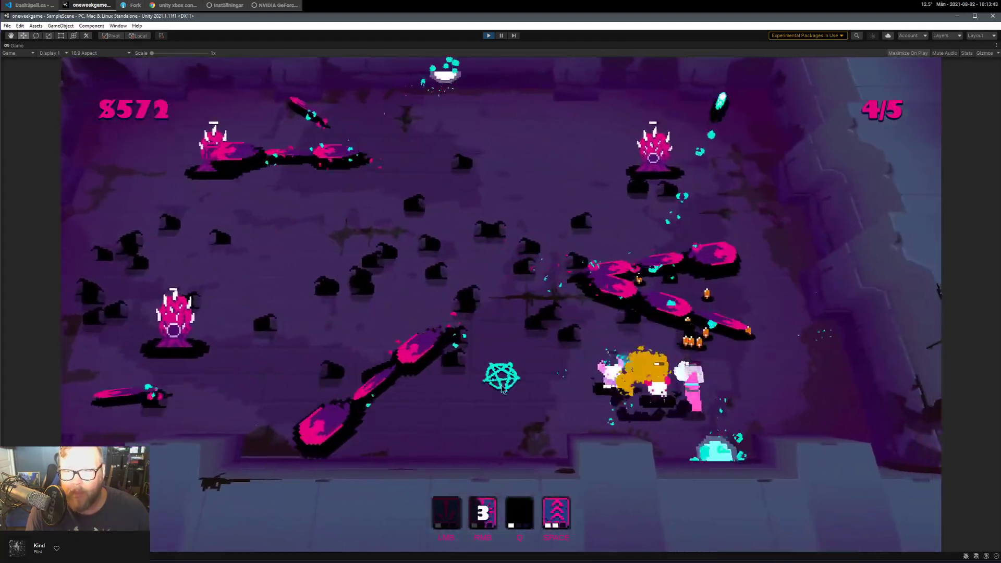
{"action": "left_click", "coordinate": [502, 383]}
{"action": "left_click", "coordinate": [501, 384]}
{"action": "key", "text": "a"}
{"action": "left_click", "coordinate": [572, 348]}
{"action": "key", "text": "a"}
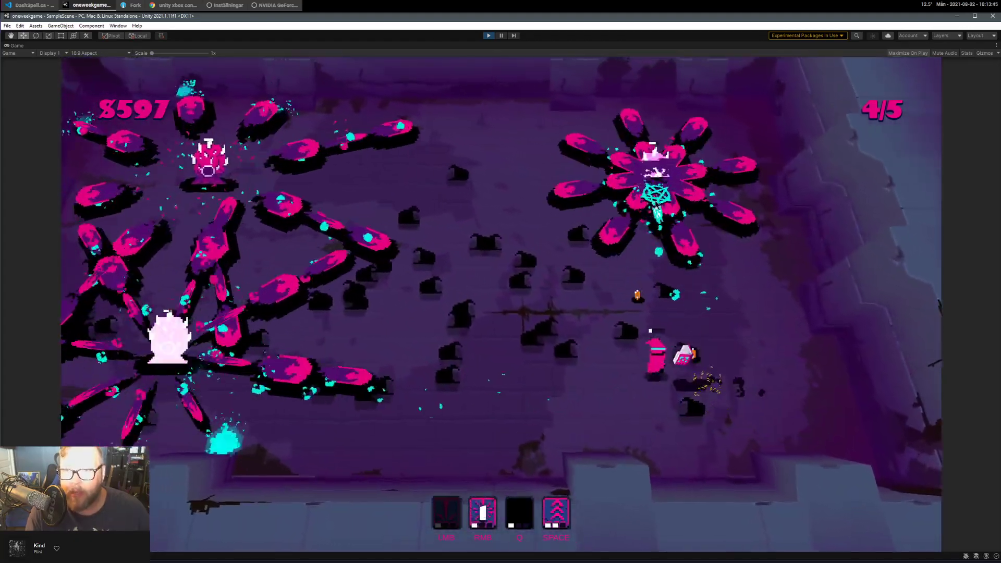
Approach the spiked plant enemy in the arena's far corner, destroy it with repeated shots and collect its coins.
{"action": "left_click", "coordinate": [670, 204]}
{"action": "left_click", "coordinate": [671, 205]}
{"action": "key", "text": "w"}
{"action": "left_click", "coordinate": [673, 210]}
{"action": "key", "text": "a"}
{"action": "left_click", "coordinate": [673, 210]}
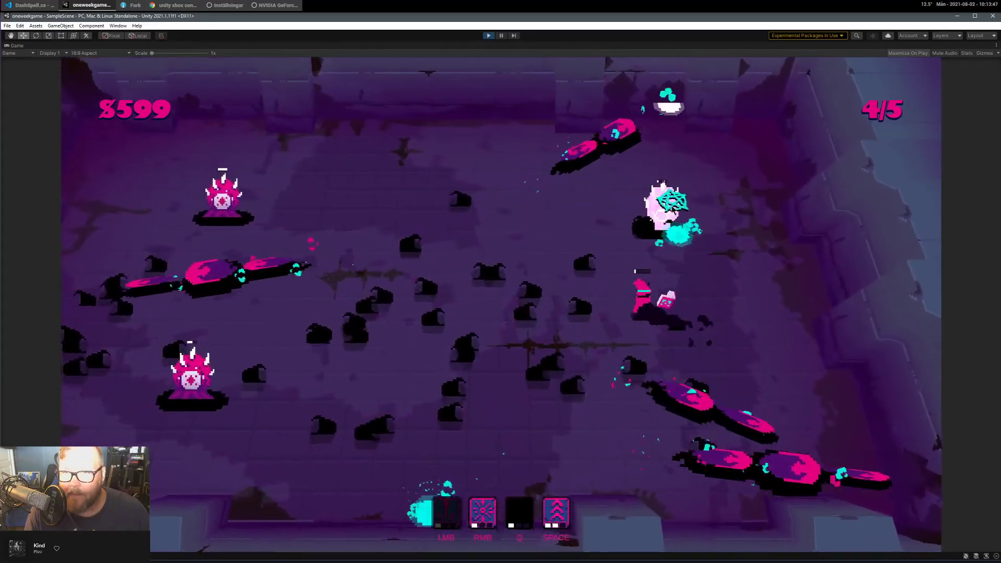
{"action": "left_click", "coordinate": [686, 212]}
{"action": "key", "text": "d"}
{"action": "left_click", "coordinate": [684, 213]}
{"action": "key", "text": "w"}
{"action": "left_click", "coordinate": [688, 212]}
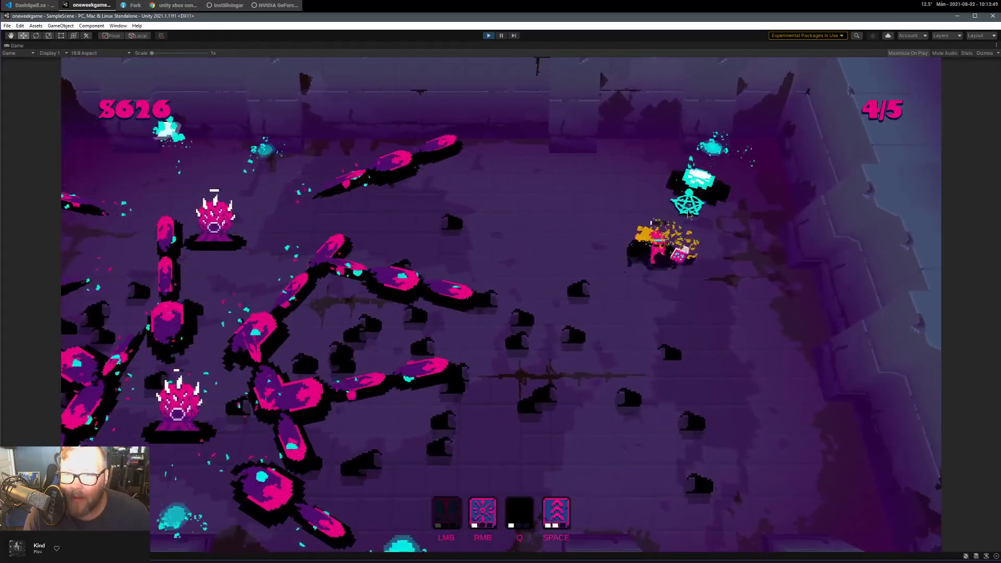
Dash to the other side of the arena and destroy the last two spiked plants with shots and the Nova spell.
{"action": "key", "text": "a"}
{"action": "key", "text": "space"}
{"action": "left_click", "coordinate": [274, 229]}
{"action": "left_click", "coordinate": [278, 225]}
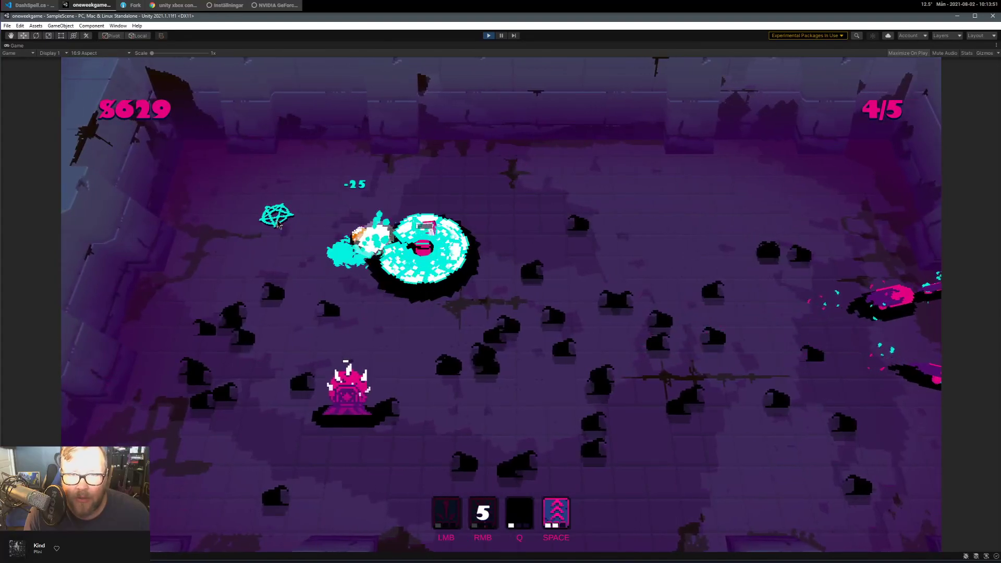
{"action": "key", "text": "s"}
{"action": "left_click", "coordinate": [335, 344]}
{"action": "key", "text": "a"}
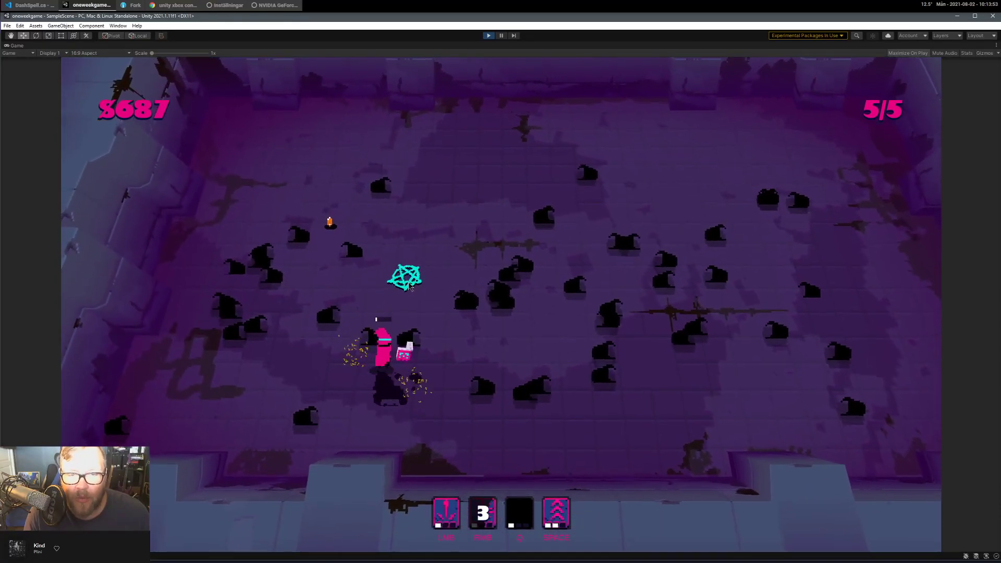
Walk between the shop pedestals to read the Blizzard, Reroll and Haste offers.
{"action": "key", "text": "w"}
{"action": "key", "text": "space"}
{"action": "key", "text": "d"}
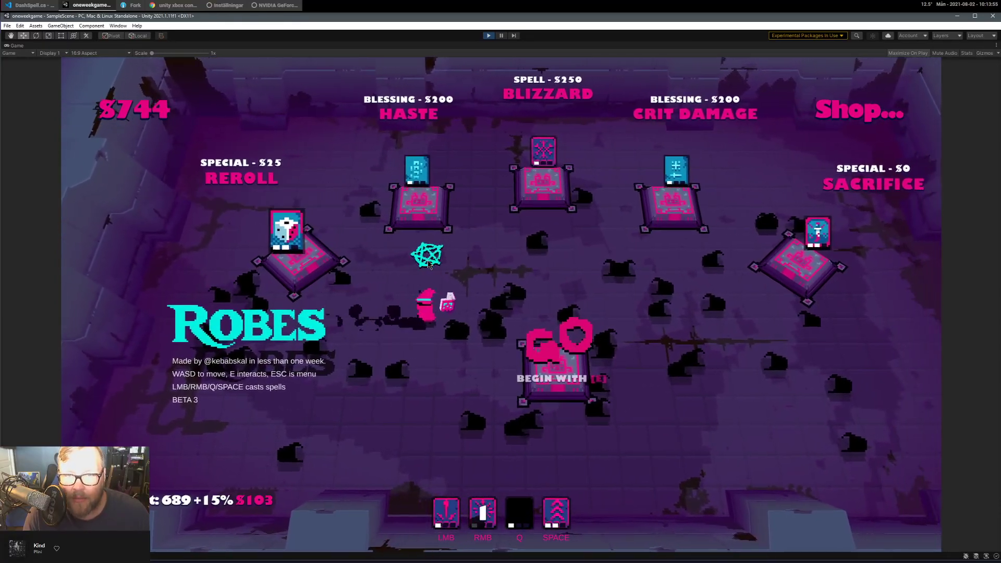
{"action": "key", "text": "w"}
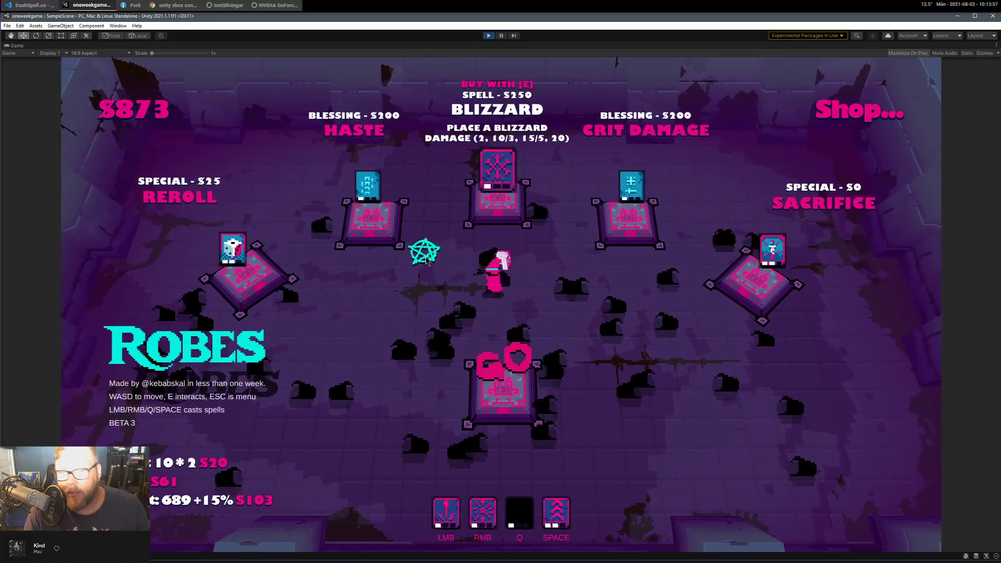
{"action": "key", "text": "a"}
{"action": "key", "text": "s"}
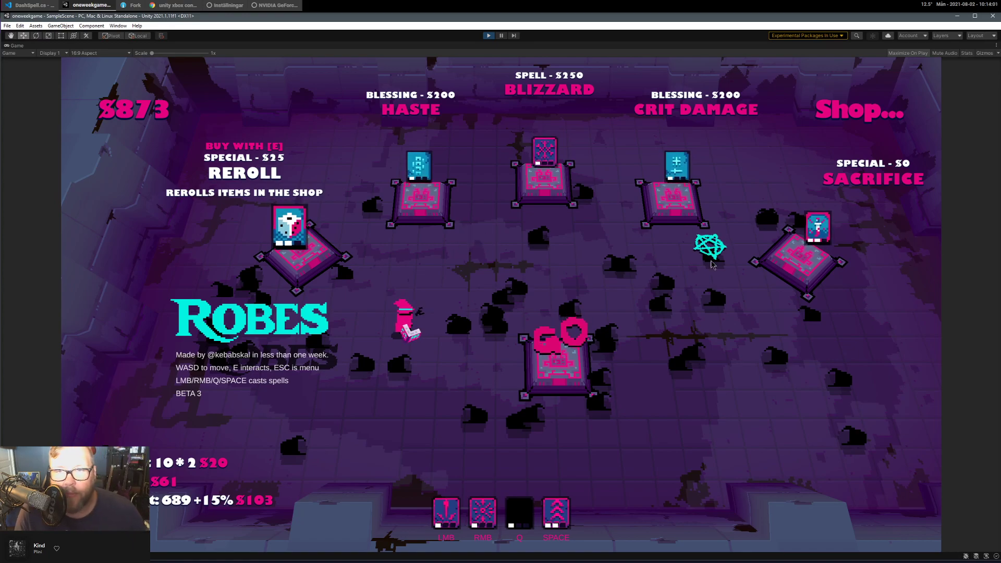
{"action": "key", "text": "d"}
{"action": "key", "text": "w"}
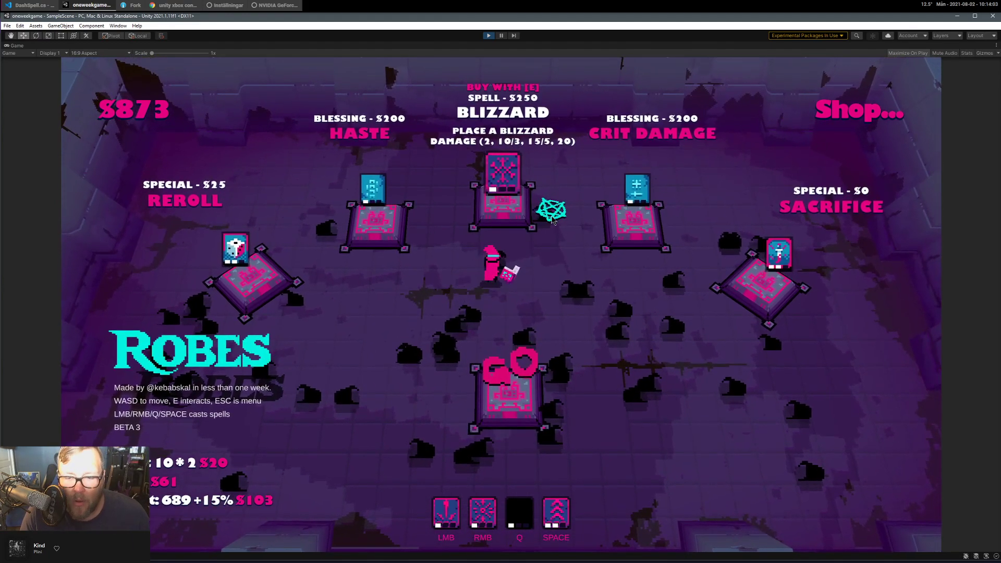
{"action": "key", "text": "a"}
{"action": "key", "text": "s"}
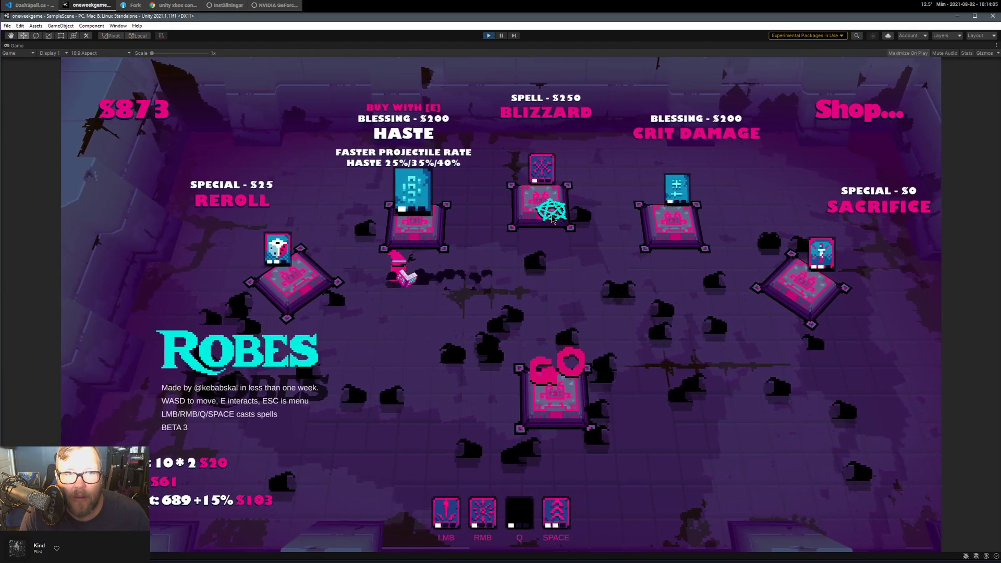
{"action": "key", "text": "d"}
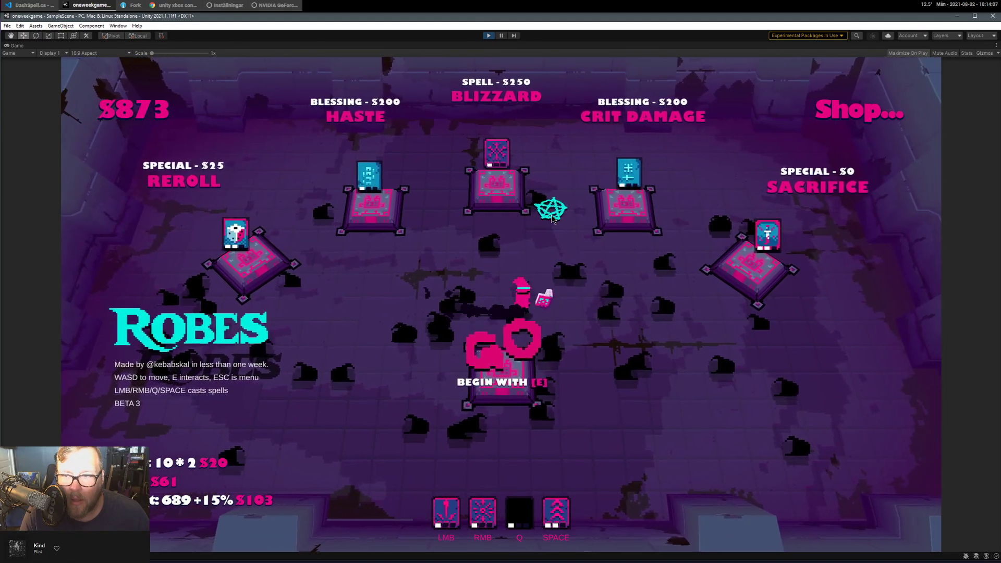
{"action": "key", "text": "a"}
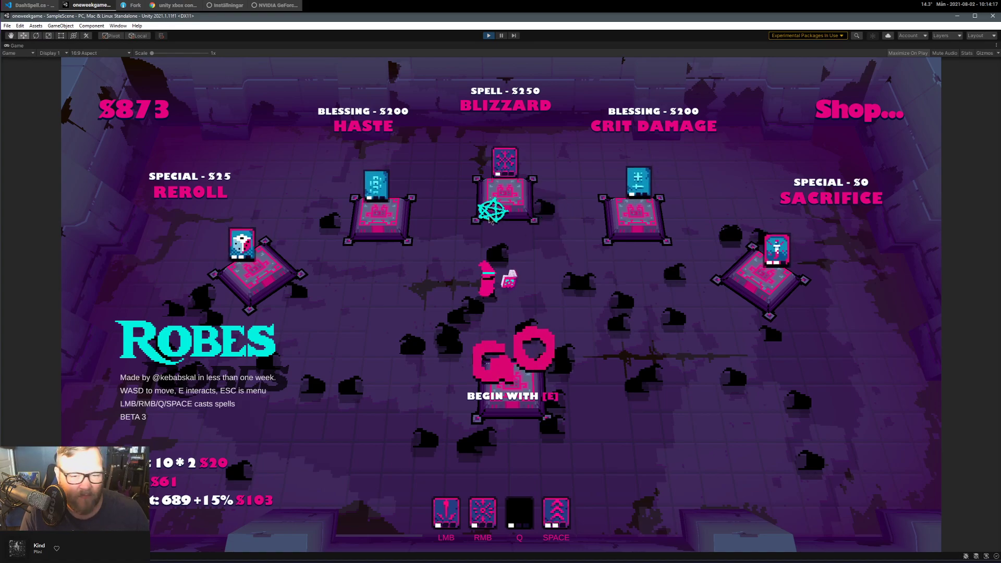
Visit the Sacrifice, Blizzard and Reroll pedestals to compare their effects.
{"action": "key", "text": "w"}
{"action": "key", "text": "d"}
{"action": "key", "text": "s"}
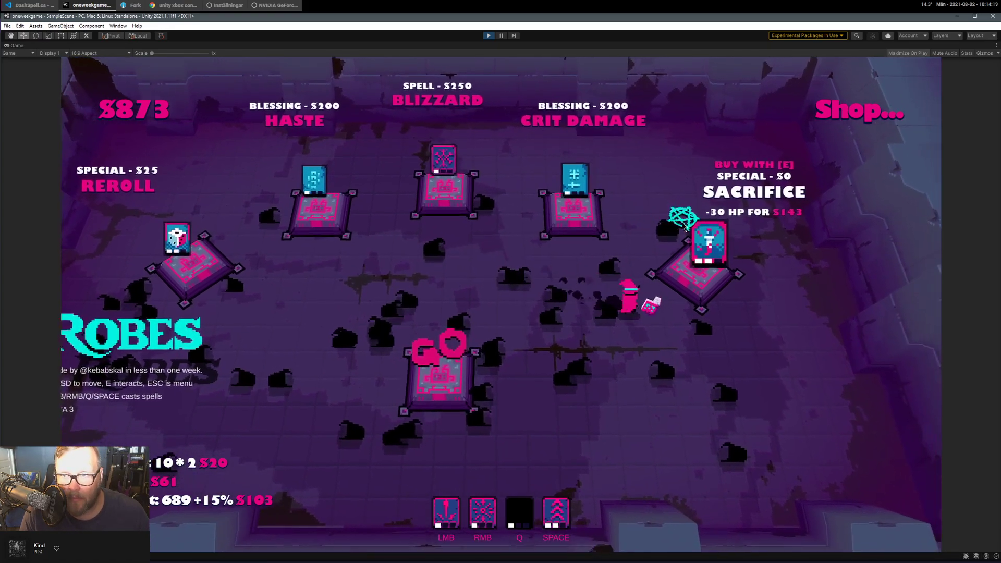
{"action": "key", "text": "a"}
{"action": "key", "text": "w"}
{"action": "key", "text": "a"}
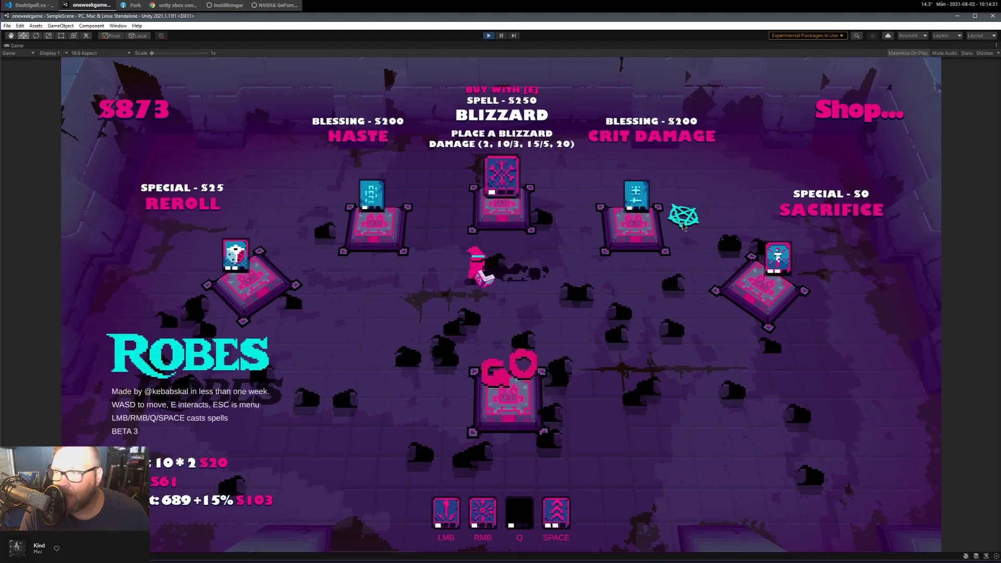
{"action": "key", "text": "a"}
{"action": "key", "text": "d"}
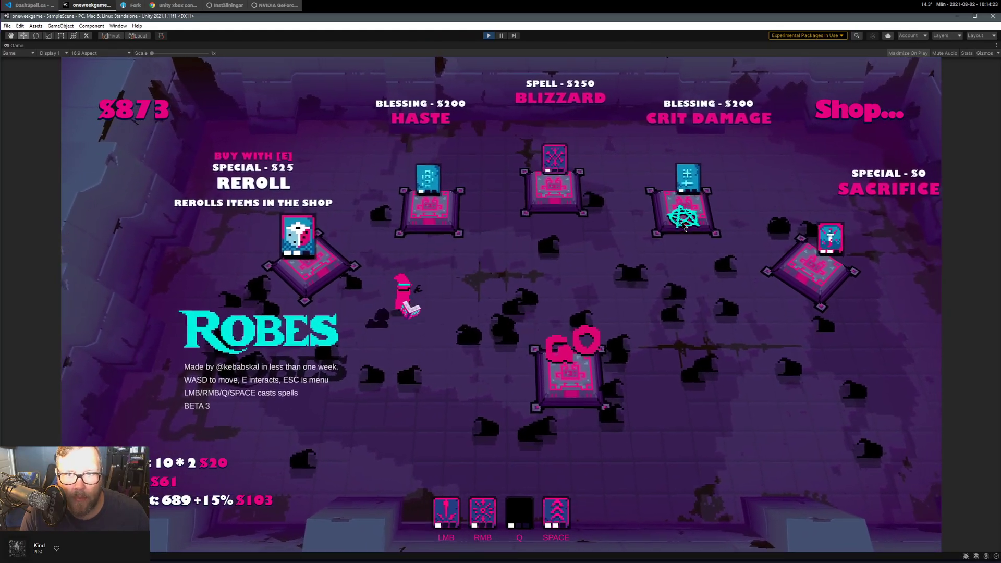
Pass the Haste pedestal, return to the Blizzard pedestal and buy the Blizzard spell.
{"action": "key", "text": "a"}
{"action": "key", "text": "s"}
{"action": "key", "text": "d"}
{"action": "key", "text": "w"}
{"action": "key", "text": "a"}
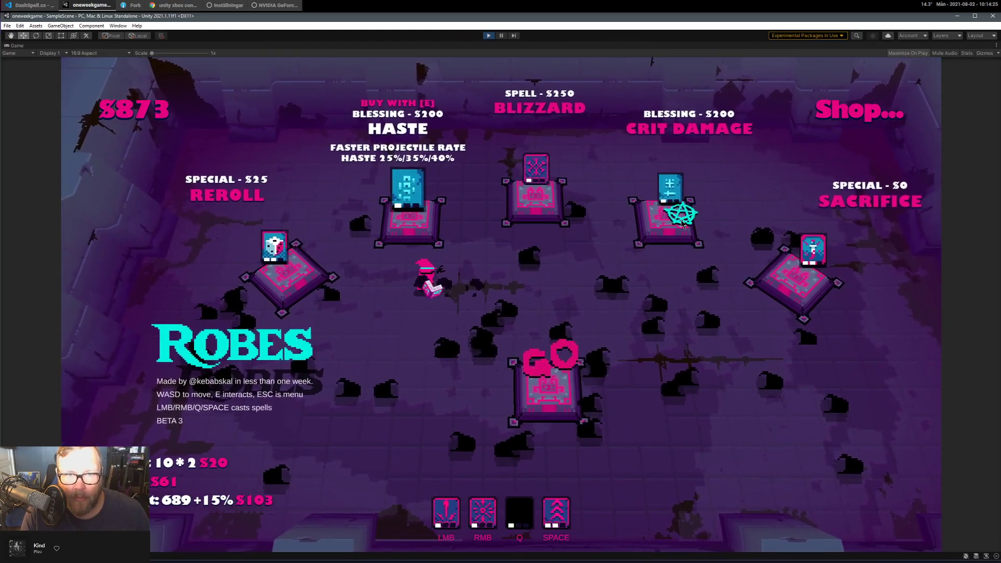
{"action": "key", "text": "d"}
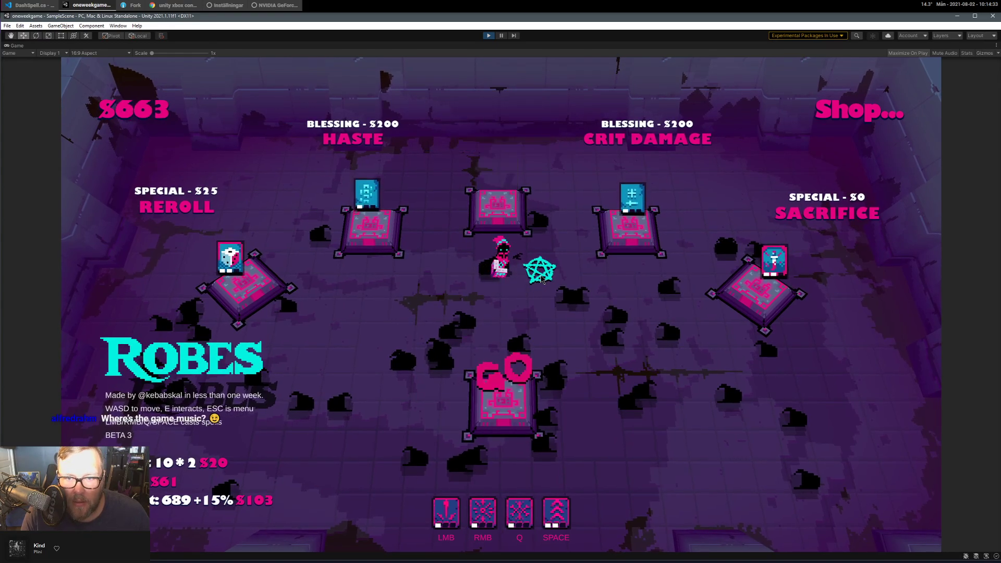
Swap the Blizzard and Nova spells between the RMB and Q slots and test-cast both in the shop.
{"action": "left_click_drag", "start_coordinate": [521, 514], "coordinate": [482, 513]}
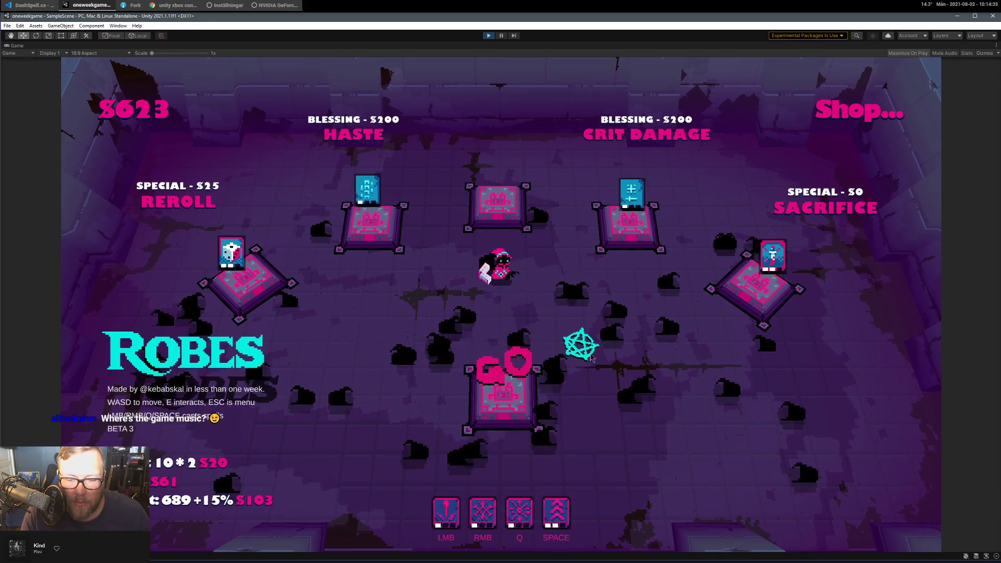
{"action": "key", "text": "s"}
{"action": "key", "text": "a"}
{"action": "right_click", "coordinate": [732, 356]}
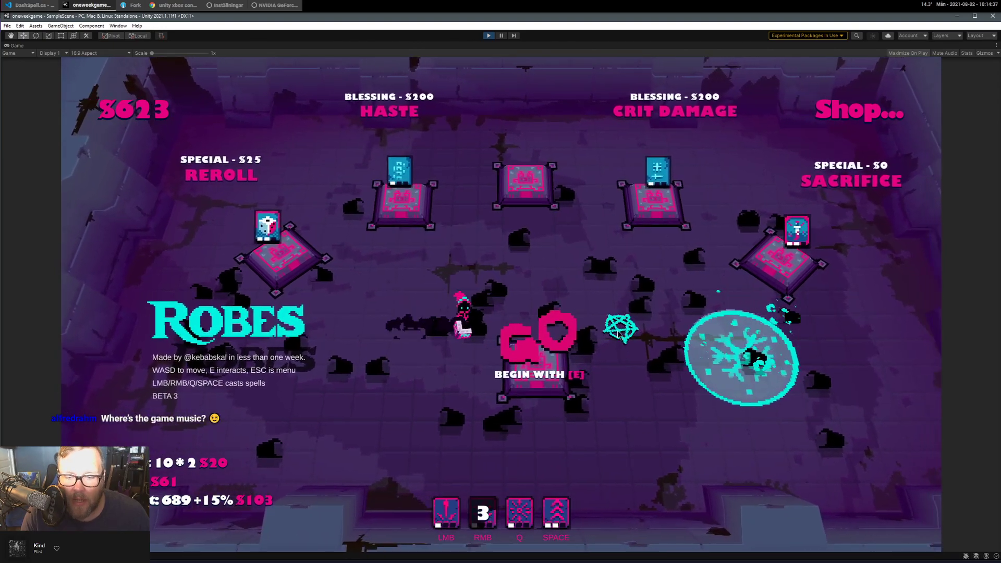
{"action": "key", "text": "d"}
{"action": "key", "text": "q"}
{"action": "key", "text": "w"}
{"action": "key", "text": "a"}
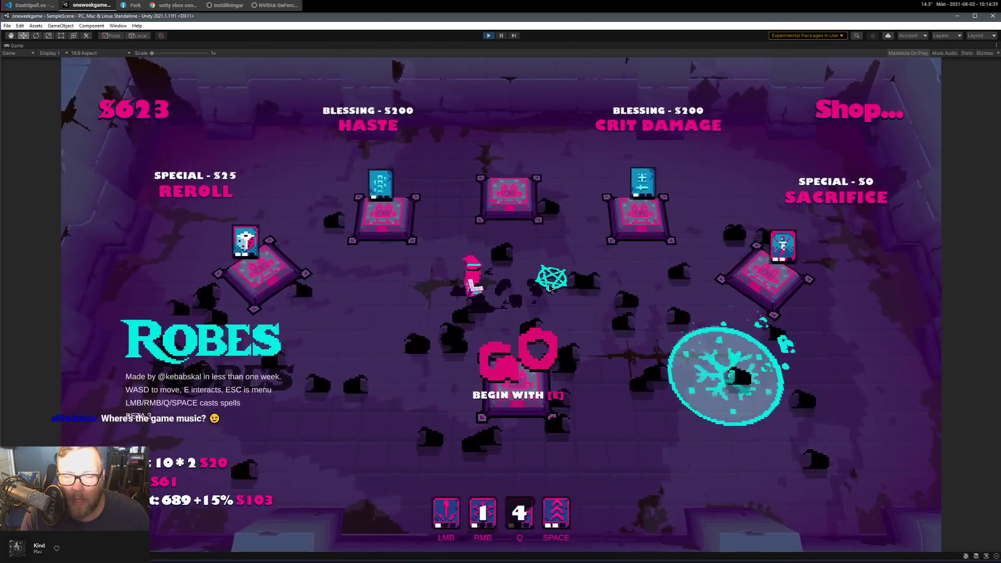
Walk up to the Haste pedestal and buy the Haste blessing for $200.
{"action": "key", "text": "w"}
{"action": "key", "text": "d"}
{"action": "key", "text": "s"}
{"action": "key", "text": "a"}
{"action": "key", "text": "w"}
{"action": "key", "text": "d"}
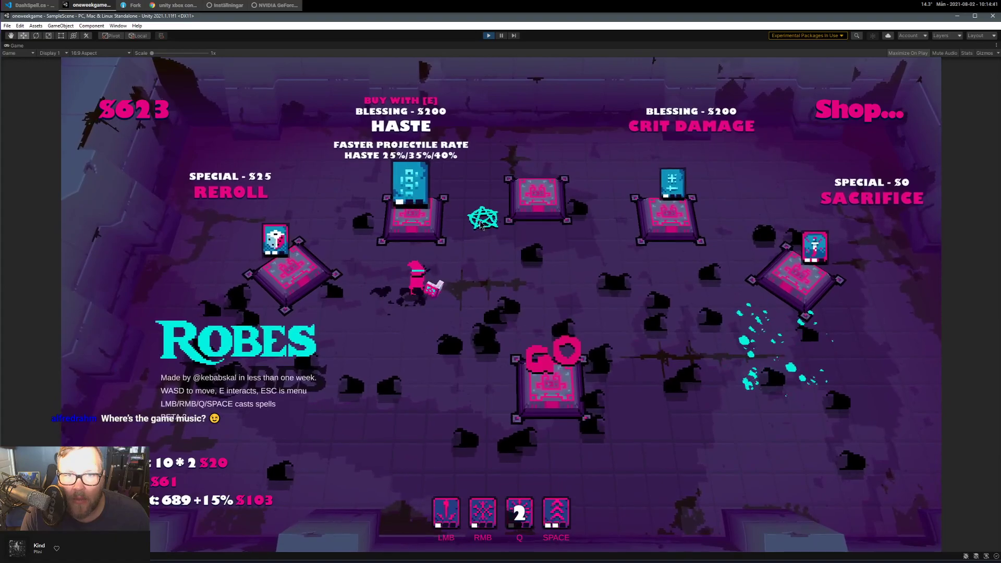
{"action": "key", "text": "a"}
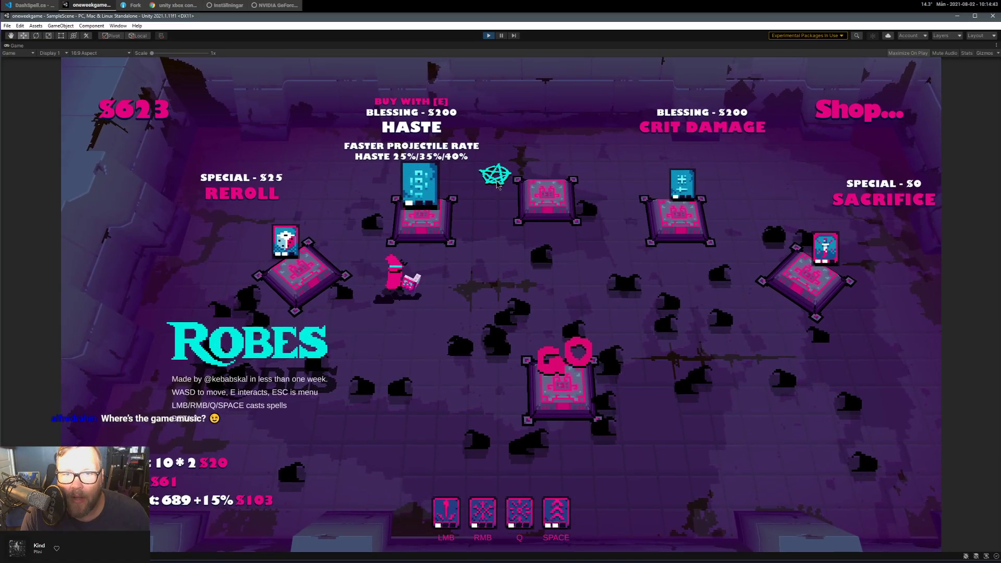
{"action": "key", "text": "d"}
{"action": "key", "text": "a"}
{"action": "key", "text": "w"}
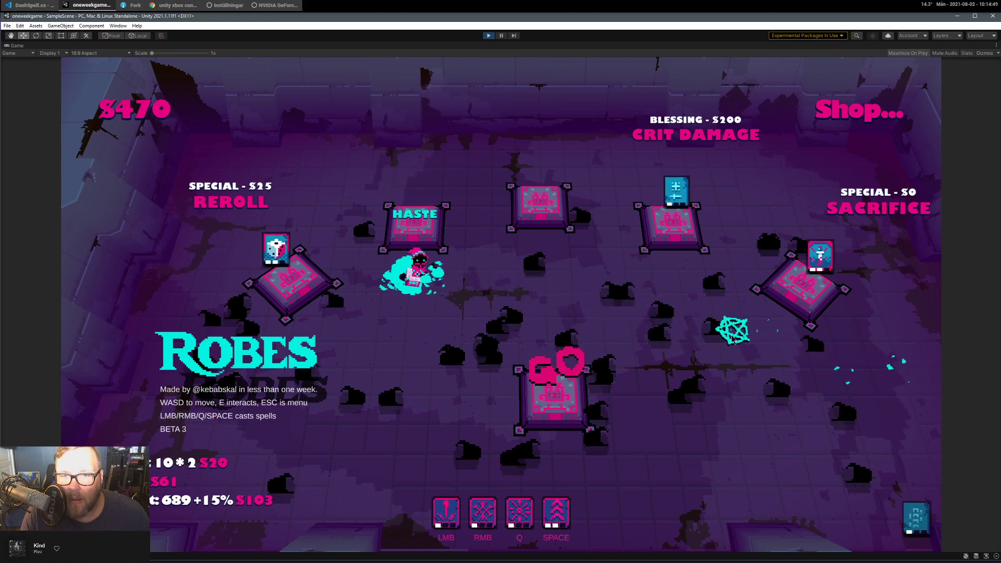
Buy the Crit Damage blessing for $200 and reroll the shop's items for $25.
{"action": "key", "text": "d"}
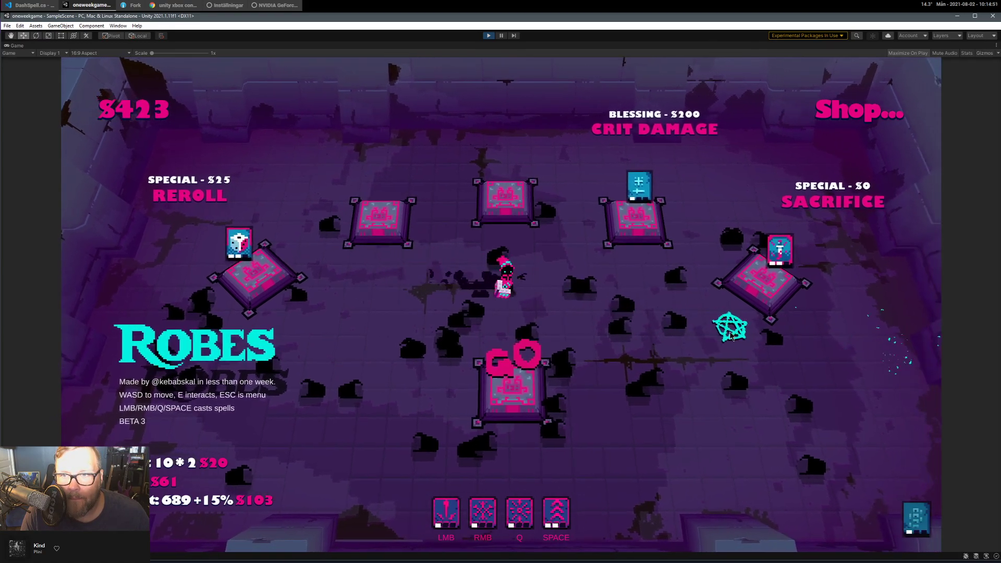
{"action": "key", "text": "e"}
{"action": "key", "text": "a"}
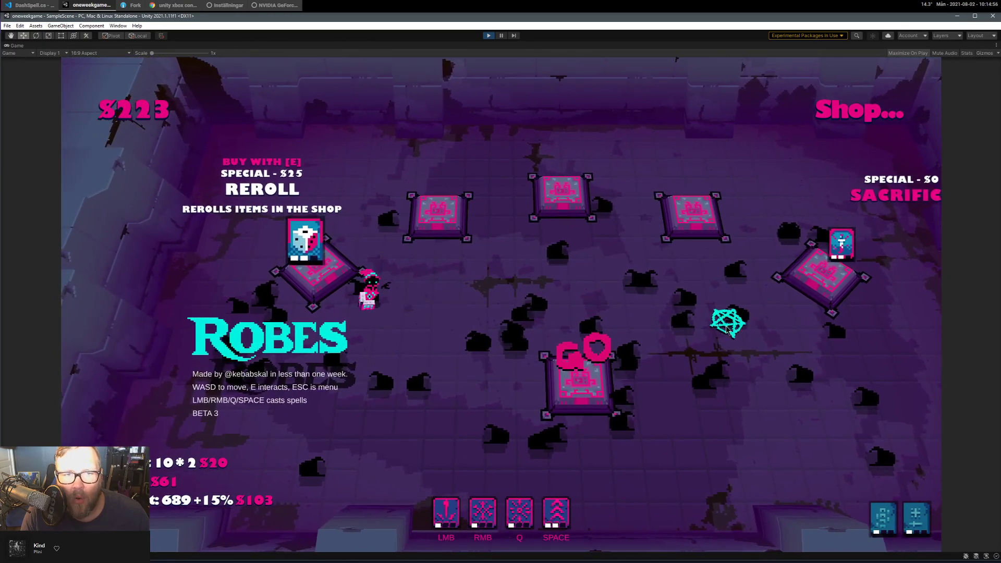
{"action": "key", "text": "d"}
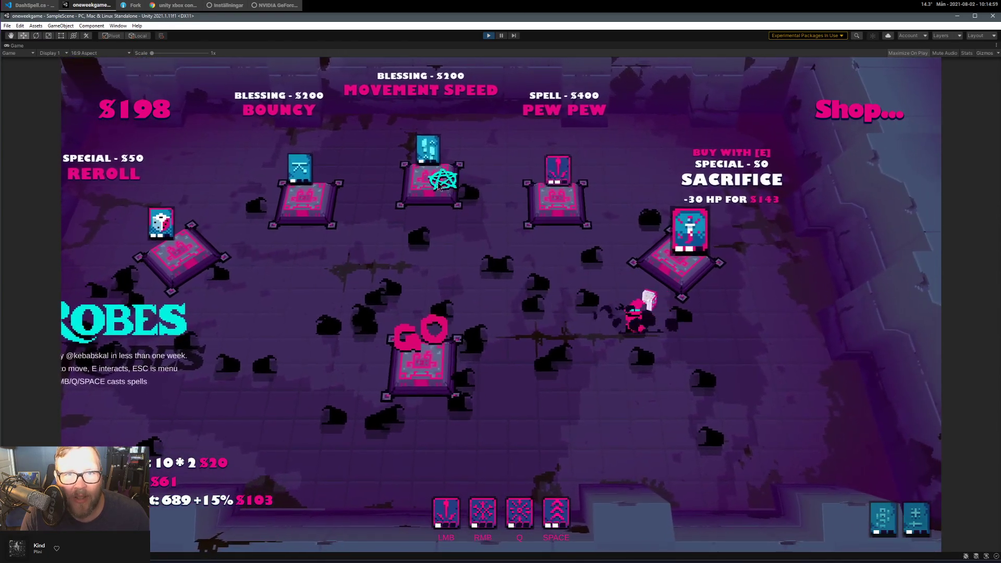
Buy the Sacrifice offer, trading 30 HP for money, and cast Nova beside the pedestal.
{"action": "key", "text": "a"}
{"action": "key", "text": "d"}
{"action": "key", "text": "q"}
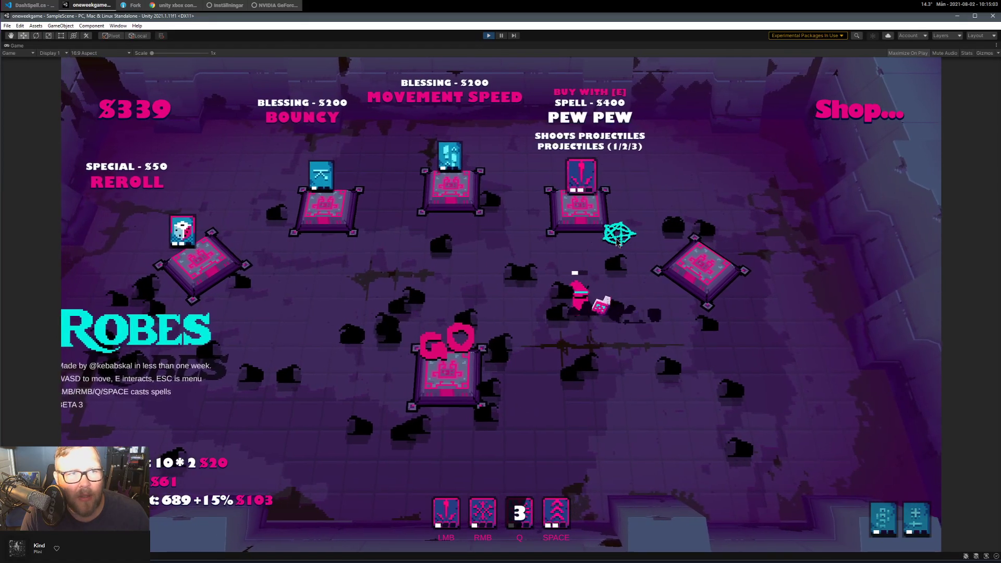
Walk between the Pew Pew, Bouncy and Sacrifice pedestals to read their effects.
{"action": "key", "text": "w"}
{"action": "key", "text": "a"}
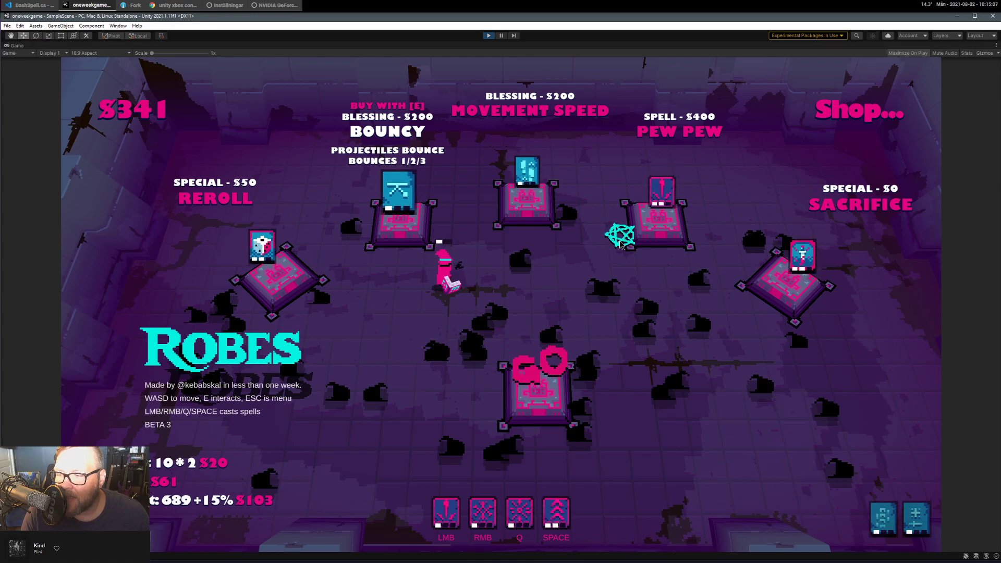
{"action": "key", "text": "d"}
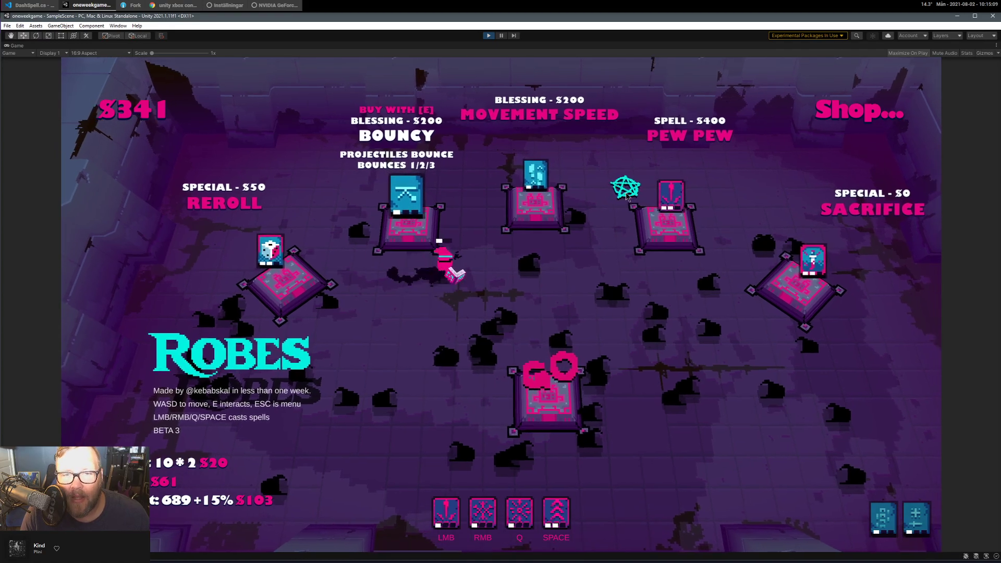
{"action": "key", "text": "a"}
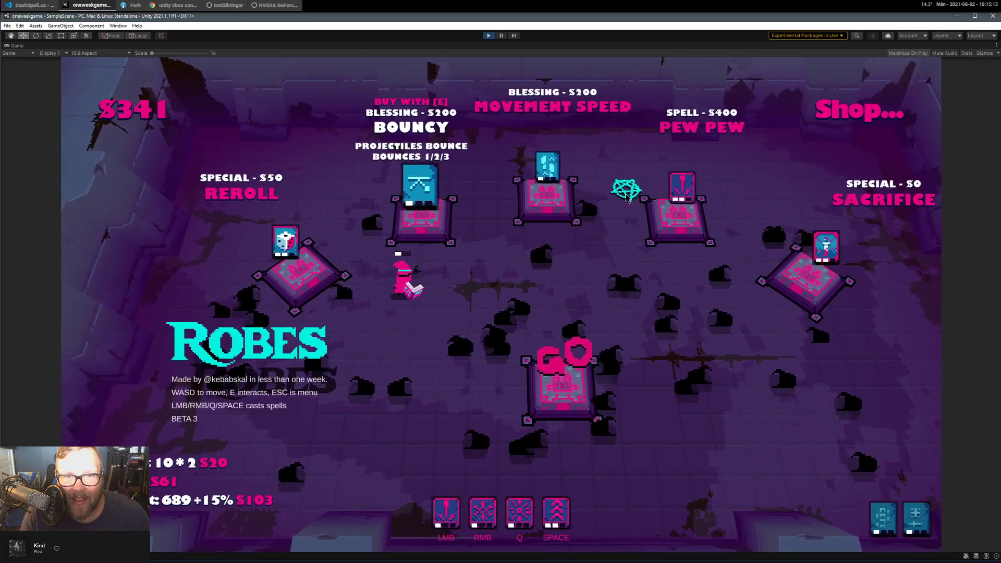
{"action": "key", "text": "d"}
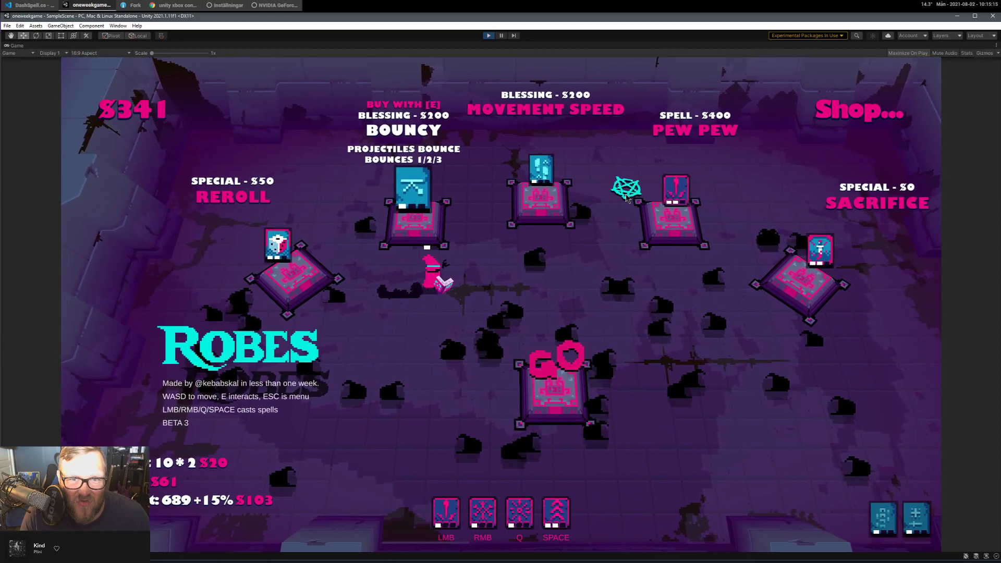
{"action": "key", "text": "a"}
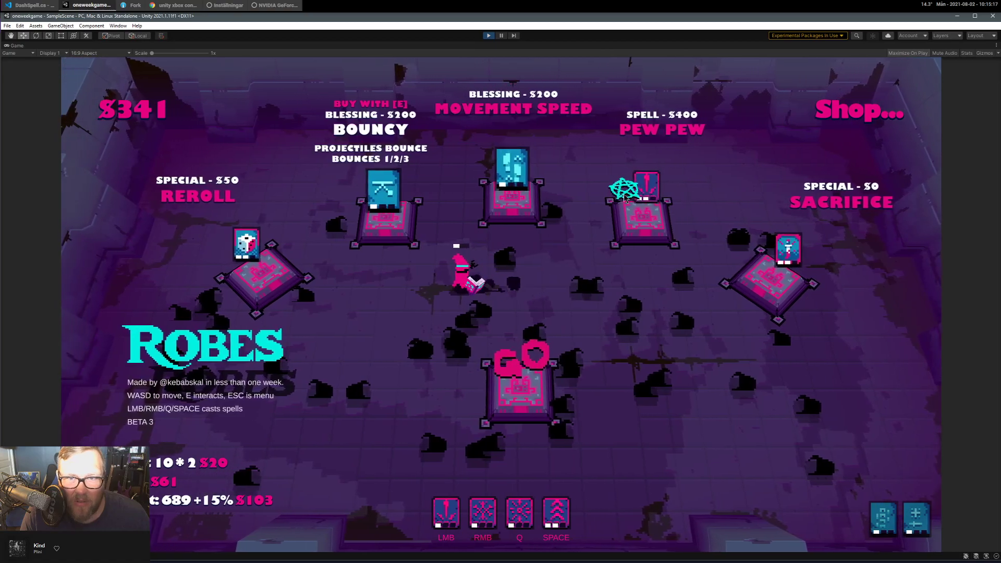
{"action": "key", "text": "d"}
{"action": "key", "text": "s"}
{"action": "key", "text": "space"}
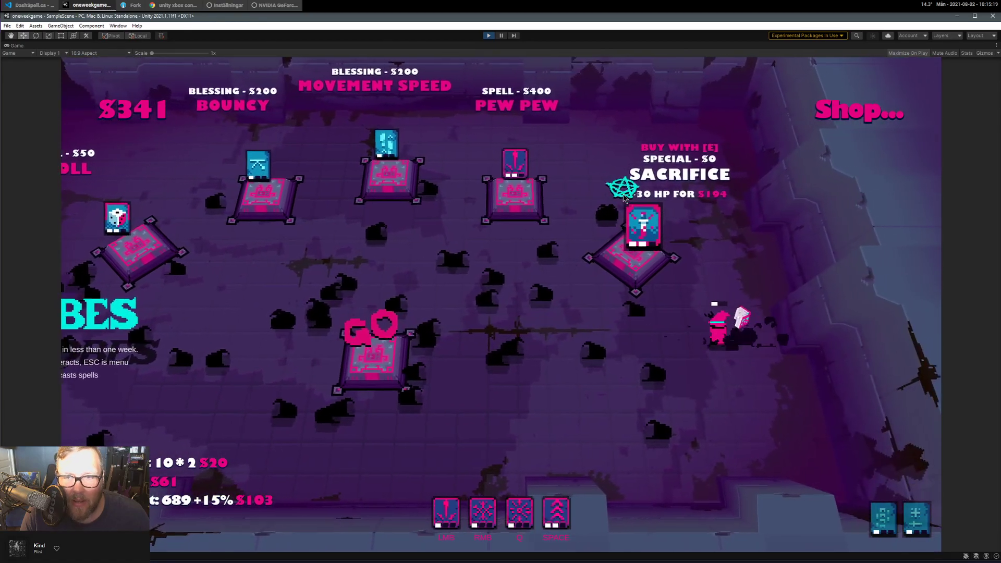
Dash back across the shop to compare the Movement Speed and Bouncy blessings.
{"action": "key", "text": "a"}
{"action": "key", "text": "s"}
{"action": "key", "text": "w"}
{"action": "key", "text": "space"}
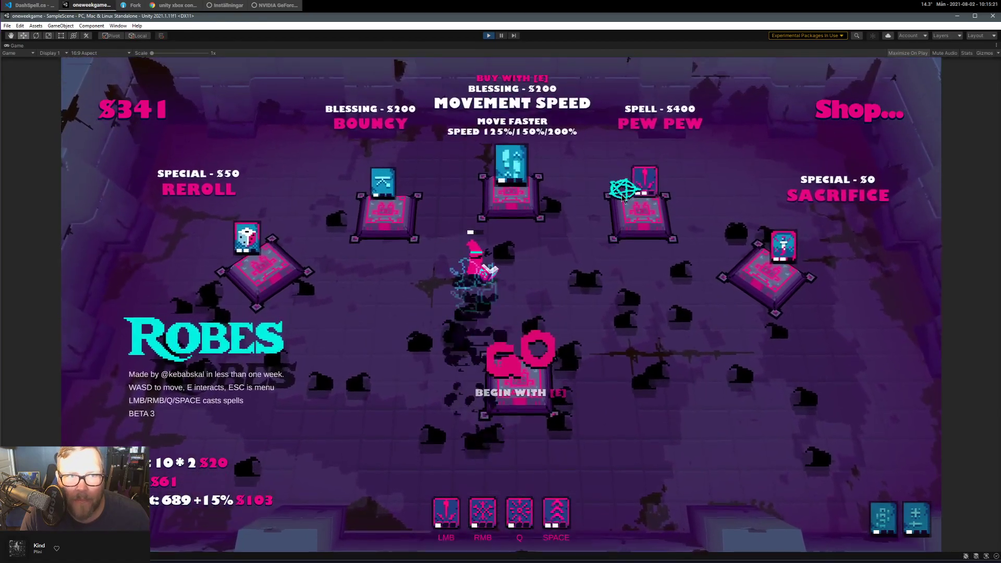
{"action": "key", "text": "a"}
{"action": "key", "text": "s"}
{"action": "key", "text": "d"}
{"action": "key", "text": "a"}
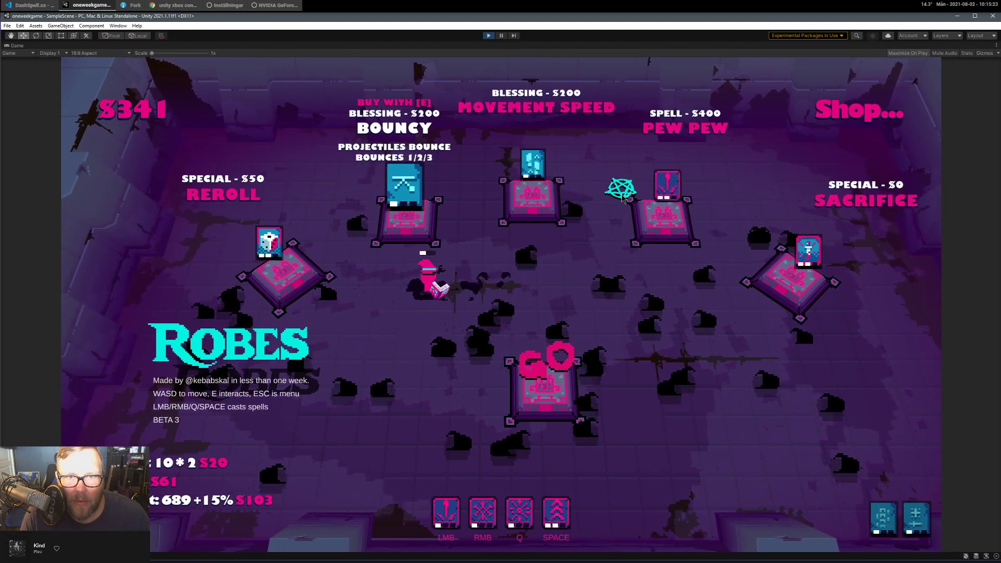
{"action": "key", "text": "d"}
{"action": "key", "text": "a"}
{"action": "key", "text": "d"}
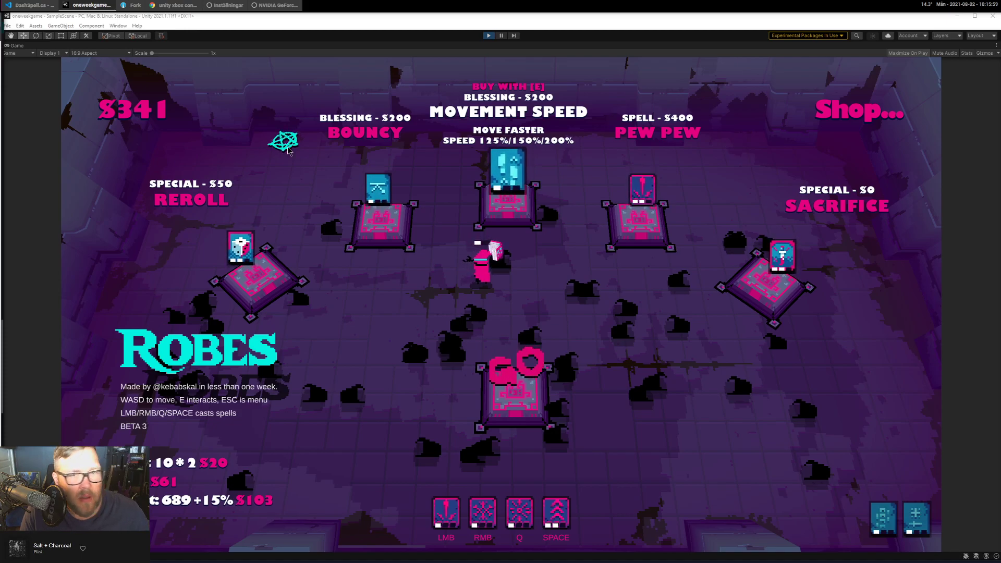
Revisit the Pew Pew, Movement Speed and Bouncy pedestals to weigh their offers.
{"action": "left_click", "coordinate": [599, 289]}
{"action": "key", "text": "d"}
{"action": "key", "text": "s"}
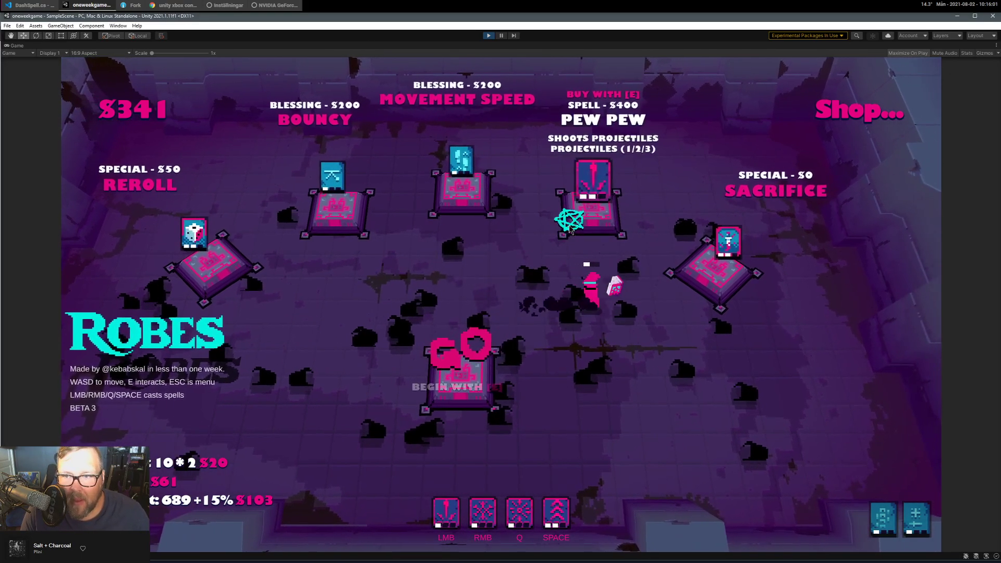
{"action": "key", "text": "a"}
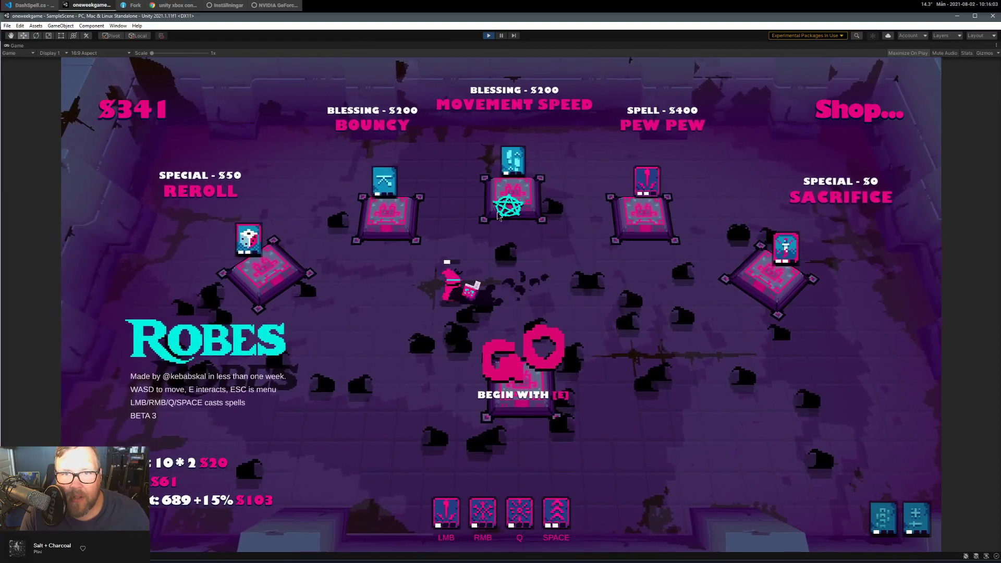
{"action": "key", "text": "d"}
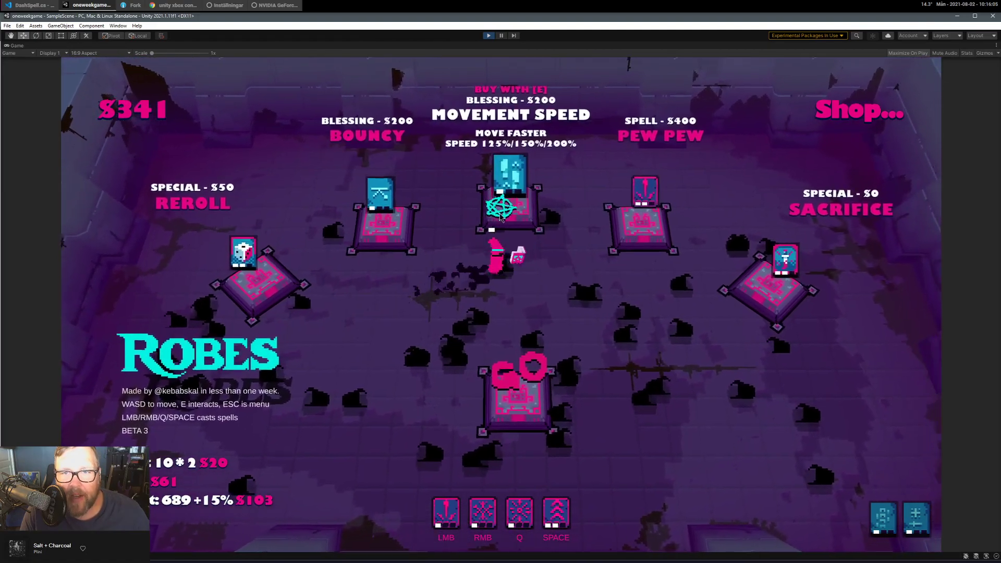
{"action": "key", "text": "a"}
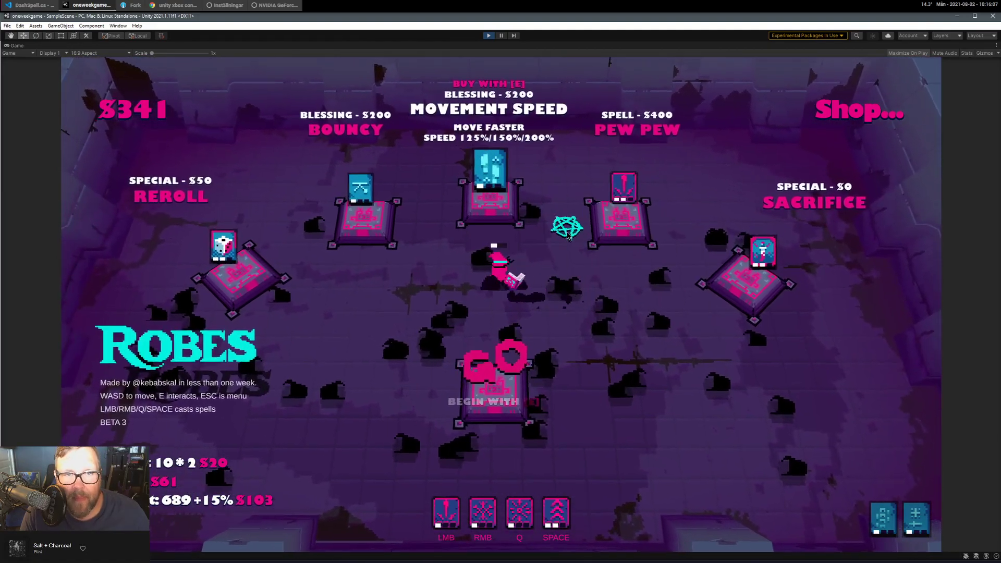
{"action": "key", "text": "d"}
{"action": "key", "text": "a"}
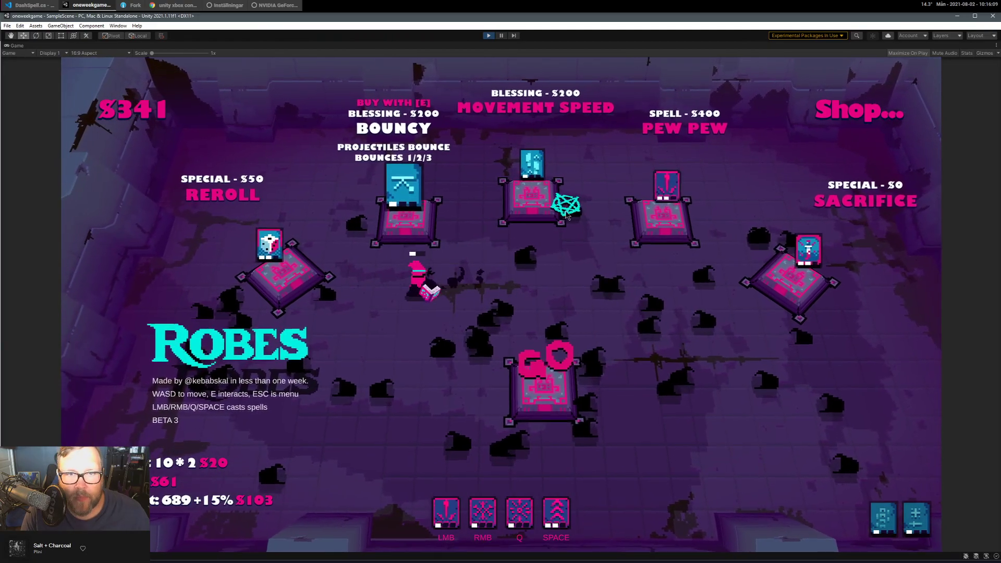
Fire test shots across the shop while moving toward the Pew Pew pedestal.
{"action": "key", "text": "d"}
{"action": "left_click", "coordinate": [382, 340]}
{"action": "left_click", "coordinate": [704, 405]}
{"action": "left_click", "coordinate": [599, 252]}
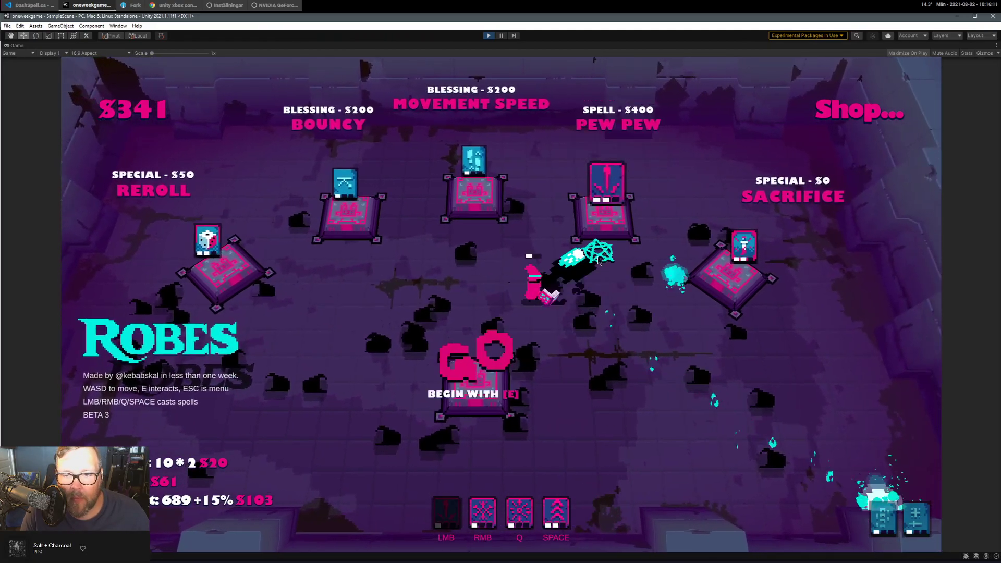
{"action": "left_click", "coordinate": [614, 254]}
Return to the Movement Speed pedestal, buy that blessing for $200 and walk to the GO pedestal.
{"action": "key", "text": "d"}
{"action": "key", "text": "a"}
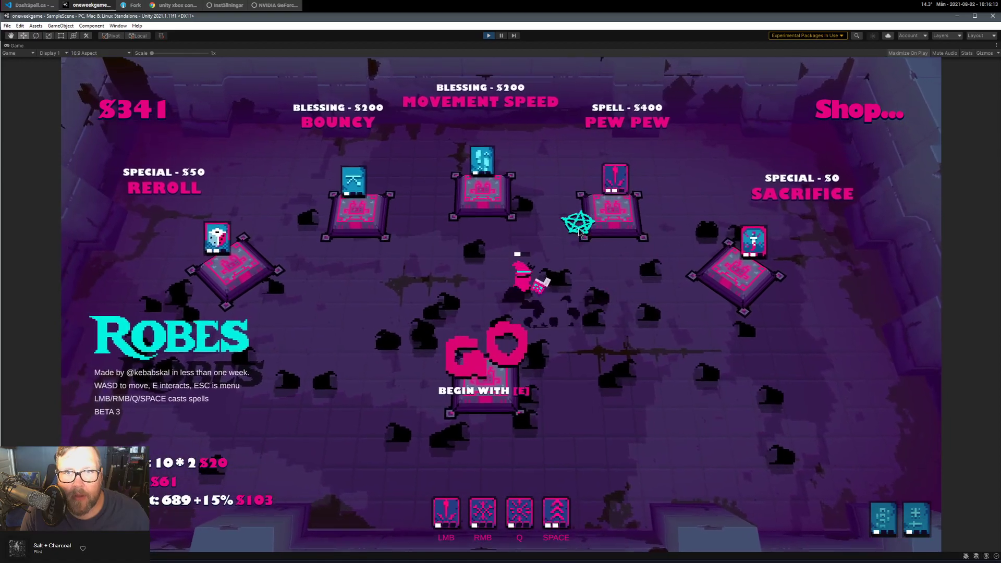
{"action": "key", "text": "a"}
{"action": "key", "text": "d"}
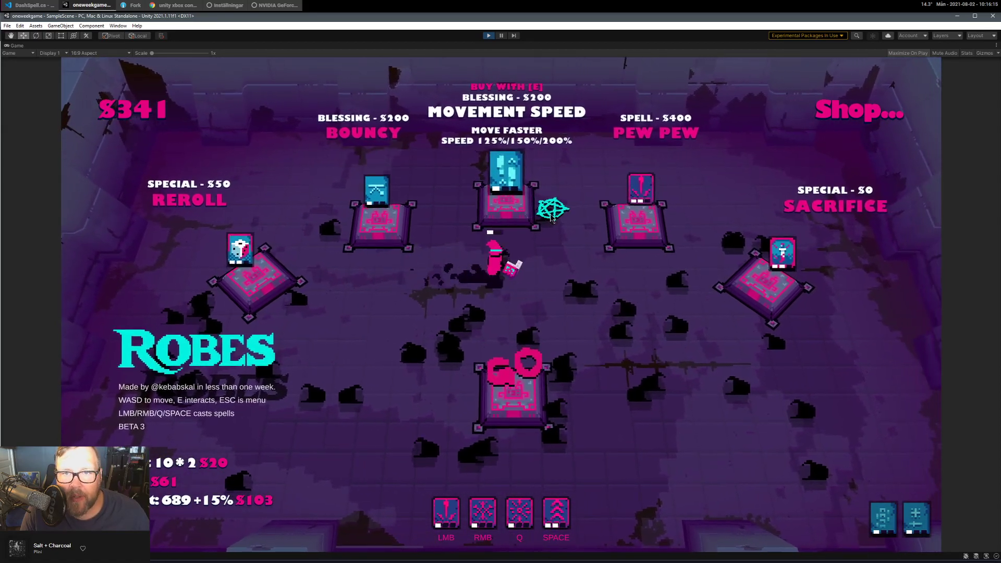
{"action": "key", "text": "s"}
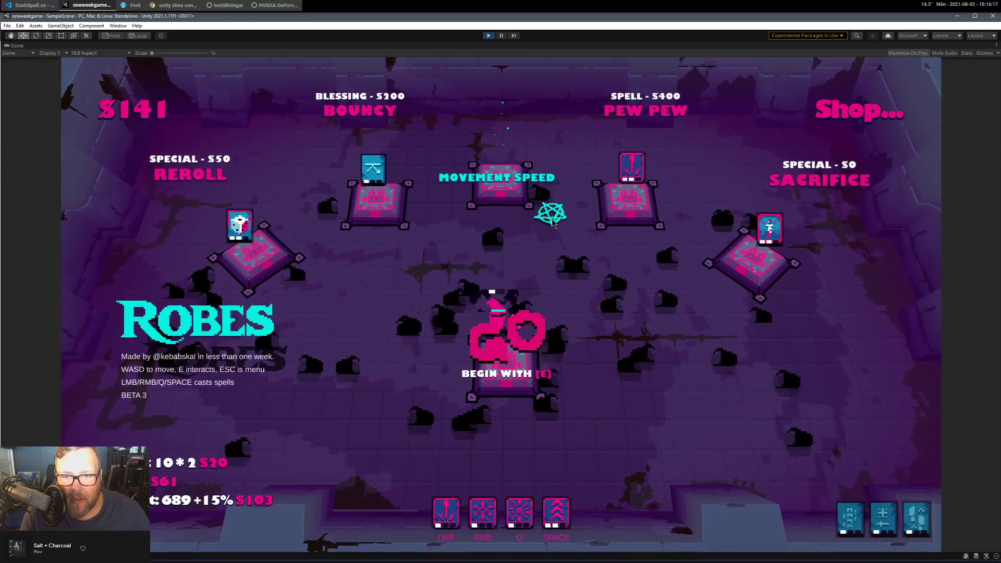
Begin the next level and attack the first spawning enemies with shots and the Blizzard spell.
{"action": "key", "text": "e"}
{"action": "key", "text": "w"}
{"action": "key", "text": "a"}
{"action": "left_click", "coordinate": [579, 319]}
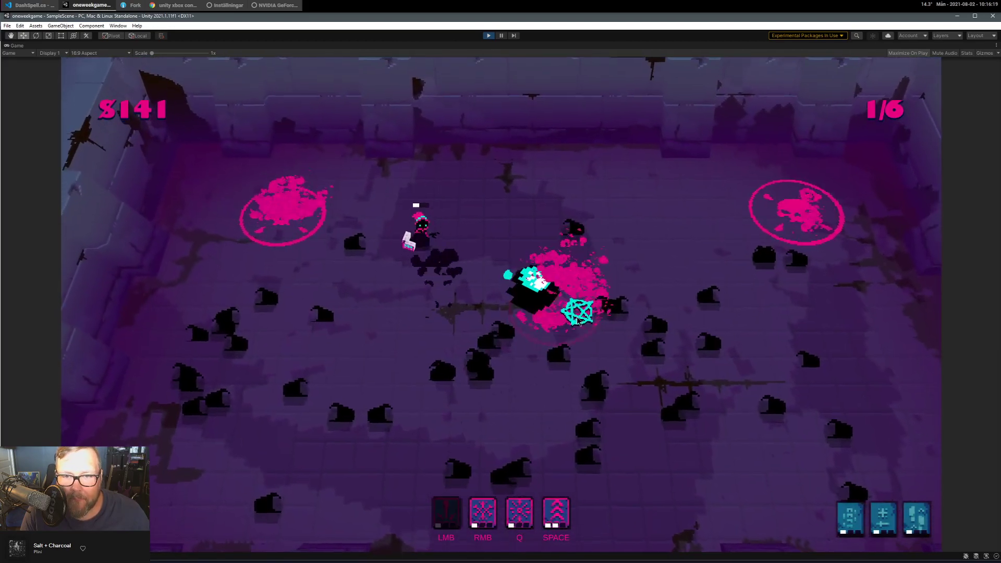
{"action": "key", "text": "s"}
{"action": "left_click", "coordinate": [591, 294]}
{"action": "left_click", "coordinate": [585, 250]}
{"action": "key", "text": "d"}
{"action": "left_click", "coordinate": [544, 227]}
{"action": "right_click", "coordinate": [498, 344]}
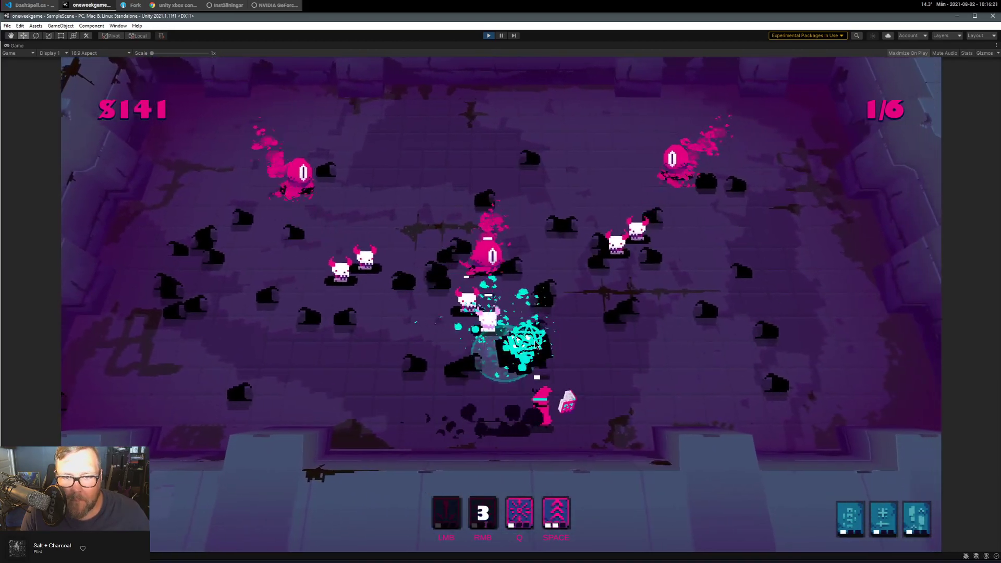
Shoot the pursuing horned skulls and red blobs while circling the arena, and dash away to its other side.
{"action": "left_click", "coordinate": [532, 336]}
{"action": "key", "text": "w"}
{"action": "left_click", "coordinate": [520, 385]}
{"action": "key", "text": "a"}
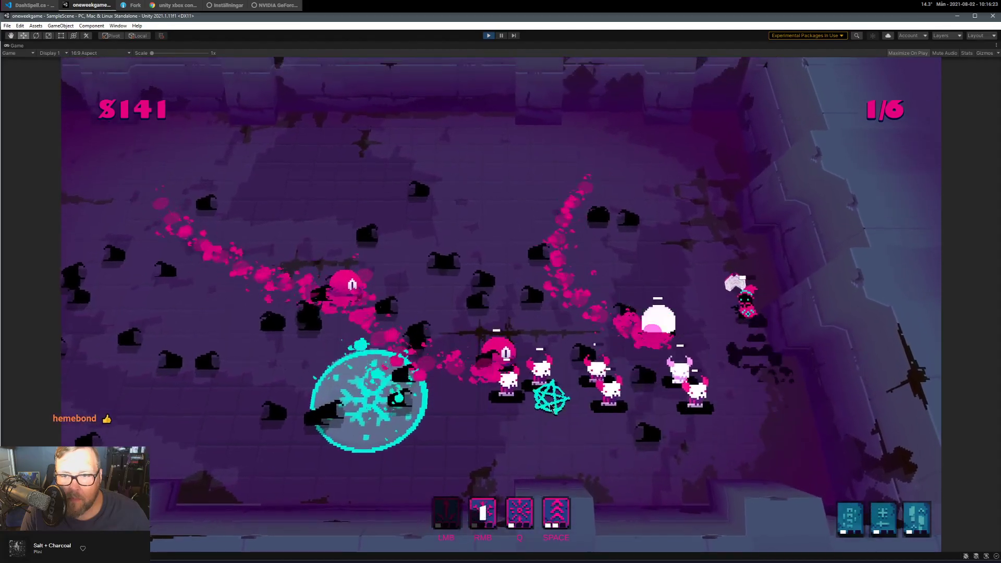
{"action": "left_click", "coordinate": [526, 398]}
{"action": "key", "text": "a"}
{"action": "key", "text": "space"}
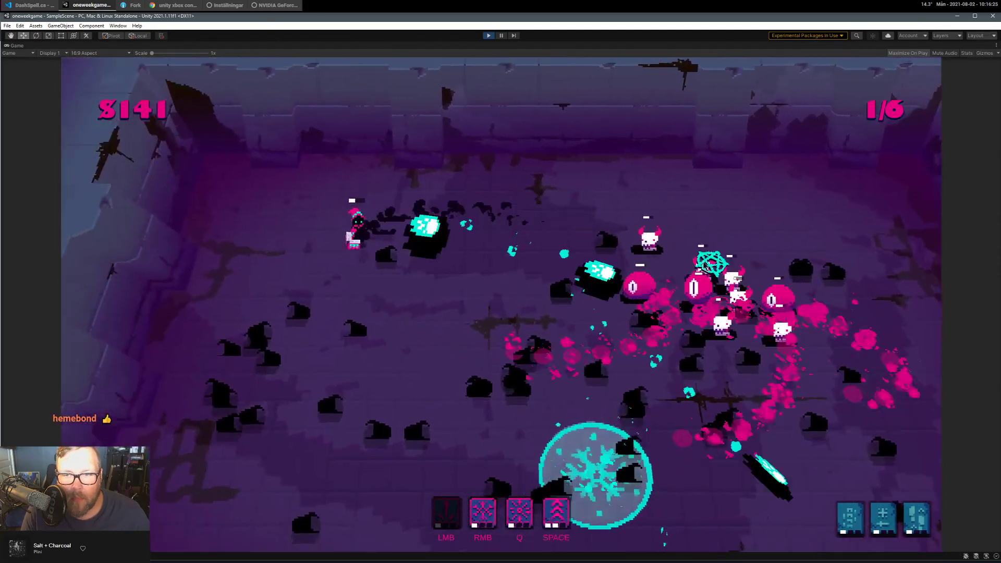
Cast Blizzard on the cluster of horned skulls and shoot the remaining enemies while retreating across the arena.
{"action": "right_click", "coordinate": [557, 269]}
{"action": "key", "text": "s"}
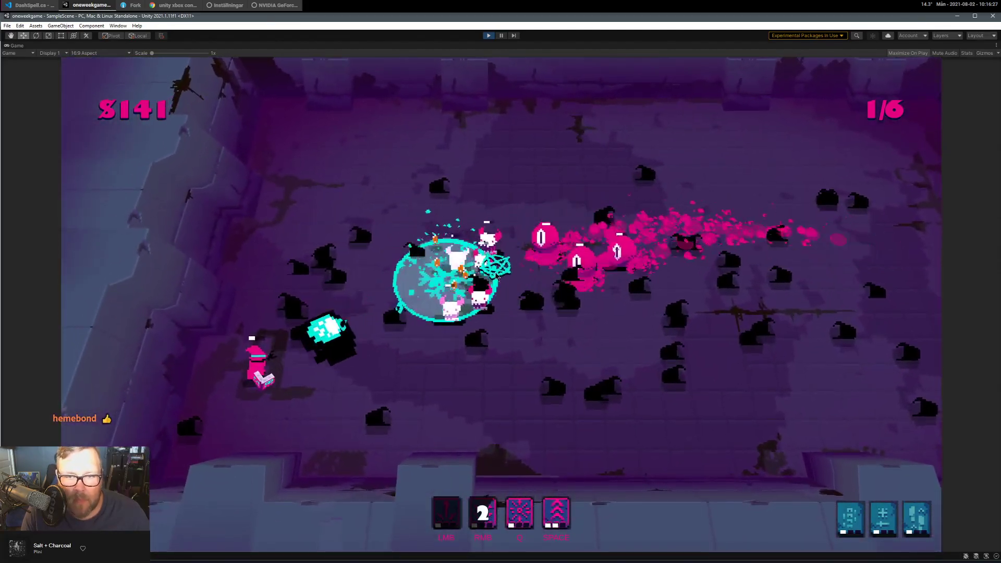
{"action": "key", "text": "d"}
{"action": "left_click", "coordinate": [334, 292]}
{"action": "key", "text": "s"}
{"action": "left_click", "coordinate": [266, 328]}
{"action": "key", "text": "w"}
{"action": "left_click", "coordinate": [275, 367]}
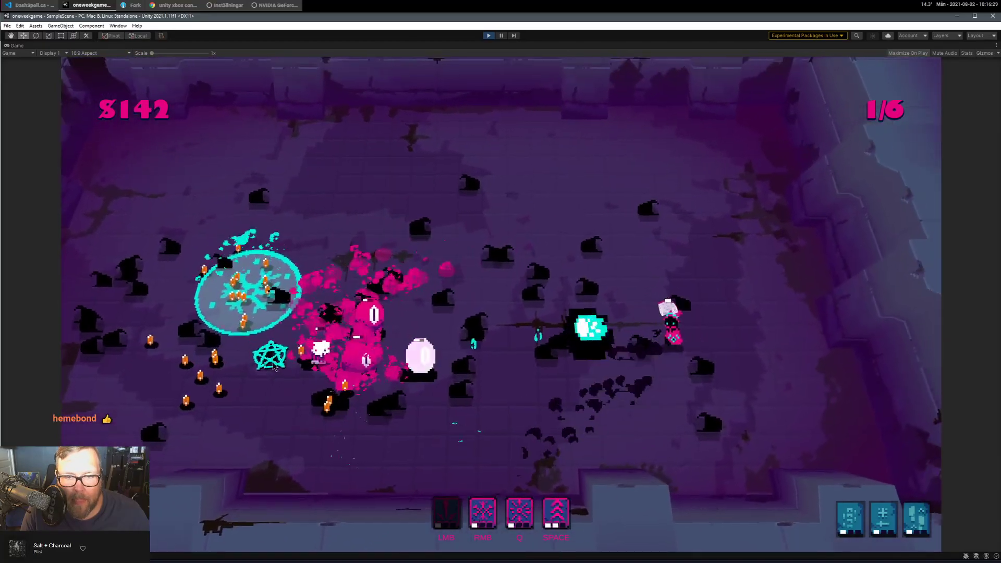
{"action": "key", "text": "d"}
{"action": "left_click", "coordinate": [275, 367]}
Fight on into the second wave, shooting, dashing away from the enemies and casting Blizzard at them.
{"action": "left_click_drag", "start_coordinate": [275, 369], "coordinate": [376, 255]}
{"action": "key", "text": "space"}
{"action": "key", "text": "a"}
{"action": "key", "text": "s"}
{"action": "key", "text": "d"}
{"action": "key", "text": "space"}
{"action": "key", "text": "w"}
{"action": "key", "text": "a"}
{"action": "right_click", "coordinate": [696, 206]}
{"action": "key", "text": "s"}
{"action": "key", "text": "d"}
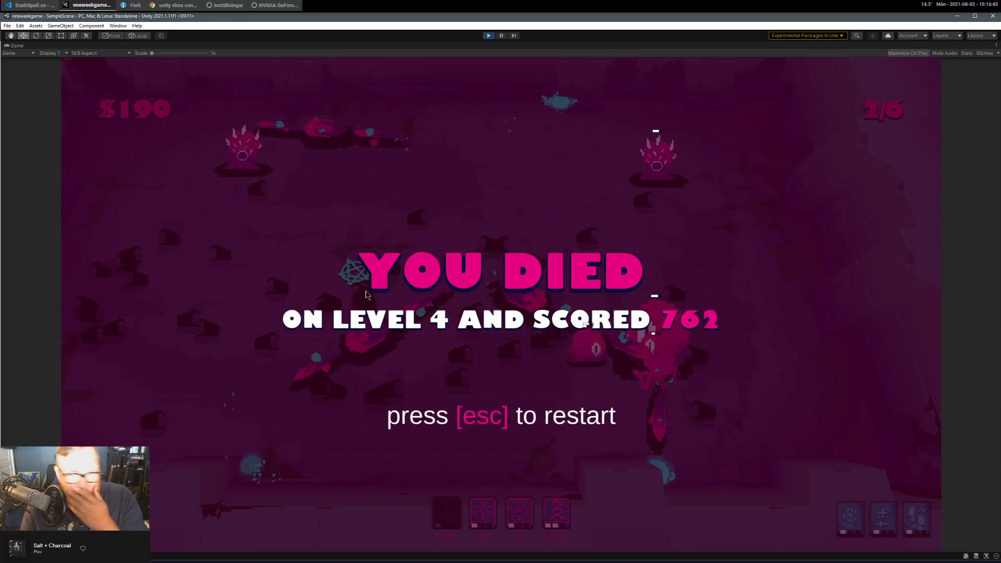
Restart the game after the death and move around the start pedestal, dashing once to test the movement.
{"action": "key", "text": "Escape"}
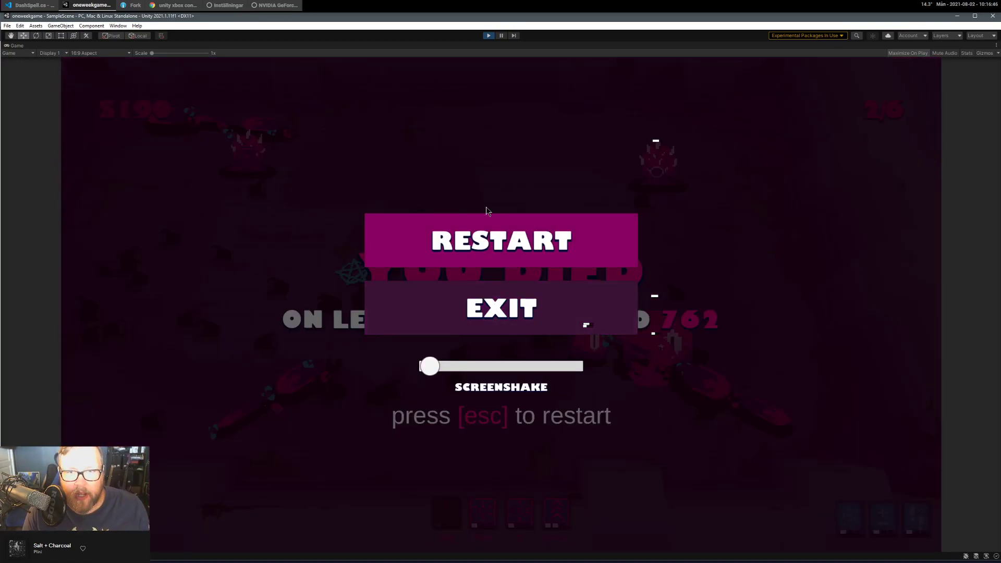
{"action": "left_click", "coordinate": [533, 257]}
{"action": "key", "text": "a"}
{"action": "key", "text": "s"}
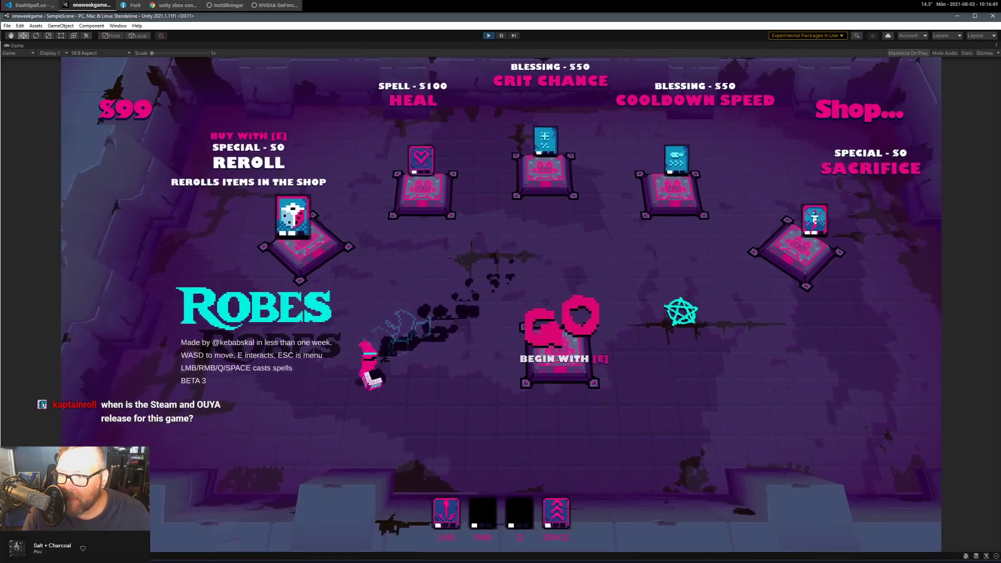
{"action": "key", "text": "d"}
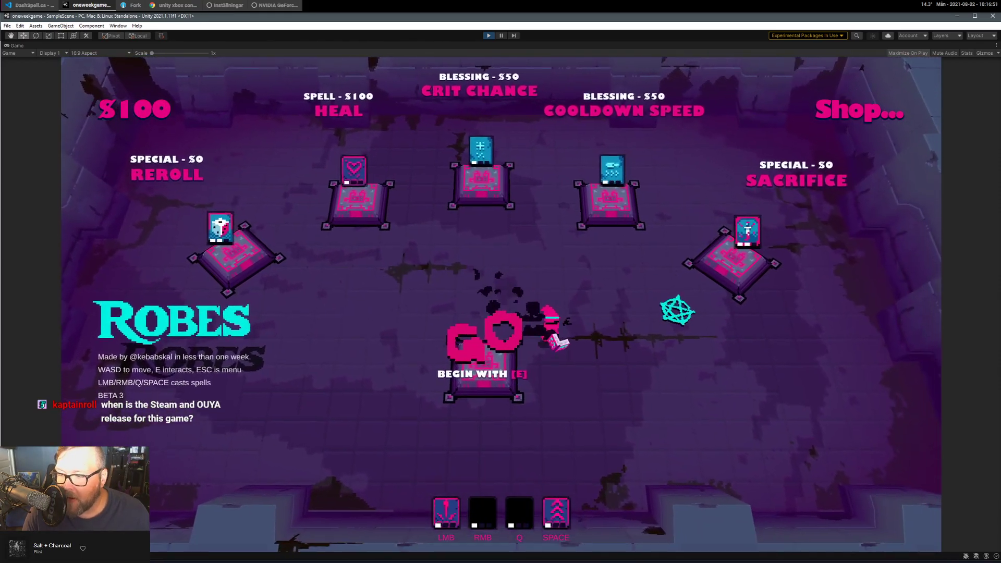
{"action": "key", "text": "a"}
{"action": "key", "text": "w"}
{"action": "key", "text": "d"}
{"action": "key", "text": "space"}
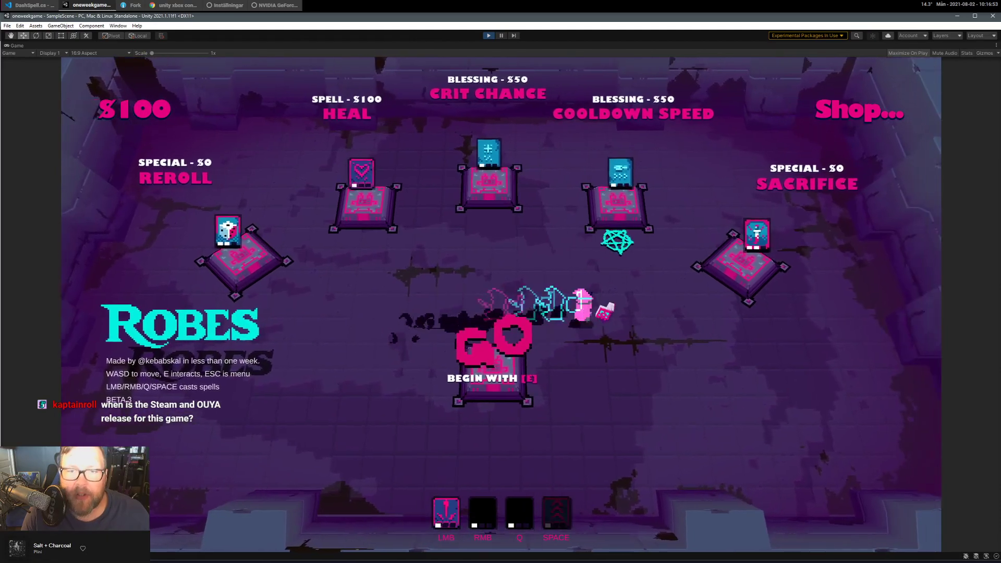
Walk along the shop pedestals to examine the descriptions of the Crit Chance and Cooldown Speed blessings and the Heal spell.
{"action": "key", "text": "a"}
{"action": "key", "text": "a"}
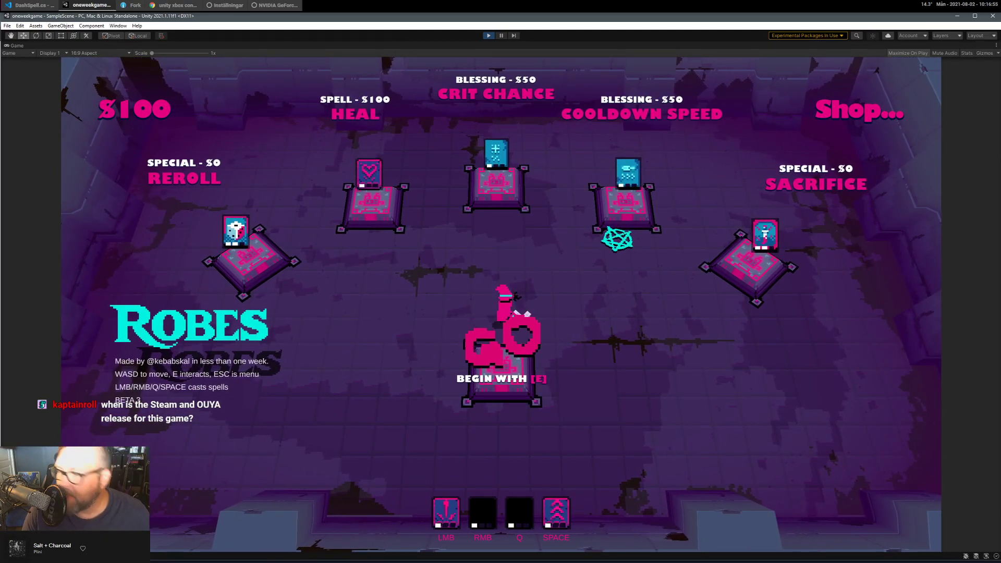
{"action": "key", "text": "w"}
{"action": "key", "text": "a"}
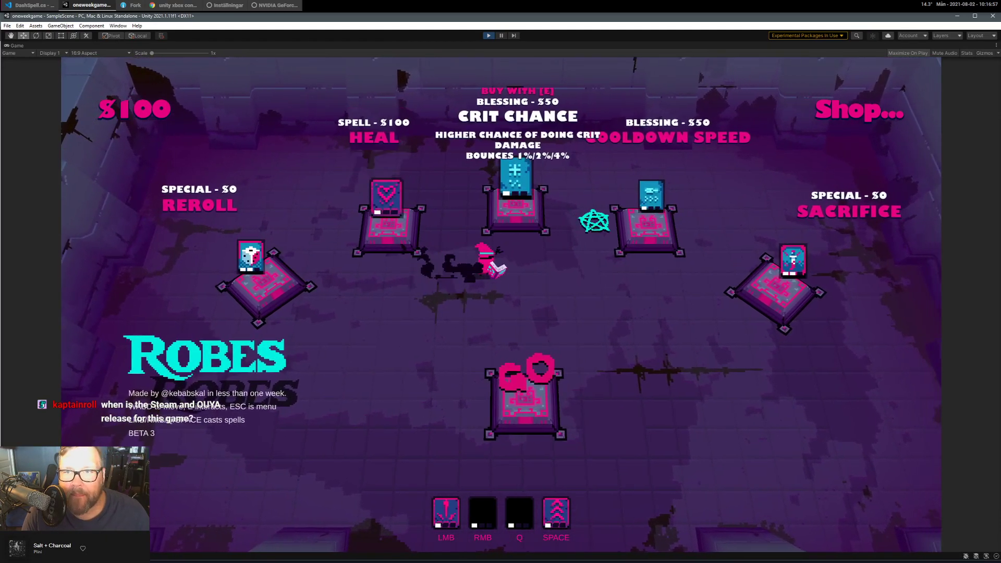
{"action": "key", "text": "d"}
{"action": "key", "text": "space"}
{"action": "key", "text": "s"}
{"action": "key", "text": "a"}
{"action": "key", "text": "w"}
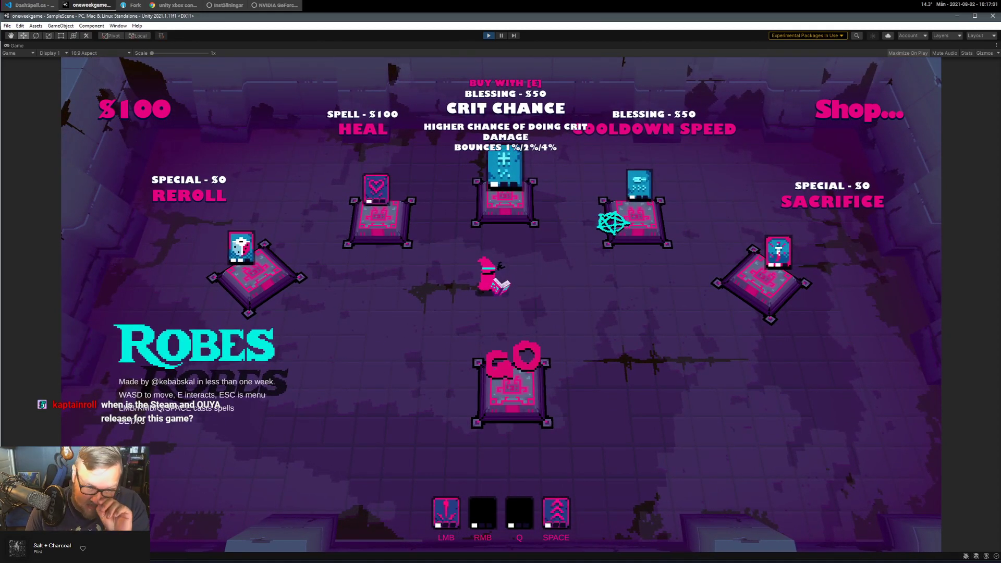
{"action": "key", "text": "d"}
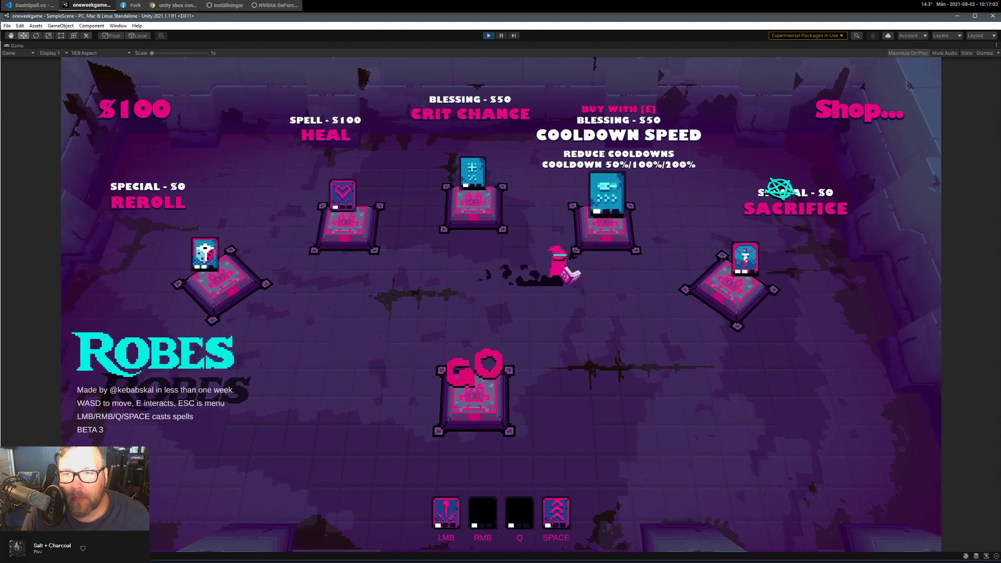
{"action": "key", "text": "a"}
End the play test and switch to Visual Studio Code to review the end of the dash cast in DashSpell.cs.
{"action": "key", "text": "Escape"}
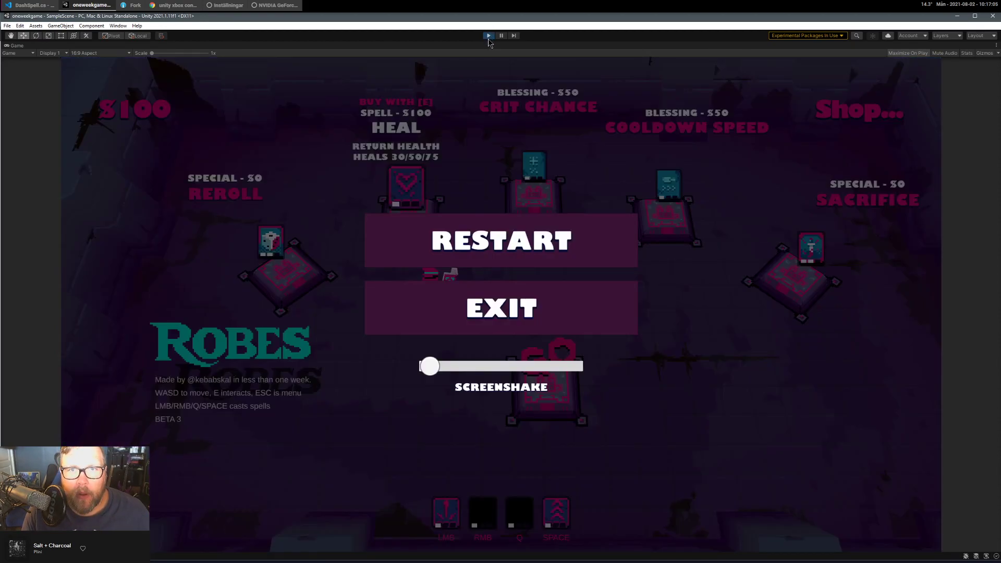
{"action": "left_click", "coordinate": [489, 36]}
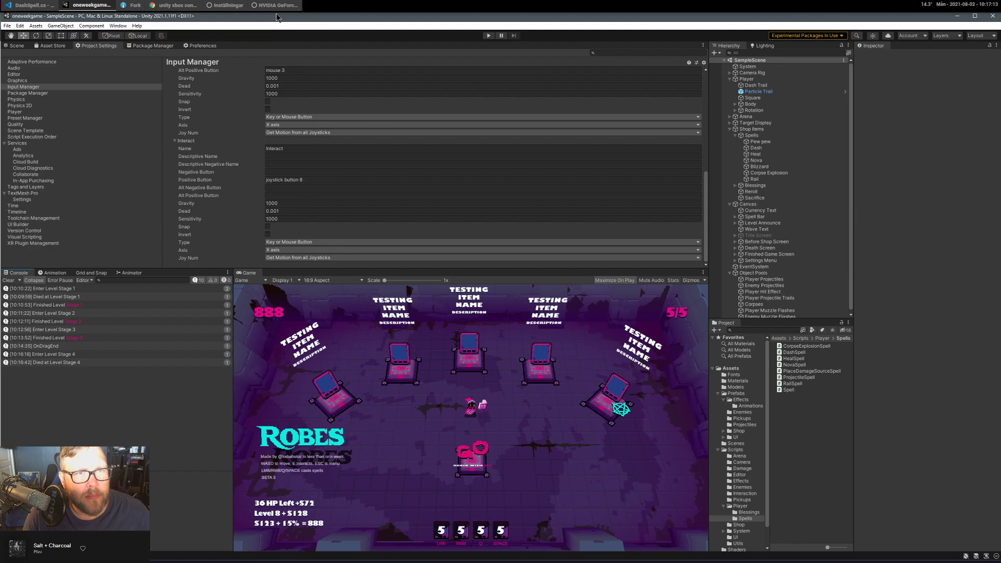
{"action": "left_click", "coordinate": [32, 6]}
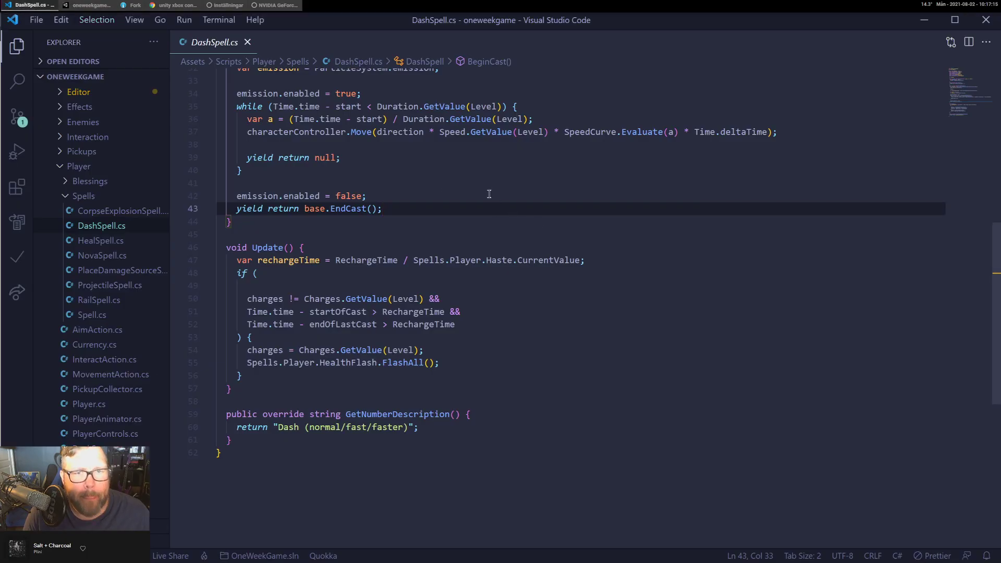
{"action": "left_click", "coordinate": [472, 186]}
{"action": "left_click", "coordinate": [484, 212]}
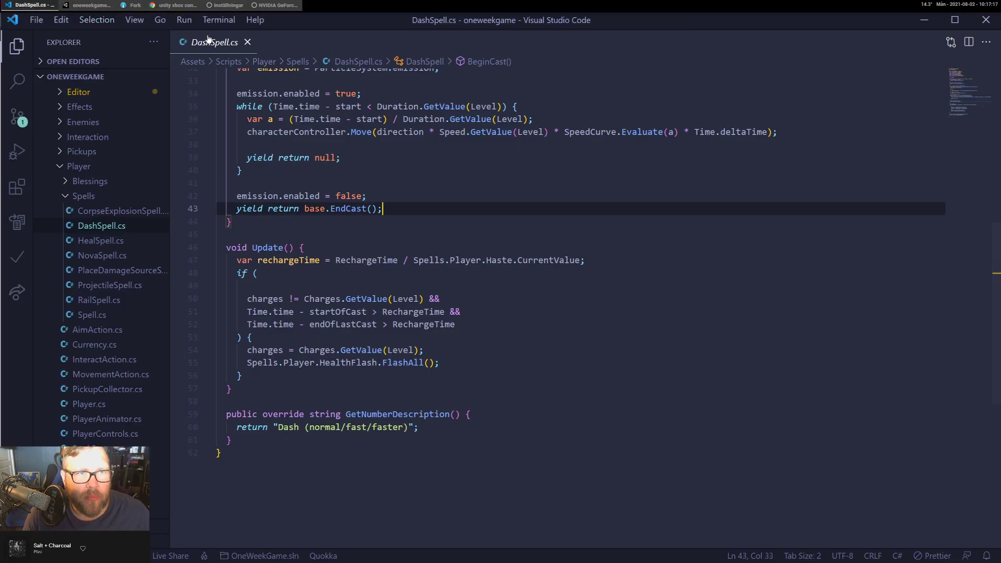
{"action": "left_click", "coordinate": [425, 161]}
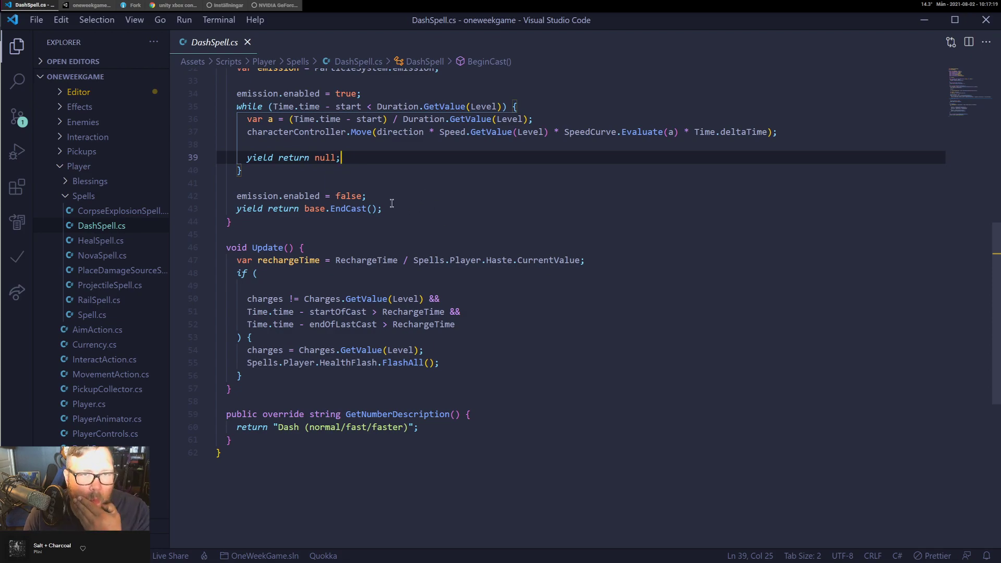
Switch to the Robes board in Milanote and examine the spell archetypes and the spell lists for each magic school.
{"action": "left_click", "coordinate": [172, 6]}
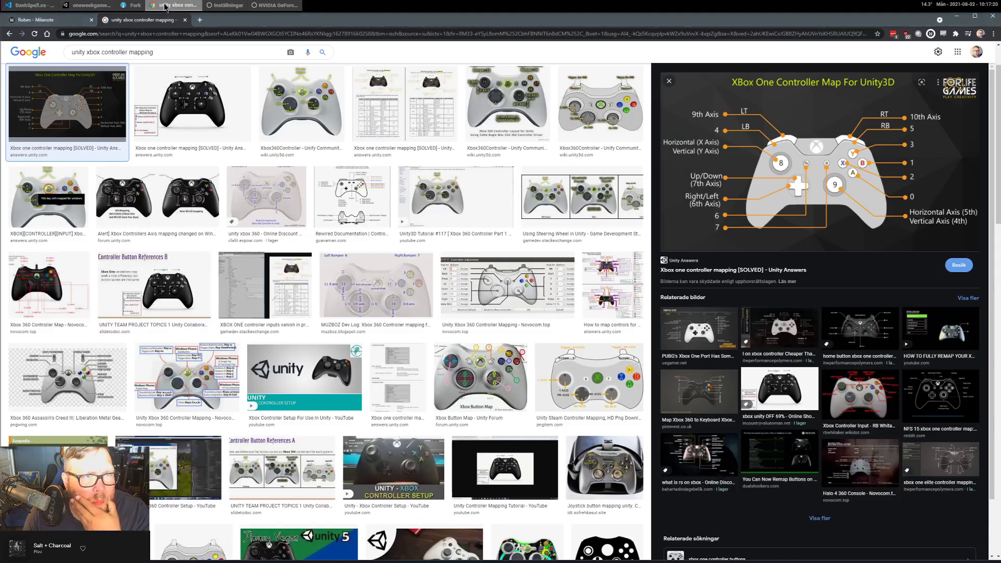
{"action": "left_click", "coordinate": [63, 20]}
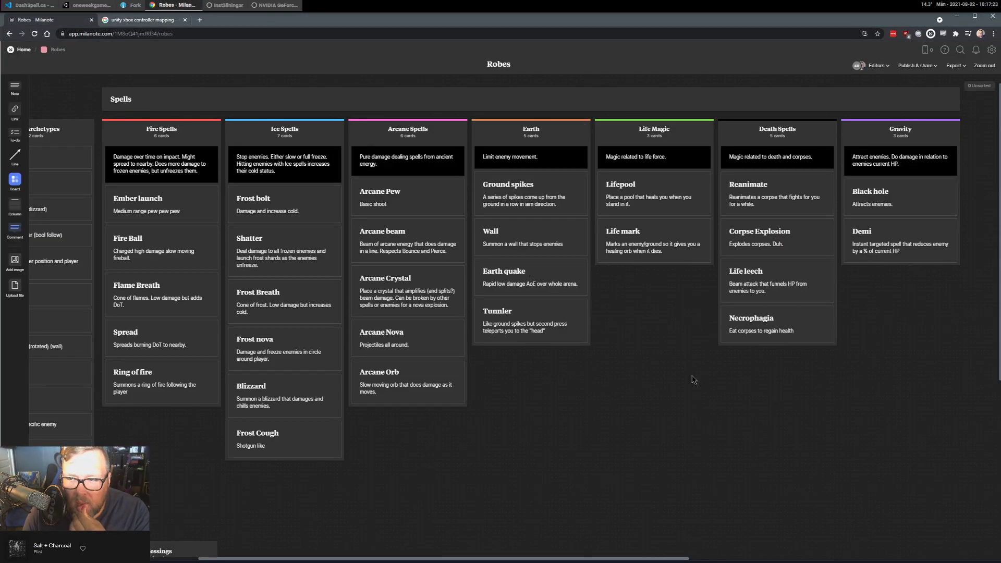
{"action": "middle_click_drag", "start_coordinate": [508, 415], "coordinate": [735, 384]}
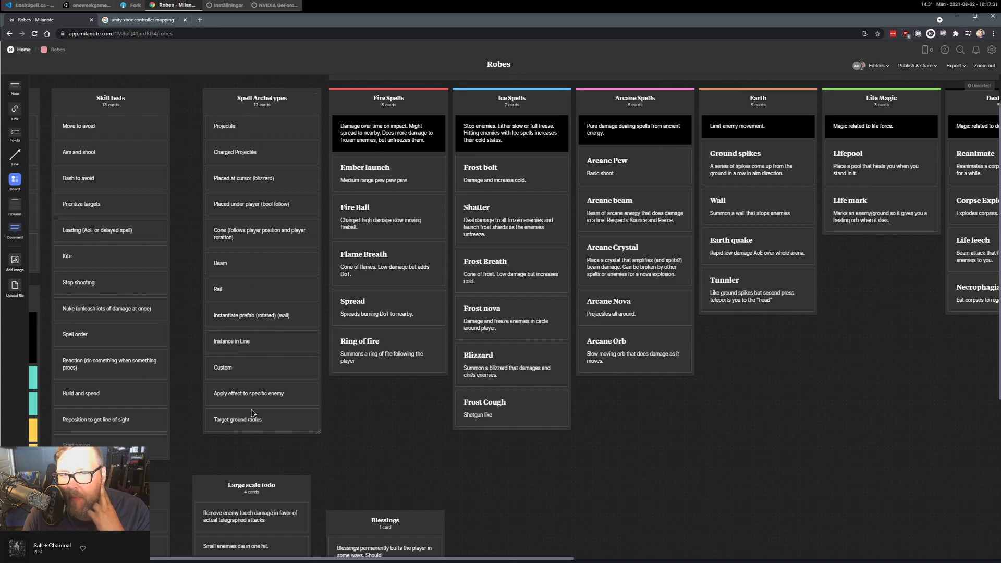
{"action": "middle_click_drag", "start_coordinate": [972, 187], "coordinate": [759, 406]}
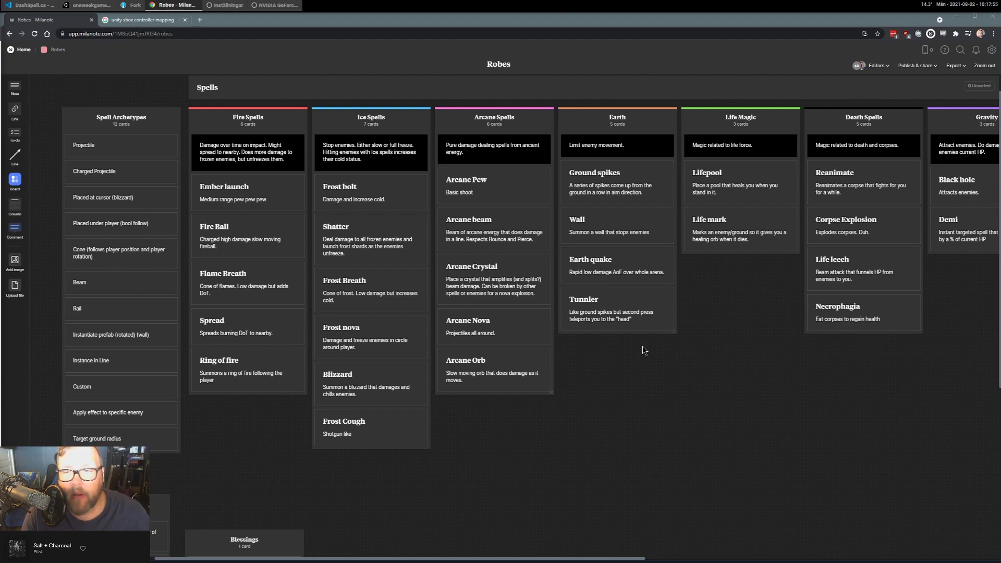
{"action": "left_click", "coordinate": [714, 426]}
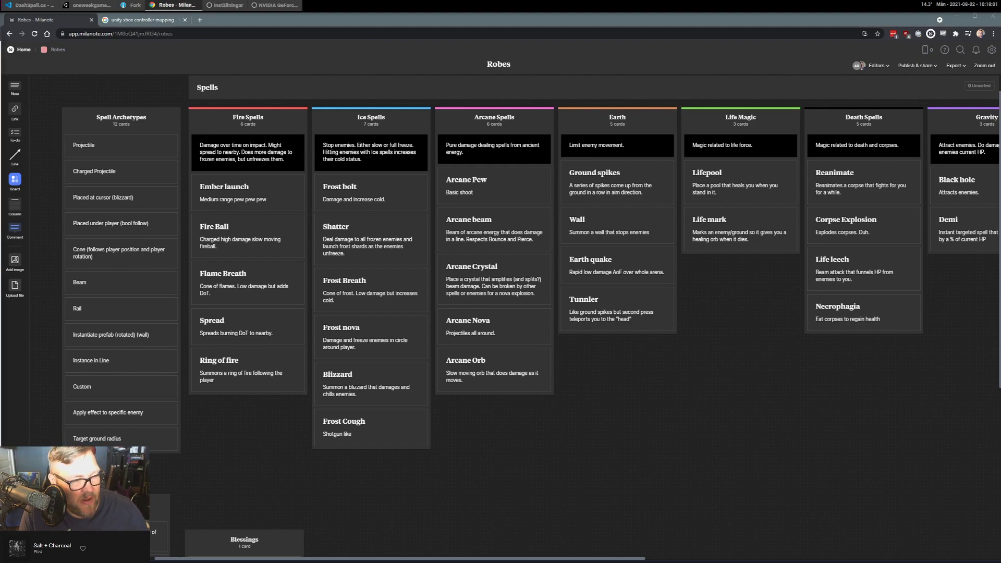
{"action": "left_click", "coordinate": [484, 454]}
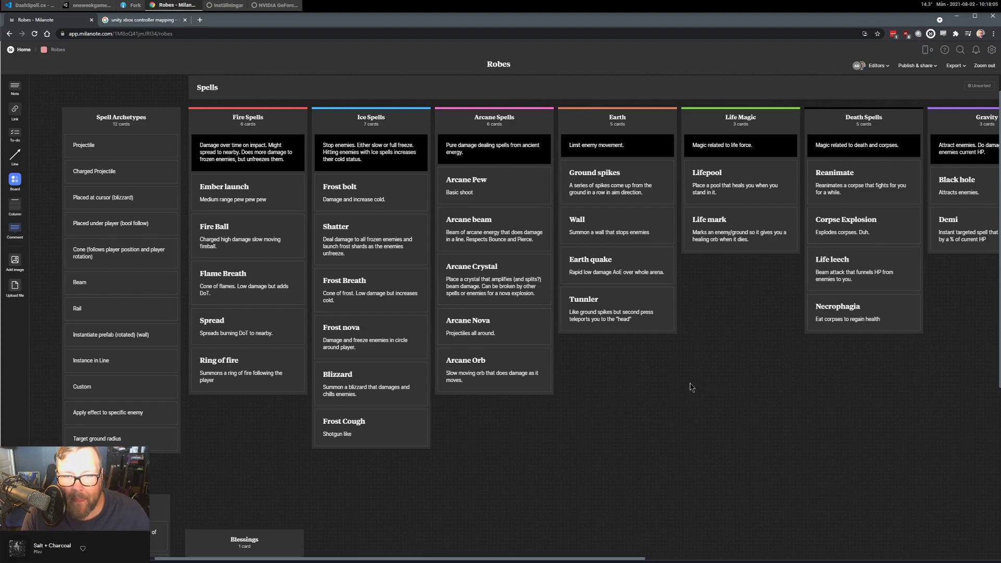
{"action": "middle_click_drag", "start_coordinate": [864, 404], "coordinate": [886, 368]}
{"action": "middle_click_drag", "start_coordinate": [764, 429], "coordinate": [771, 453]}
{"action": "scroll", "coordinate": [603, 320], "scroll_direction": "up", "scroll_amount": 1}
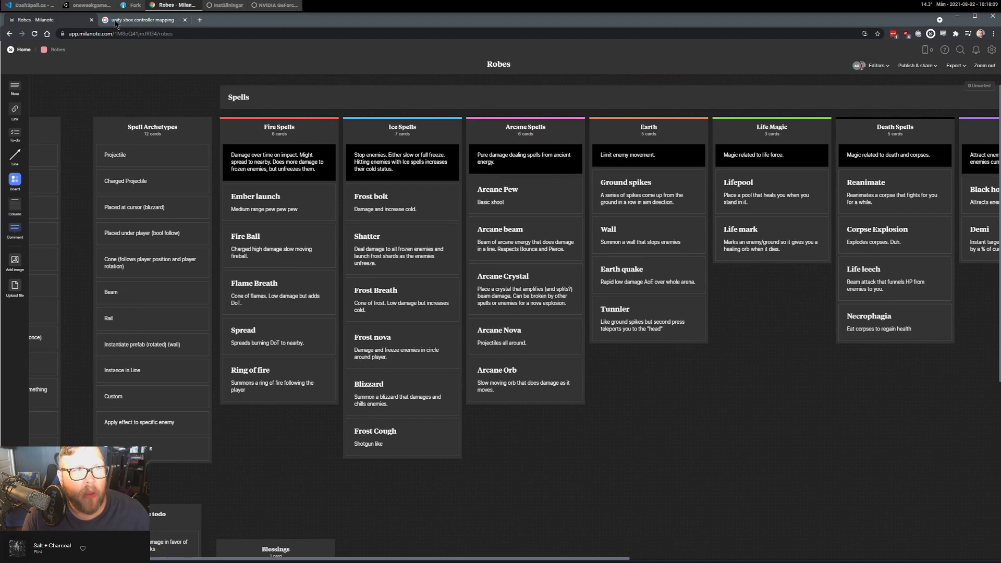
Return to Unity, start the game in play mode and dash across the shop from the Sacrifice pedestal.
{"action": "left_click", "coordinate": [90, 9]}
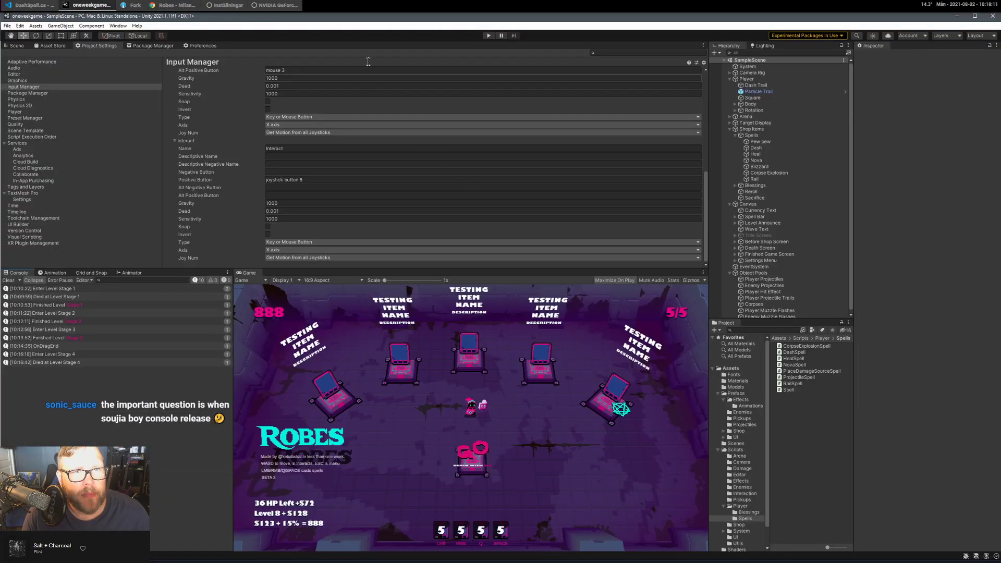
{"action": "left_click", "coordinate": [488, 36]}
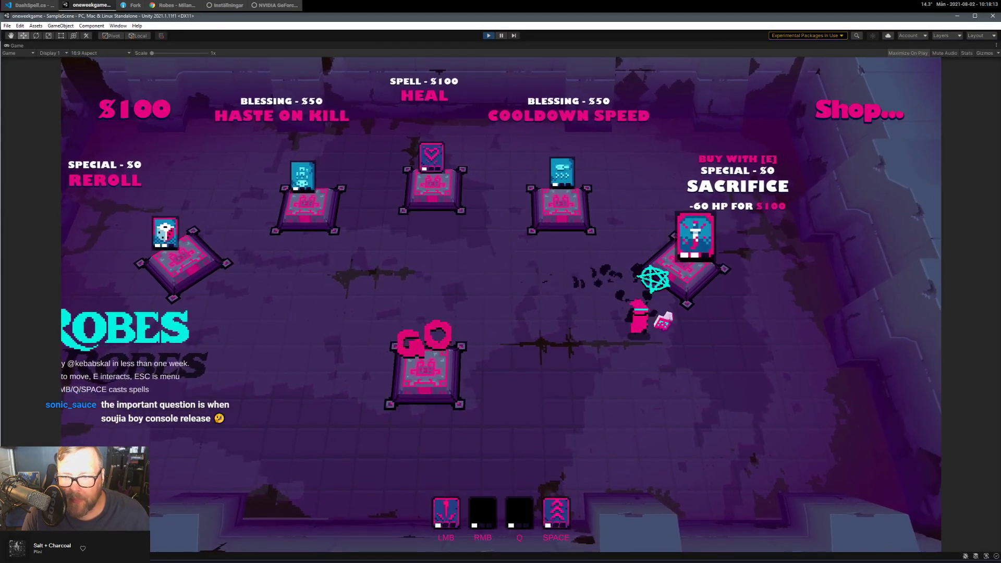
{"action": "key", "text": "s"}
{"action": "key", "text": "a"}
{"action": "key", "text": "space"}
{"action": "key", "text": "w"}
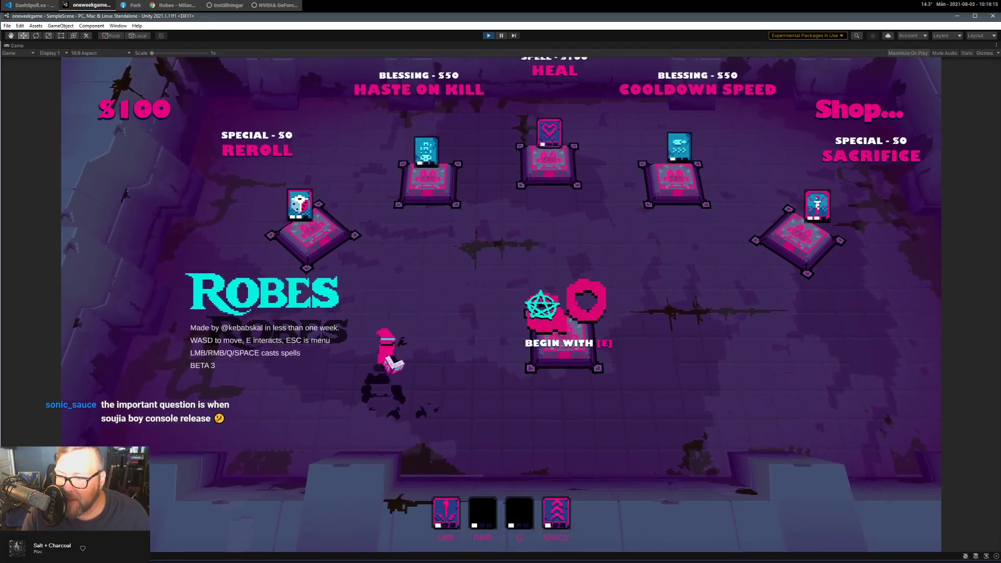
Walk past the Heal pedestal and buy the Haste on Kill blessing for $50.
{"action": "key", "text": "d"}
{"action": "key", "text": "s"}
{"action": "key", "text": "a"}
{"action": "key", "text": "w"}
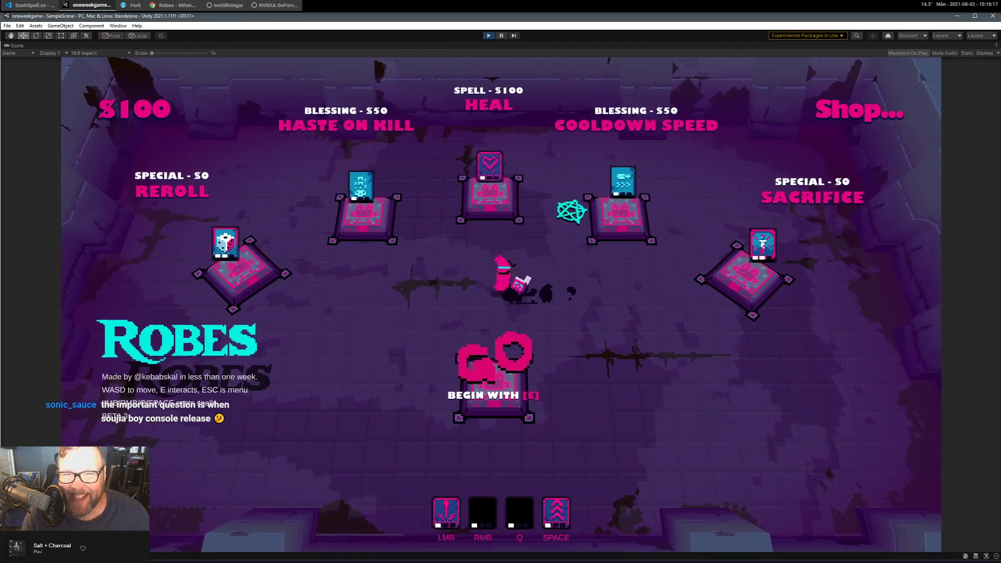
{"action": "key", "text": "d"}
{"action": "key", "text": "s"}
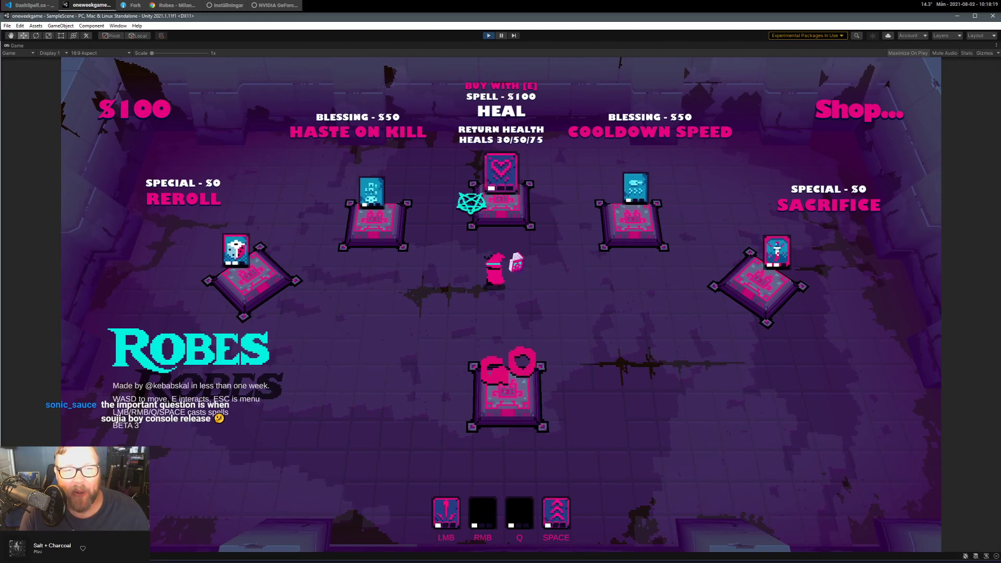
{"action": "key", "text": "a"}
{"action": "key", "text": "e"}
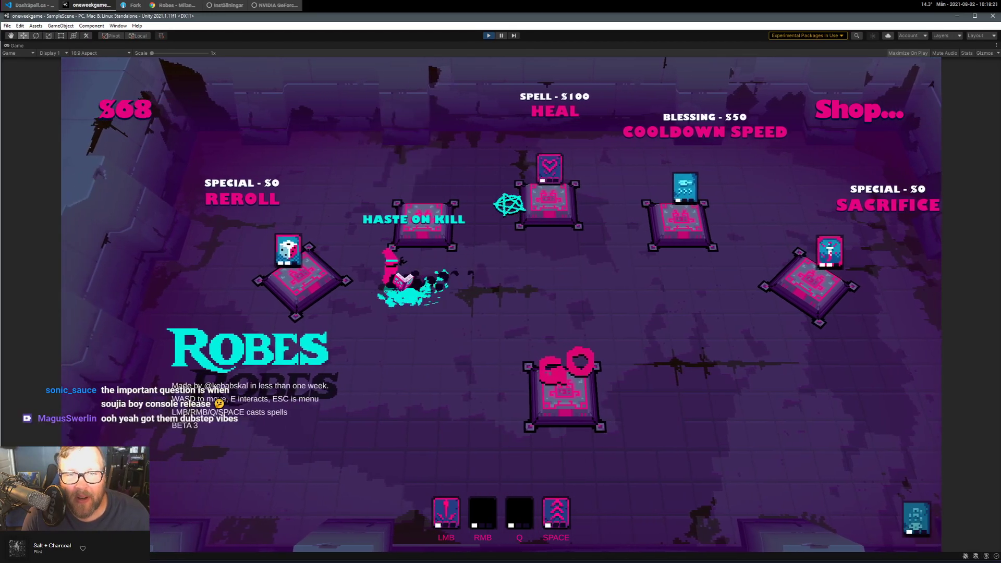
Dash over to the Cooldown Speed blessing, buy it for $50, and begin stage 1 at the start pedestal.
{"action": "key", "text": "d"}
{"action": "key", "text": "space"}
{"action": "key", "text": "e"}
{"action": "key", "text": "a"}
{"action": "key", "text": "s"}
{"action": "key", "text": "e"}
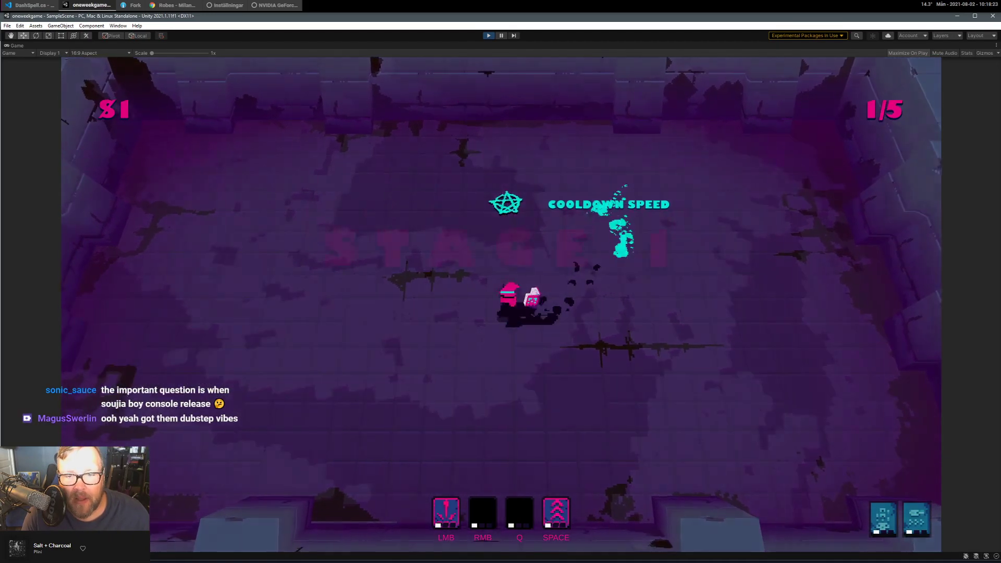
Move through the stage 1 arena, shoot at the first spawning enemy at the lower left and dash away from it.
{"action": "key", "text": "w"}
{"action": "key", "text": "a"}
{"action": "key", "text": "a"}
{"action": "key", "text": "s"}
{"action": "key", "text": "d"}
{"action": "key", "text": "space"}
{"action": "left_click", "coordinate": [241, 396]}
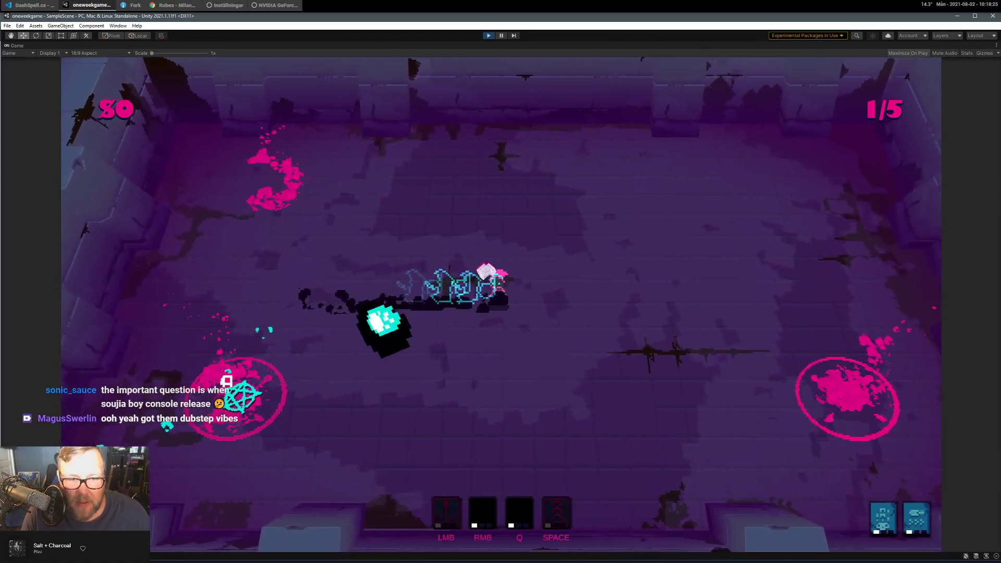
Retreat toward the arena's left side and shoot down the remaining first-wave enemies.
{"action": "key", "text": "s"}
{"action": "key", "text": "a"}
{"action": "key", "text": "s"}
{"action": "left_click", "coordinate": [418, 287]}
{"action": "key", "text": "a"}
{"action": "left_click", "coordinate": [556, 333]}
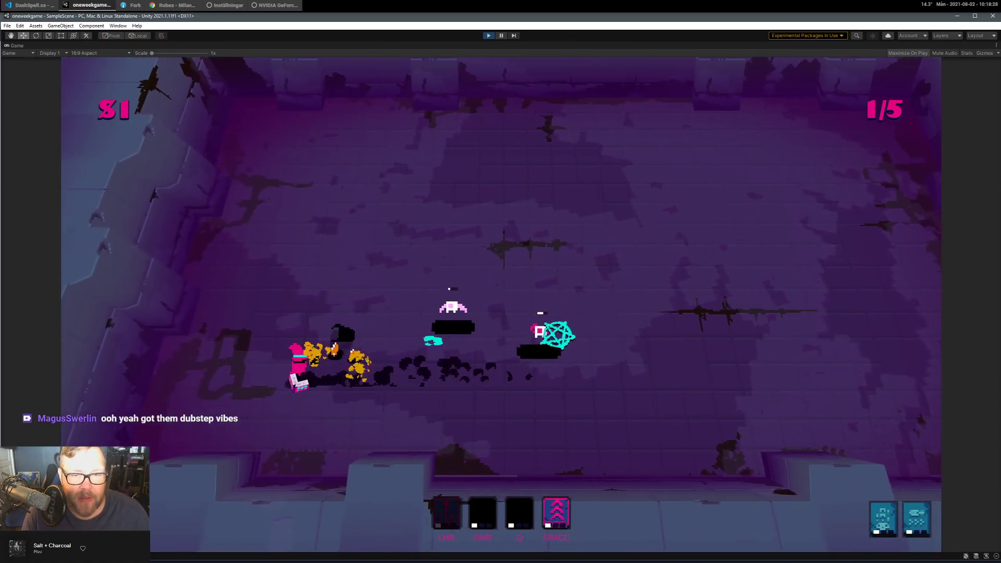
{"action": "left_click", "coordinate": [543, 320]}
{"action": "key", "text": "d"}
{"action": "left_click", "coordinate": [536, 328]}
{"action": "key", "text": "w"}
Shoot the second-wave enemy spawning in the upper-right corner and dash to the arena's right side.
{"action": "left_click", "coordinate": [750, 161]}
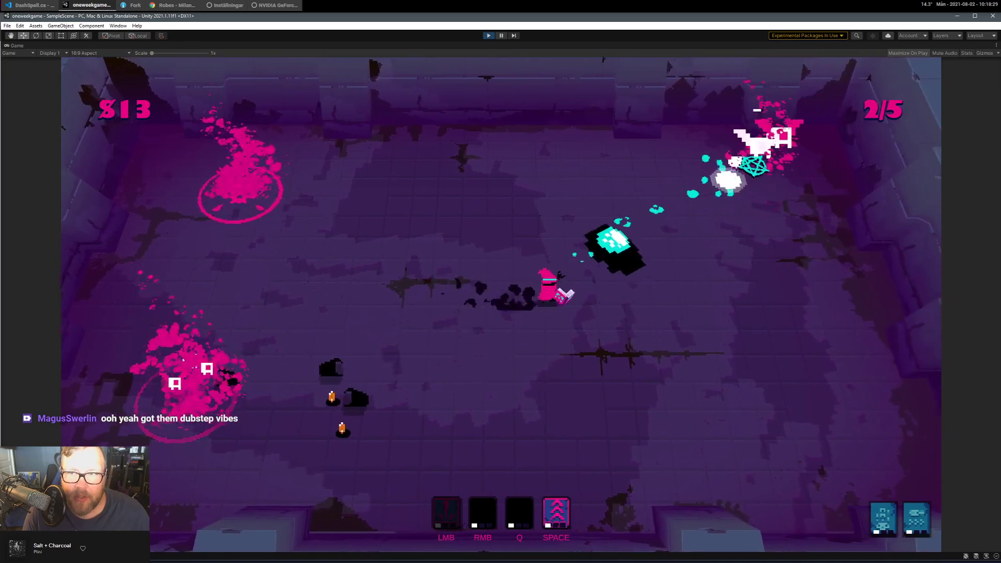
{"action": "key", "text": "s"}
{"action": "left_click", "coordinate": [640, 209]}
{"action": "key", "text": "d"}
{"action": "key", "text": "space"}
{"action": "left_click", "coordinate": [632, 272]}
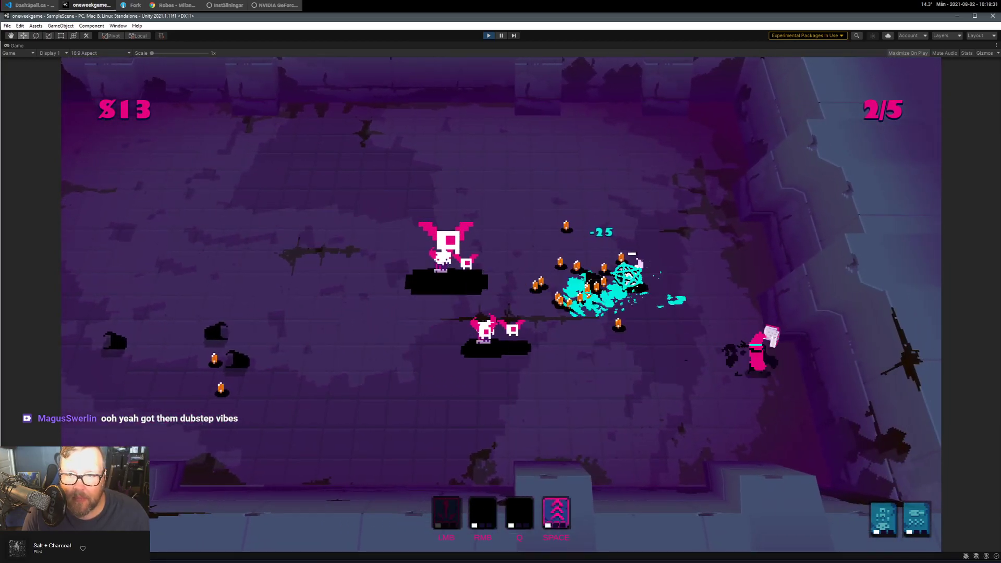
Run along the lower wall toward the left side while shooting the pursuing horned skulls.
{"action": "key", "text": "s"}
{"action": "key", "text": "a"}
{"action": "left_click", "coordinate": [674, 277]}
{"action": "left_click", "coordinate": [783, 318]}
{"action": "left_click", "coordinate": [643, 418]}
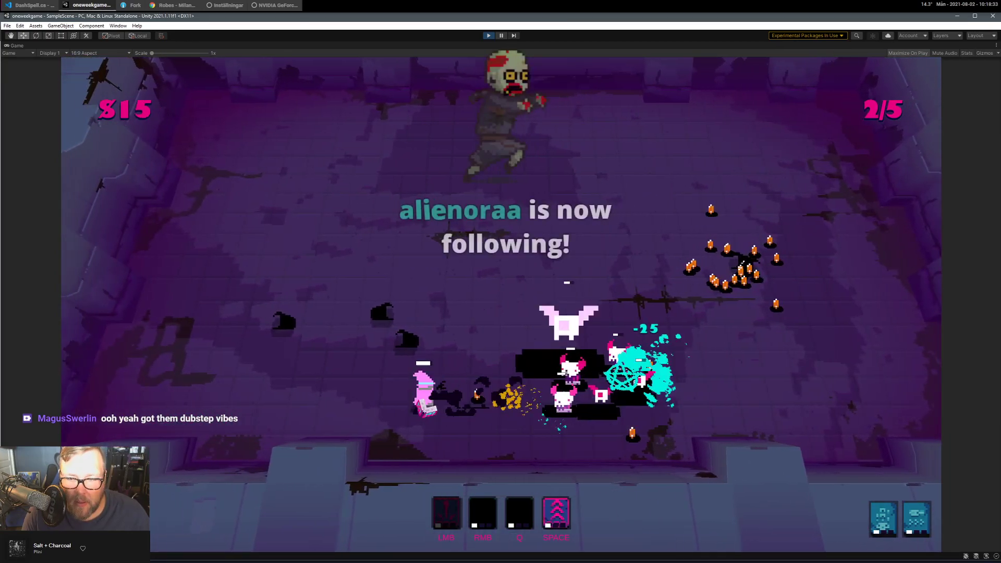
{"action": "left_click", "coordinate": [518, 430]}
Dash away from the skull cluster, head up the arena's left side and keep shooting at it.
{"action": "key", "text": "space"}
{"action": "key", "text": "w"}
{"action": "left_click", "coordinate": [424, 408]}
{"action": "key", "text": "d"}
{"action": "left_click", "coordinate": [333, 393]}
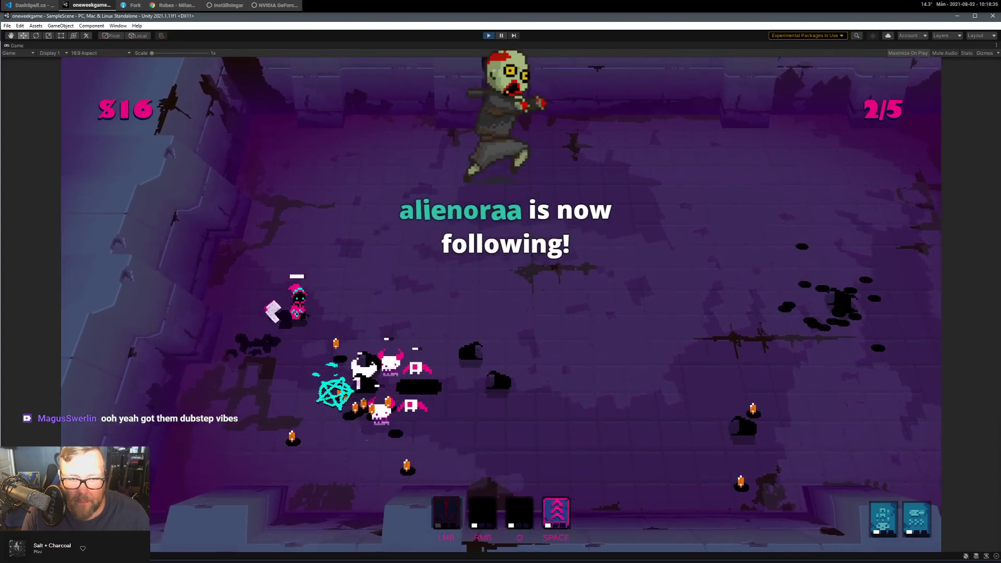
Dash past the enemy group toward the lower right of the arena while shooting at the chasing skulls.
{"action": "key", "text": "space"}
{"action": "left_click", "coordinate": [336, 306]}
{"action": "key", "text": "d"}
{"action": "left_click", "coordinate": [319, 324]}
{"action": "key", "text": "s"}
{"action": "key", "text": "space"}
{"action": "left_click", "coordinate": [358, 308]}
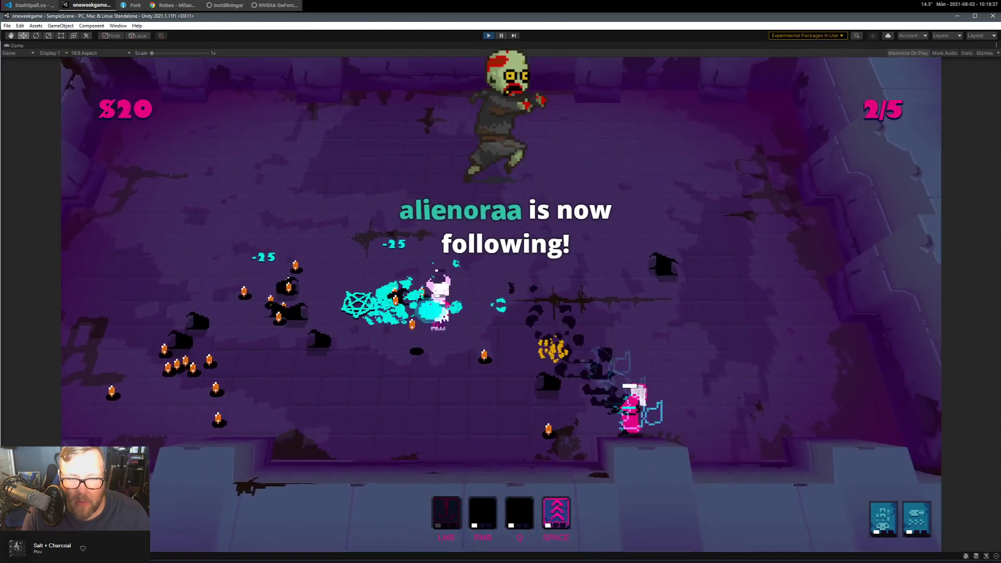
Move back toward the arena's left side and shoot the last second-wave enemies.
{"action": "key", "text": "a"}
{"action": "left_click", "coordinate": [357, 300]}
{"action": "key", "text": "a"}
{"action": "left_click", "coordinate": [558, 406]}
{"action": "left_click", "coordinate": [483, 349]}
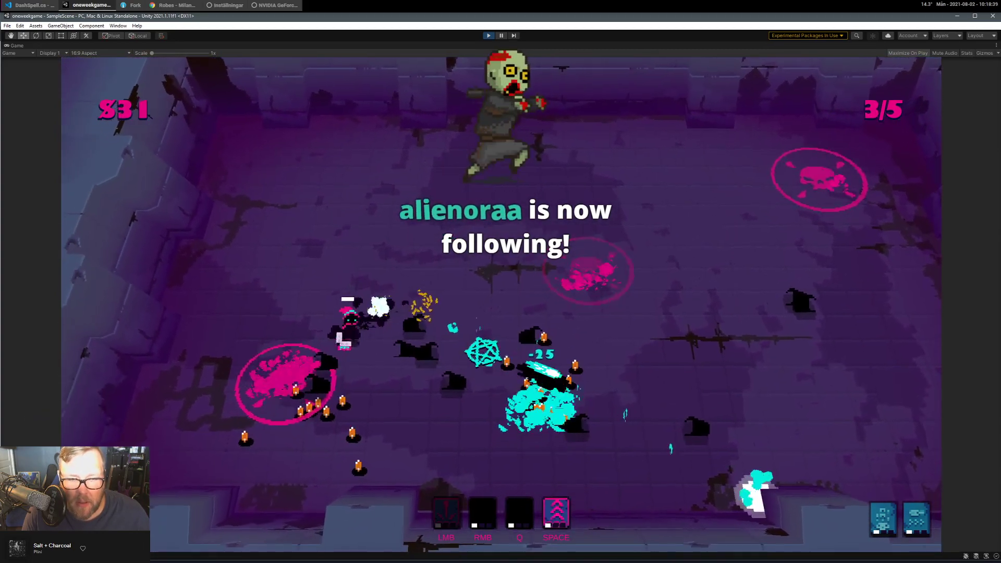
Dash from the arena's left side toward the centre while shooting at the third-wave enemies.
{"action": "key", "text": "s"}
{"action": "left_click", "coordinate": [476, 304]}
{"action": "key", "text": "d"}
{"action": "key", "text": "space"}
{"action": "left_click", "coordinate": [518, 254]}
{"action": "key", "text": "d"}
{"action": "key", "text": "w"}
{"action": "left_click", "coordinate": [496, 230]}
{"action": "left_click", "coordinate": [496, 293]}
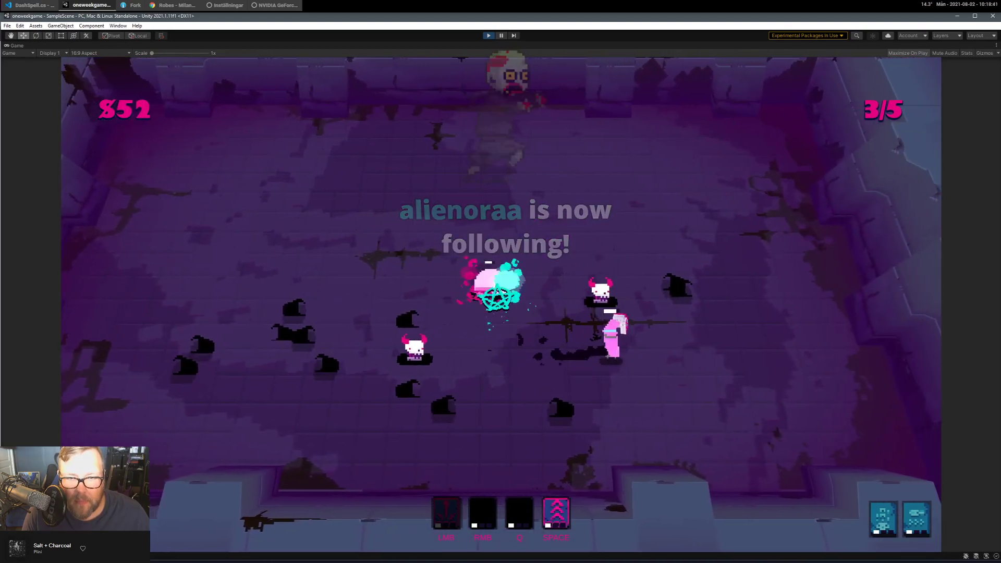
Dash past the horned skulls and double back toward the upper part of the arena, shooting at the pursuers.
{"action": "key", "text": "space"}
{"action": "left_click", "coordinate": [507, 319]}
{"action": "key", "text": "a"}
{"action": "key", "text": "w"}
{"action": "key", "text": "space"}
{"action": "left_click", "coordinate": [672, 405]}
{"action": "left_click", "coordinate": [679, 364]}
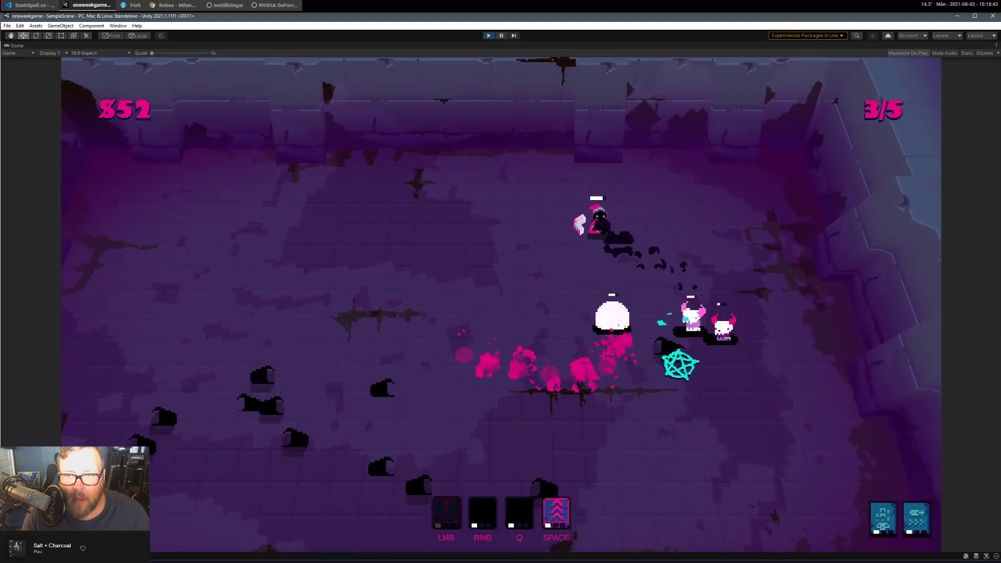
Retreat down toward the arena's left side and shoot the remaining third-wave enemies.
{"action": "key", "text": "s"}
{"action": "left_click", "coordinate": [709, 297]}
{"action": "key", "text": "a"}
{"action": "key", "text": "s"}
{"action": "left_click", "coordinate": [630, 239]}
{"action": "left_click", "coordinate": [614, 236]}
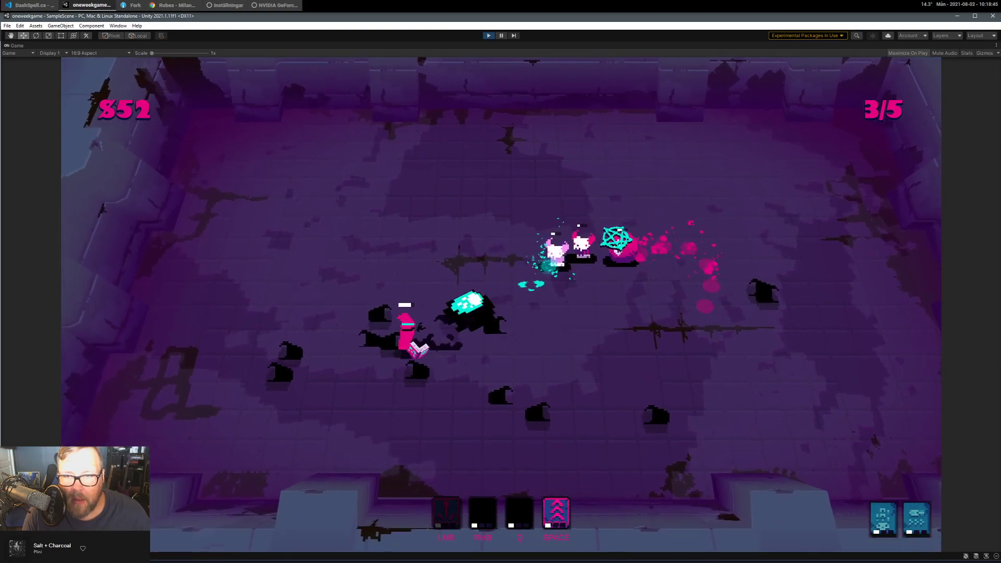
{"action": "key", "text": "a"}
{"action": "left_click", "coordinate": [619, 276]}
{"action": "left_click", "coordinate": [611, 279]}
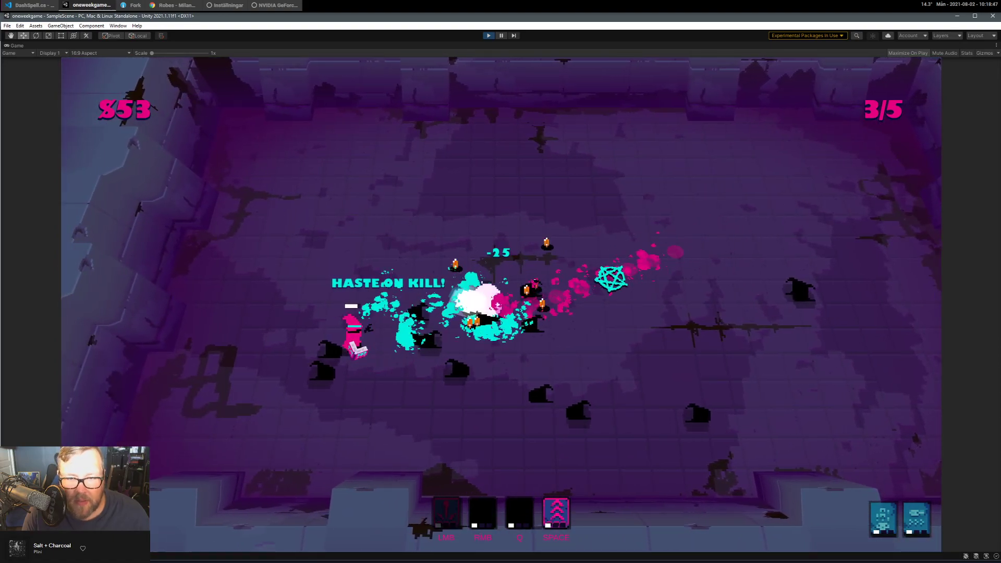
Collect the drops near the arena's centre, then pause the game and resume it.
{"action": "key", "text": "s"}
{"action": "key", "text": "d"}
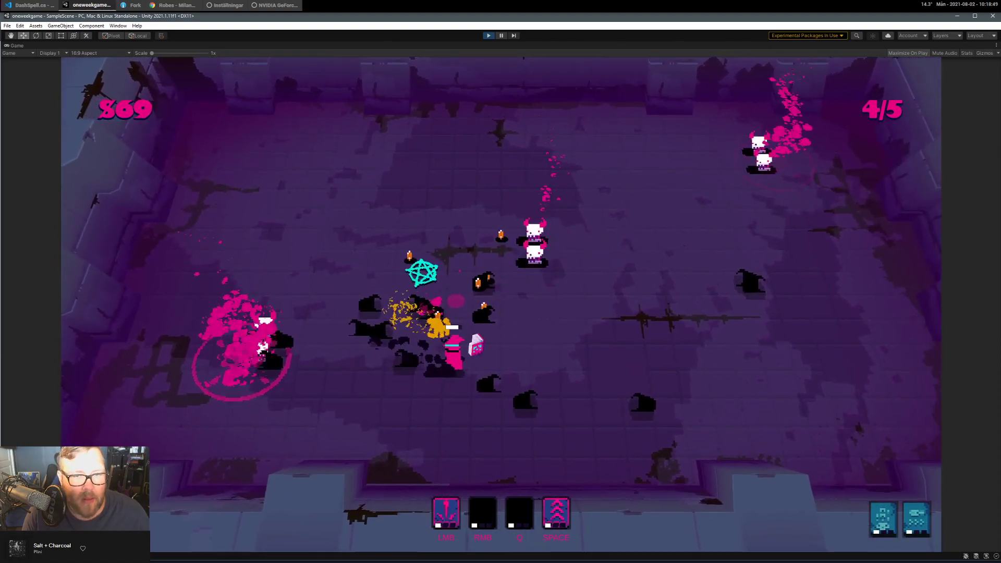
{"action": "key", "text": "Escape"}
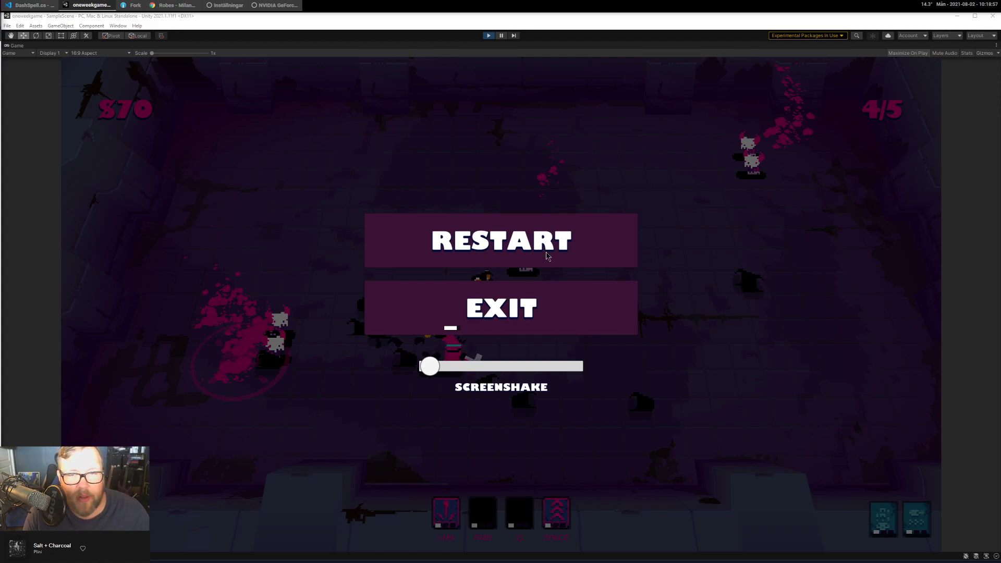
{"action": "left_click", "coordinate": [552, 200]}
{"action": "key", "text": "Escape"}
Dash right past the fourth-wave skulls, loop back above them and shoot into the group.
{"action": "left_click", "coordinate": [564, 274]}
{"action": "key", "text": "d"}
{"action": "key", "text": "space"}
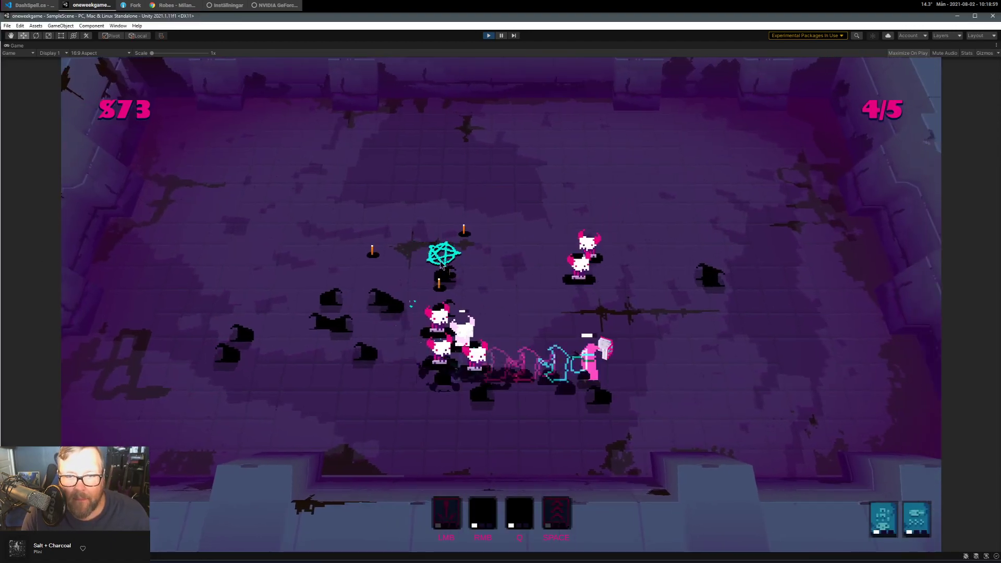
{"action": "left_click", "coordinate": [498, 288]}
{"action": "key", "text": "w"}
{"action": "key", "text": "a"}
{"action": "key", "text": "space"}
{"action": "left_click", "coordinate": [717, 402]}
{"action": "left_click", "coordinate": [708, 342]}
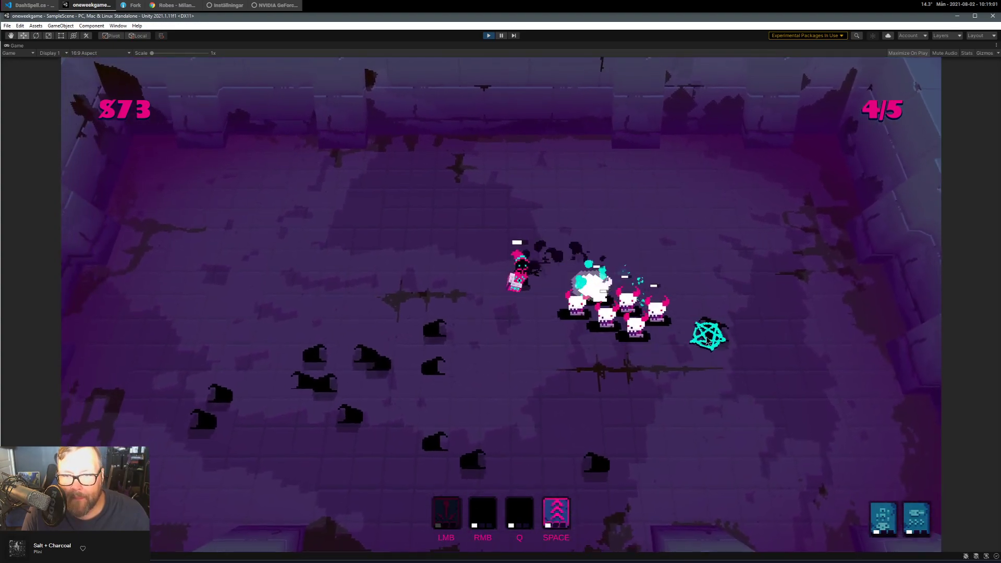
Dash to the arena's left wall while shooting at the pursuing skull group.
{"action": "key", "text": "s"}
{"action": "left_click", "coordinate": [631, 269]}
{"action": "key", "text": "a"}
{"action": "key", "text": "space"}
{"action": "left_click", "coordinate": [608, 326]}
{"action": "left_click", "coordinate": [614, 339]}
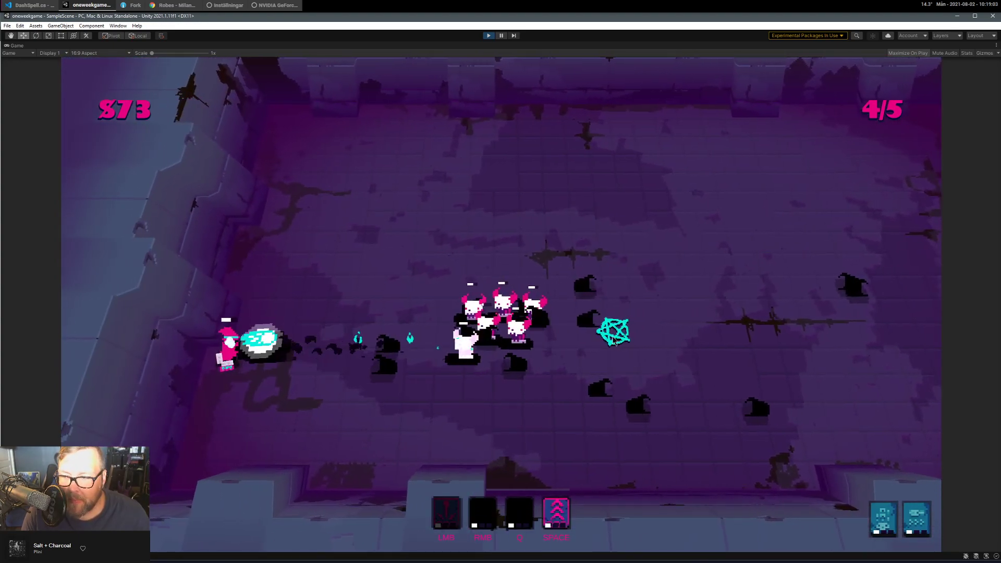
Escape above the skull group while shooting and dash across to the arena's right side.
{"action": "key", "text": "w"}
{"action": "key", "text": "d"}
{"action": "key", "text": "space"}
{"action": "left_click", "coordinate": [405, 377]}
{"action": "left_click", "coordinate": [297, 346]}
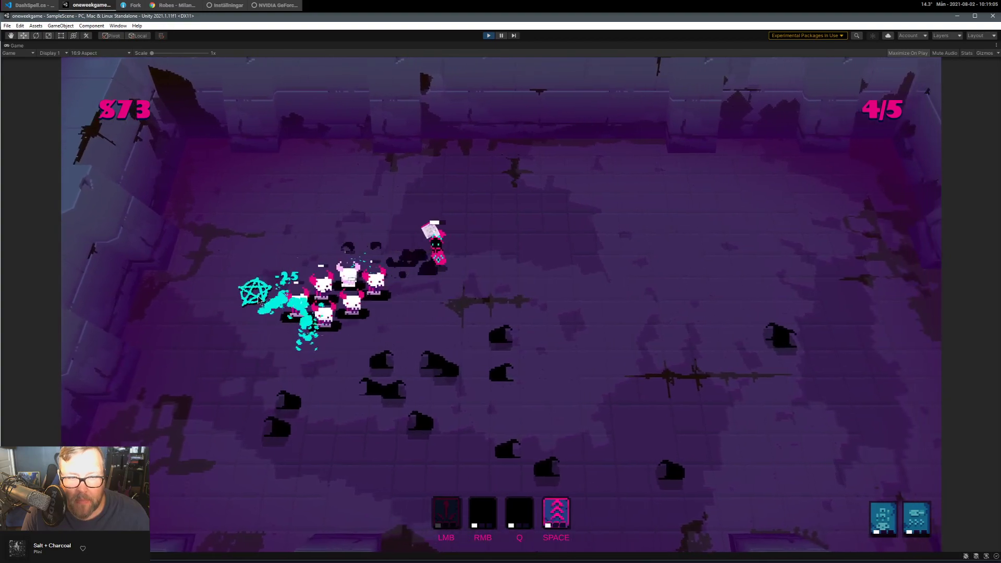
{"action": "key", "text": "d"}
{"action": "key", "text": "space"}
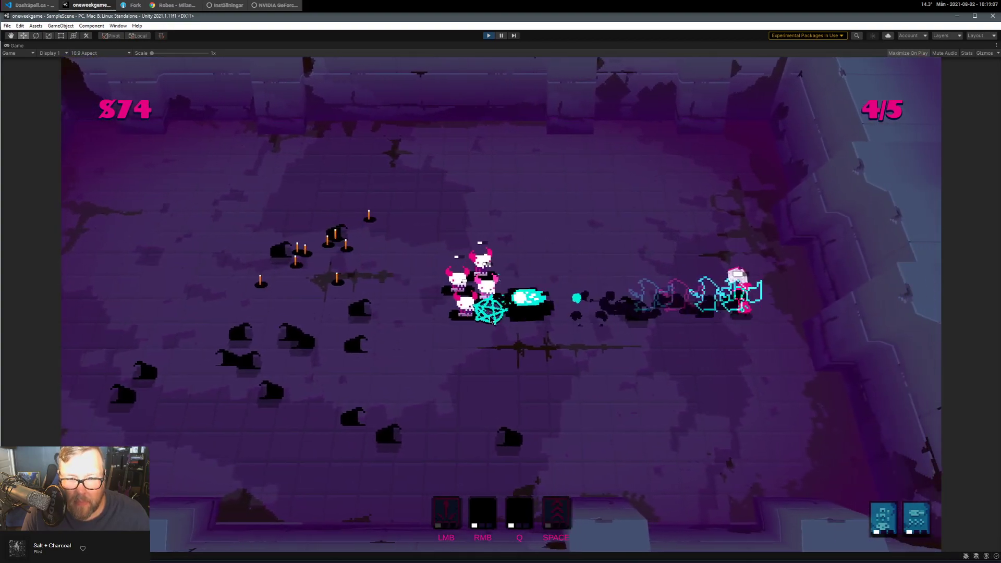
Loop back up and left from the right wall while shooting the remaining fourth-wave skulls.
{"action": "key", "text": "s"}
{"action": "left_click", "coordinate": [520, 274]}
{"action": "key", "text": "a"}
{"action": "left_click", "coordinate": [548, 286]}
{"action": "key", "text": "w"}
{"action": "left_click", "coordinate": [734, 401]}
{"action": "key", "text": "a"}
{"action": "left_click", "coordinate": [707, 386]}
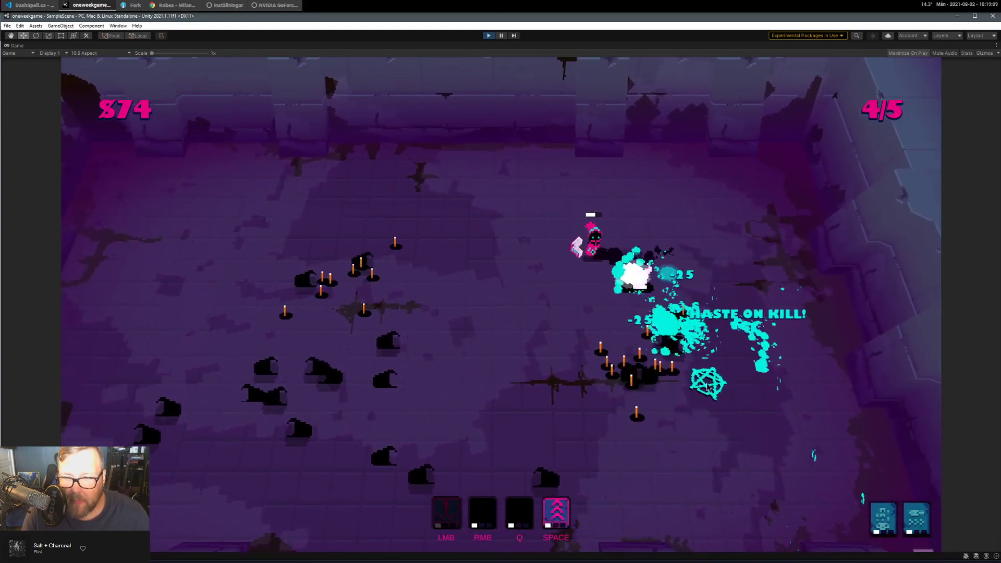
Gather the drops on the arena's right side and head back to the centre.
{"action": "key", "text": "d"}
{"action": "key", "text": "s"}
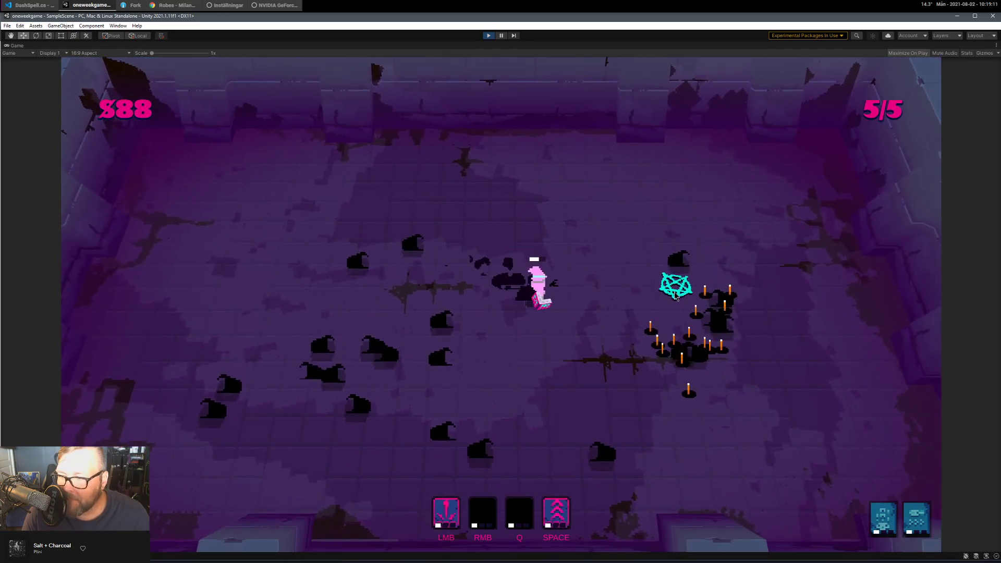
{"action": "key", "text": "a"}
{"action": "key", "text": "d"}
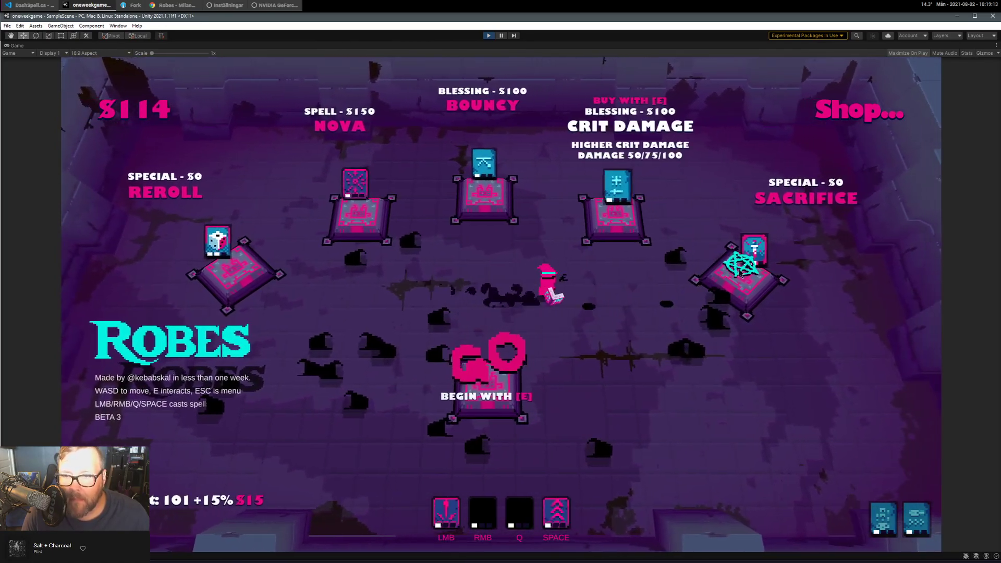
Walk around the shop near the GO pedestal and inspect the Bouncy blessing.
{"action": "key", "text": "a"}
{"action": "key", "text": "space"}
{"action": "key", "text": "w"}
{"action": "key", "text": "s"}
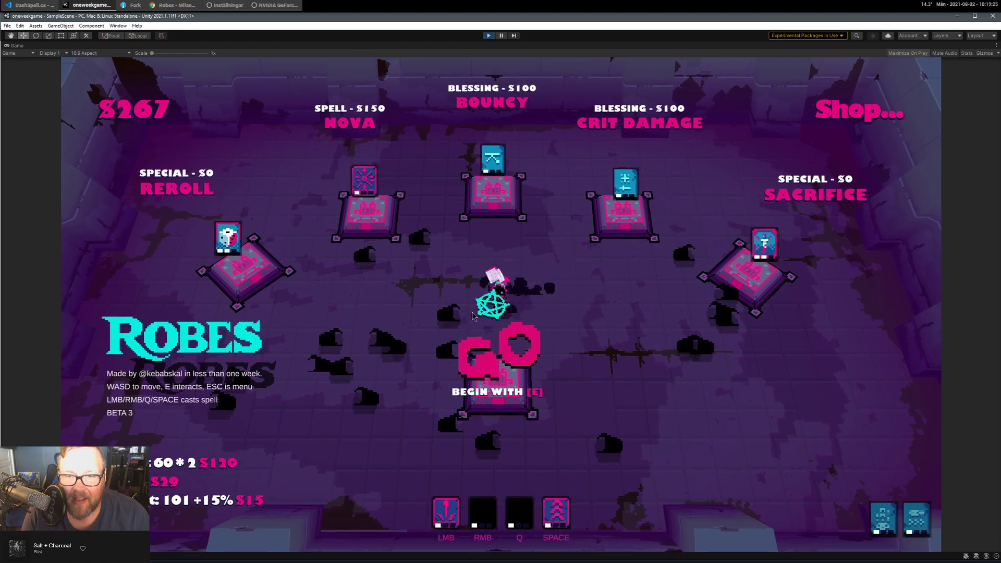
{"action": "key", "text": "s"}
{"action": "key", "text": "a"}
{"action": "key", "text": "w"}
{"action": "key", "text": "d"}
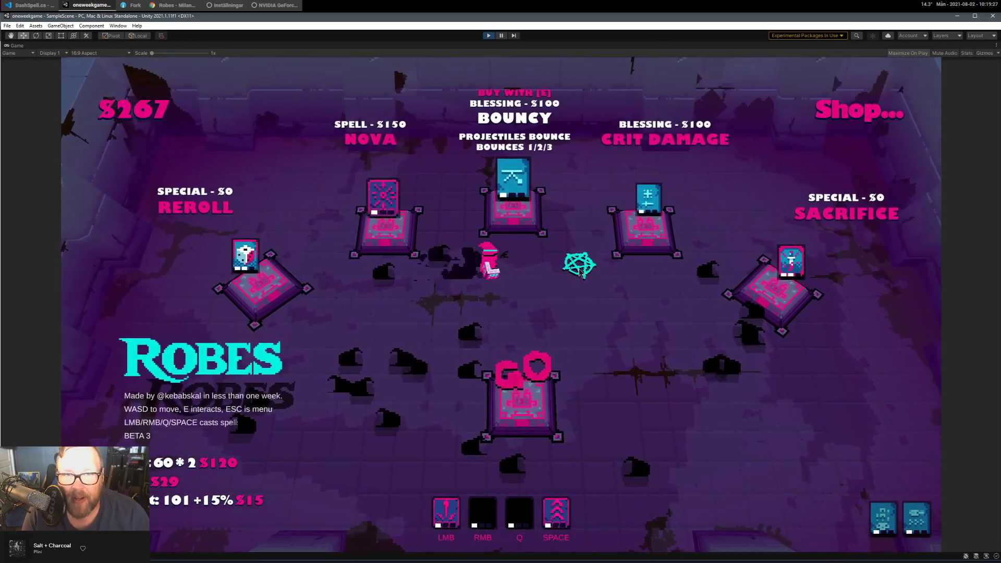
Check the Nova spell, then use the free Reroll special on the shop items.
{"action": "key", "text": "a"}
{"action": "key", "text": "space"}
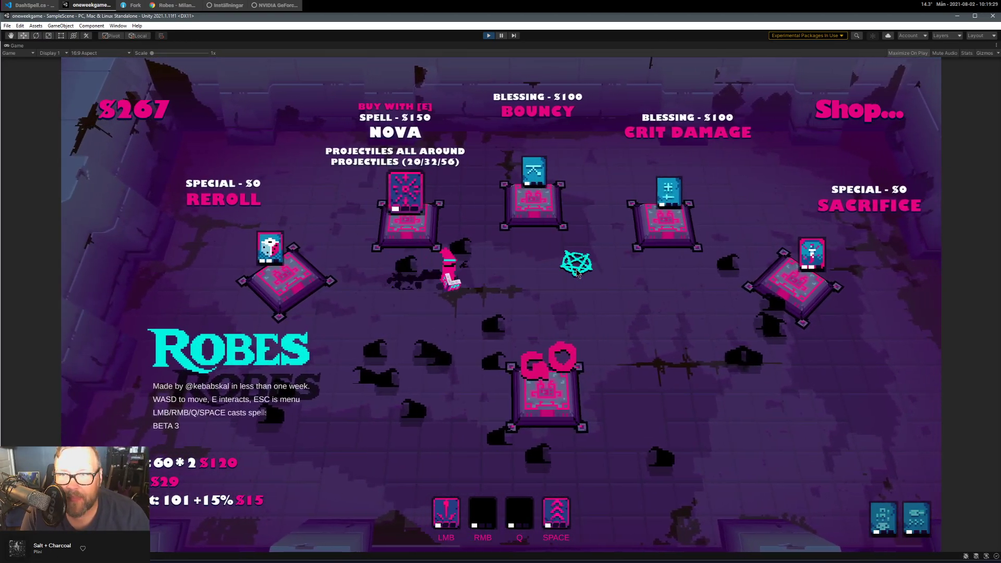
{"action": "key", "text": "d"}
{"action": "key", "text": "a"}
{"action": "key", "text": "space"}
{"action": "key", "text": "a"}
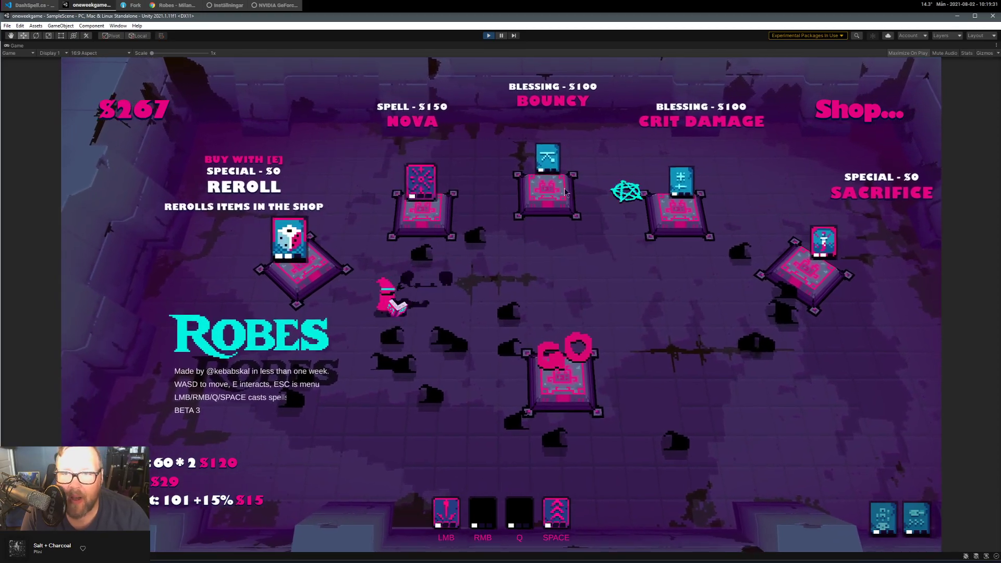
{"action": "key", "text": "e"}
Check the Heal spell, then return to the Reroll pedestal and reroll the shop items for $25.
{"action": "key", "text": "d"}
{"action": "key", "text": "w"}
{"action": "key", "text": "space"}
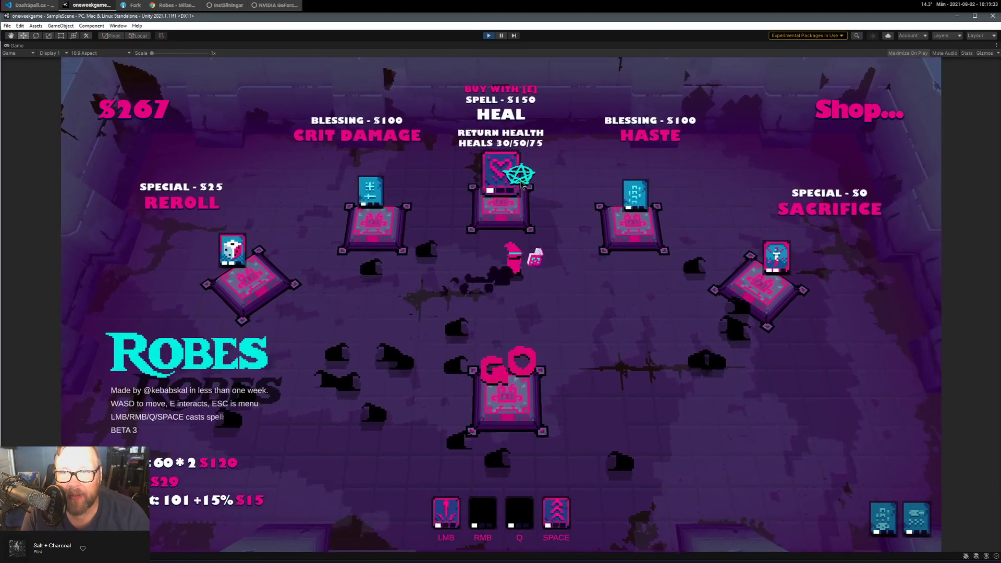
{"action": "key", "text": "space"}
{"action": "key", "text": "a"}
{"action": "key", "text": "space"}
{"action": "key", "text": "a"}
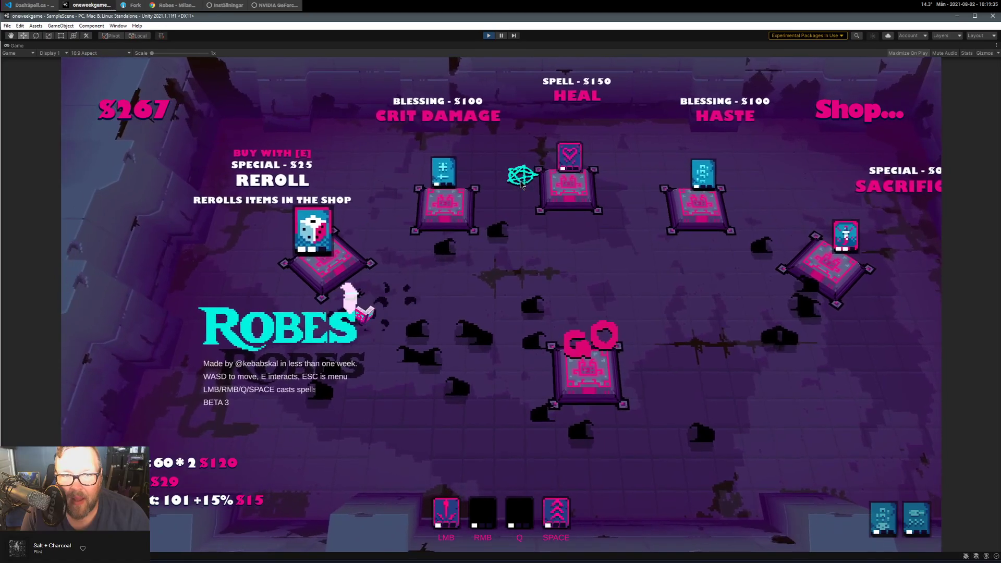
{"action": "key", "text": "e"}
Go to the Rail spell's pedestal and buy it for $150.
{"action": "key", "text": "d"}
{"action": "key", "text": "space"}
{"action": "key", "text": "w"}
{"action": "key", "text": "a"}
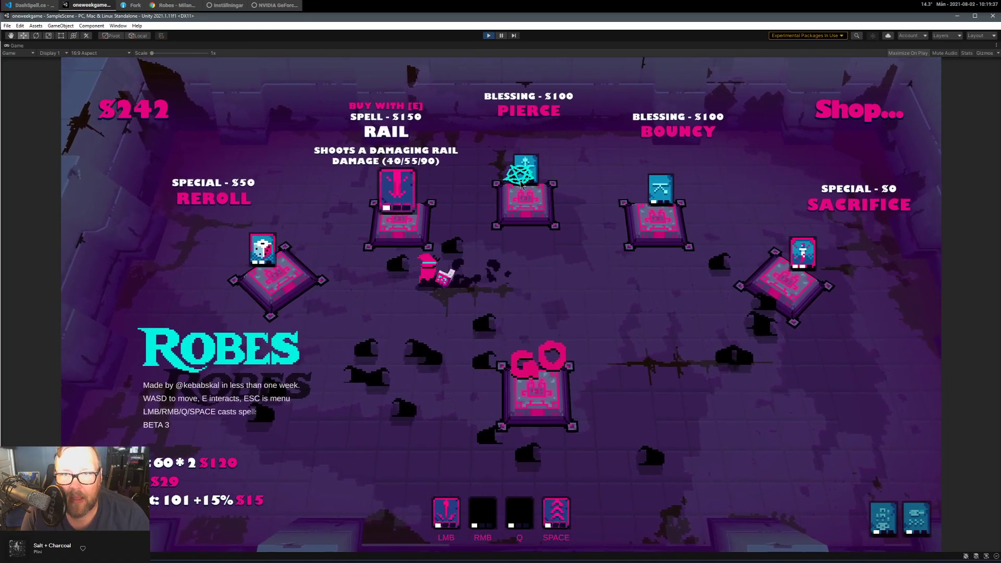
{"action": "key", "text": "e"}
Inspect the Pierce blessing, then take the free Sacrifice special.
{"action": "key", "text": "d"}
{"action": "key", "text": "a"}
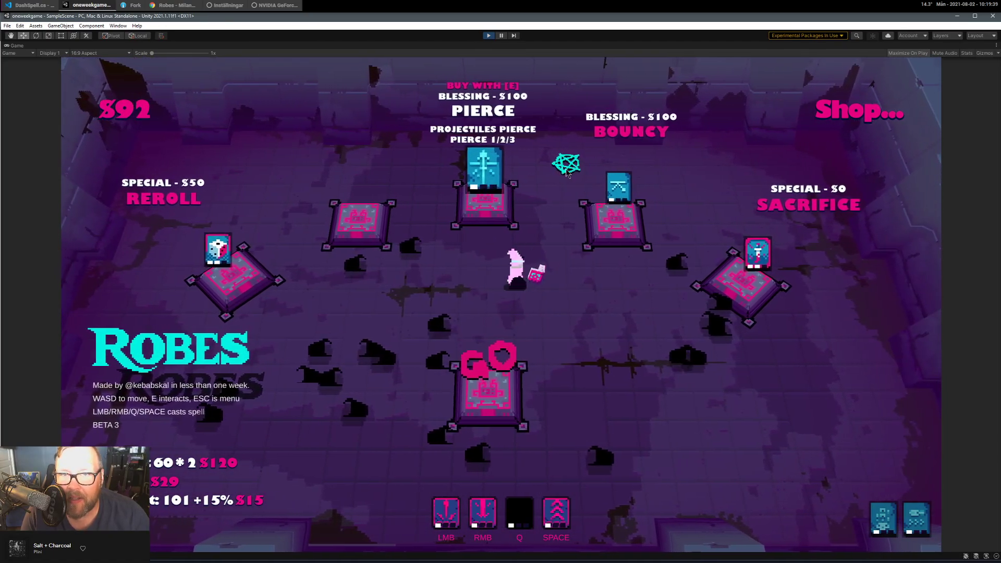
{"action": "key", "text": "s"}
{"action": "key", "text": "d"}
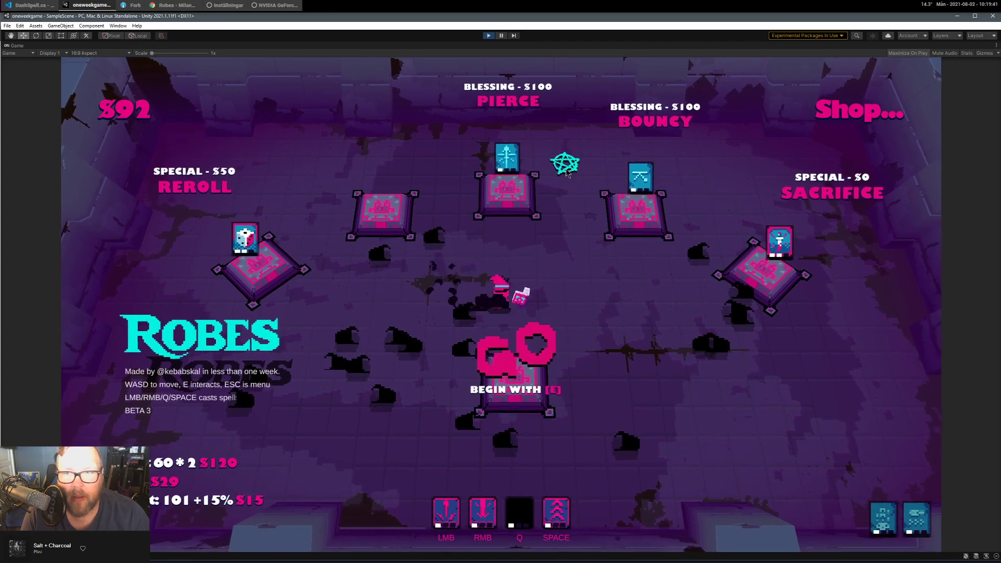
{"action": "key", "text": "e"}
Buy the Pierce blessing for $100 and begin stage 2 from the GO pedestal.
{"action": "key", "text": "a"}
{"action": "key", "text": "w"}
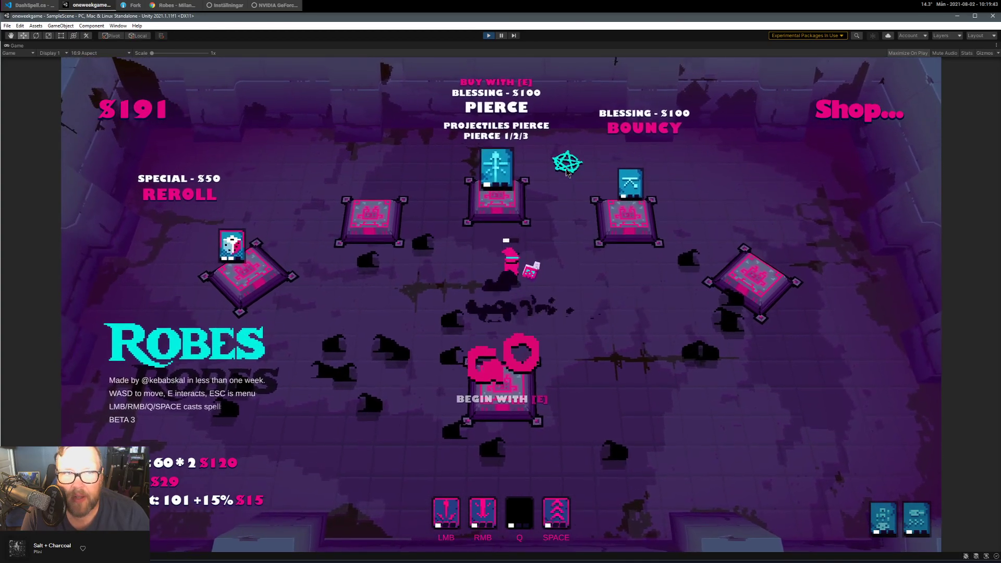
{"action": "key", "text": "e"}
{"action": "key", "text": "s"}
{"action": "key", "text": "e"}
{"action": "key", "text": "a"}
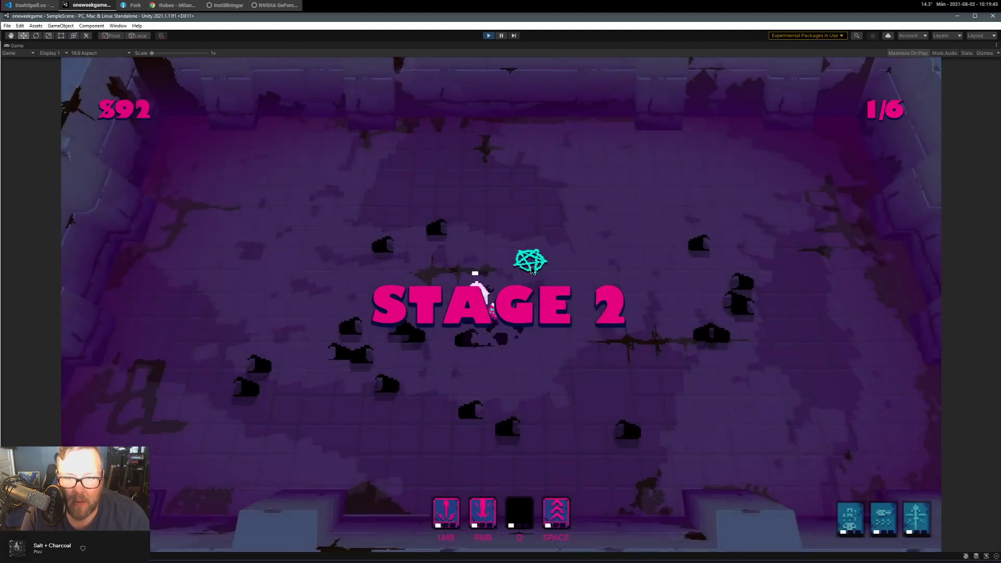
Fight stage 2's first wave with continuous shots and the Rail spell while retreating toward the arena's left side.
{"action": "key", "text": "d"}
{"action": "left_click_drag", "start_coordinate": [542, 268], "coordinate": [759, 256]}
{"action": "key", "text": "d"}
{"action": "key", "text": "s"}
{"action": "key", "text": "space"}
{"action": "key", "text": "a"}
{"action": "key", "text": "a"}
{"action": "right_click", "coordinate": [756, 258]}
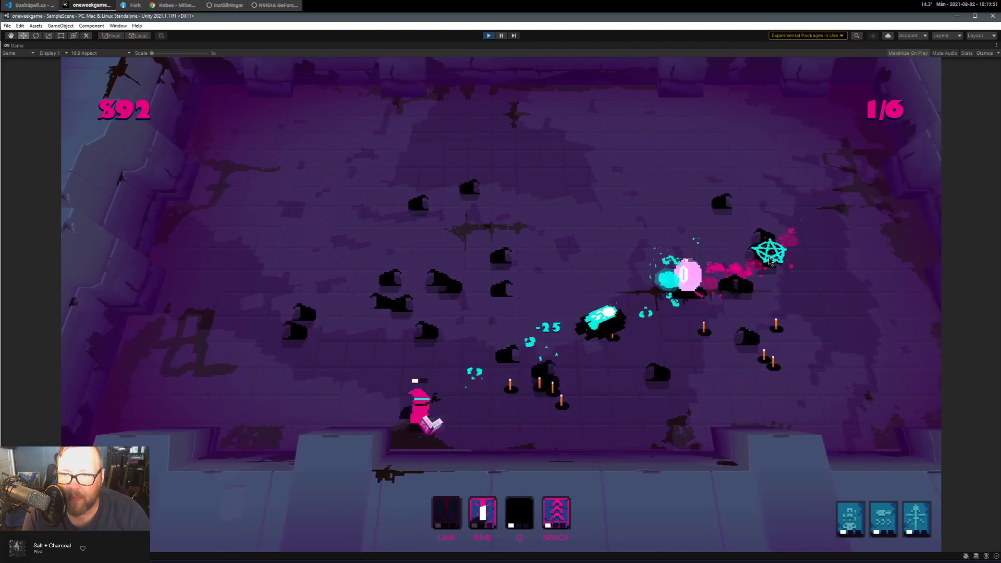
{"action": "key", "text": "a"}
{"action": "key", "text": "space"}
{"action": "key", "text": "w"}
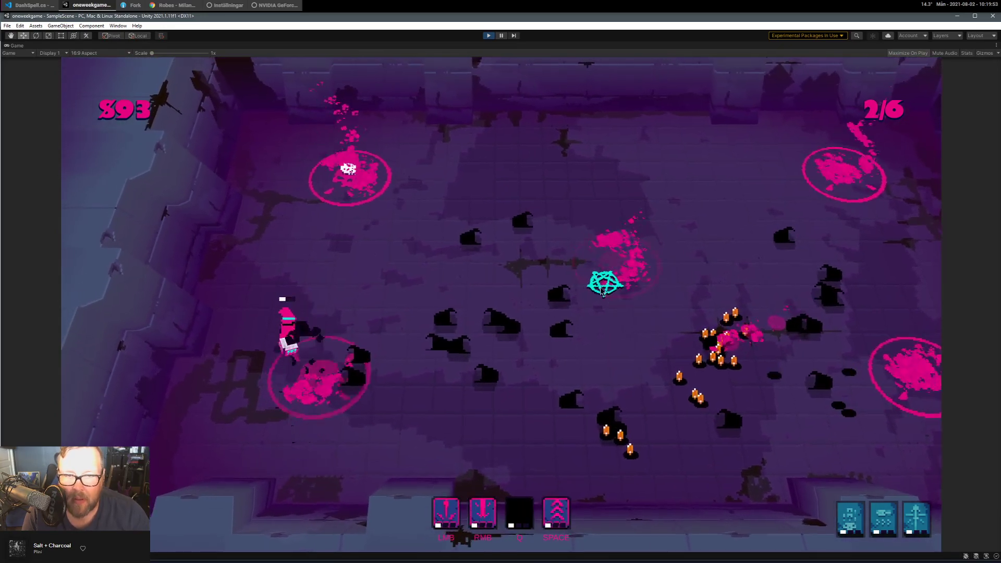
Dash from the left wall toward the lower wall while attacking the second-wave skulls with shots and Rail.
{"action": "key", "text": "a"}
{"action": "left_click", "coordinate": [459, 335]}
{"action": "key", "text": "s"}
{"action": "key", "text": "d"}
{"action": "key", "text": "space"}
{"action": "right_click", "coordinate": [539, 278]}
{"action": "left_click", "coordinate": [437, 253]}
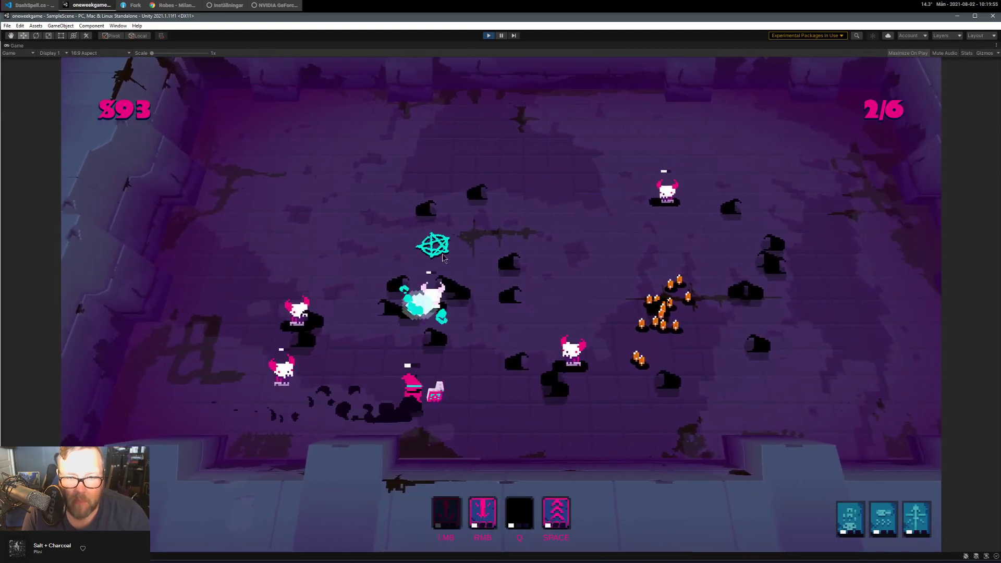
Dash along the lower wall to the right side, then cut back up and left, shooting the remaining second-wave skulls.
{"action": "key", "text": "space"}
{"action": "left_click", "coordinate": [390, 361]}
{"action": "right_click", "coordinate": [384, 384]}
{"action": "key", "text": "w"}
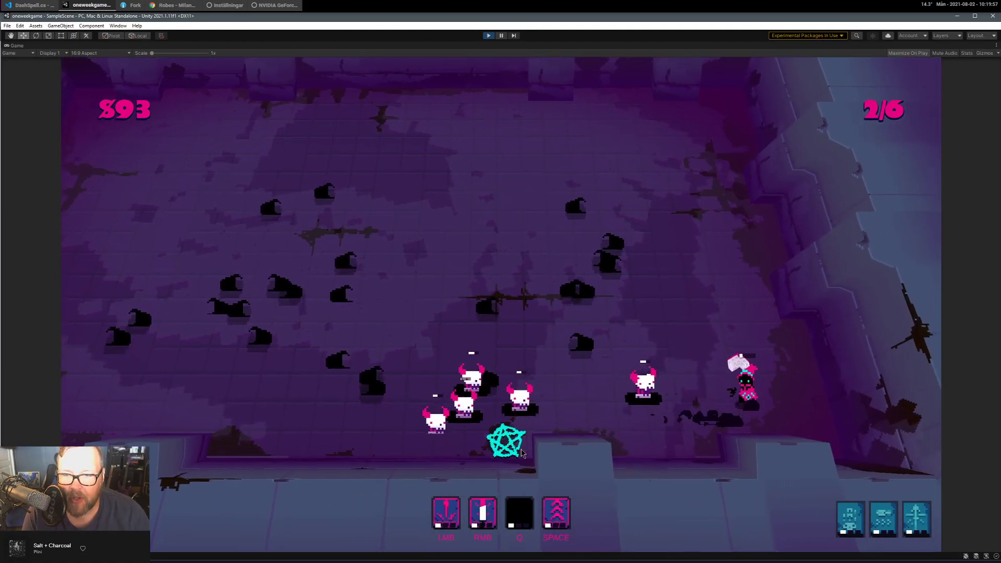
{"action": "key", "text": "a"}
{"action": "key", "text": "space"}
{"action": "left_click", "coordinate": [661, 392]}
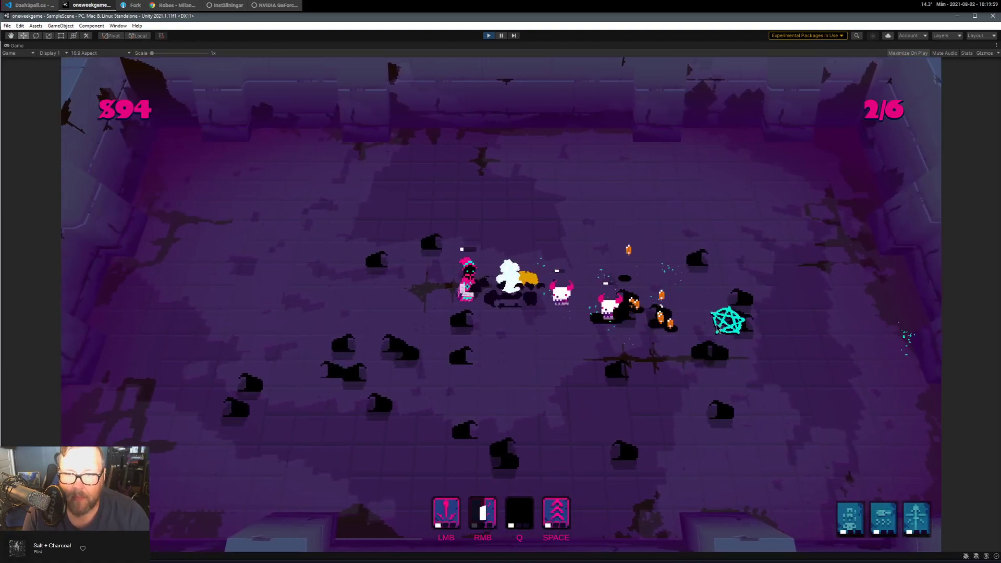
{"action": "left_click", "coordinate": [670, 312]}
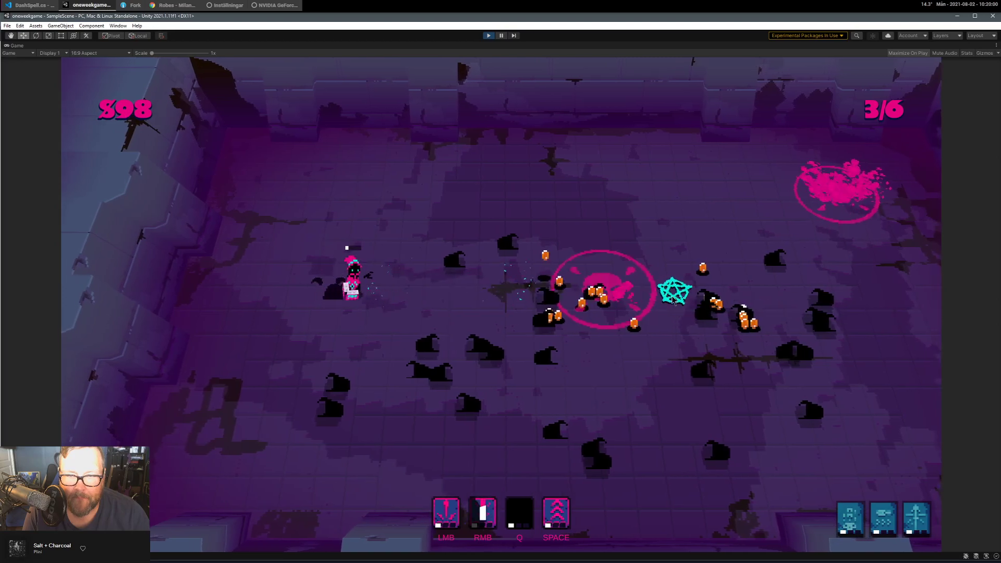
Dash right to collect the drops at the arena's centre and cast Rail at the upper-right spawn.
{"action": "key", "text": "d"}
{"action": "key", "text": "space"}
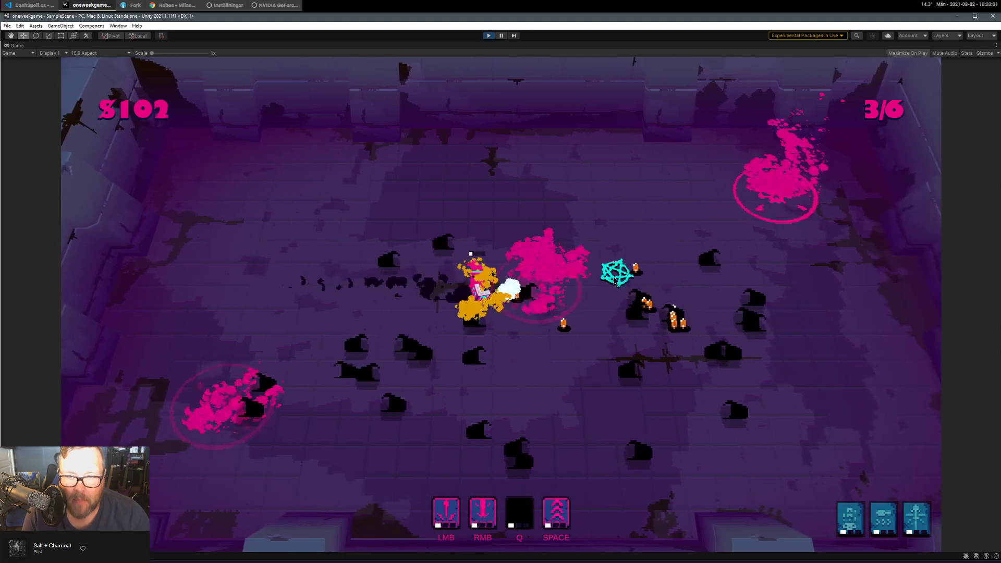
{"action": "key", "text": "a"}
{"action": "right_click", "coordinate": [714, 213]}
{"action": "key", "text": "d"}
{"action": "key", "text": "space"}
{"action": "right_click", "coordinate": [722, 208]}
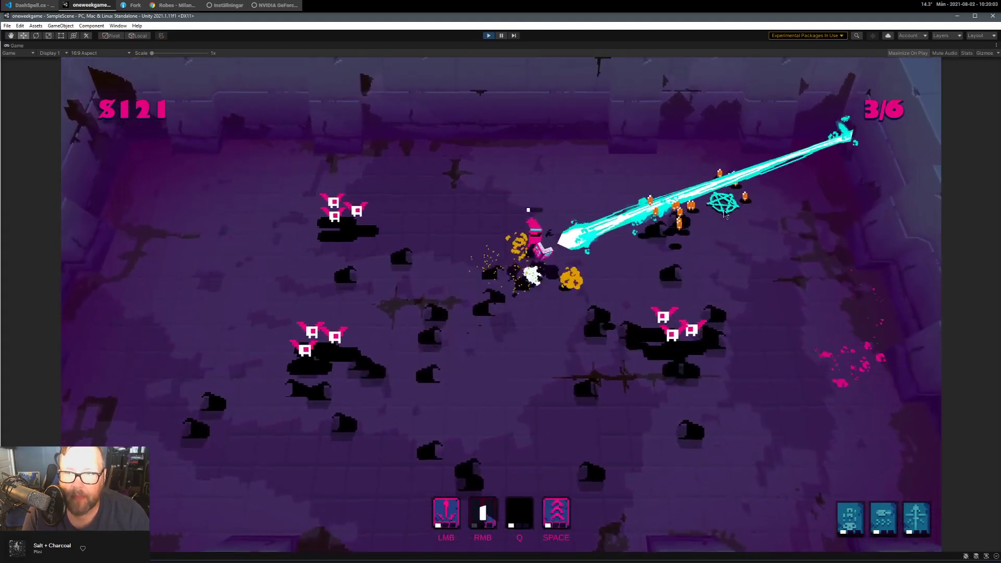
Dash toward the arena's right wall and cast Rail at the flying third-wave enemies.
{"action": "key", "text": "d"}
{"action": "key", "text": "space"}
{"action": "right_click", "coordinate": [592, 232]}
{"action": "key", "text": "s"}
{"action": "key", "text": "a"}
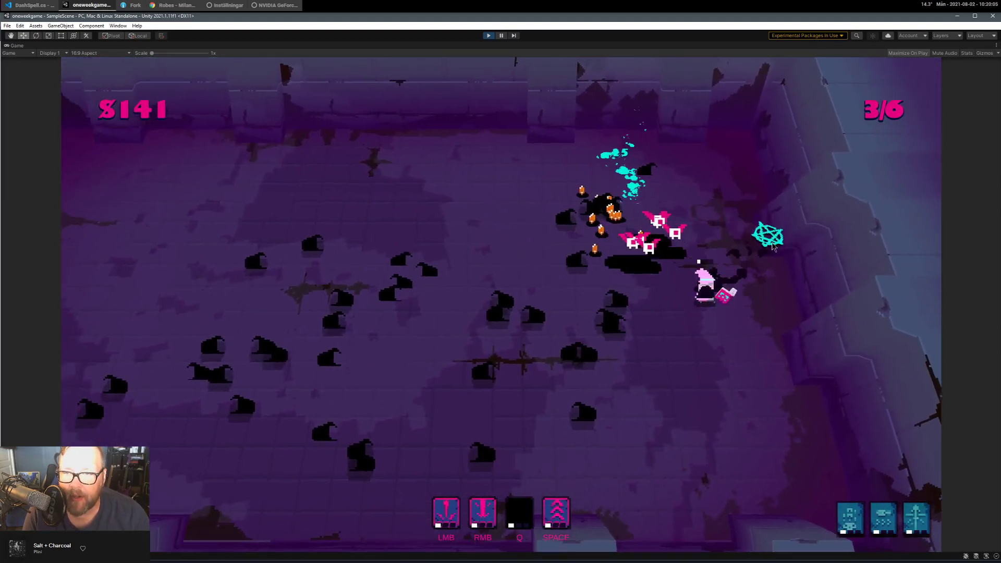
Cast Rail again at the remaining winged enemies near the right wall and dash through to gather their drops.
{"action": "right_click", "coordinate": [716, 271]}
{"action": "key", "text": "w"}
{"action": "key", "text": "d"}
{"action": "key", "text": "space"}
{"action": "key", "text": "a"}
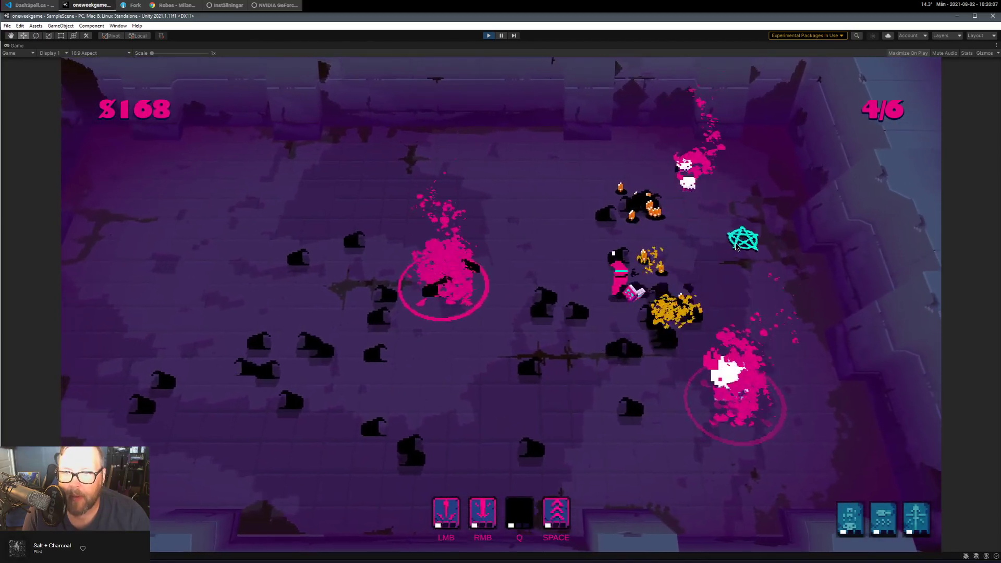
Move down while casting Rail and shooting at the remaining enemies near the right side, and end the play-test.
{"action": "key", "text": "s"}
{"action": "right_click", "coordinate": [621, 309]}
{"action": "left_click", "coordinate": [644, 308]}
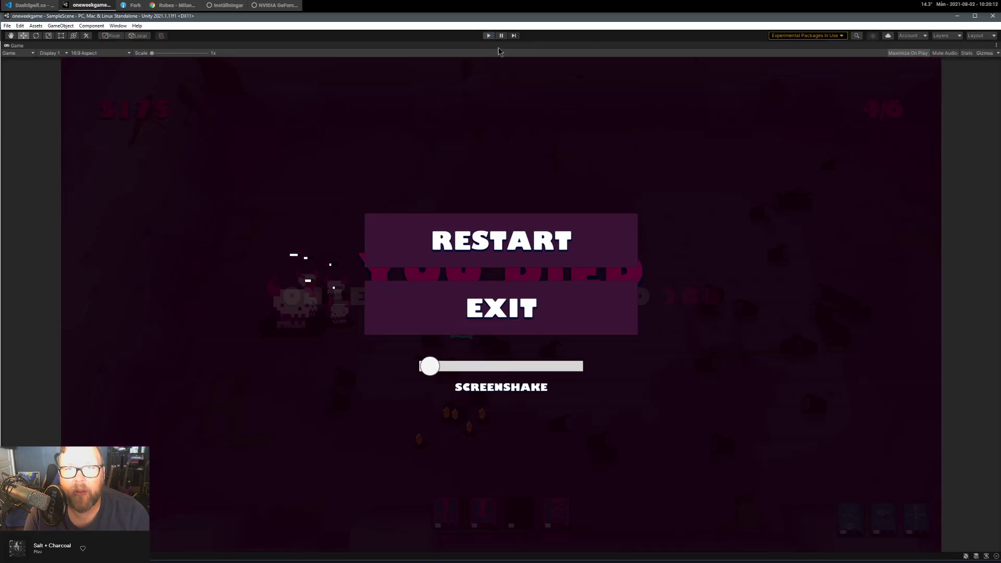
{"action": "left_click", "coordinate": [488, 36]}
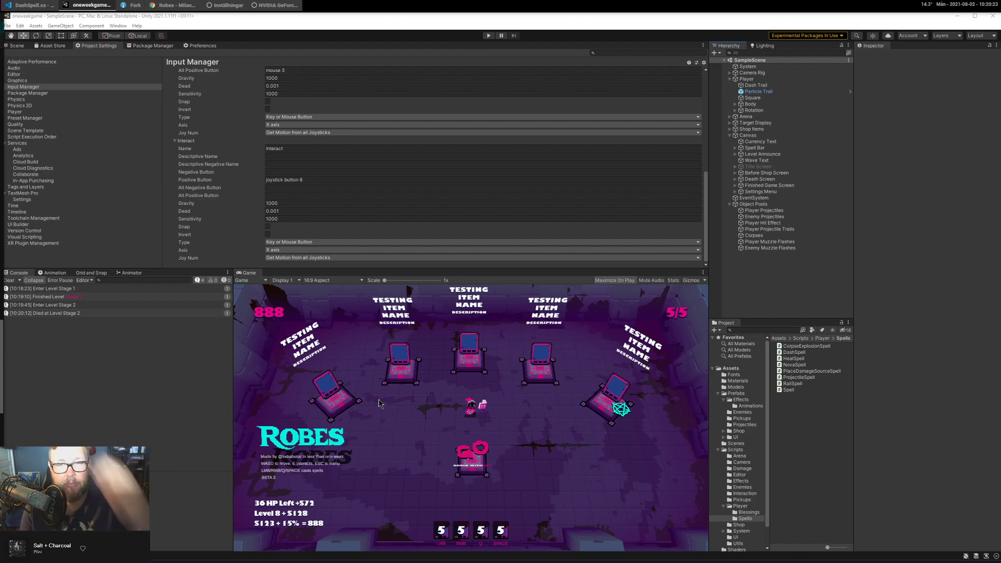
Collapse the Player, Canvas and Object Pools objects in the scene hierarchy.
{"action": "left_click", "coordinate": [729, 78]}
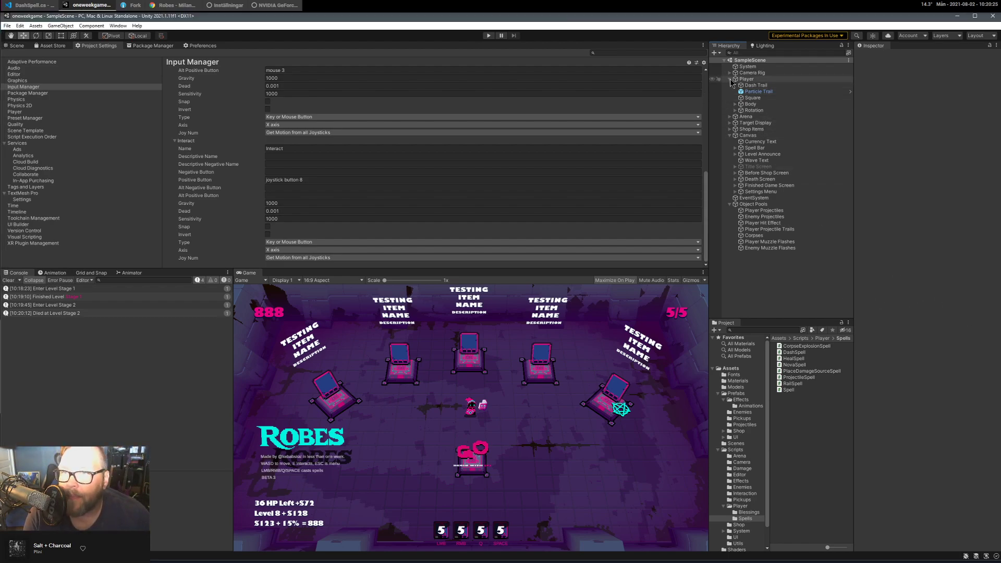
{"action": "left_click", "coordinate": [729, 103]}
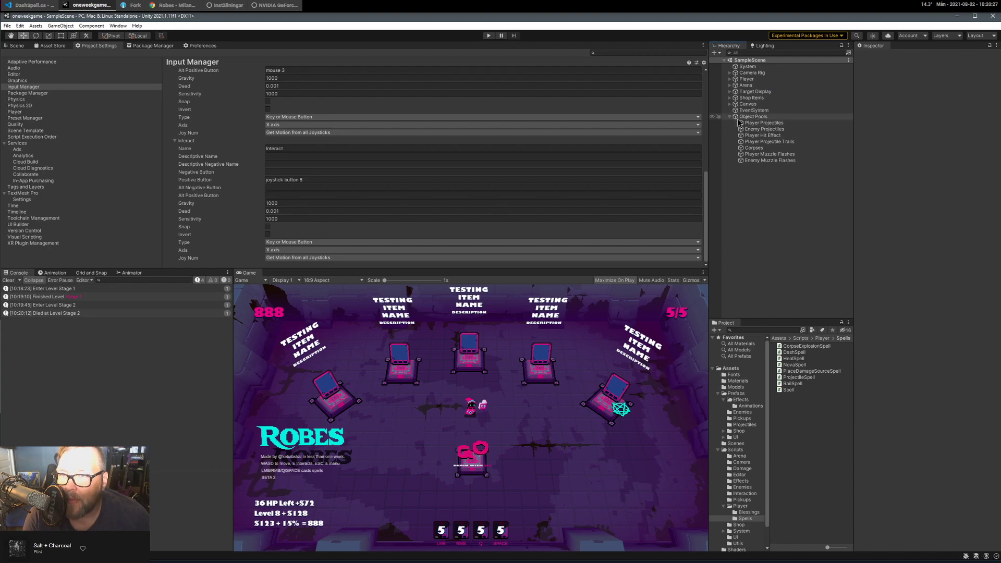
{"action": "left_click", "coordinate": [729, 117]}
{"action": "left_click", "coordinate": [729, 116]}
{"action": "left_click", "coordinate": [813, 271]}
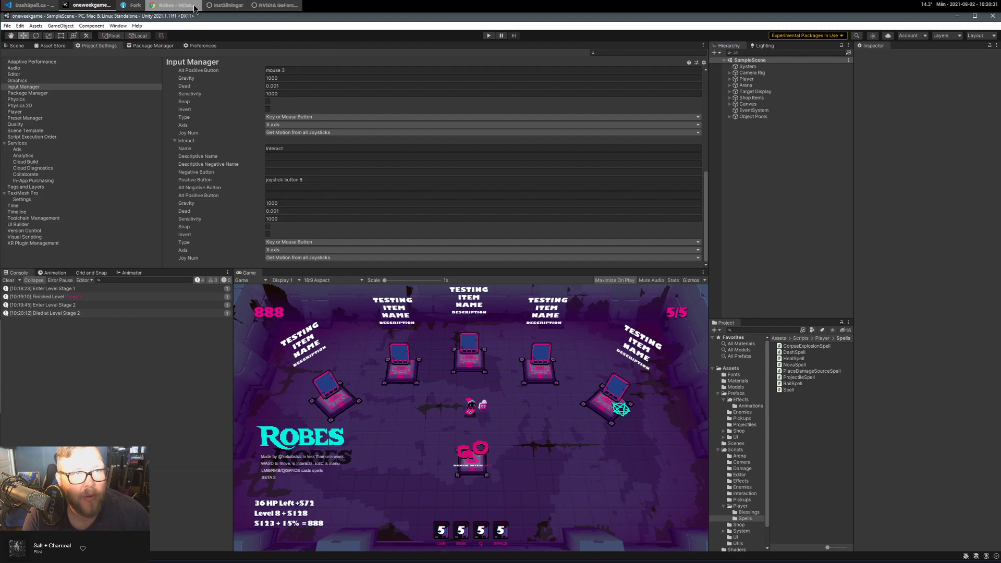
Switch to the Robes board in Milanote and examine the Spell Archetypes list alongside the spell columns from Fire to Gravity.
{"action": "left_click", "coordinate": [172, 6]}
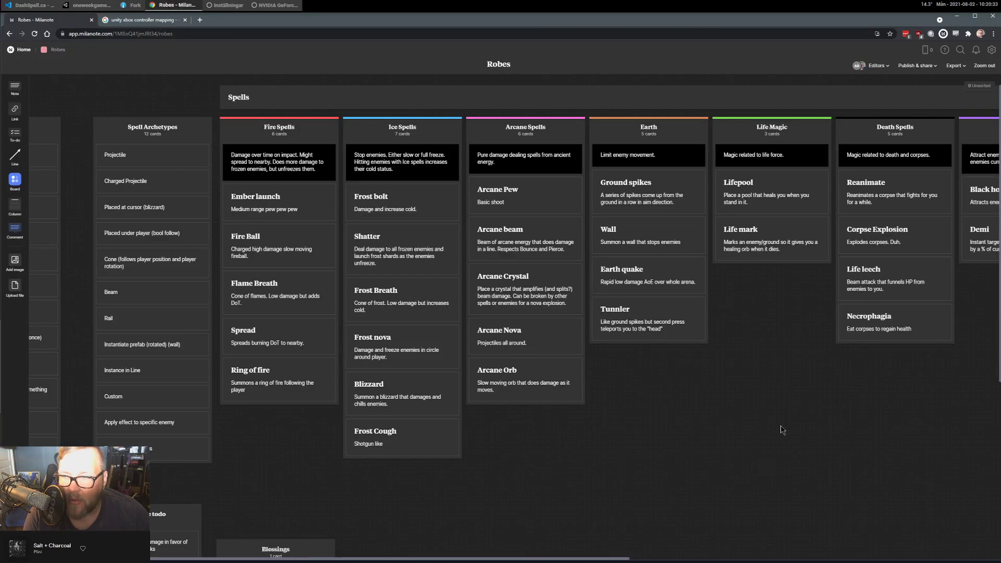
{"action": "middle_click_drag", "start_coordinate": [768, 410], "coordinate": [548, 381]}
{"action": "middle_click_drag", "start_coordinate": [514, 436], "coordinate": [724, 452]}
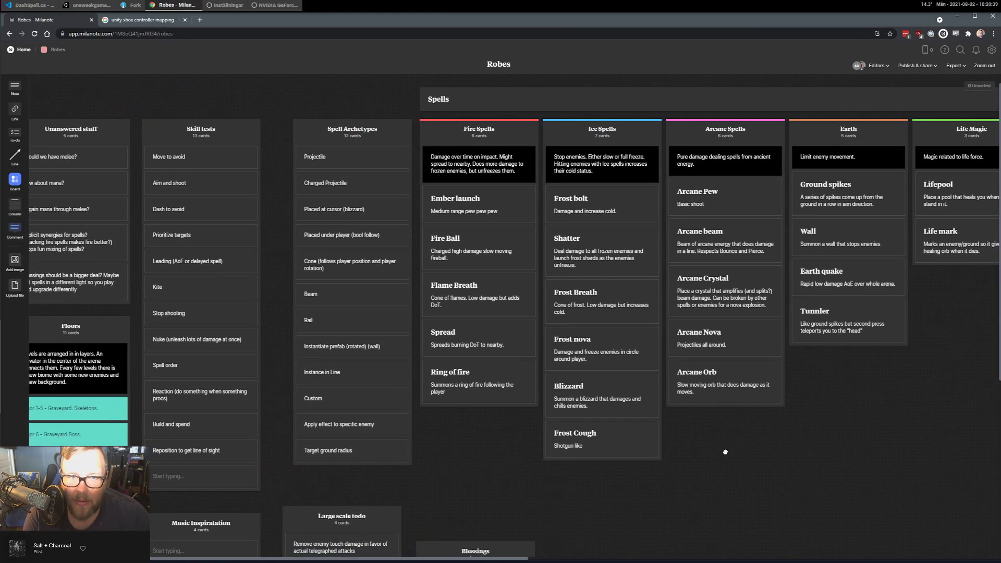
{"action": "scroll", "coordinate": [714, 448], "scroll_direction": "right", "scroll_amount": 3}
{"action": "scroll", "coordinate": [714, 449], "scroll_direction": "down", "scroll_amount": 1}
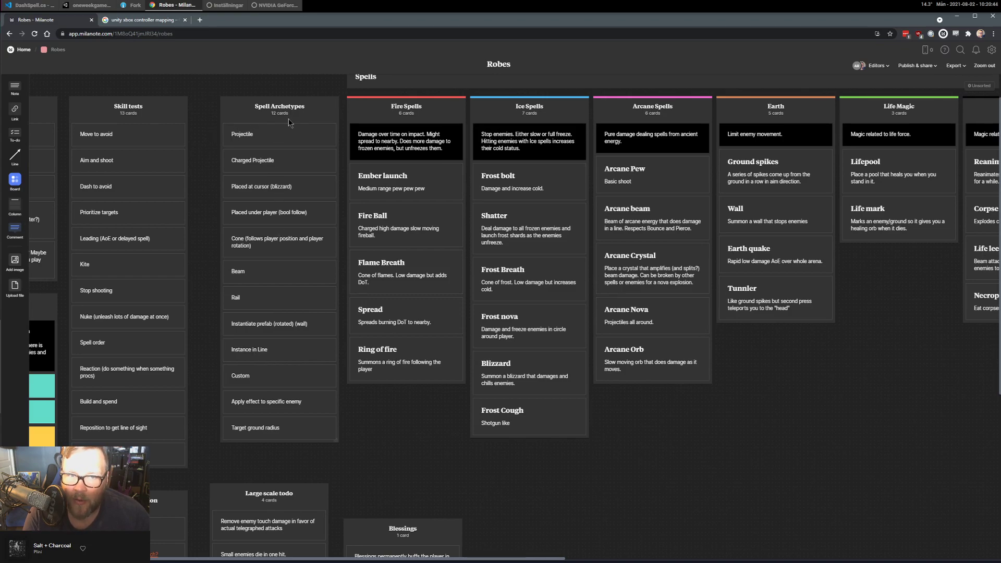
{"action": "scroll", "coordinate": [744, 415], "scroll_direction": "up", "scroll_amount": 1}
{"action": "left_click_drag", "start_coordinate": [739, 430], "coordinate": [582, 450]}
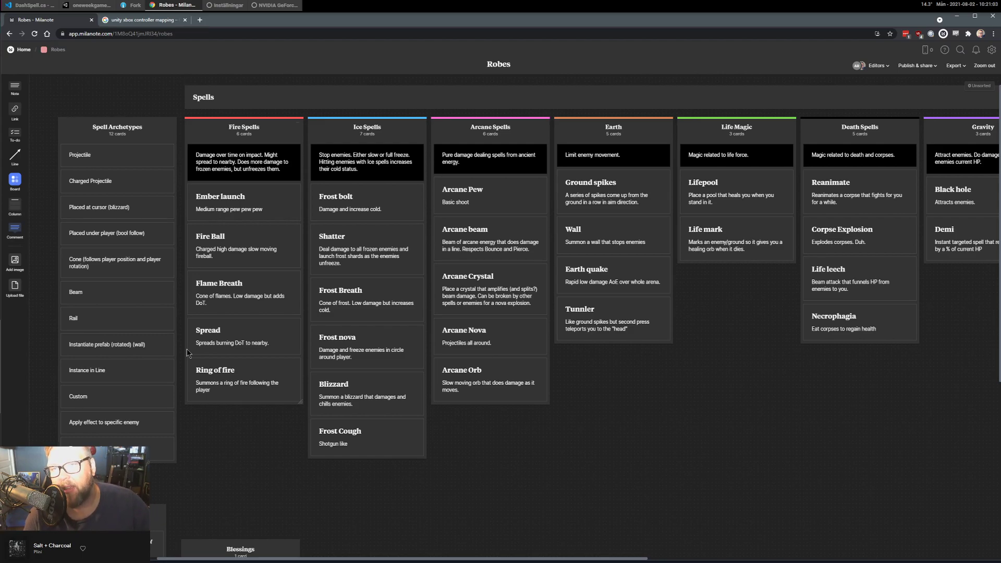
{"action": "middle_click_drag", "start_coordinate": [738, 317], "coordinate": [647, 308]}
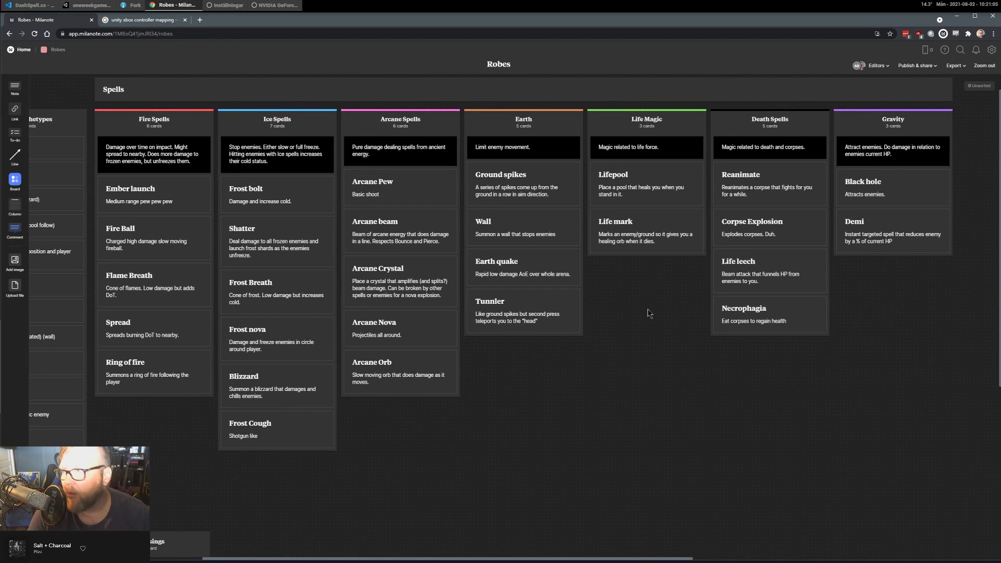
{"action": "middle_click_drag", "start_coordinate": [481, 415], "coordinate": [524, 419]}
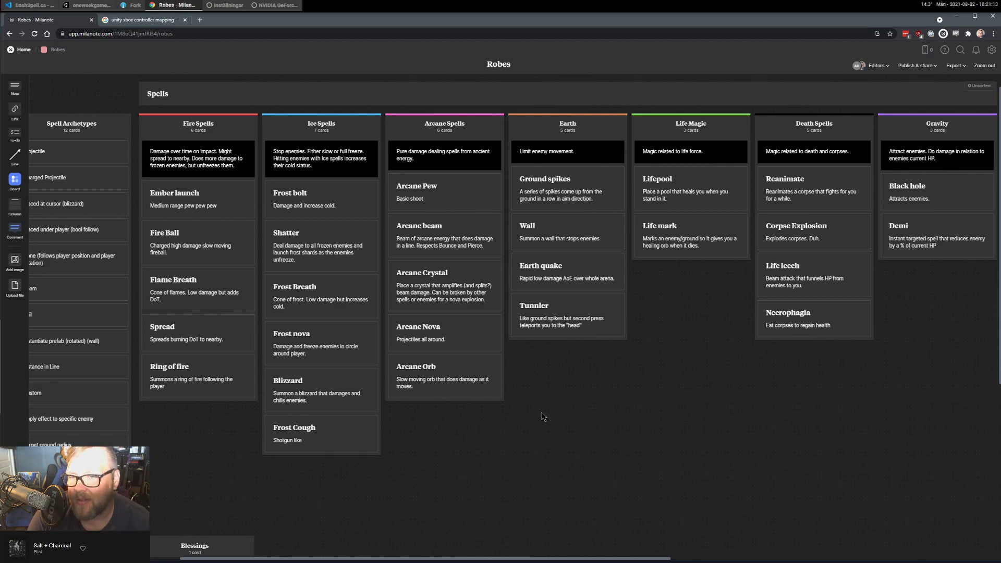
{"action": "middle_click_drag", "start_coordinate": [423, 266], "coordinate": [467, 269]}
{"action": "scroll", "coordinate": [467, 269], "scroll_direction": "down", "scroll_amount": 2}
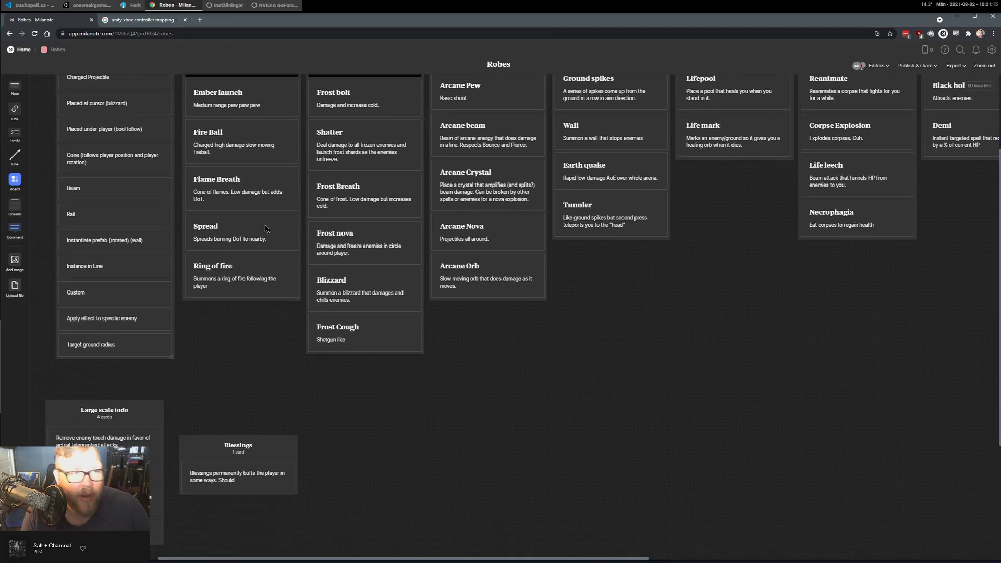
{"action": "scroll", "coordinate": [266, 227], "scroll_direction": "up", "scroll_amount": 2}
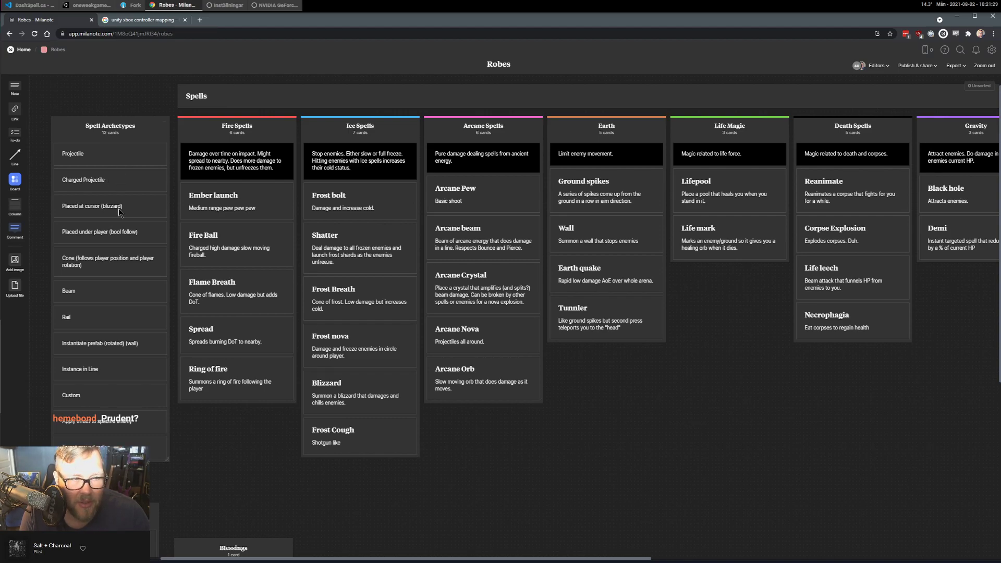
{"action": "middle_click_drag", "start_coordinate": [272, 443], "coordinate": [268, 462]}
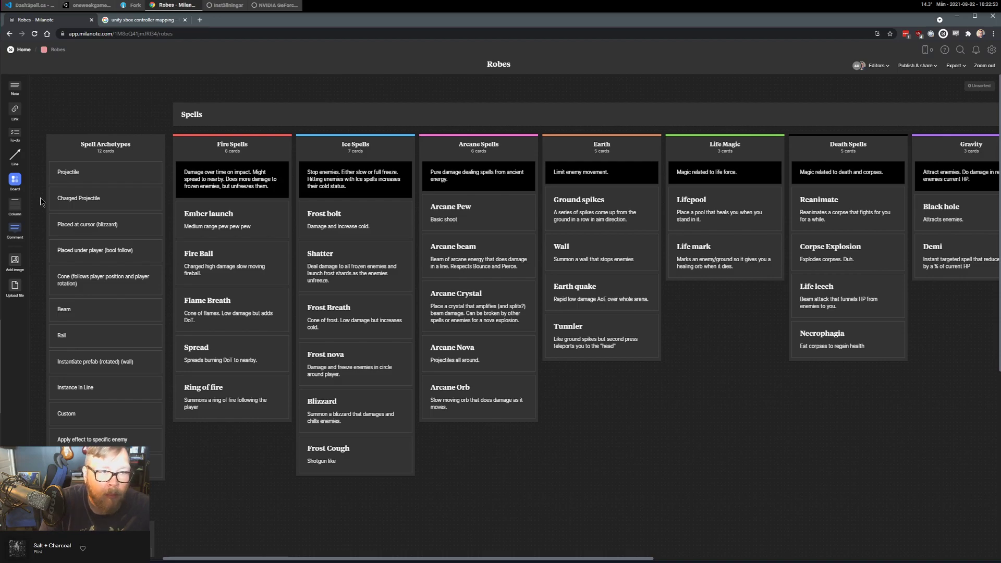
{"action": "middle_click_drag", "start_coordinate": [127, 163], "coordinate": [342, 197]}
{"action": "middle_click_drag", "start_coordinate": [222, 268], "coordinate": [53, 176]}
{"action": "right_click", "coordinate": [561, 385]}
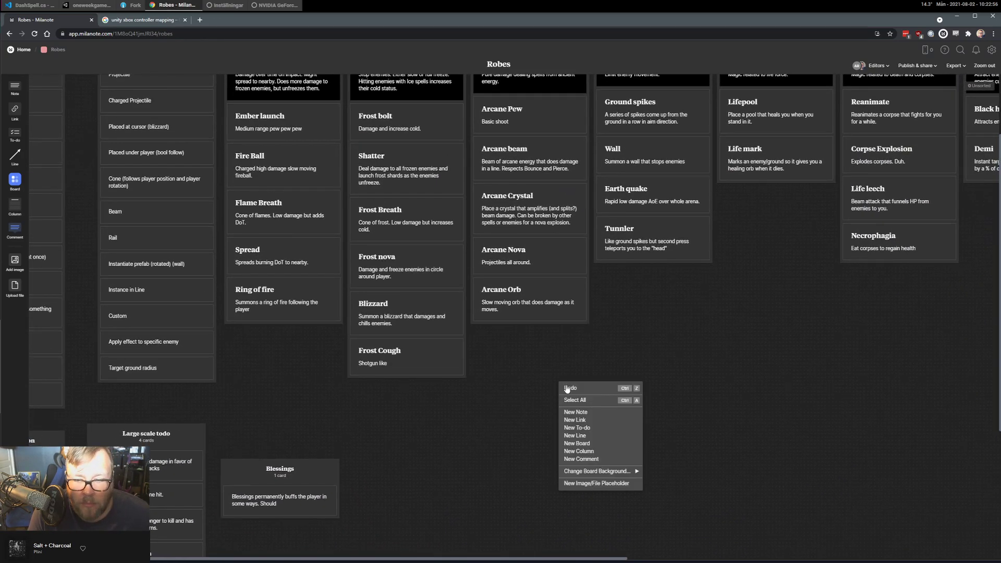
{"action": "left_click", "coordinate": [619, 452]}
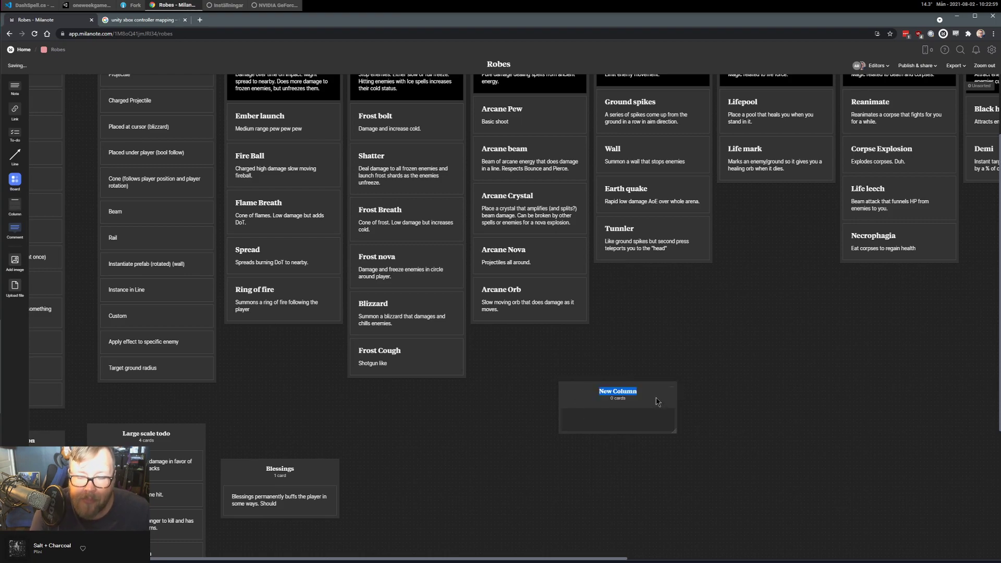
{"action": "left_click", "coordinate": [655, 401]}
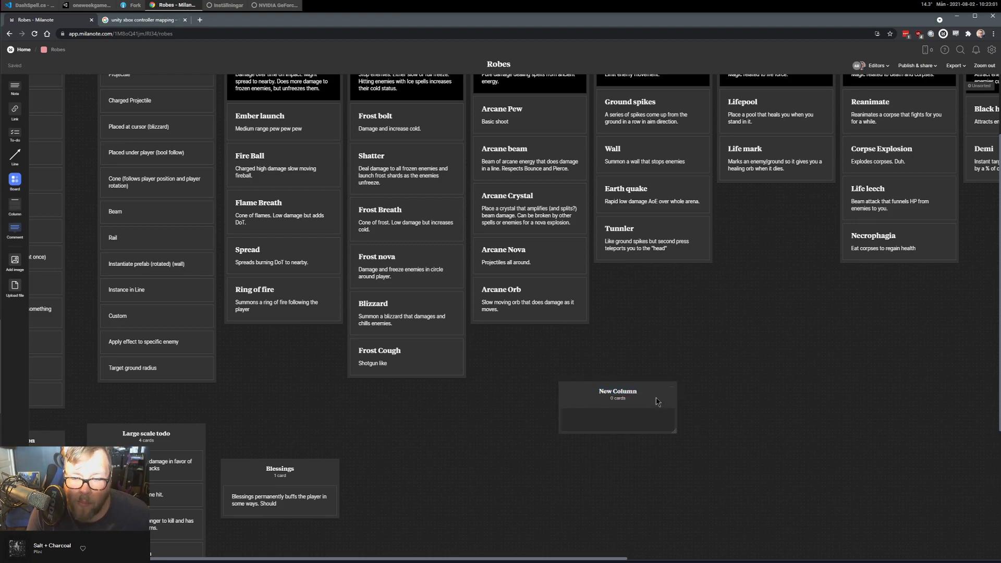
{"action": "key", "text": "Delete"}
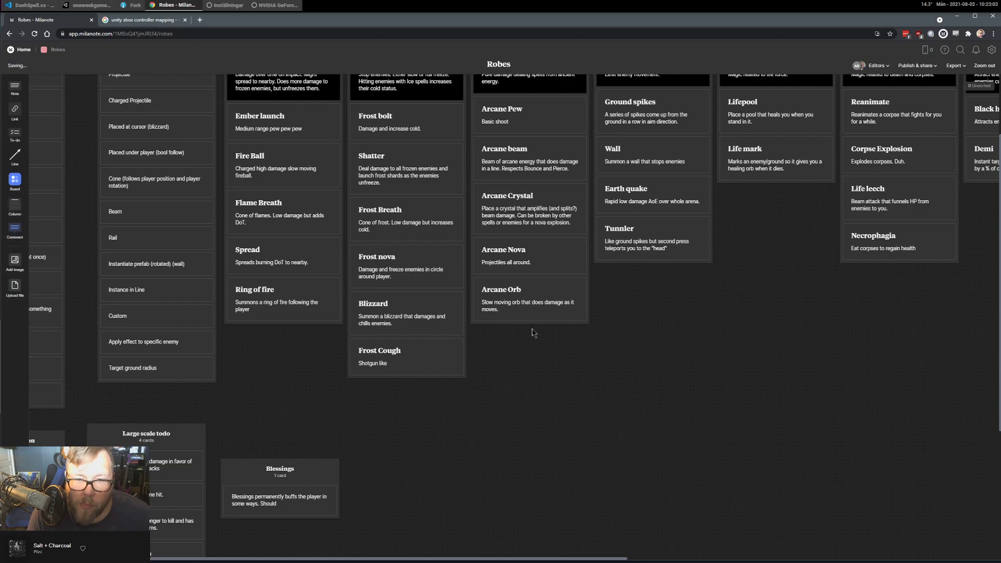
Nudge the Spell Archetypes column slightly left and move its Custom card below Target ground radius.
{"action": "scroll", "coordinate": [539, 364], "scroll_direction": "up", "scroll_amount": 3}
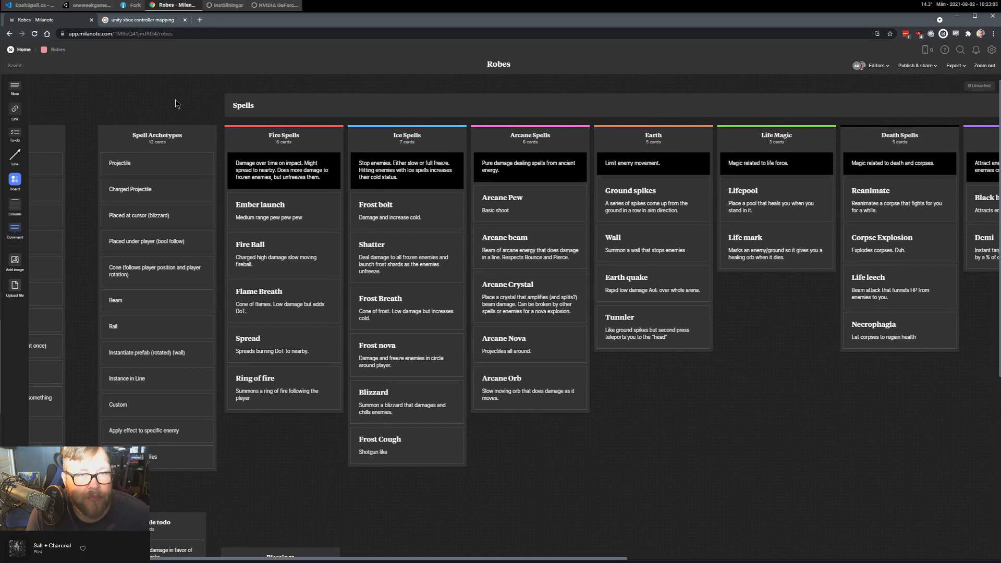
{"action": "left_click_drag", "start_coordinate": [169, 136], "coordinate": [165, 137]}
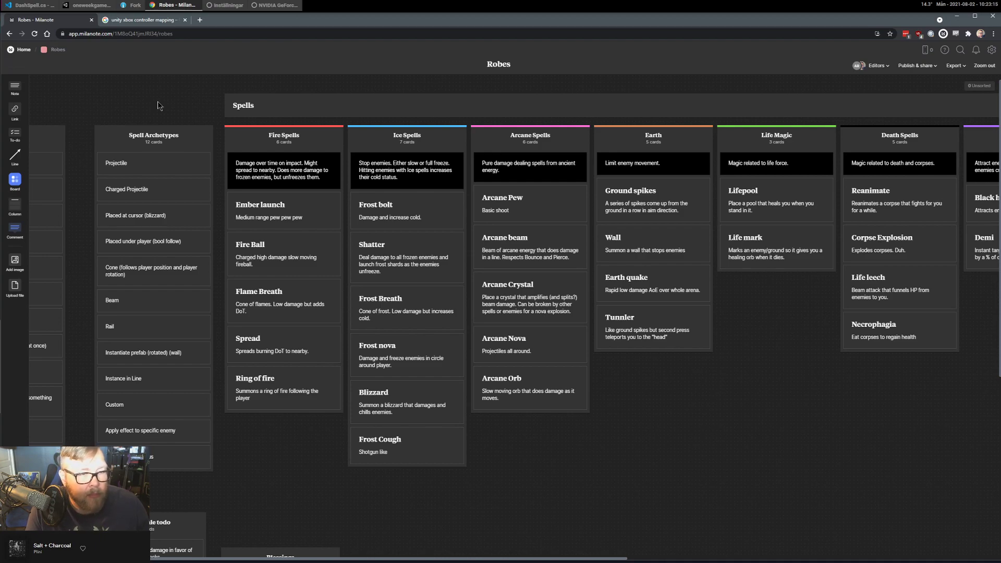
{"action": "left_click_drag", "start_coordinate": [147, 408], "coordinate": [156, 468]}
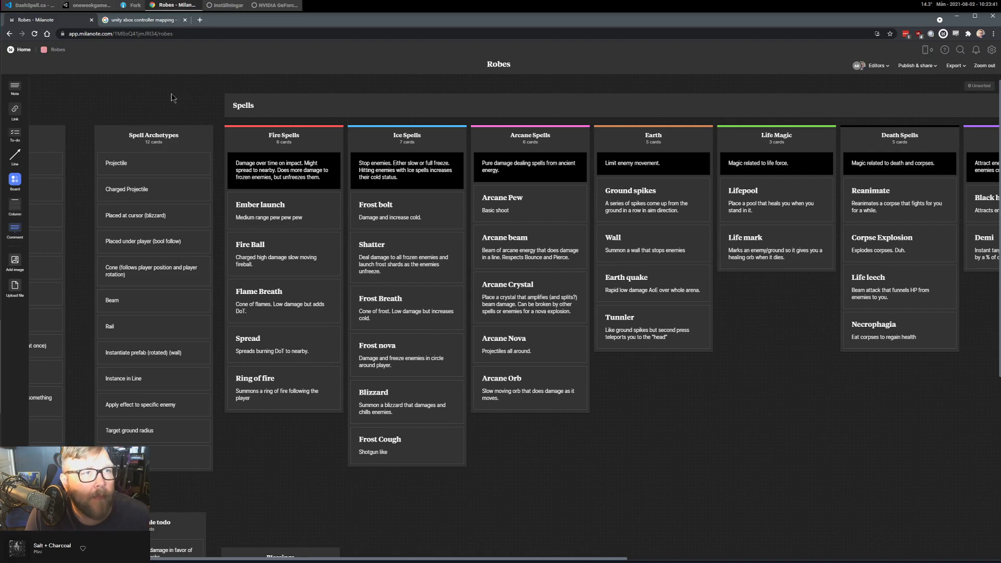
Switch to the DashSpell.cs script in Visual Studio Code.
{"action": "left_click", "coordinate": [89, 7]}
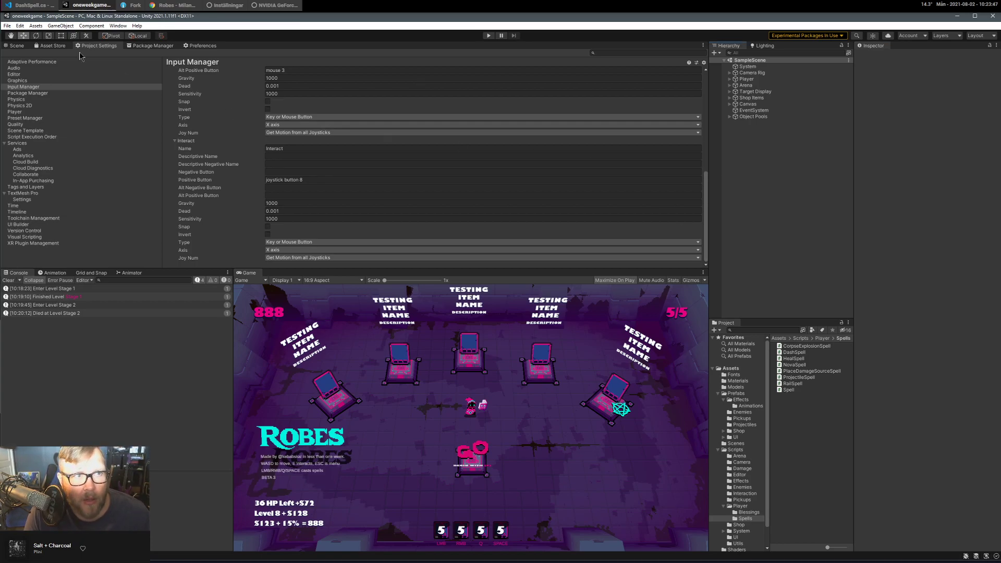
{"action": "left_click", "coordinate": [31, 5]}
{"action": "left_click", "coordinate": [480, 144]}
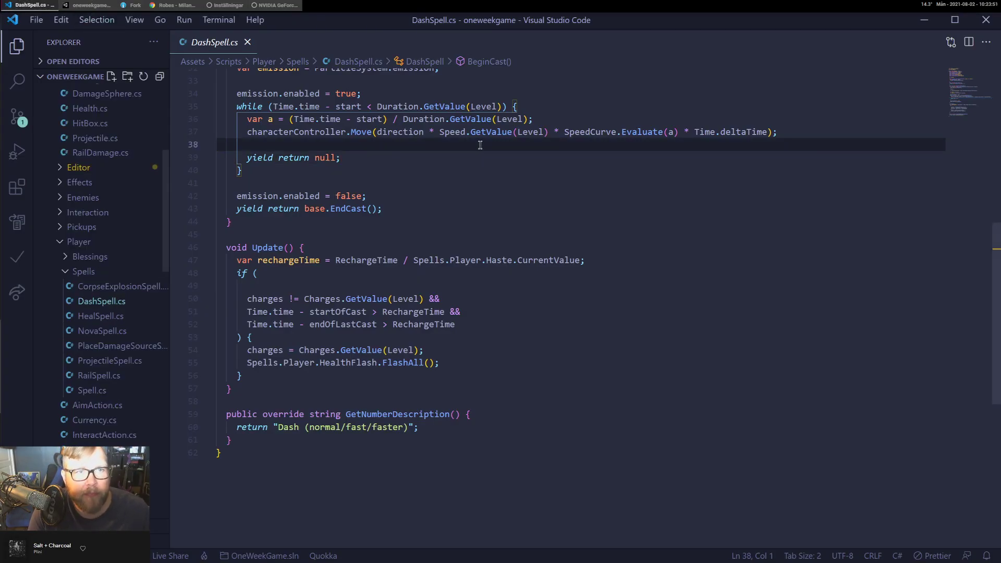
{"action": "key", "text": "ctrl+grave"}
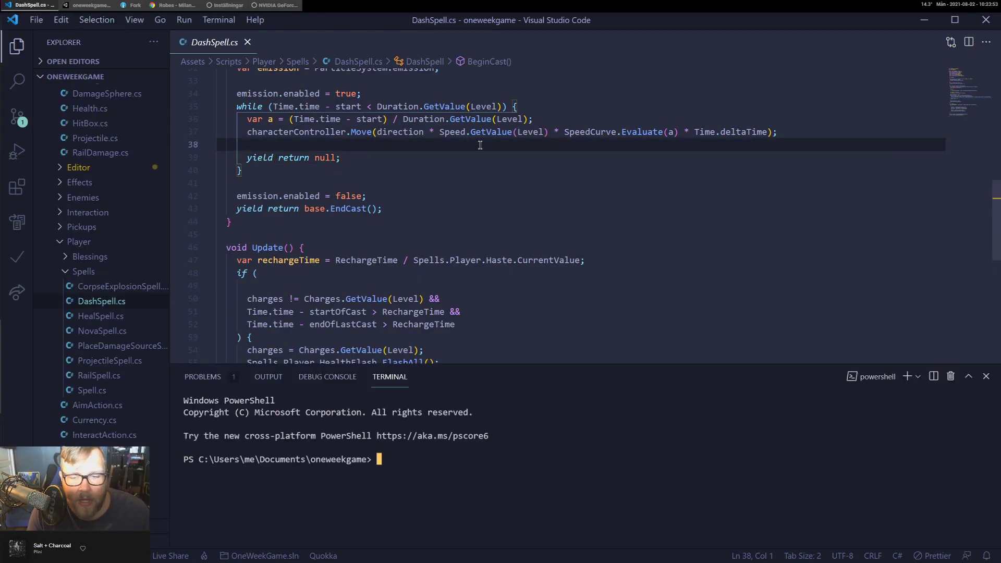
{"action": "left_click", "coordinate": [986, 377]}
{"action": "left_click", "coordinate": [630, 260]}
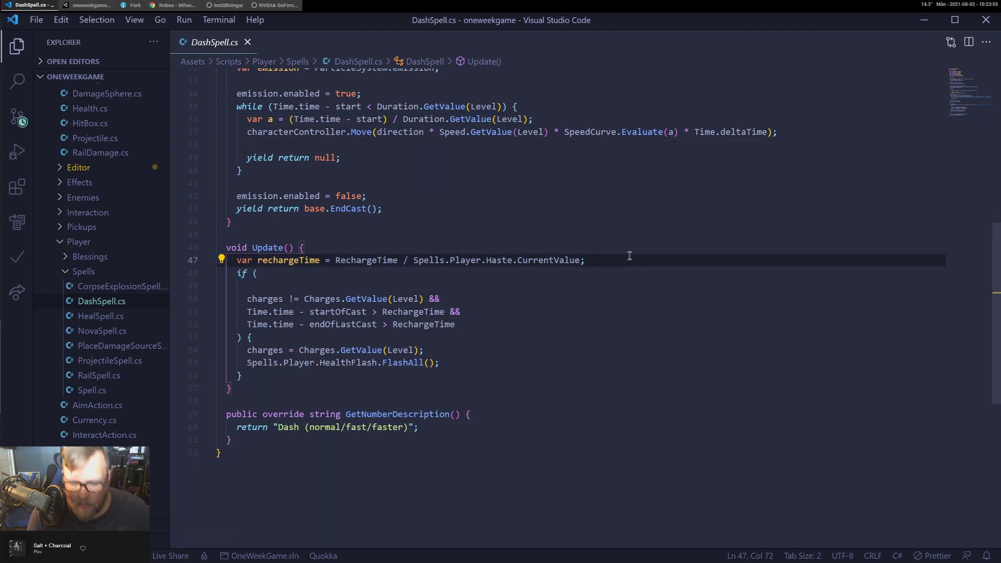
{"action": "key", "text": "ctrl+p"}
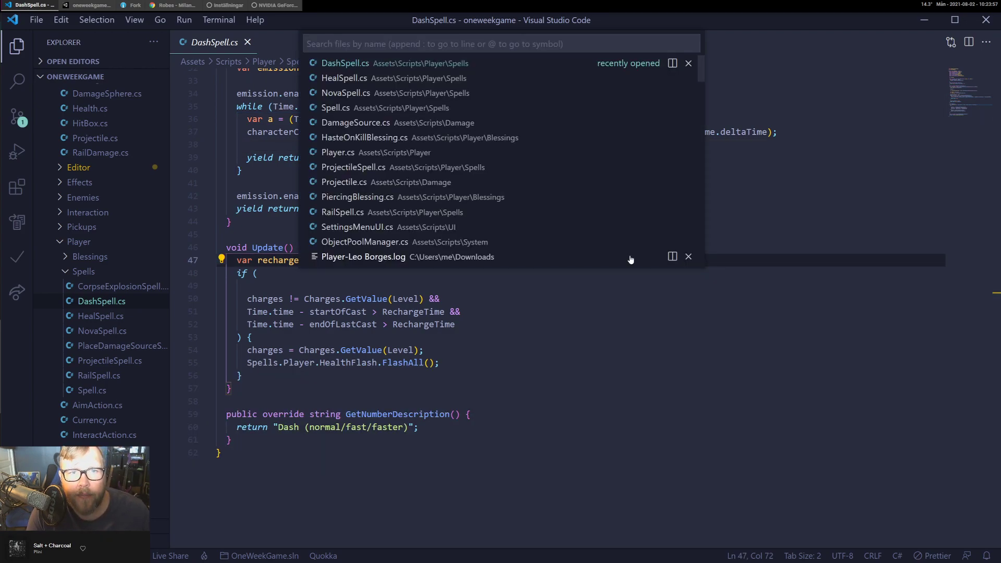
{"action": "key", "text": "Escape"}
Create a new untitled file and set its language mode to Todo.
{"action": "key", "text": "ctrl+n"}
{"action": "key", "text": "ctrl+p"}
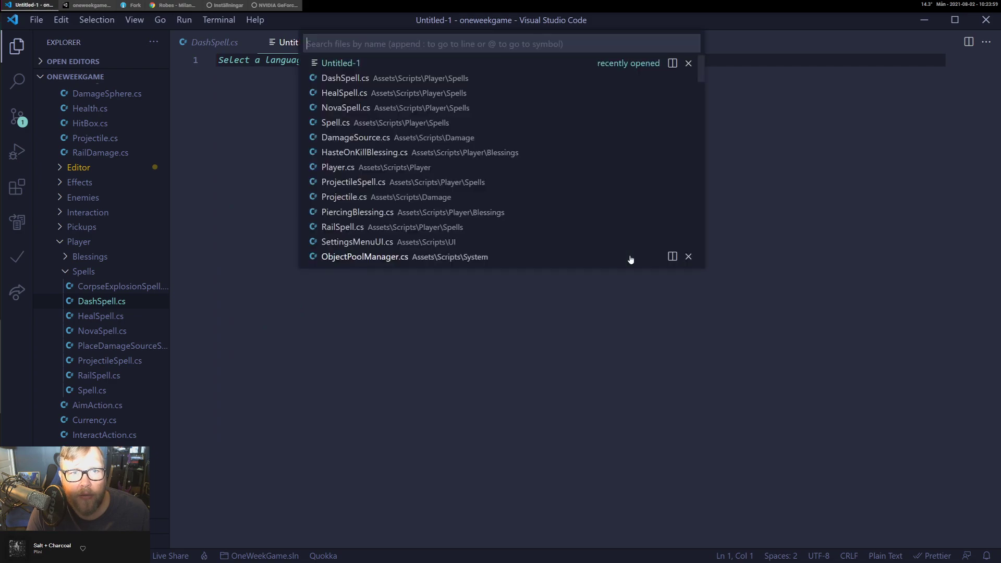
{"action": "key", "text": "ctrl+shift+p"}
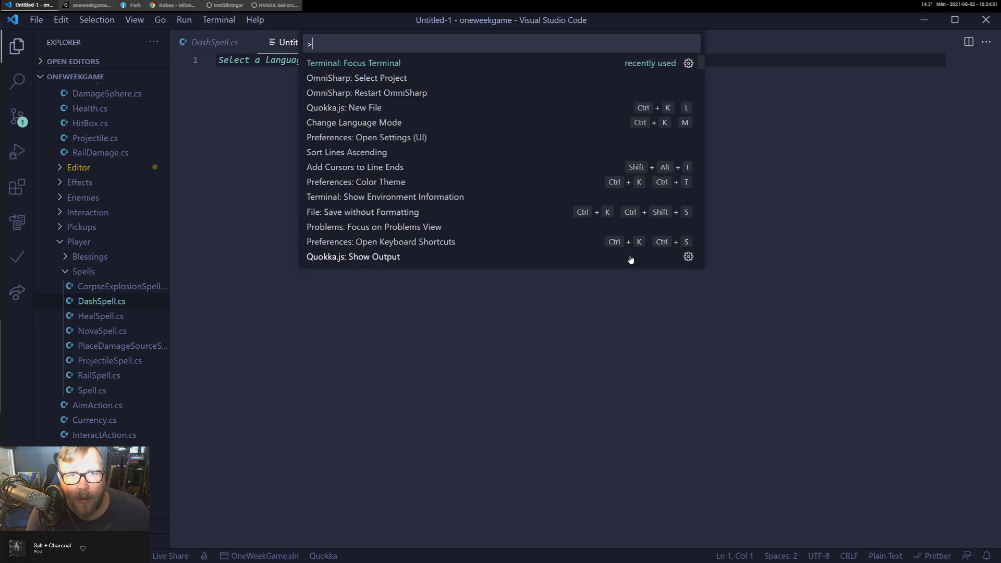
{"action": "key", "text": "Down"}
{"action": "key", "text": "Down"}
{"action": "key", "text": "Down"}
{"action": "key", "text": "Return"}
{"action": "type", "text": "todo"}
{"action": "key", "text": "Return"}
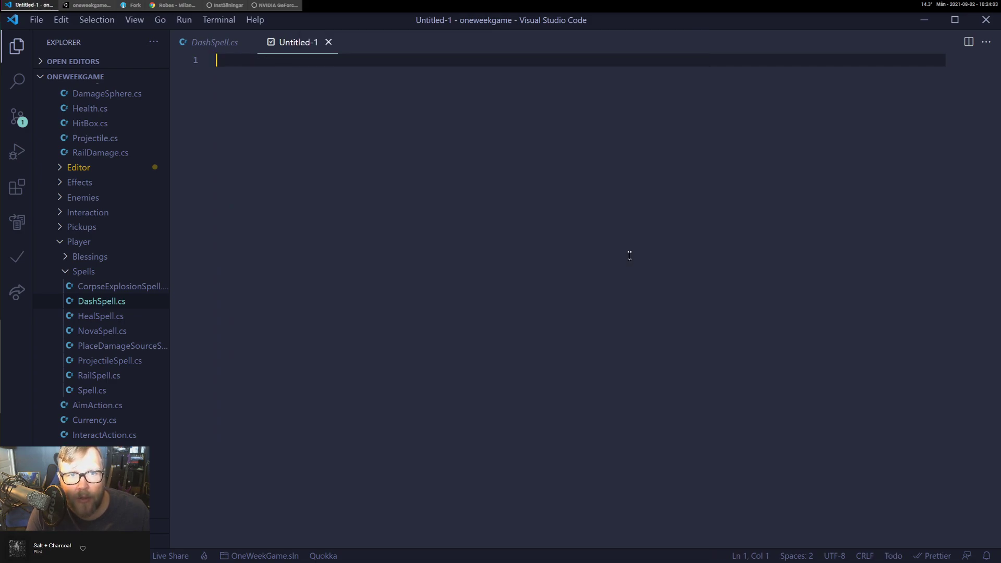
Add a first to-do item reading "Use new Unity Input System" to the untitled file.
{"action": "key", "text": "ctrl+Return"}
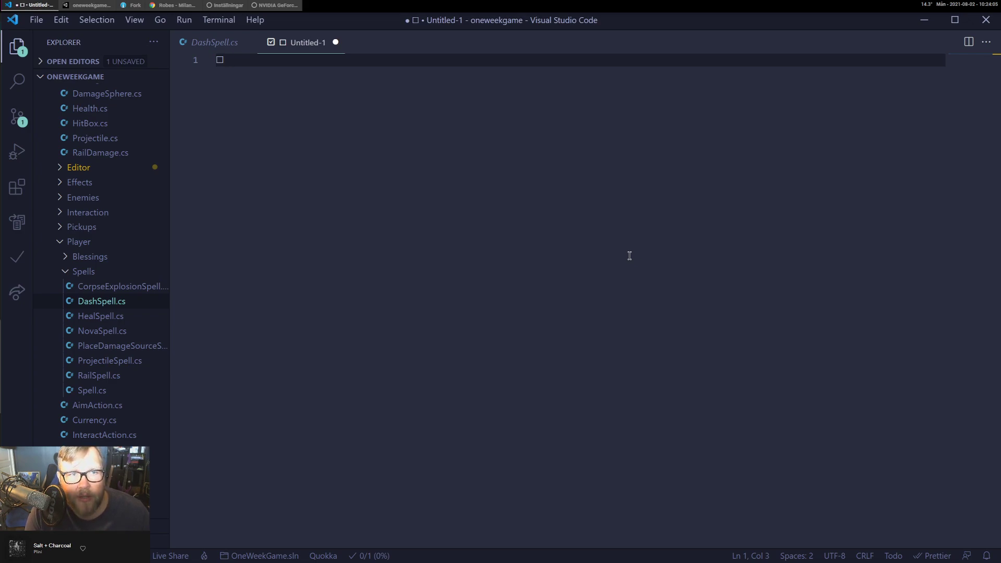
{"action": "type", "text": "8"}
{"action": "key", "text": "BackSpace"}
{"action": "type", "text": "8"}
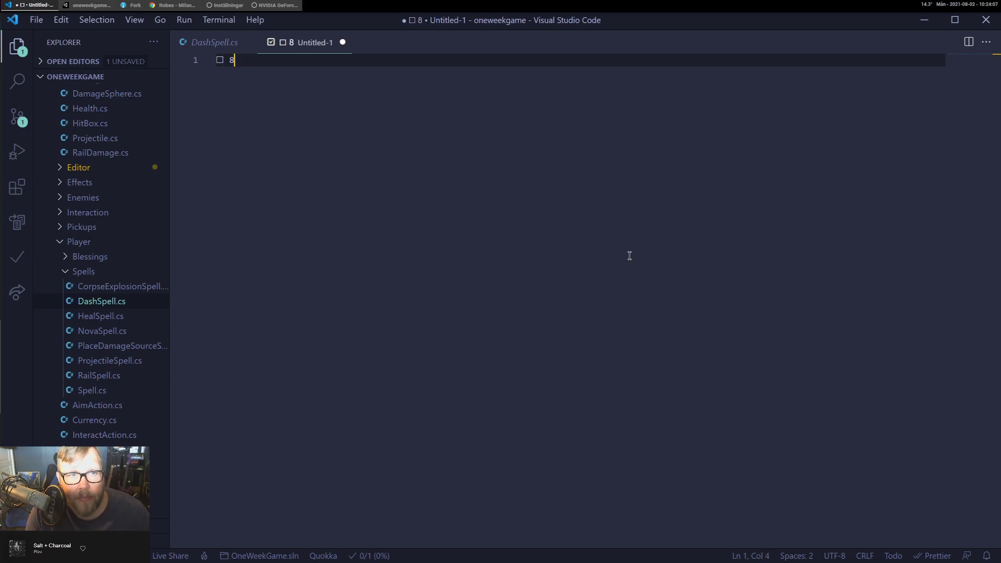
{"action": "key", "text": "BackSpace"}
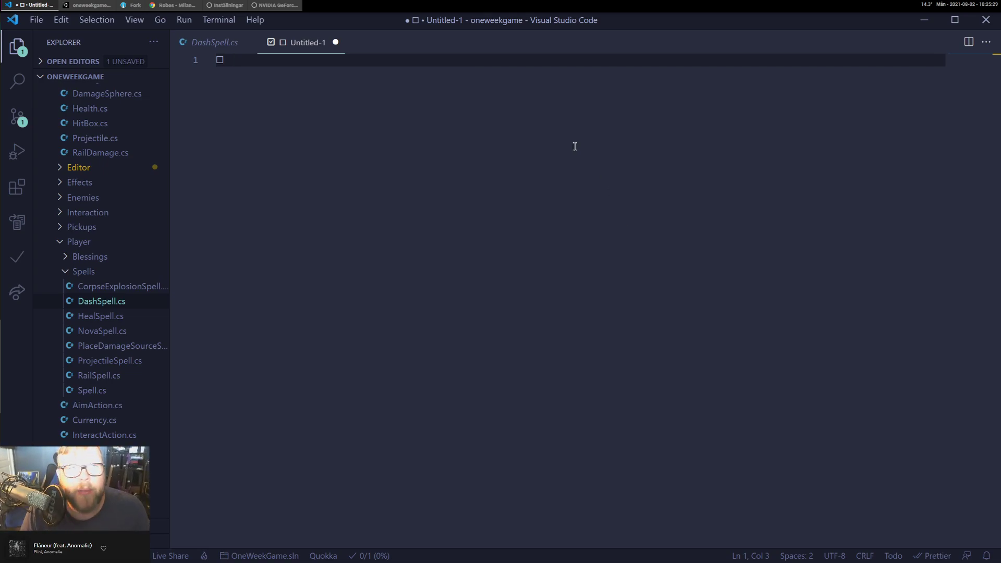
{"action": "type", "text": "YU"}
{"action": "key", "text": "BackSpace"}
{"action": "key", "text": "BackSpace"}
{"action": "type", "text": "Use nr"}
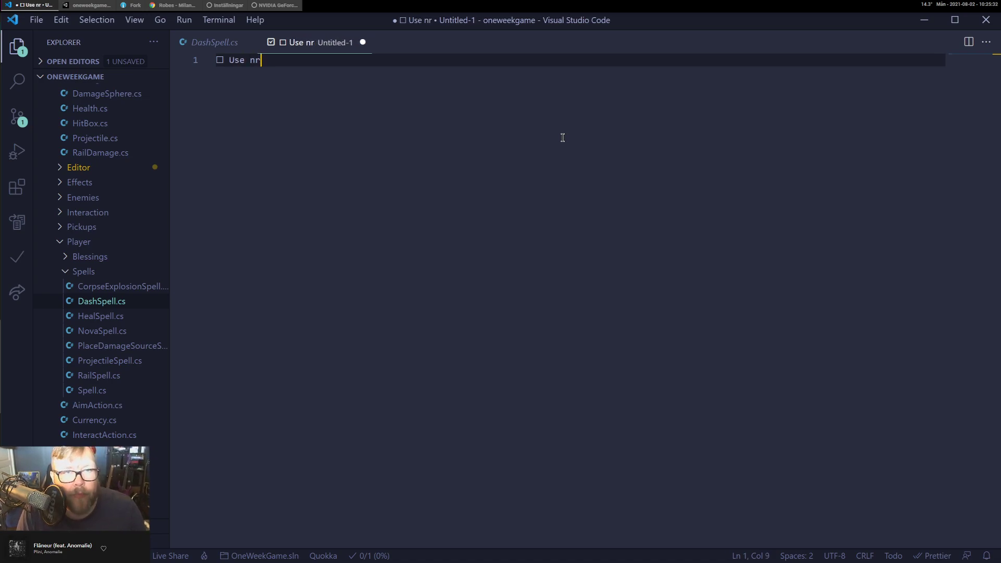
{"action": "key", "text": "BackSpace"}
{"action": "type", "text": "ew"}
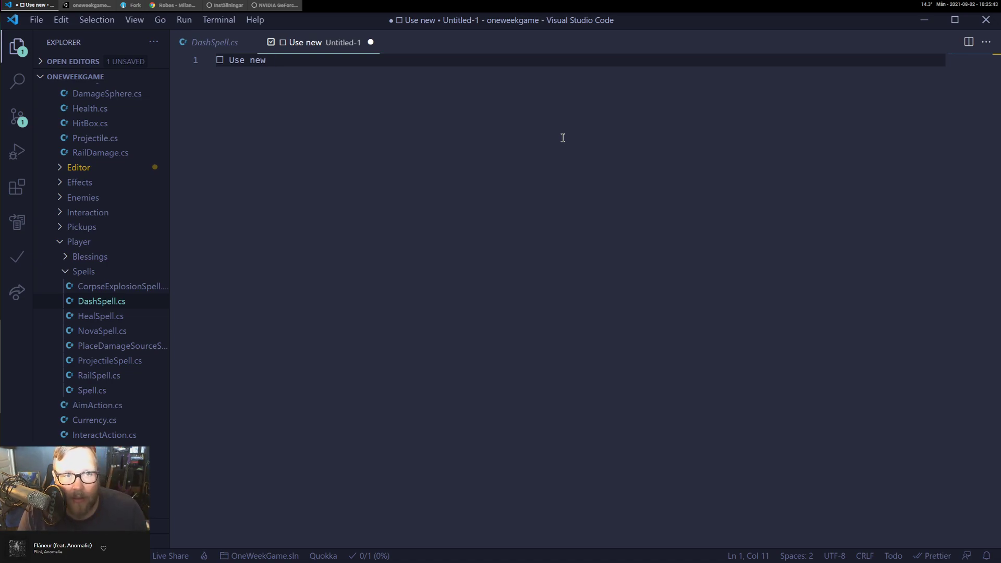
{"action": "type", "text": "Unity Inl"}
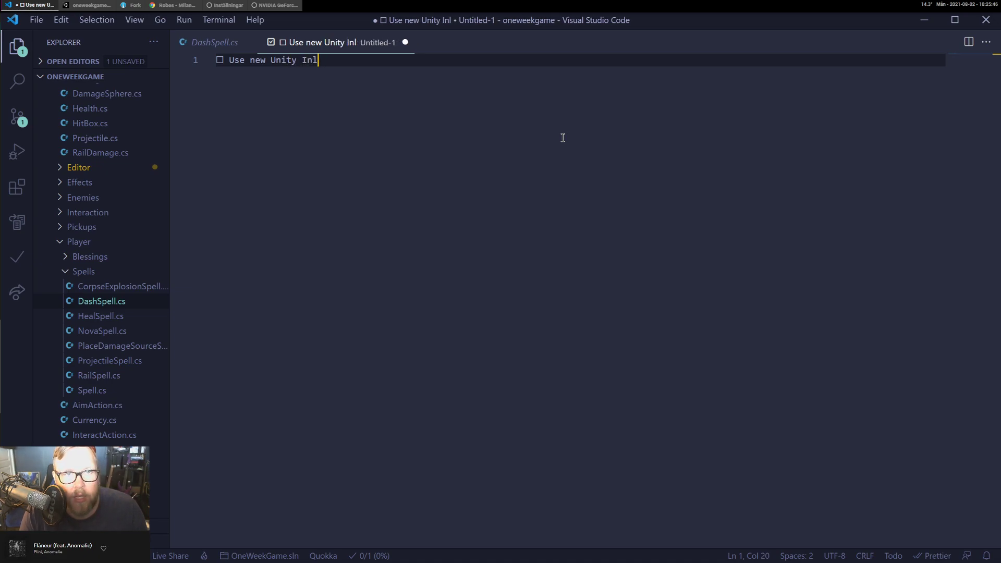
{"action": "key", "text": "BackSpace"}
{"action": "type", "text": "pu"}
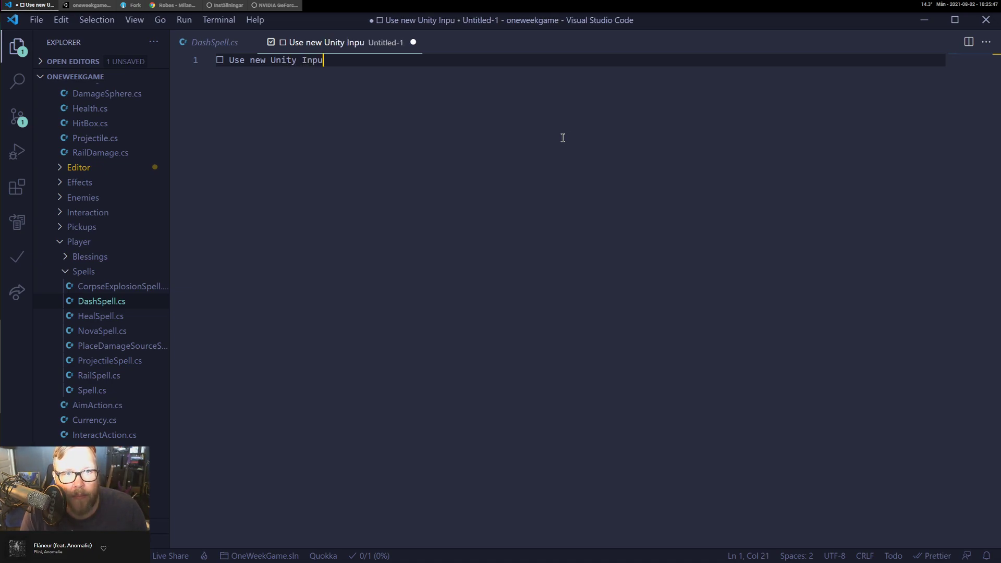
{"action": "type", "text": "t System"}
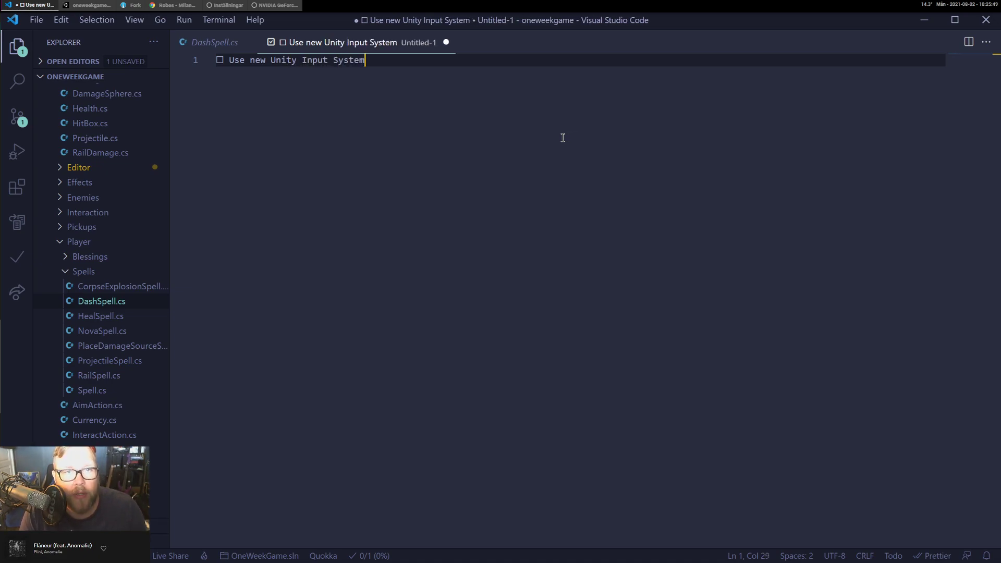
Add a second to-do item reading "Spell system rewrite".
{"action": "key", "text": "Return"}
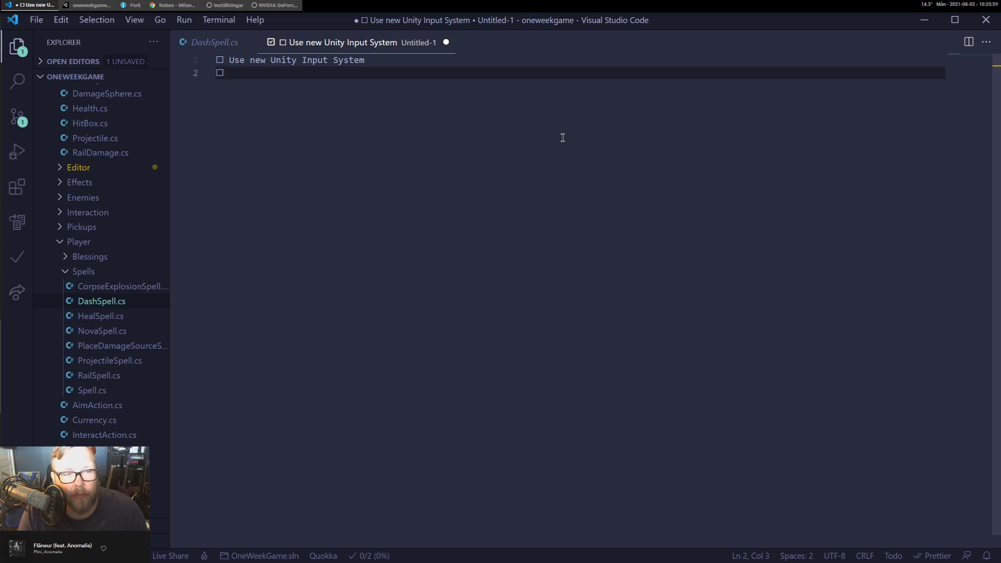
{"action": "type", "text": "Spell "}
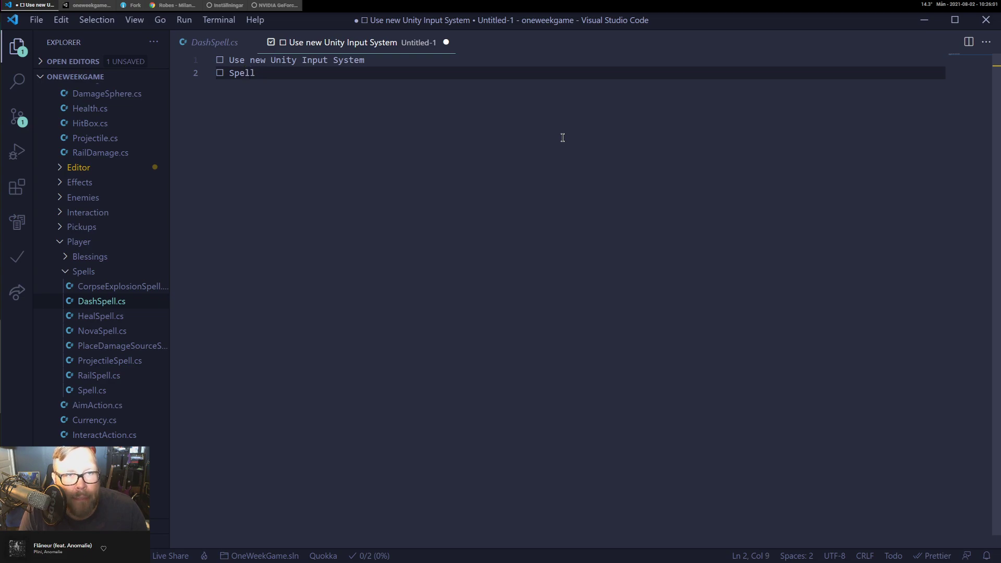
{"action": "type", "text": "system rew"}
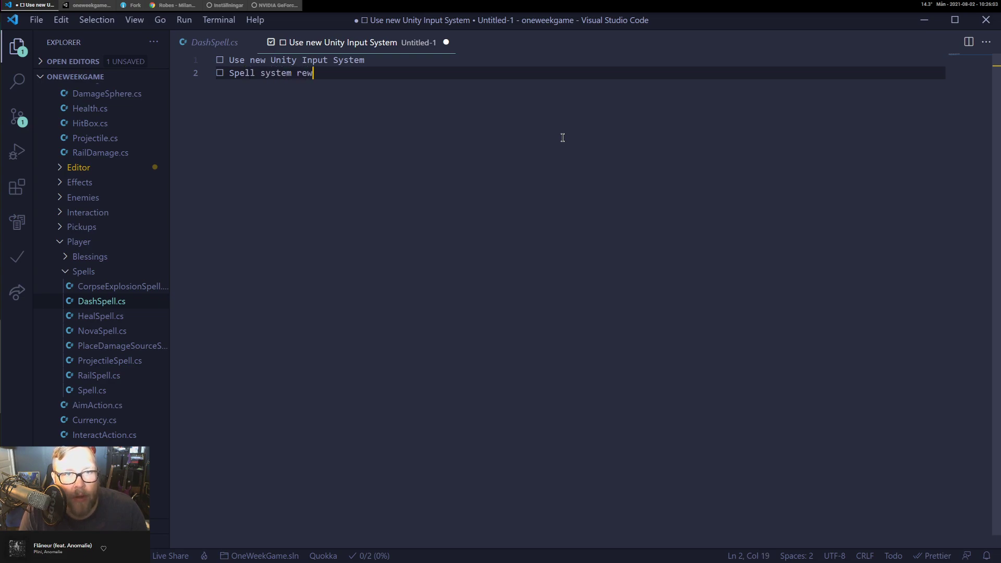
{"action": "type", "text": "rite"}
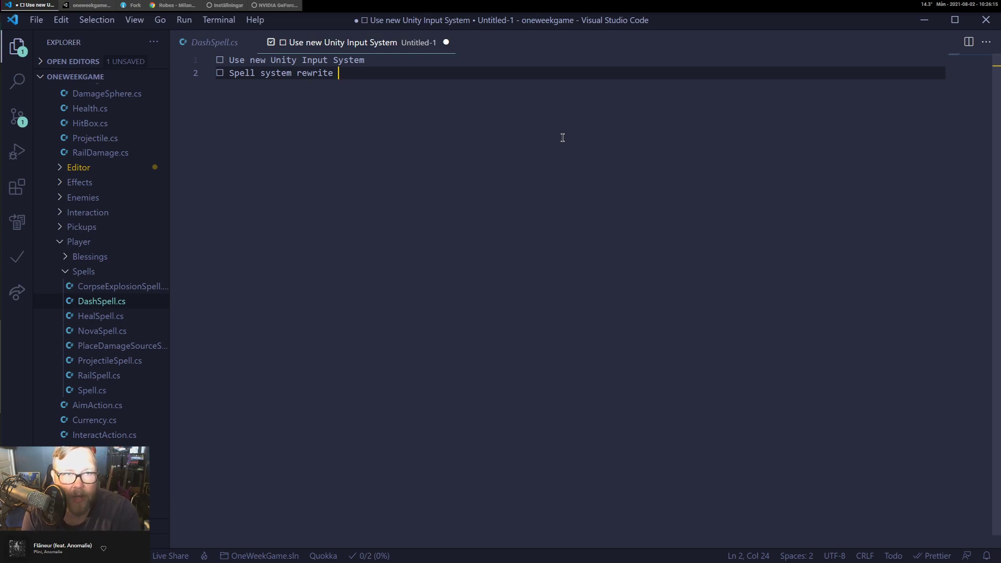
Insert a to-do item reading "Prototype spell charges system" between the Unity Input System and spell rewrite items.
{"action": "key", "text": "Up"}
{"action": "key", "text": "End"}
{"action": "key", "text": "Return"}
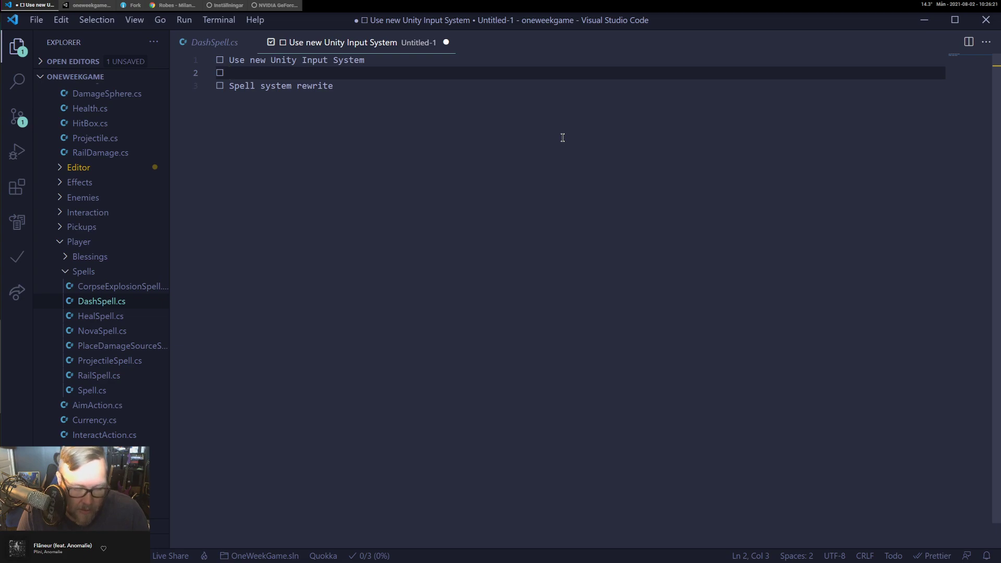
{"action": "type", "text": "Mel"}
{"action": "key", "text": "BackSpace"}
{"action": "key", "text": "BackSpace"}
{"action": "key", "text": "BackSpace"}
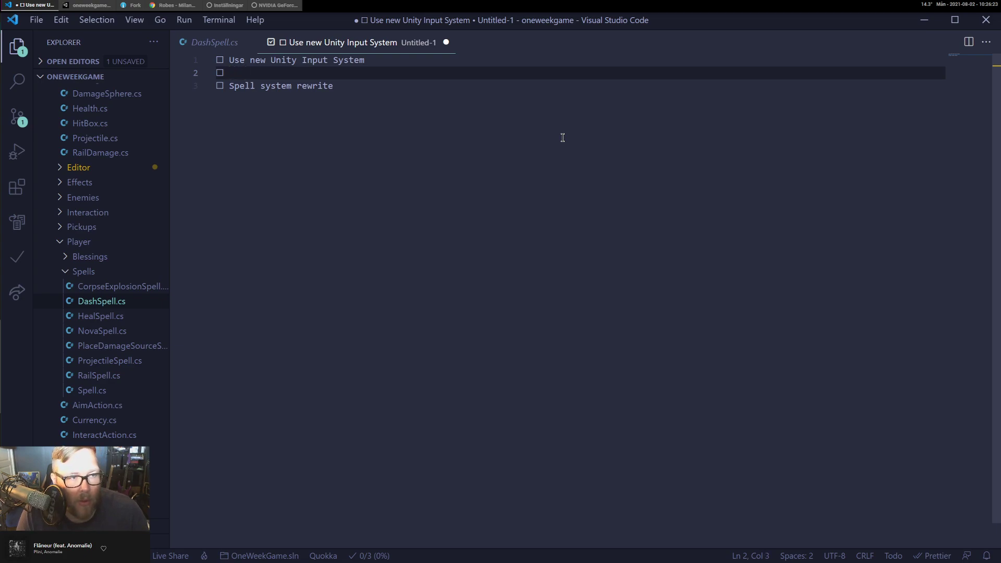
{"action": "type", "text": "M"}
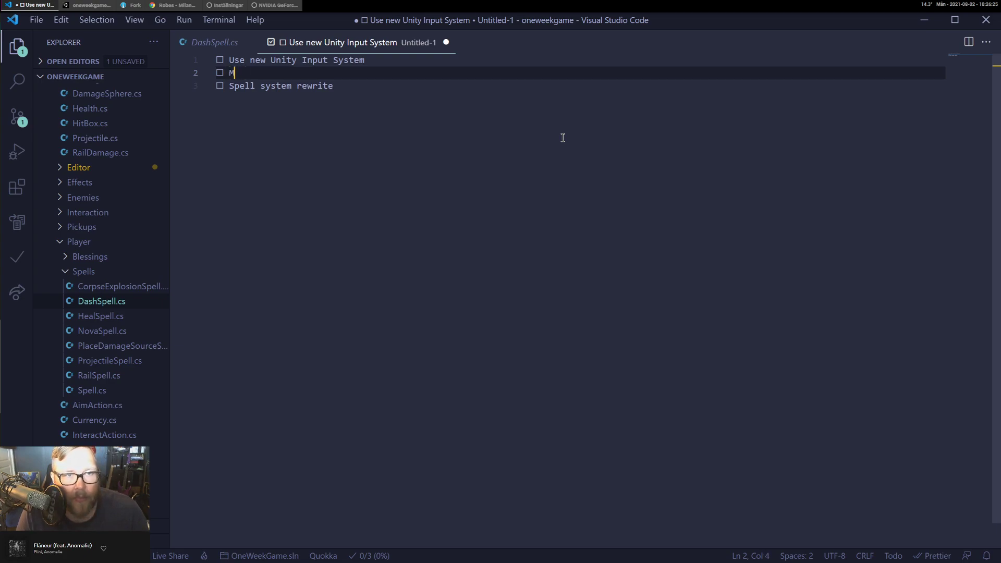
{"action": "type", "text": "ake spell charg"}
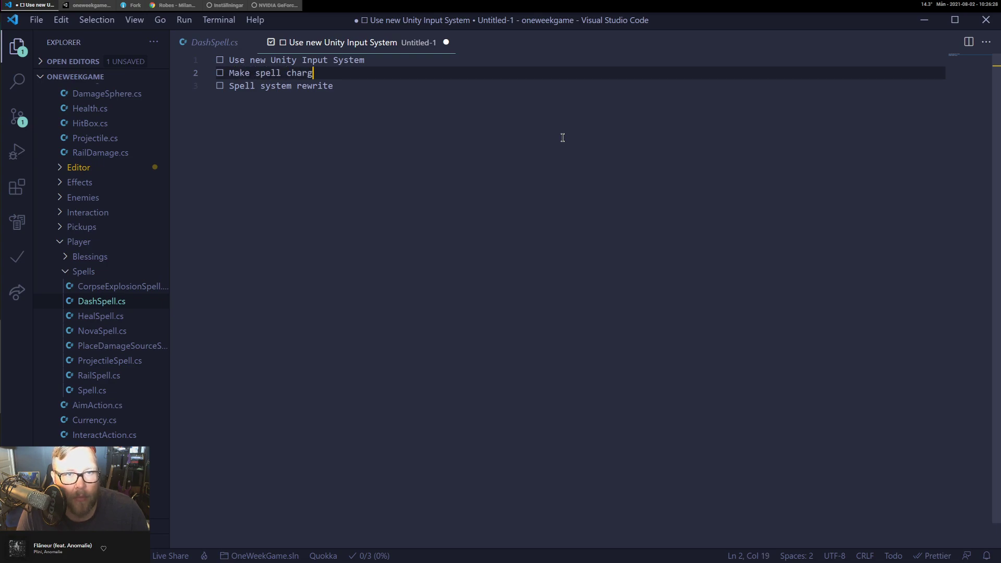
{"action": "key", "text": "shift+Home"}
{"action": "type", "text": "Prototype"}
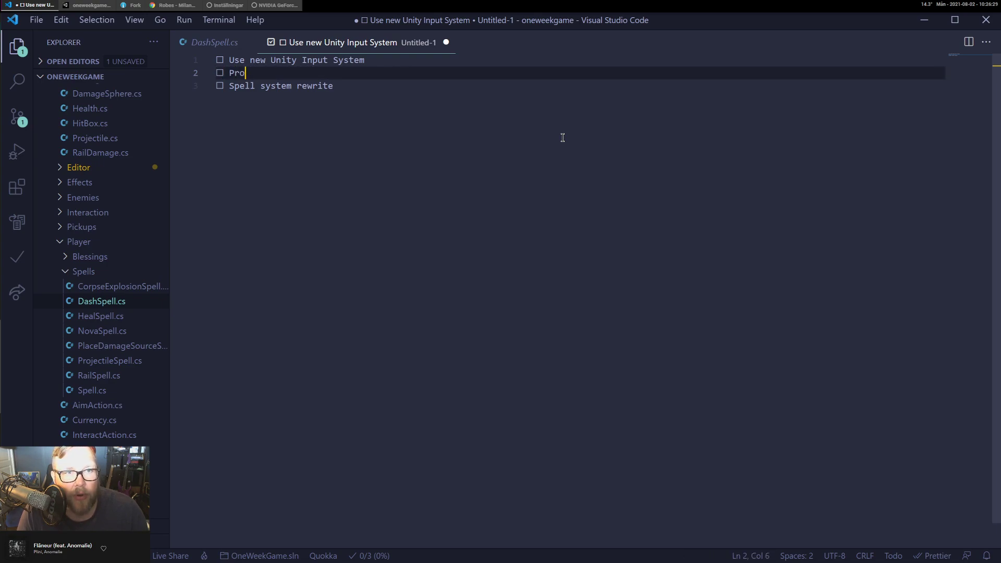
{"action": "type", "text": "l charges system"}
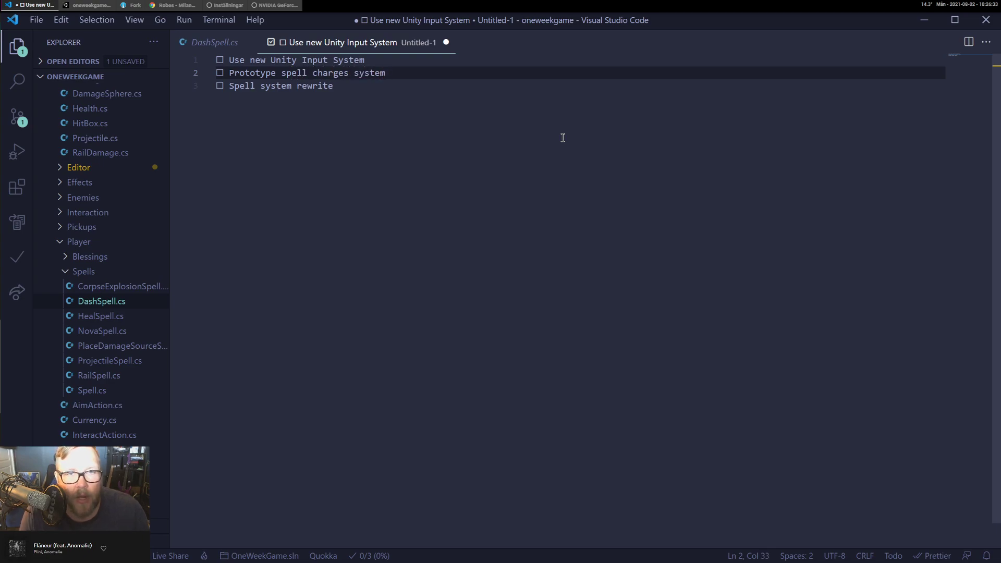
Review the spell charges prototype and spell system rewrite items in the to-do list against each other.
{"action": "key", "text": "Down"}
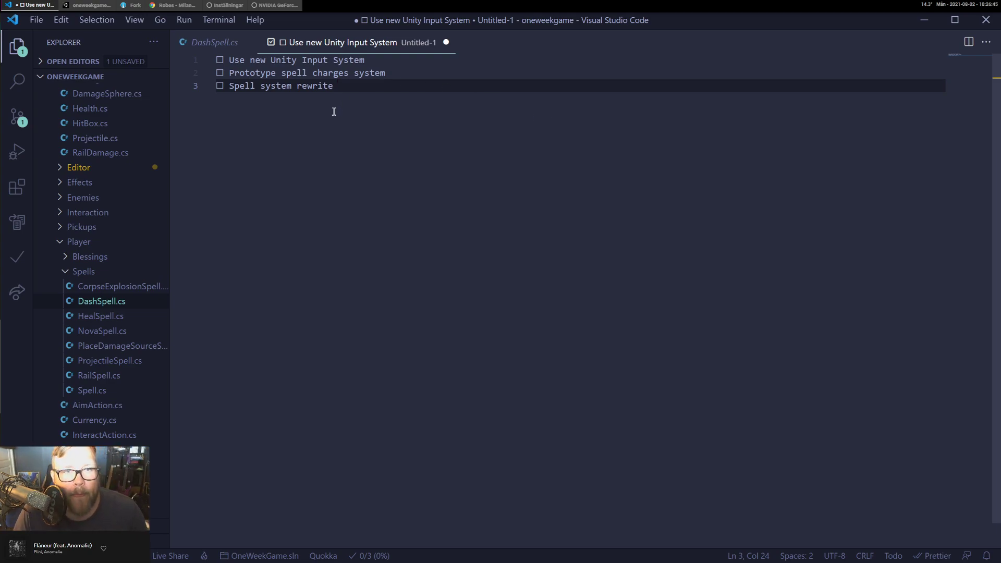
{"action": "left_click_drag", "start_coordinate": [432, 73], "coordinate": [192, 80]}
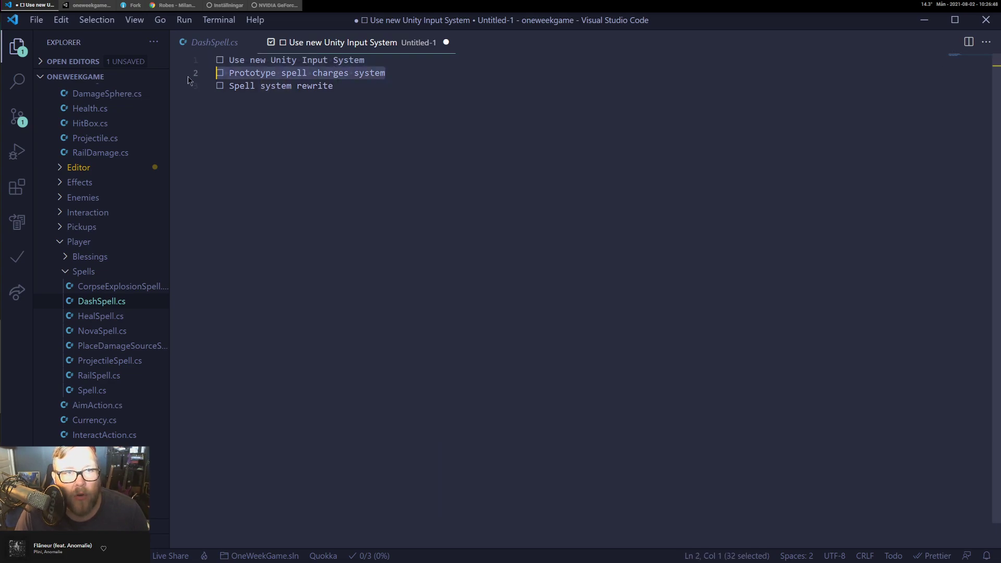
{"action": "left_click", "coordinate": [349, 86]}
{"action": "left_click_drag", "start_coordinate": [350, 86], "coordinate": [190, 85]}
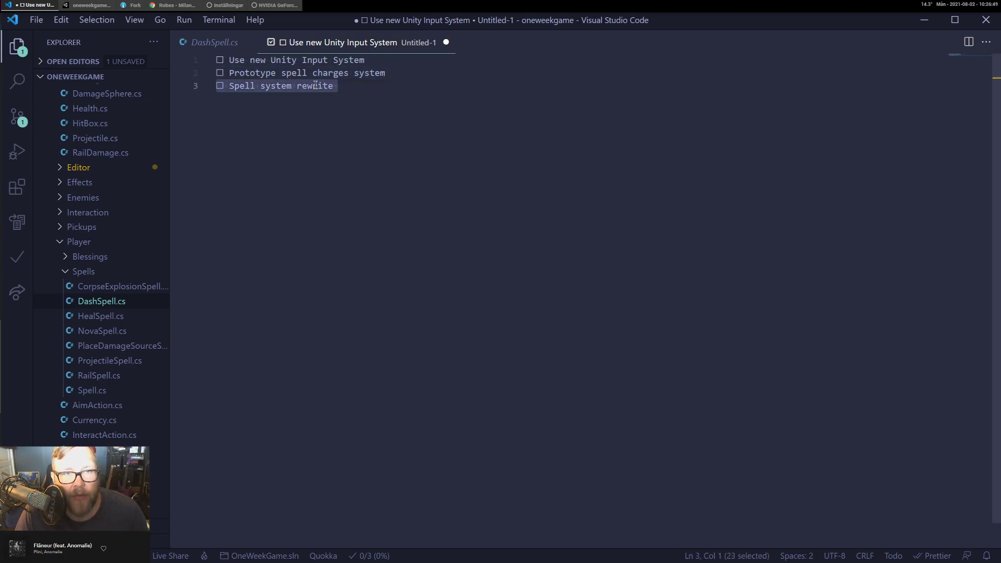
{"action": "left_click", "coordinate": [343, 88]}
{"action": "left_click_drag", "start_coordinate": [349, 86], "coordinate": [203, 93]}
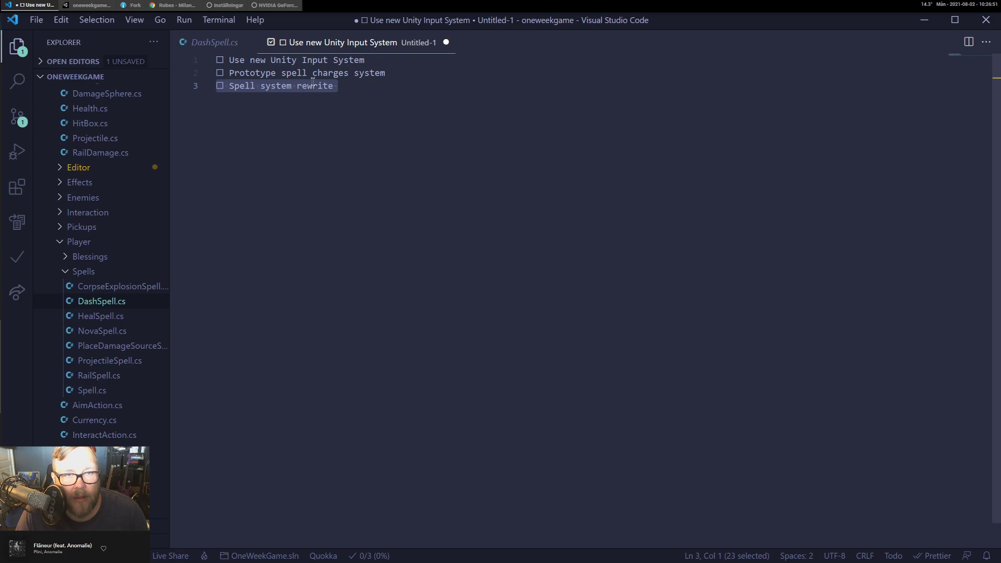
{"action": "left_click", "coordinate": [374, 73]}
{"action": "left_click_drag", "start_coordinate": [373, 73], "coordinate": [216, 74]}
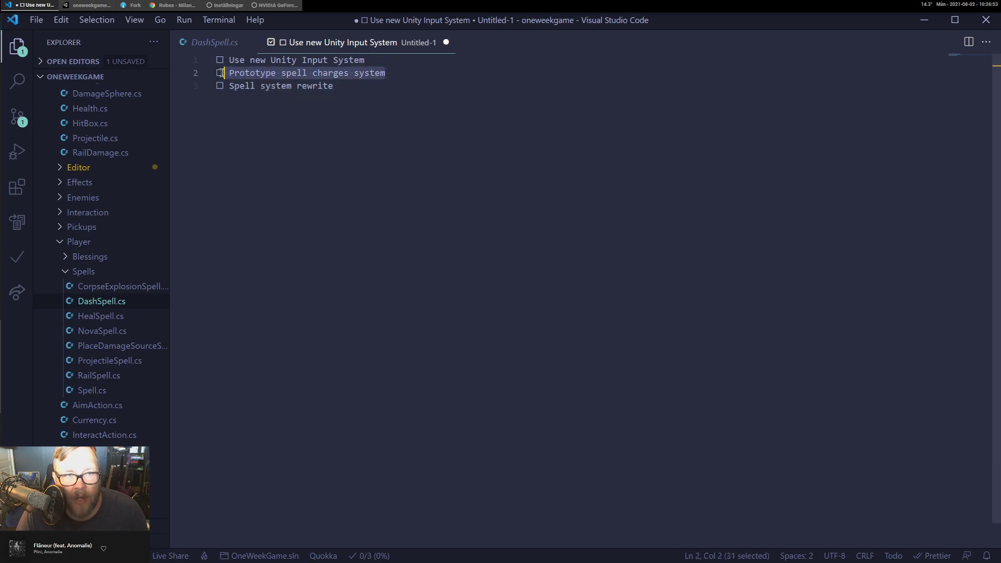
{"action": "left_click", "coordinate": [416, 74]}
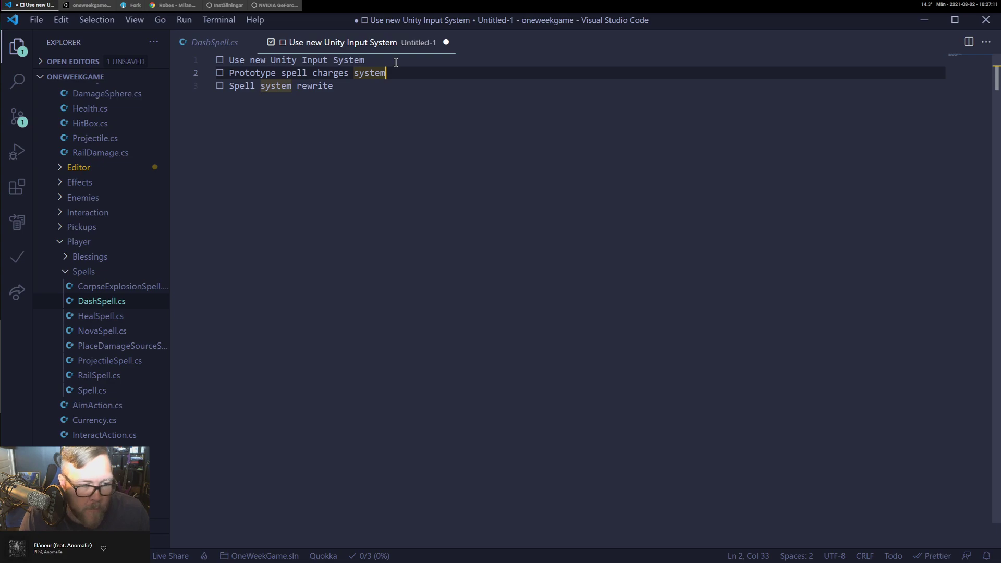
View Spell.cs briefly, open DashSpell.cs and examine the fields declared at the start of the DashSpell class.
{"action": "left_click", "coordinate": [81, 381]}
{"action": "left_click", "coordinate": [83, 389]}
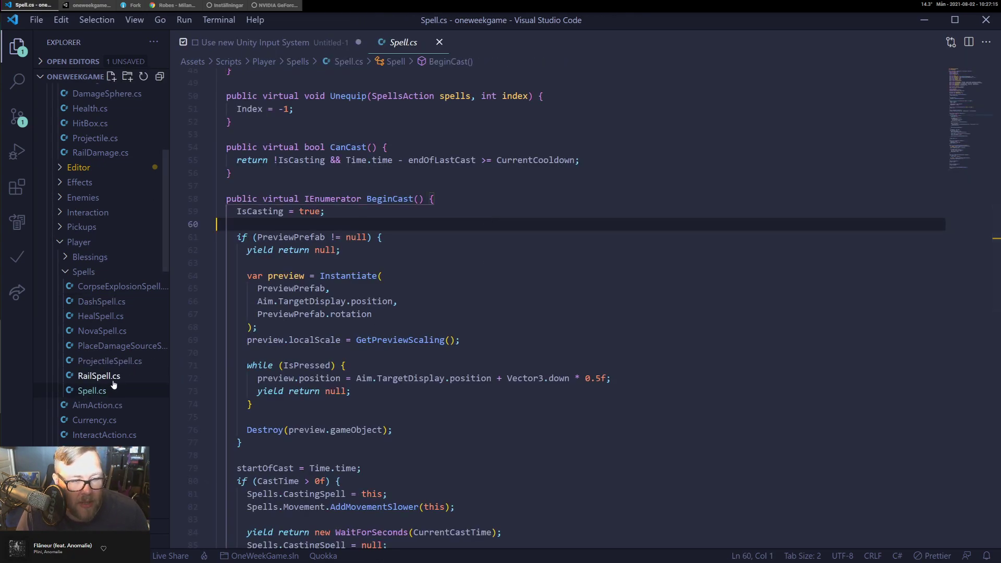
{"action": "left_click", "coordinate": [102, 301]}
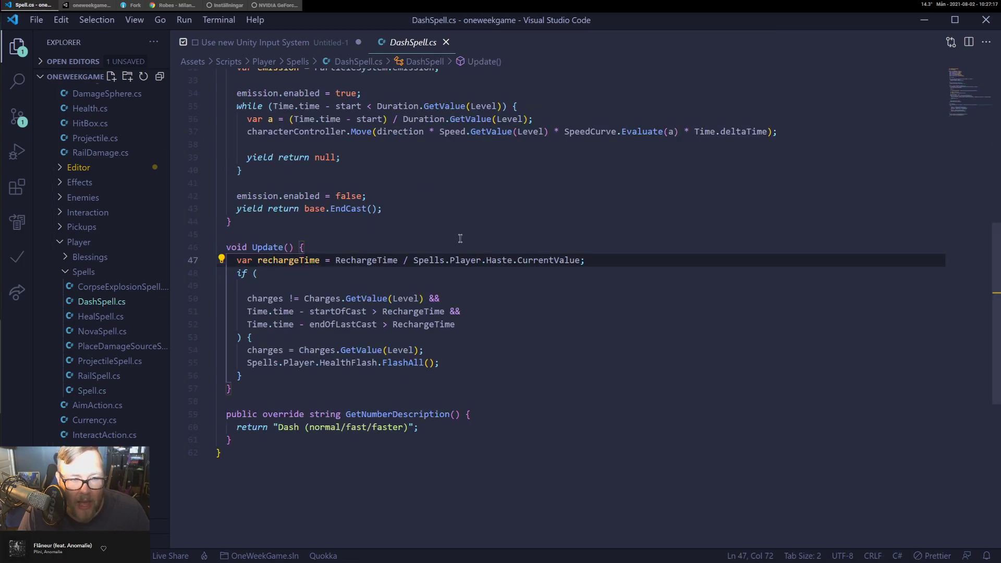
{"action": "left_click", "coordinate": [361, 396]}
{"action": "scroll", "coordinate": [361, 396], "scroll_direction": "up", "scroll_amount": 10}
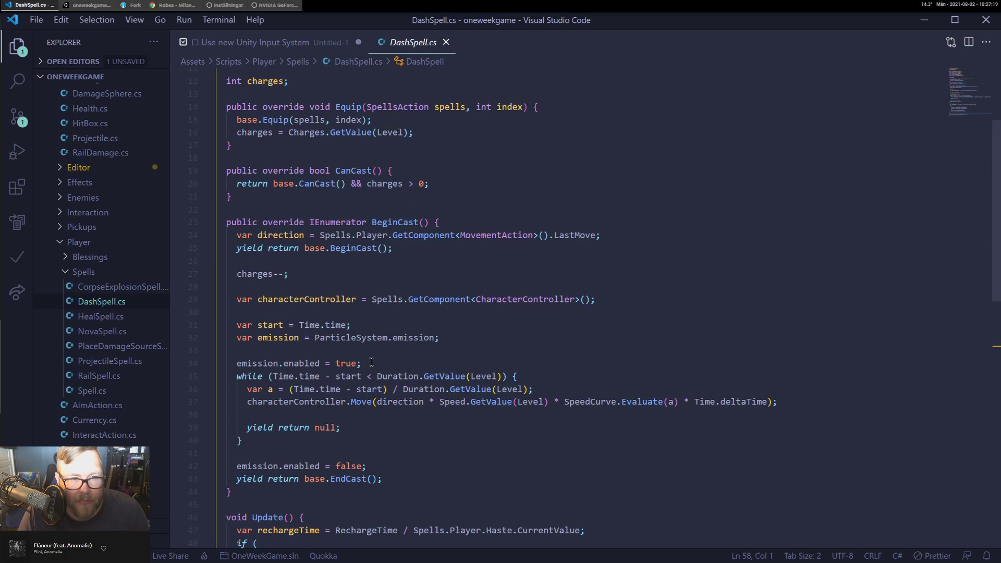
{"action": "left_click", "coordinate": [457, 218]}
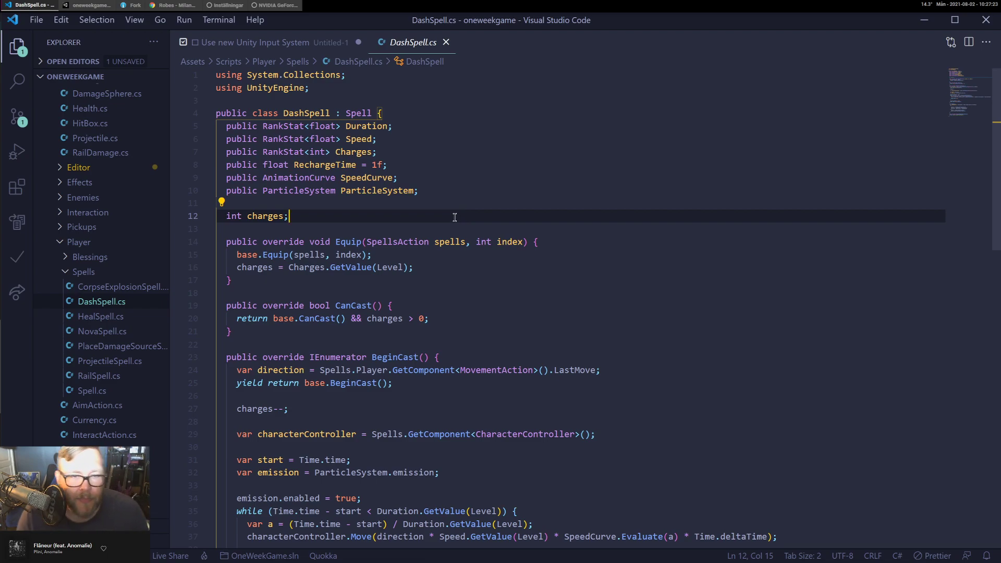
{"action": "left_click", "coordinate": [478, 193]}
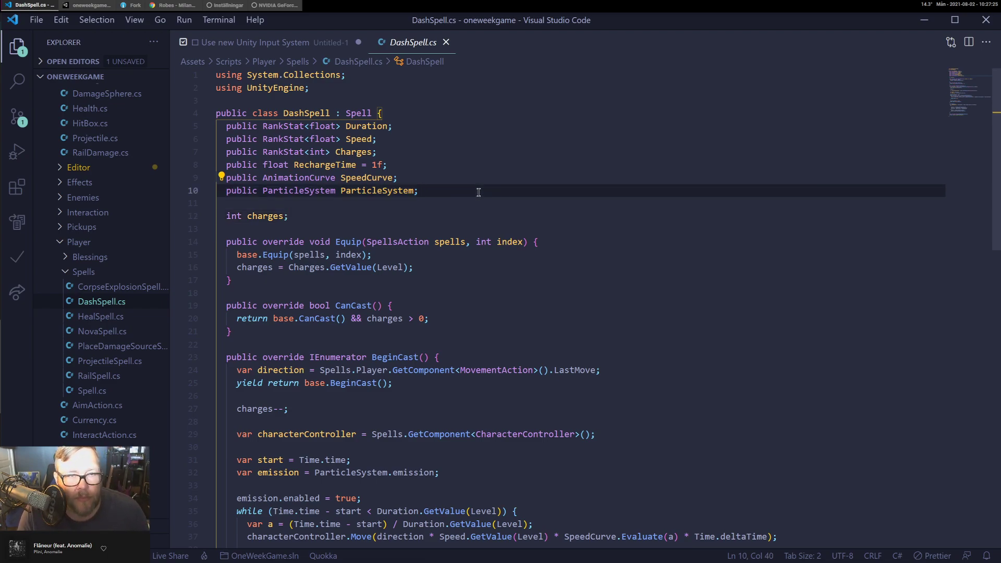
{"action": "left_click", "coordinate": [327, 219]}
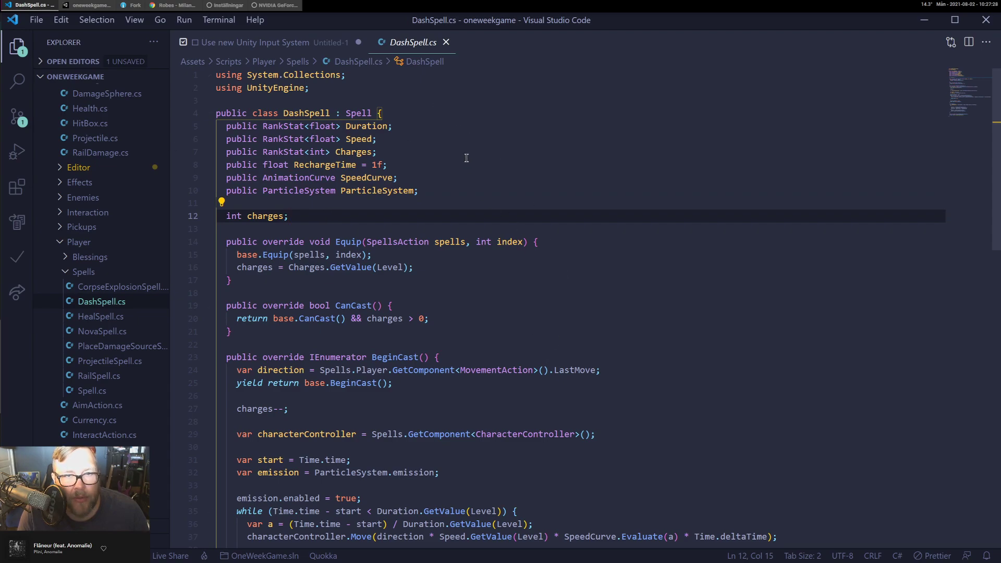
Examine DashSpell's Spell base class and how charges are handled in its Equip, CanCast and BeginCast methods.
{"action": "double_click", "coordinate": [359, 114]}
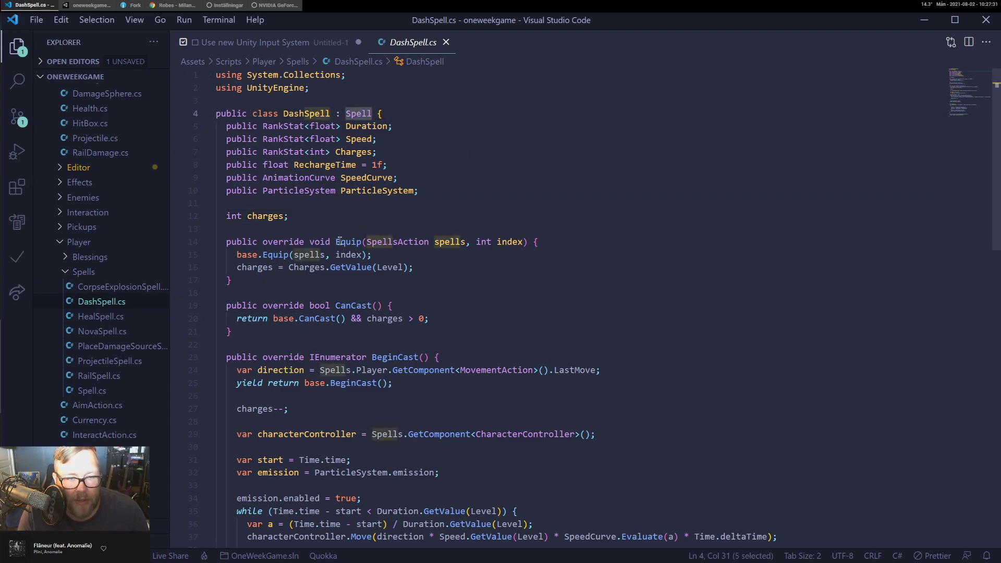
{"action": "left_click", "coordinate": [446, 269]}
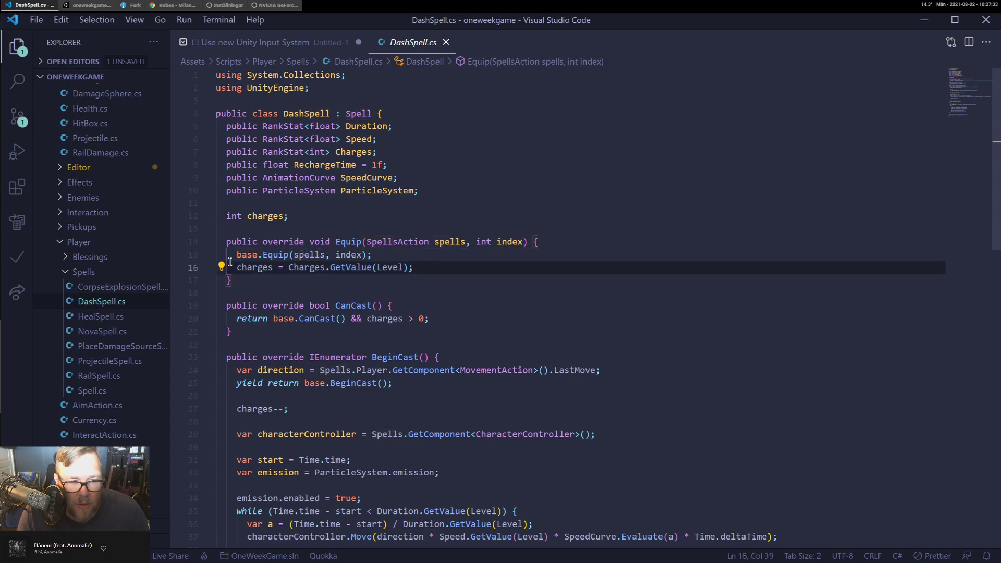
{"action": "mouse_move", "coordinate": [231, 267]}
{"action": "left_mouse_down"}
{"action": "mouse_move", "coordinate": [424, 272]}
{"action": "mouse_move", "coordinate": [238, 270]}
{"action": "left_mouse_up"}
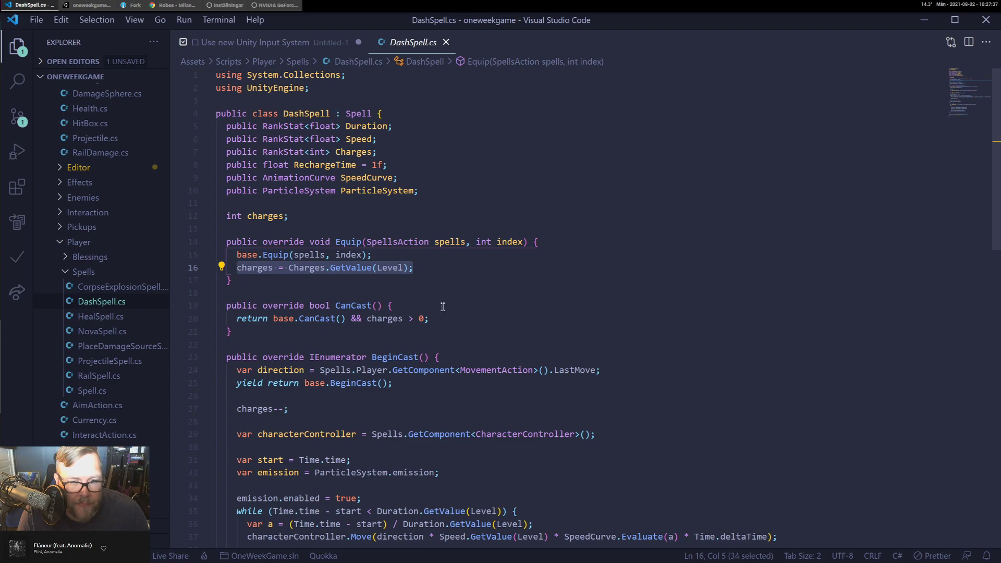
{"action": "scroll", "coordinate": [447, 298], "scroll_direction": "down", "scroll_amount": 2}
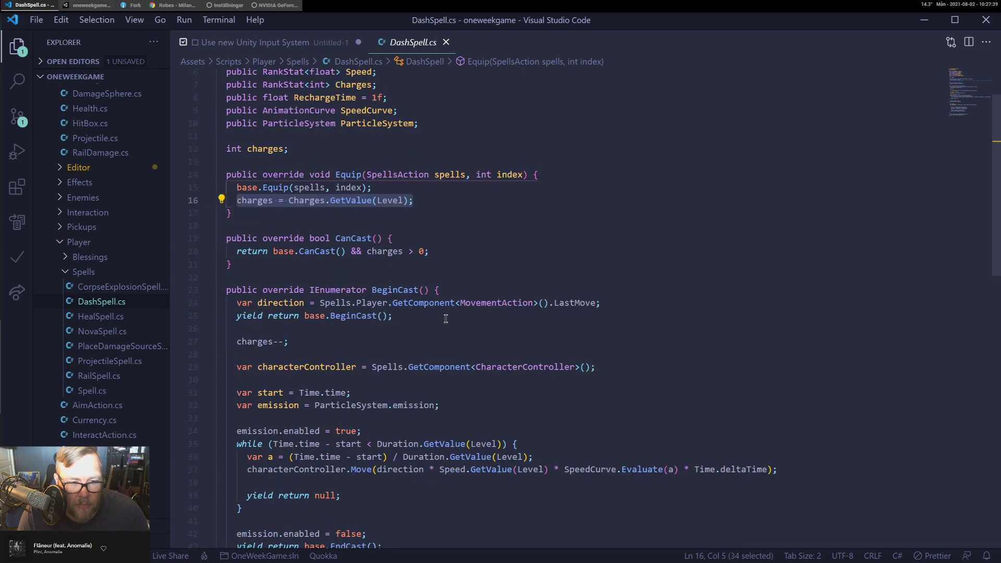
{"action": "scroll", "coordinate": [445, 319], "scroll_direction": "down", "scroll_amount": 1}
{"action": "scroll", "coordinate": [446, 318], "scroll_direction": "down", "scroll_amount": 1}
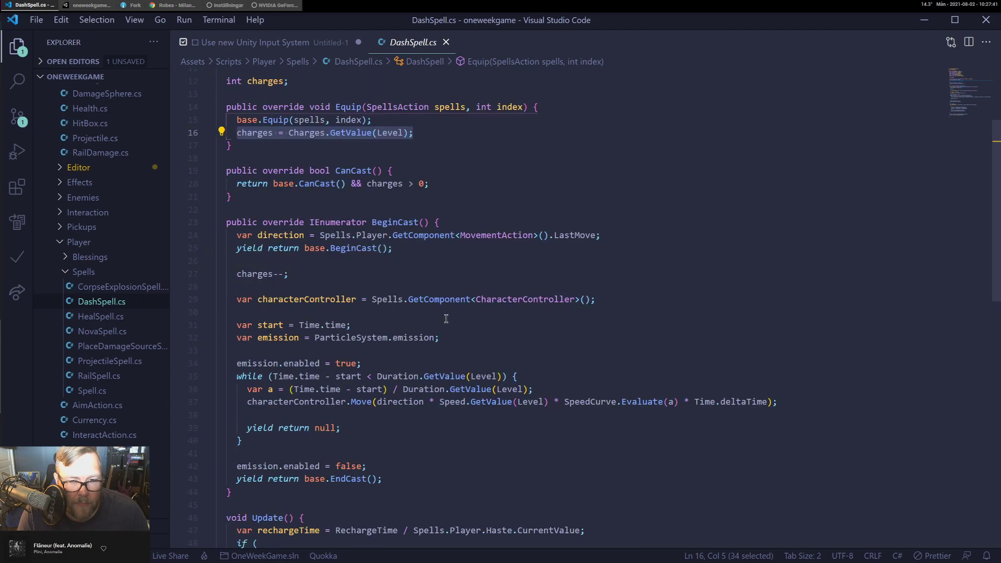
Examine DashSpell's dash loop and charge-recharging Update method, plus the casting and purchase methods in Spell.cs.
{"action": "scroll", "coordinate": [446, 319], "scroll_direction": "down", "scroll_amount": 2}
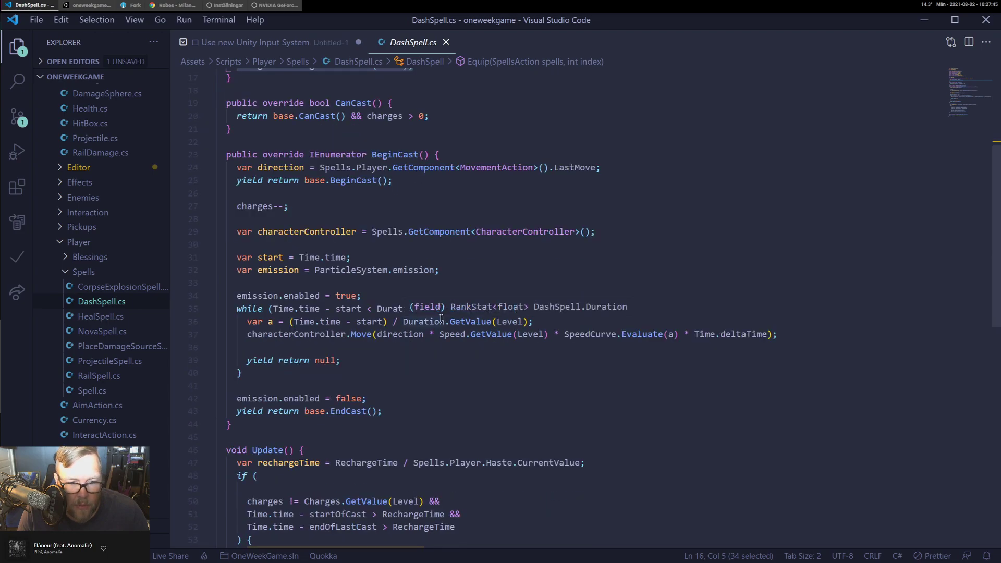
{"action": "scroll", "coordinate": [412, 420], "scroll_direction": "down", "scroll_amount": 5}
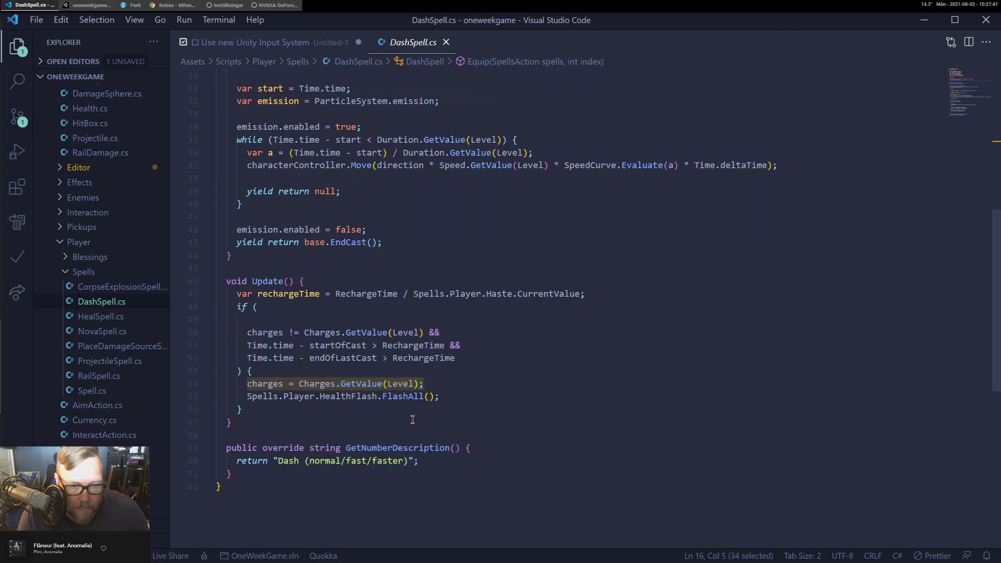
{"action": "left_click", "coordinate": [86, 390]}
{"action": "key", "text": "Up"}
{"action": "key", "text": "Up"}
{"action": "key", "text": "Up"}
{"action": "scroll", "coordinate": [451, 307], "scroll_direction": "down", "scroll_amount": 6}
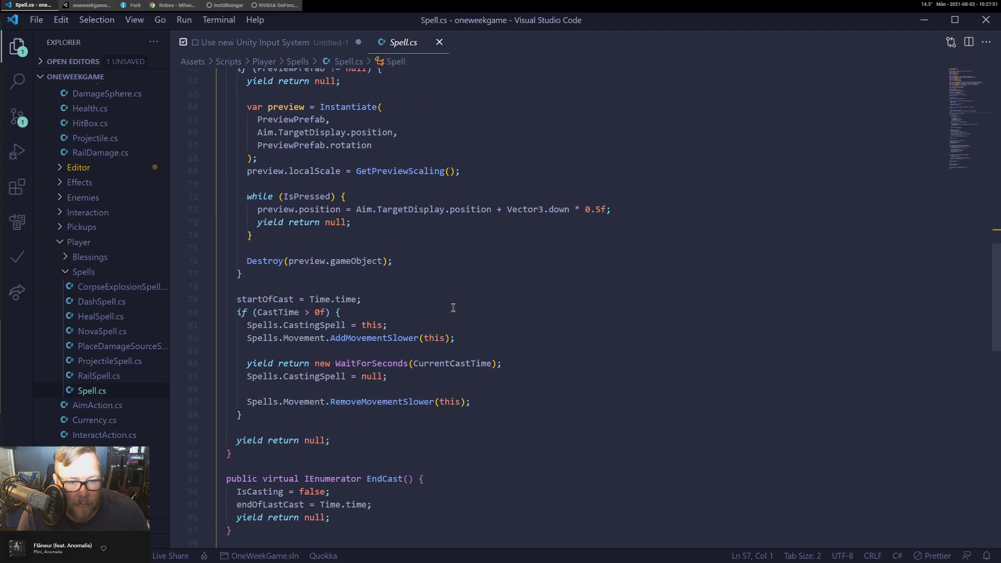
{"action": "scroll", "coordinate": [532, 305], "scroll_direction": "down", "scroll_amount": 6}
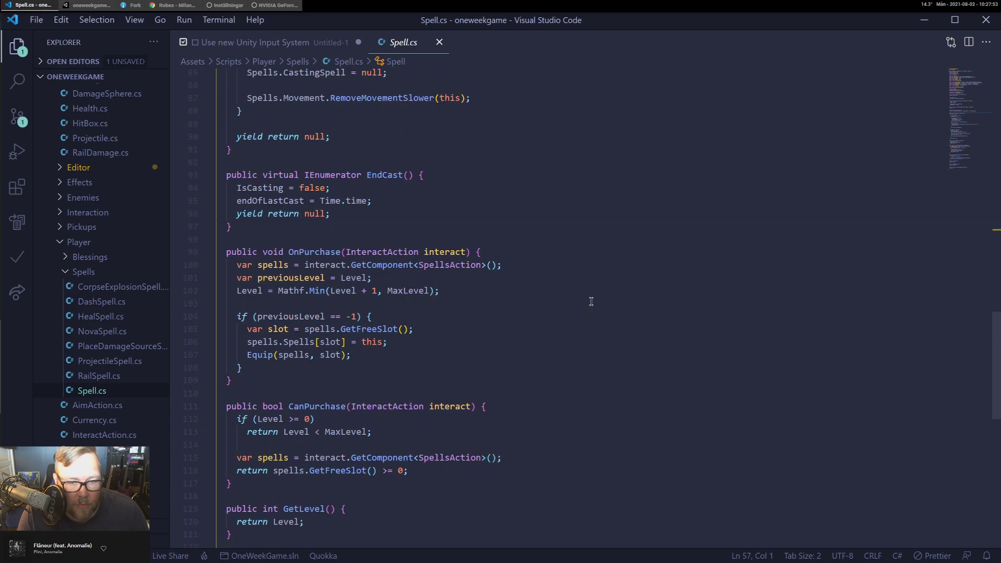
{"action": "scroll", "coordinate": [592, 301], "scroll_direction": "down", "scroll_amount": 6}
{"action": "scroll", "coordinate": [574, 305], "scroll_direction": "up", "scroll_amount": 10}
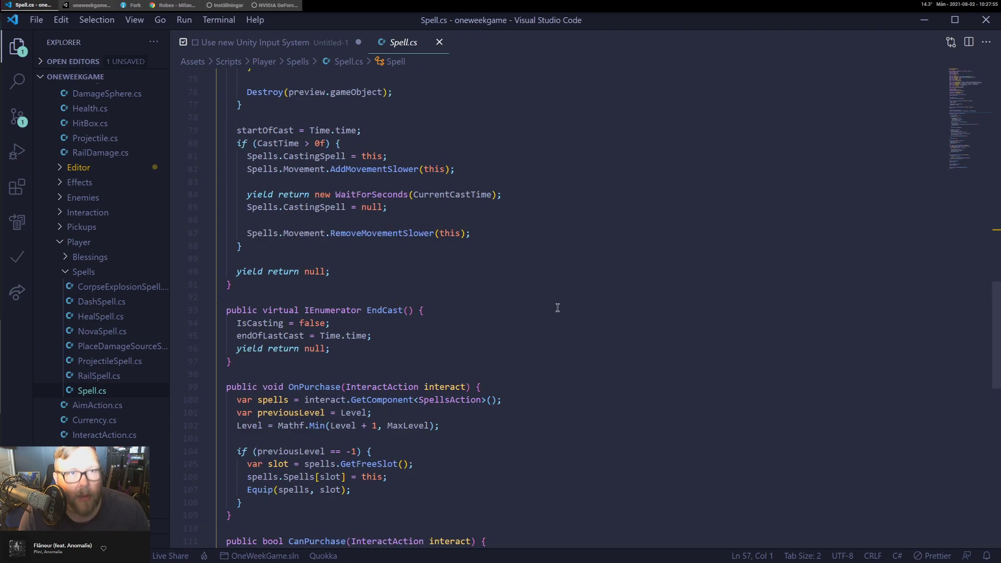
{"action": "scroll", "coordinate": [557, 308], "scroll_direction": "up", "scroll_amount": 8}
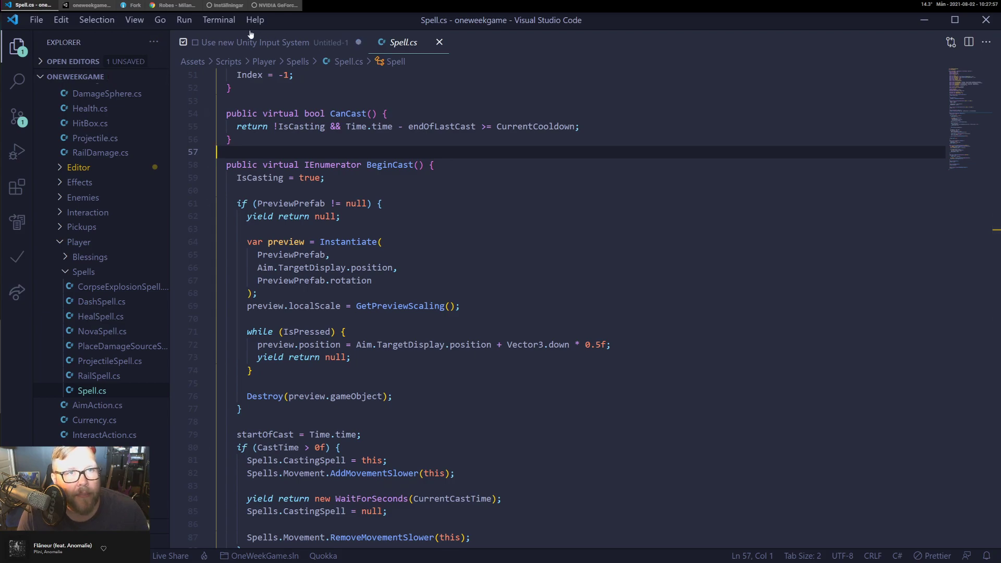
Return to the to-do list and start a new line beneath the "Spell system rewrite" item.
{"action": "left_click", "coordinate": [327, 46]}
{"action": "left_click", "coordinate": [361, 79]}
{"action": "key", "text": "Return"}
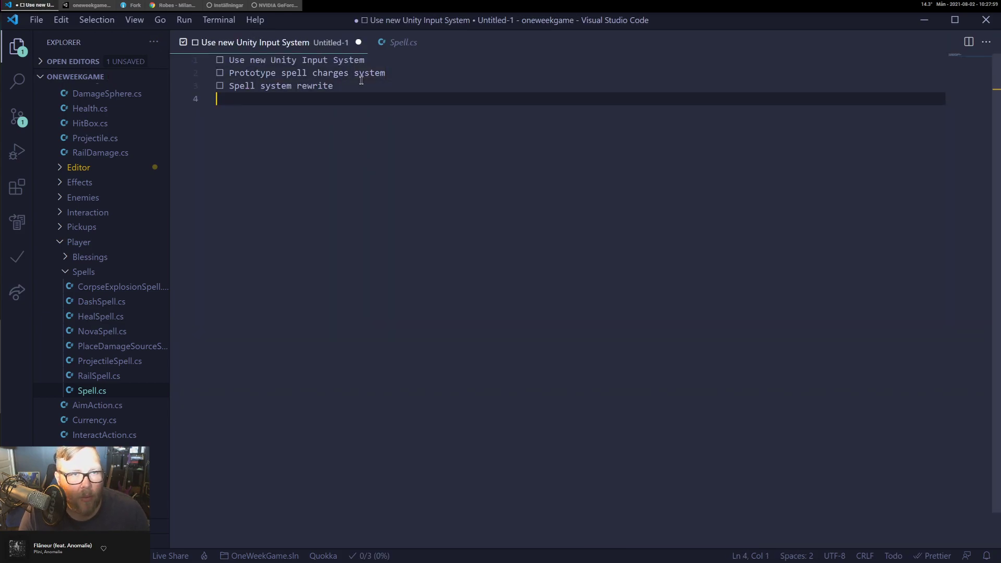
Switch to the Robes board in Milanote and examine its Large scale todo and Blessings columns.
{"action": "left_click", "coordinate": [172, 4]}
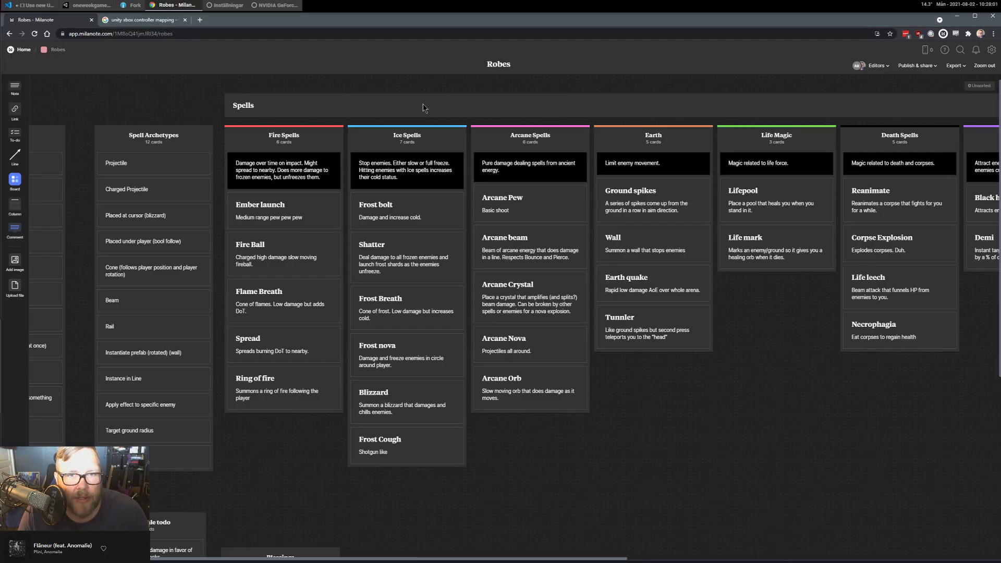
{"action": "middle_click_drag", "start_coordinate": [145, 100], "coordinate": [358, 104]}
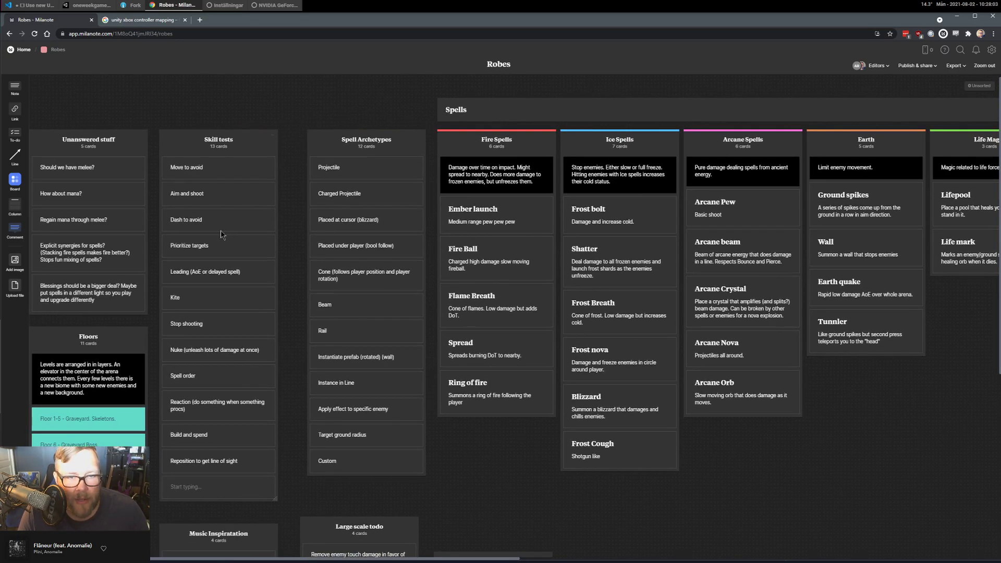
{"action": "scroll", "coordinate": [522, 381], "scroll_direction": "down", "scroll_amount": 5}
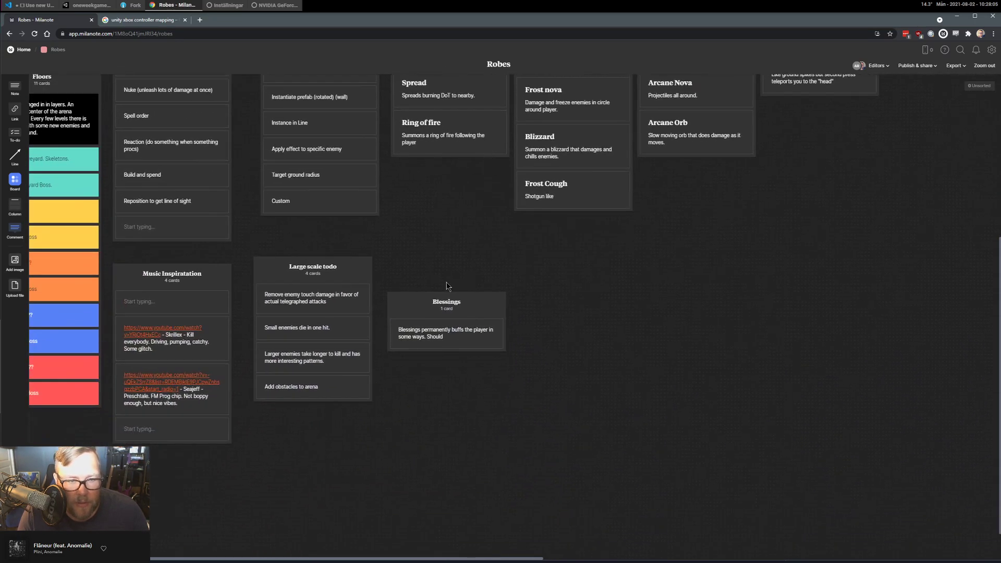
{"action": "middle_click_drag", "start_coordinate": [451, 237], "coordinate": [455, 245]}
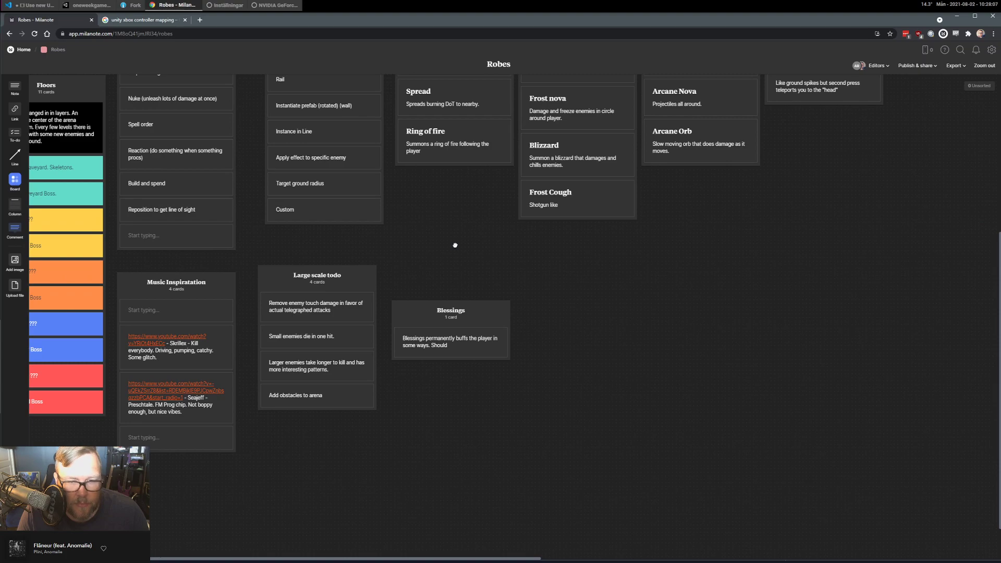
{"action": "left_click_drag", "start_coordinate": [455, 245], "coordinate": [451, 249]}
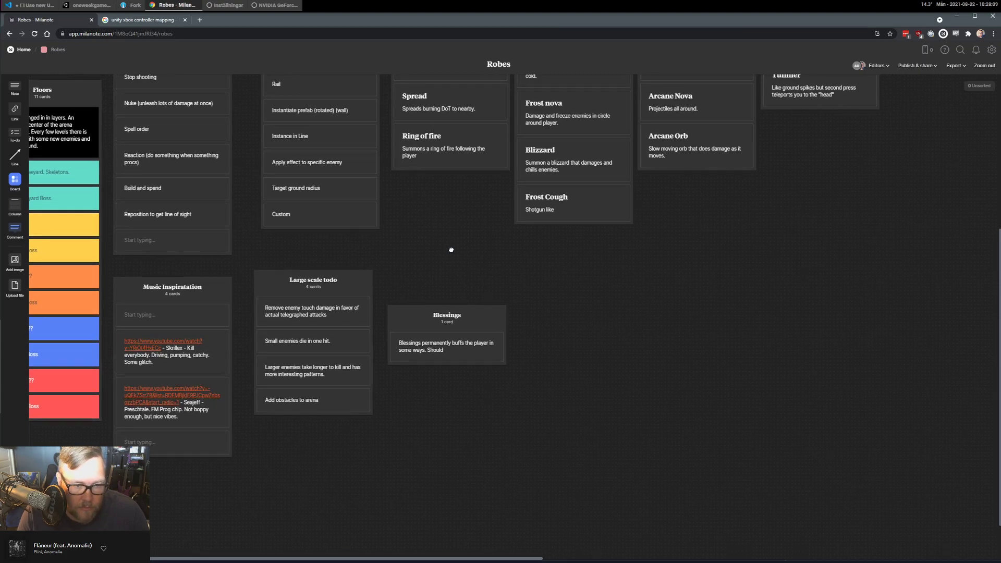
{"action": "middle_click_drag", "start_coordinate": [451, 249], "coordinate": [502, 332]}
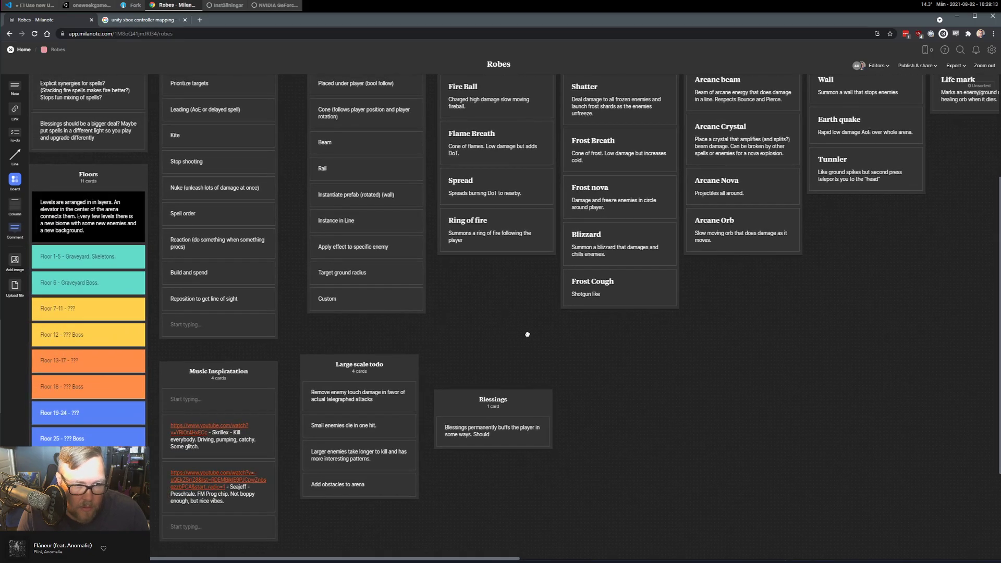
Review the board's skill tests, spell archetypes and spell columns, and glance at the Xbox controller mapping search results.
{"action": "scroll", "coordinate": [501, 333], "scroll_direction": "up", "scroll_amount": 10}
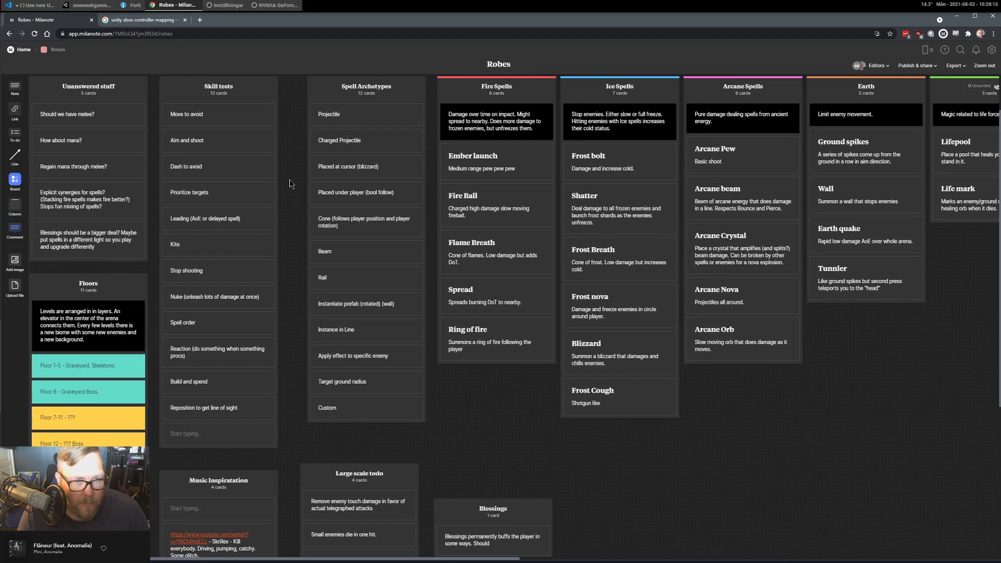
{"action": "scroll", "coordinate": [289, 179], "scroll_direction": "up", "scroll_amount": 5}
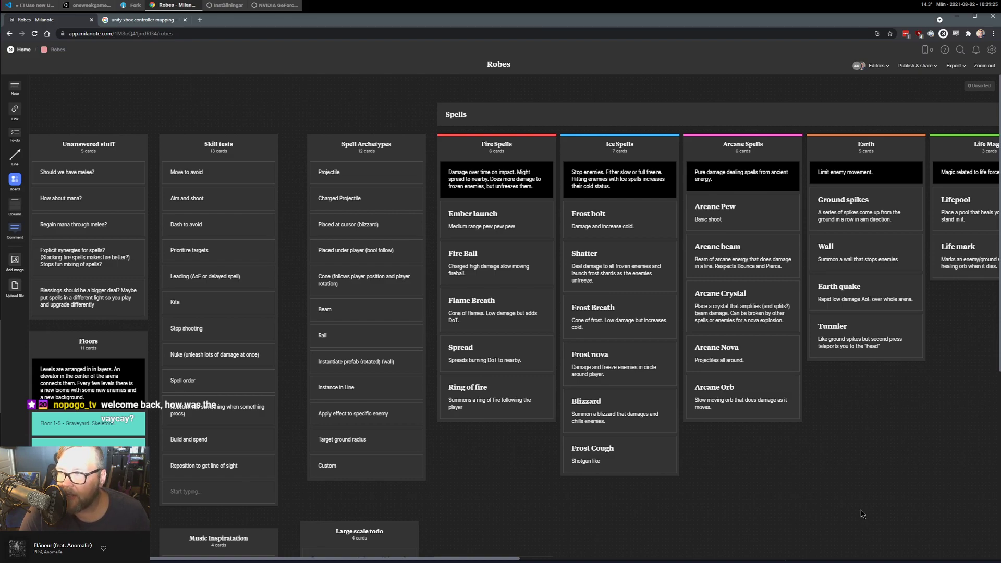
{"action": "mouse_move", "coordinate": [840, 423]}
{"action": "left_mouse_down"}
{"action": "mouse_move", "coordinate": [641, 408]}
{"action": "mouse_move", "coordinate": [876, 456]}
{"action": "mouse_move", "coordinate": [834, 433]}
{"action": "mouse_move", "coordinate": [412, 427]}
{"action": "mouse_move", "coordinate": [831, 428]}
{"action": "left_mouse_up"}
{"action": "left_click_drag", "start_coordinate": [514, 427], "coordinate": [761, 419]}
{"action": "left_click_drag", "start_coordinate": [545, 405], "coordinate": [578, 432]}
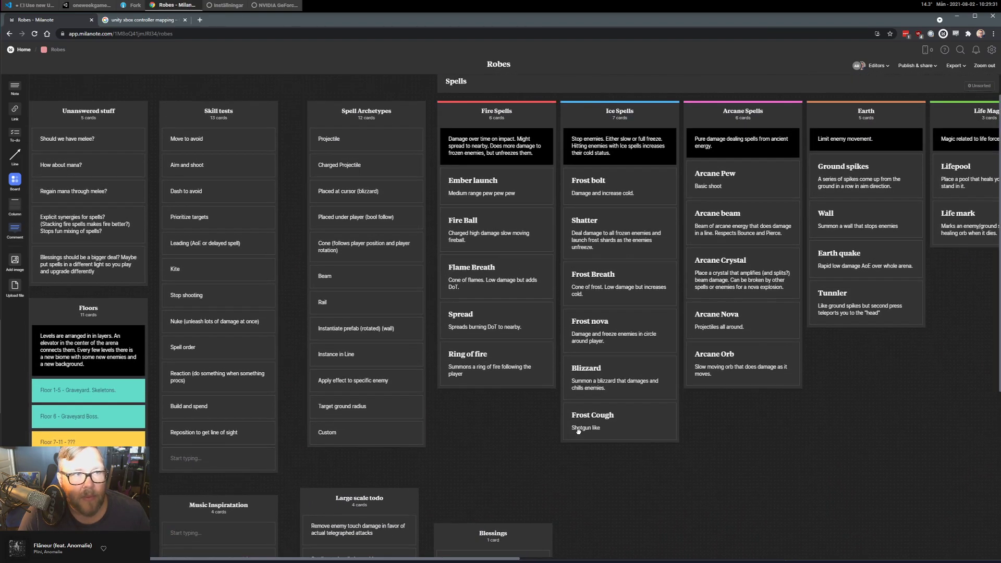
{"action": "scroll", "coordinate": [578, 431], "scroll_direction": "down", "scroll_amount": 1}
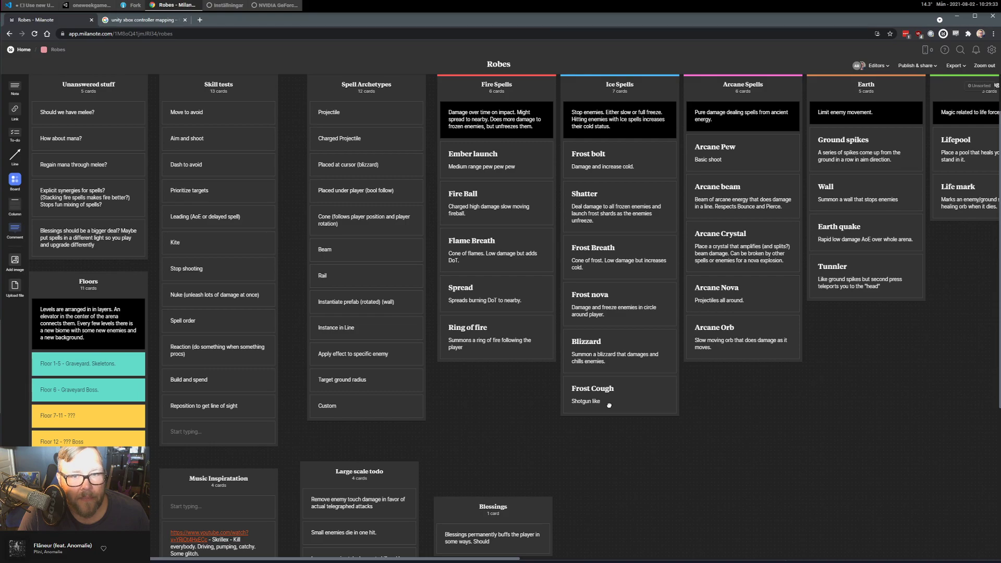
{"action": "scroll", "coordinate": [609, 405], "scroll_direction": "up", "scroll_amount": 1}
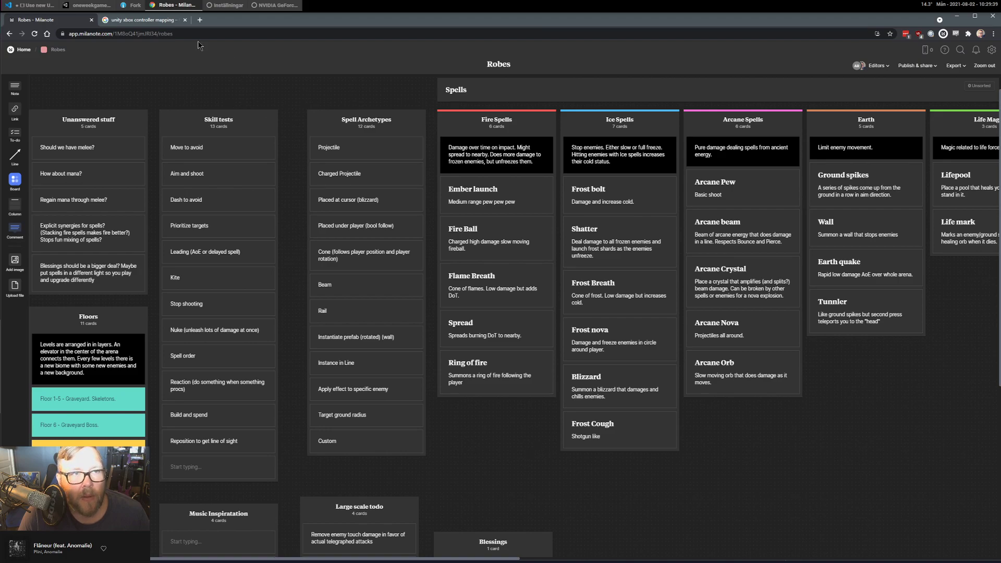
{"action": "left_click", "coordinate": [145, 21]}
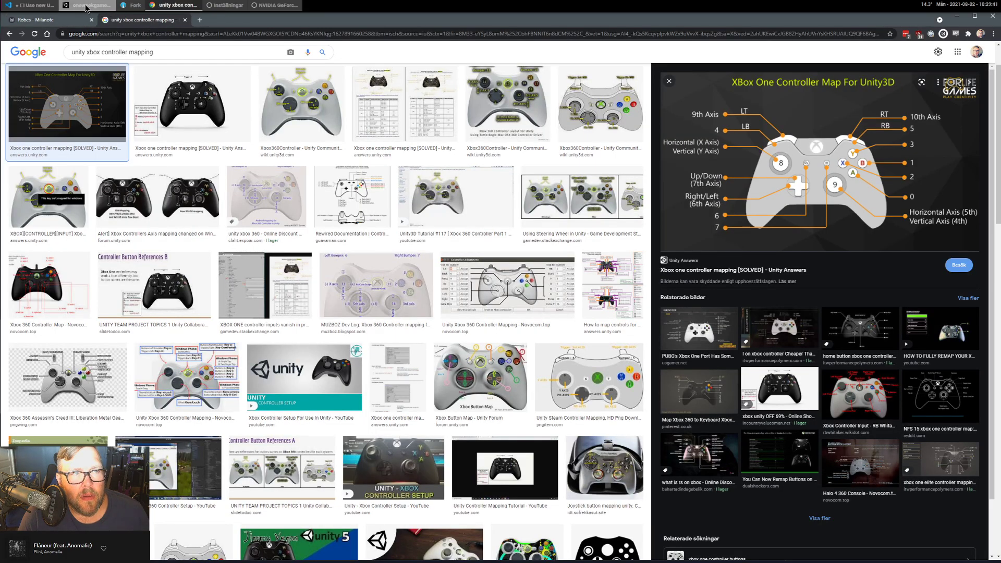
Switch to Visual Studio Code and add the to-do item "Remove touch damage from enemies".
{"action": "left_click", "coordinate": [34, 5]}
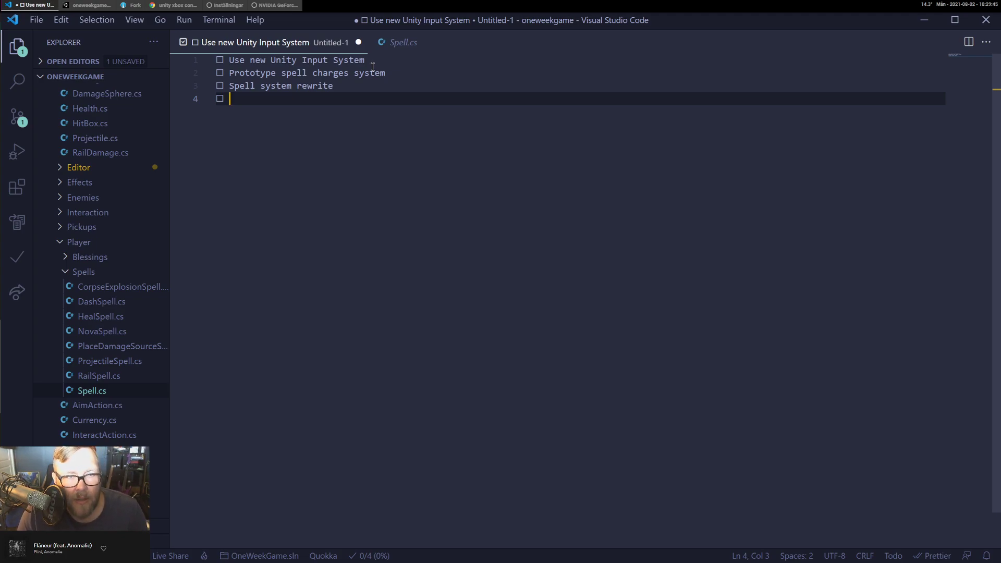
{"action": "type", "text": "Remove "}
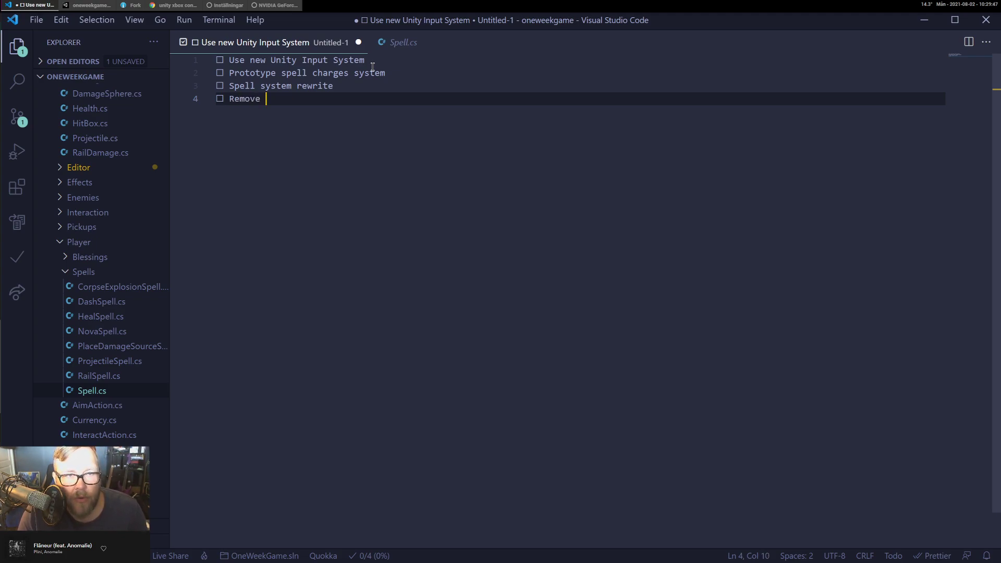
{"action": "type", "text": "touch damage from enemies"}
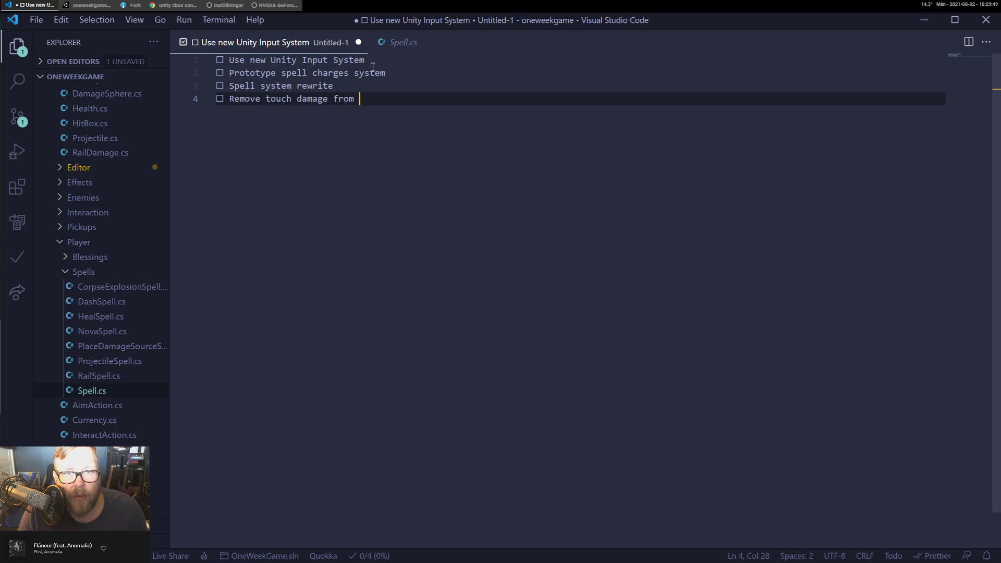
{"action": "key", "text": "Return"}
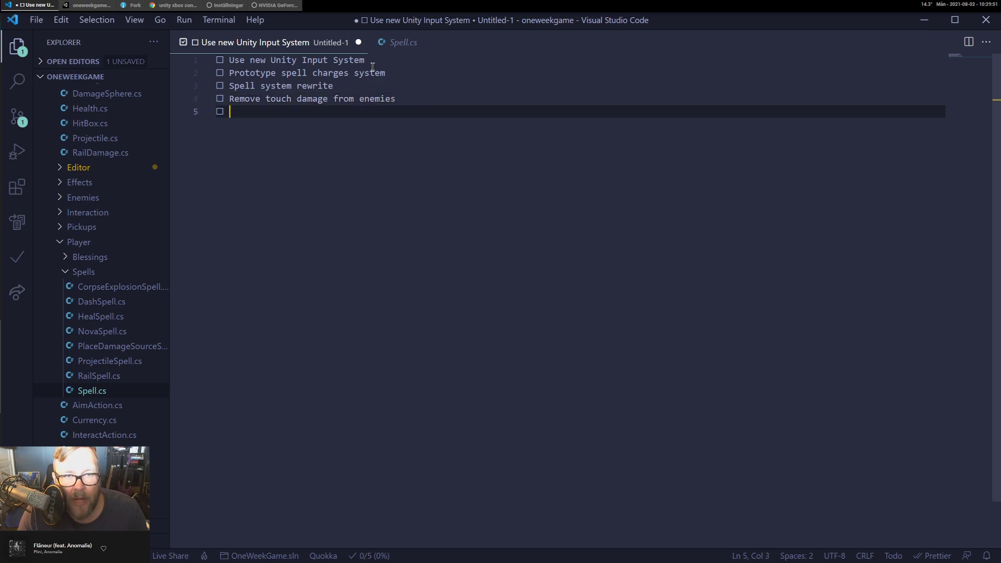
Add the to-do item "Add actual telegraphed melee attack on enemies" beneath the touch damage item.
{"action": "type", "text": "Add actual melee "}
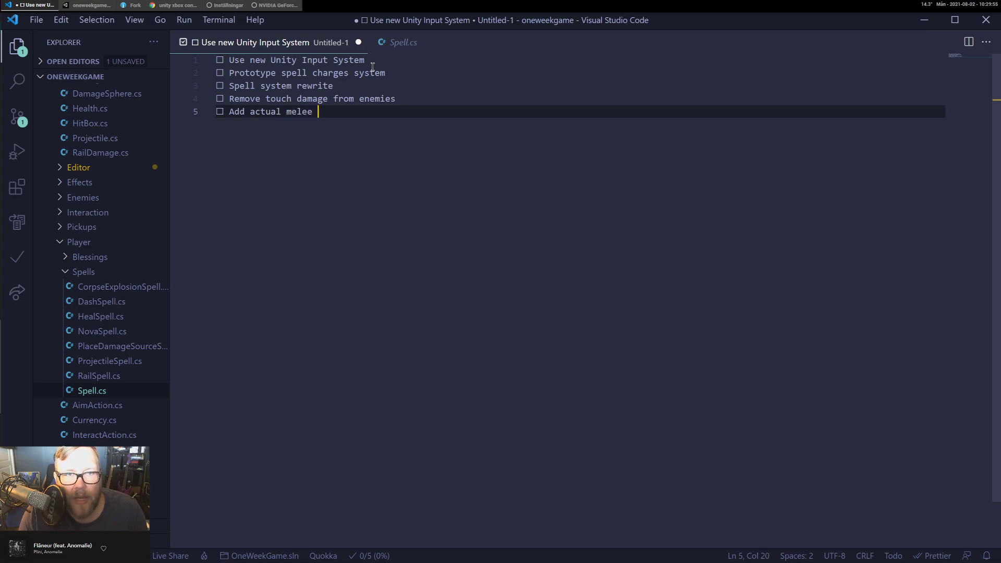
{"action": "type", "text": "attach "}
{"action": "type", "text": "on enemies"}
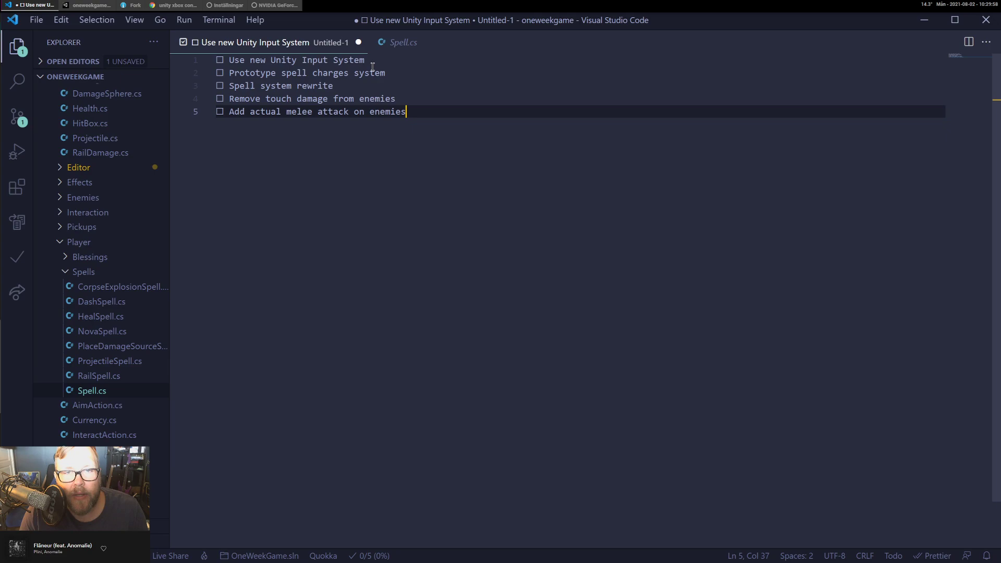
{"action": "key", "text": "Home"}
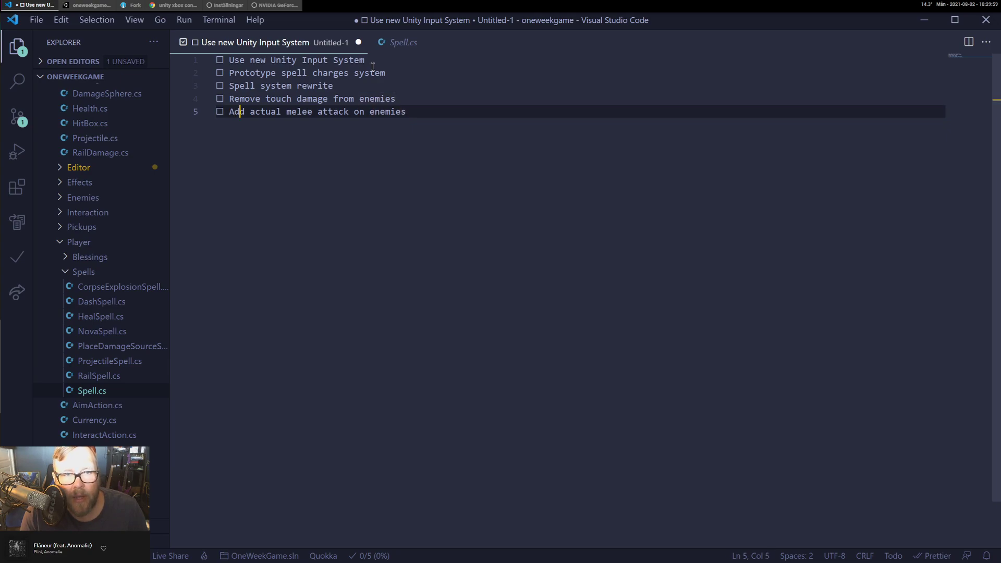
{"action": "key", "text": "ctrl+Right"}
{"action": "key", "text": "ctrl+Right"}
{"action": "key", "text": "Right"}
{"action": "type", "text": "telegr"}
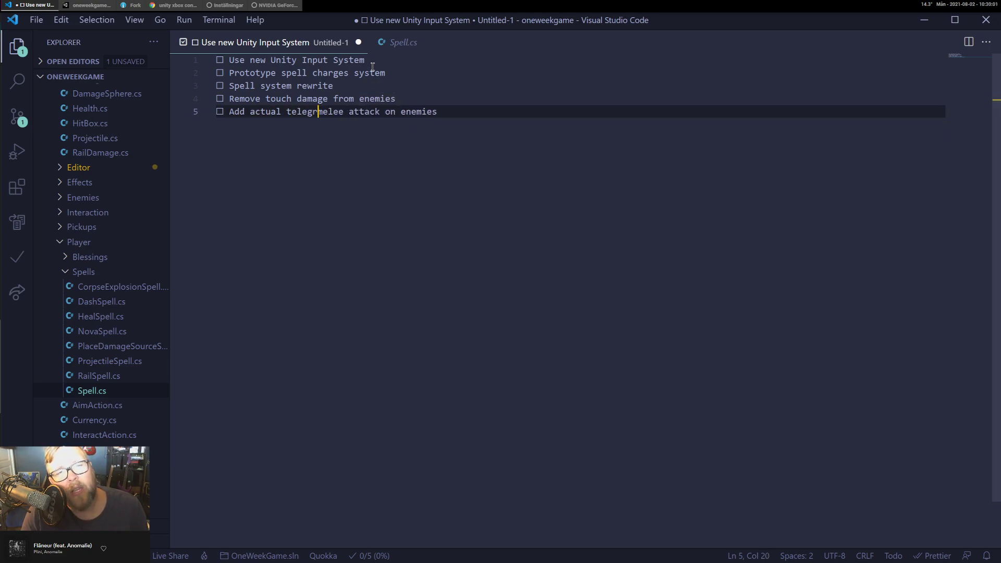
{"action": "type", "text": "aphed"}
{"action": "key", "text": "End"}
{"action": "key", "text": "Return"}
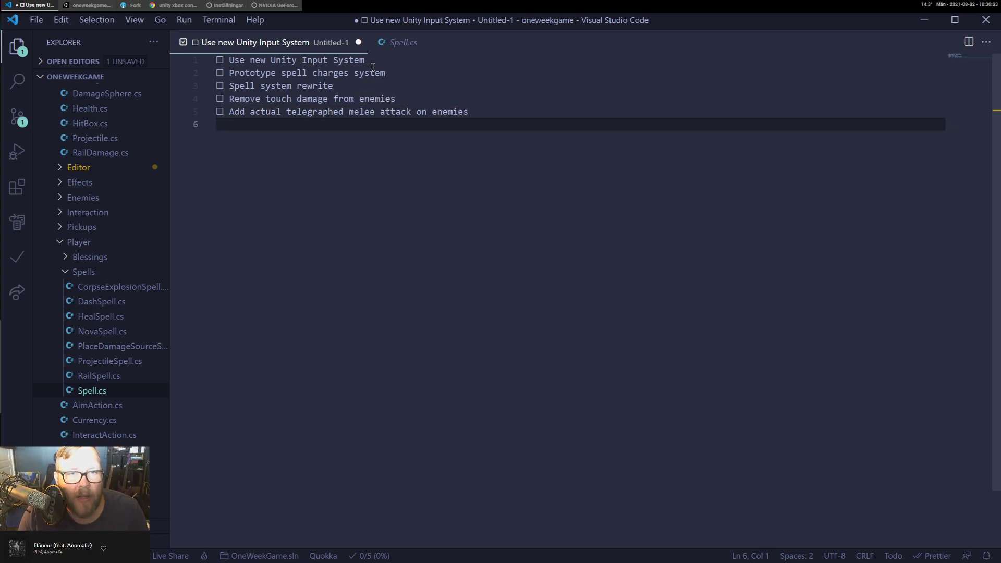
{"action": "key", "text": "alt+Return"}
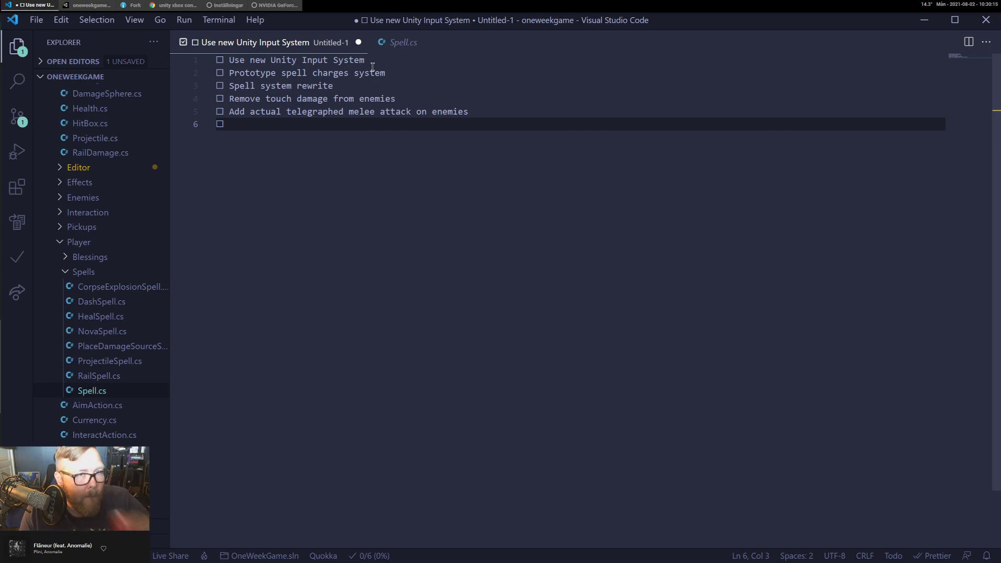
{"action": "left_click_drag", "start_coordinate": [368, 61], "coordinate": [180, 62]}
{"action": "left_click", "coordinate": [393, 60]}
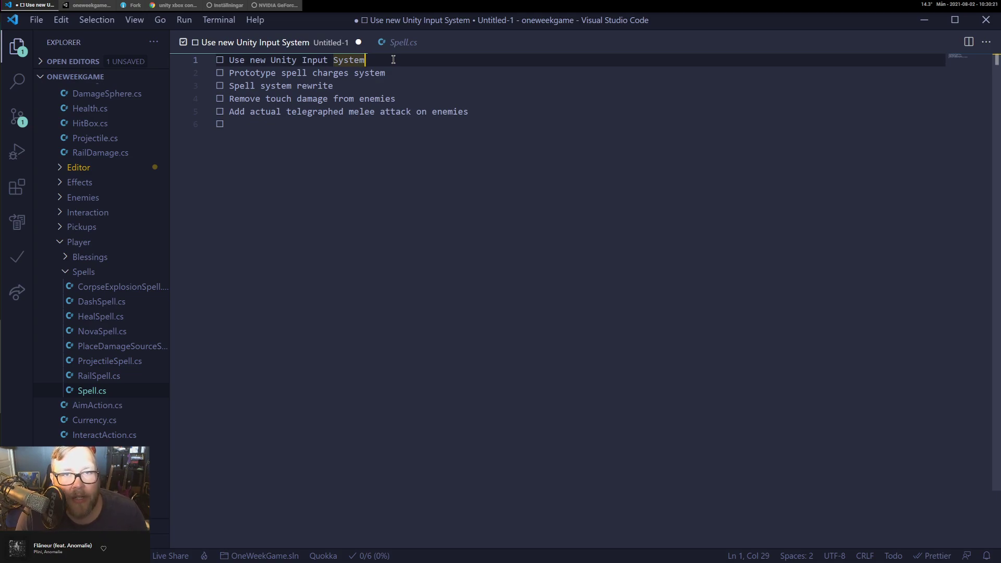
{"action": "left_click", "coordinate": [281, 127]}
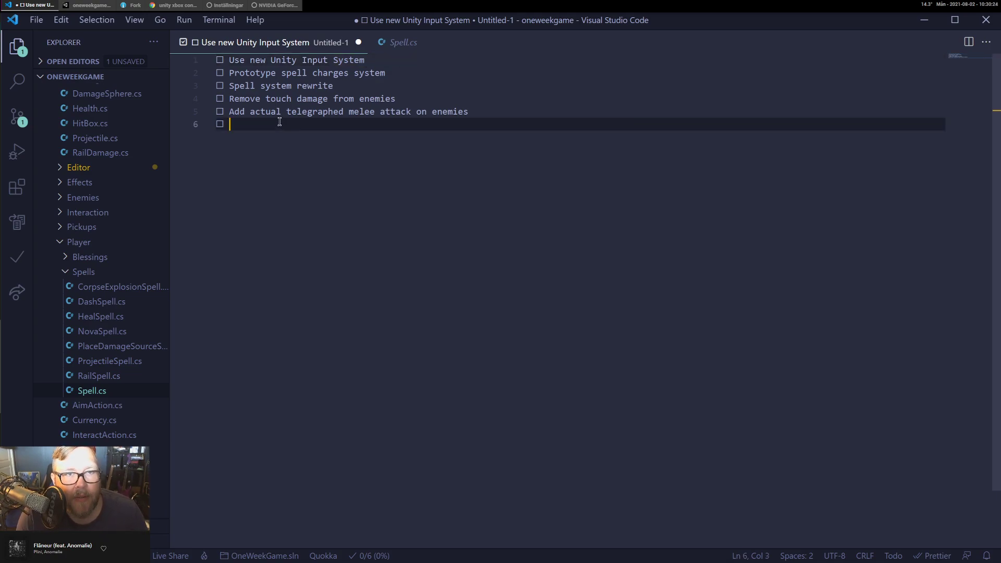
{"action": "key", "text": "BackSpace"}
{"action": "key", "text": "BackSpace"}
{"action": "key", "text": "BackSpace"}
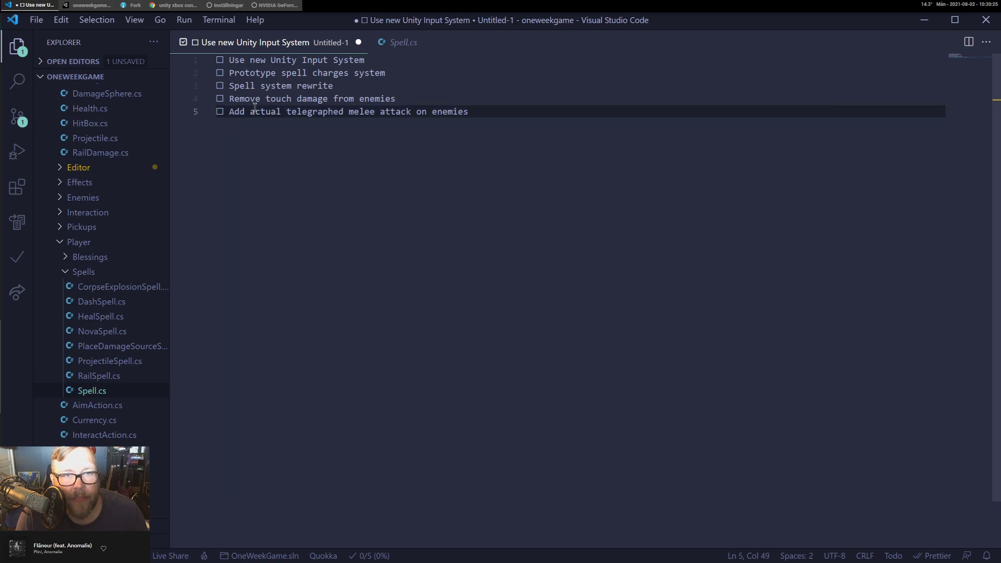
{"action": "left_click", "coordinate": [389, 64]}
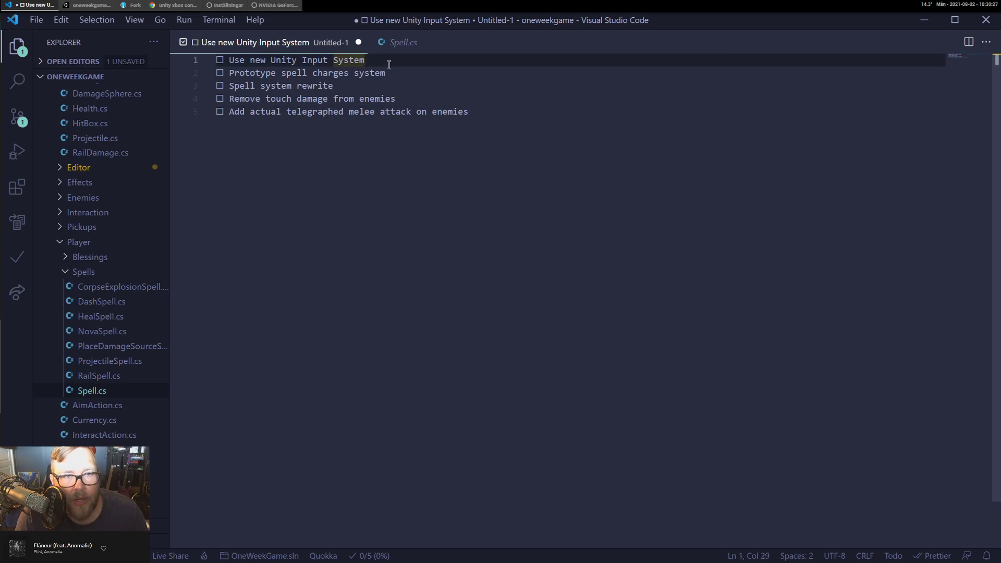
{"action": "left_click", "coordinate": [316, 163]}
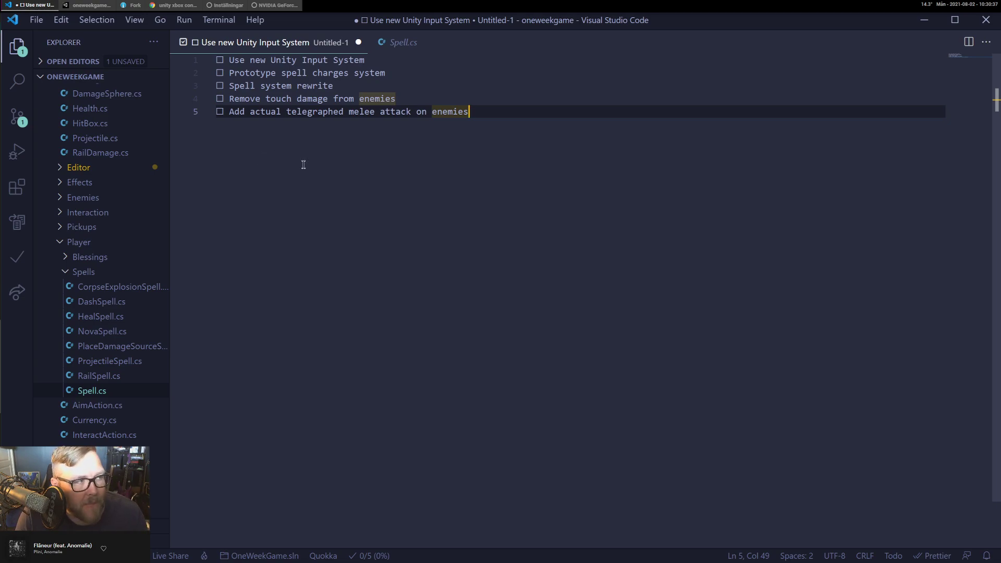
Switch to Unity and collapse the expanded Interact axis in the Input Manager settings.
{"action": "left_click", "coordinate": [90, 6]}
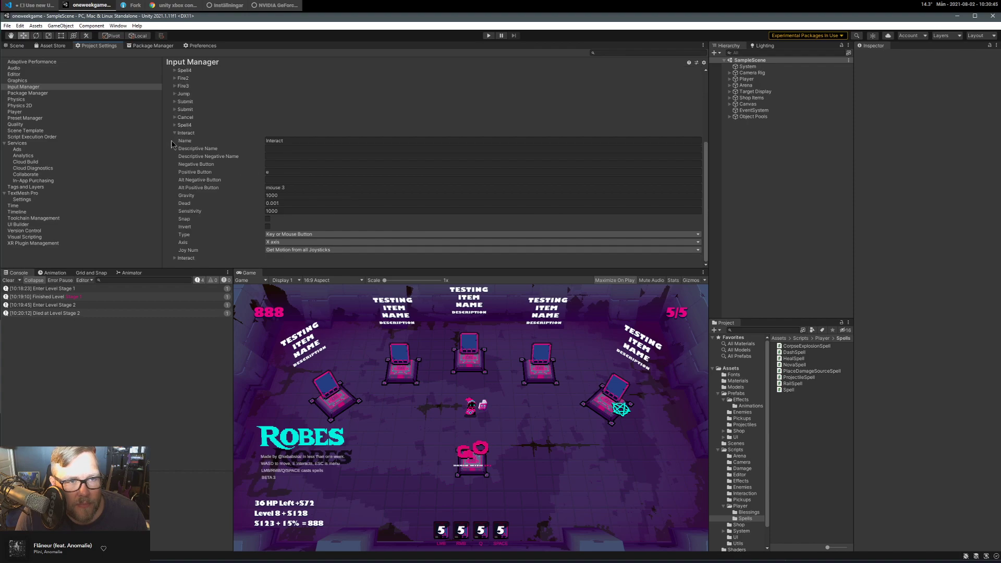
{"action": "left_click", "coordinate": [175, 141]}
{"action": "left_click", "coordinate": [175, 133]}
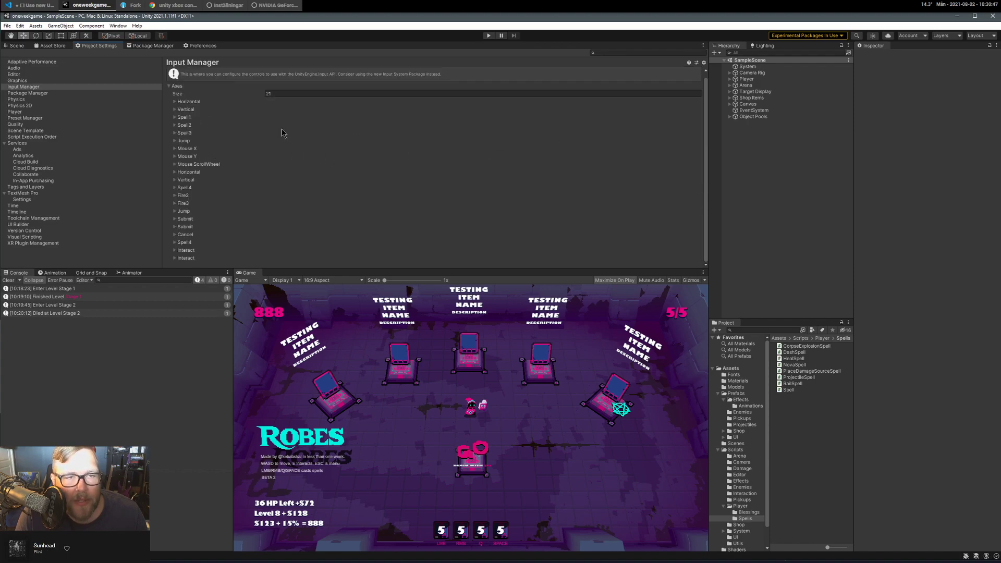